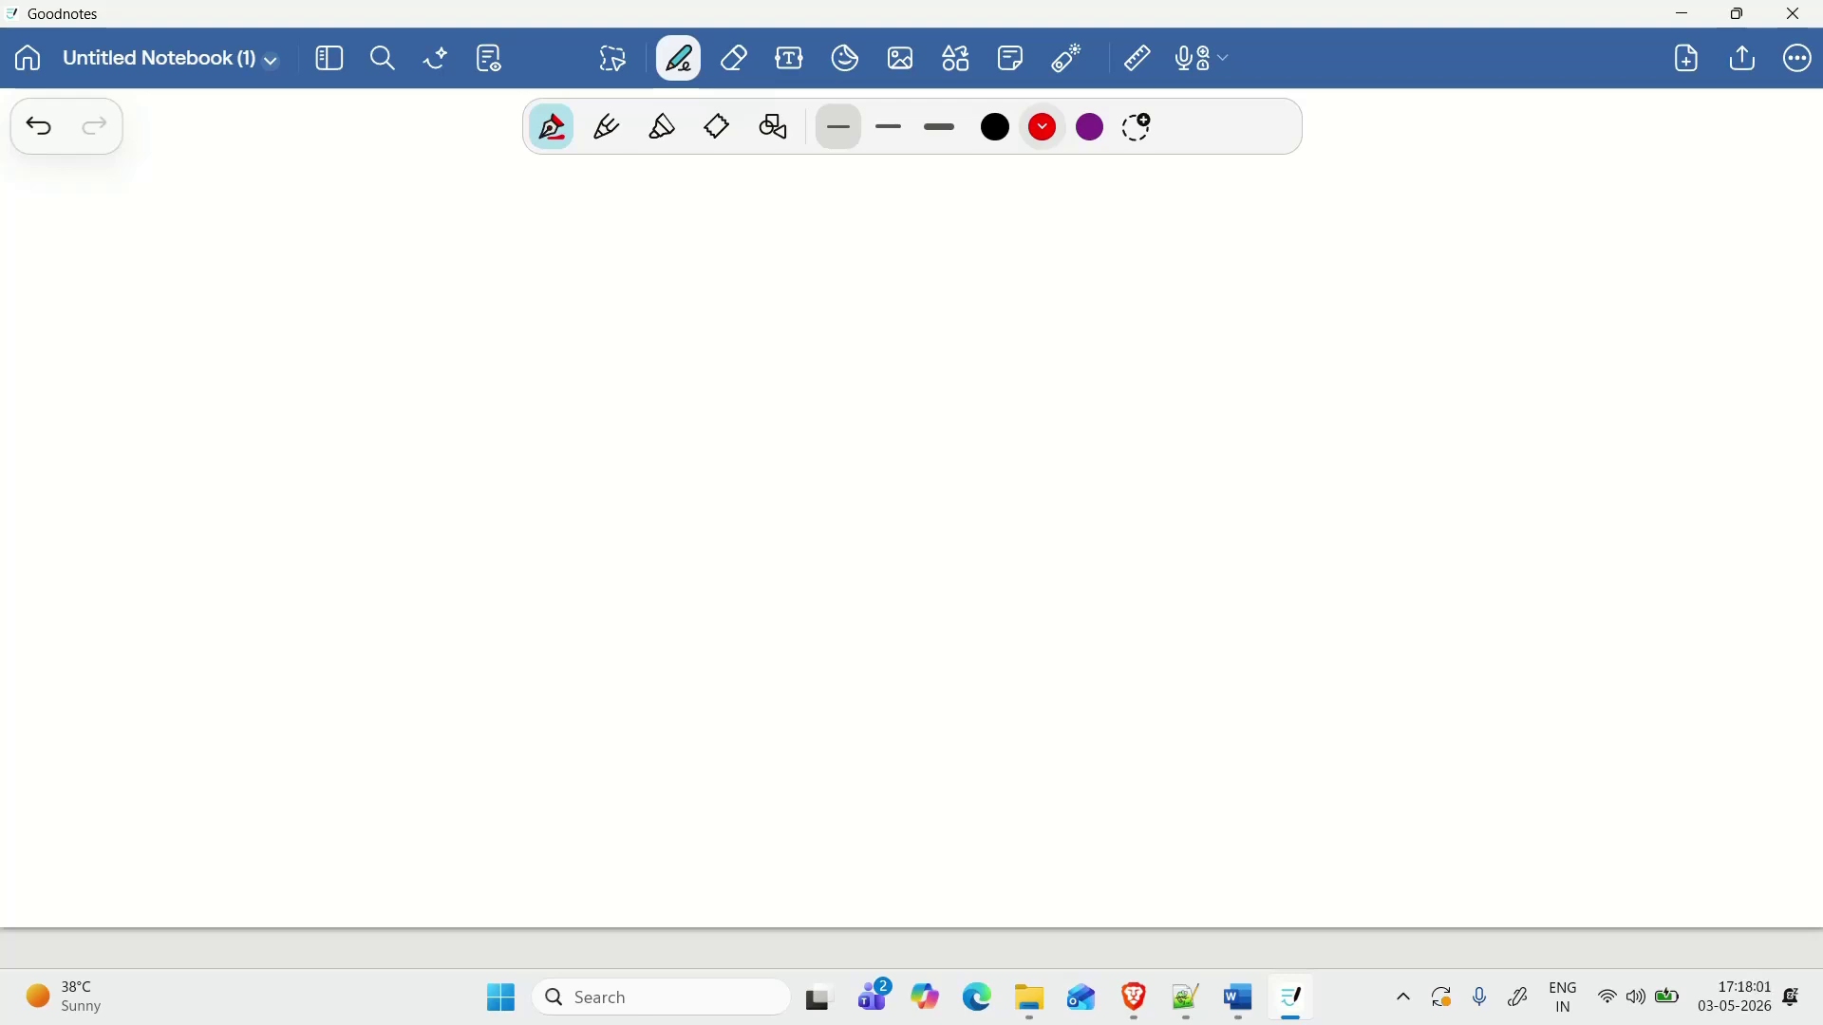
# Step: Handwrite two arrowed bullets, "workspace → notebook" and "compute → (computer) → (Azure) virtual machine", boxing "notebook" and "virtual machine"
pyautogui.moveTo(127, 219)
pyautogui.mouseDown()
pyautogui.moveTo(197, 222)
pyautogui.moveTo(178, 242)
pyautogui.moveTo(314, 220)
pyautogui.moveTo(368, 233)
pyautogui.moveTo(376, 262)
pyautogui.moveTo(470, 228)
pyautogui.moveTo(726, 224)
pyautogui.moveTo(769, 251)
pyautogui.moveTo(871, 245)
pyautogui.mouseUp()
pyautogui.moveTo(904, 198)
pyautogui.mouseDown()
pyautogui.moveTo(627, 242)
pyautogui.moveTo(907, 221)
pyautogui.mouseUp()
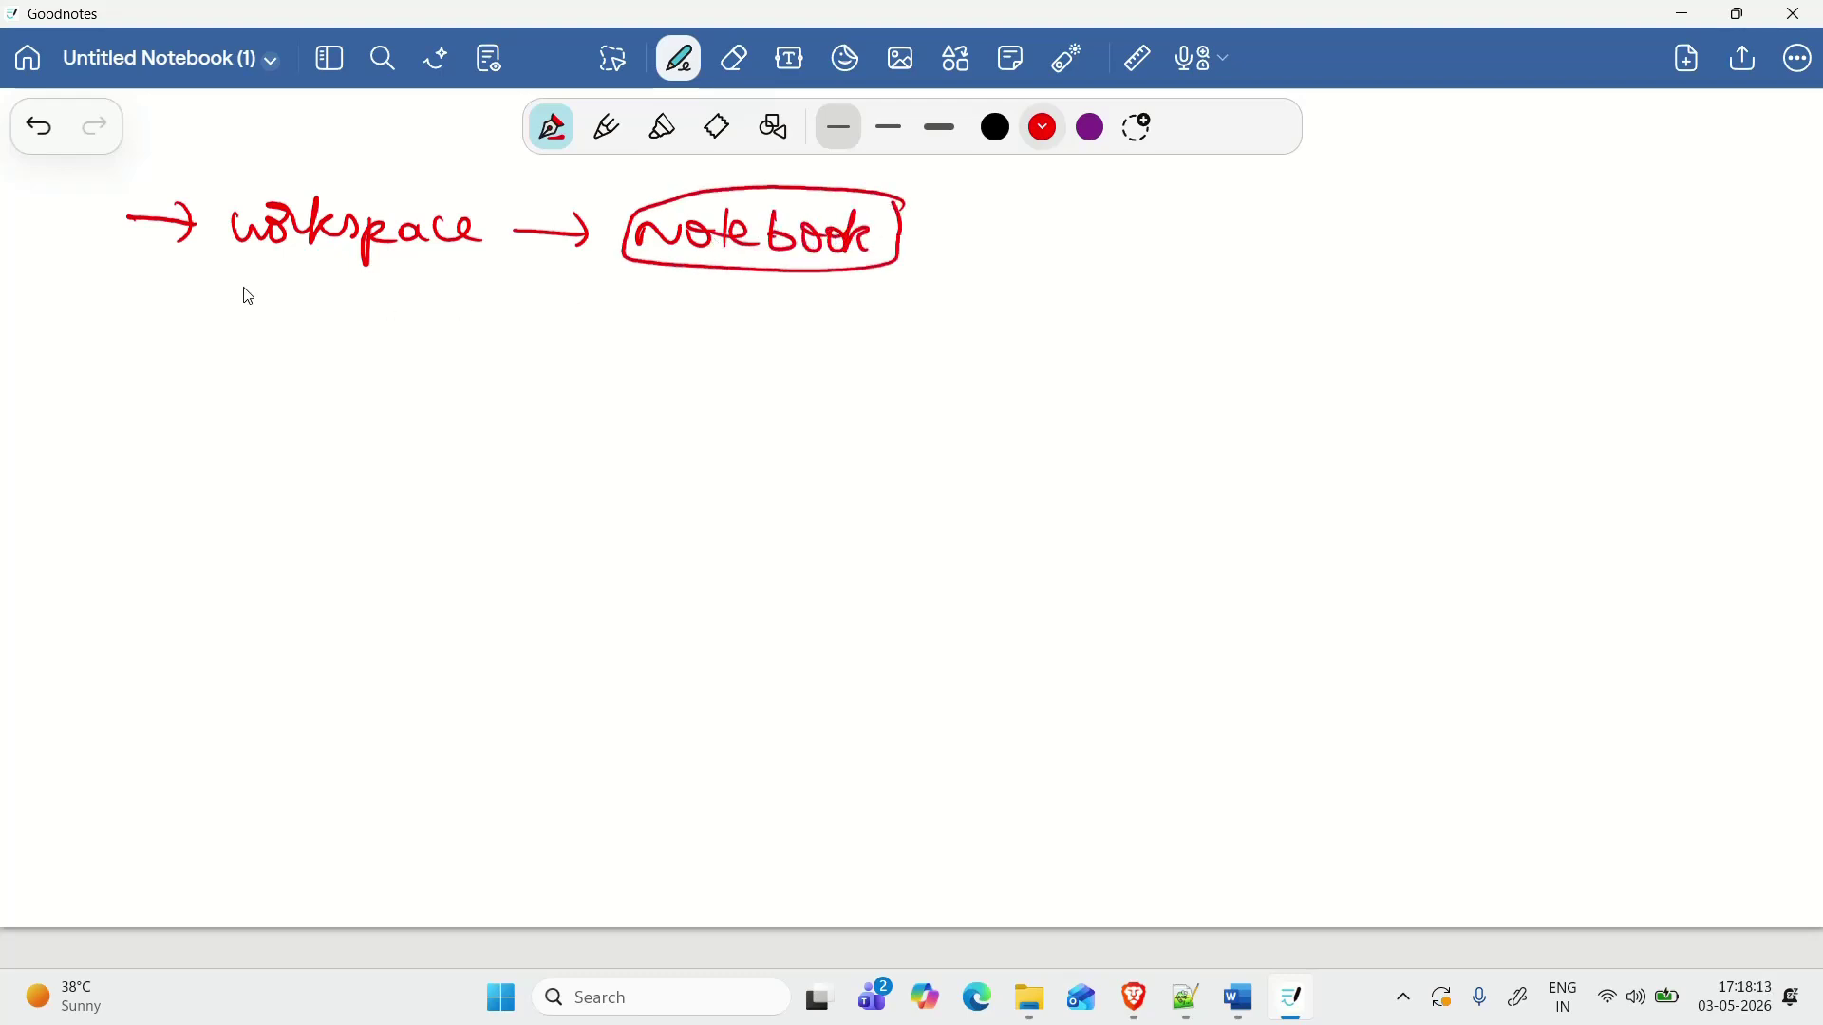
pyautogui.moveTo(112, 300)
pyautogui.mouseDown()
pyautogui.moveTo(257, 328)
pyautogui.moveTo(521, 332)
pyautogui.moveTo(614, 358)
pyautogui.moveTo(696, 342)
pyautogui.moveTo(735, 372)
pyautogui.moveTo(790, 342)
pyautogui.moveTo(862, 340)
pyautogui.mouseUp()
pyautogui.moveTo(872, 309)
pyautogui.mouseDown()
pyautogui.moveTo(892, 353)
pyautogui.moveTo(973, 339)
pyautogui.moveTo(961, 359)
pyautogui.moveTo(1008, 372)
pyautogui.moveTo(1148, 361)
pyautogui.moveTo(1191, 333)
pyautogui.moveTo(1203, 368)
pyautogui.moveTo(1307, 324)
pyautogui.moveTo(1315, 358)
pyautogui.moveTo(1349, 334)
pyautogui.mouseUp()
pyautogui.moveTo(1360, 313)
pyautogui.mouseDown()
pyautogui.moveTo(1367, 359)
pyautogui.moveTo(1375, 334)
pyautogui.mouseUp()
pyautogui.moveTo(1373, 339)
pyautogui.mouseDown()
pyautogui.moveTo(1412, 361)
pyautogui.moveTo(1493, 346)
pyautogui.moveTo(1546, 361)
pyautogui.moveTo(1598, 338)
pyautogui.moveTo(1656, 353)
pyautogui.moveTo(1263, 278)
pyautogui.moveTo(1424, 381)
pyautogui.moveTo(1714, 323)
pyautogui.mouseUp()
# Step: Branch an arrow from "virtual machine" to the handwritten note "cluster or clusters" and draw a box around the note
pyautogui.moveTo(1280, 359)
pyautogui.mouseDown()
pyautogui.moveTo(1283, 416)
pyautogui.moveTo(1322, 418)
pyautogui.mouseUp()
pyautogui.moveTo(1388, 422)
pyautogui.mouseDown()
pyautogui.moveTo(1367, 432)
pyautogui.moveTo(1391, 438)
pyautogui.mouseUp()
pyautogui.moveTo(1403, 405)
pyautogui.mouseDown()
pyautogui.moveTo(1405, 442)
pyautogui.moveTo(1490, 444)
pyautogui.mouseUp()
pyautogui.moveTo(1471, 421); pyautogui.dragTo(1566, 427)
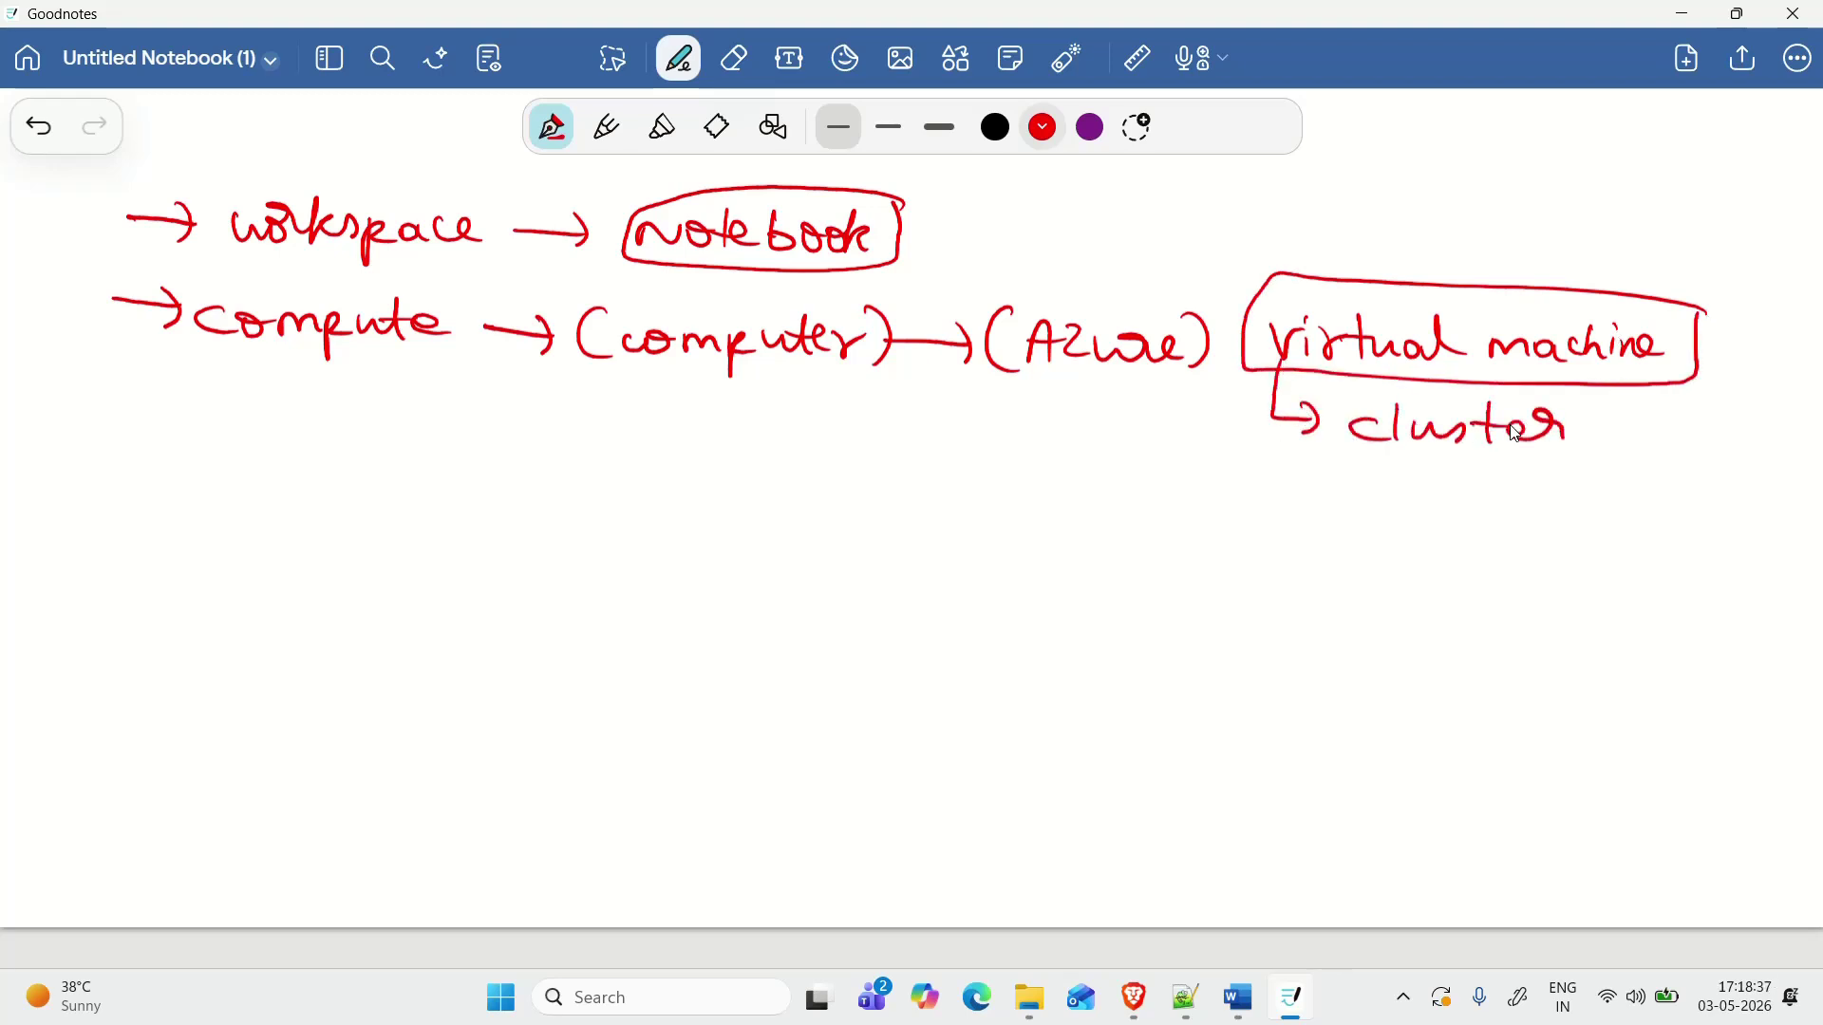
pyautogui.moveTo(1437, 467)
pyautogui.mouseDown()
pyautogui.moveTo(1432, 492)
pyautogui.moveTo(1467, 472)
pyautogui.mouseUp()
pyautogui.moveTo(1391, 505); pyautogui.dragTo(1392, 532)
pyautogui.moveTo(1407, 499); pyautogui.dragTo(1458, 534)
pyautogui.moveTo(1492, 499)
pyautogui.mouseDown()
pyautogui.moveTo(1482, 529)
pyautogui.moveTo(1502, 509)
pyautogui.mouseUp()
pyautogui.moveTo(1502, 523)
pyautogui.mouseDown()
pyautogui.moveTo(1550, 503)
pyautogui.moveTo(1578, 527)
pyautogui.mouseUp()
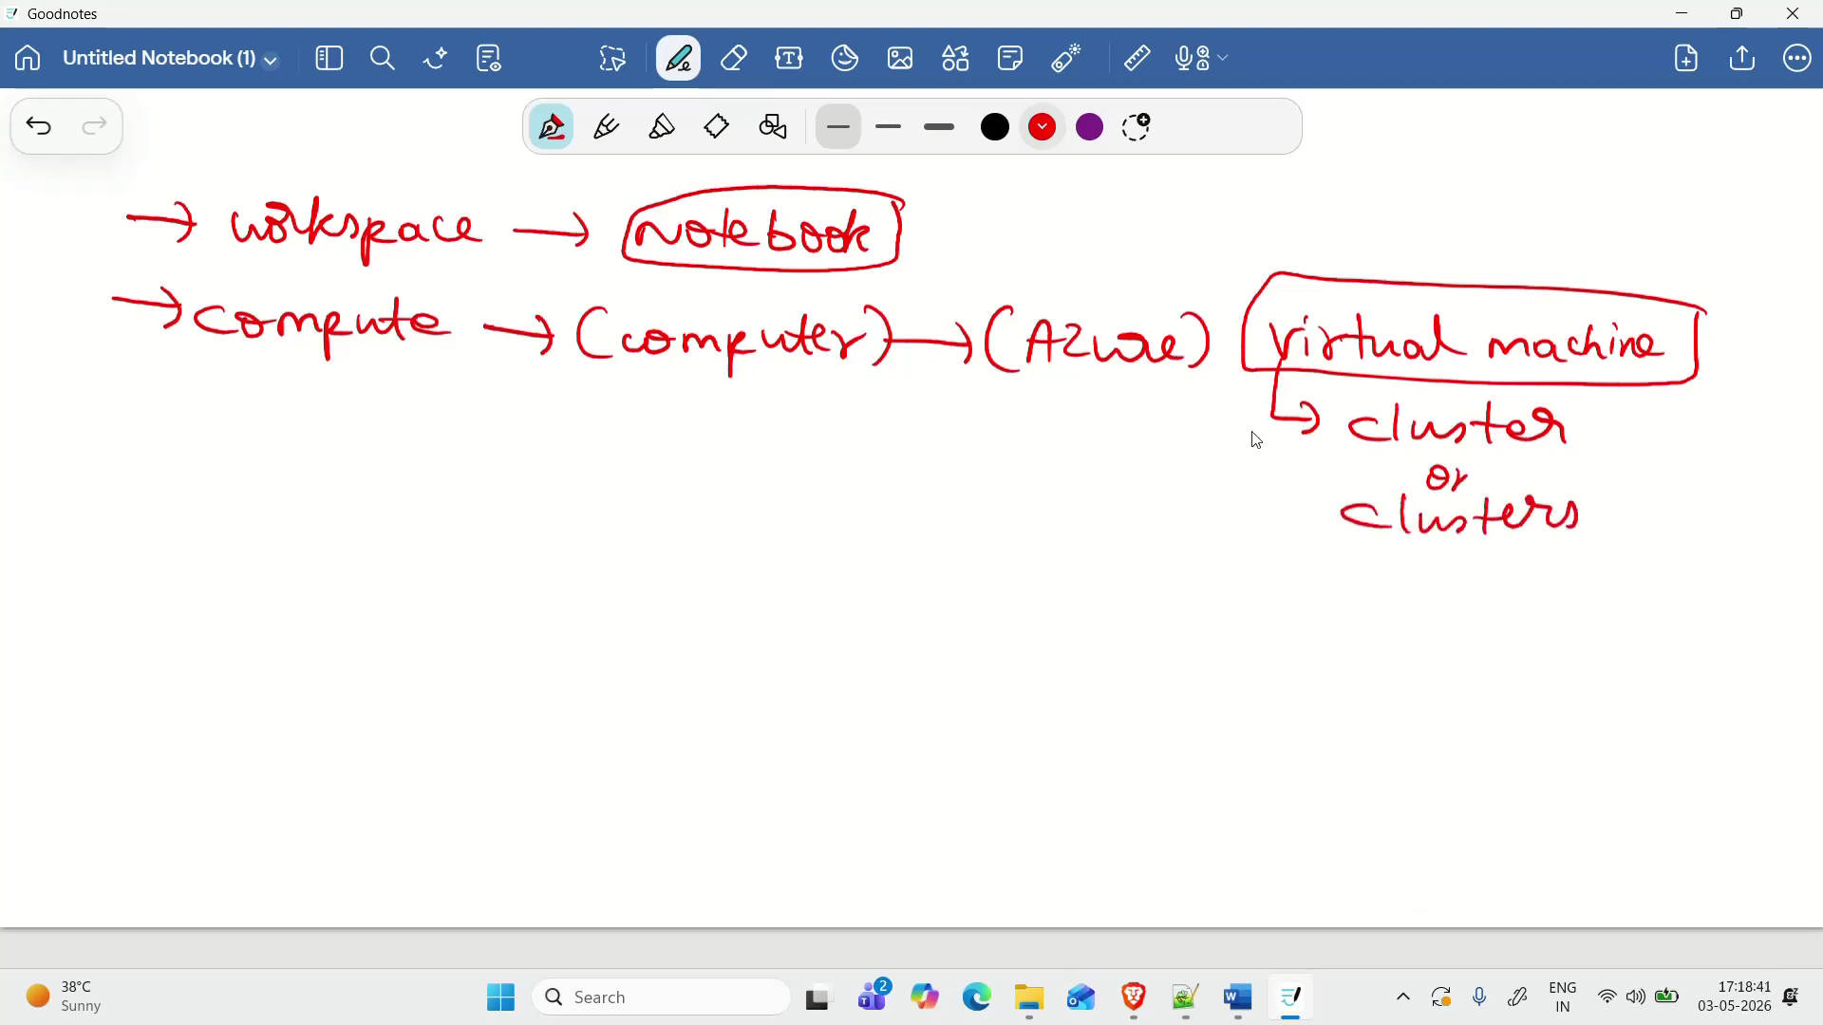
pyautogui.moveTo(1293, 378)
pyautogui.mouseDown()
pyautogui.moveTo(1299, 527)
pyautogui.moveTo(1654, 560)
pyautogui.moveTo(1647, 391)
pyautogui.mouseUp()
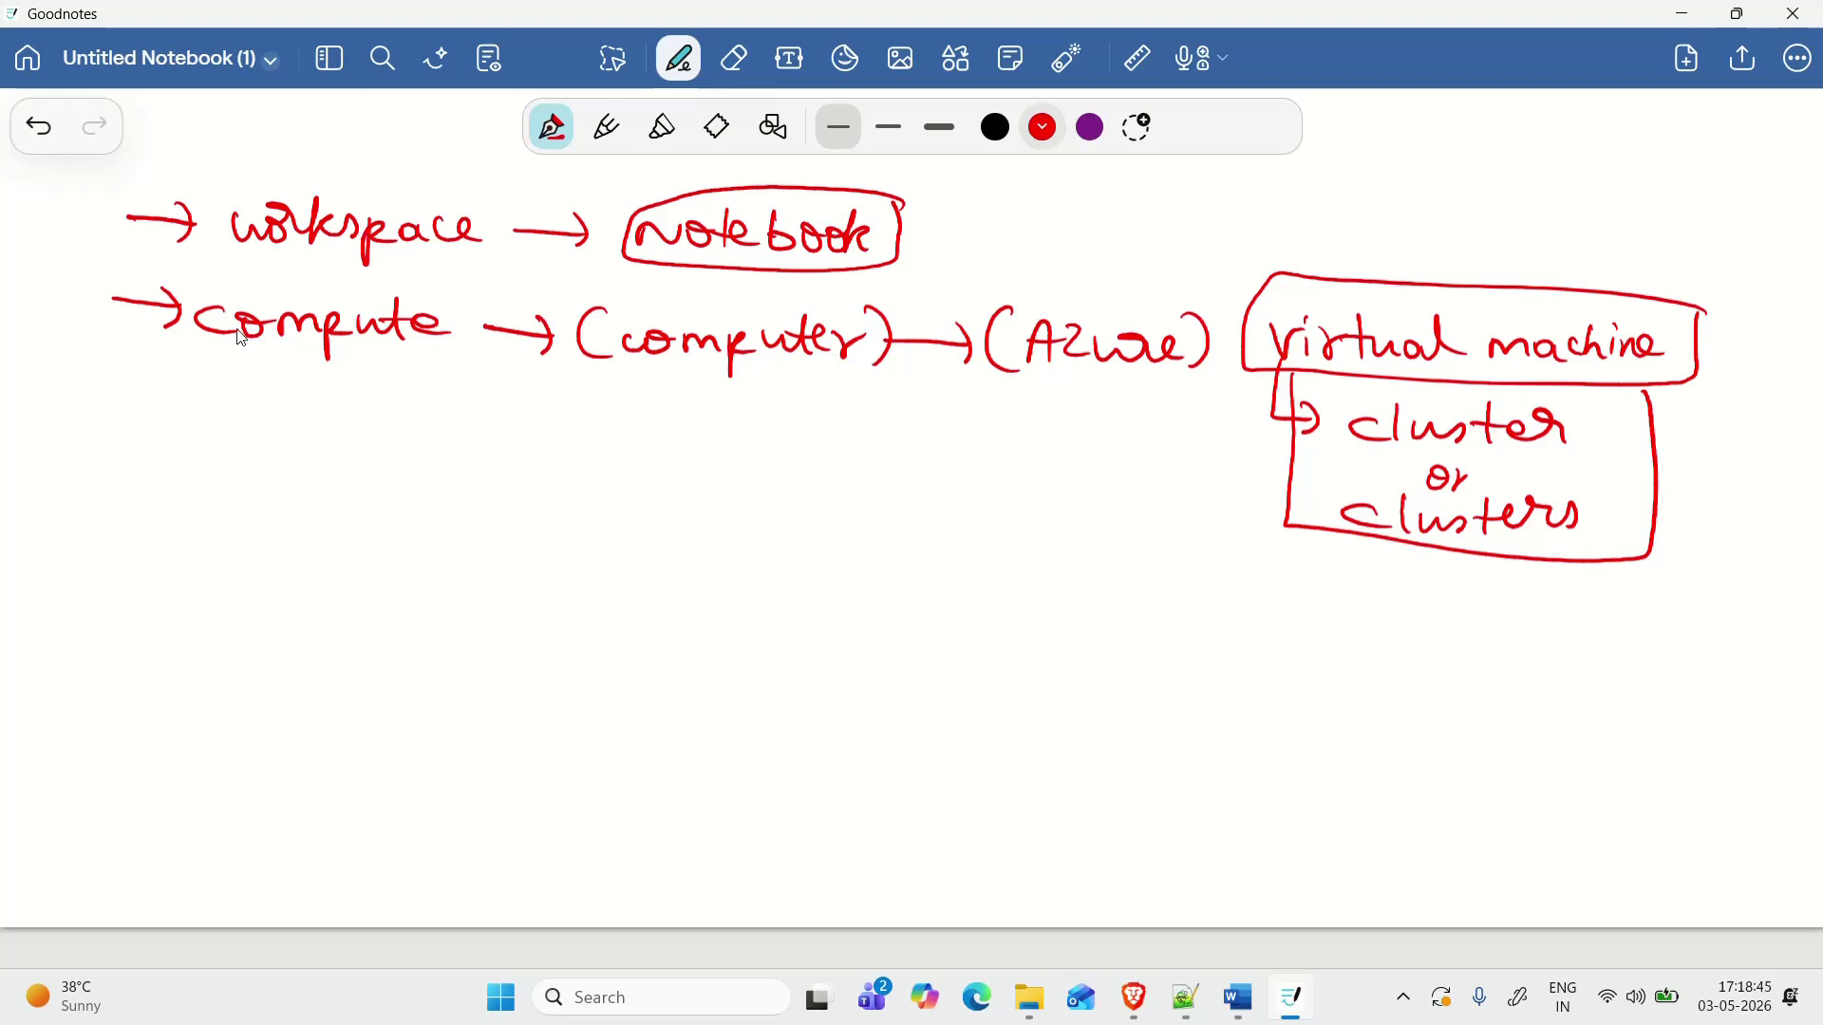
# Step: Handwrite a boxed "meta store" bullet and branch it to "one-region (one-metastore)" with a check mark
pyautogui.moveTo(106, 461)
pyautogui.mouseDown()
pyautogui.moveTo(245, 490)
pyautogui.moveTo(473, 446)
pyautogui.moveTo(550, 489)
pyautogui.moveTo(241, 432)
pyautogui.moveTo(167, 513)
pyautogui.moveTo(590, 528)
pyautogui.moveTo(600, 435)
pyautogui.mouseUp()
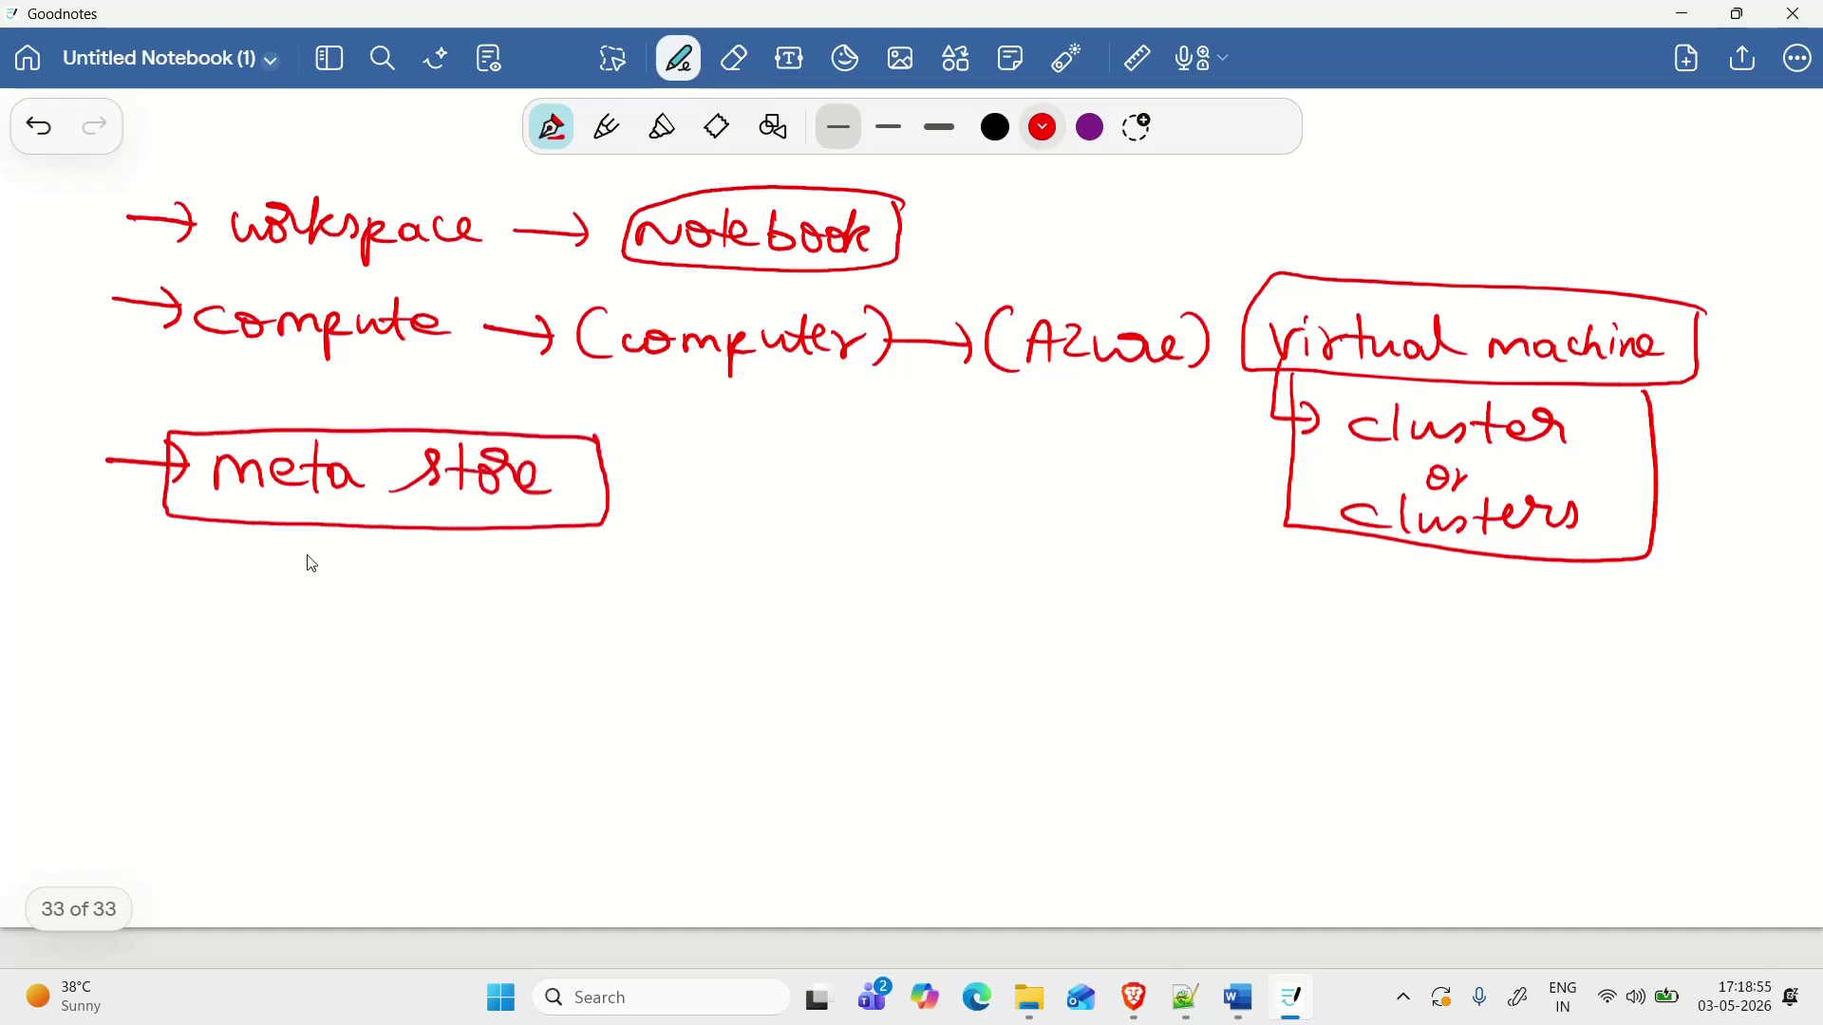
pyautogui.moveTo(211, 515)
pyautogui.mouseDown()
pyautogui.moveTo(257, 574)
pyautogui.moveTo(432, 585)
pyautogui.moveTo(720, 578)
pyautogui.moveTo(866, 596)
pyautogui.moveTo(845, 608)
pyautogui.moveTo(1074, 619)
pyautogui.moveTo(1182, 594)
pyautogui.moveTo(1199, 625)
pyautogui.moveTo(1287, 576)
pyautogui.mouseUp()
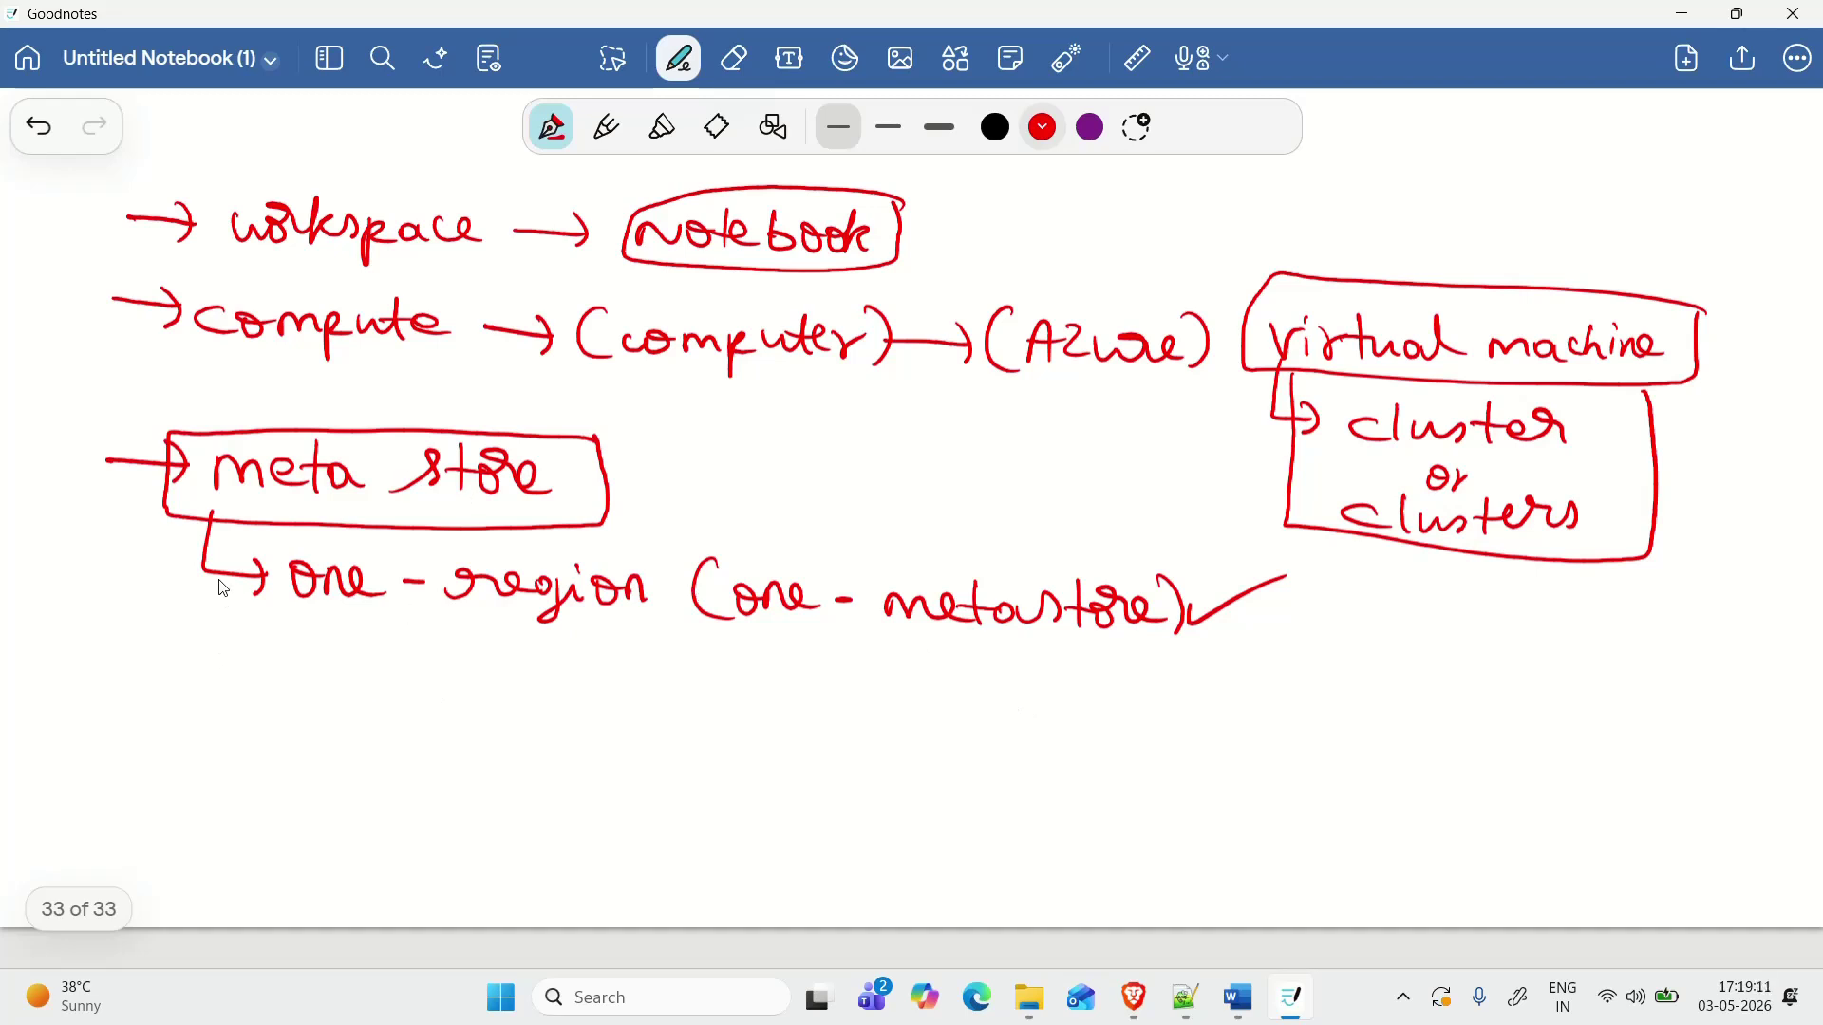
# Step: Branch "meta store" to a boxed "unity catalog" and link that with an arrow to a circled "register"
pyautogui.moveTo(180, 498)
pyautogui.mouseDown()
pyautogui.moveTo(123, 617)
pyautogui.moveTo(220, 698)
pyautogui.moveTo(342, 672)
pyautogui.moveTo(374, 686)
pyautogui.moveTo(365, 721)
pyautogui.mouseUp()
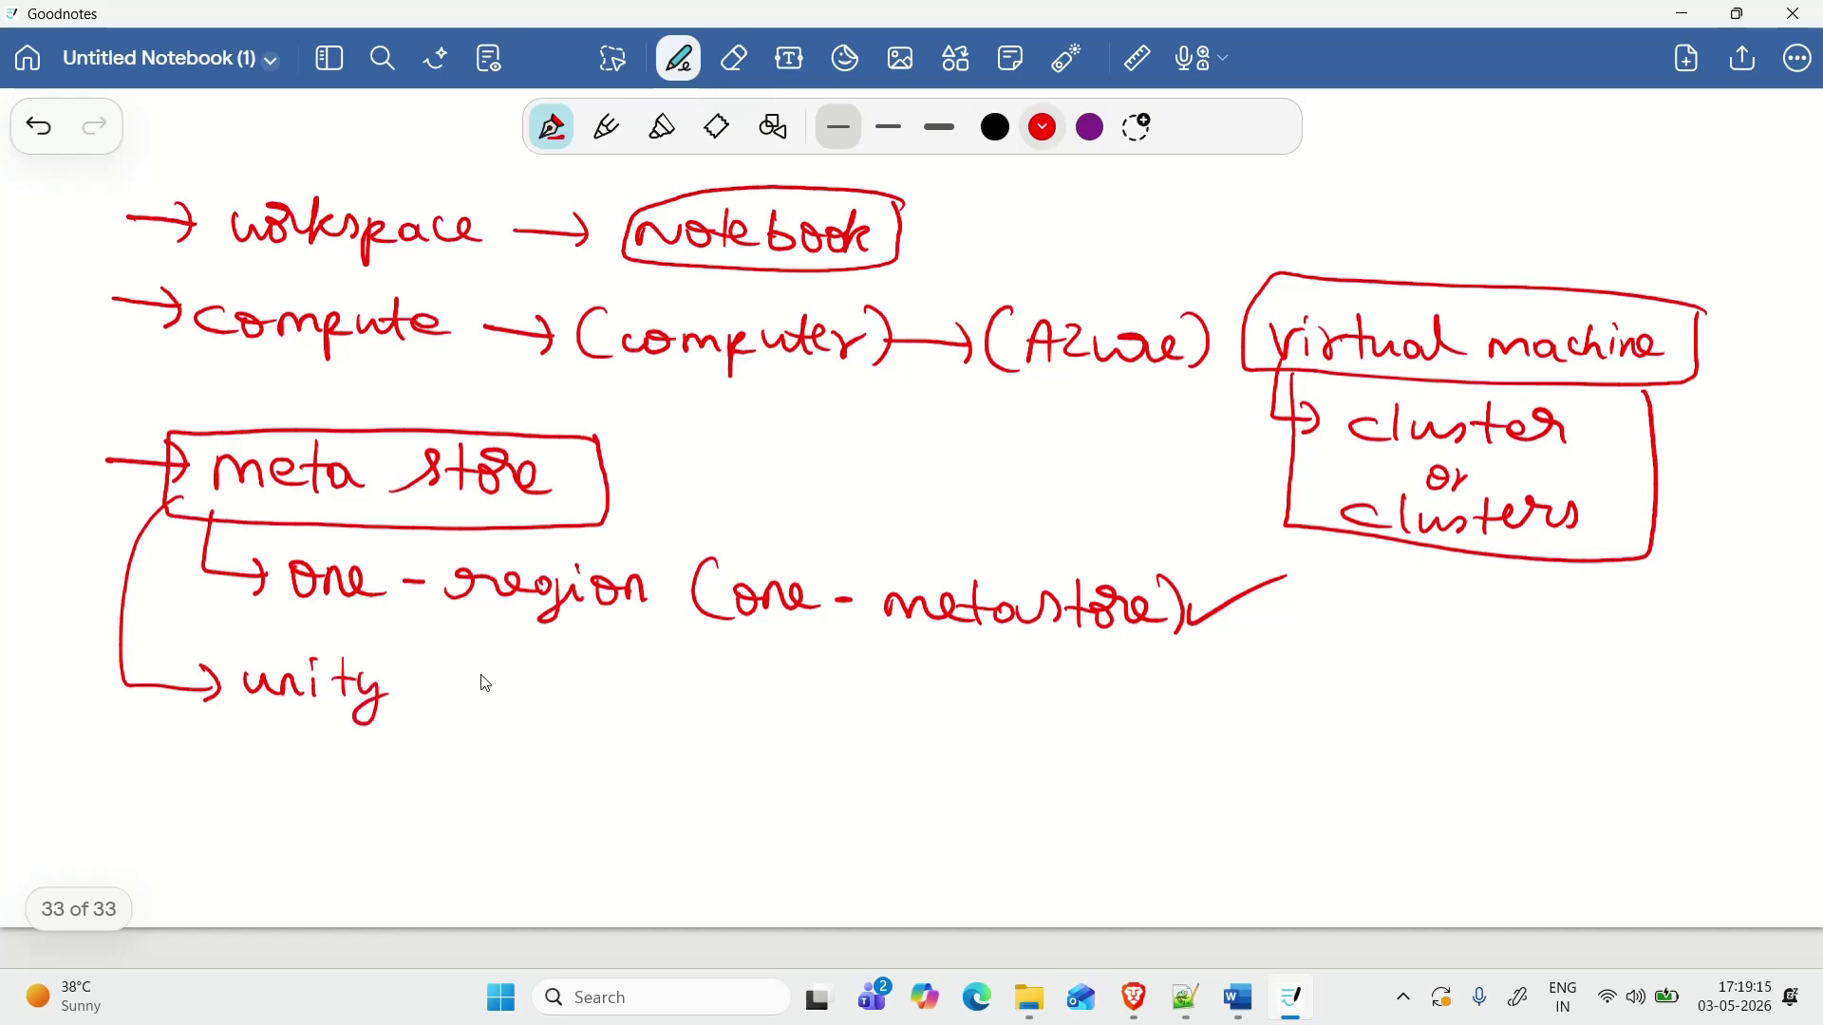
pyautogui.moveTo(486, 676)
pyautogui.mouseDown()
pyautogui.moveTo(513, 698)
pyautogui.moveTo(634, 702)
pyautogui.moveTo(631, 729)
pyautogui.mouseUp()
pyautogui.moveTo(688, 657)
pyautogui.mouseDown()
pyautogui.moveTo(233, 631)
pyautogui.moveTo(224, 730)
pyautogui.moveTo(625, 752)
pyautogui.moveTo(687, 655)
pyautogui.moveTo(750, 687)
pyautogui.moveTo(733, 707)
pyautogui.mouseUp()
pyautogui.moveTo(779, 705)
pyautogui.mouseDown()
pyautogui.moveTo(802, 693)
pyautogui.moveTo(967, 731)
pyautogui.mouseUp()
pyautogui.moveTo(952, 707)
pyautogui.mouseDown()
pyautogui.moveTo(1048, 708)
pyautogui.moveTo(883, 658)
pyautogui.moveTo(750, 741)
pyautogui.moveTo(1125, 726)
pyautogui.moveTo(1068, 679)
pyautogui.mouseUp()
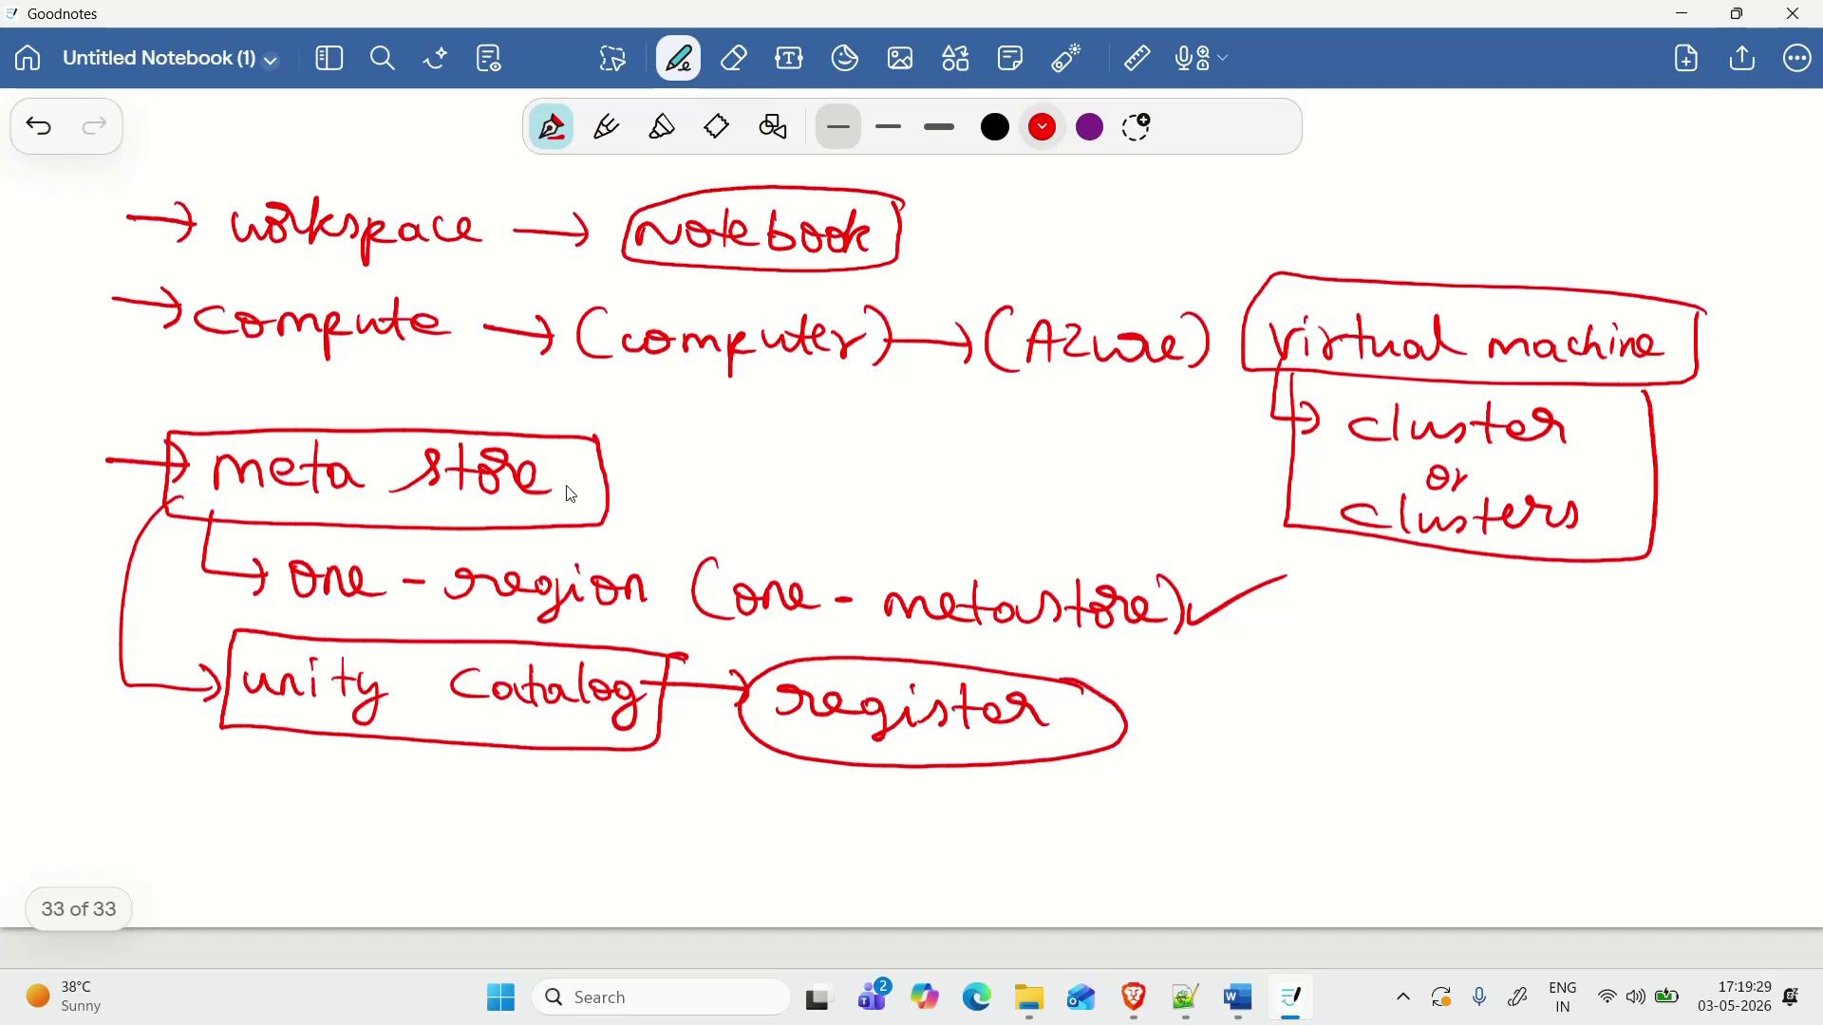
# Step: Add the handwritten note "(unity meta store)" beside the boxed "meta store"
pyautogui.moveTo(655, 427)
pyautogui.mouseDown()
pyautogui.moveTo(616, 458)
pyautogui.moveTo(628, 503)
pyautogui.mouseUp()
pyautogui.moveTo(662, 465); pyautogui.dragTo(722, 489)
pyautogui.moveTo(730, 472)
pyautogui.mouseDown()
pyautogui.moveTo(771, 520)
pyautogui.moveTo(888, 494)
pyautogui.moveTo(901, 508)
pyautogui.mouseUp()
pyautogui.moveTo(871, 486)
pyautogui.mouseDown()
pyautogui.moveTo(908, 484)
pyautogui.moveTo(934, 513)
pyautogui.moveTo(992, 471)
pyautogui.moveTo(1007, 512)
pyautogui.moveTo(1034, 491)
pyautogui.mouseUp()
pyautogui.moveTo(1040, 483)
pyautogui.mouseDown()
pyautogui.moveTo(1035, 501)
pyautogui.moveTo(1107, 511)
pyautogui.mouseUp()
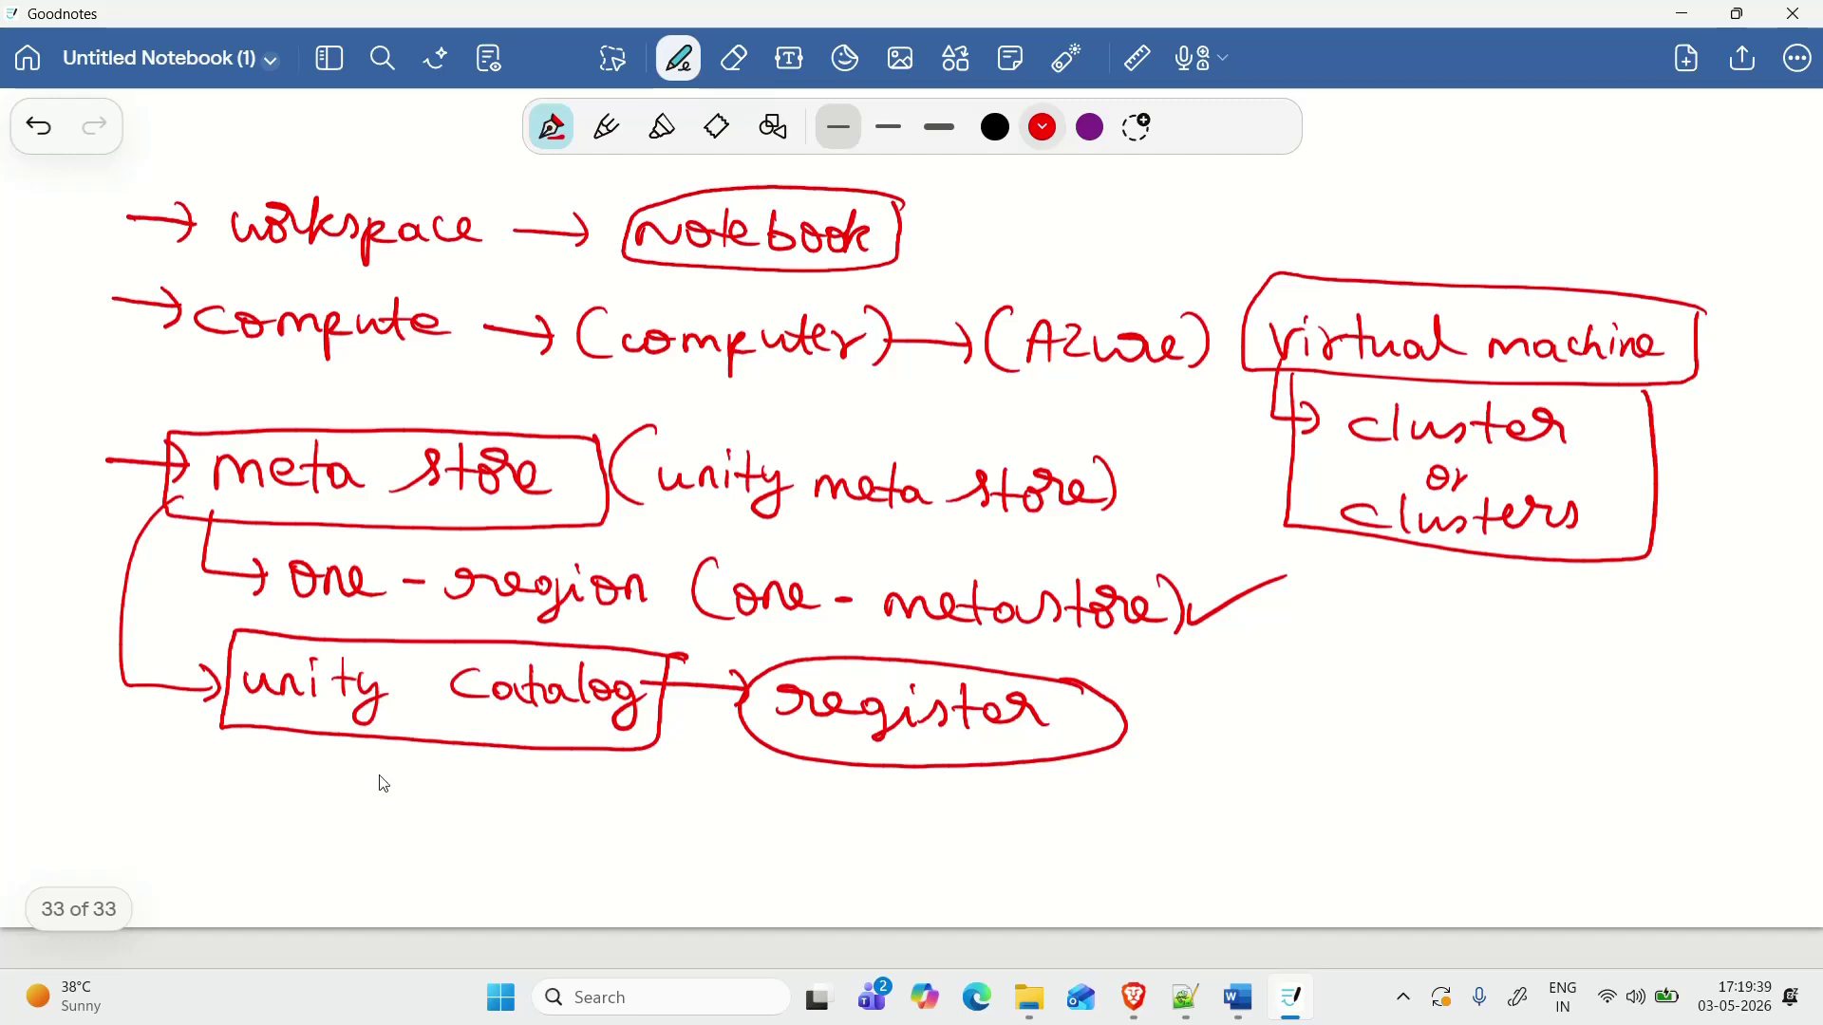
# Step: Branch "unity catalog" to "Database (schema)" with an arrow to a list of "tables", "views" and "volumes"
pyautogui.moveTo(394, 797)
pyautogui.mouseDown()
pyautogui.moveTo(476, 784)
pyautogui.moveTo(467, 807)
pyautogui.moveTo(503, 815)
pyautogui.mouseUp()
pyautogui.moveTo(543, 796)
pyautogui.mouseDown()
pyautogui.moveTo(531, 807)
pyautogui.moveTo(753, 802)
pyautogui.moveTo(793, 818)
pyautogui.moveTo(1126, 781)
pyautogui.moveTo(1181, 799)
pyautogui.mouseUp()
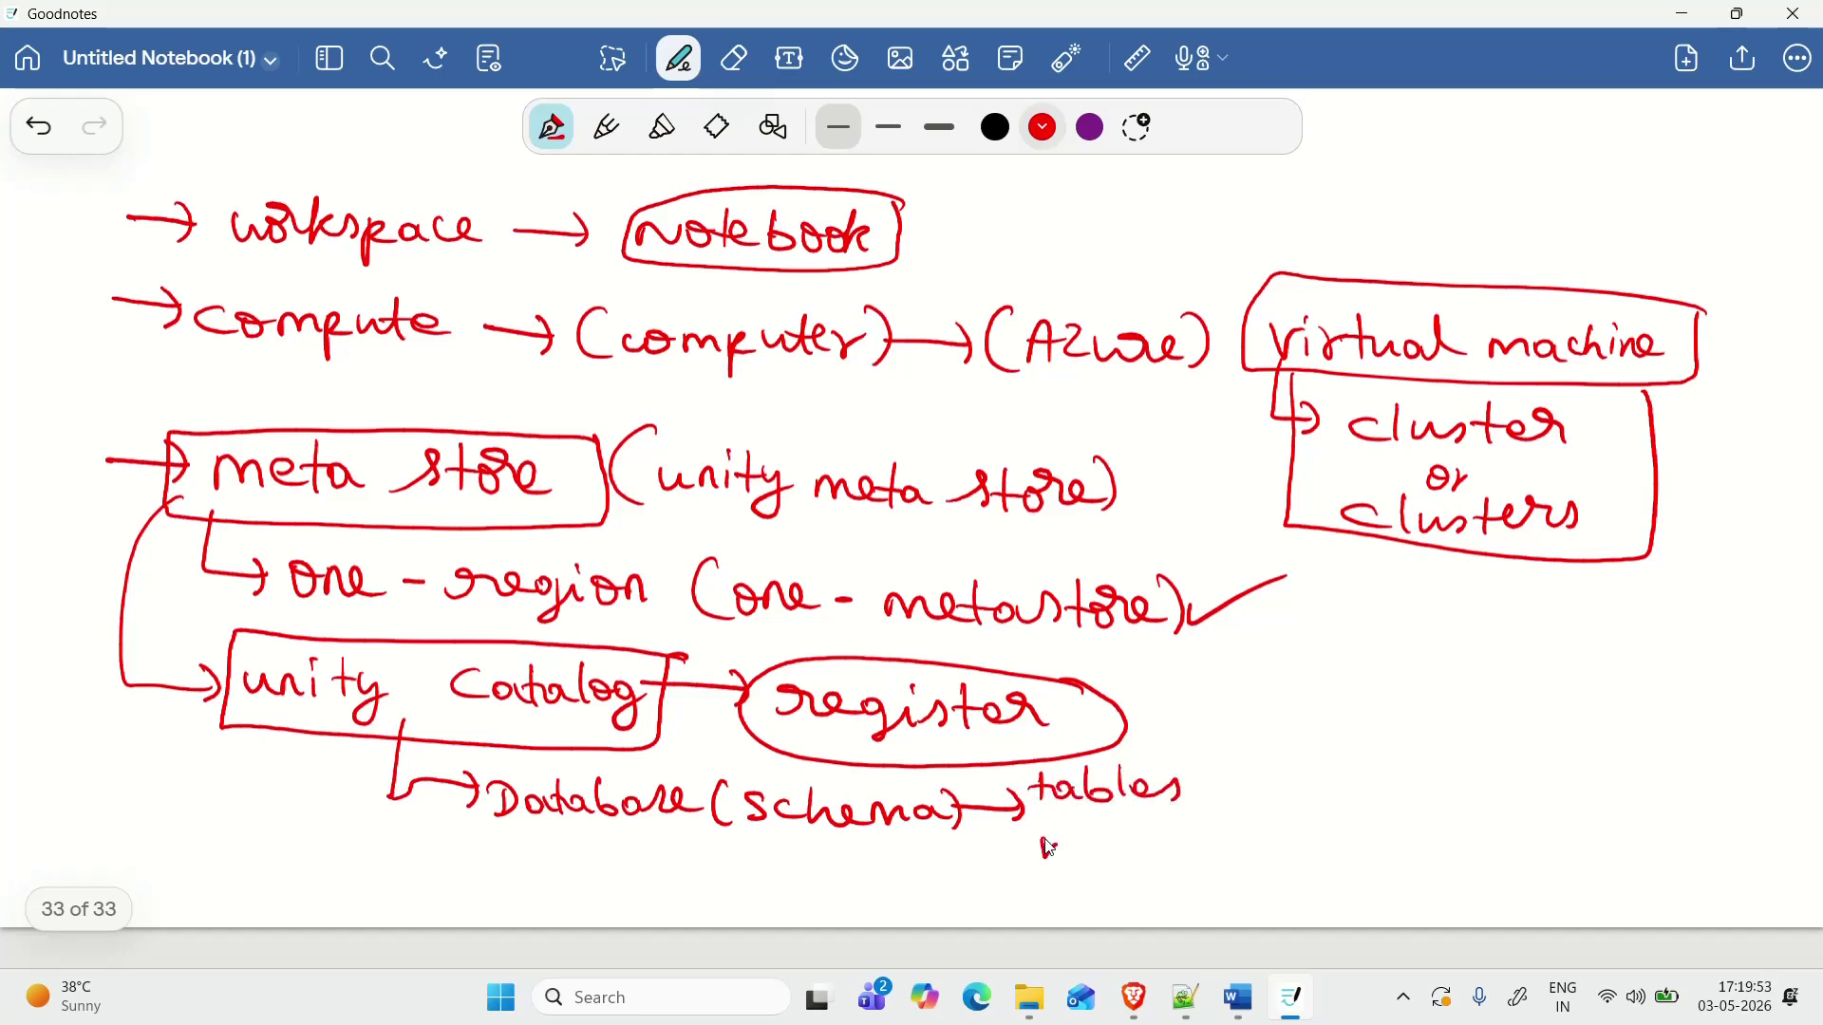
pyautogui.moveTo(1047, 847); pyautogui.dragTo(1156, 845)
pyautogui.moveTo(1056, 895); pyautogui.dragTo(1206, 901)
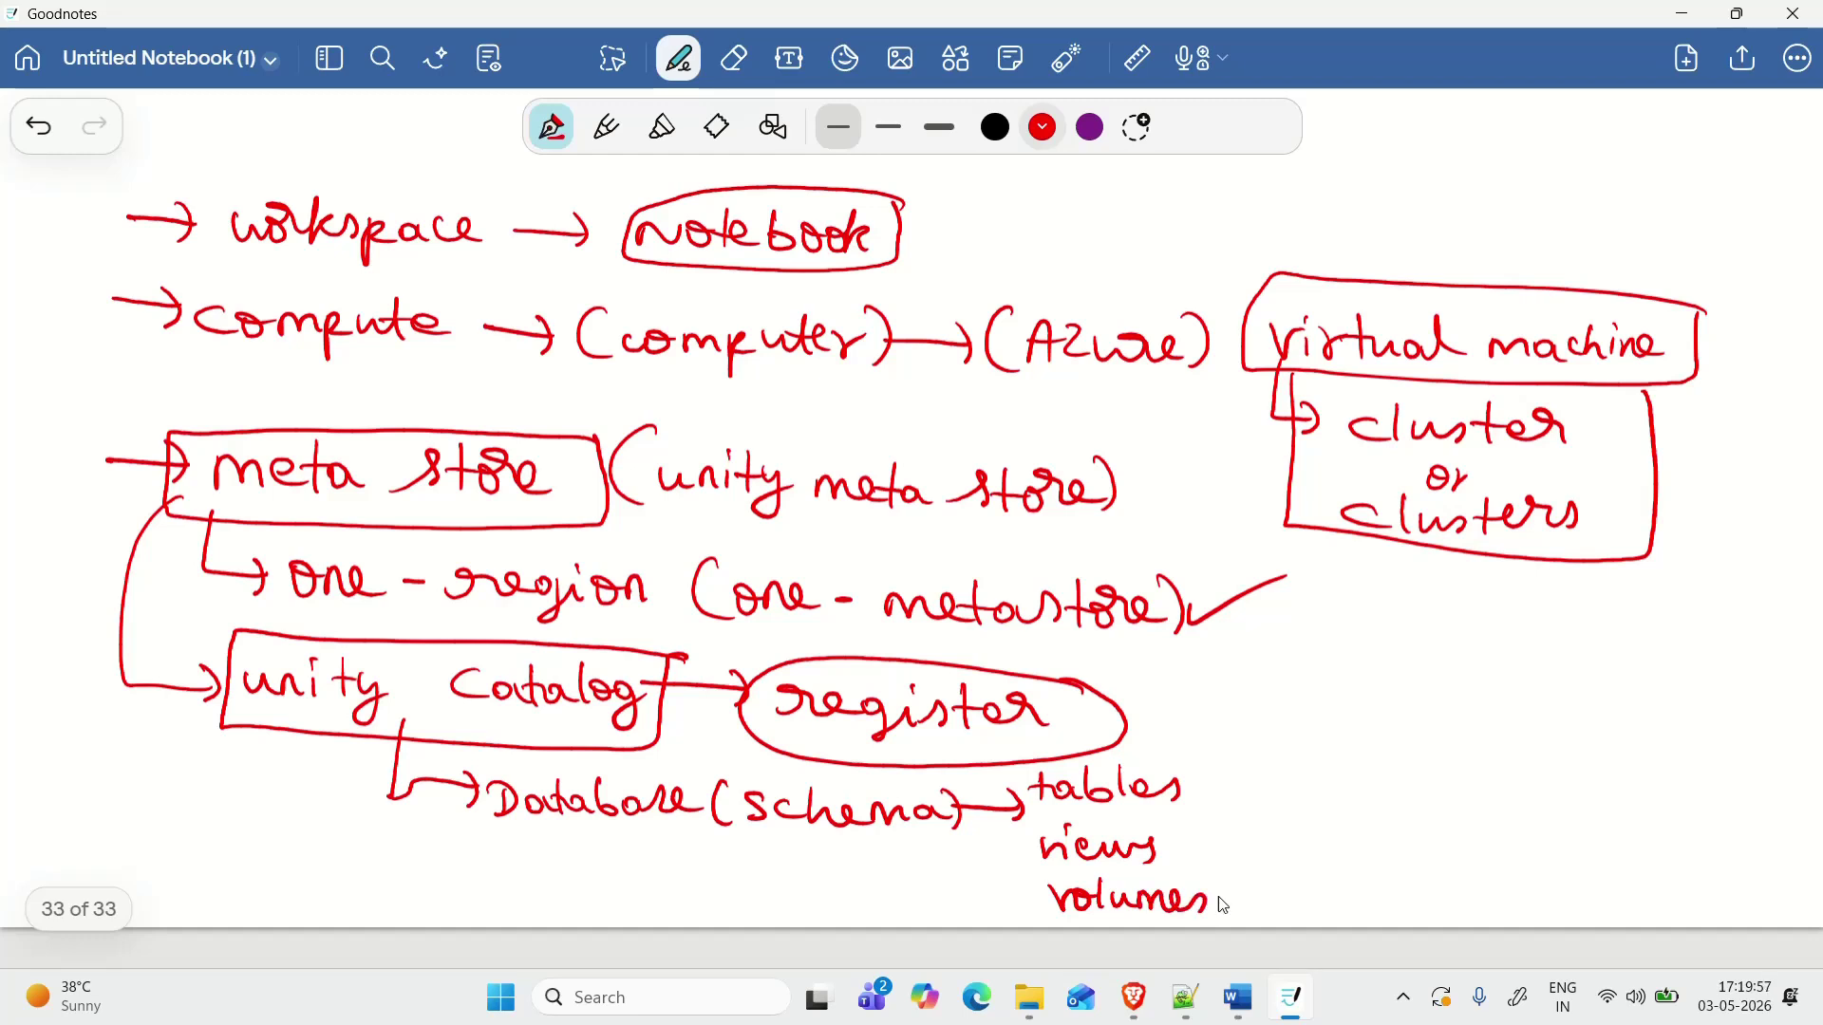
# Step: Link "tables" to a small hand-drawn table grid with dashes in its cells as sample data
pyautogui.moveTo(1189, 788)
pyautogui.mouseDown()
pyautogui.moveTo(1277, 736)
pyautogui.moveTo(1357, 807)
pyautogui.moveTo(1281, 717)
pyautogui.moveTo(1339, 797)
pyautogui.mouseUp()
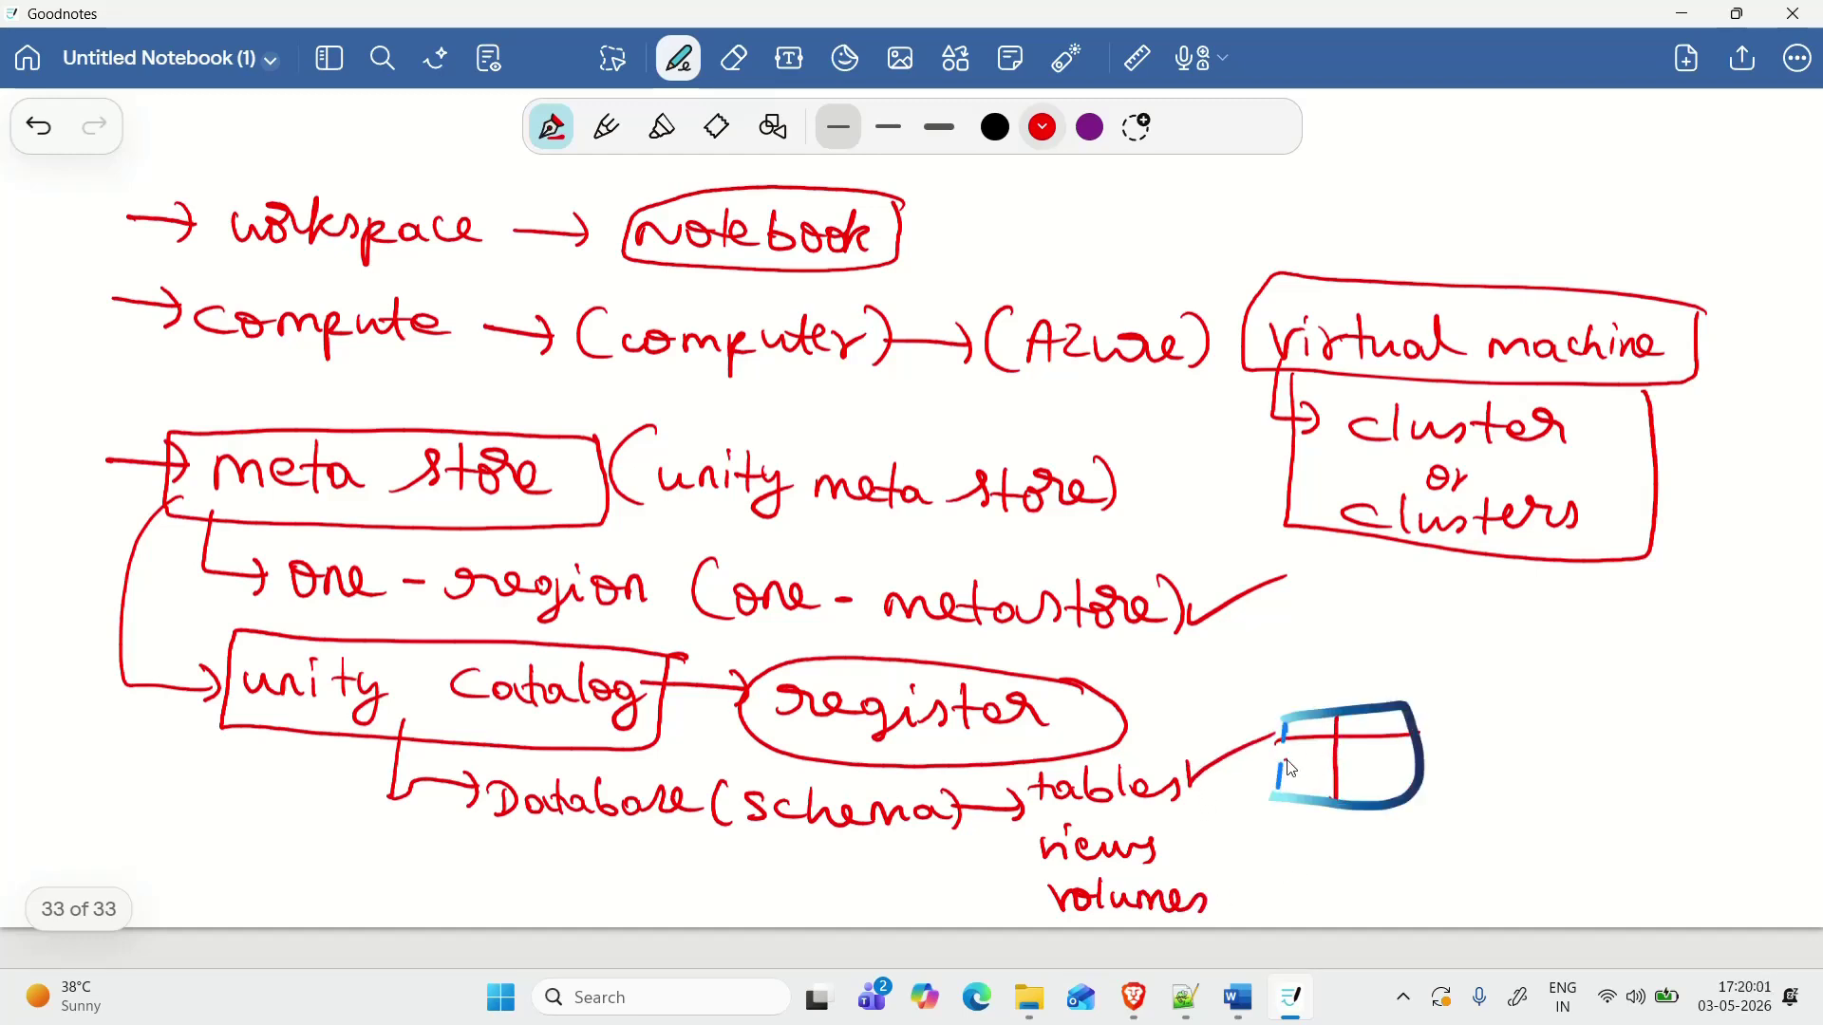
pyautogui.moveTo(1282, 738)
pyautogui.mouseDown()
pyautogui.moveTo(1419, 738)
pyautogui.moveTo(1334, 752)
pyautogui.mouseUp()
pyautogui.moveTo(1370, 750); pyautogui.dragTo(1404, 750)
pyautogui.moveTo(1296, 777); pyautogui.dragTo(1333, 777)
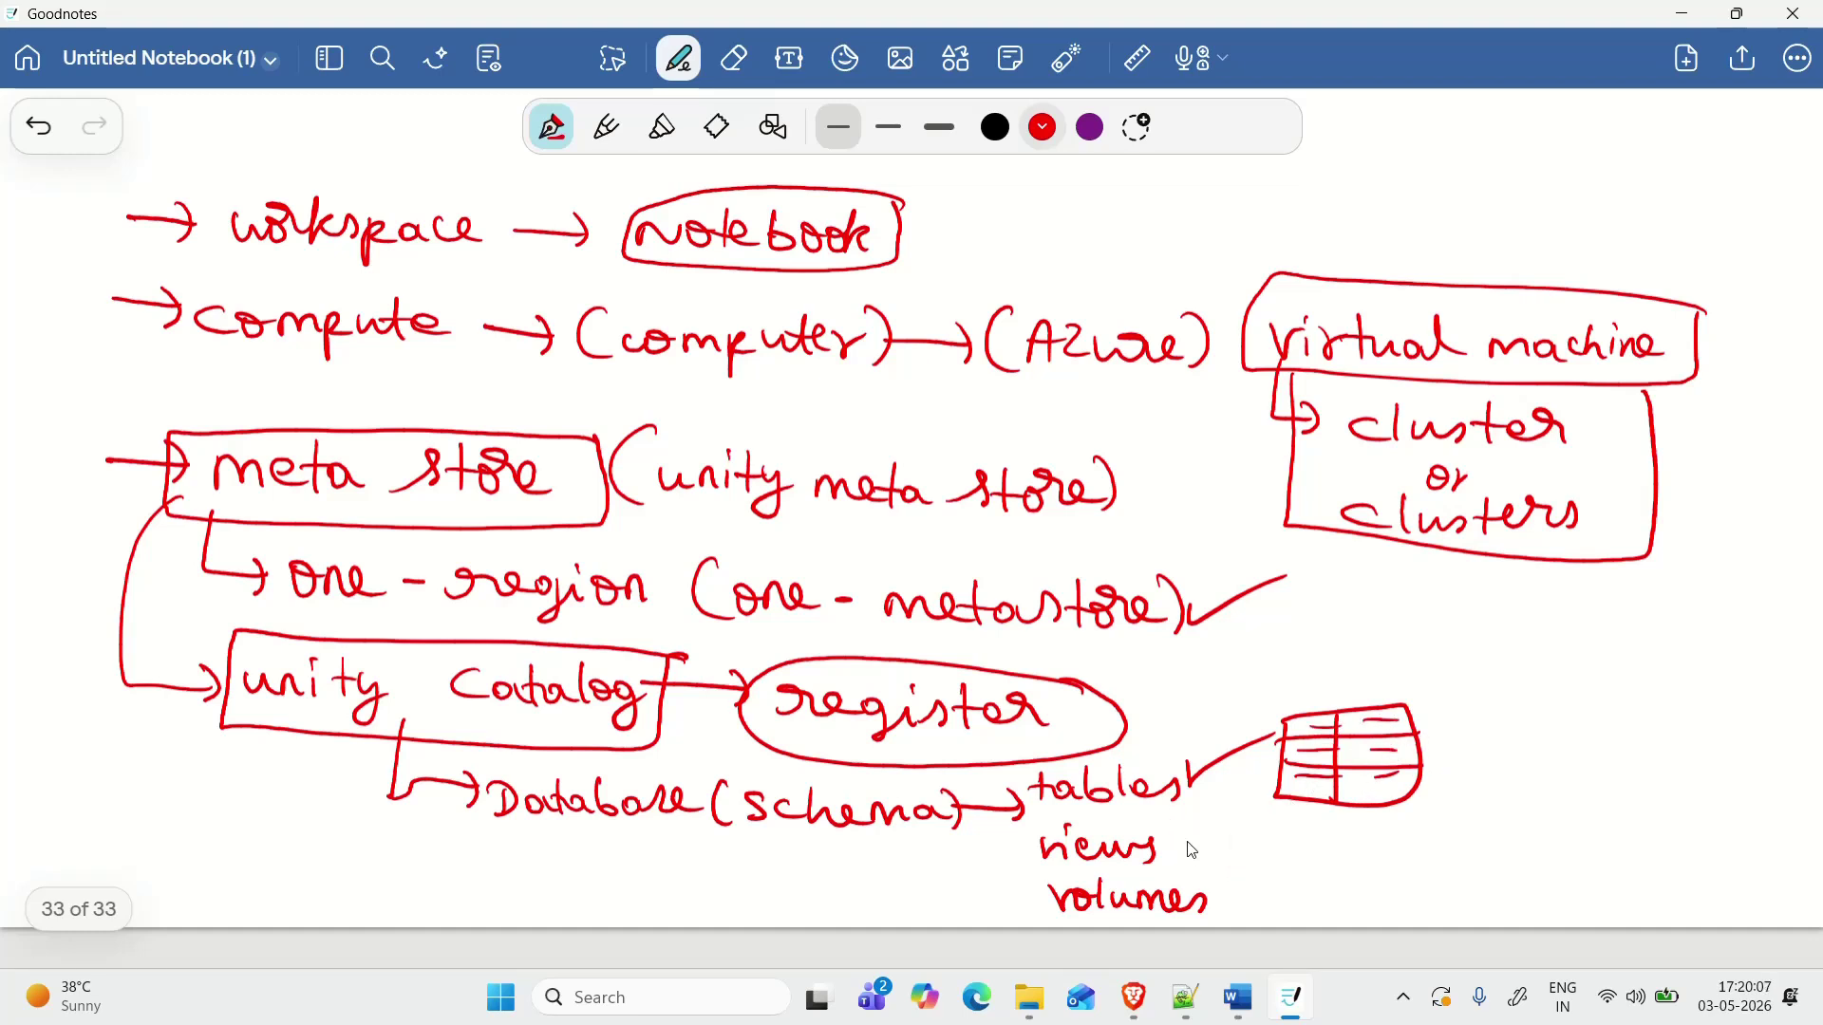
# Step: Add a boxed "temp" beside "views" and a box beside "volumes" with an arrow to "unstructure semi structure data"
pyautogui.moveTo(1192, 835)
pyautogui.mouseDown()
pyautogui.moveTo(1341, 860)
pyautogui.moveTo(1272, 824)
pyautogui.moveTo(1211, 837)
pyautogui.moveTo(1363, 873)
pyautogui.moveTo(1240, 887)
pyautogui.moveTo(1493, 859)
pyautogui.moveTo(1700, 805)
pyautogui.mouseUp()
pyautogui.moveTo(1540, 882)
pyautogui.mouseDown()
pyautogui.moveTo(1527, 906)
pyautogui.moveTo(1614, 874)
pyautogui.moveTo(1647, 887)
pyautogui.moveTo(1809, 820)
pyautogui.mouseUp()
pyautogui.moveTo(1682, 894); pyautogui.dragTo(1772, 897)
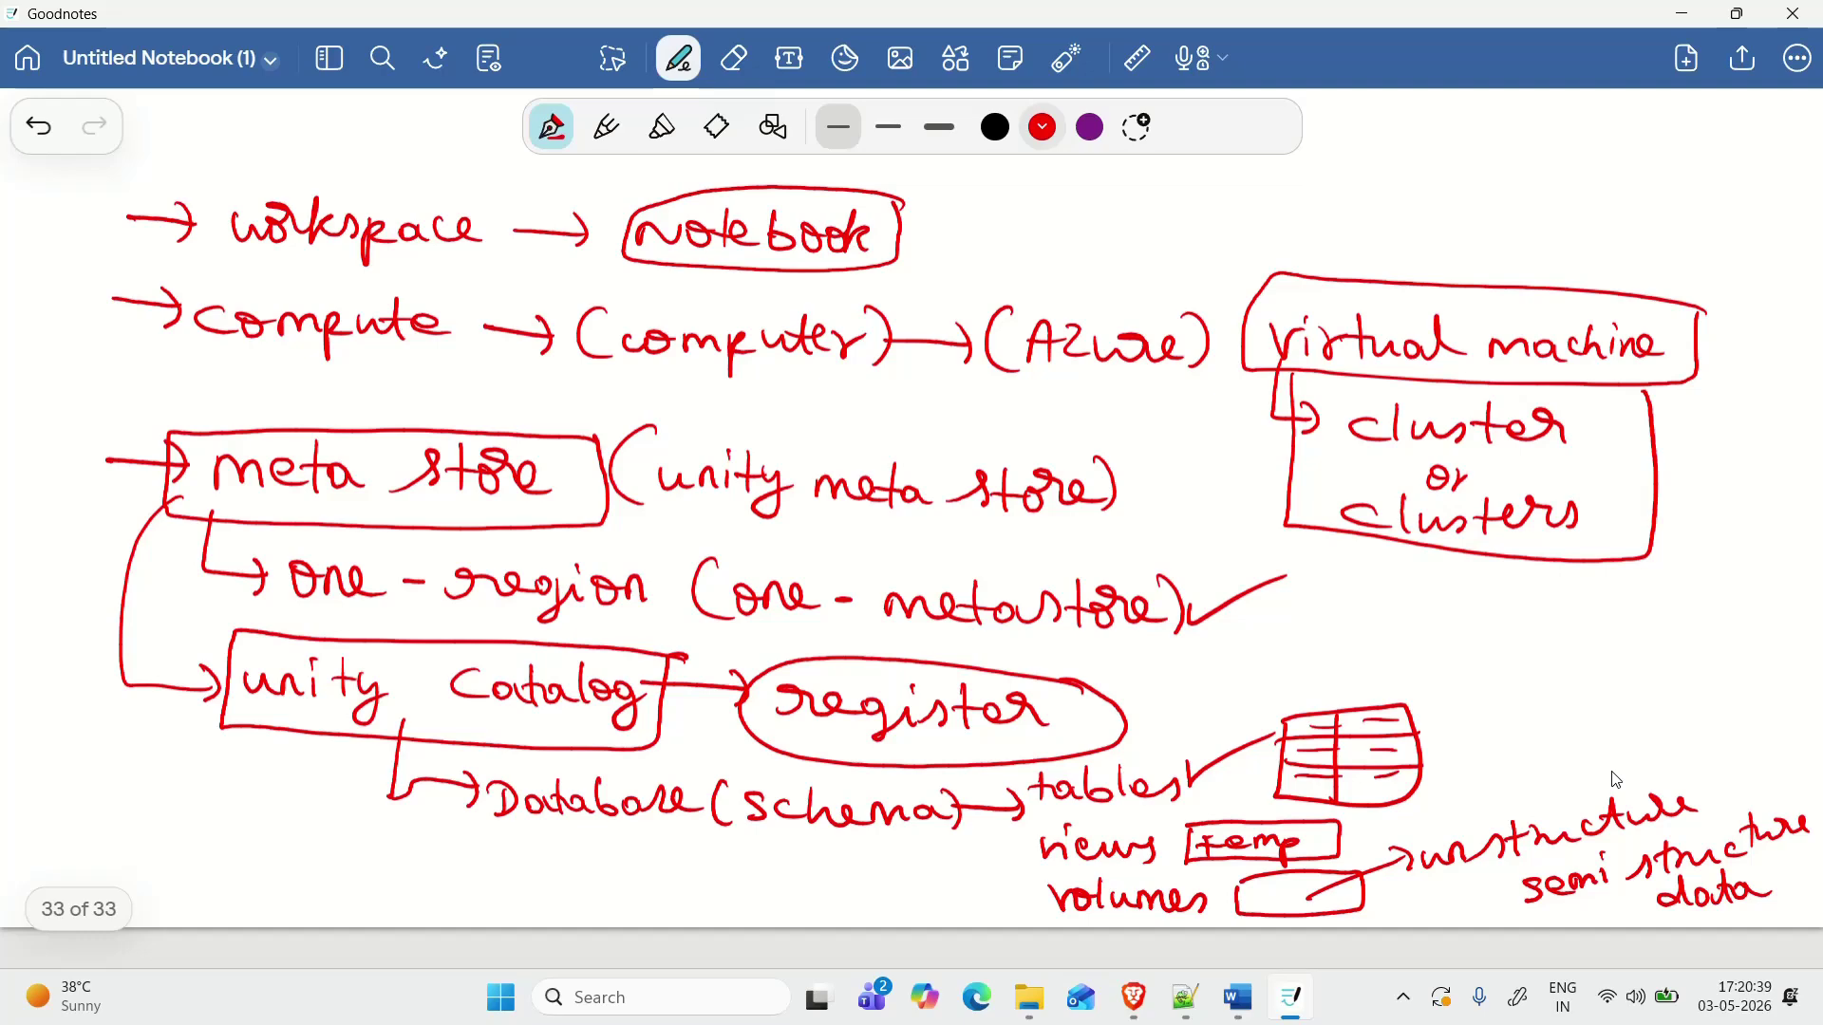
# Step: Switch to the Azure portal in Brave, open databricks-01 and launch its workspace, signing in with the internal user account
pyautogui.click(1138, 1004)
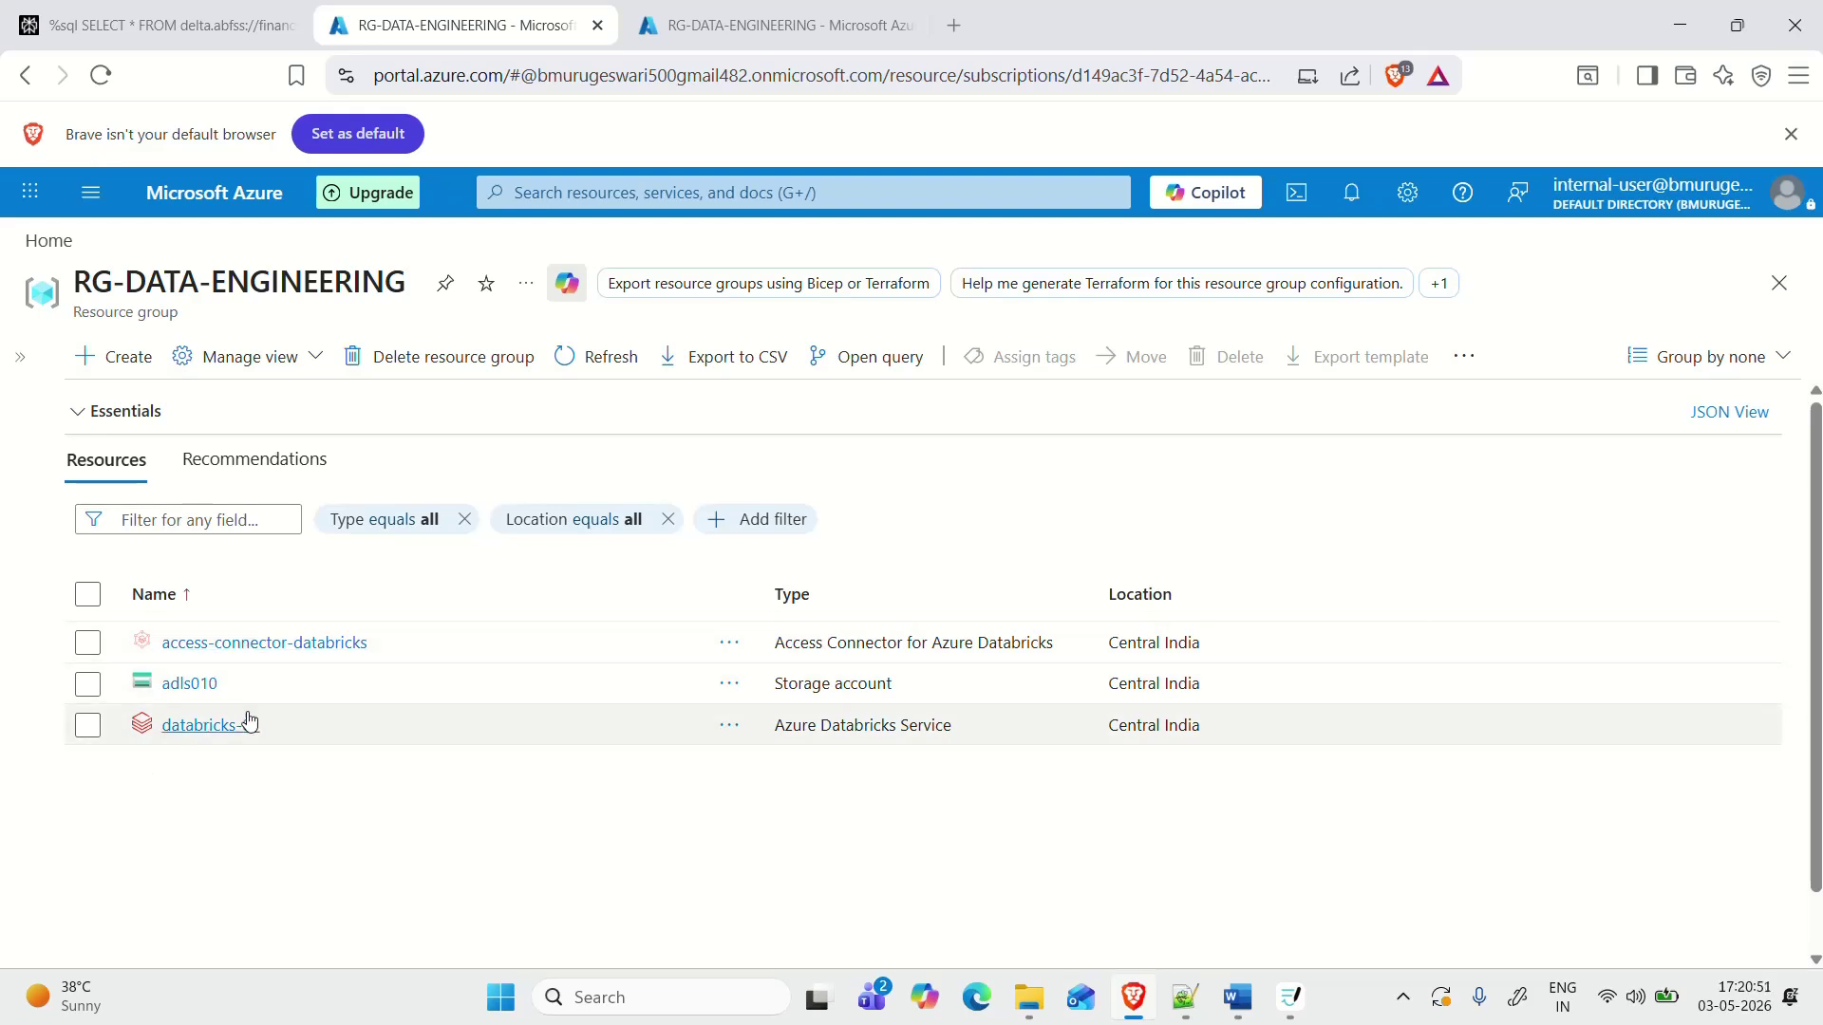
pyautogui.click(222, 727)
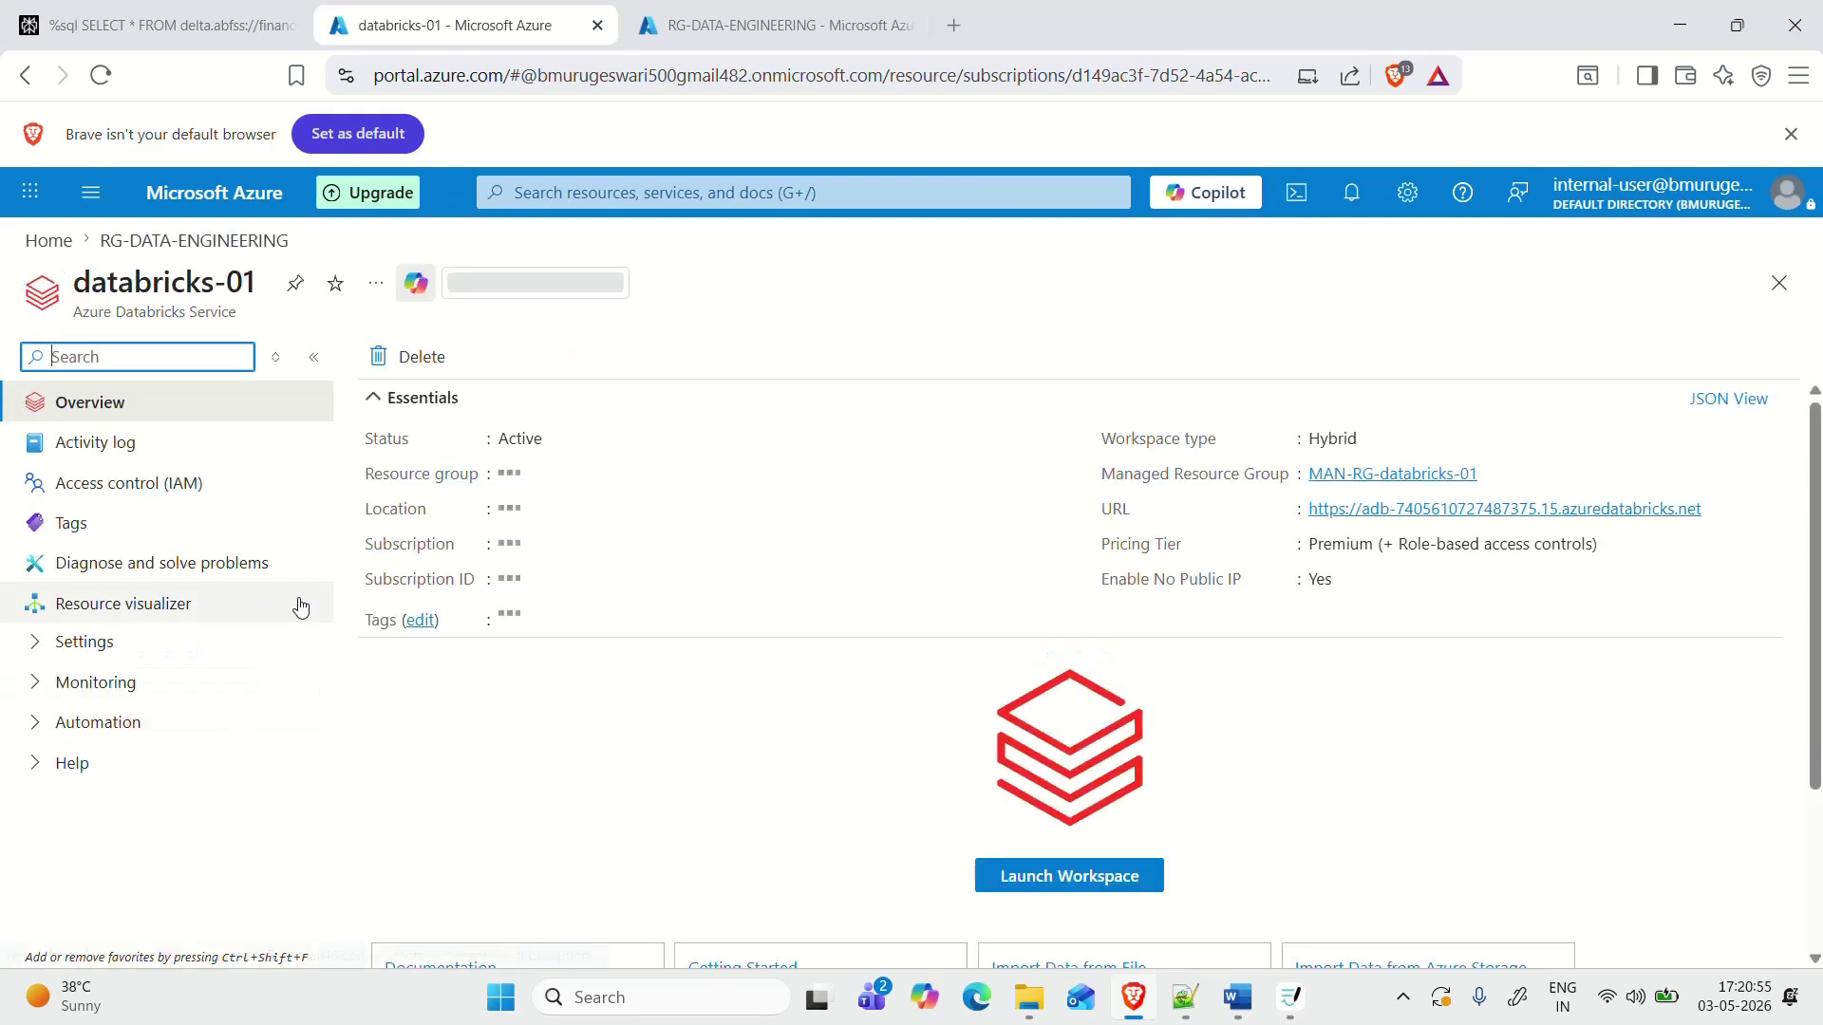
pyautogui.click(313, 356)
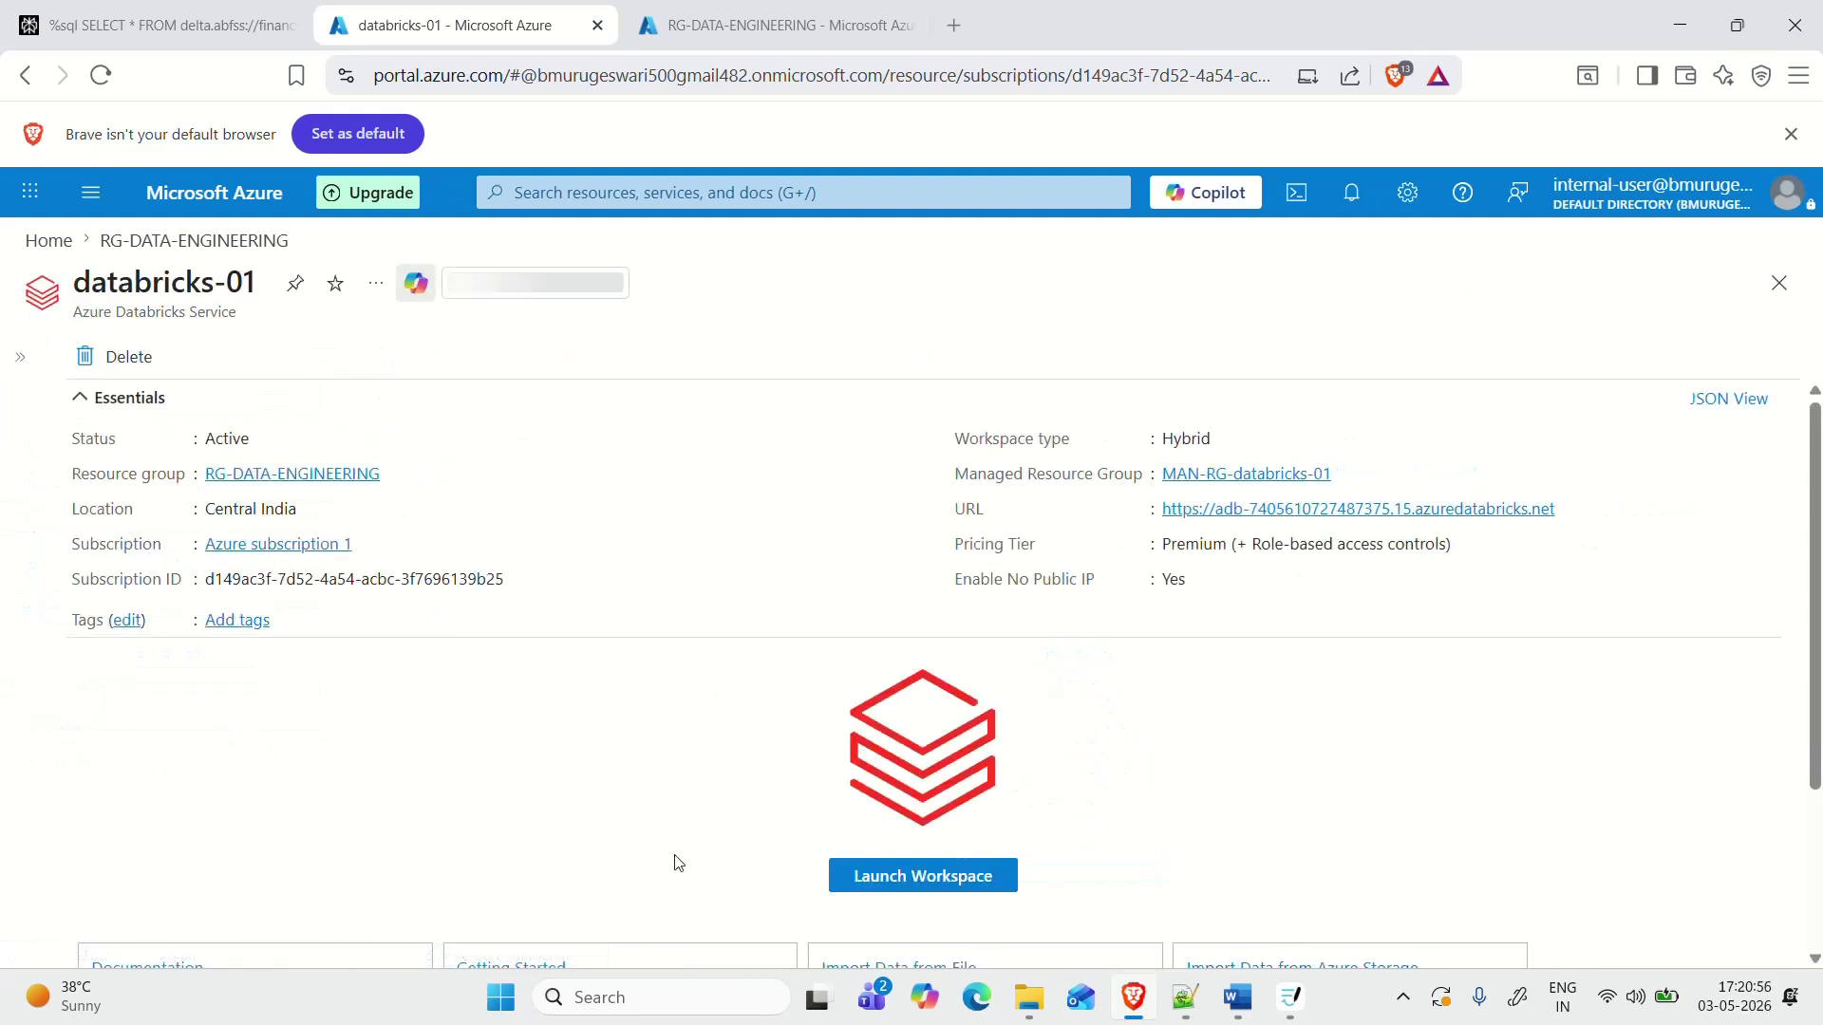
pyautogui.click(891, 879)
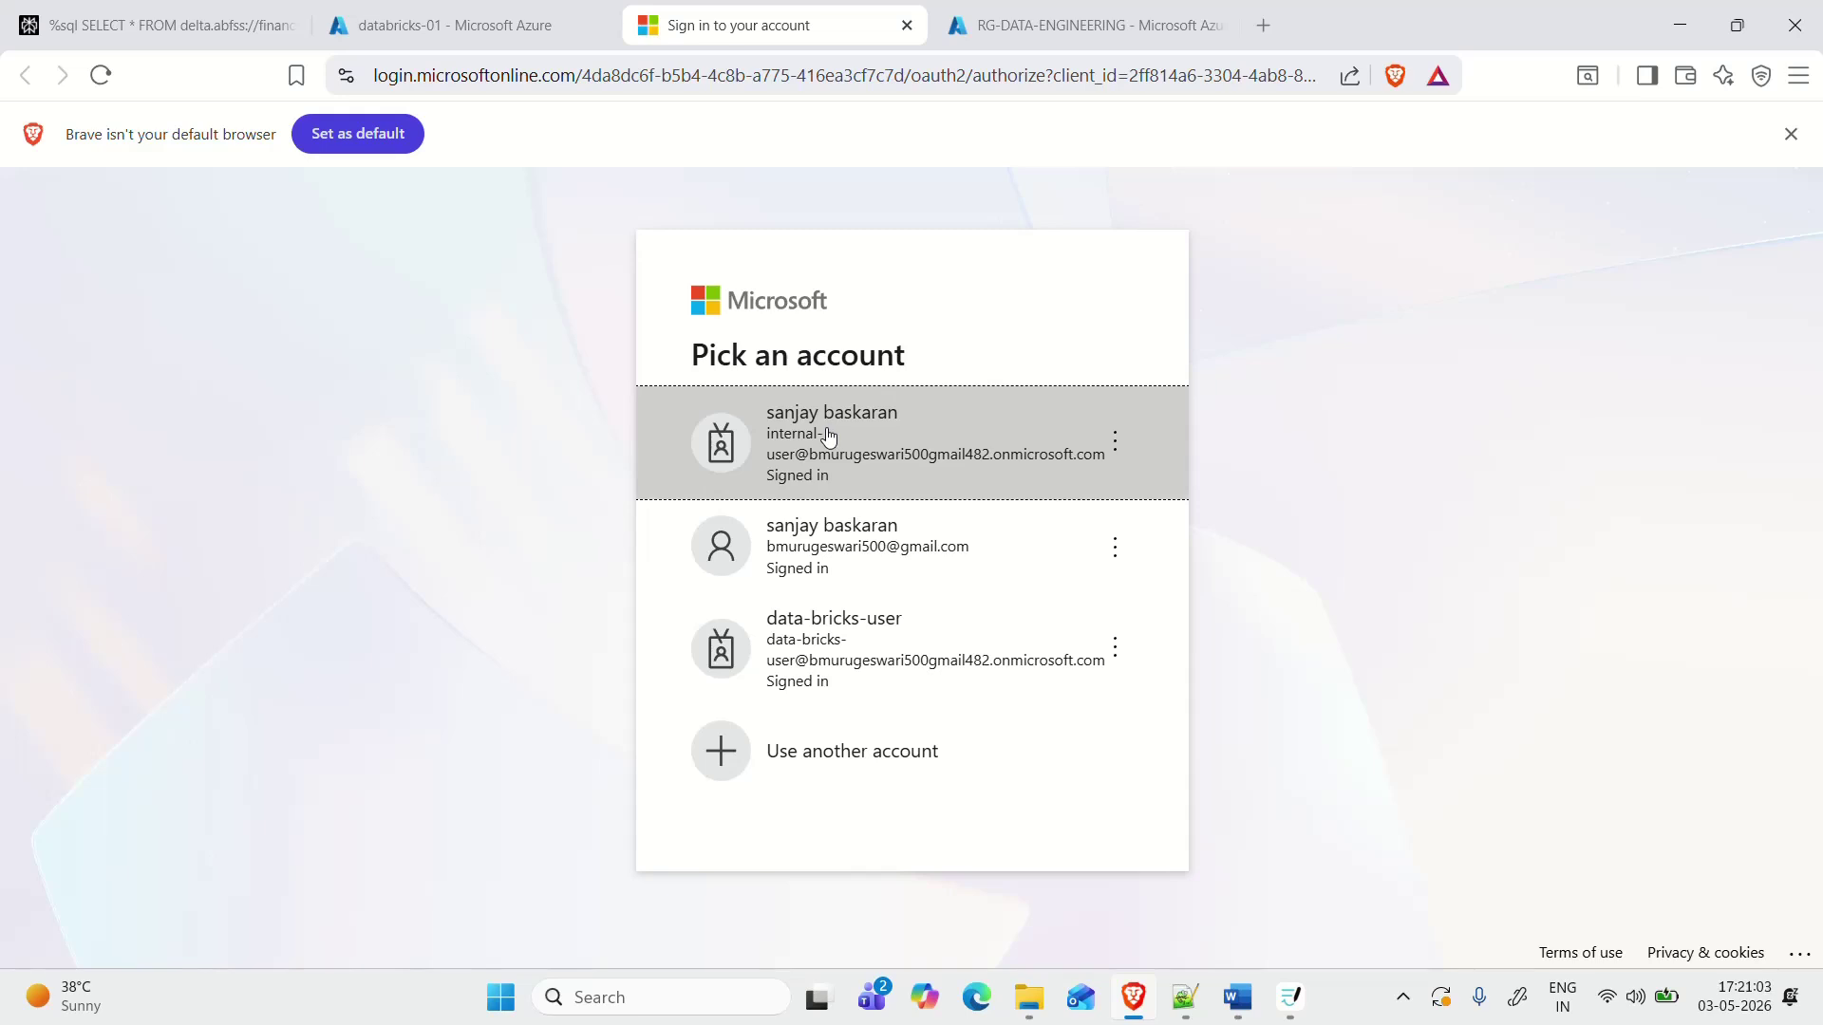
pyautogui.click(919, 443)
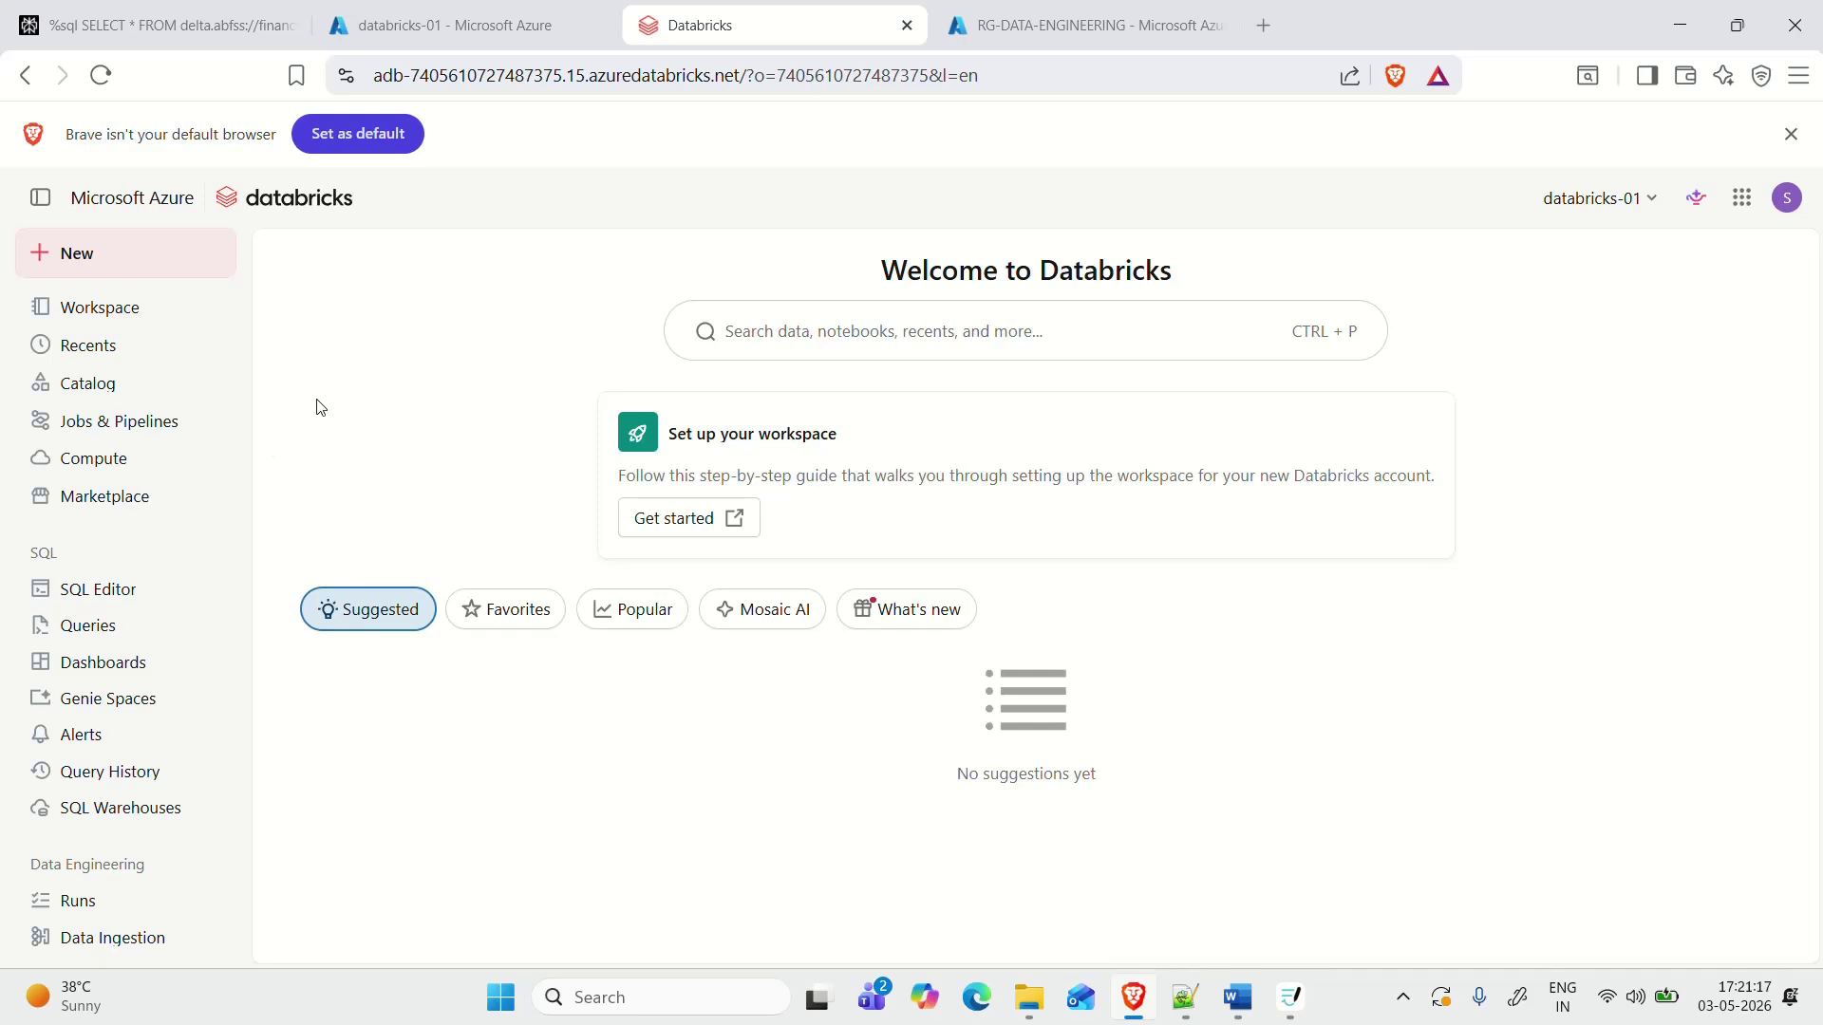
# Step: Check the workspace switcher, close it, and start creating a new all-purpose compute
pyautogui.click(1666, 201)
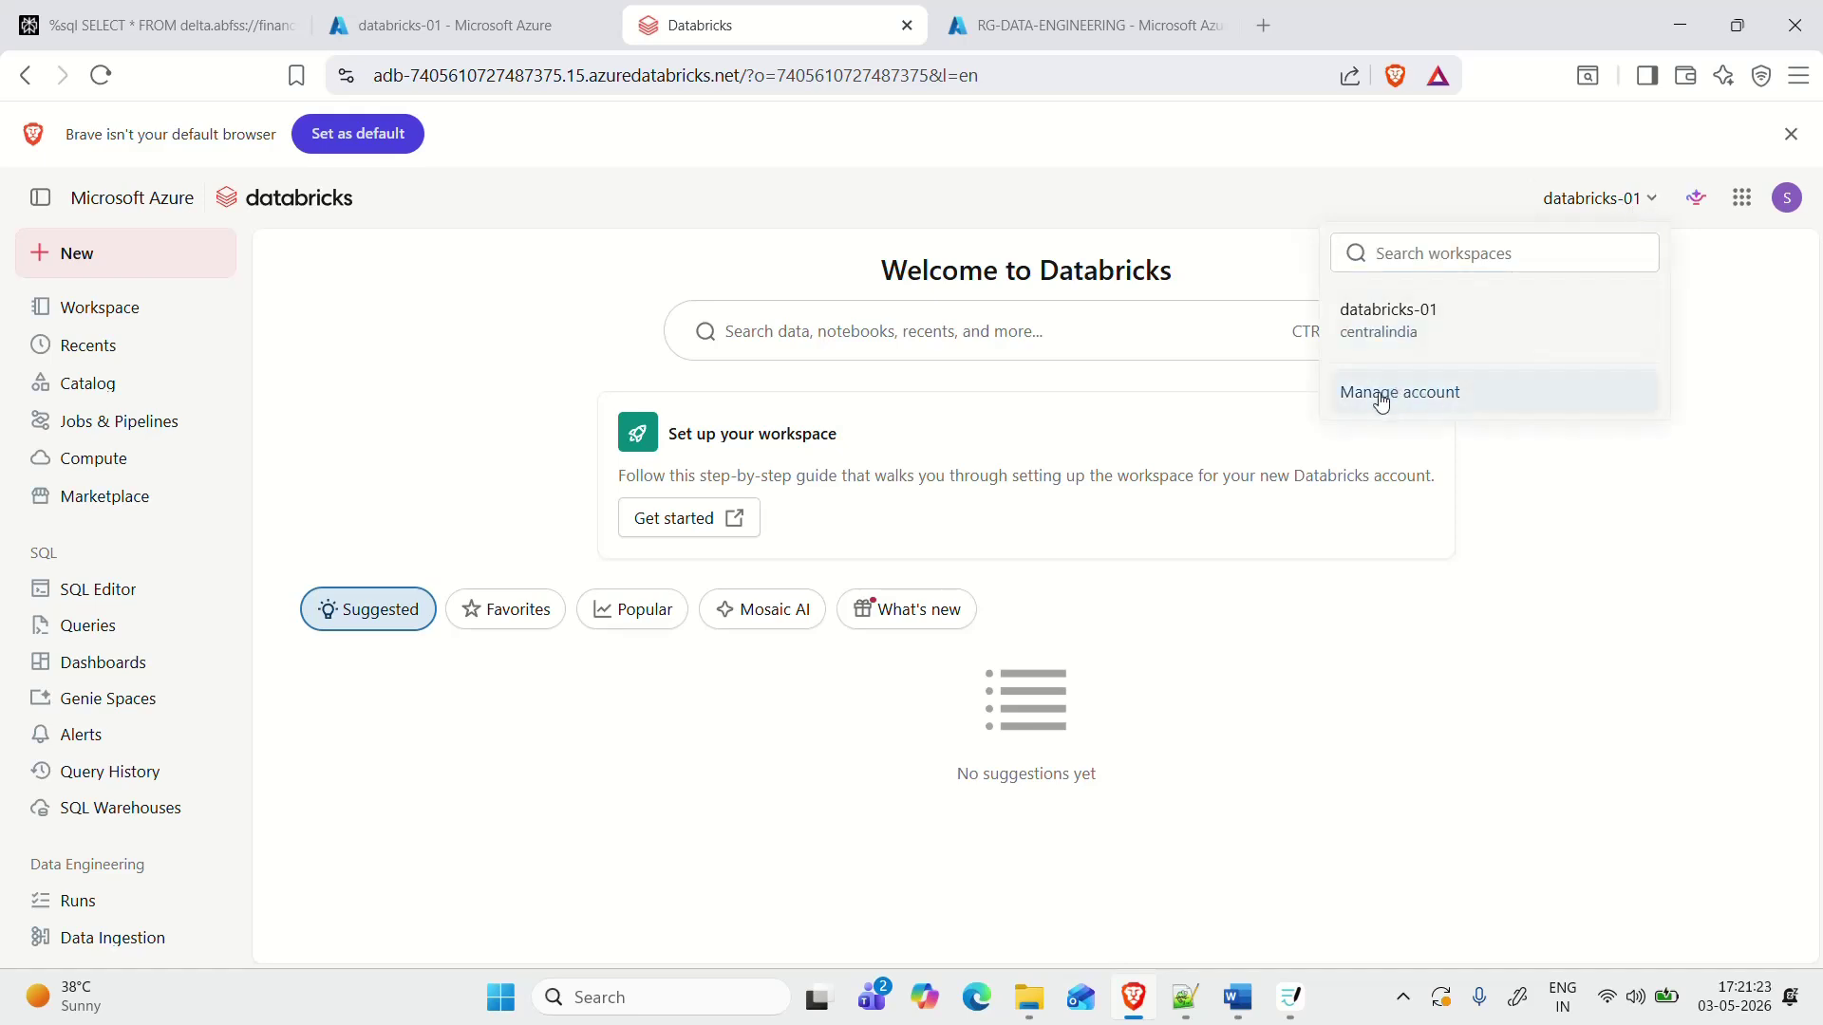
pyautogui.press('Escape')
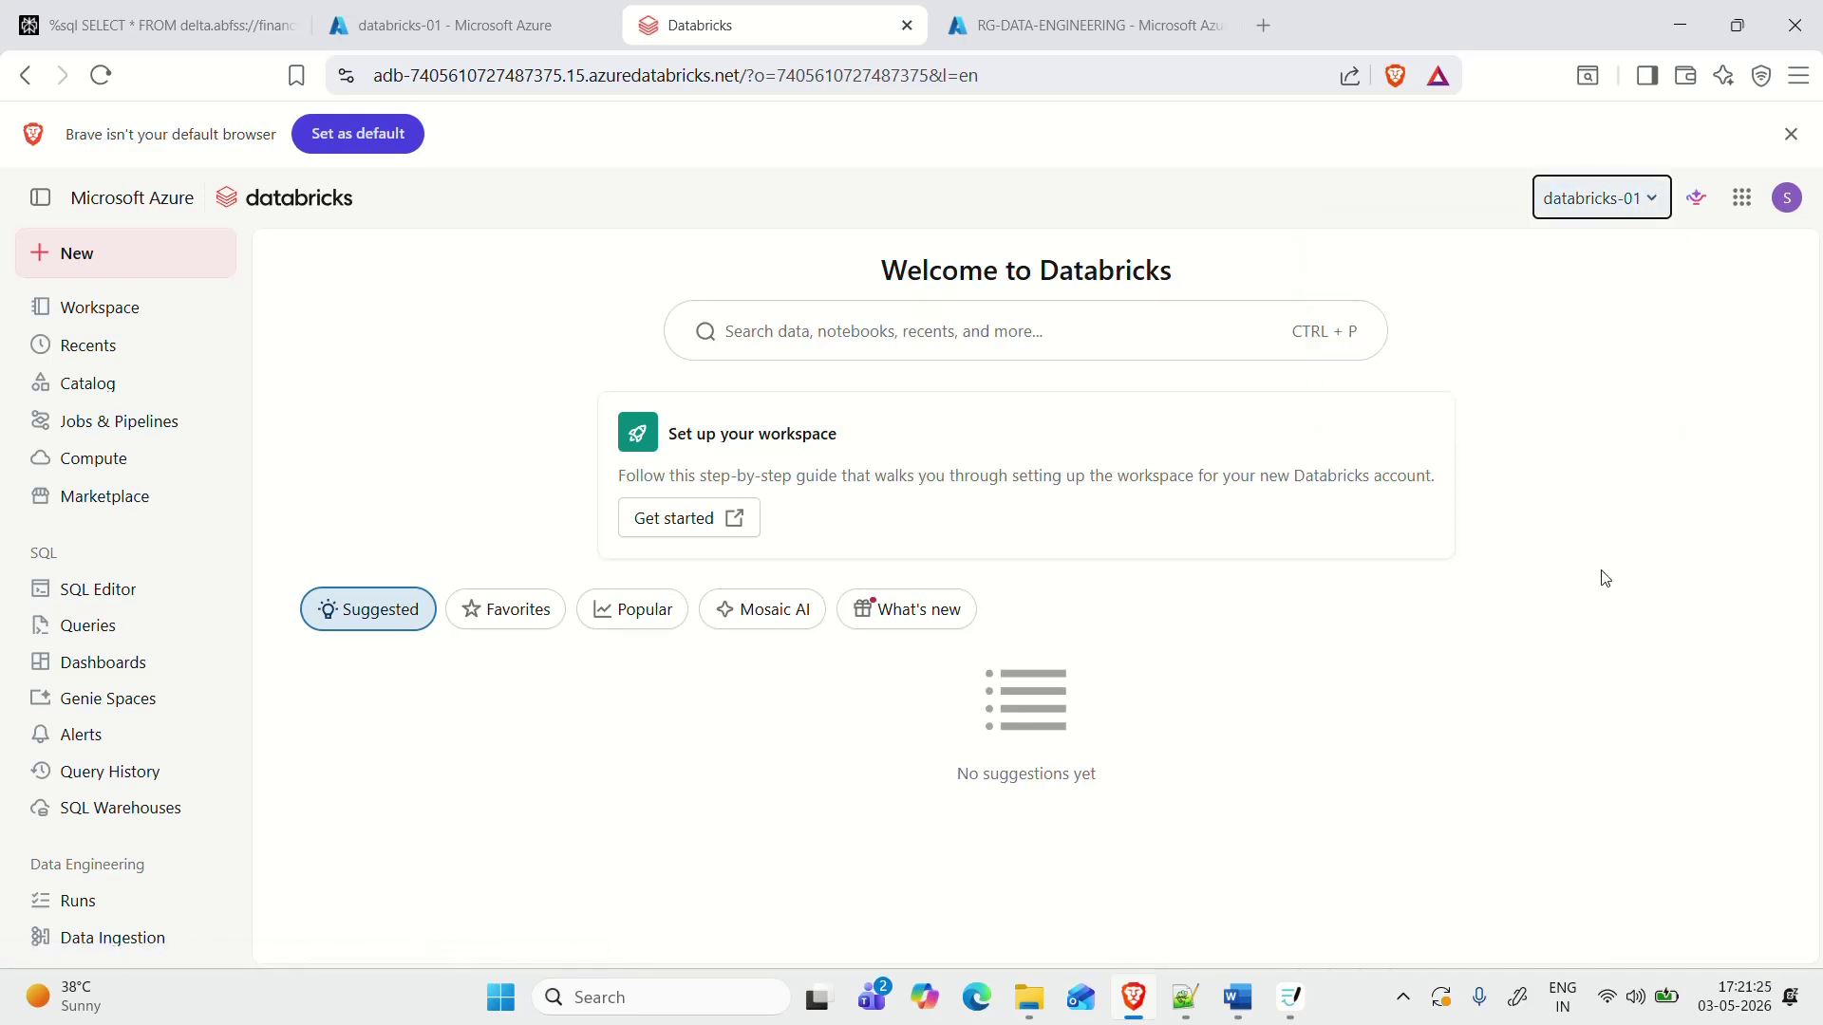
pyautogui.click(76, 459)
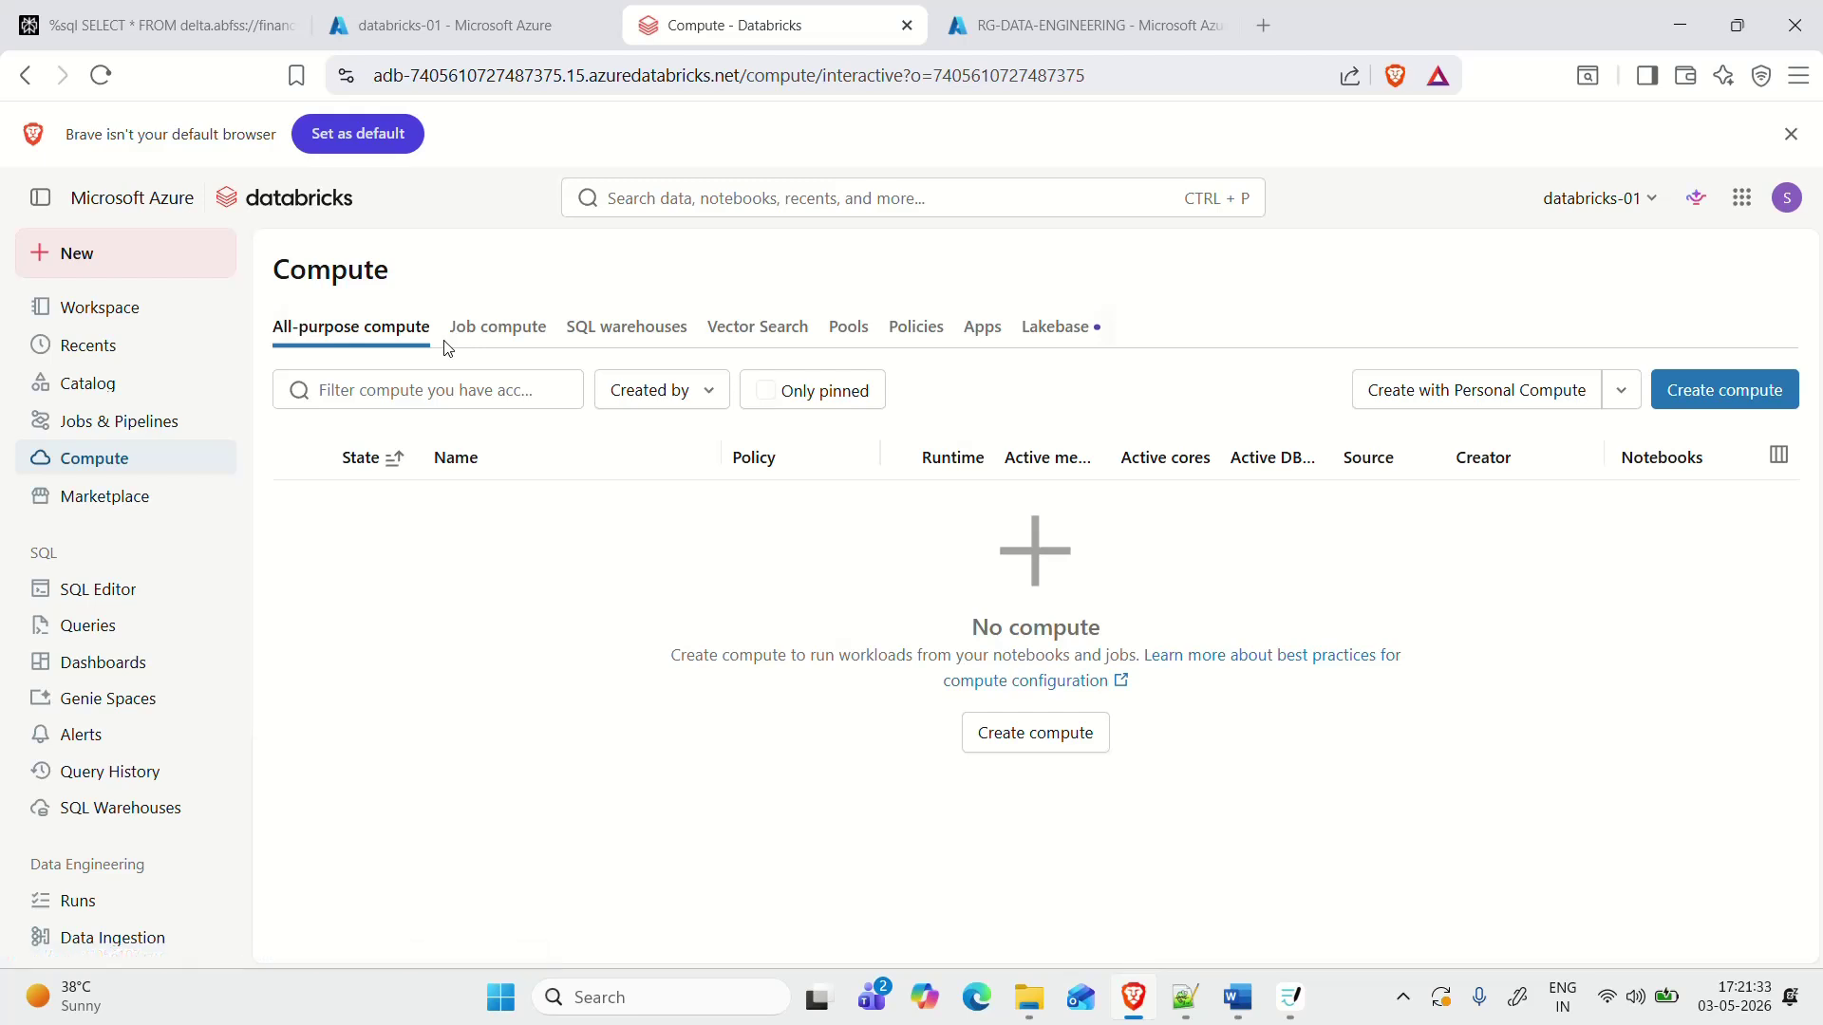
pyautogui.click(1749, 387)
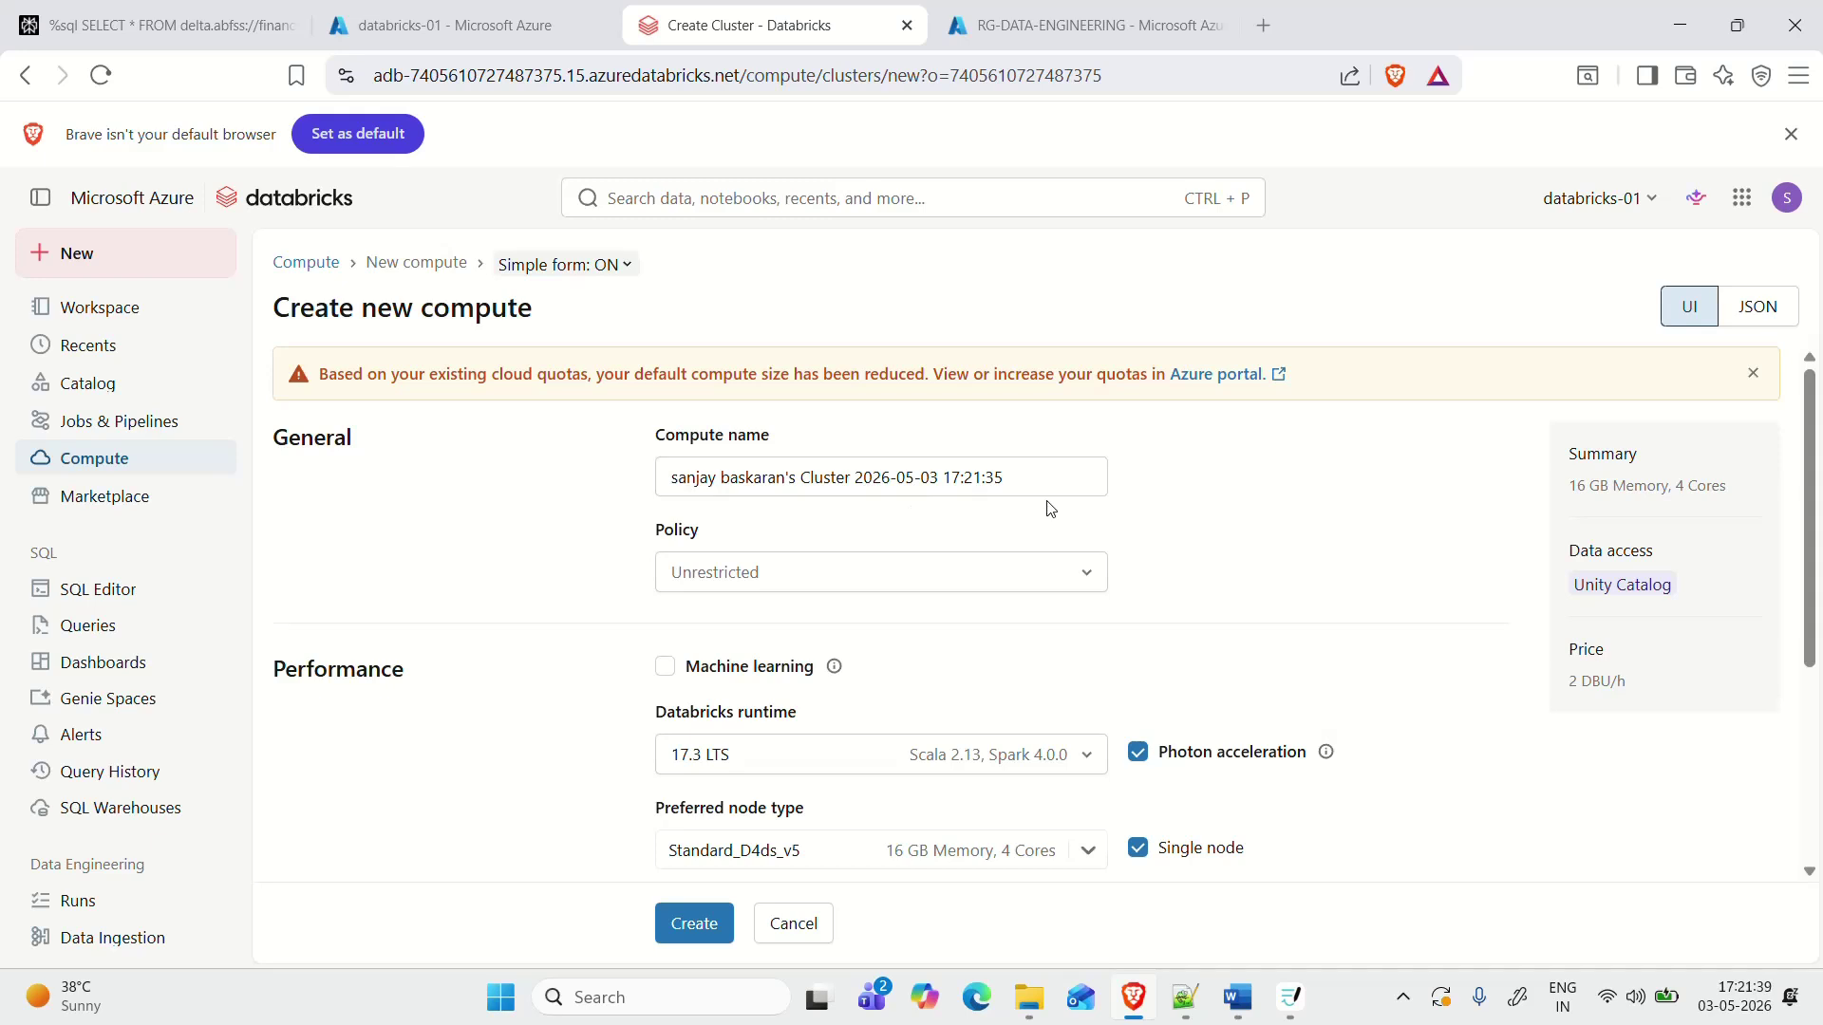
# Step: Examine the new compute's name, policy, runtime, node type, auto-termination and tag settings
pyautogui.scroll(-3, 1044, 509)
pyautogui.scroll(1, 685, 518)
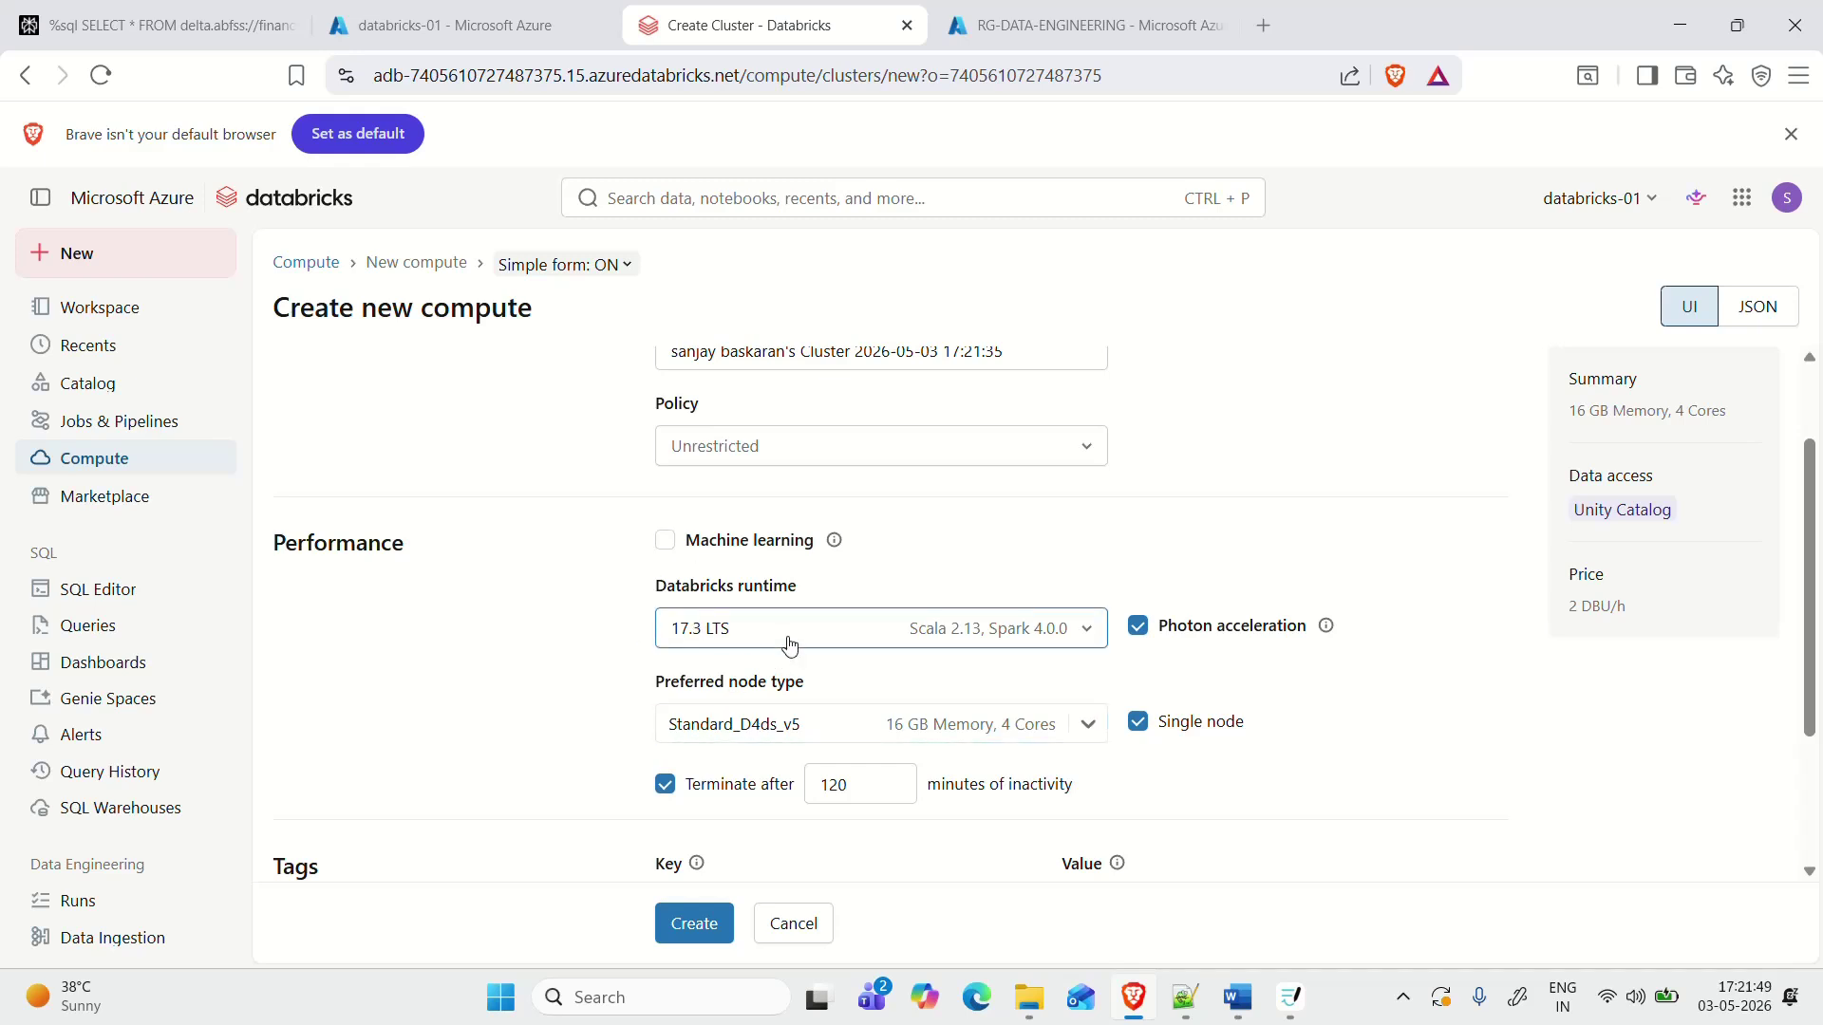
pyautogui.scroll(-2, 789, 646)
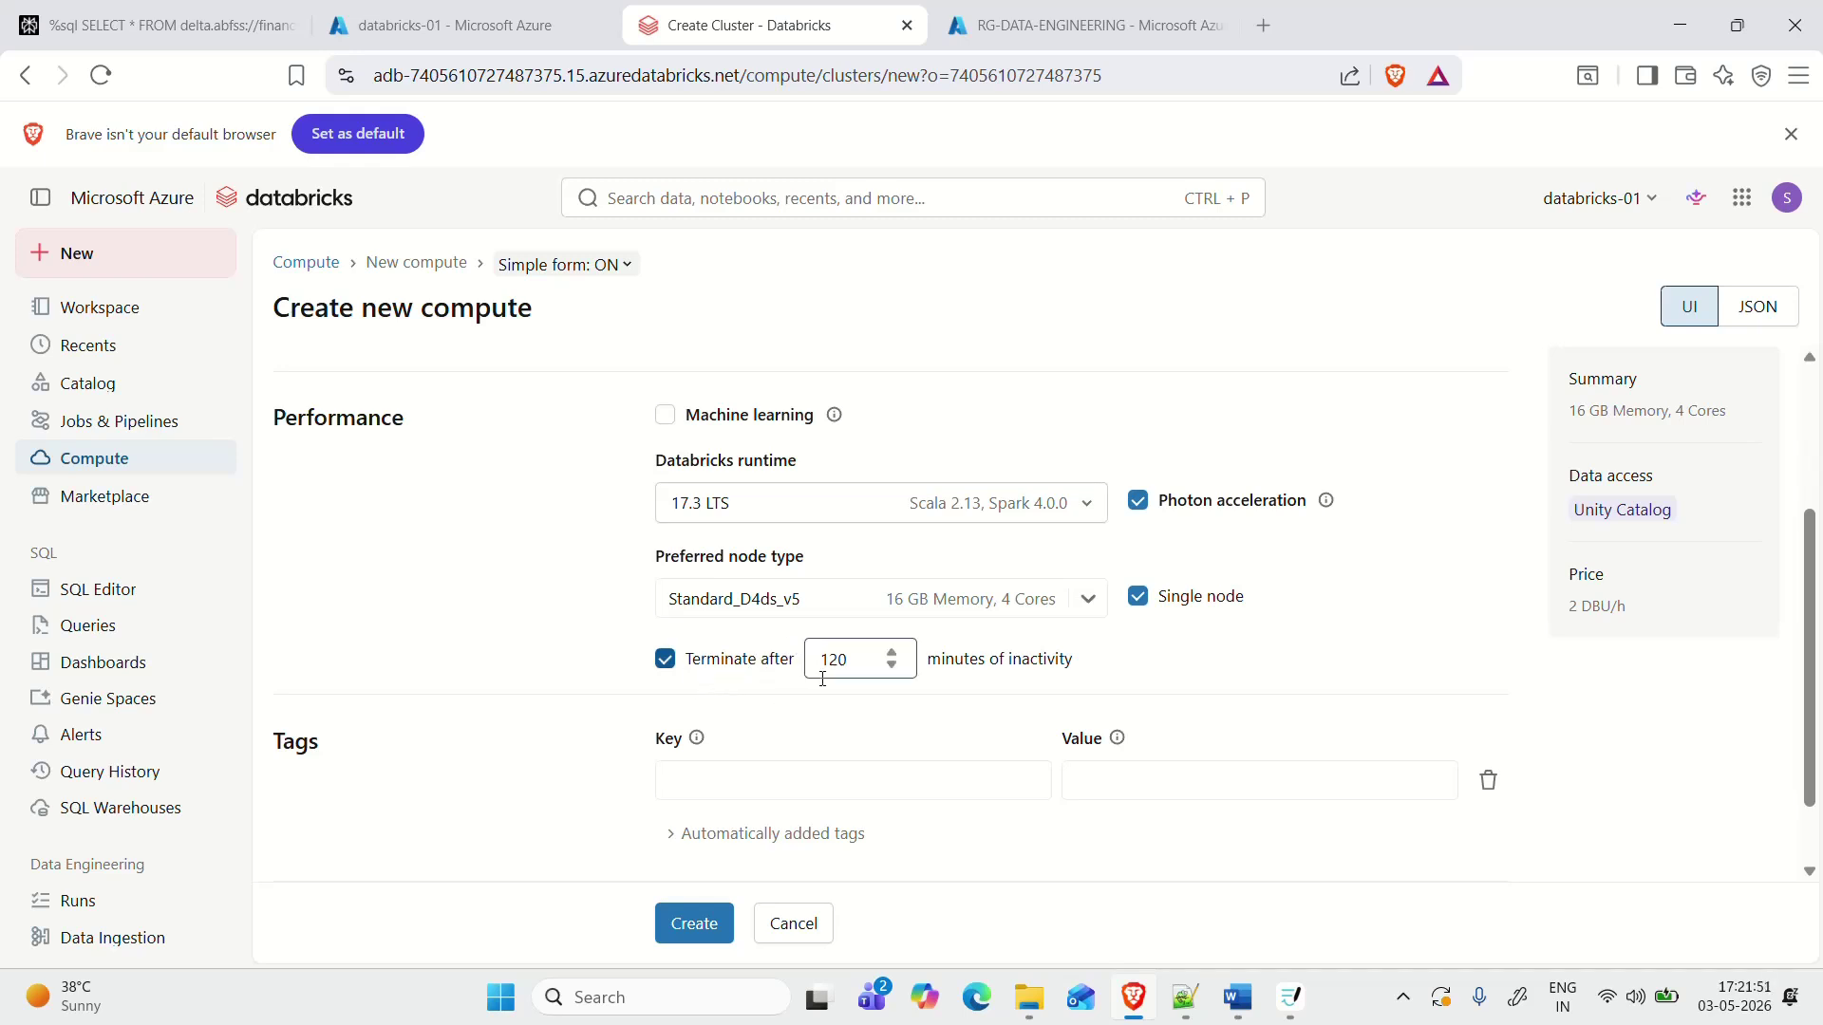
pyautogui.scroll(-1, 822, 680)
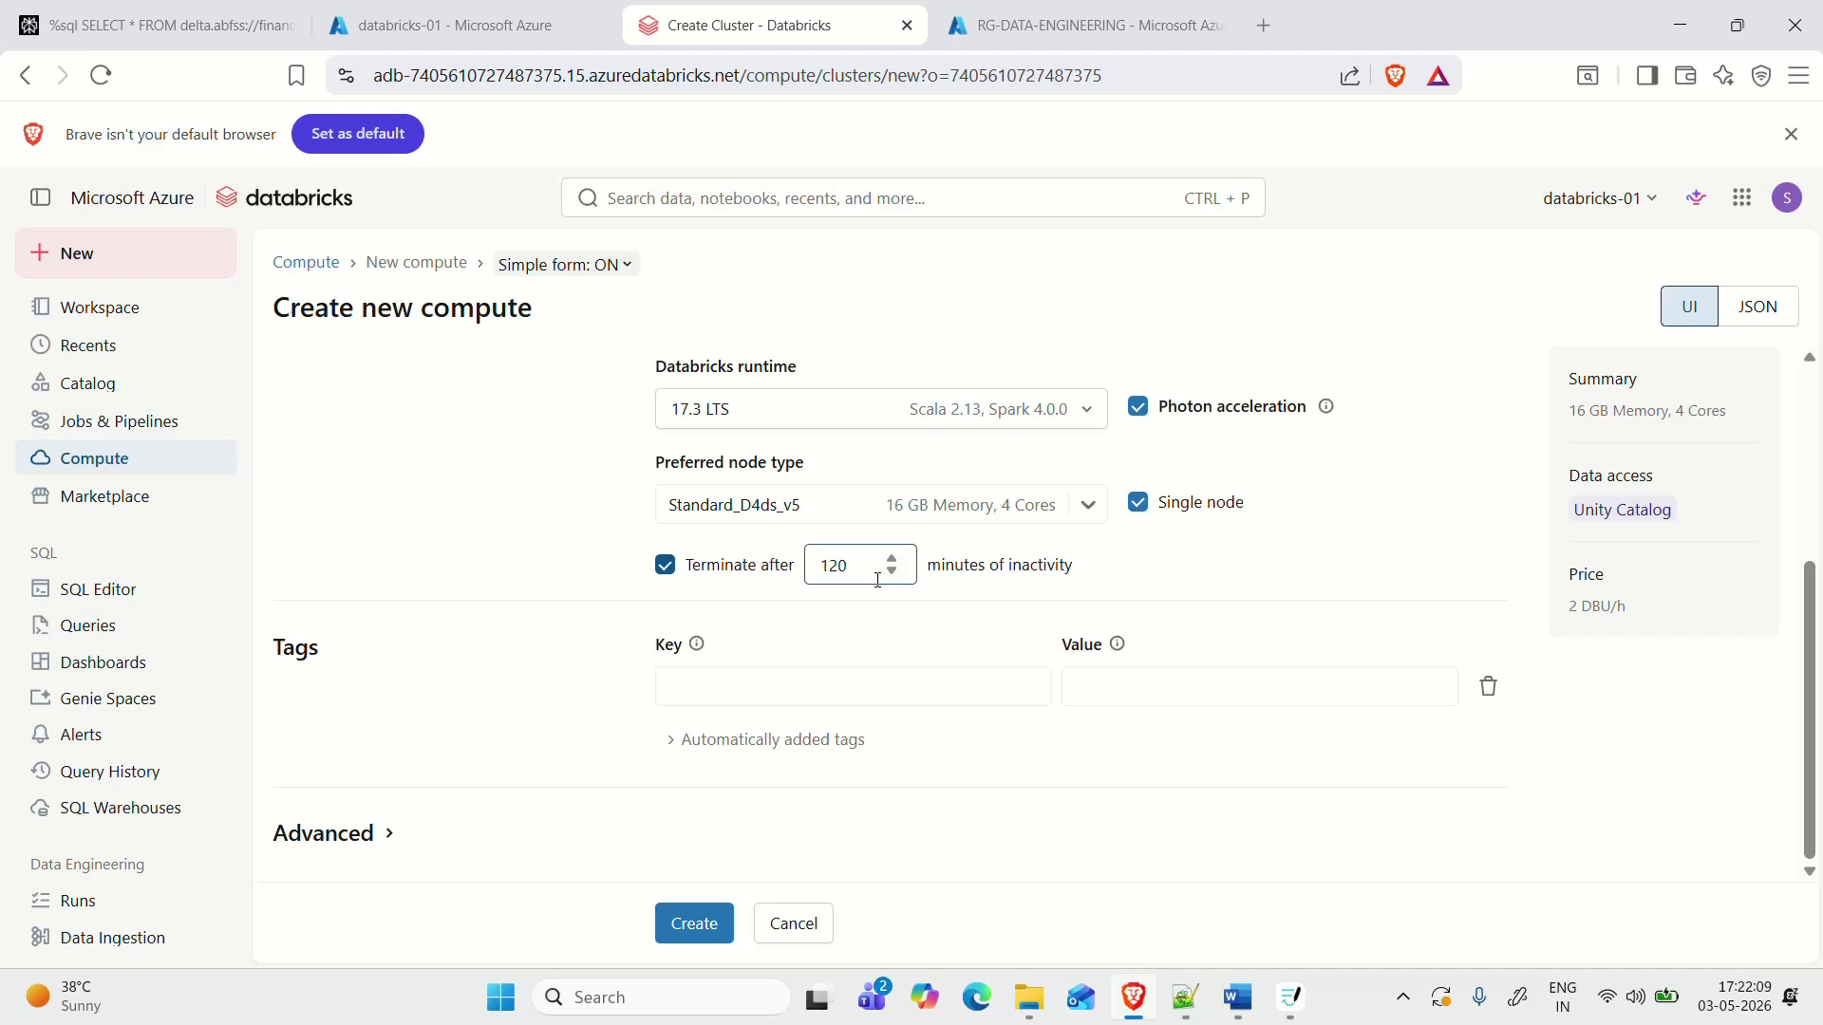
pyautogui.click(874, 579)
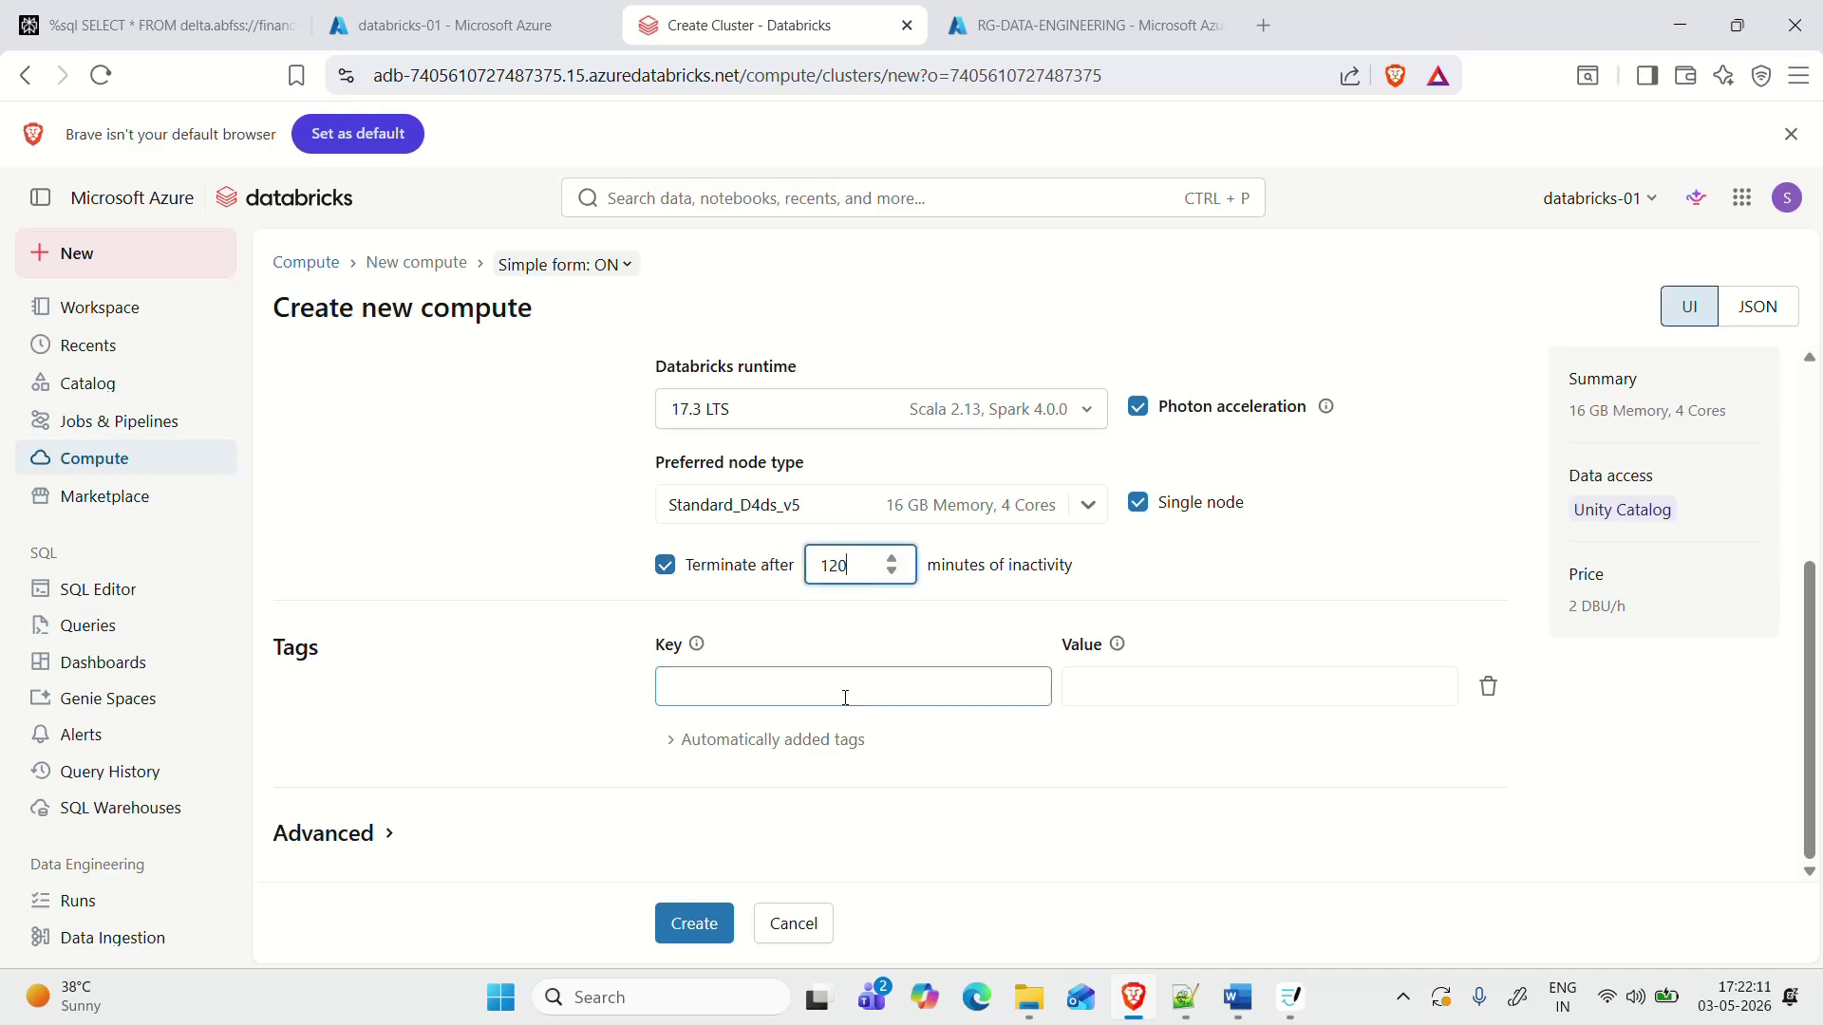
pyautogui.scroll(4, 842, 700)
pyautogui.click(660, 478)
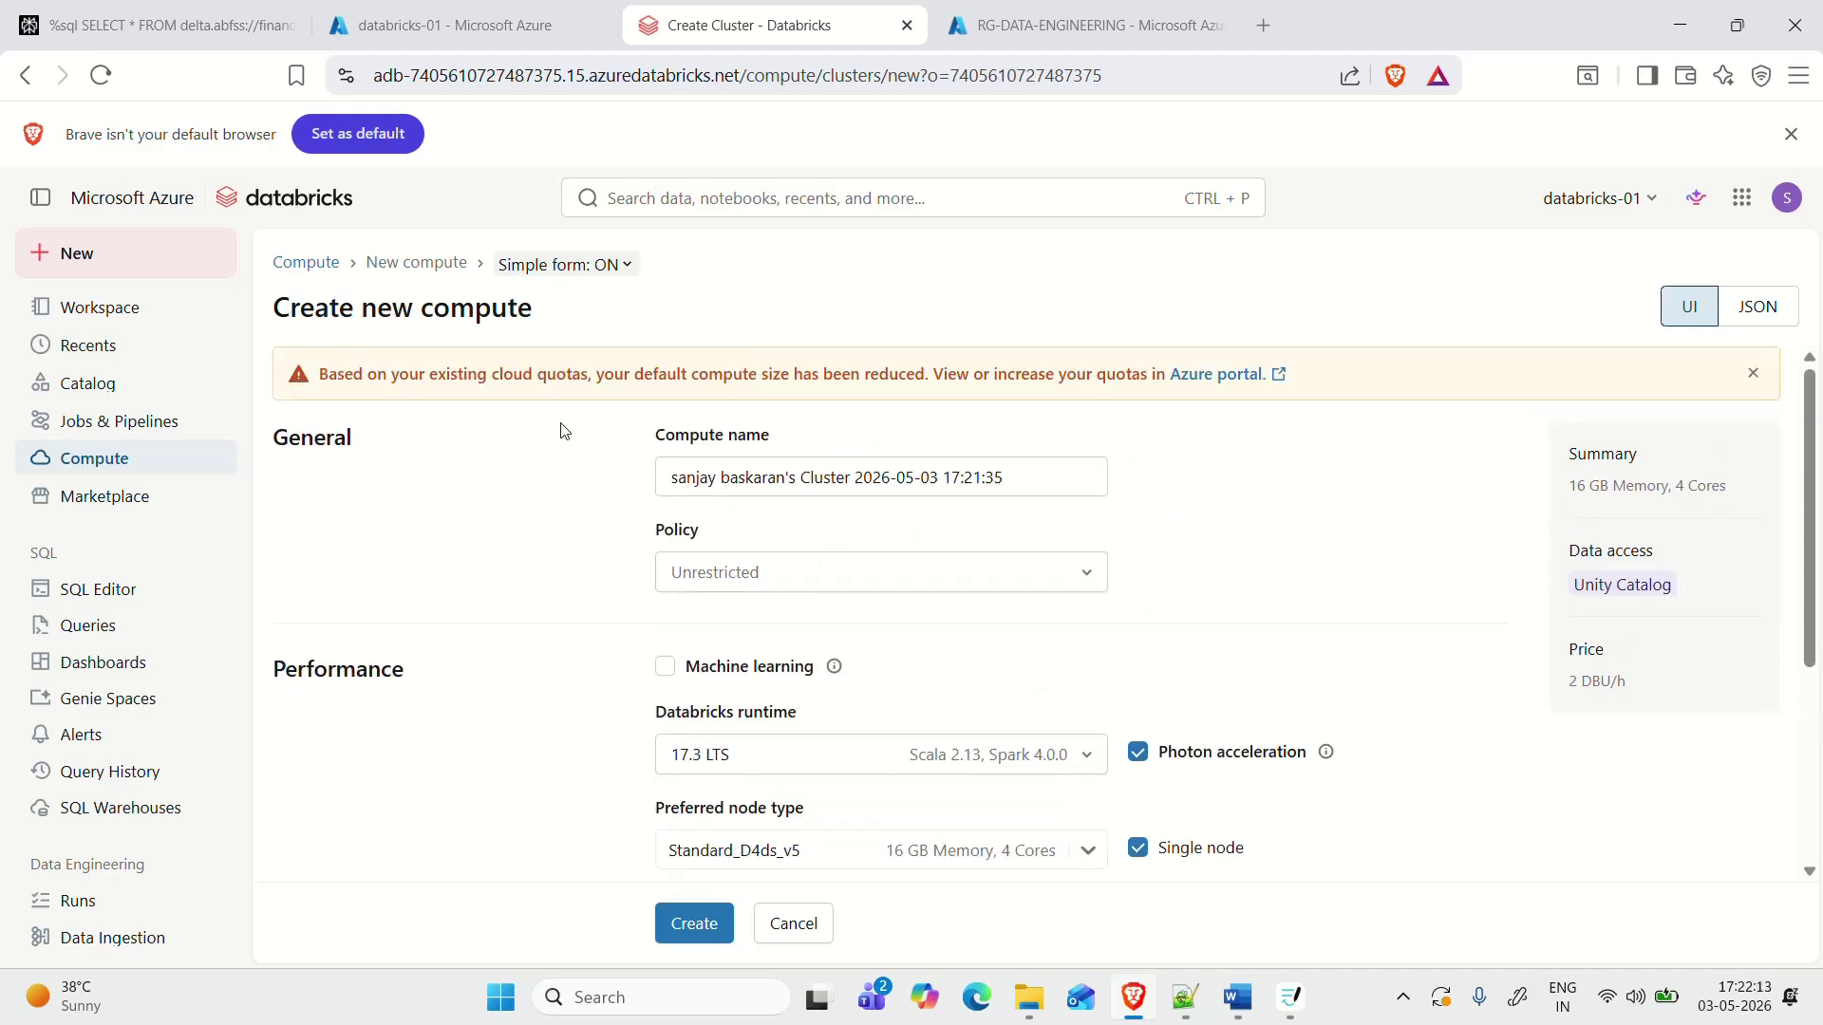
pyautogui.scroll(-3, 1282, 608)
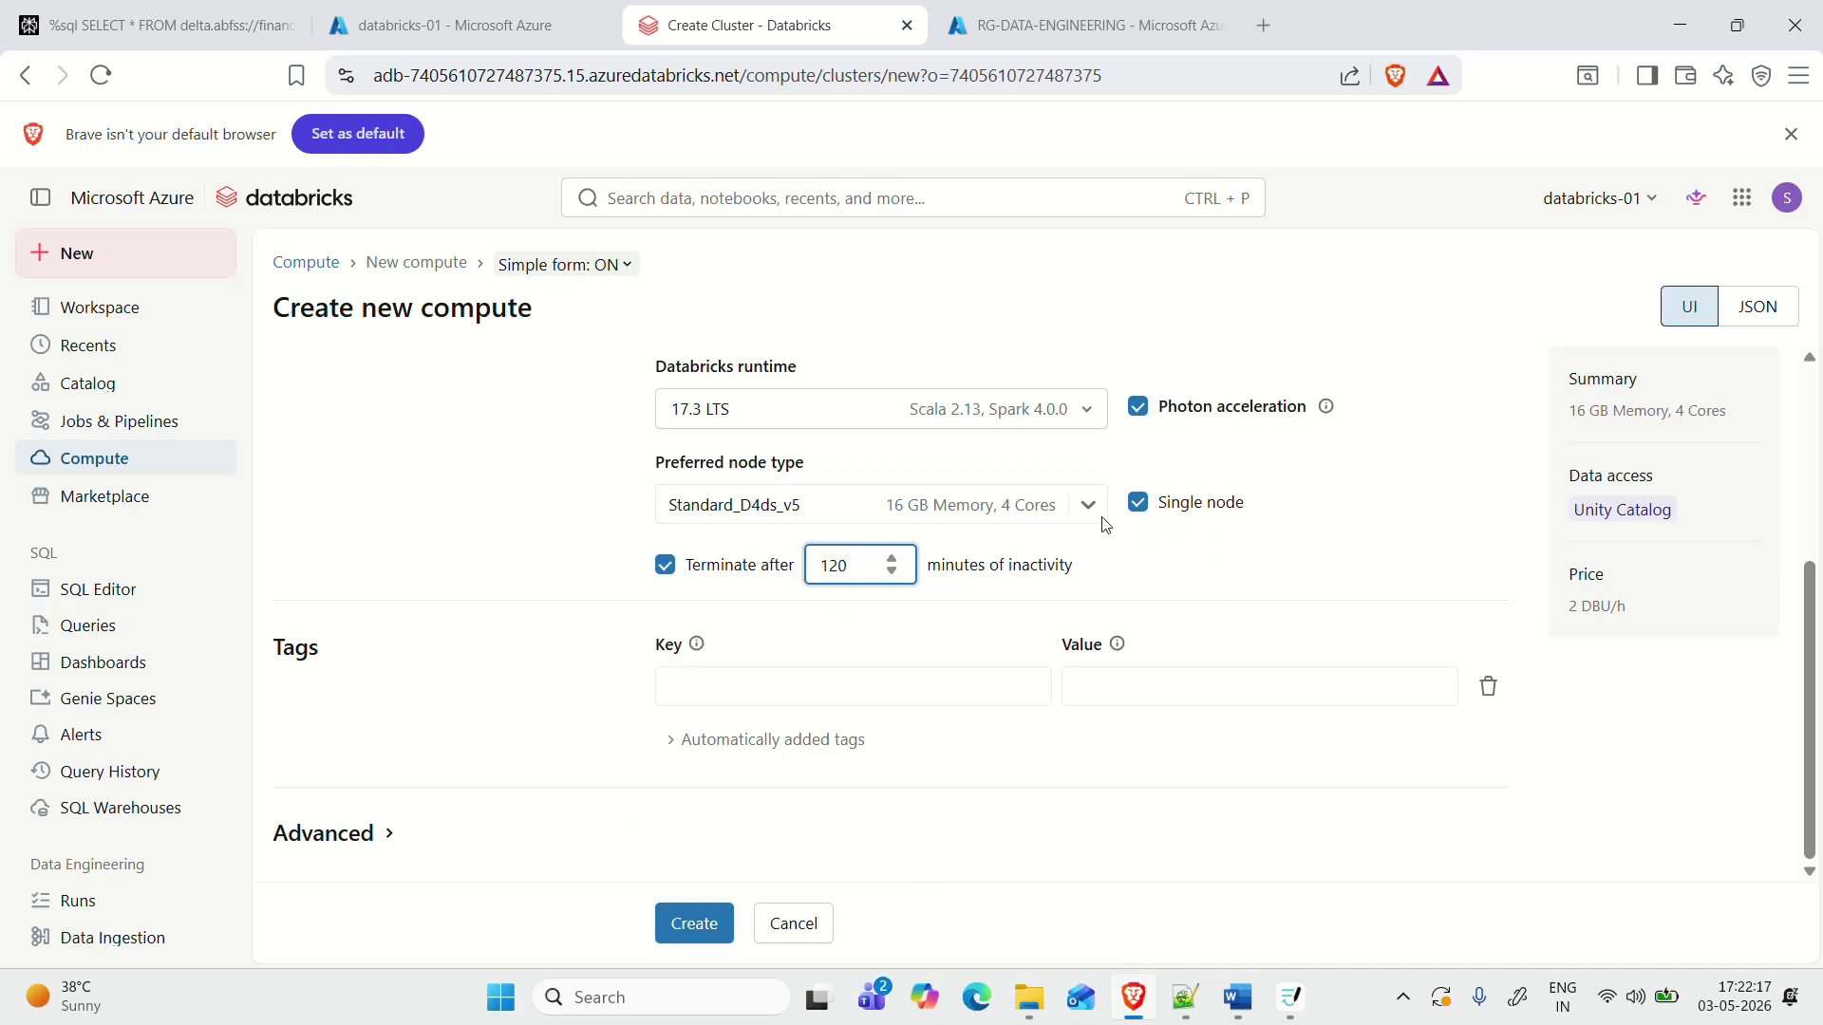
pyautogui.scroll(4, 851, 501)
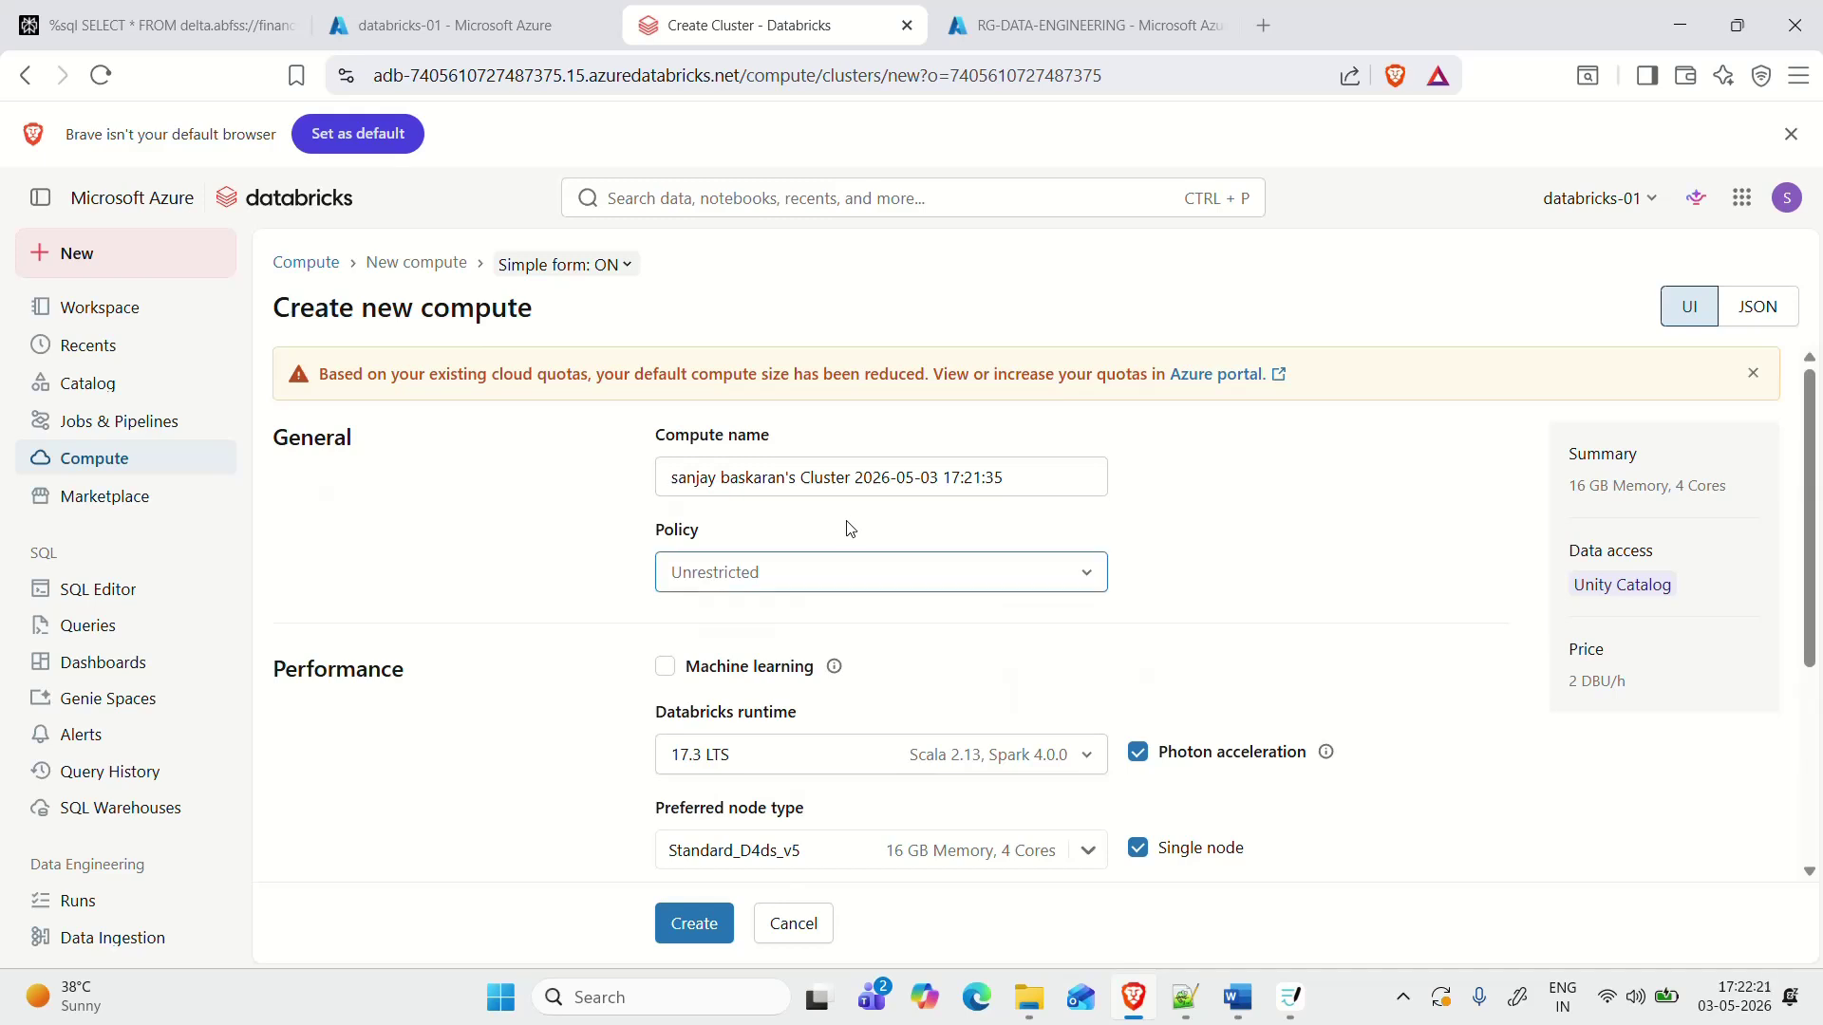
pyautogui.scroll(-4, 851, 530)
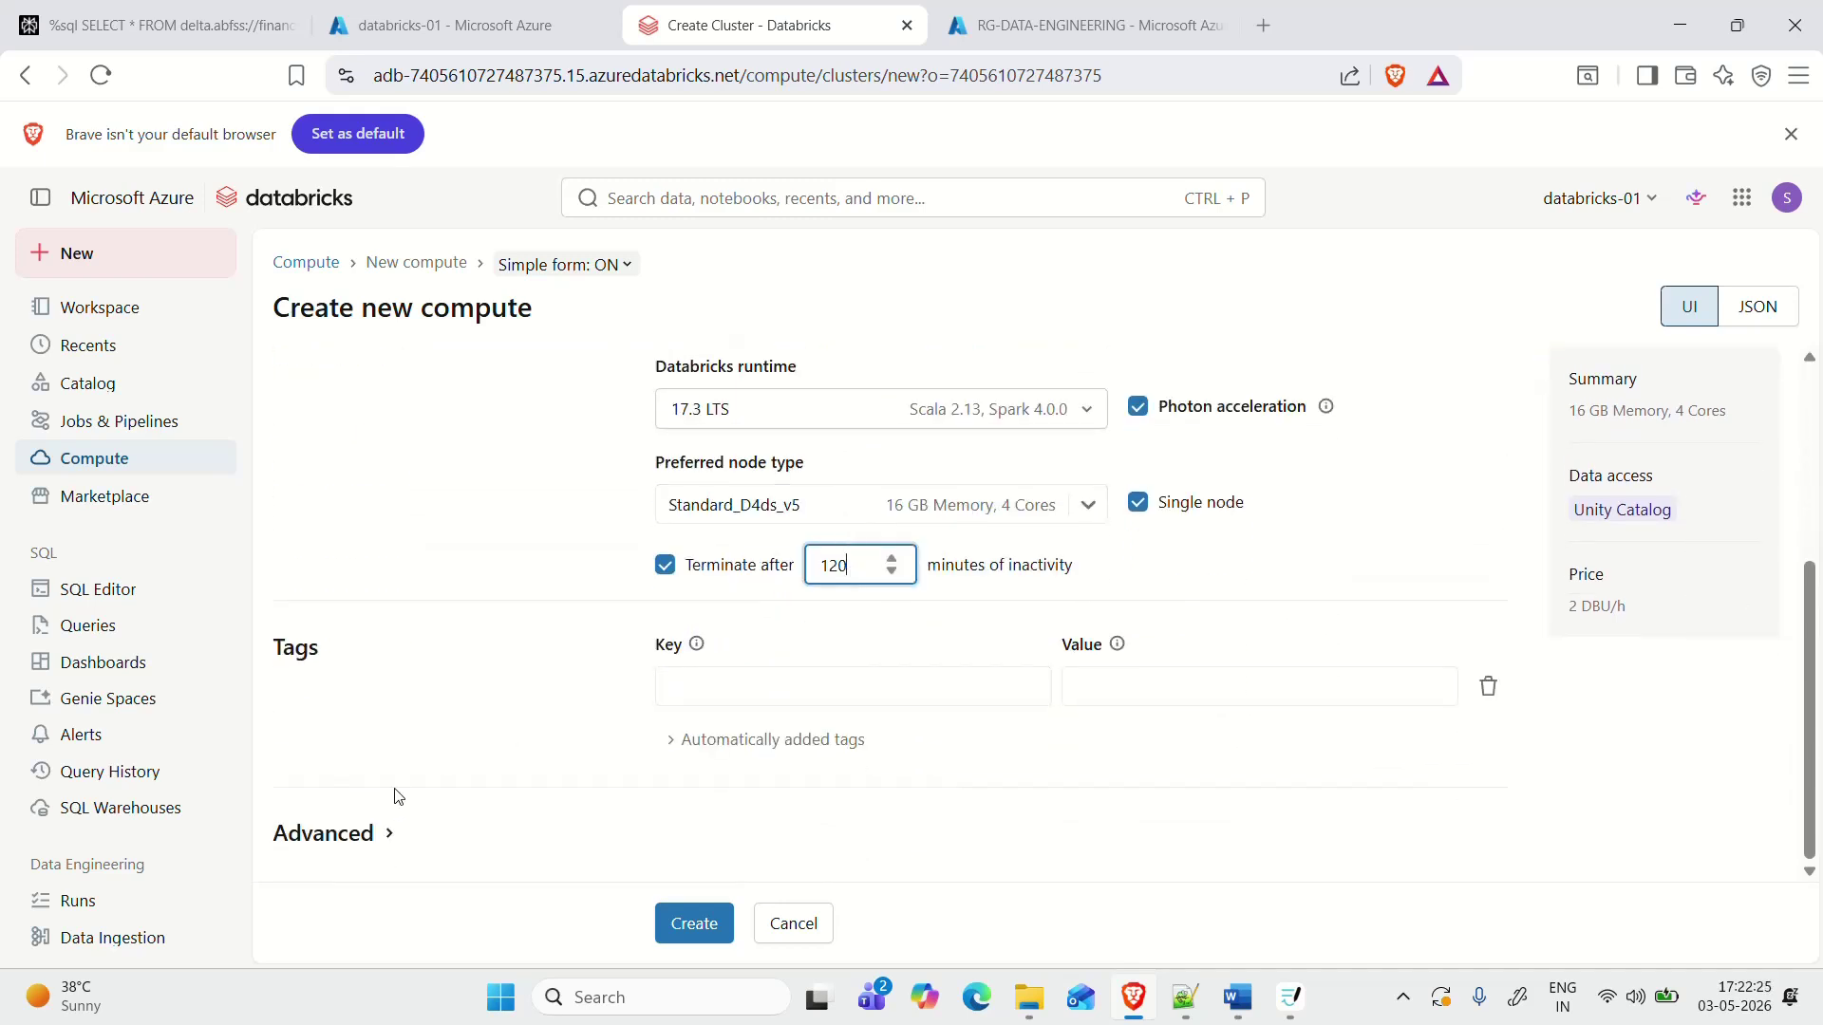
# Step: Create the single-node compute with runtime 17.3 LTS, node type Standard_D4ds_v5 and 120-minute termination, and review its configuration
pyautogui.click(703, 926)
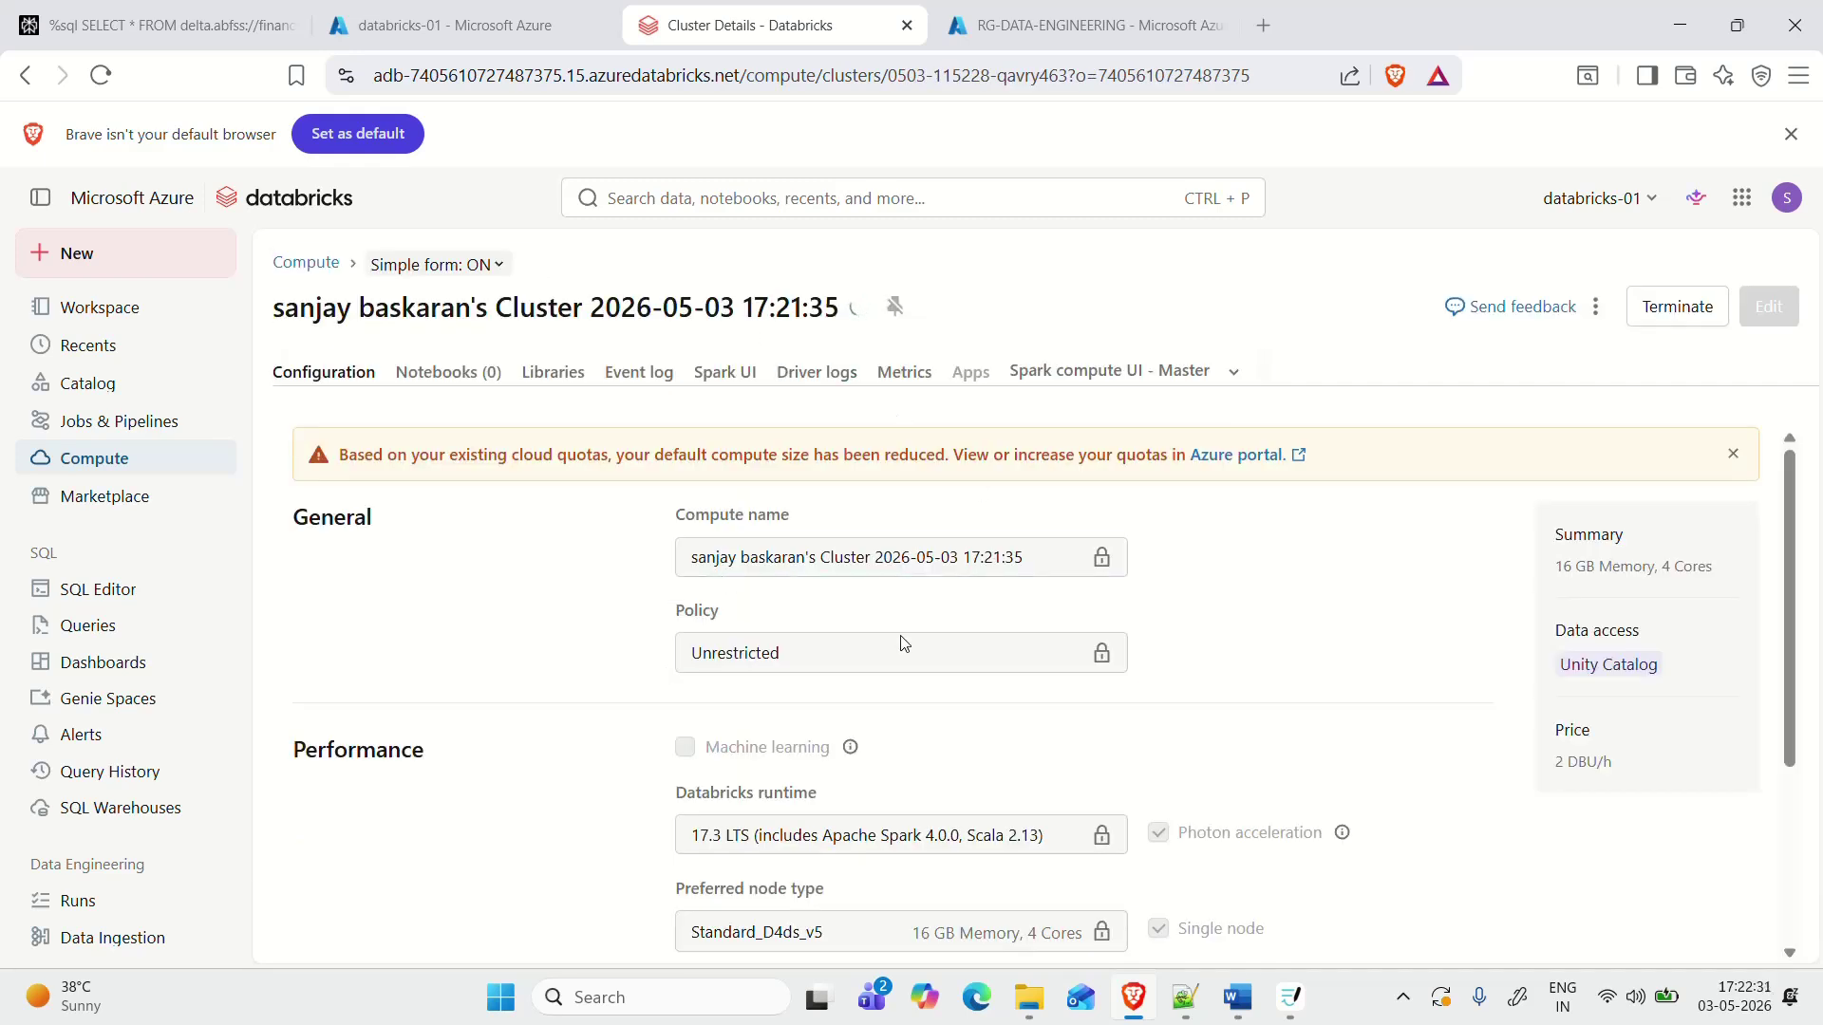
pyautogui.scroll(-3, 782, 675)
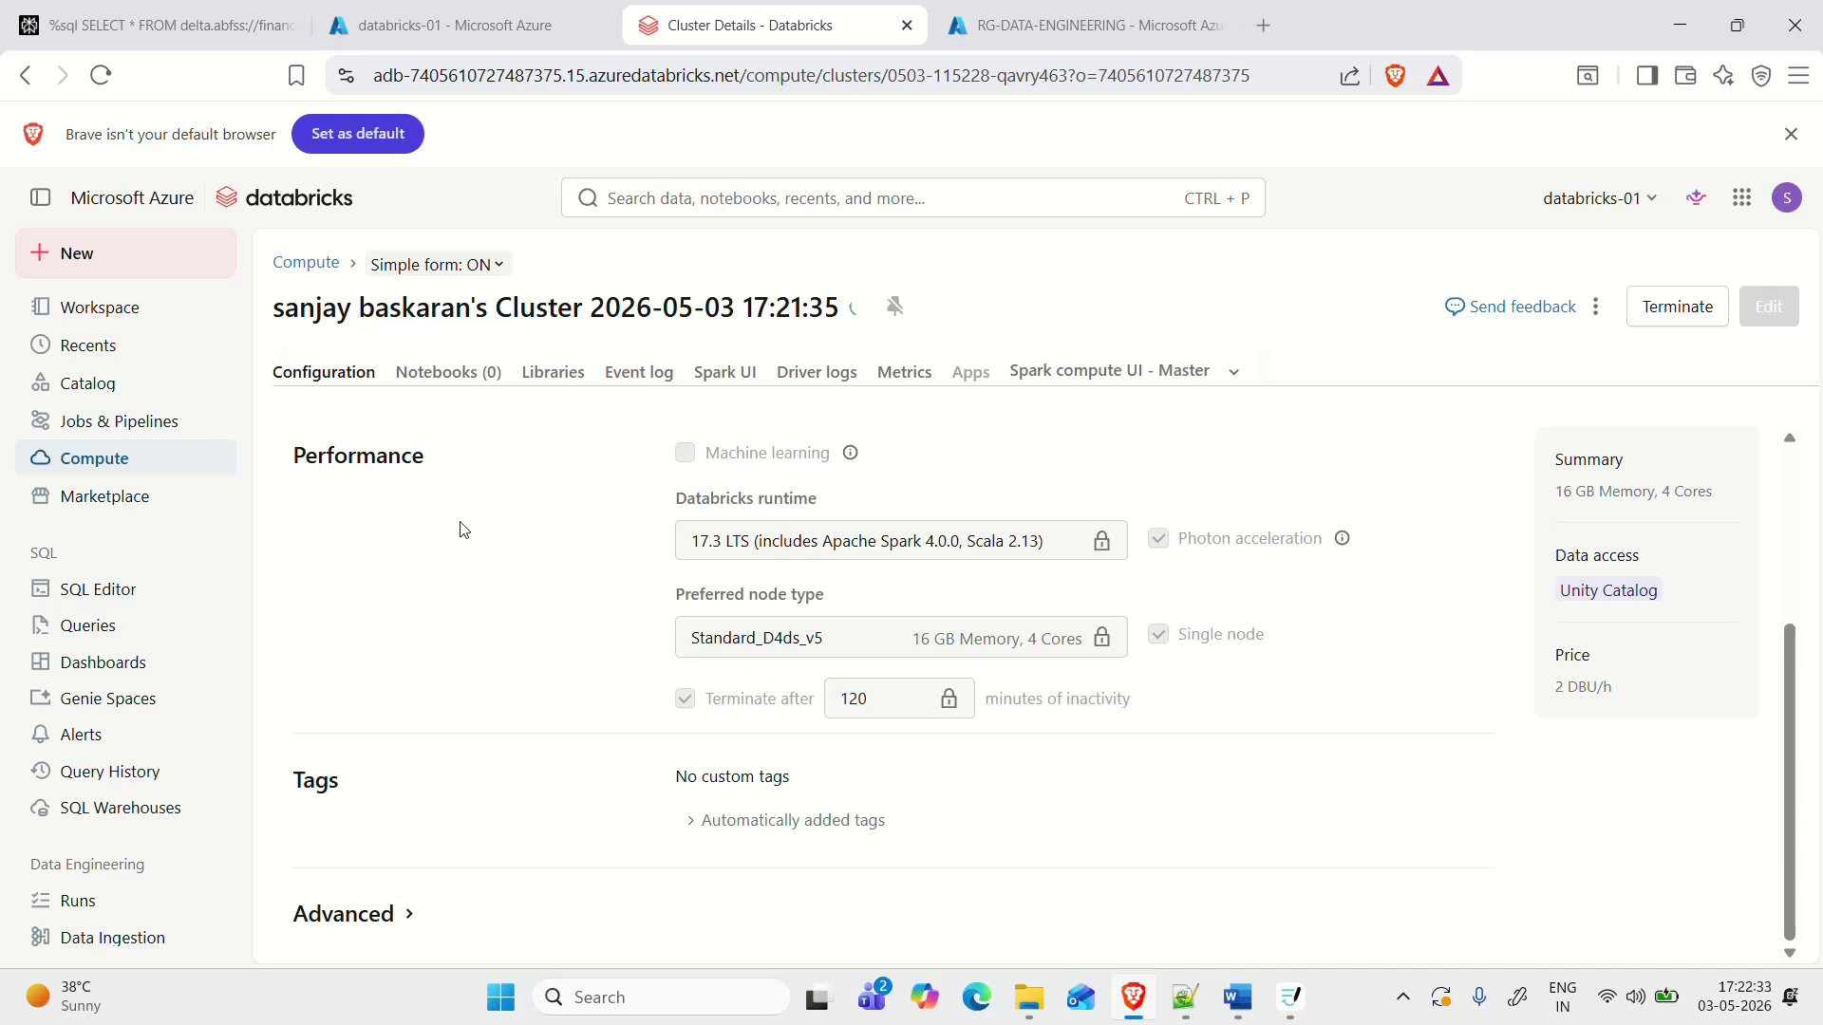
pyautogui.scroll(1, 494, 551)
# Step: Move the Cluster Details browser tab after the RG-DATA-ENGINEERING tab and duplicate it
pyautogui.moveTo(814, 28); pyautogui.dragTo(1073, 24)
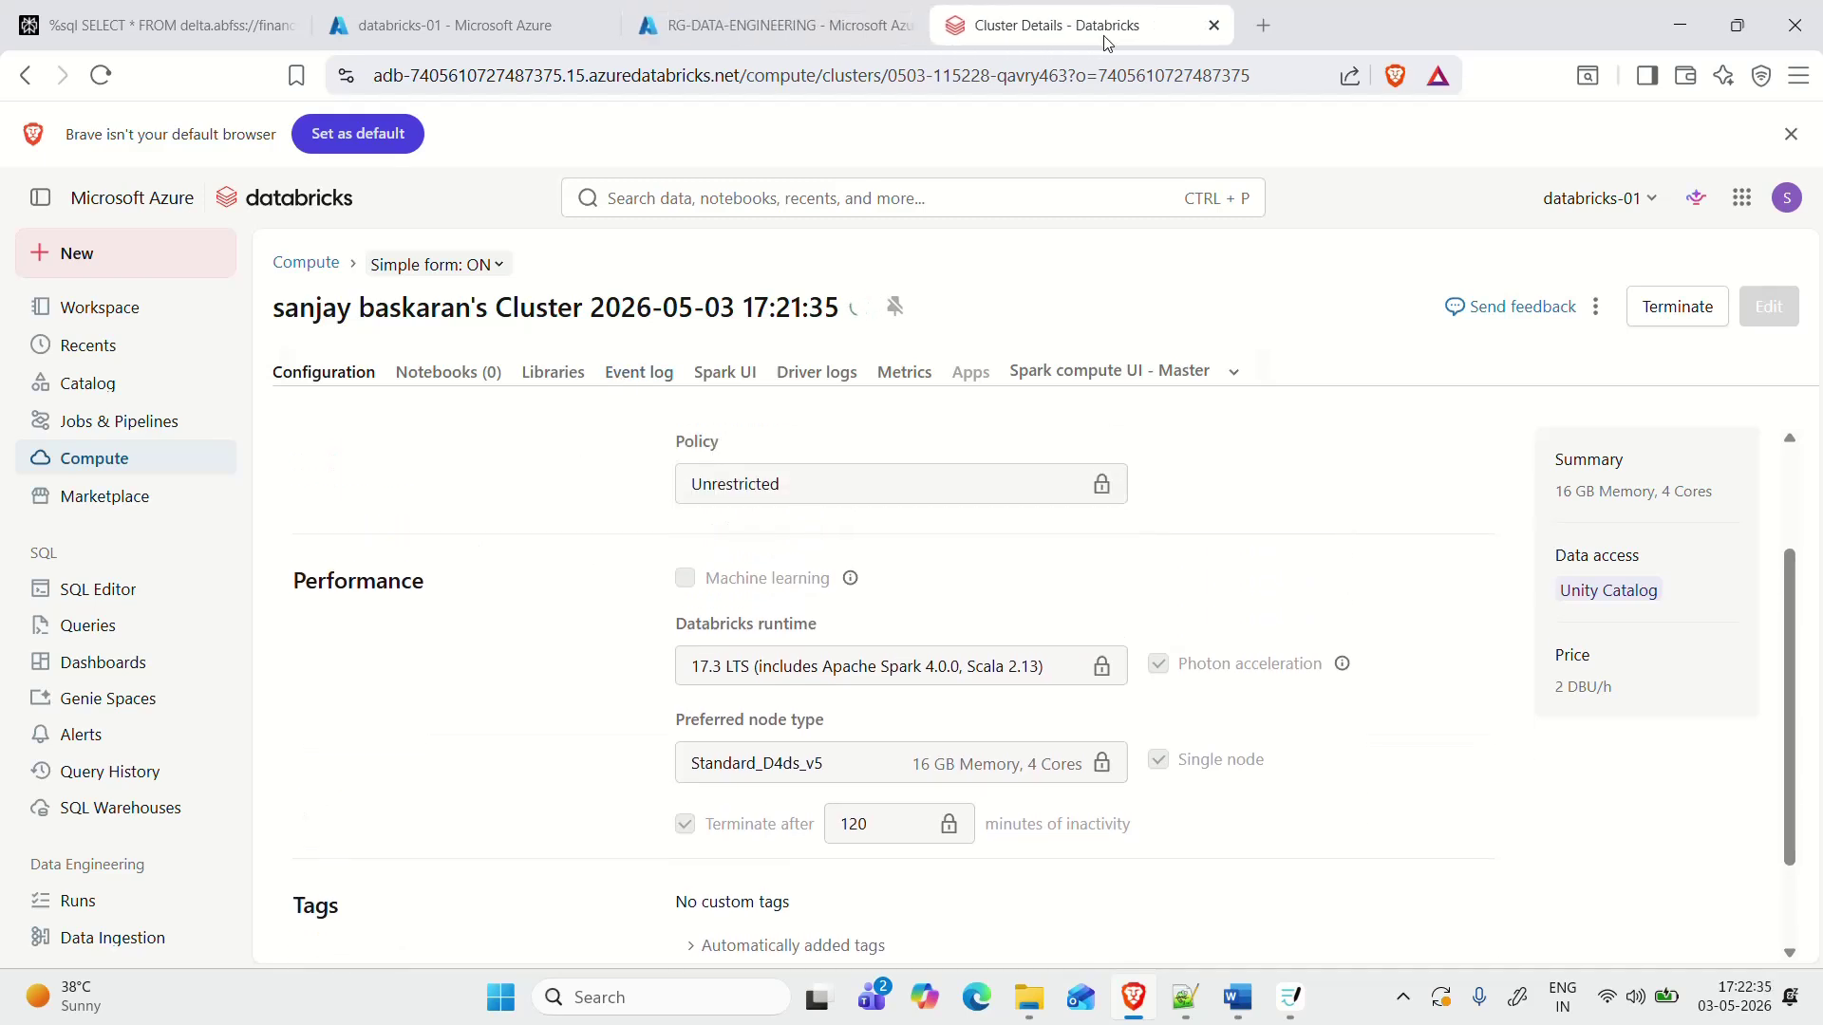
pyautogui.rightClick(1073, 14)
pyautogui.click(1165, 248)
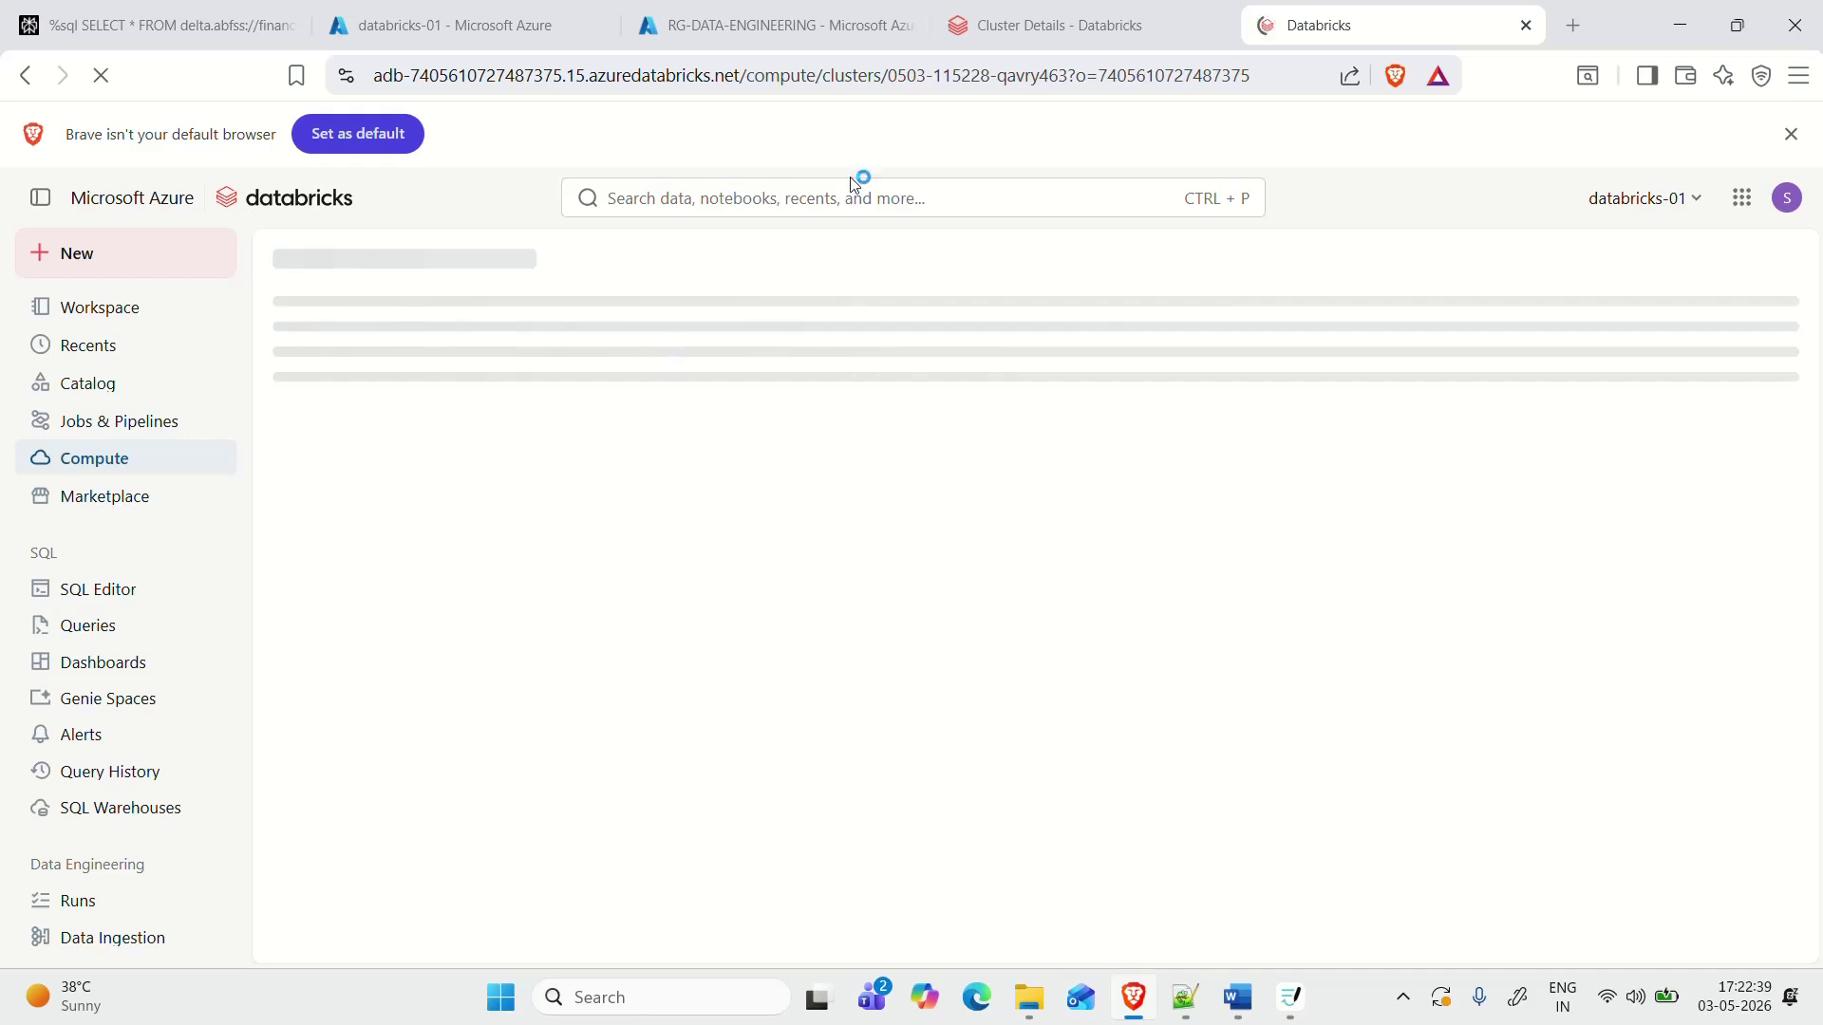
# Step: Open the workspace's Catalog explorer in the duplicated browser tab and inspect the schemas under the databricks_01 catalog
pyautogui.click(1114, 6)
pyautogui.click(1355, 21)
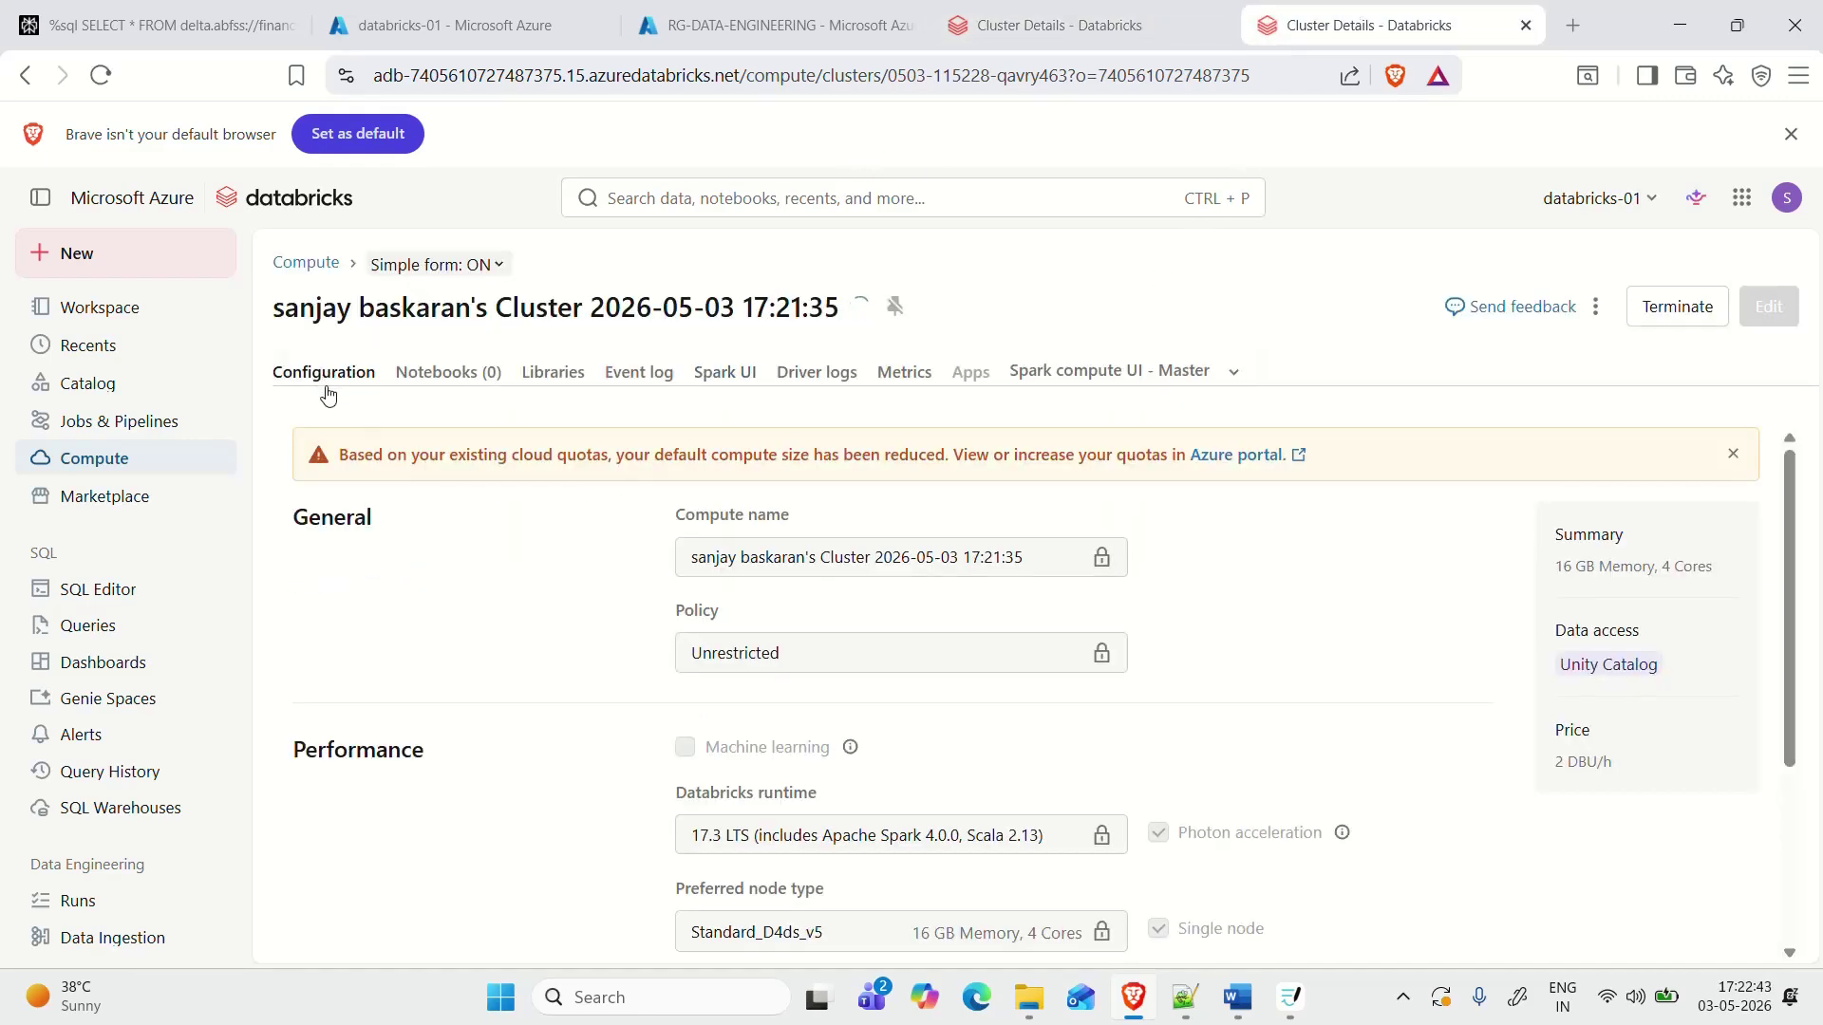
pyautogui.click(159, 385)
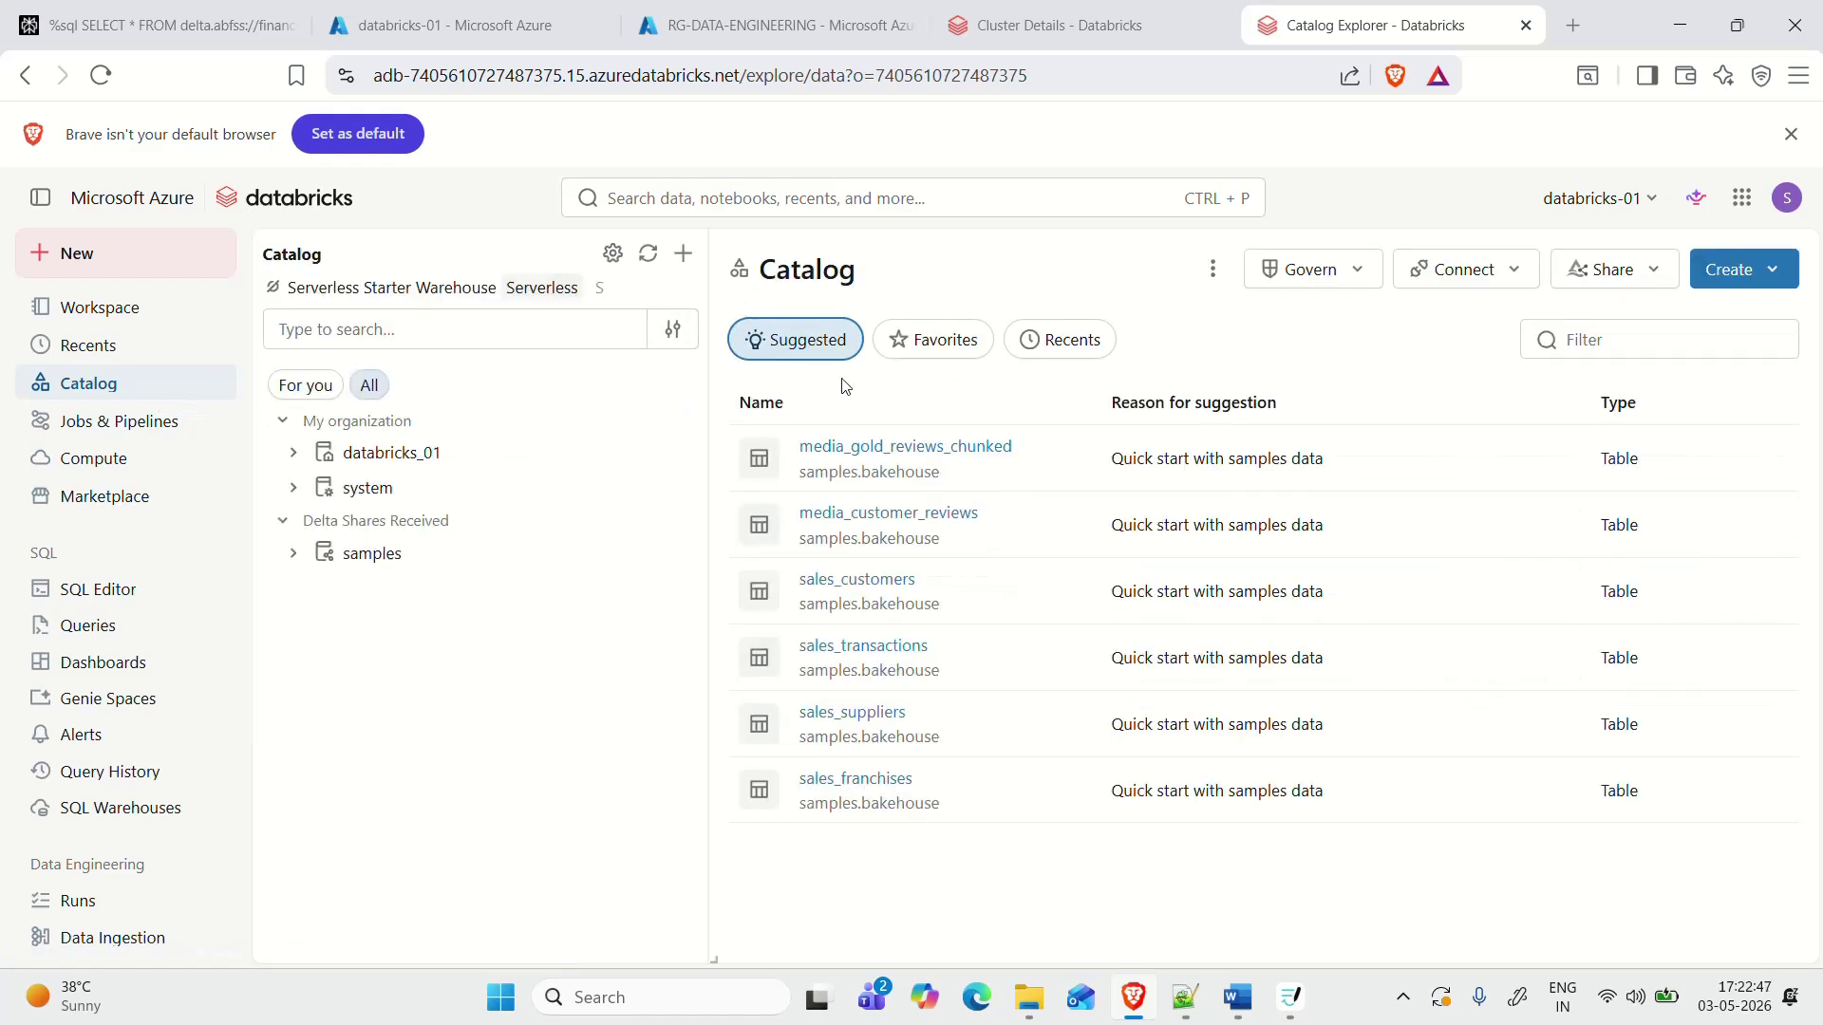
pyautogui.click(291, 456)
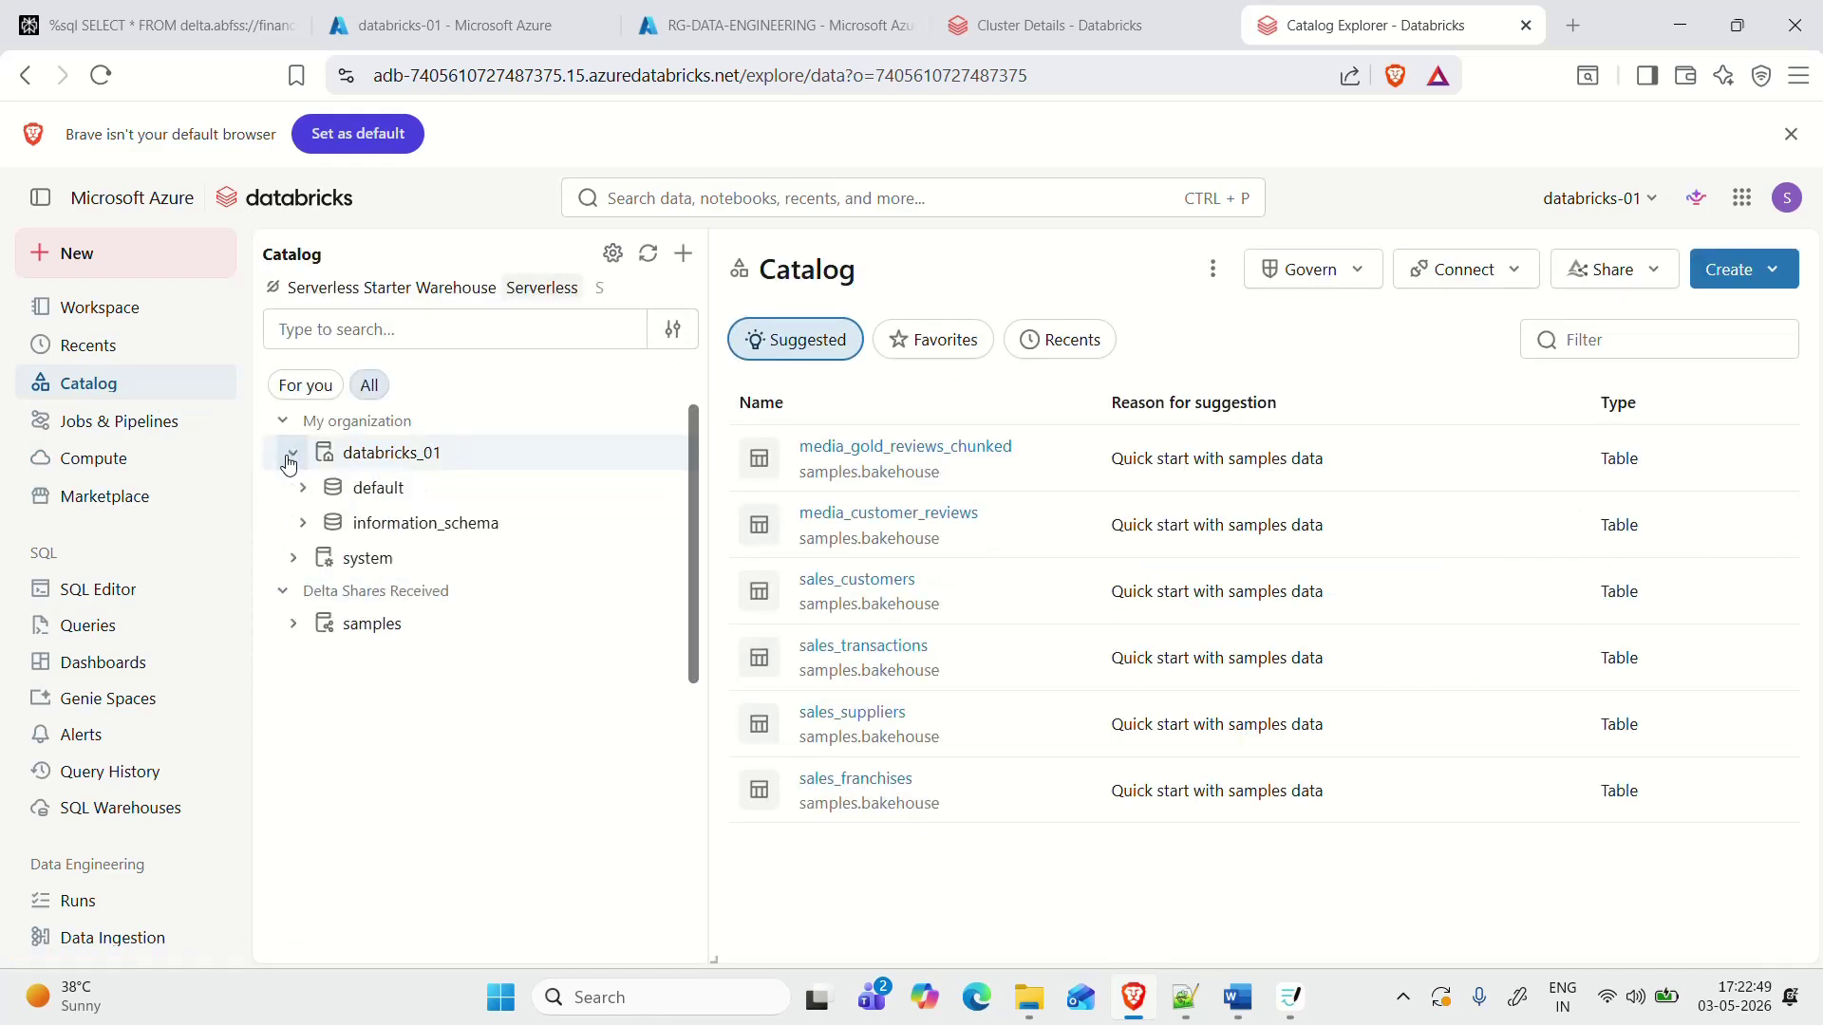
pyautogui.click(295, 455)
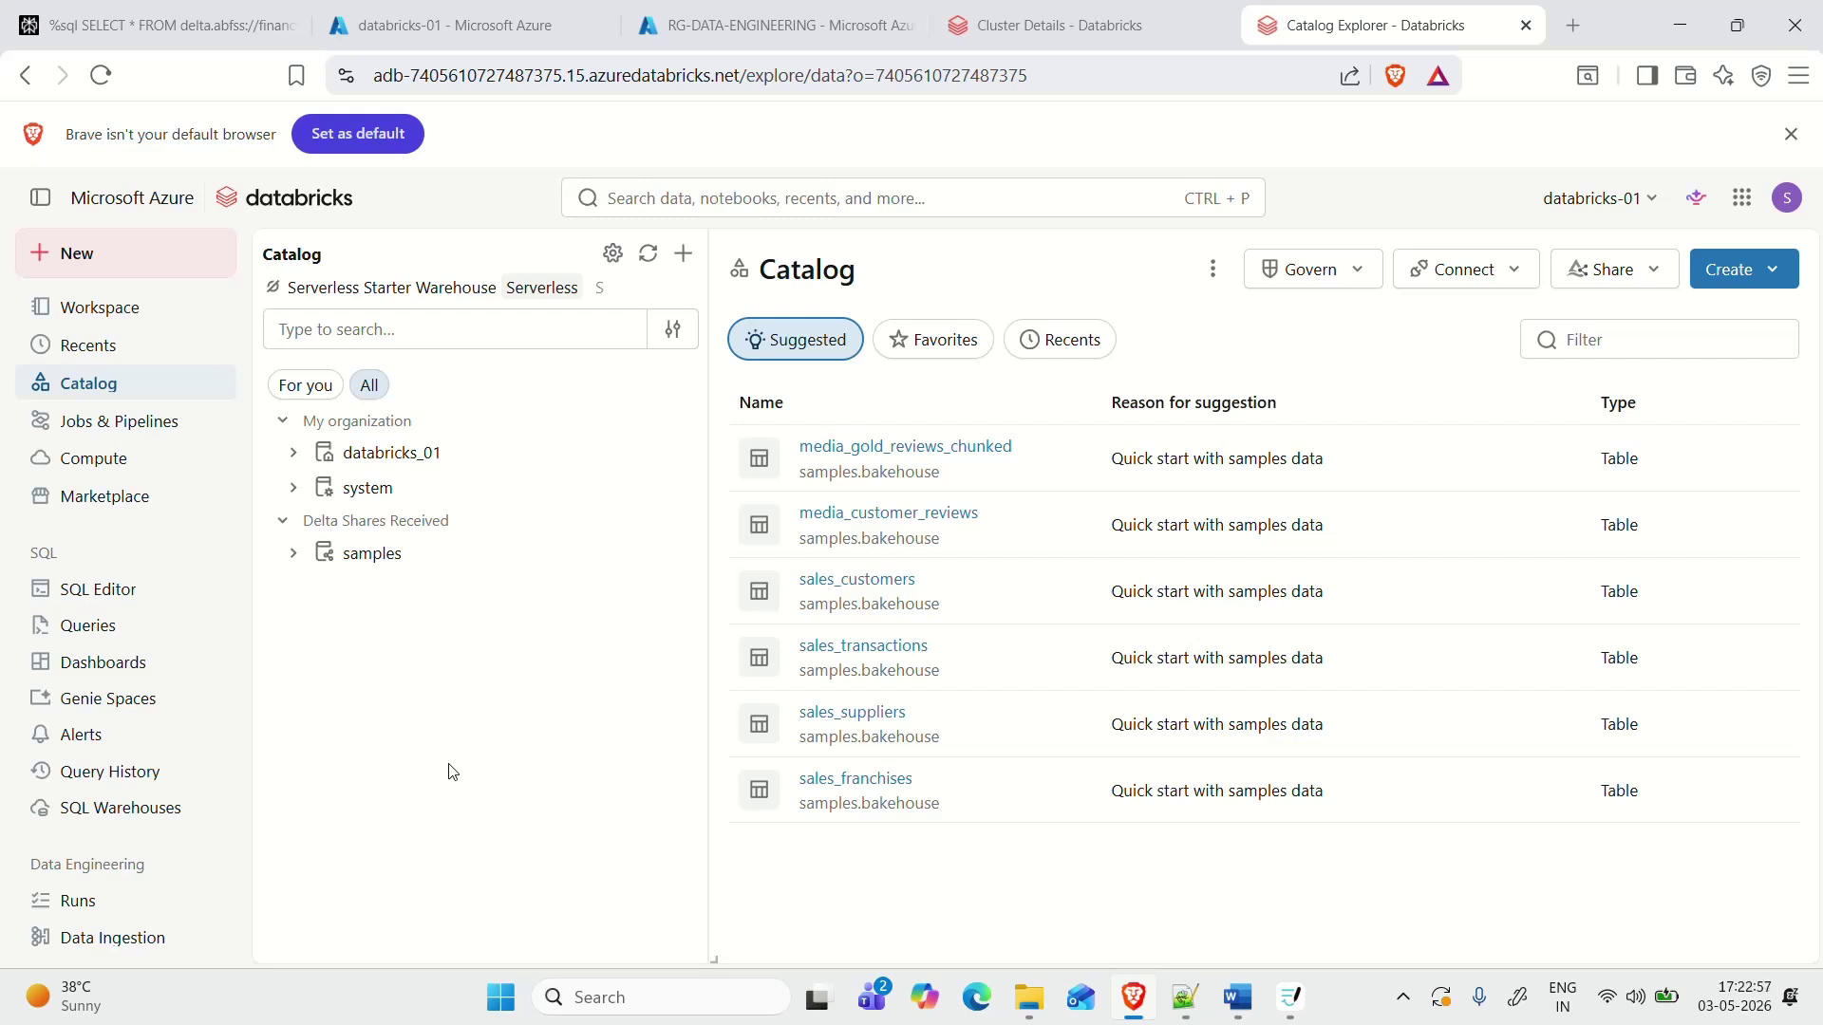
# Step: Open the Databricks account console through Manage account, recheck that entry in the workspace switcher, and return to the console
pyautogui.click(1648, 206)
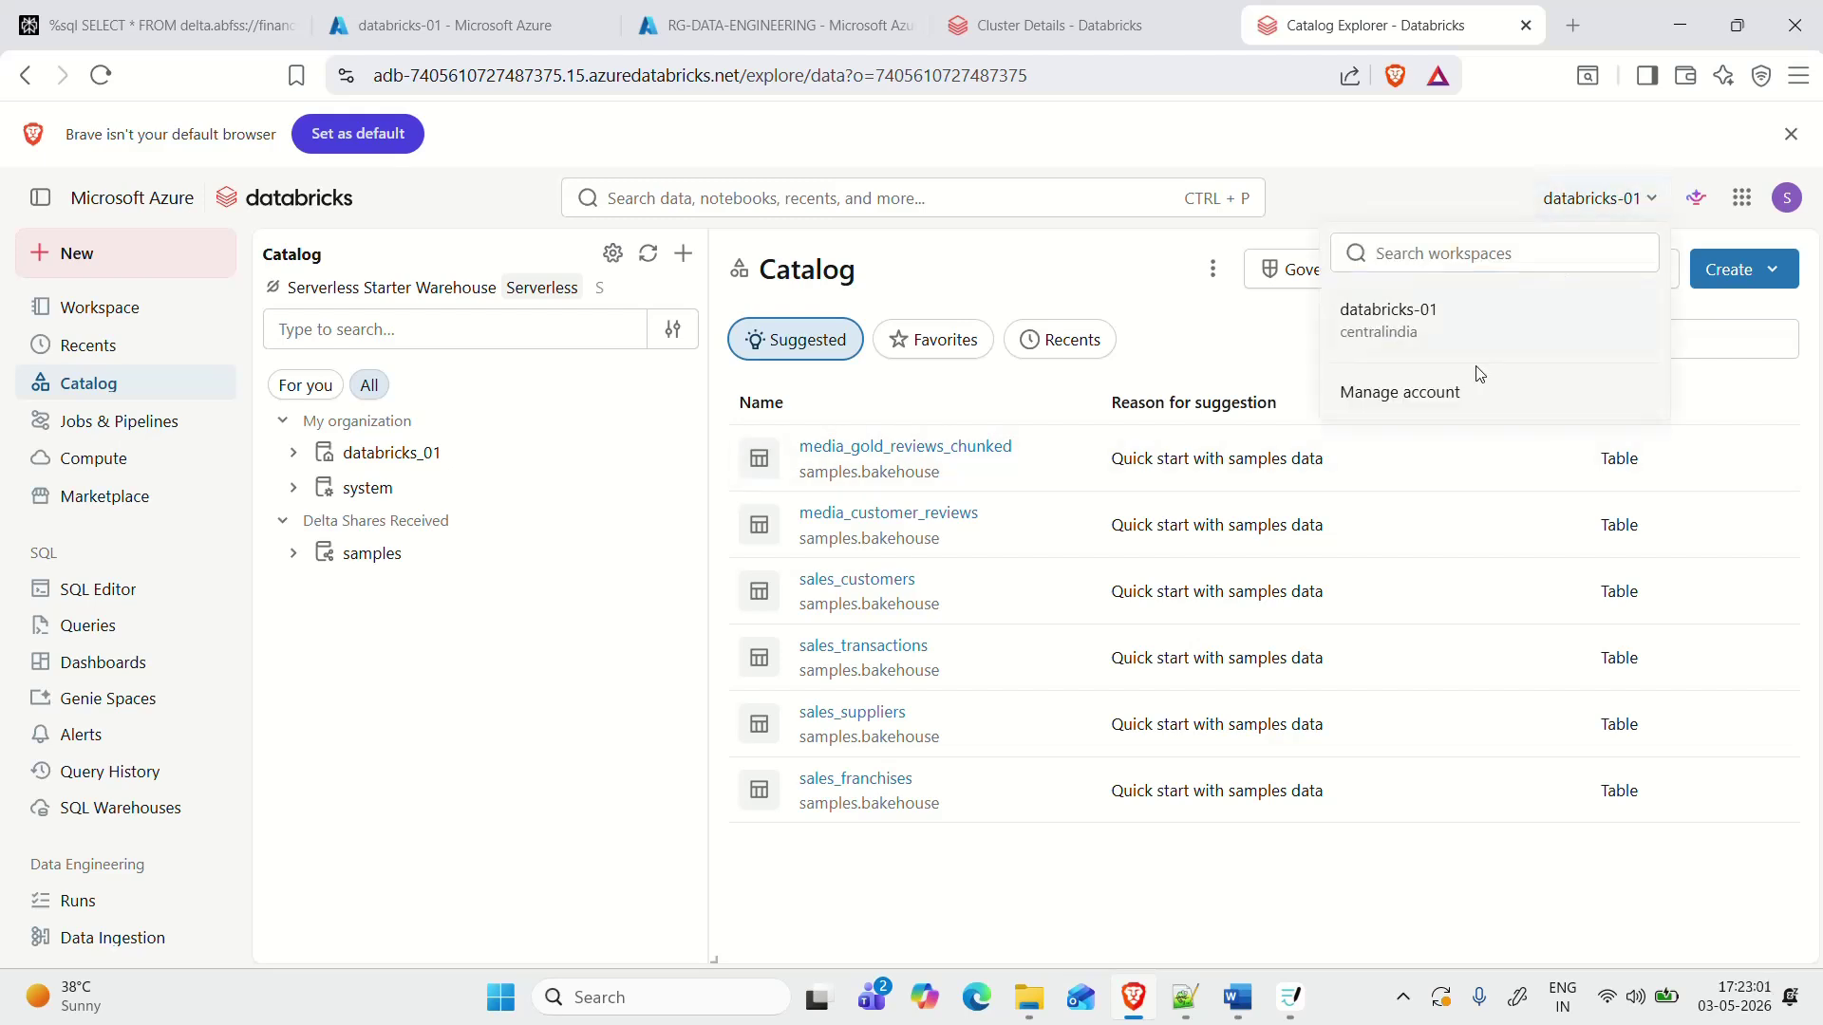
pyautogui.click(1408, 393)
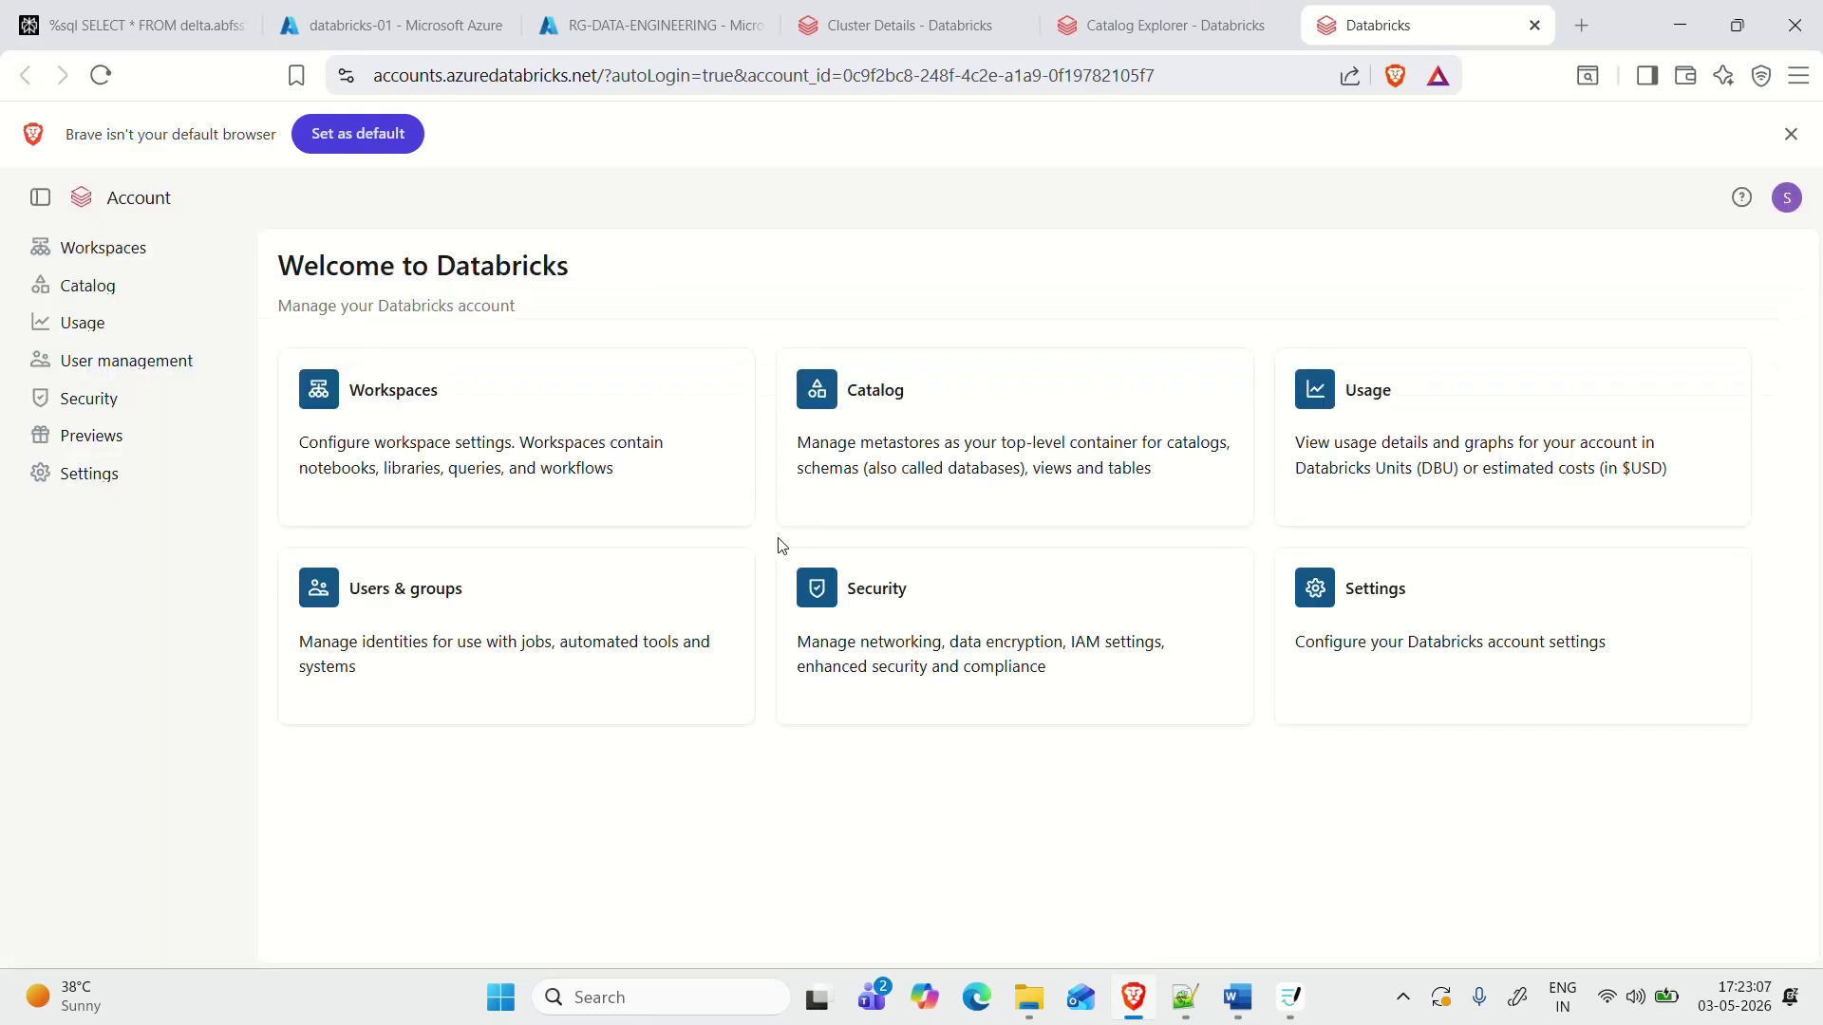
pyautogui.click(1165, 29)
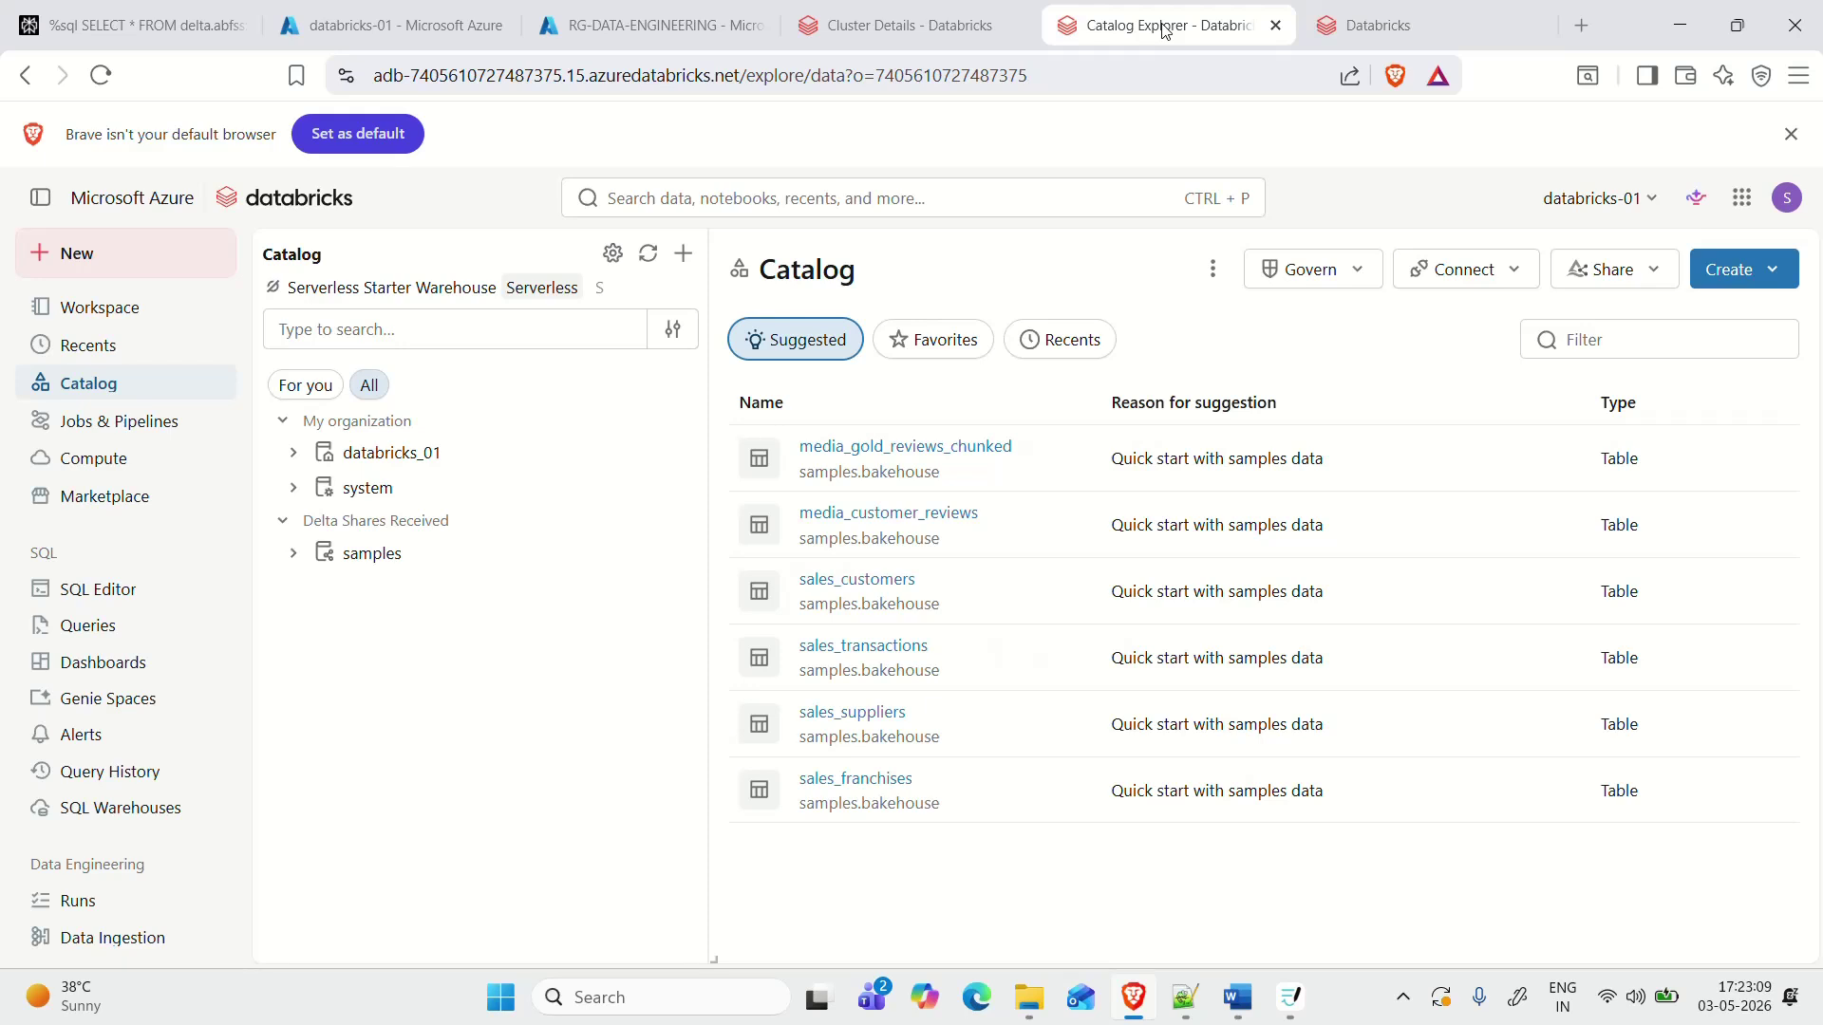
pyautogui.click(1657, 195)
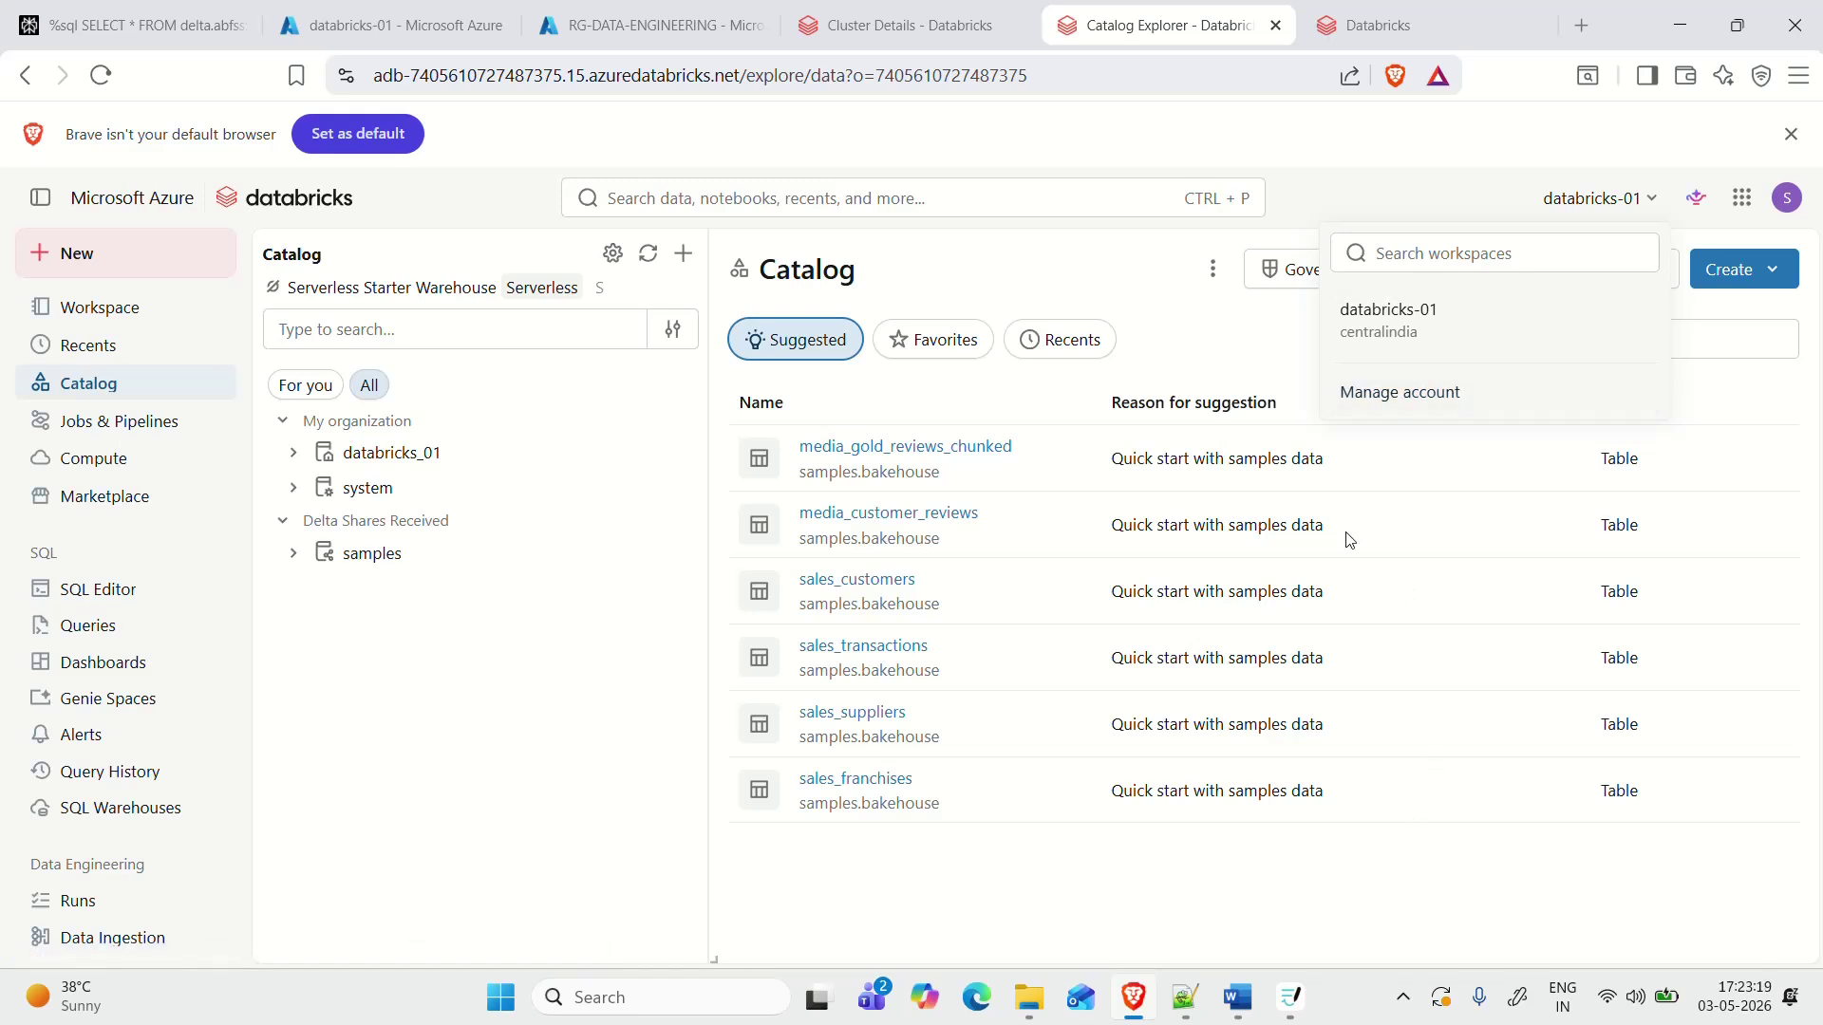
pyautogui.click(1418, 10)
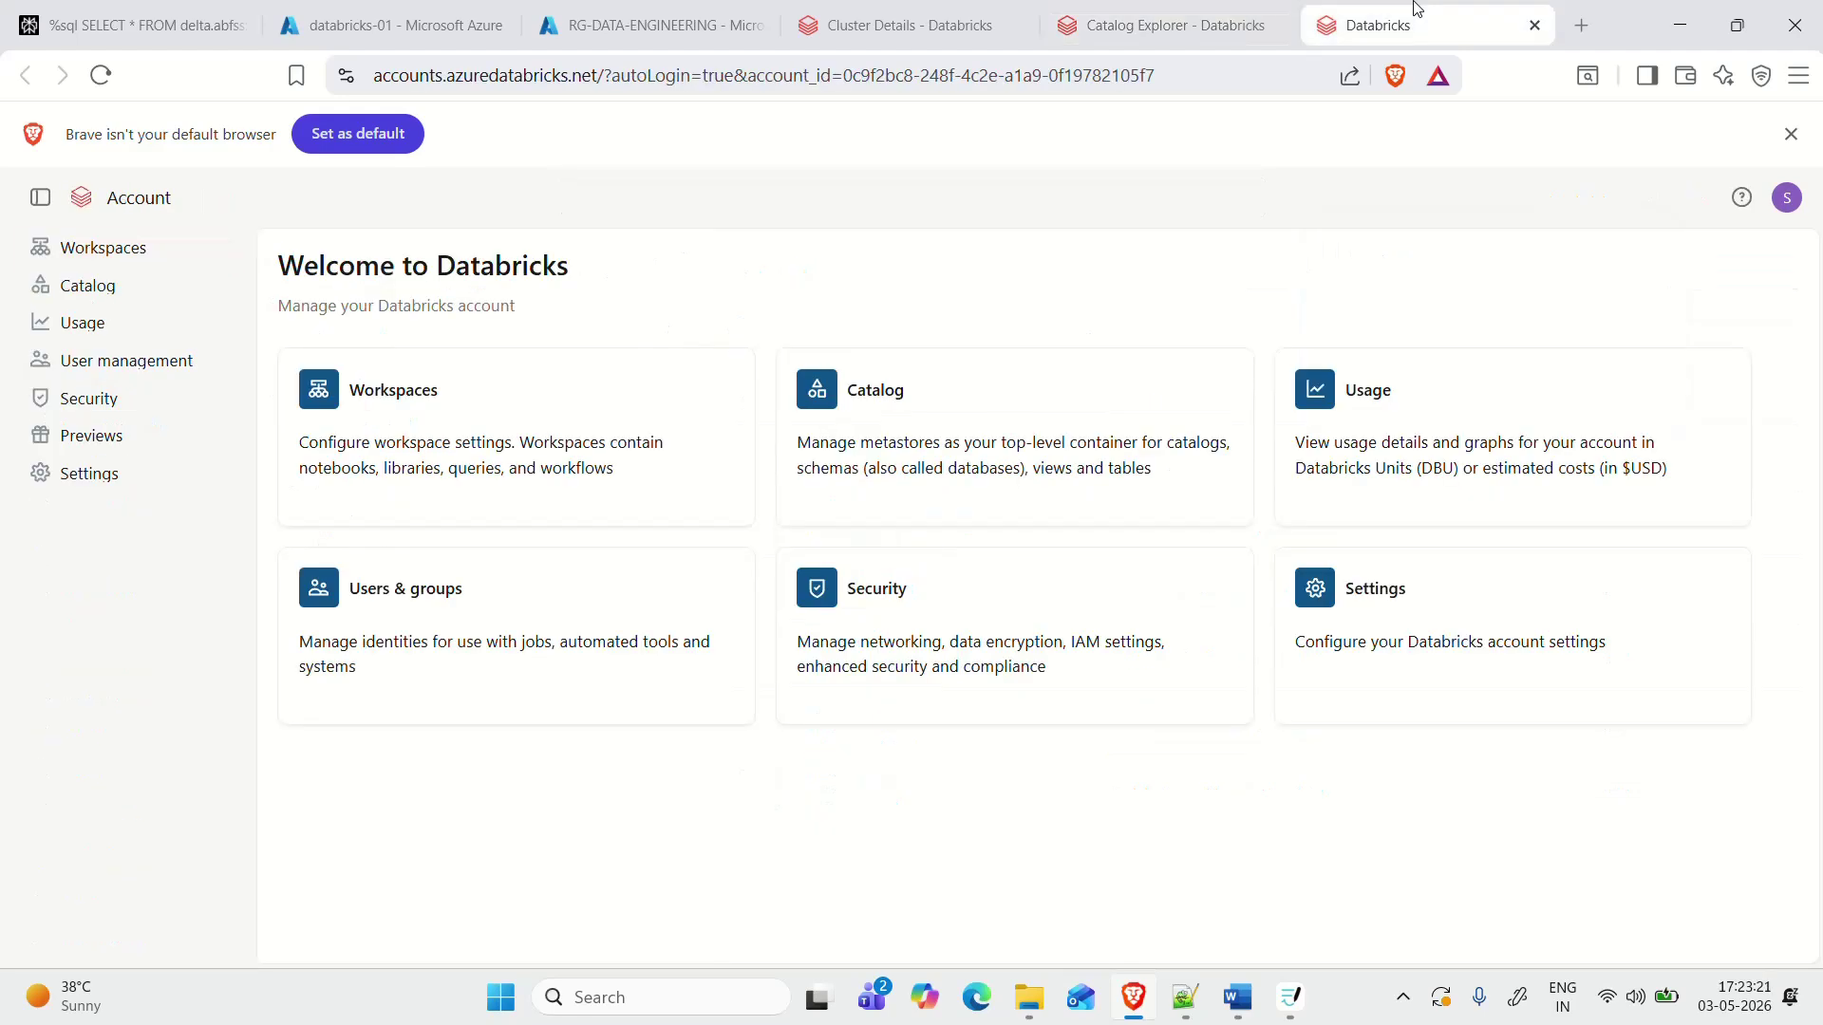
# Step: Open a private browser window and look up the Databricks account console URL in the Notepad++ notes
pyautogui.click(1799, 76)
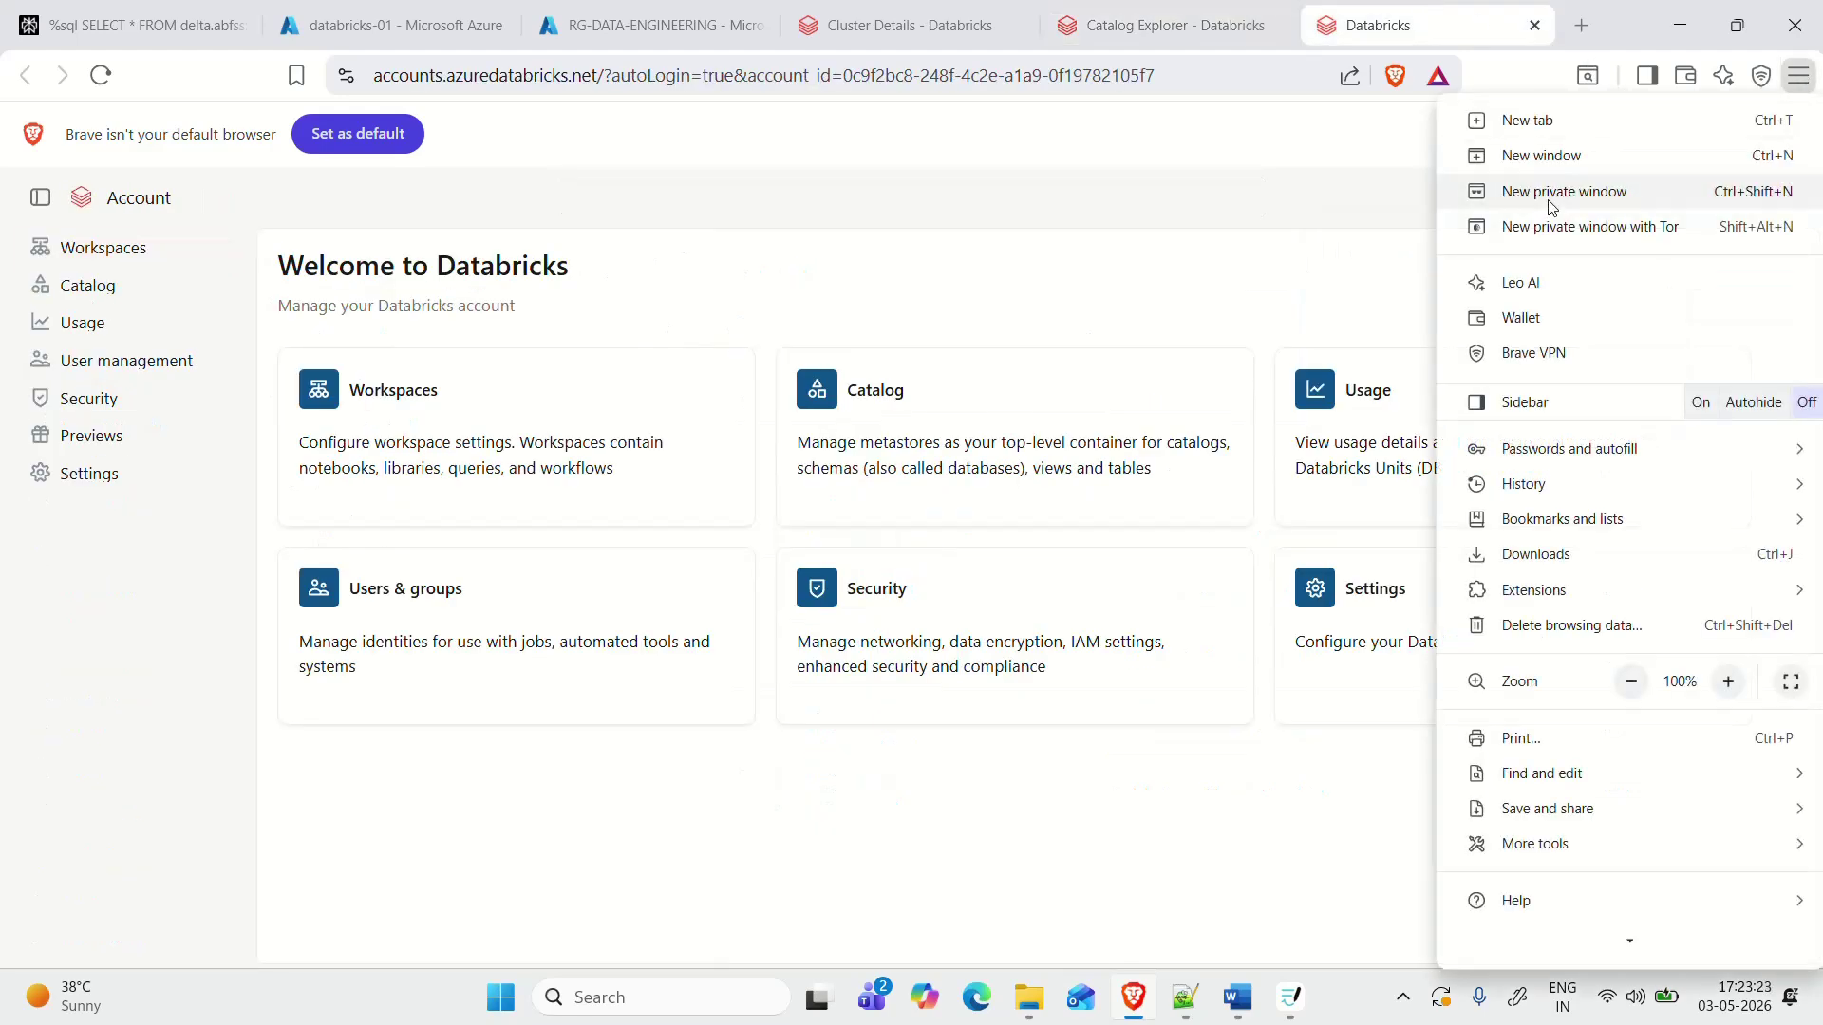
pyautogui.click(1565, 192)
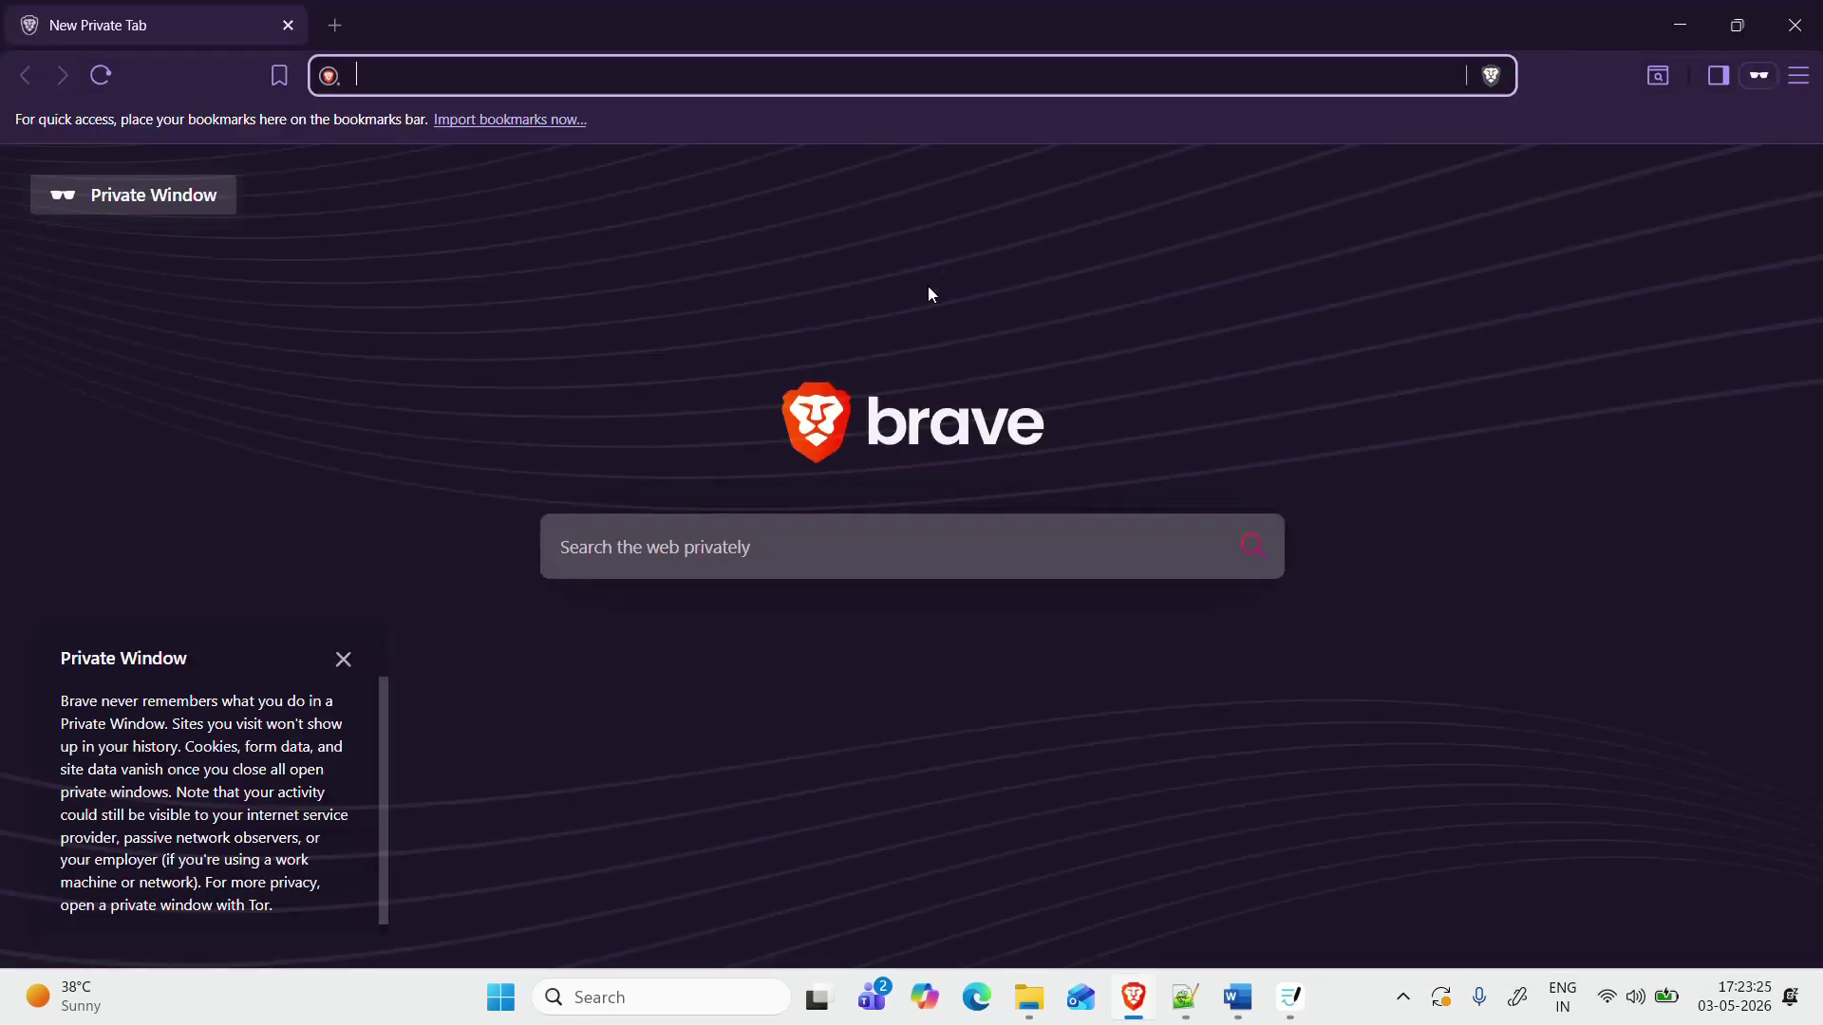
pyautogui.click(1184, 996)
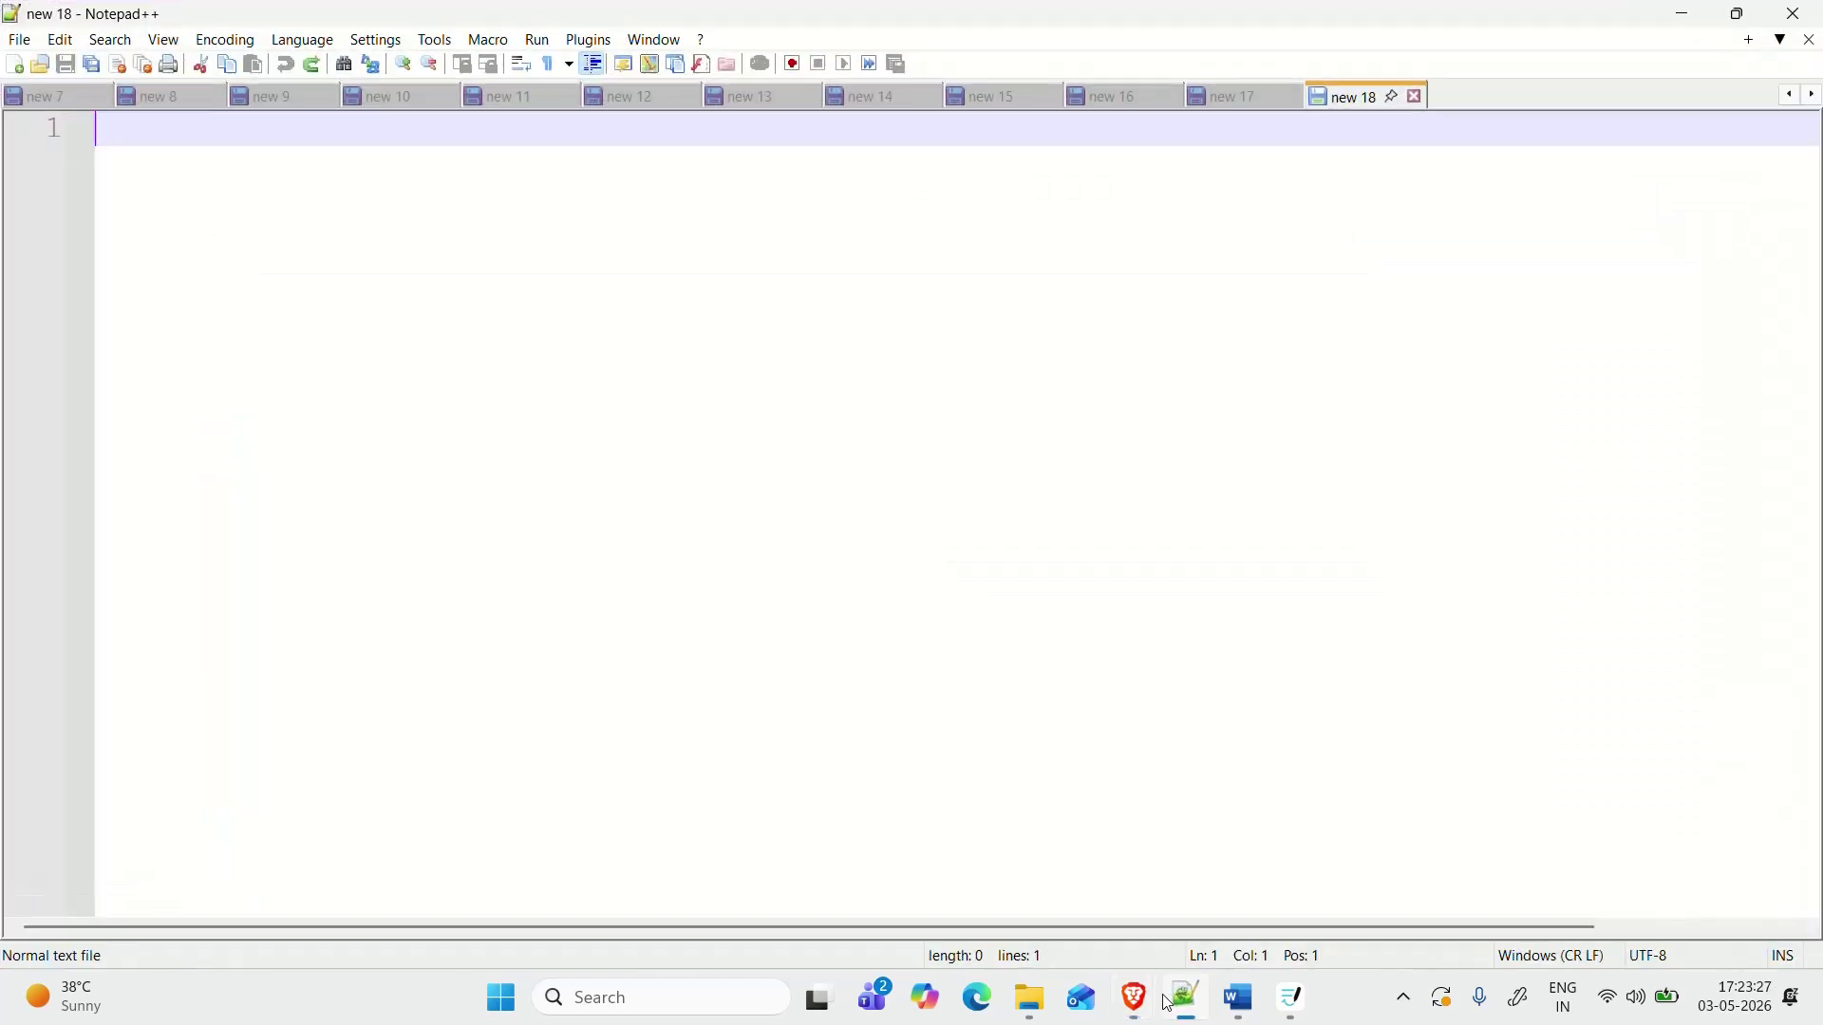
pyautogui.click(1245, 98)
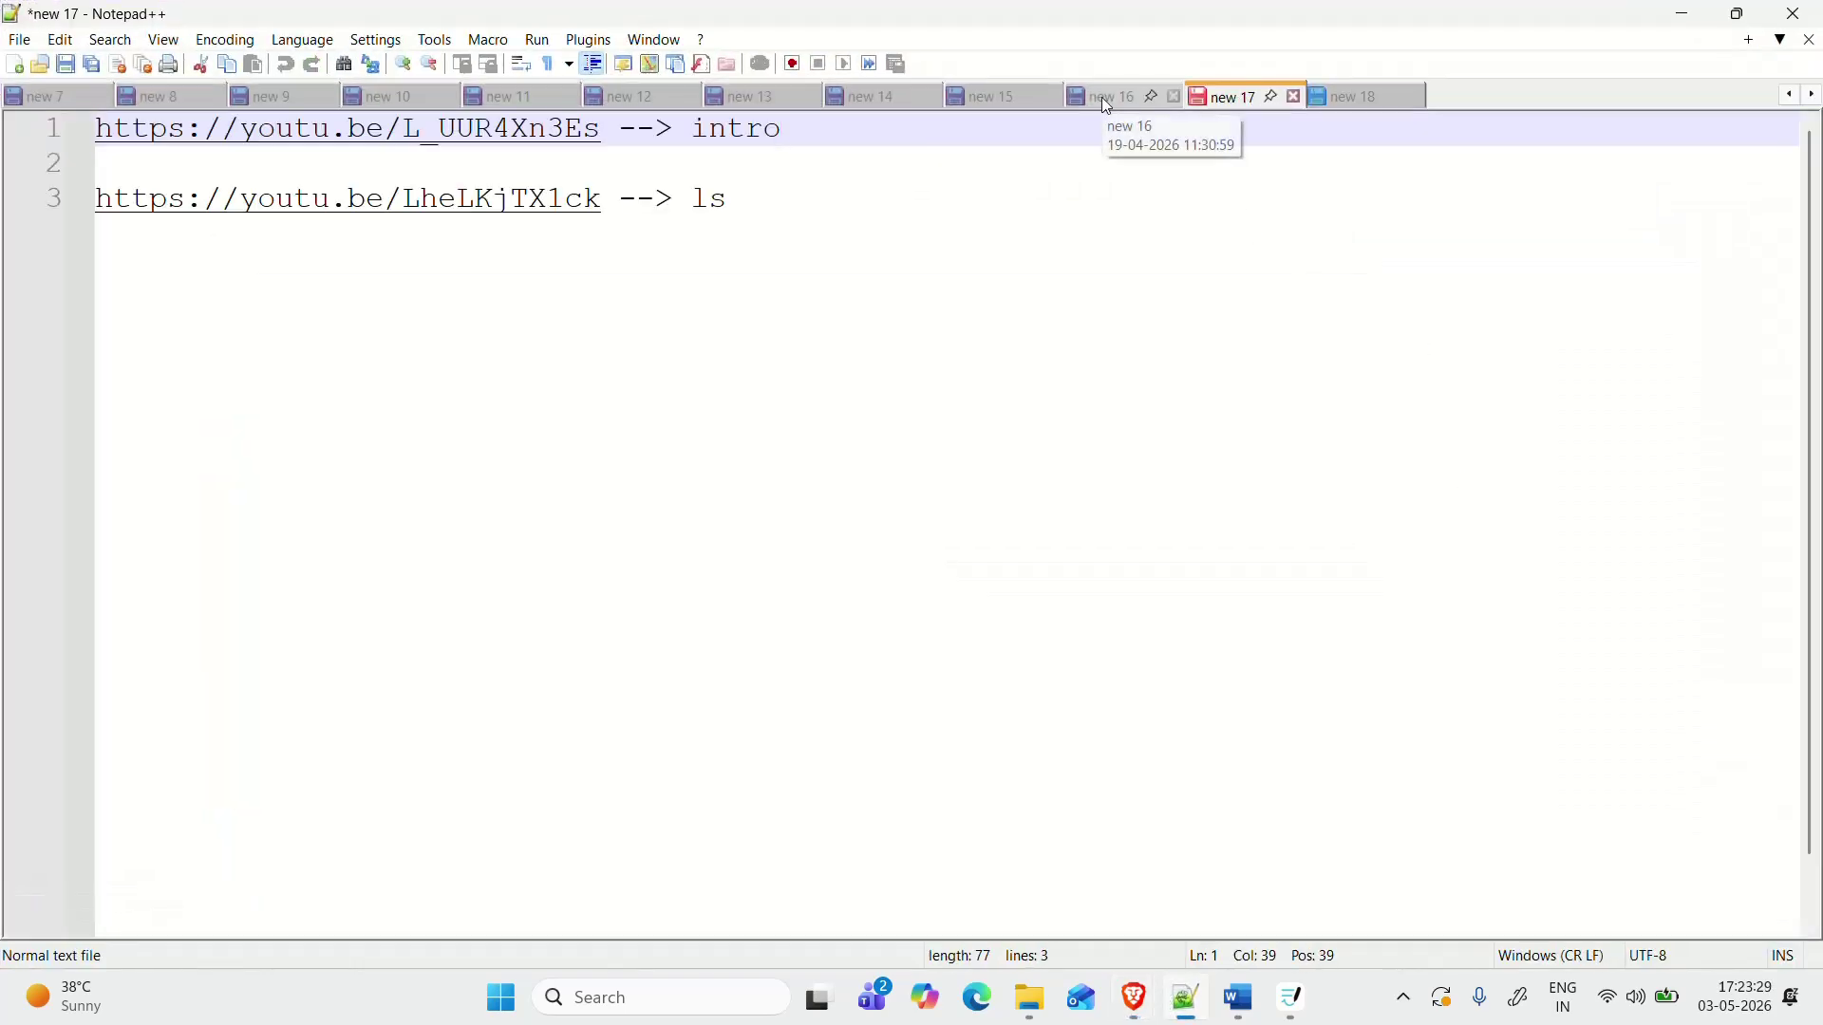
pyautogui.click(1101, 97)
pyautogui.click(1231, 105)
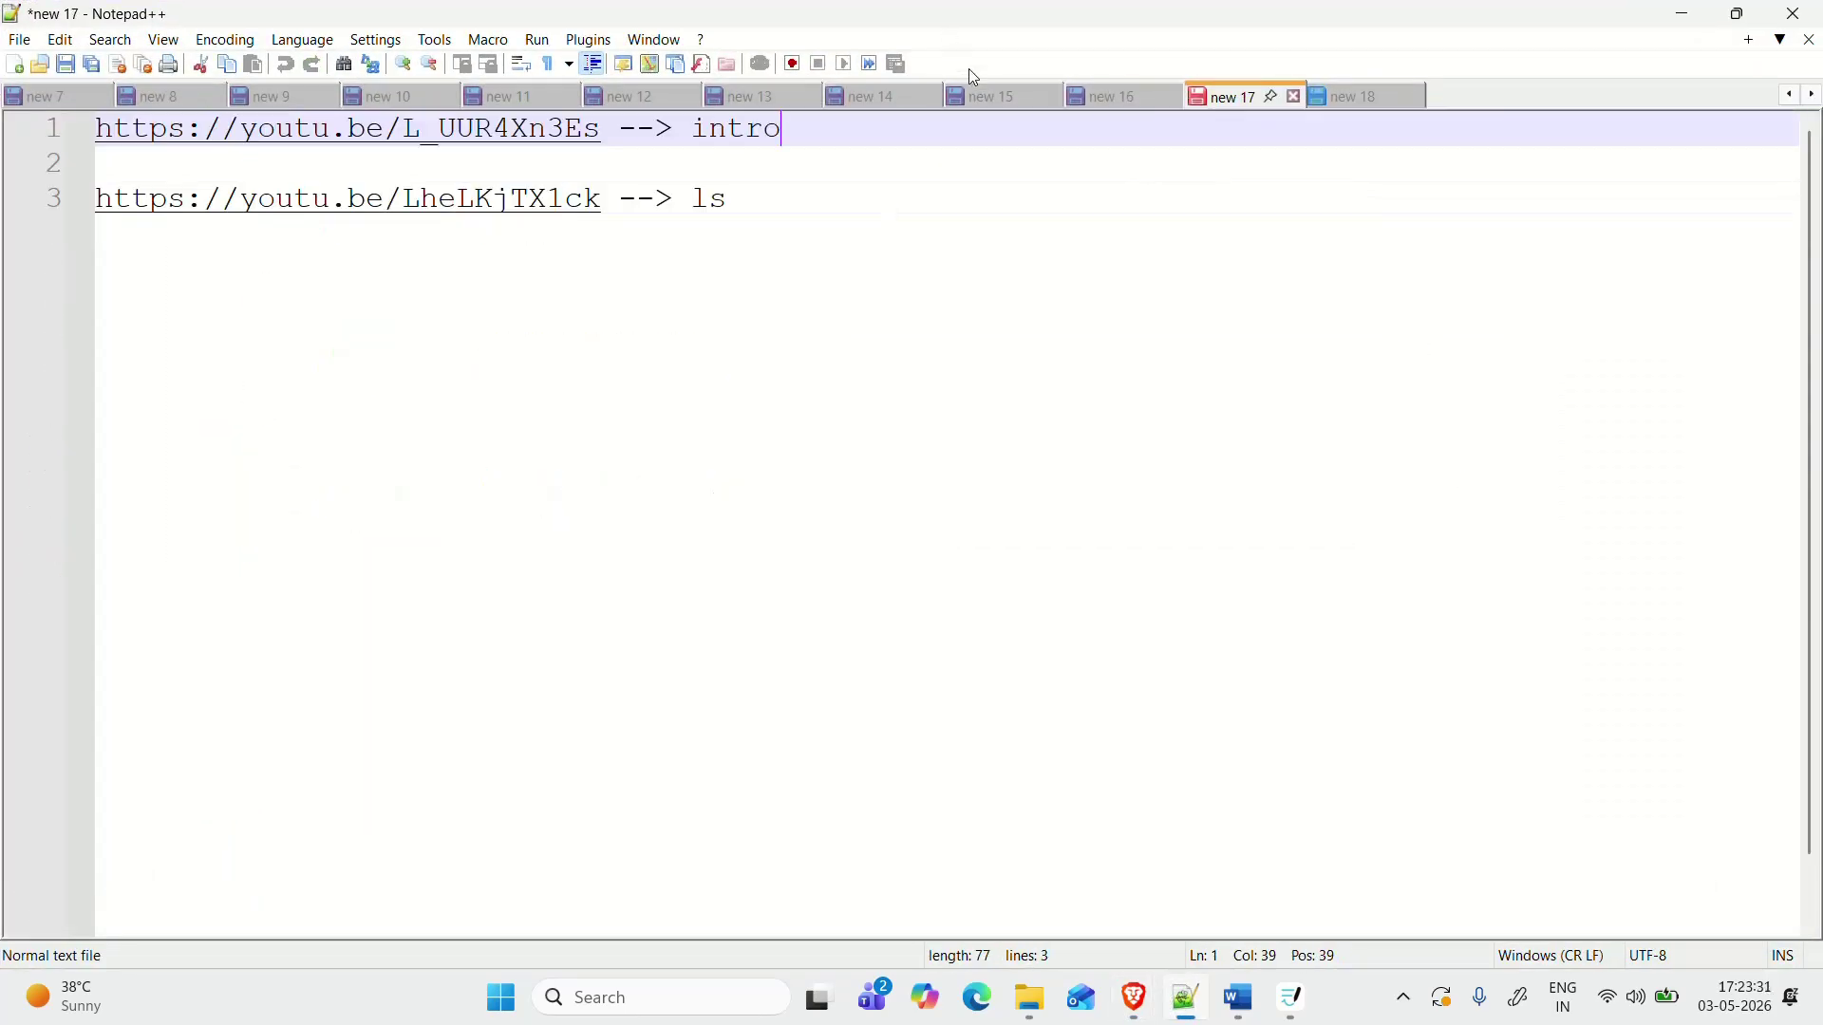
pyautogui.click(992, 98)
pyautogui.click(871, 98)
pyautogui.click(744, 100)
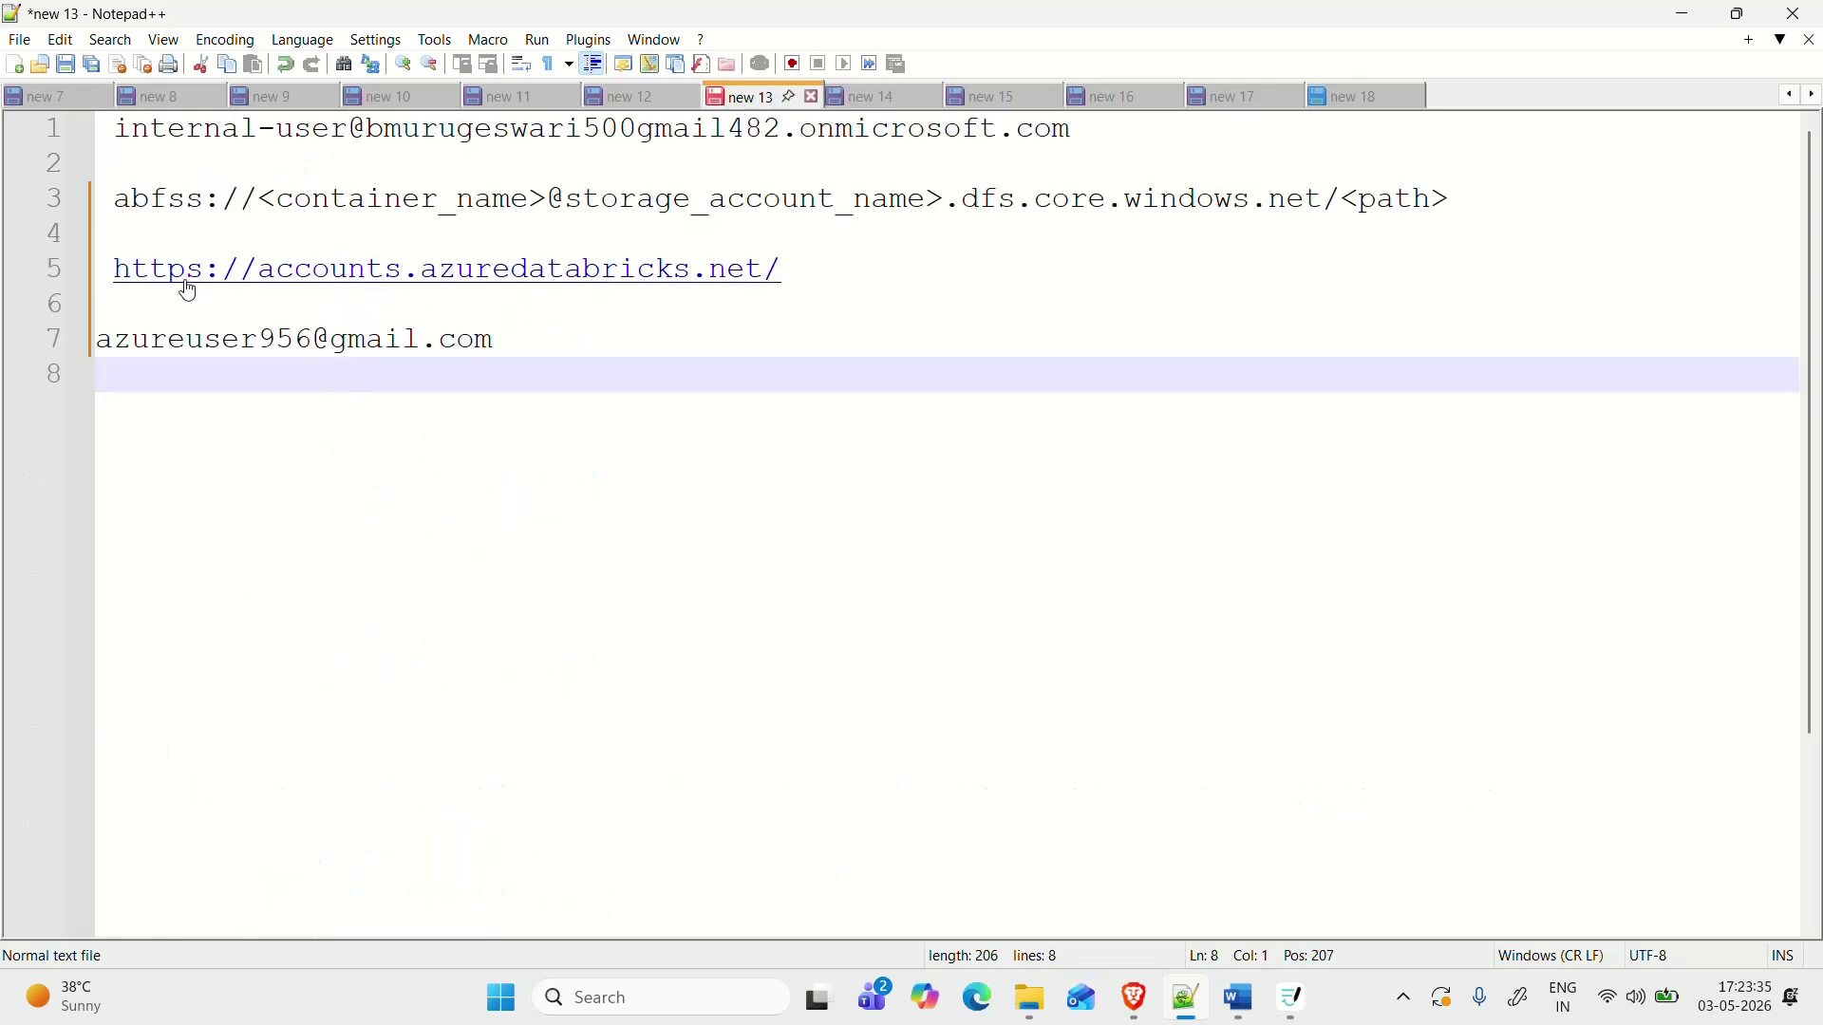
pyautogui.moveTo(784, 269); pyautogui.dragTo(560, 235)
pyautogui.click(765, 285)
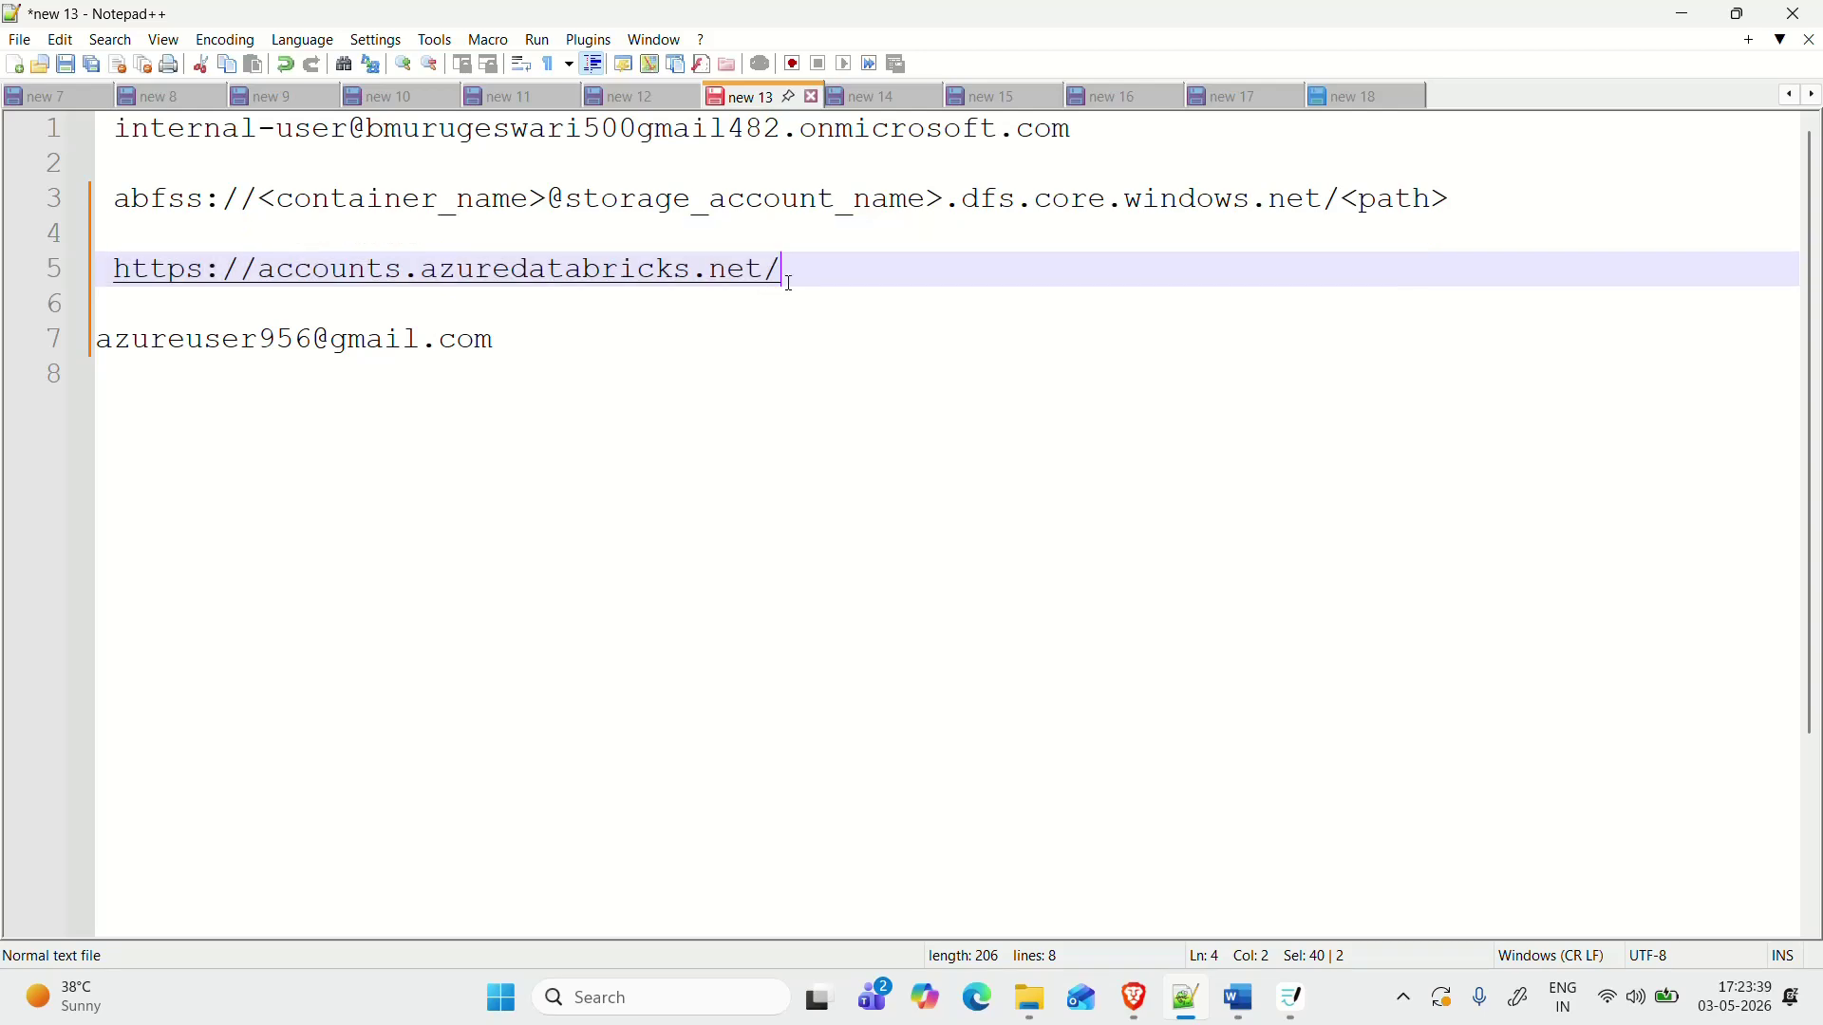
pyautogui.click(1683, 14)
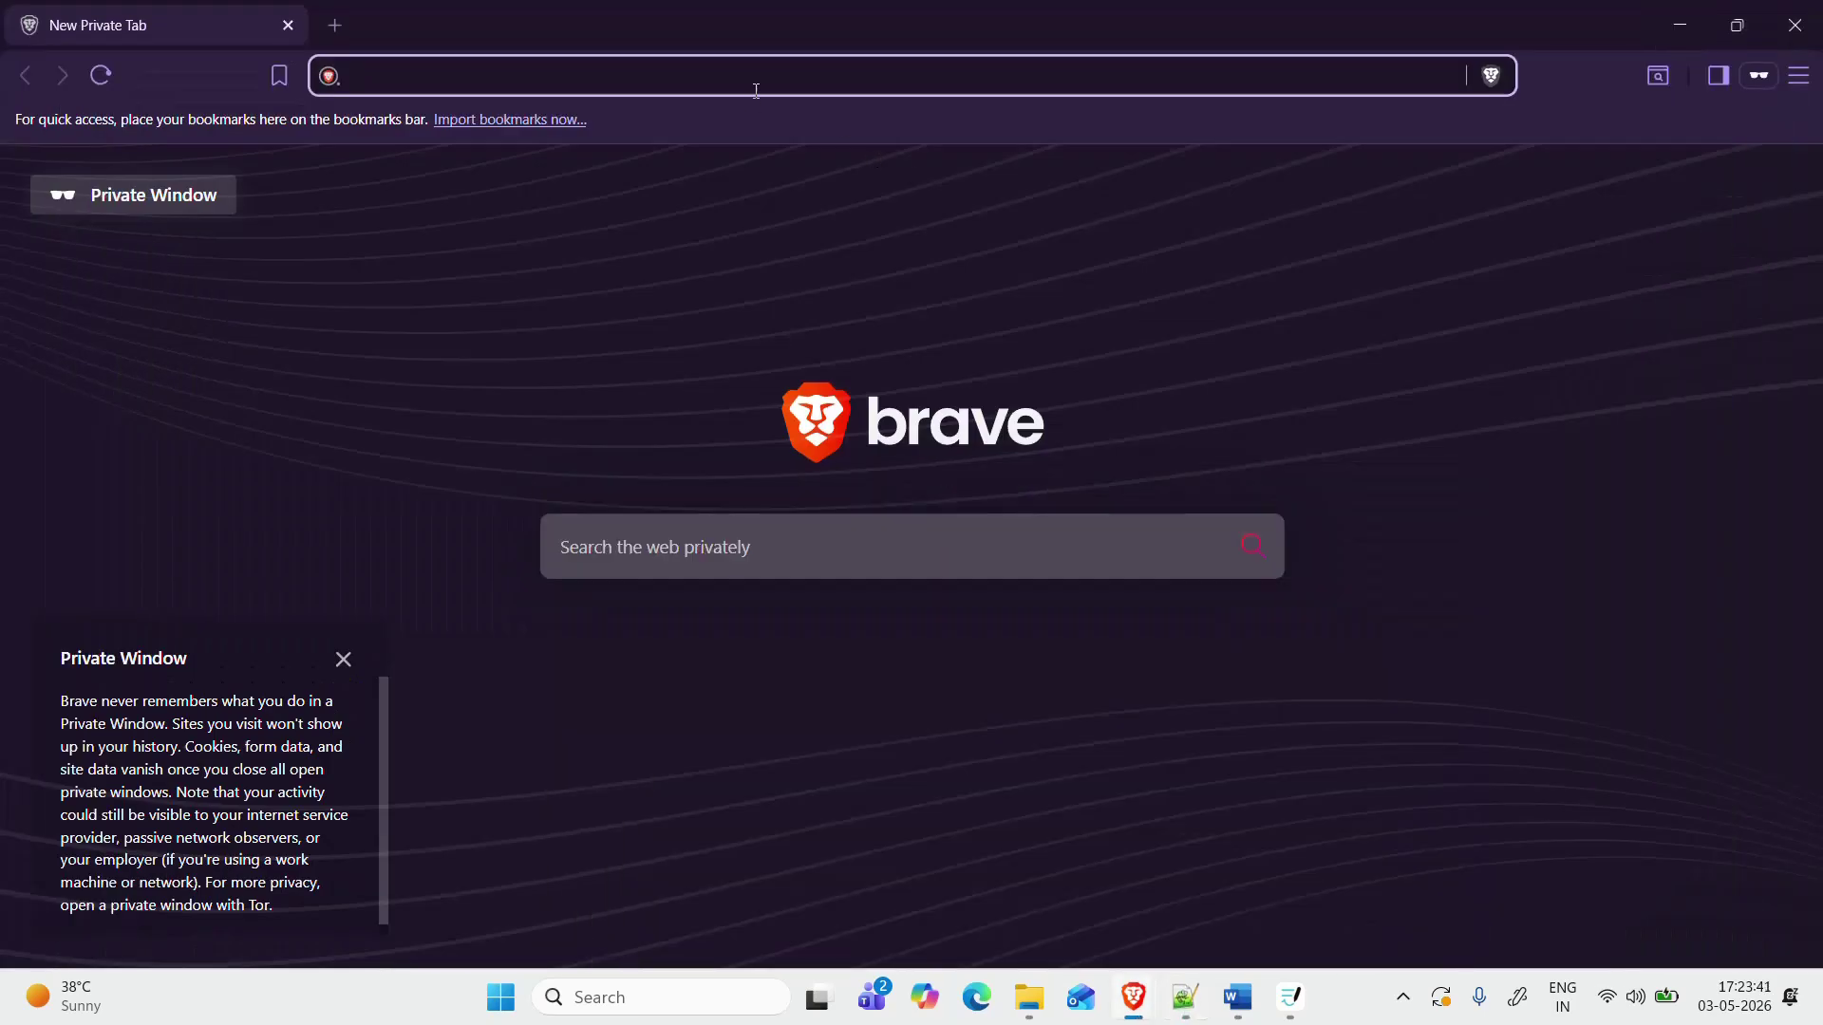
# Step: Load accounts.azuredatabricks.net in the private window and activate the e-mail field of the login form
pyautogui.write('accounts')
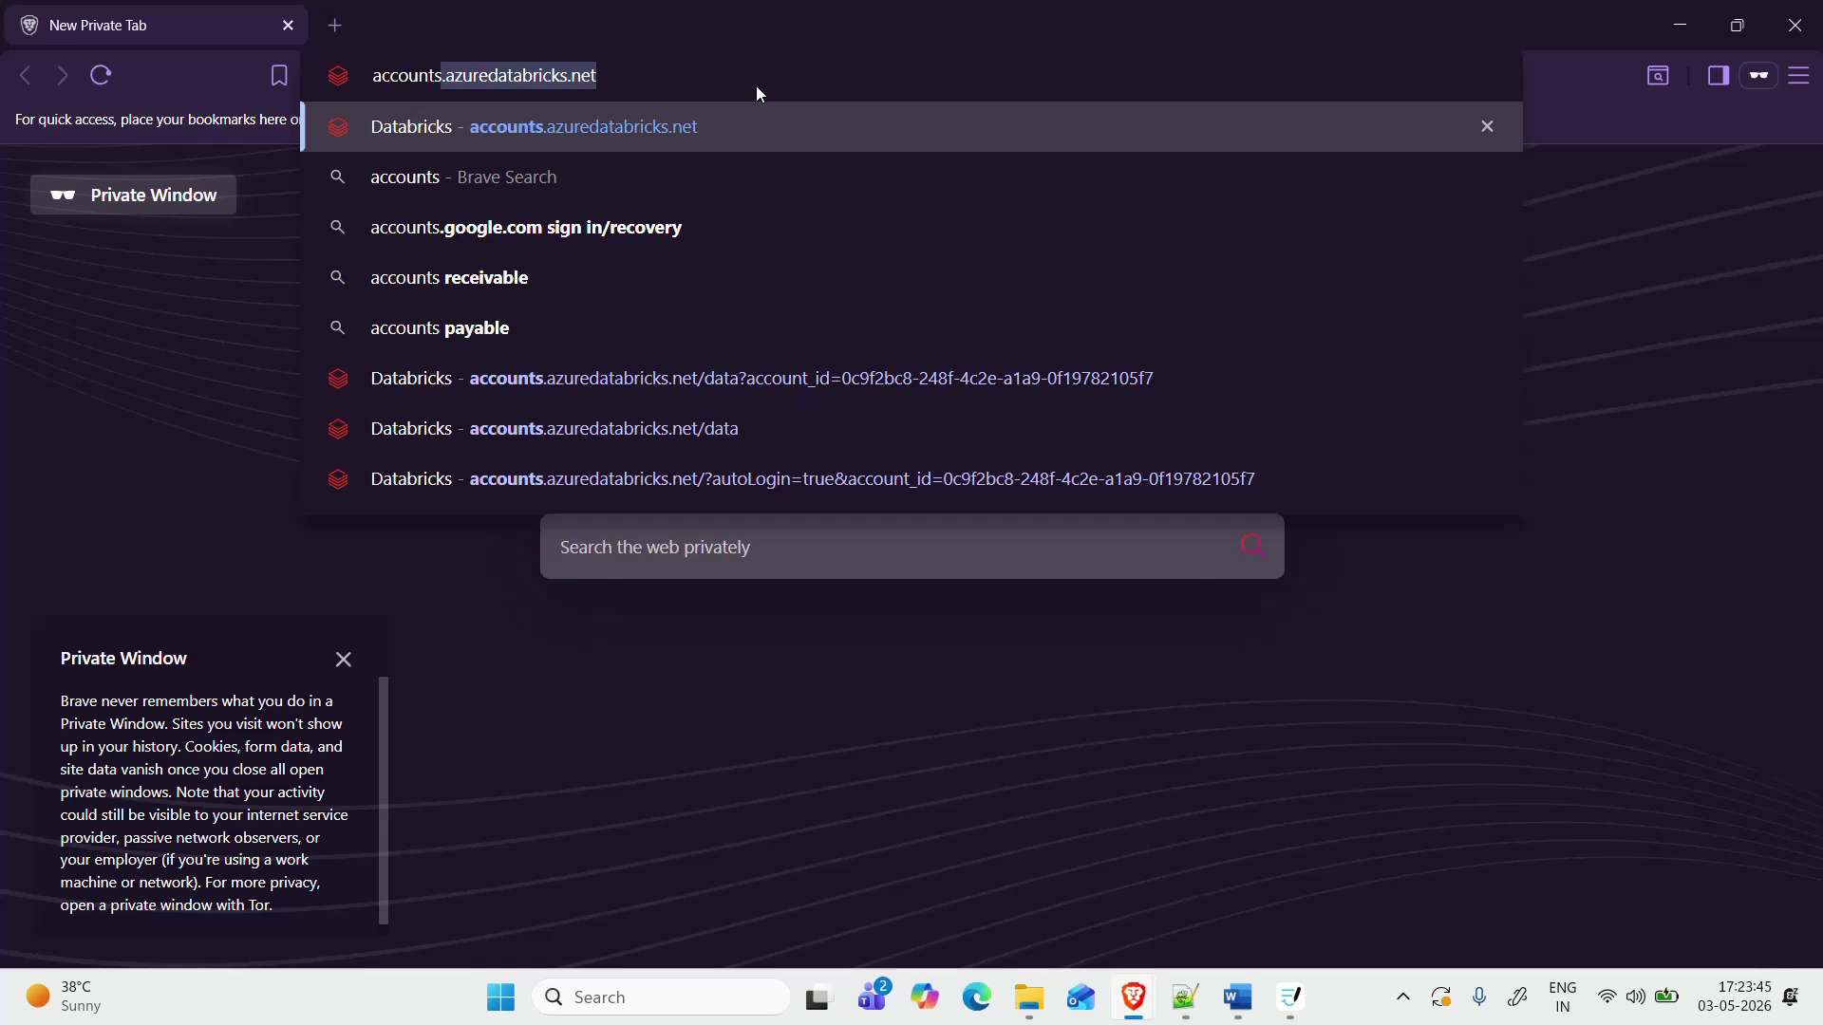
pyautogui.write('.')
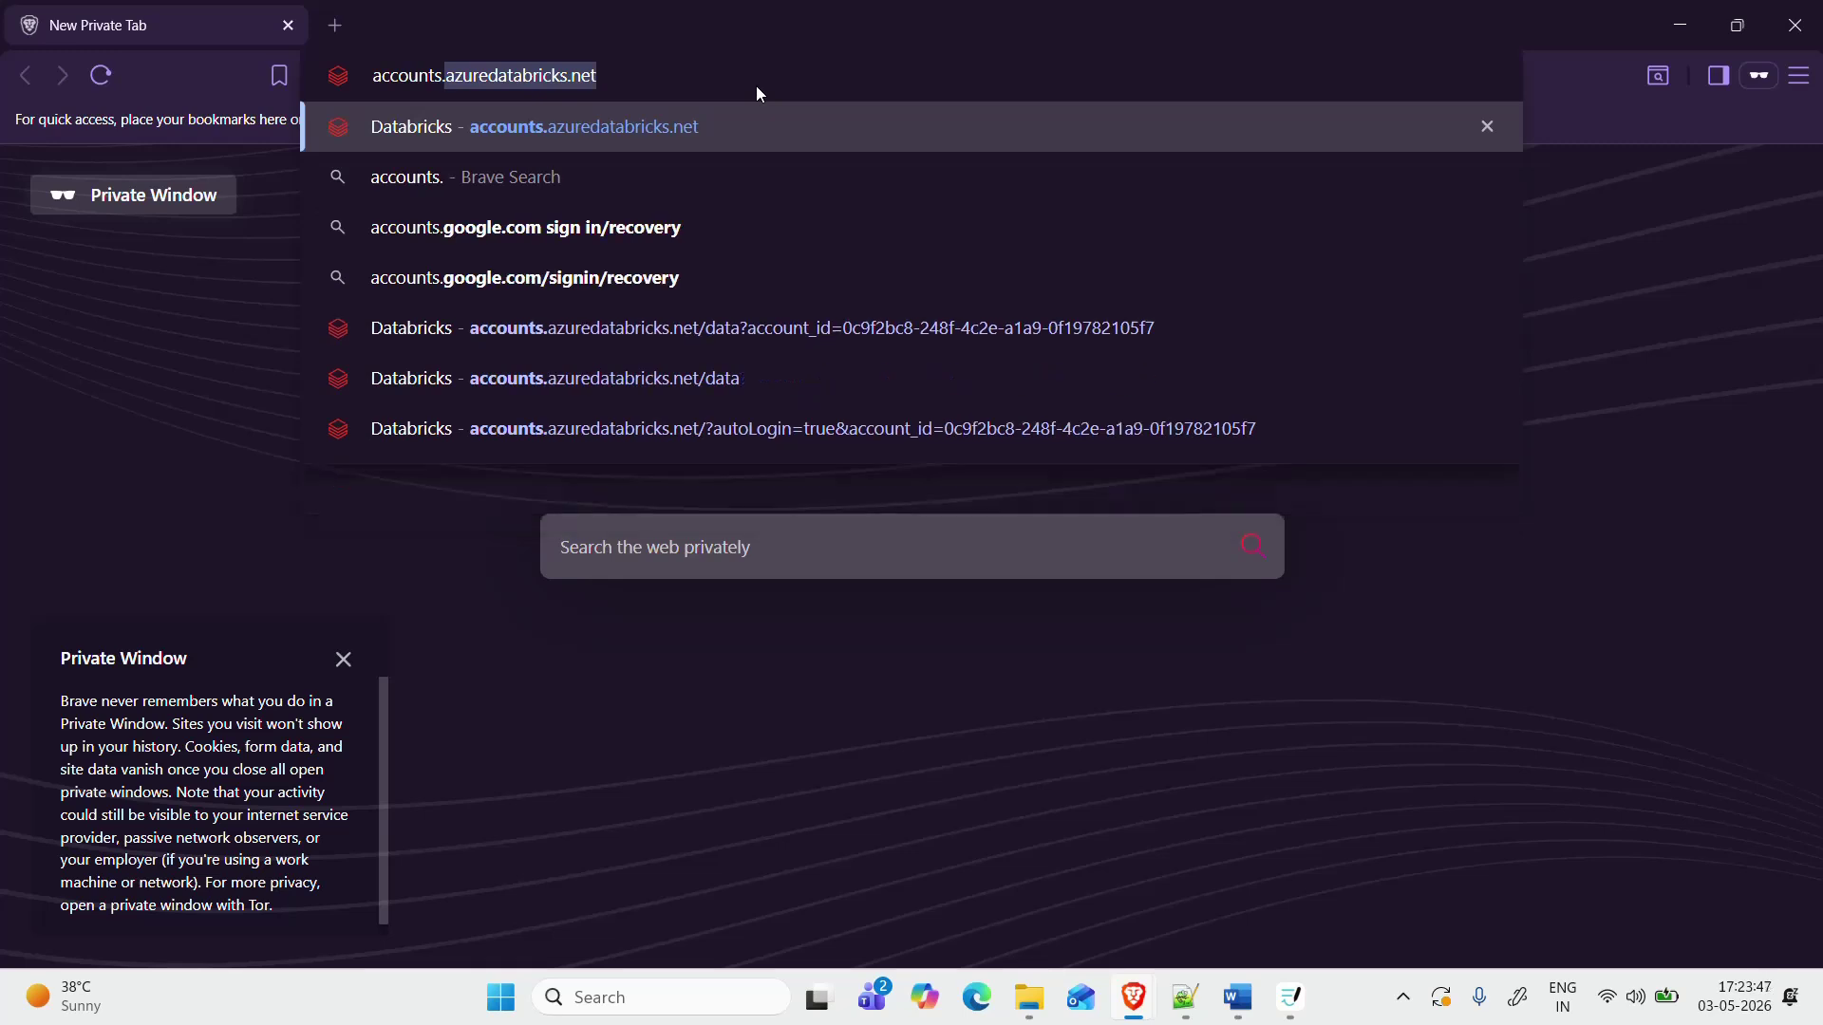
pyautogui.press('Tab')
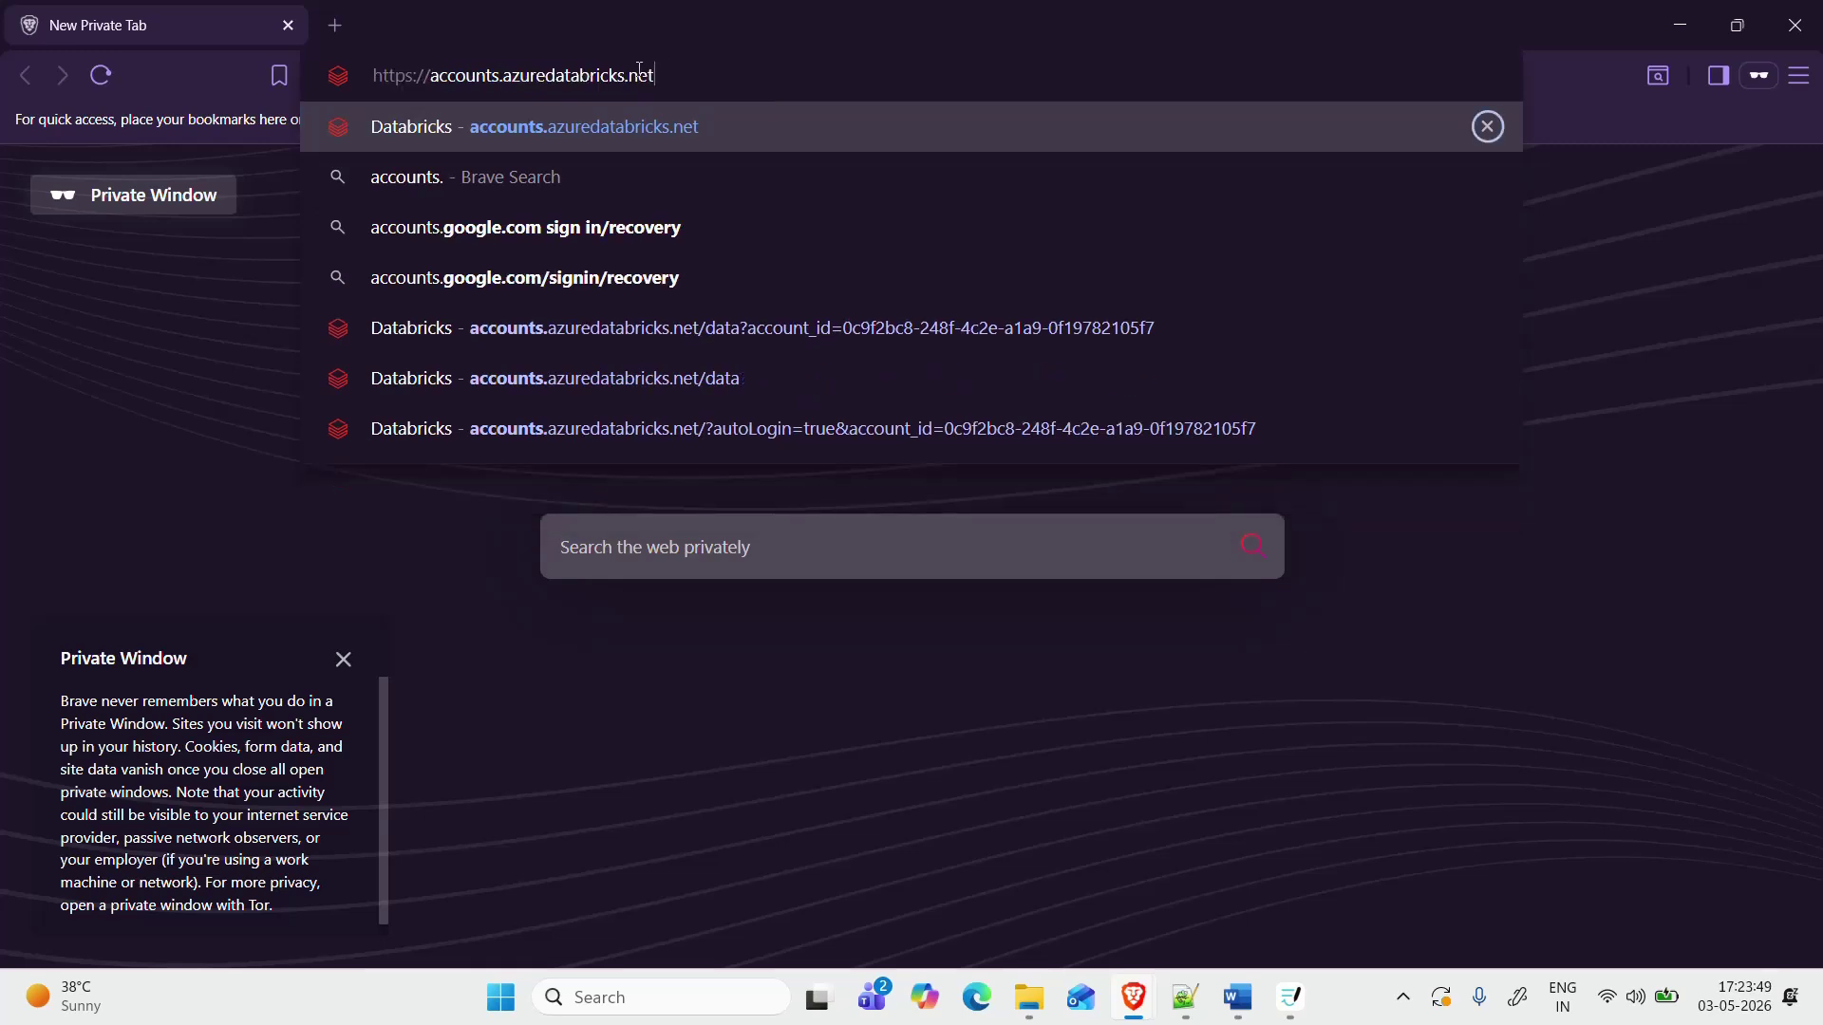
pyautogui.moveTo(701, 74); pyautogui.dragTo(429, 74)
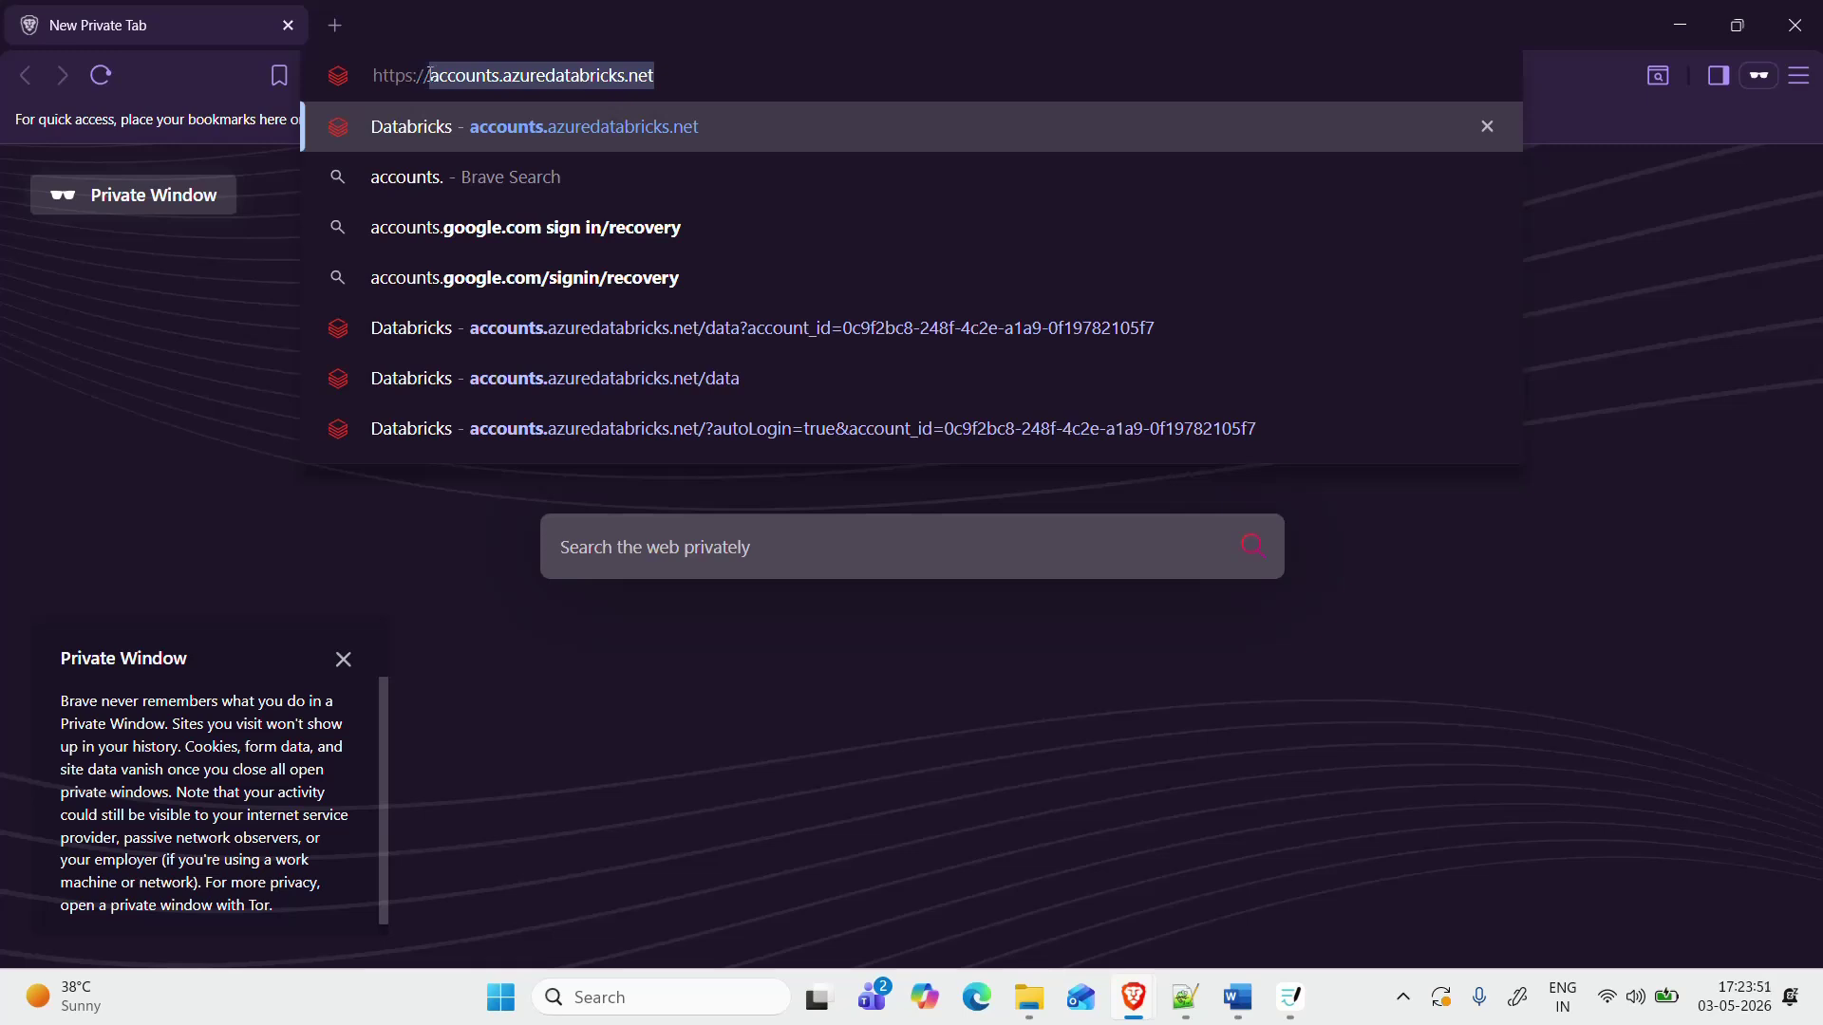
pyautogui.click(770, 80)
pyautogui.press('Return')
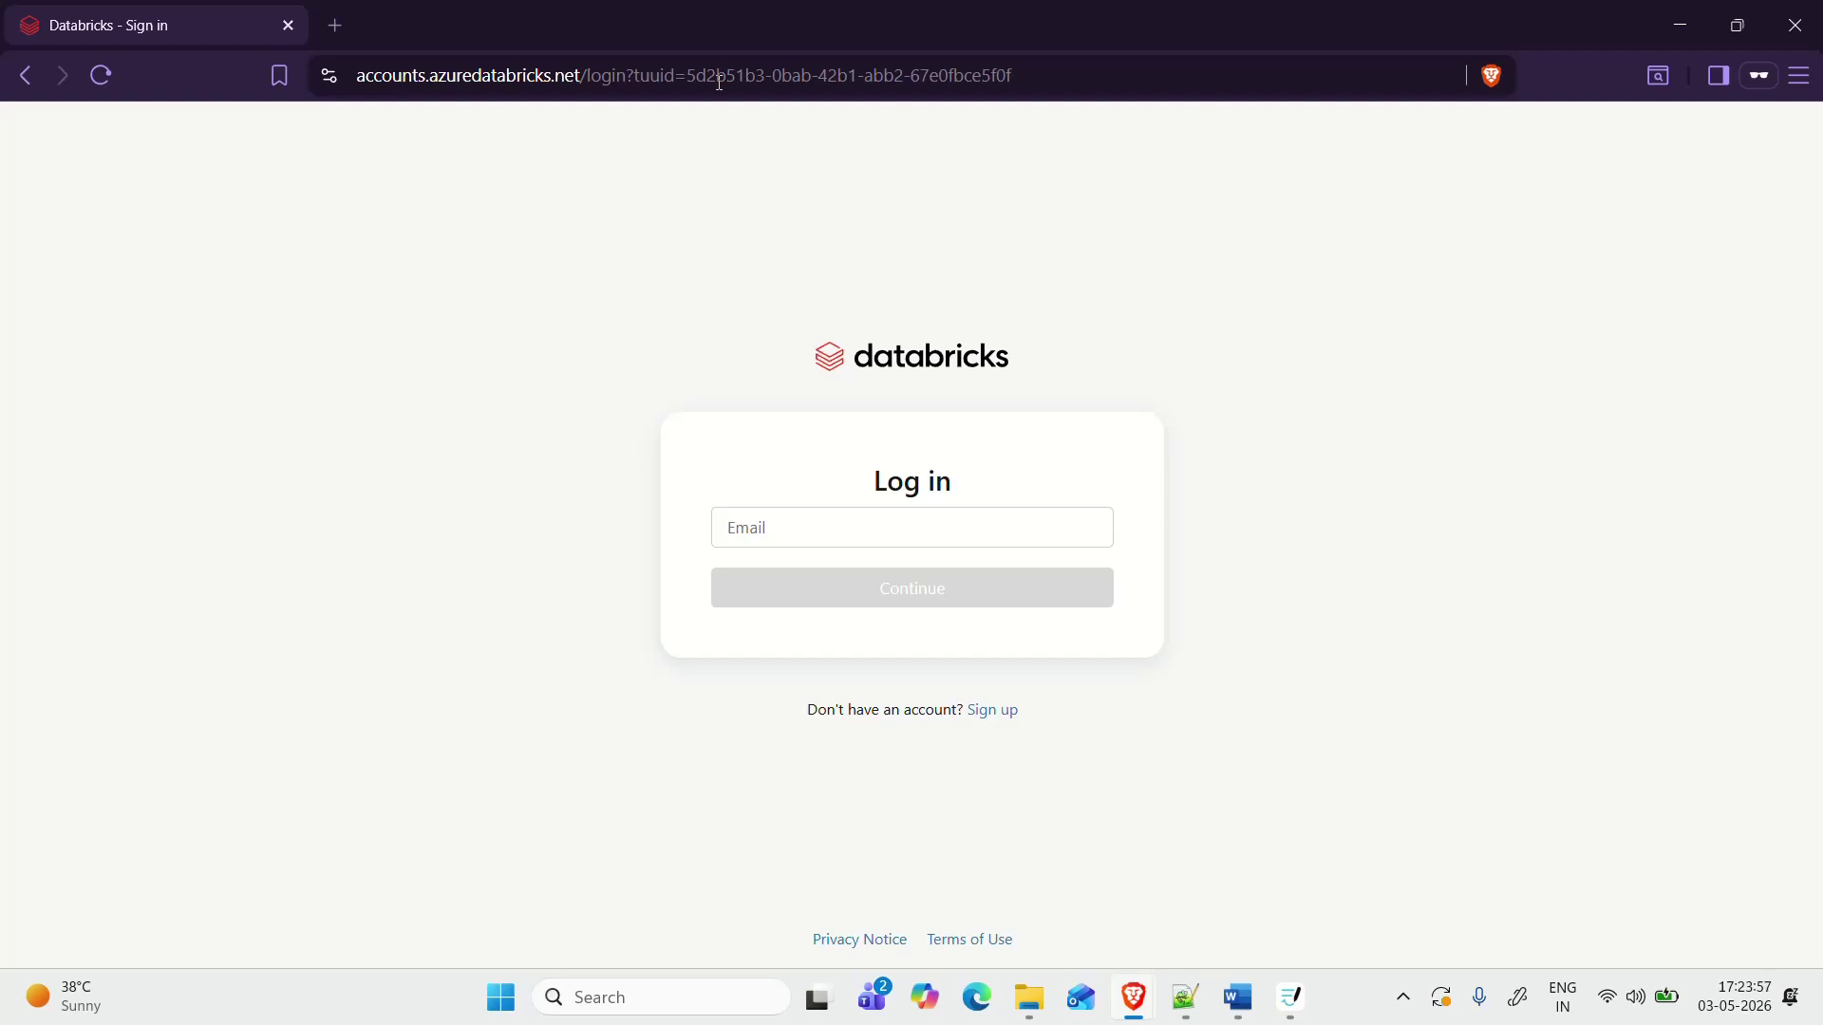
pyautogui.click(886, 518)
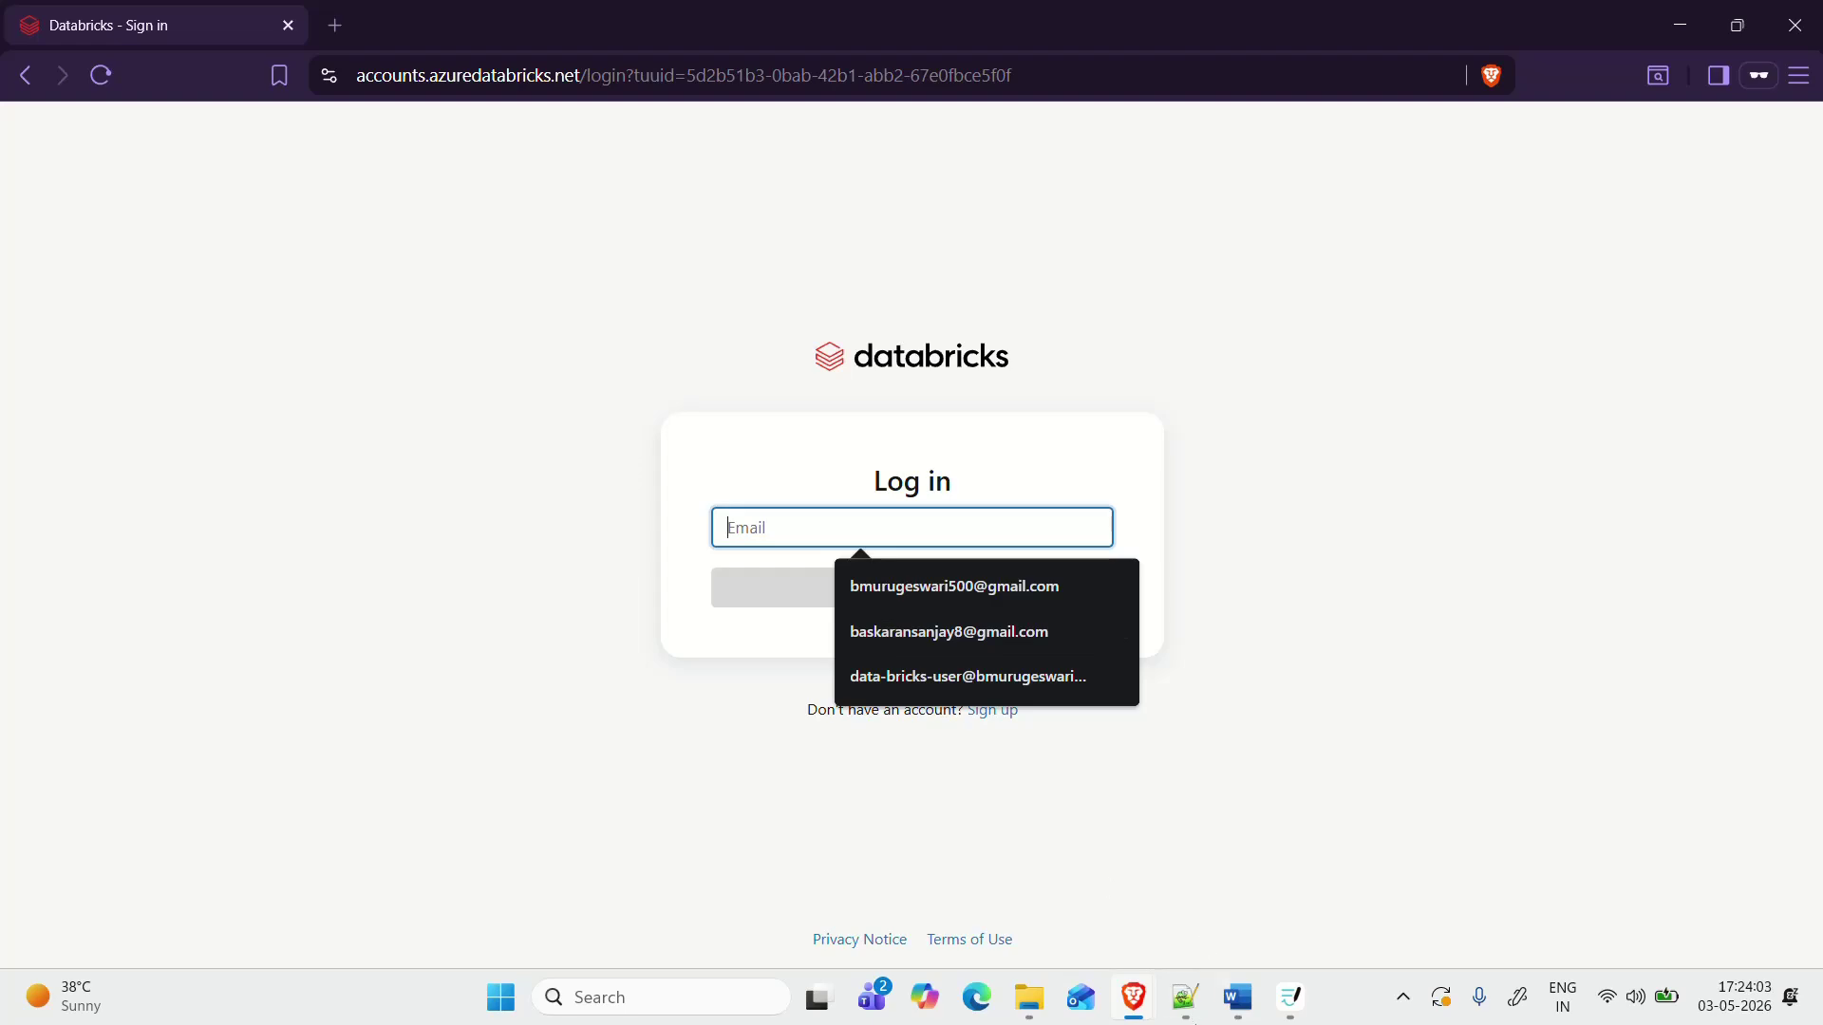
# Step: Switch back to the Azure portal in the regular browser window and search for "entra" to open Microsoft Entra ID
pyautogui.moveTo(1132, 997)
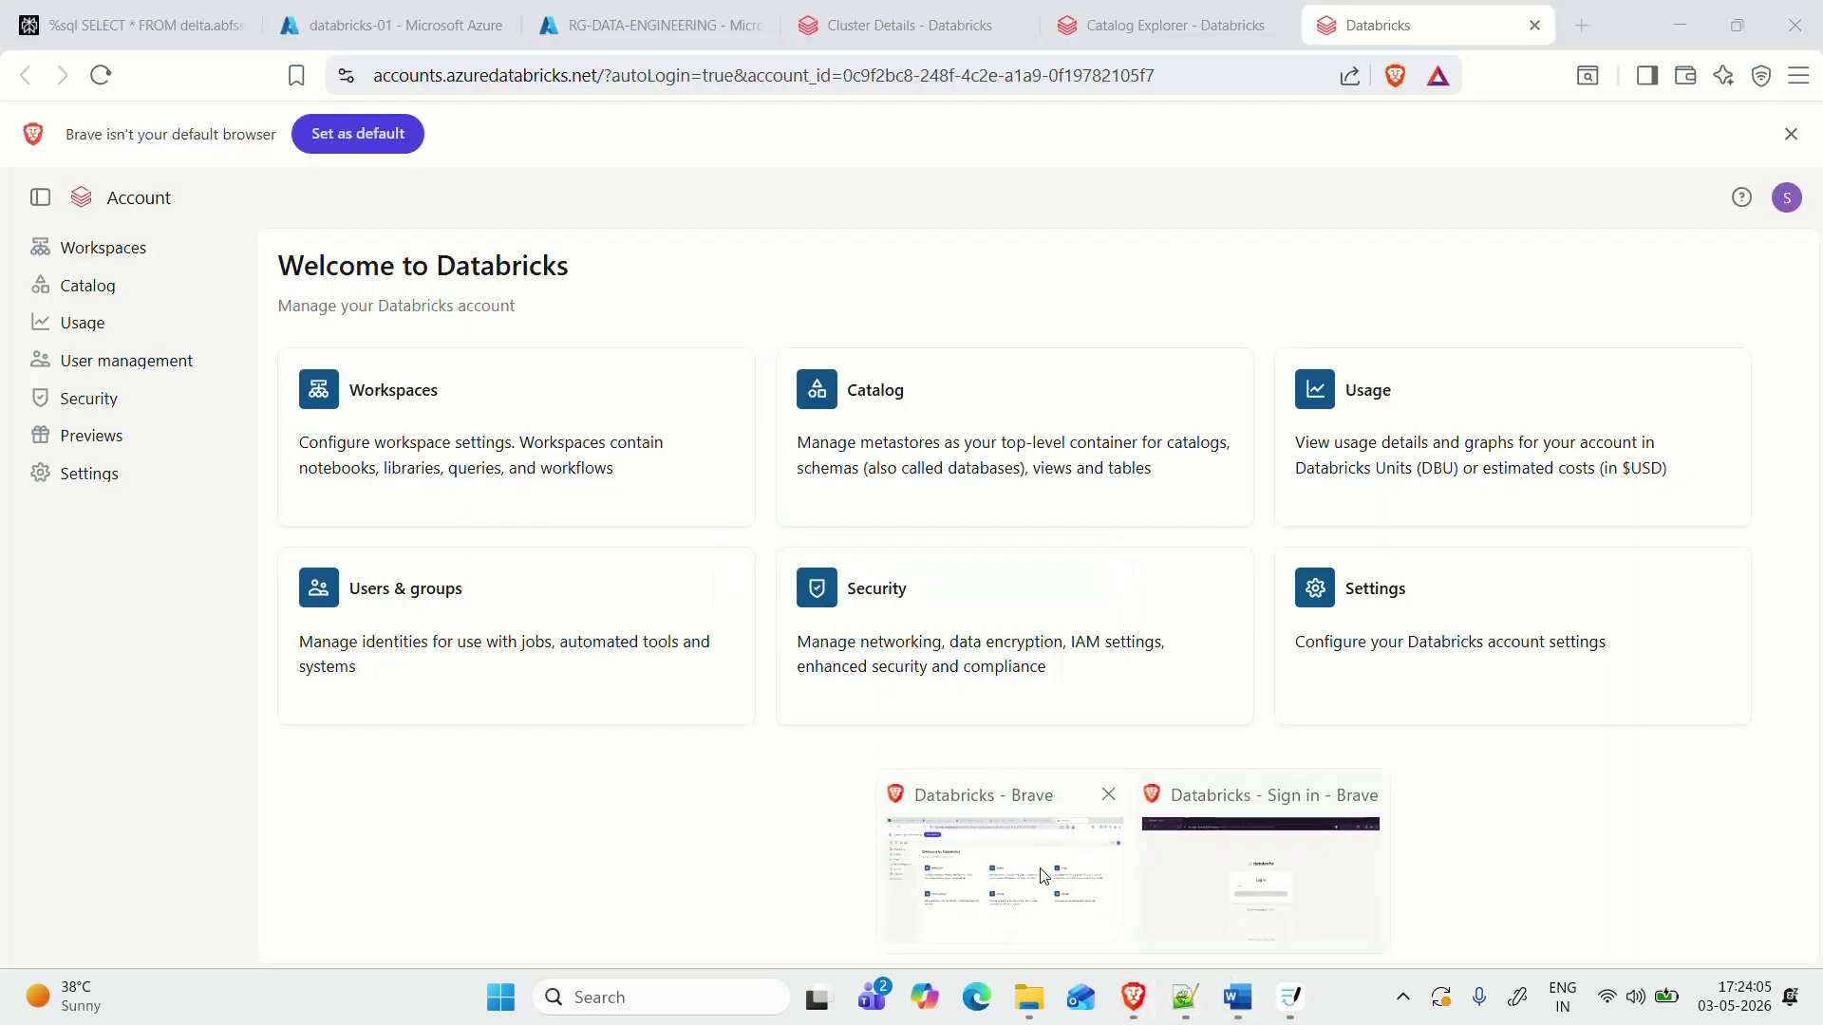
pyautogui.click(1043, 874)
pyautogui.click(389, 25)
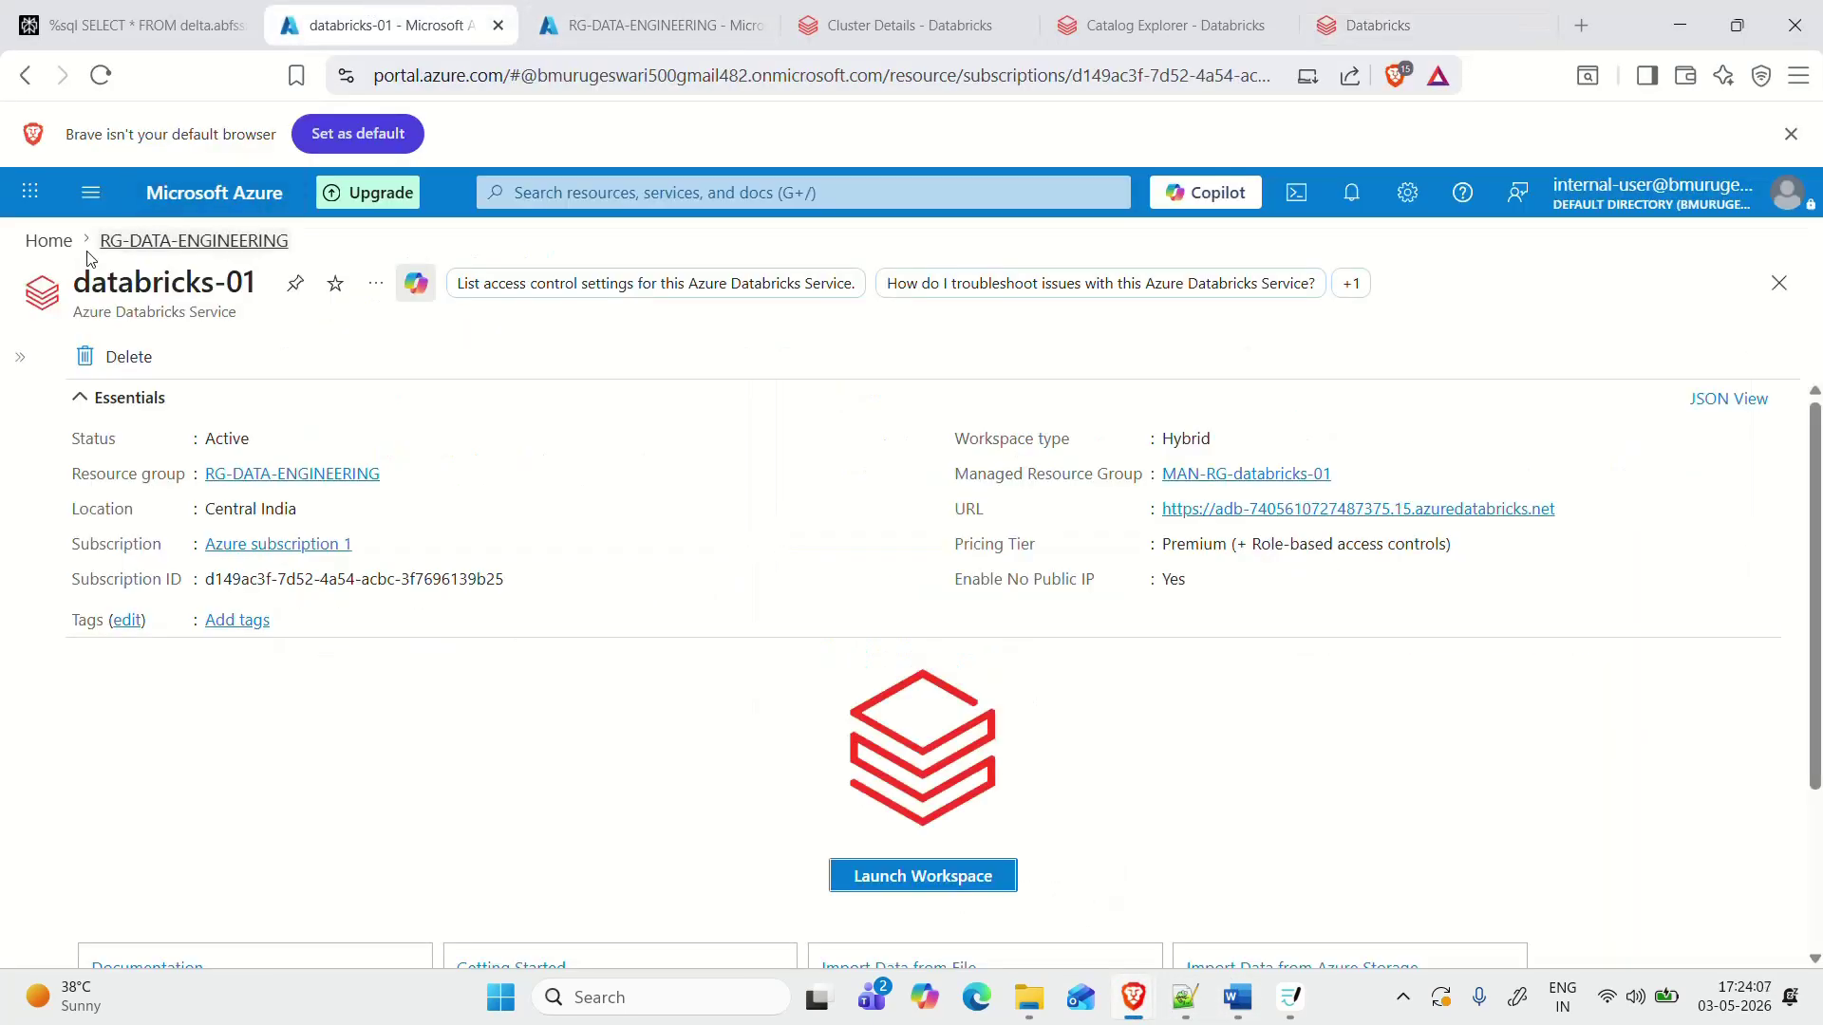
pyautogui.click(52, 239)
pyautogui.scroll(5, 176, 397)
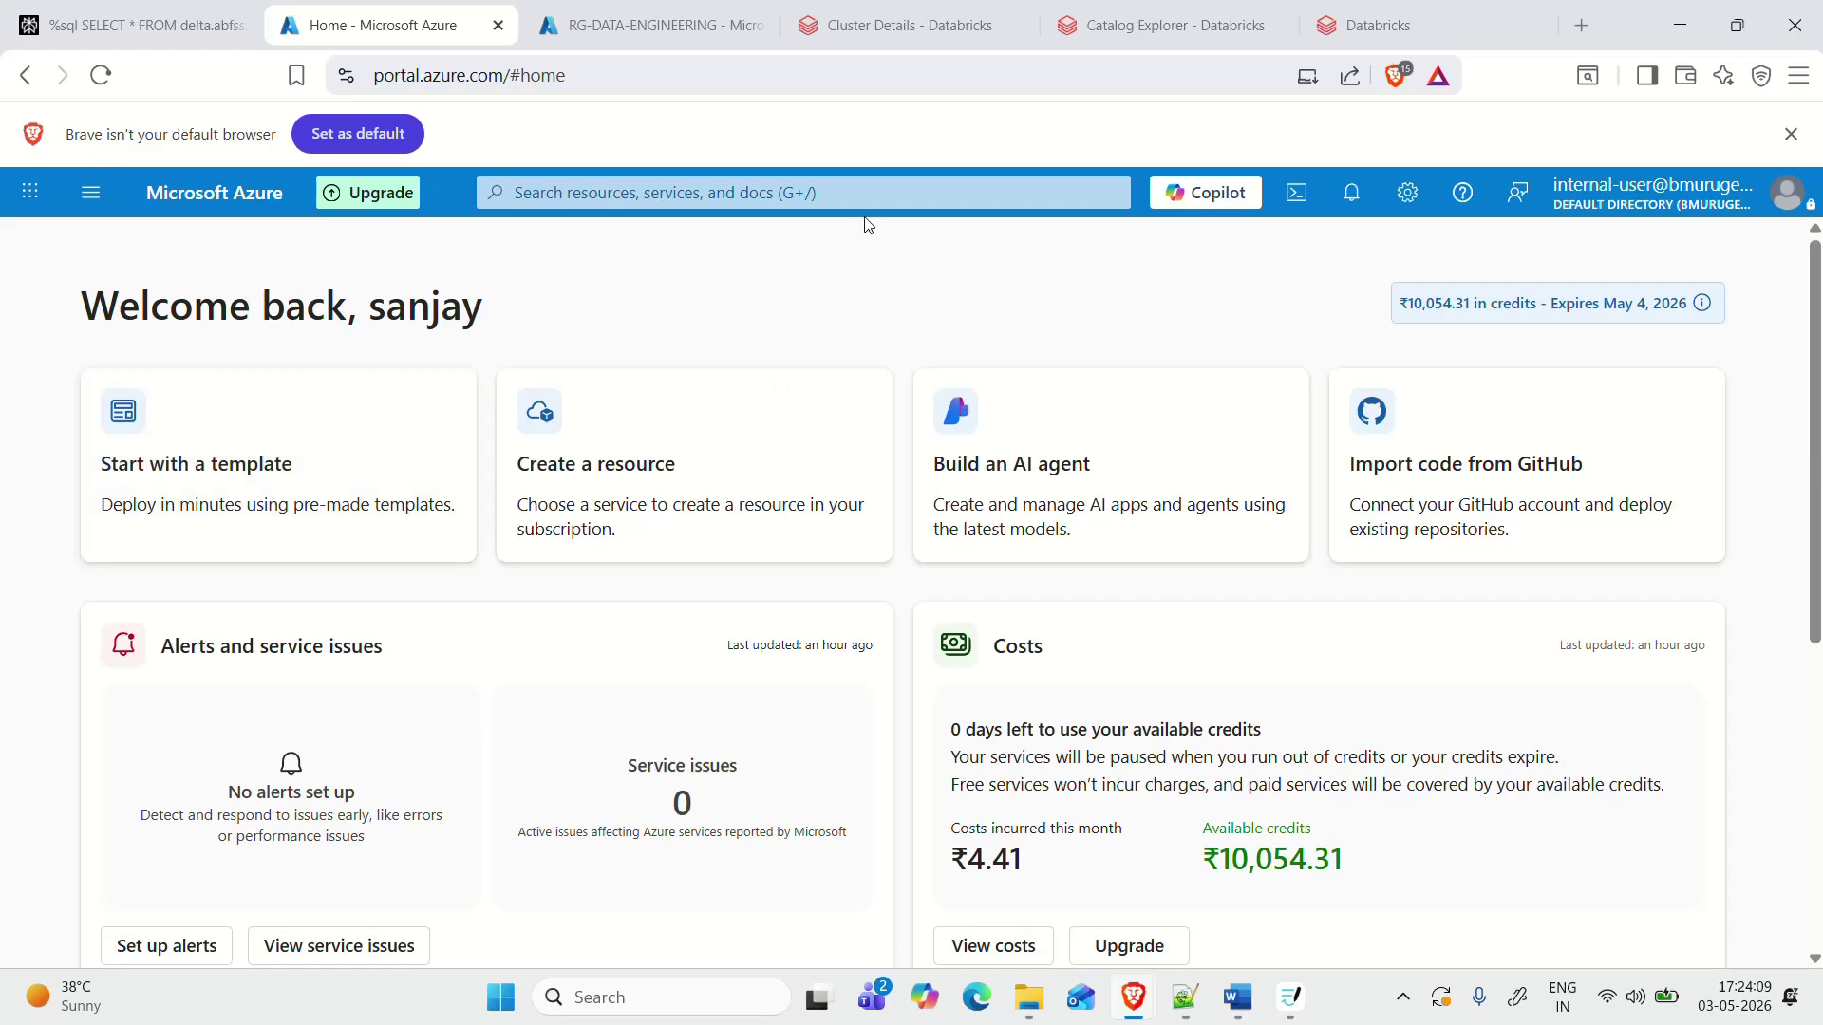
pyautogui.click(883, 193)
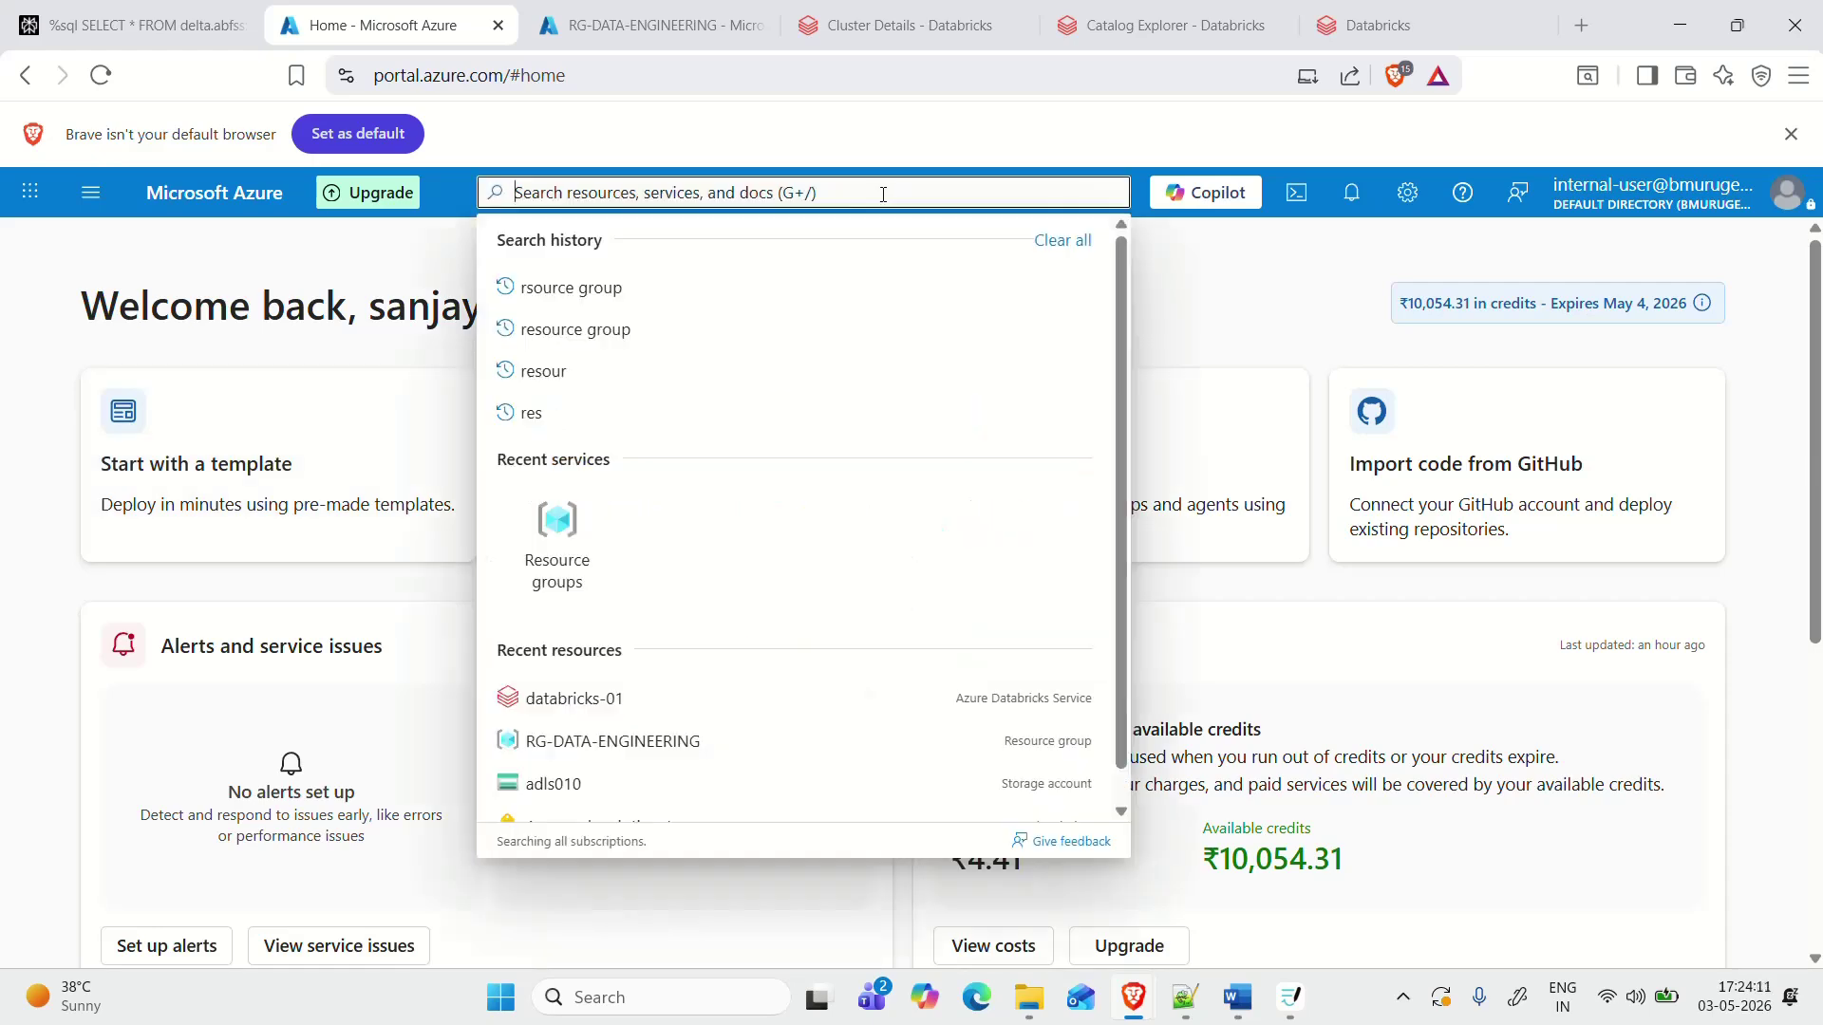
pyautogui.write('entra')
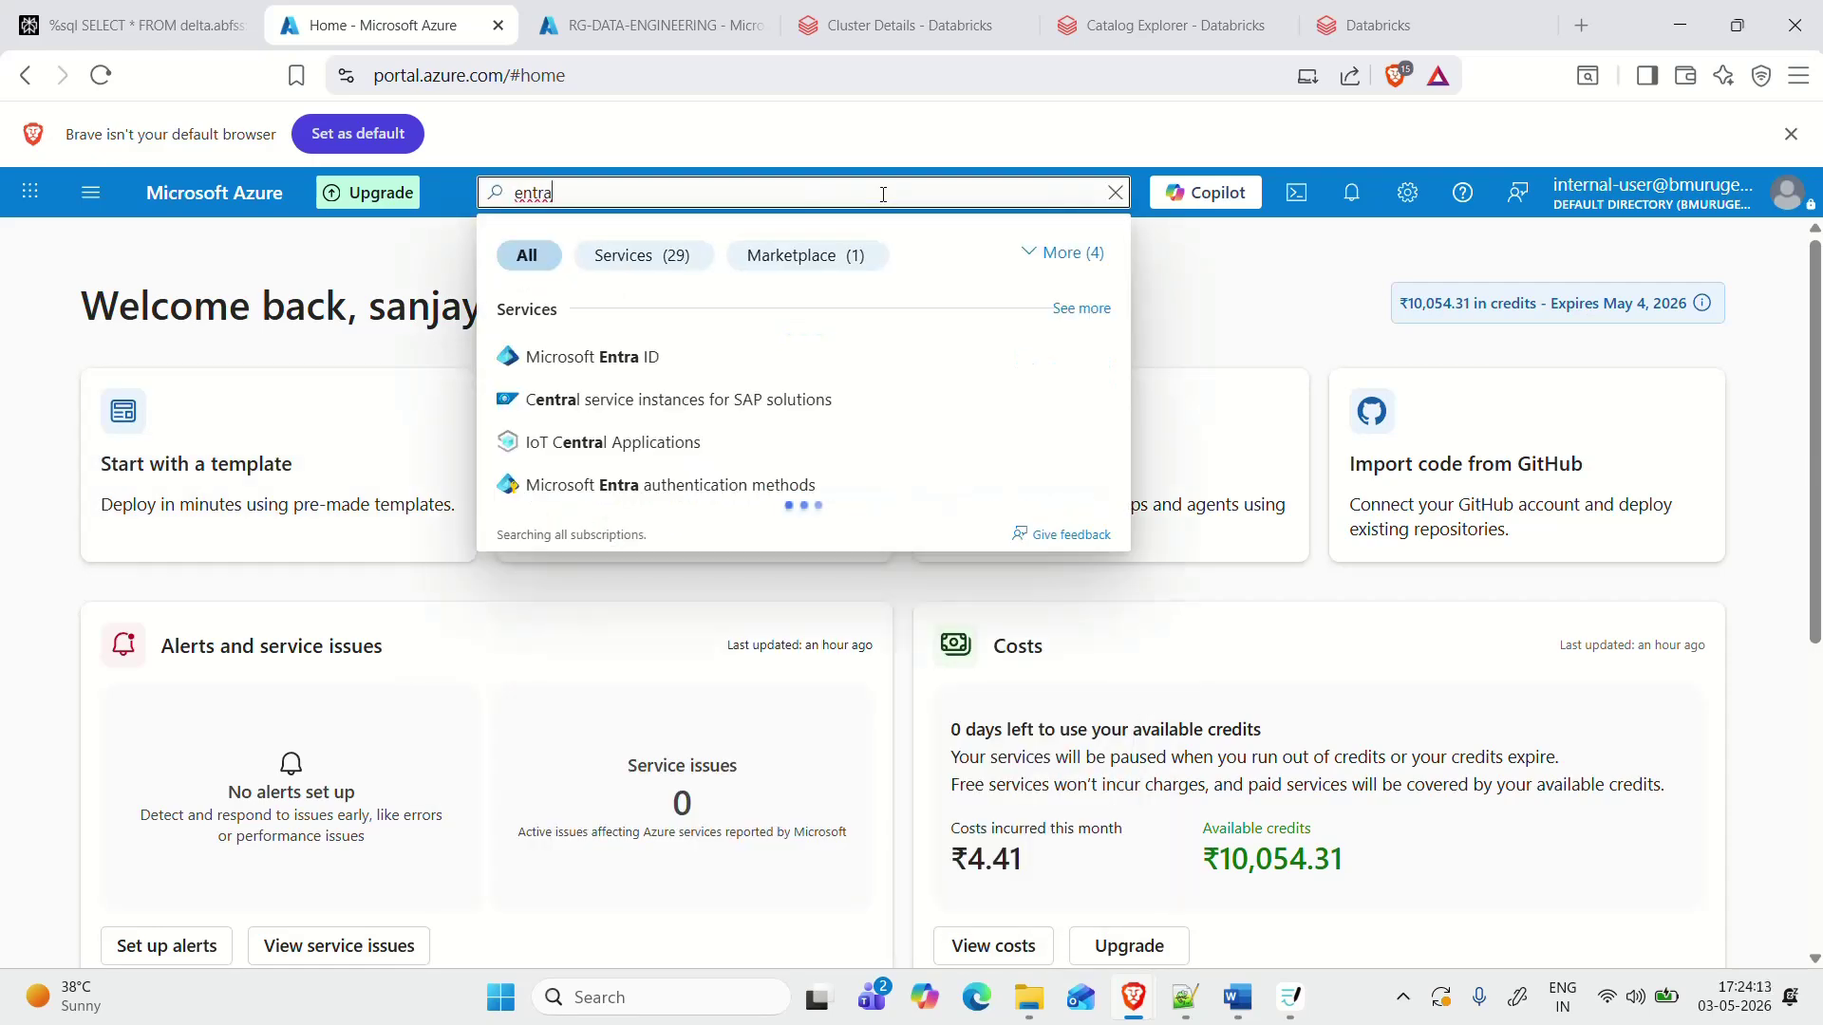
pyautogui.click(623, 362)
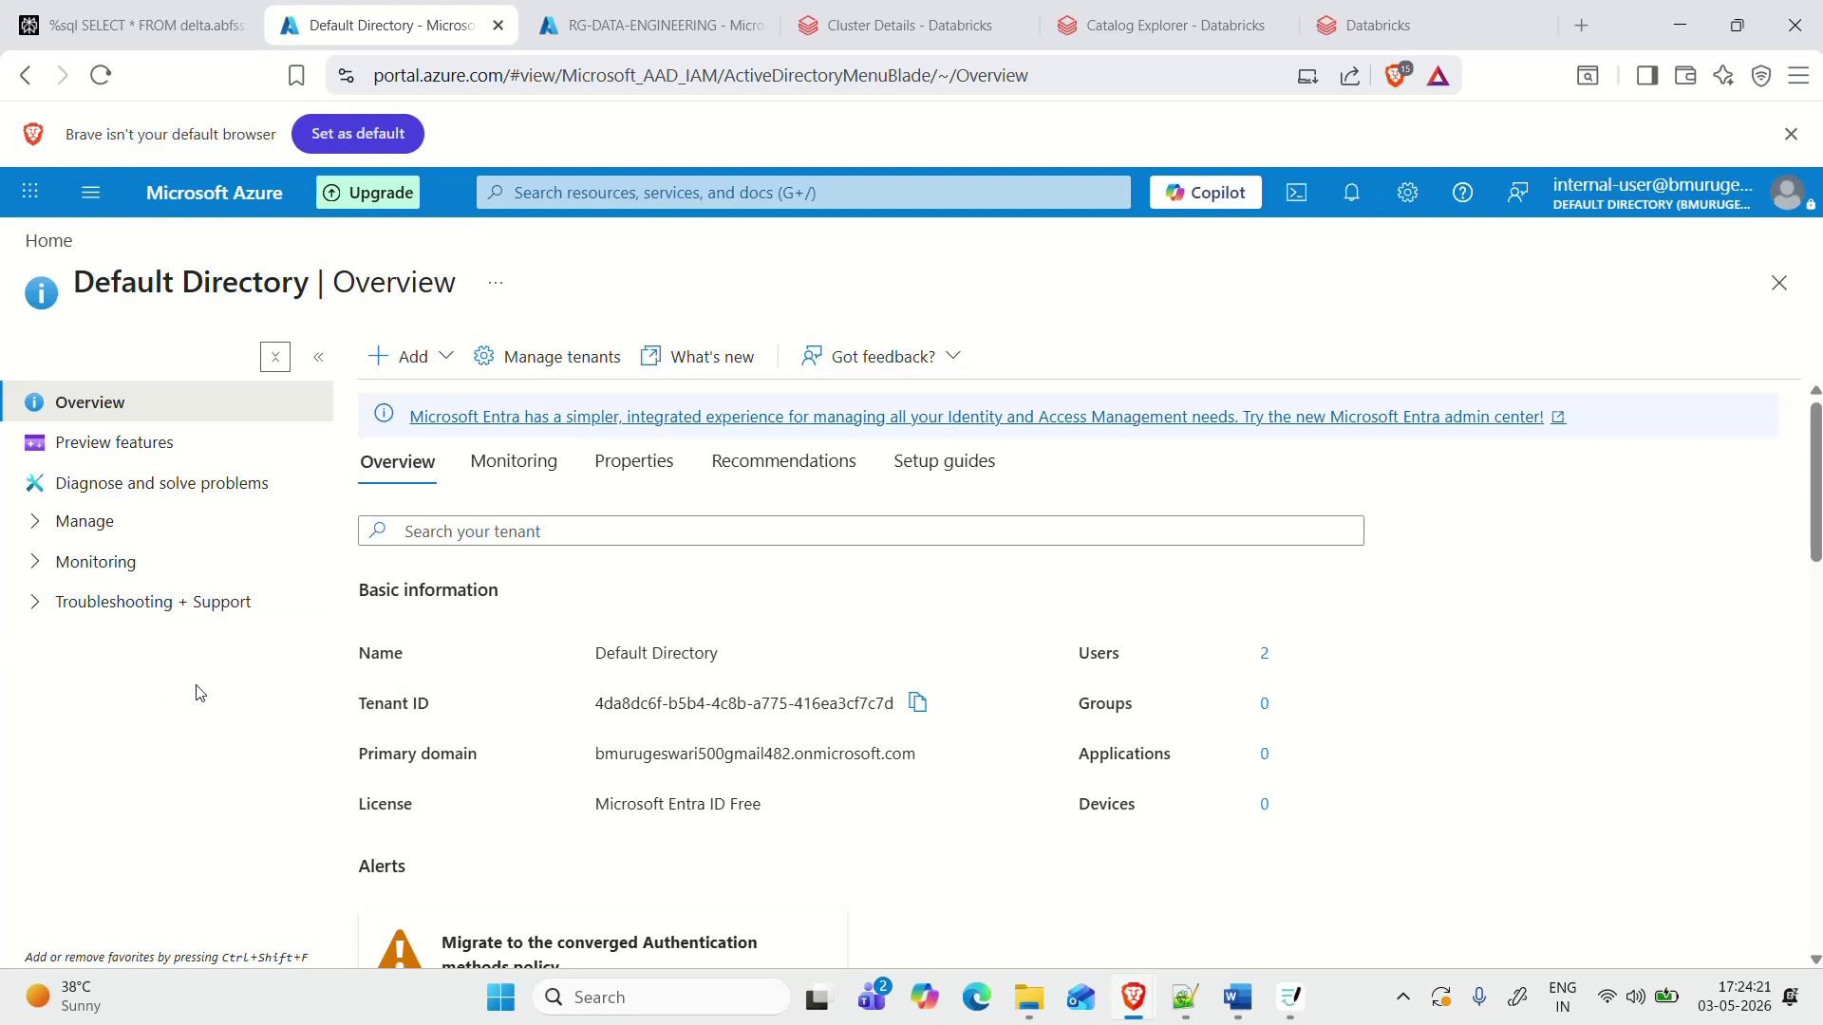
# Step: Expand the Default Directory's management options and open its list of users
pyautogui.scroll(-3, 574, 517)
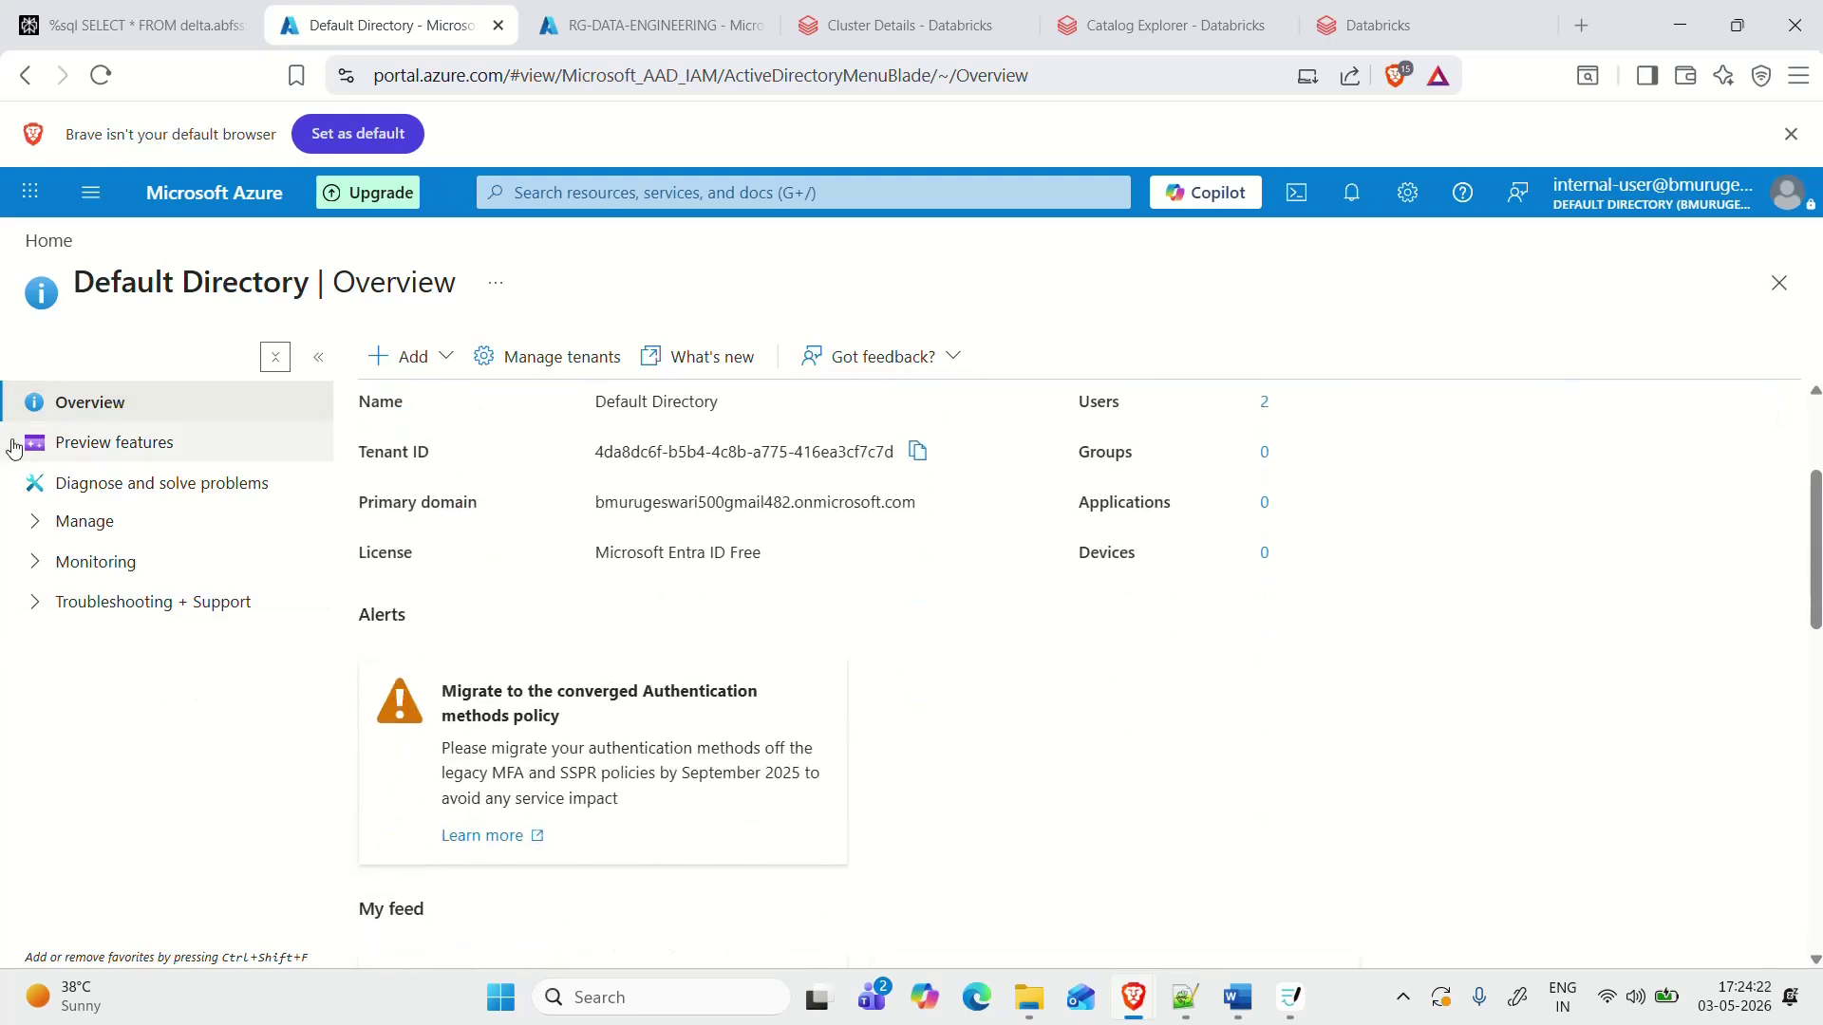
pyautogui.click(38, 524)
pyautogui.click(36, 522)
pyautogui.click(36, 522)
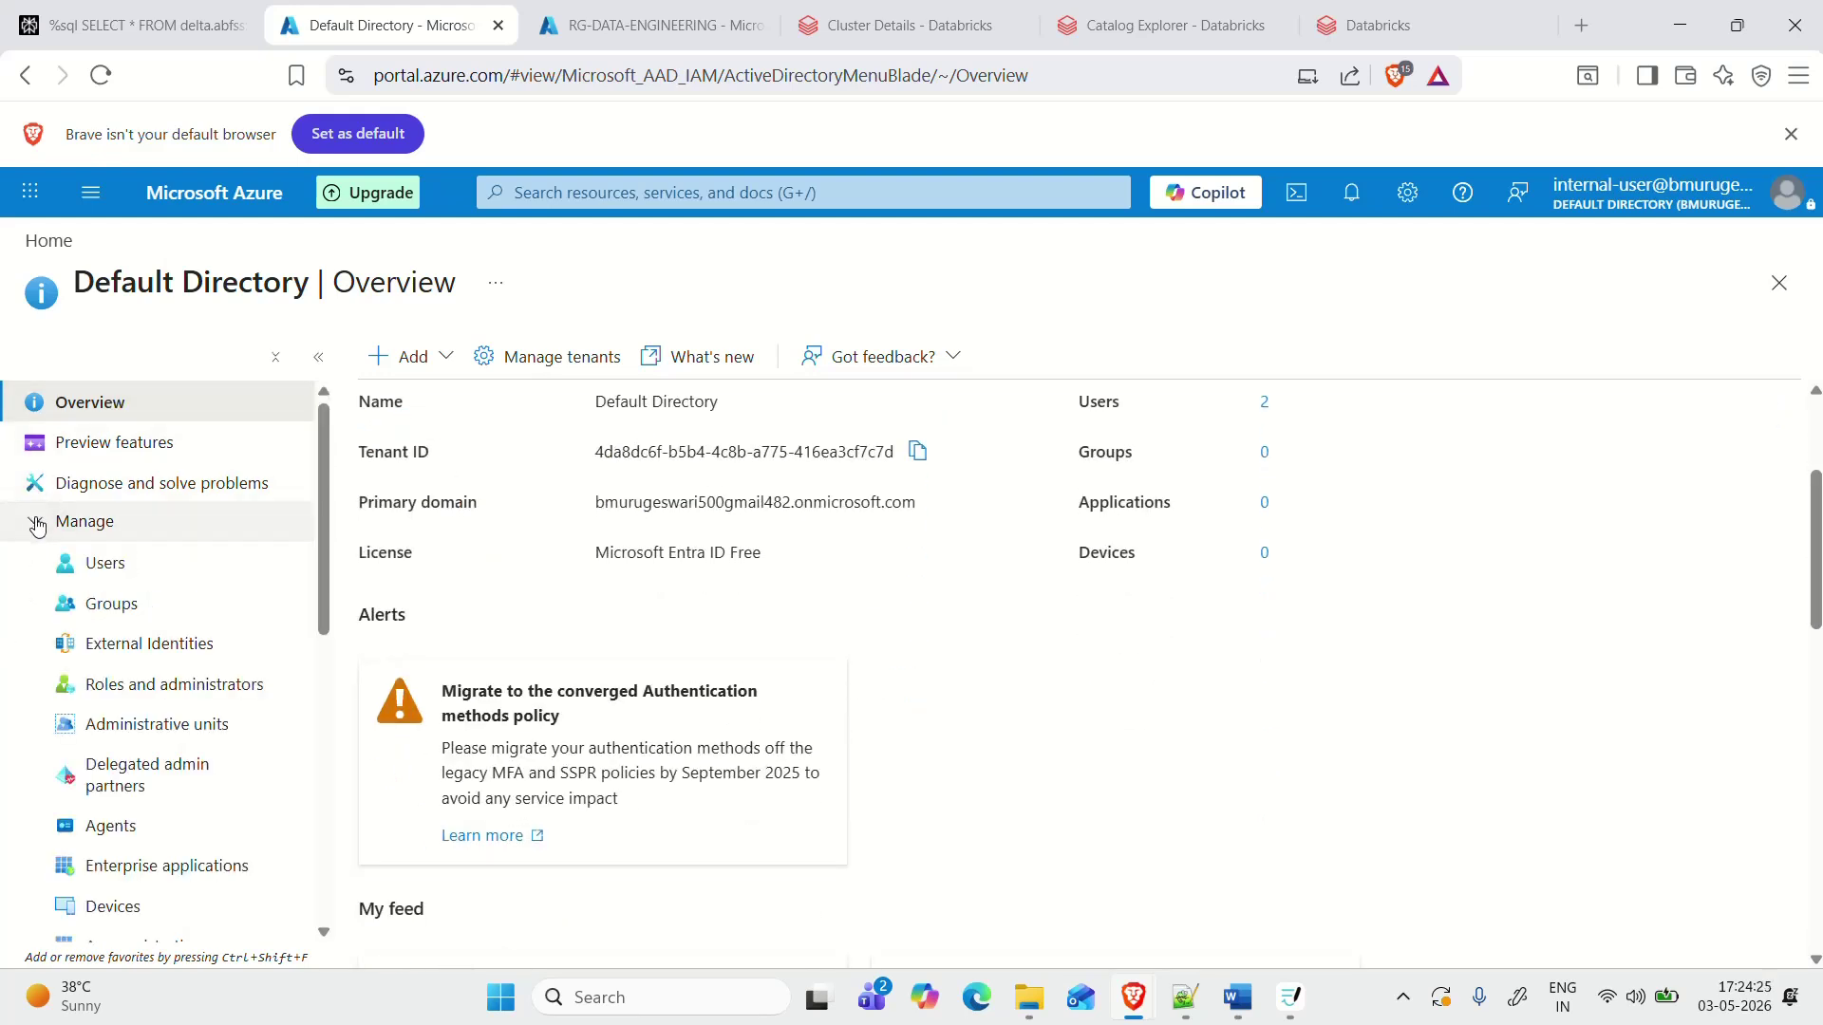
pyautogui.click(106, 570)
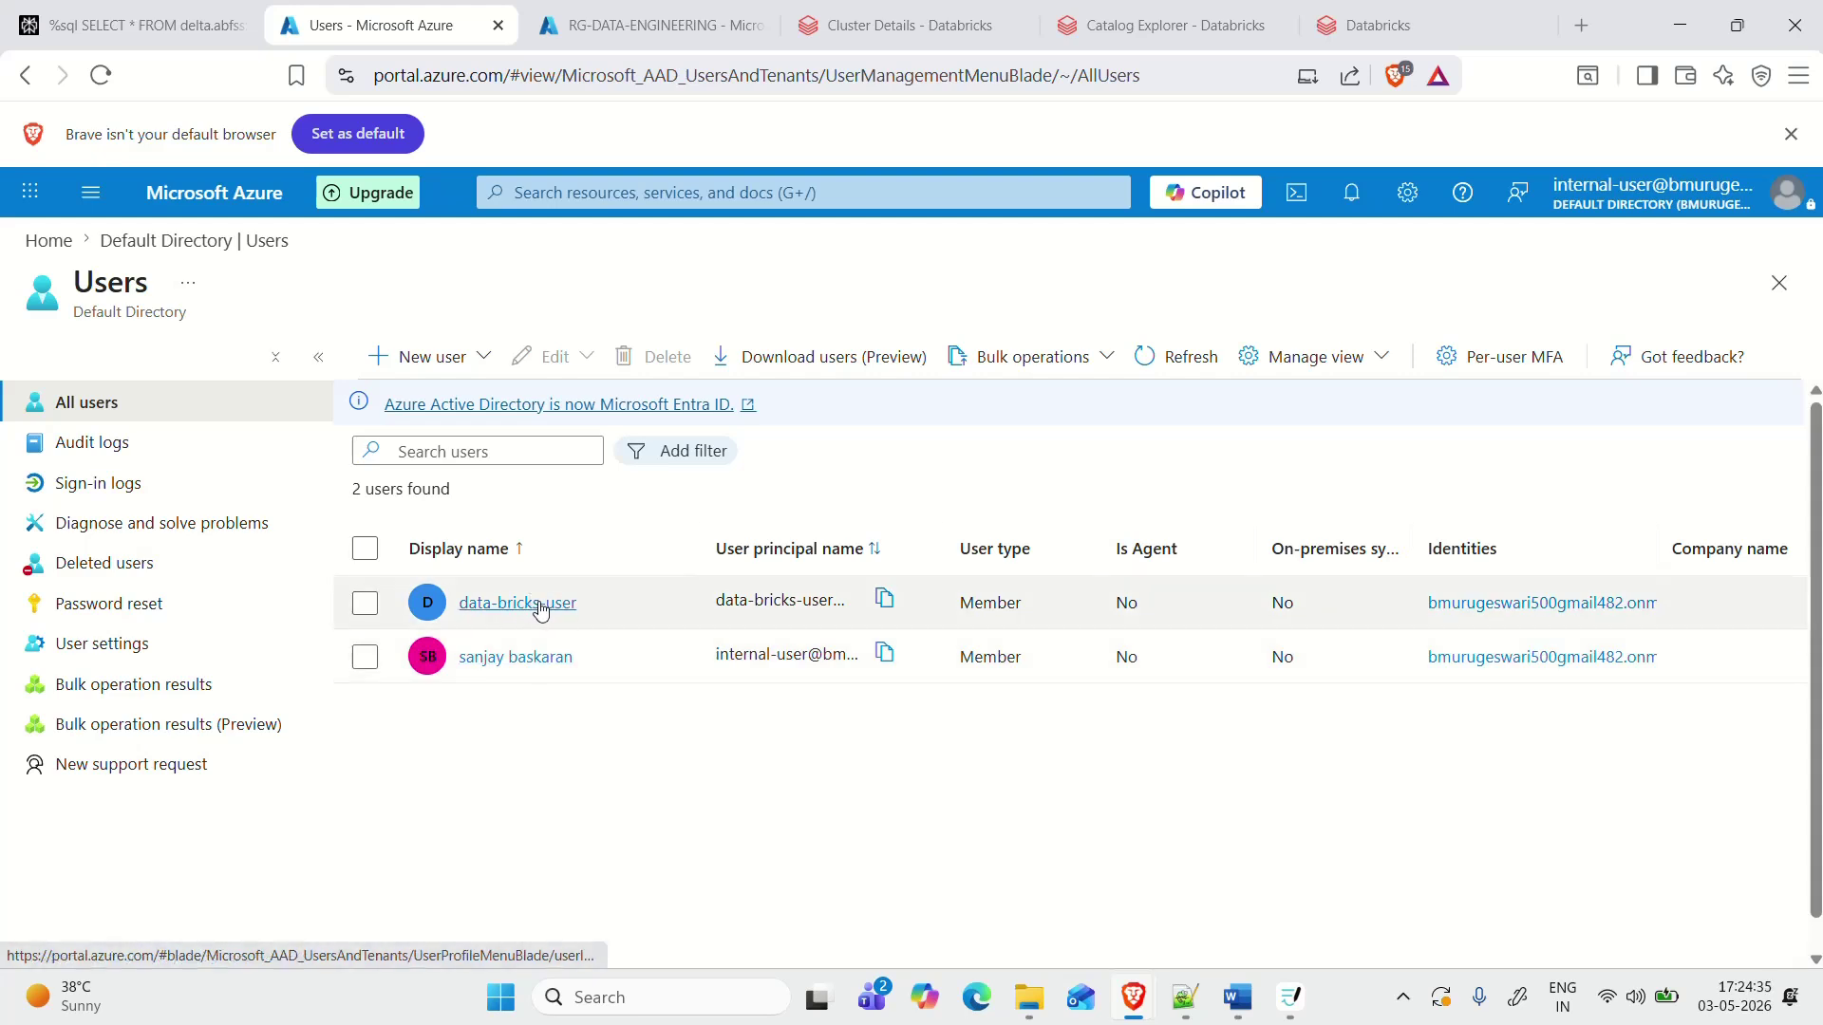
# Step: Open the internal user's profile and copy its user principal name
pyautogui.click(547, 666)
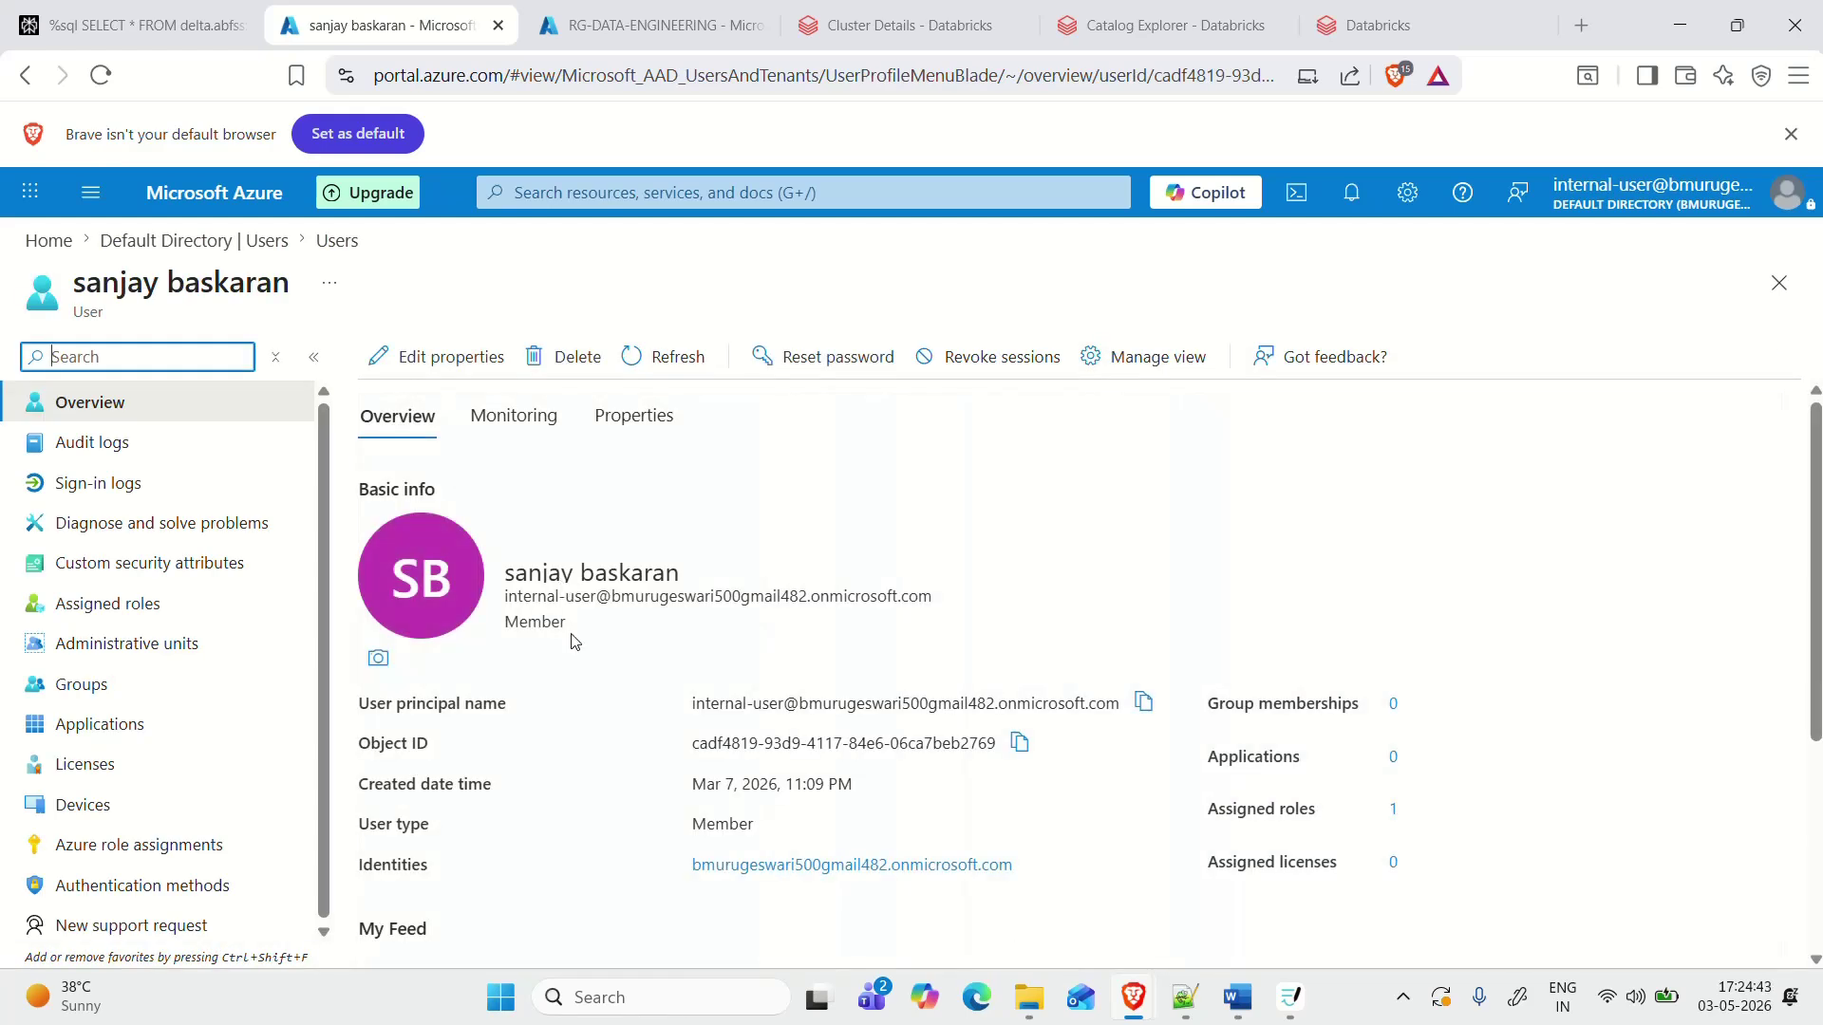
pyautogui.scroll(-1, 575, 638)
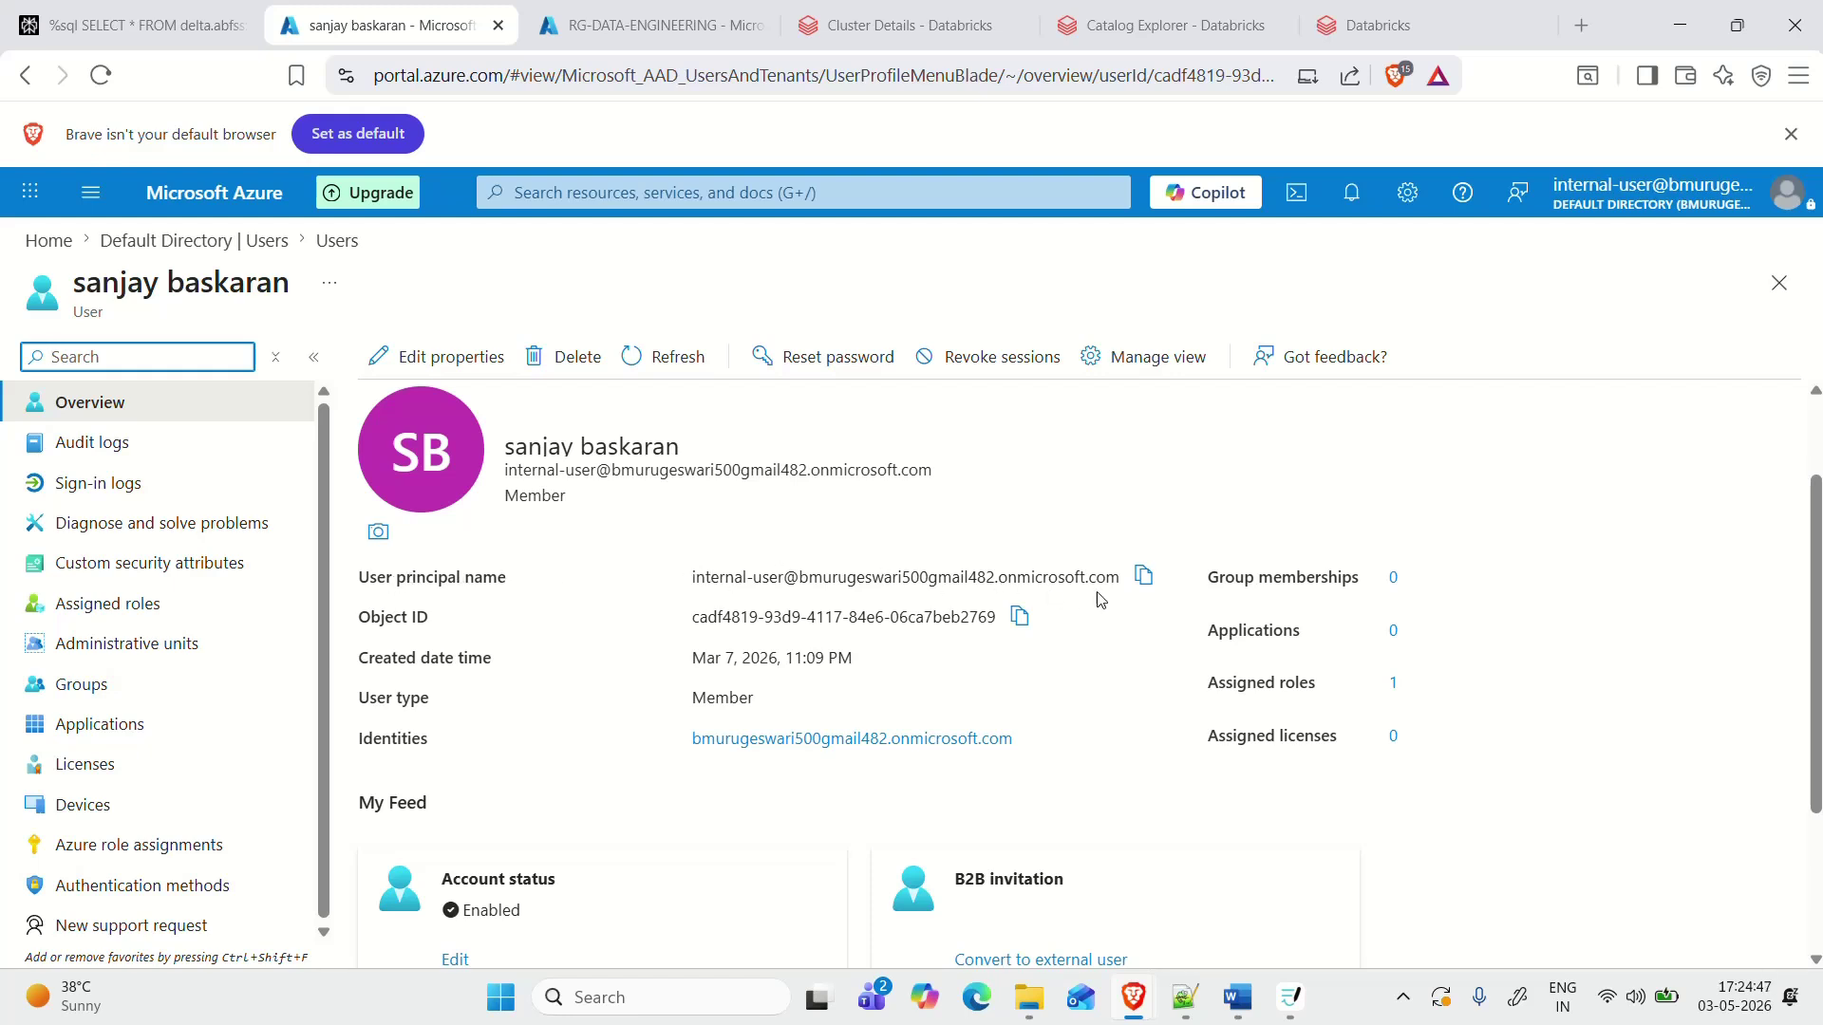
pyautogui.click(1144, 577)
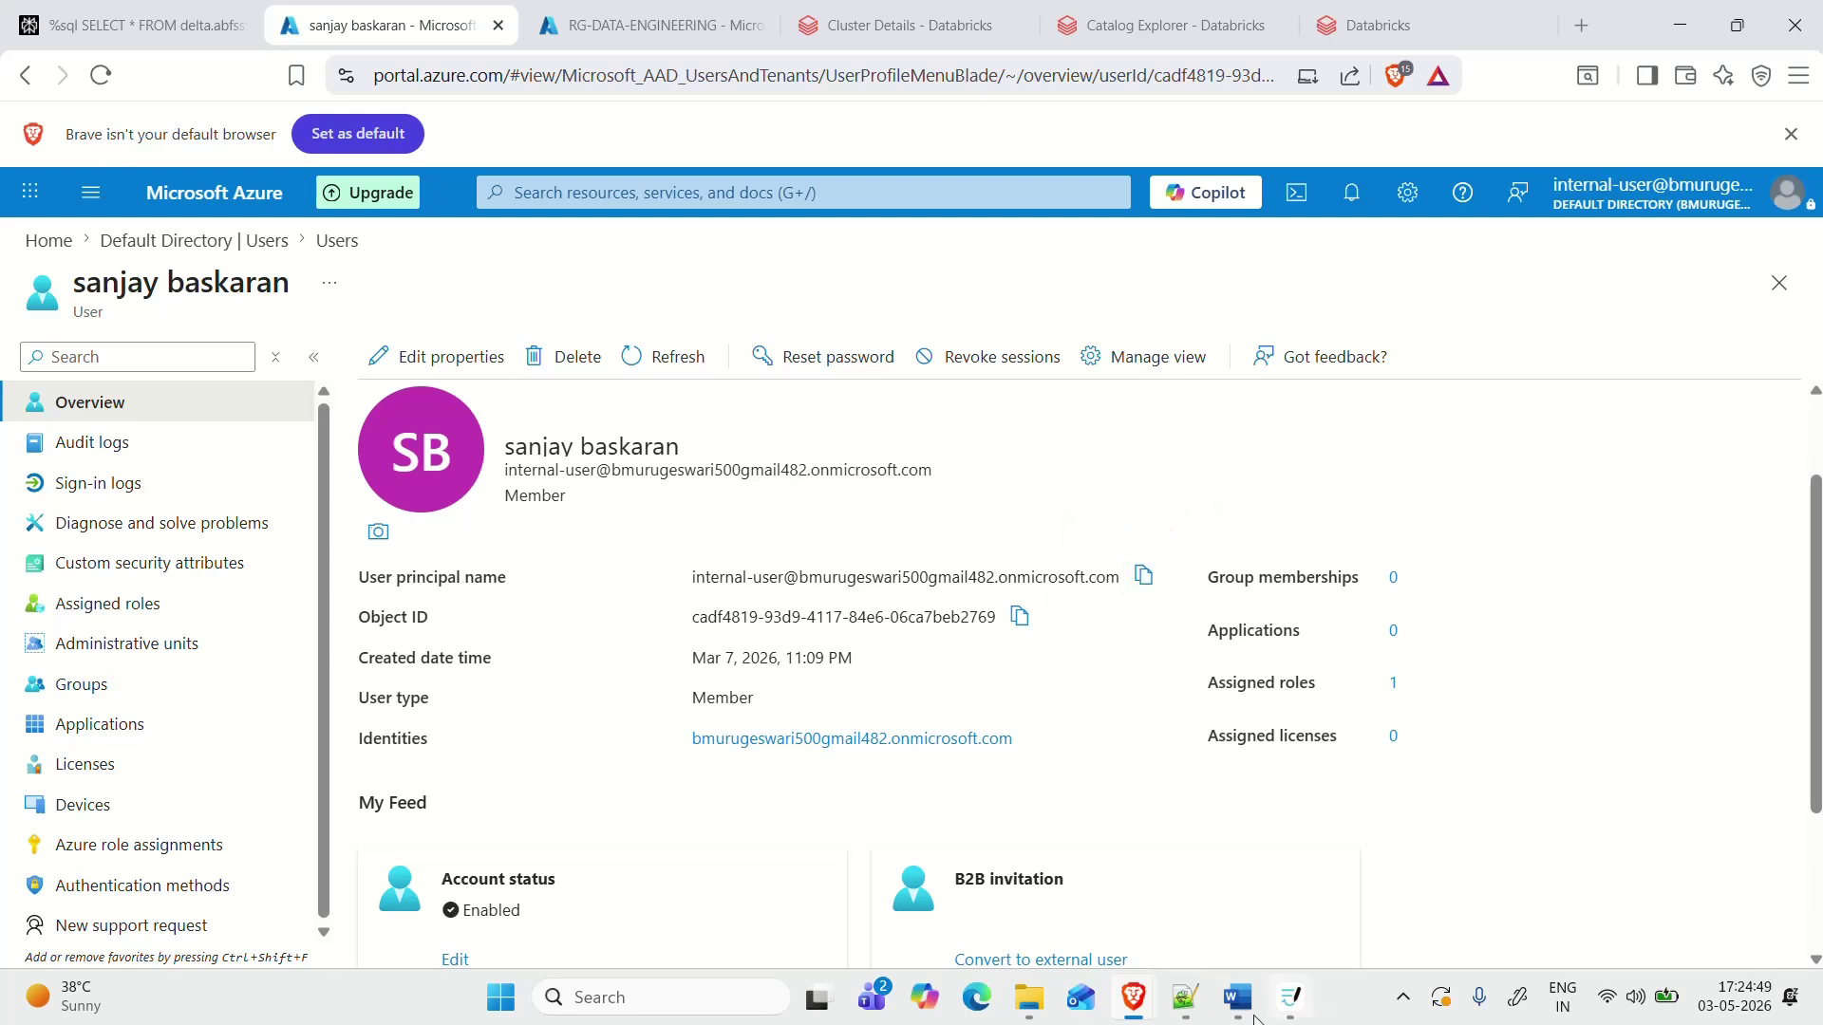
# Step: Return to the private window and continue the Databricks login with the copied user principal name as the e-mail
pyautogui.moveTo(1136, 999)
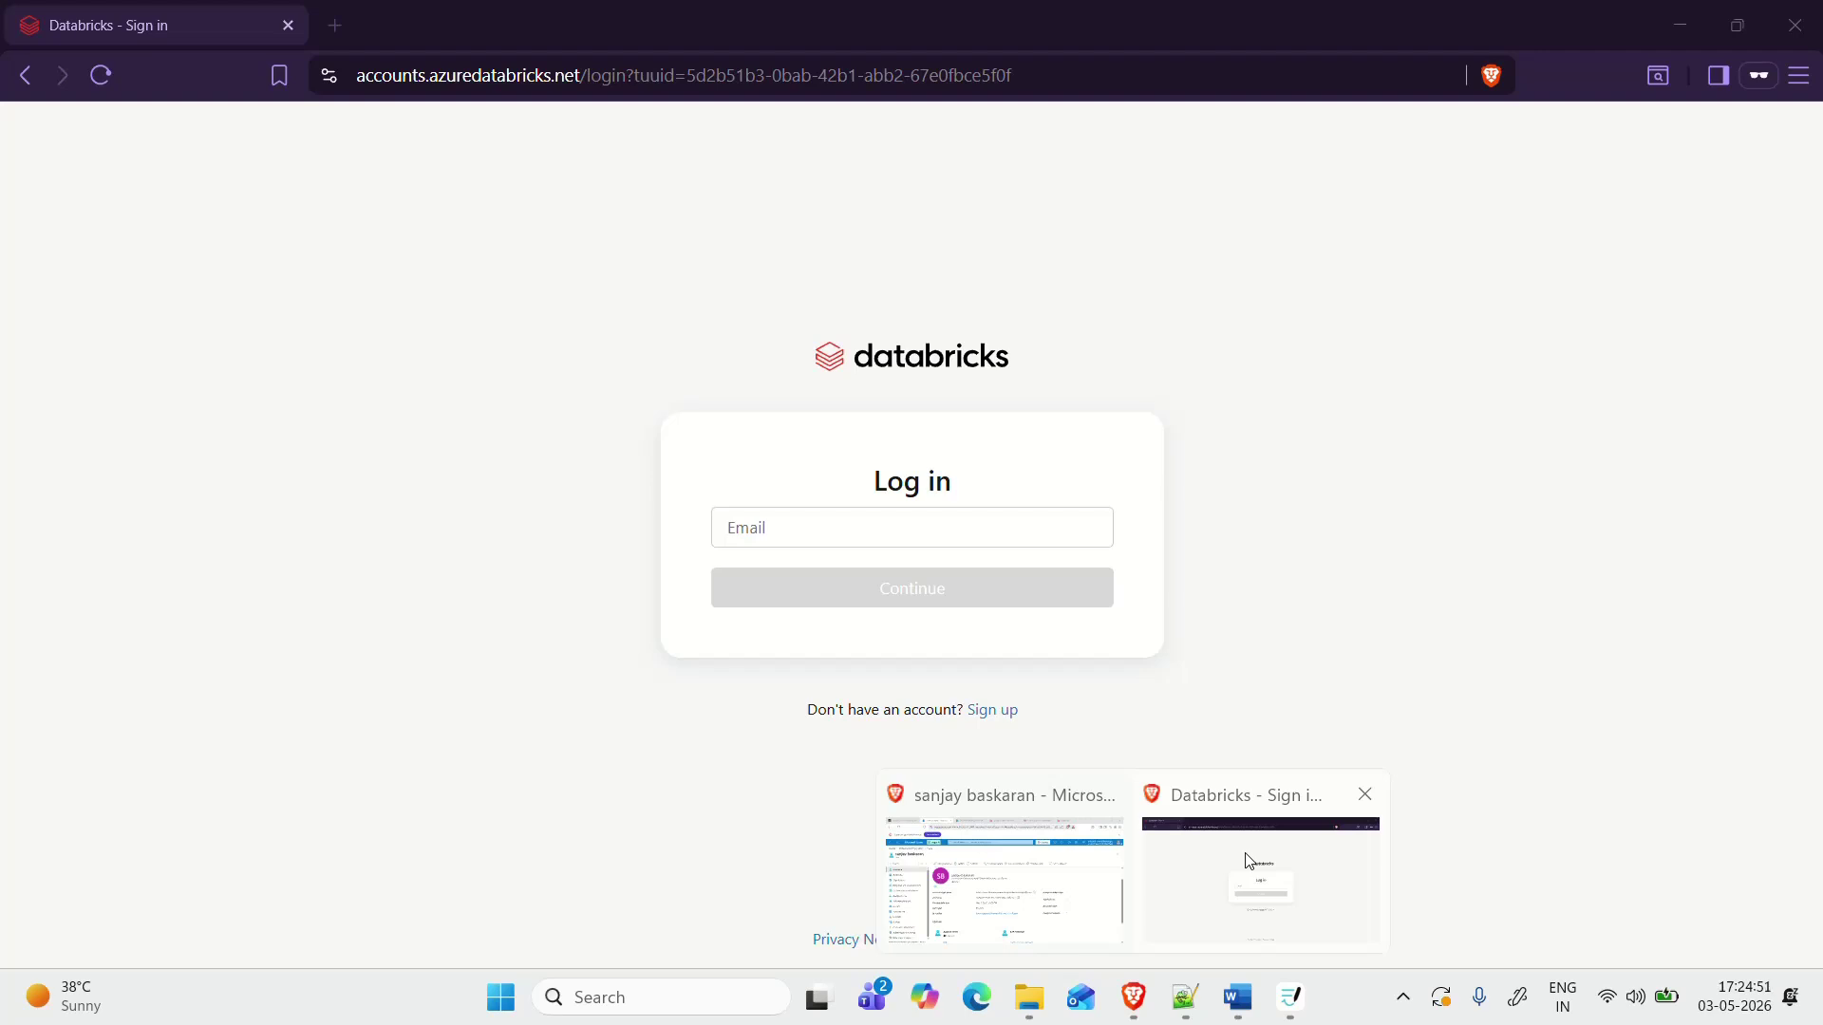
pyautogui.click(1247, 860)
pyautogui.click(931, 530)
pyautogui.hotkey('ctrl', 'v')
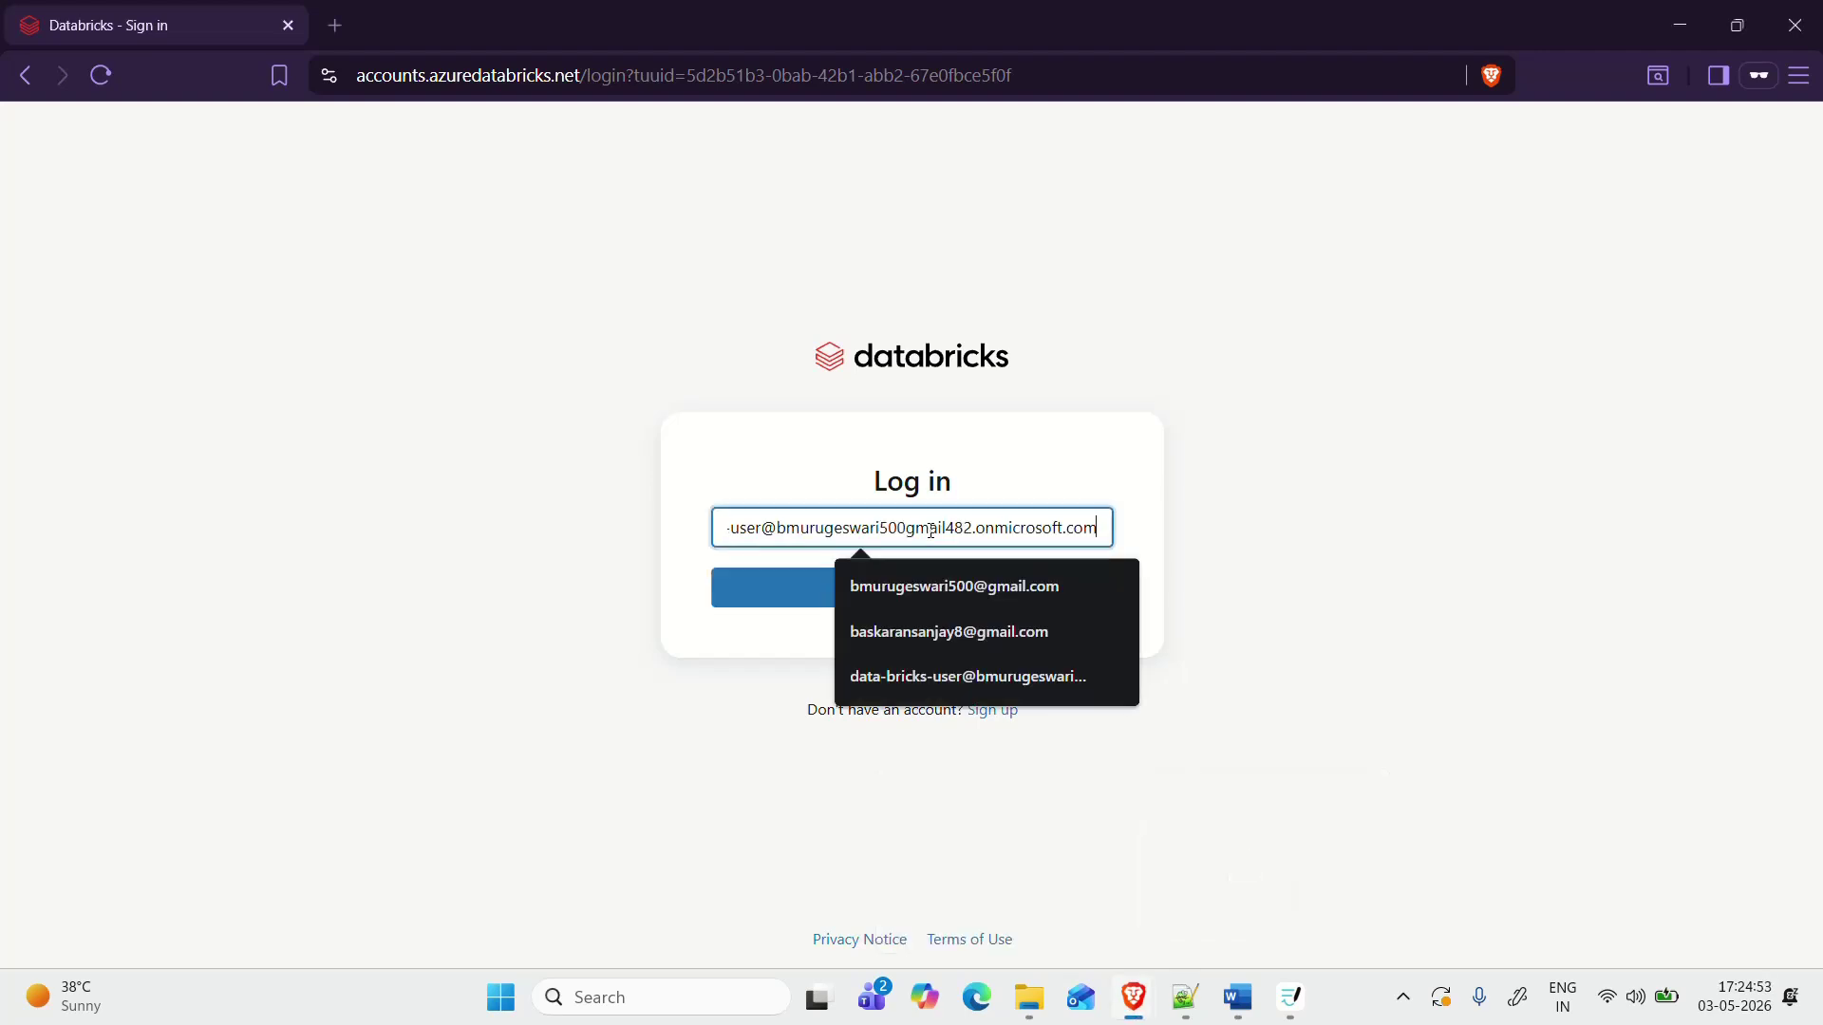
pyautogui.click(930, 608)
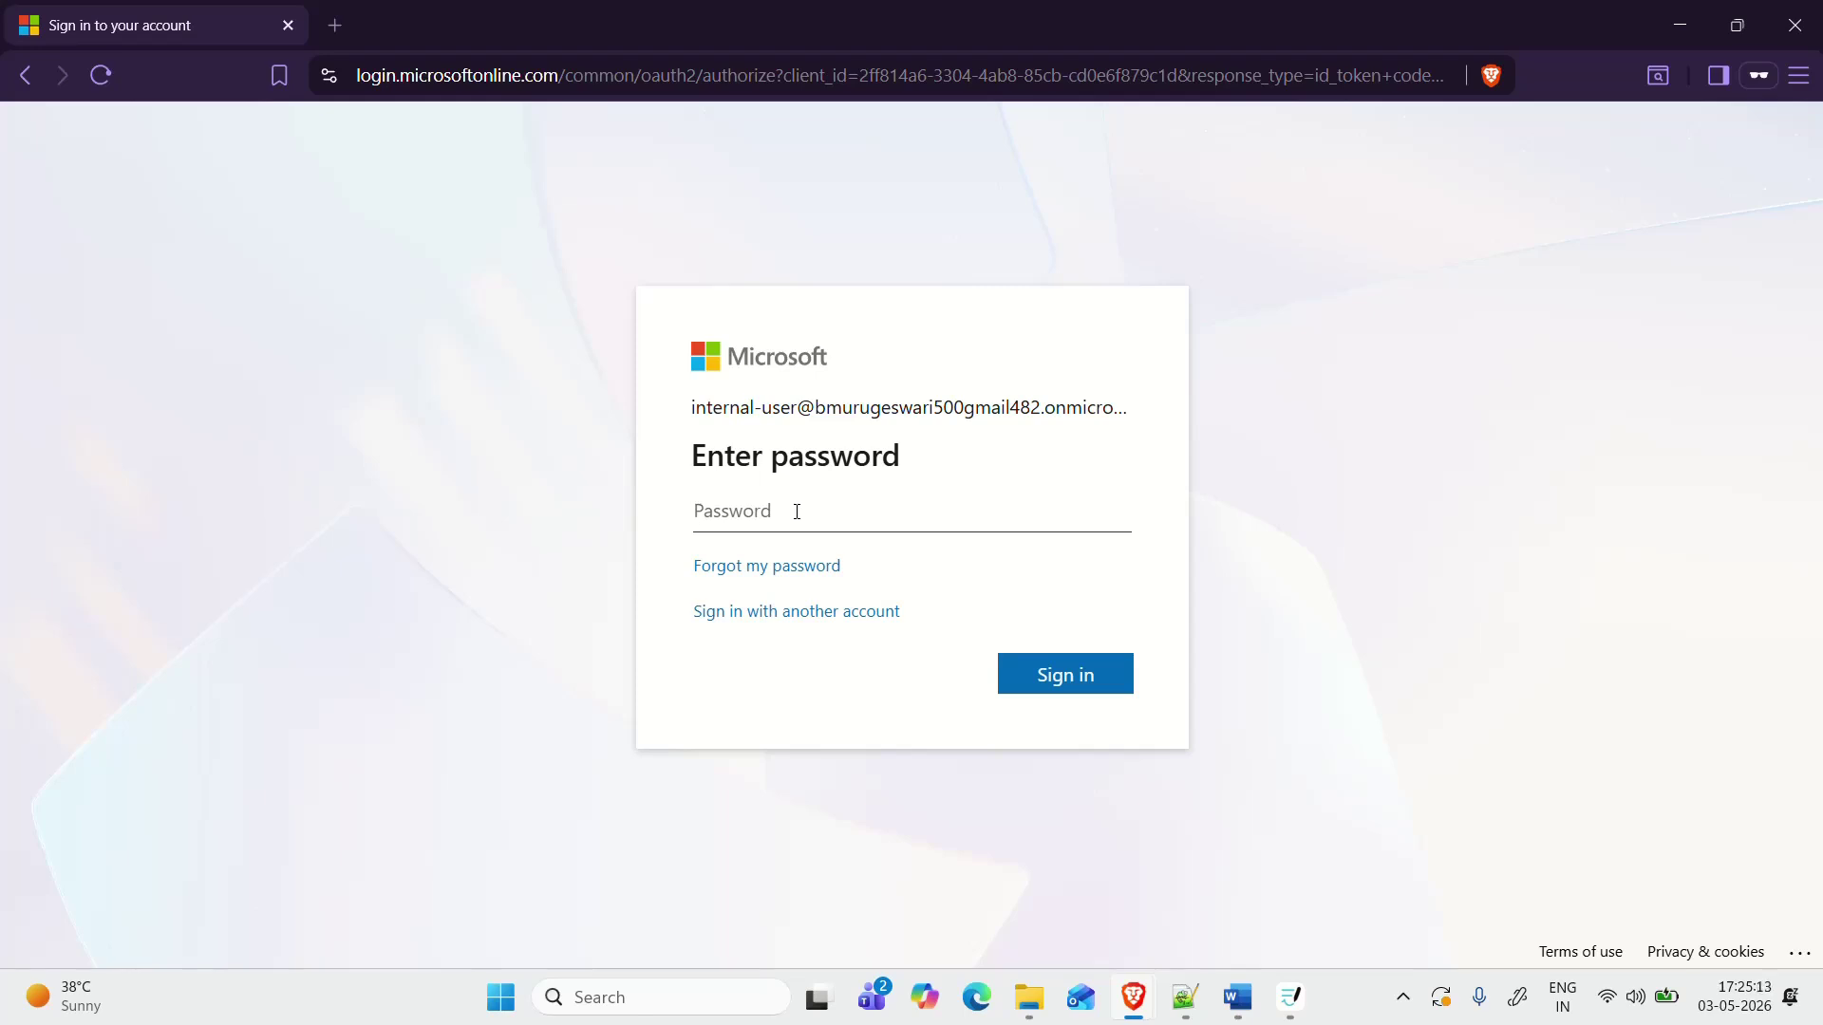
# Step: Enter the Microsoft account password, sign in to the Databricks account console and choose to stay signed in
pyautogui.write('••••••')
pyautogui.press('BackSpace')
pyautogui.press('BackSpace')
pyautogui.press('BackSpace')
pyautogui.press('BackSpace')
pyautogui.press('BackSpace')
pyautogui.press('BackSpace')
pyautogui.write('•••••••••••••')
pyautogui.press('Return')
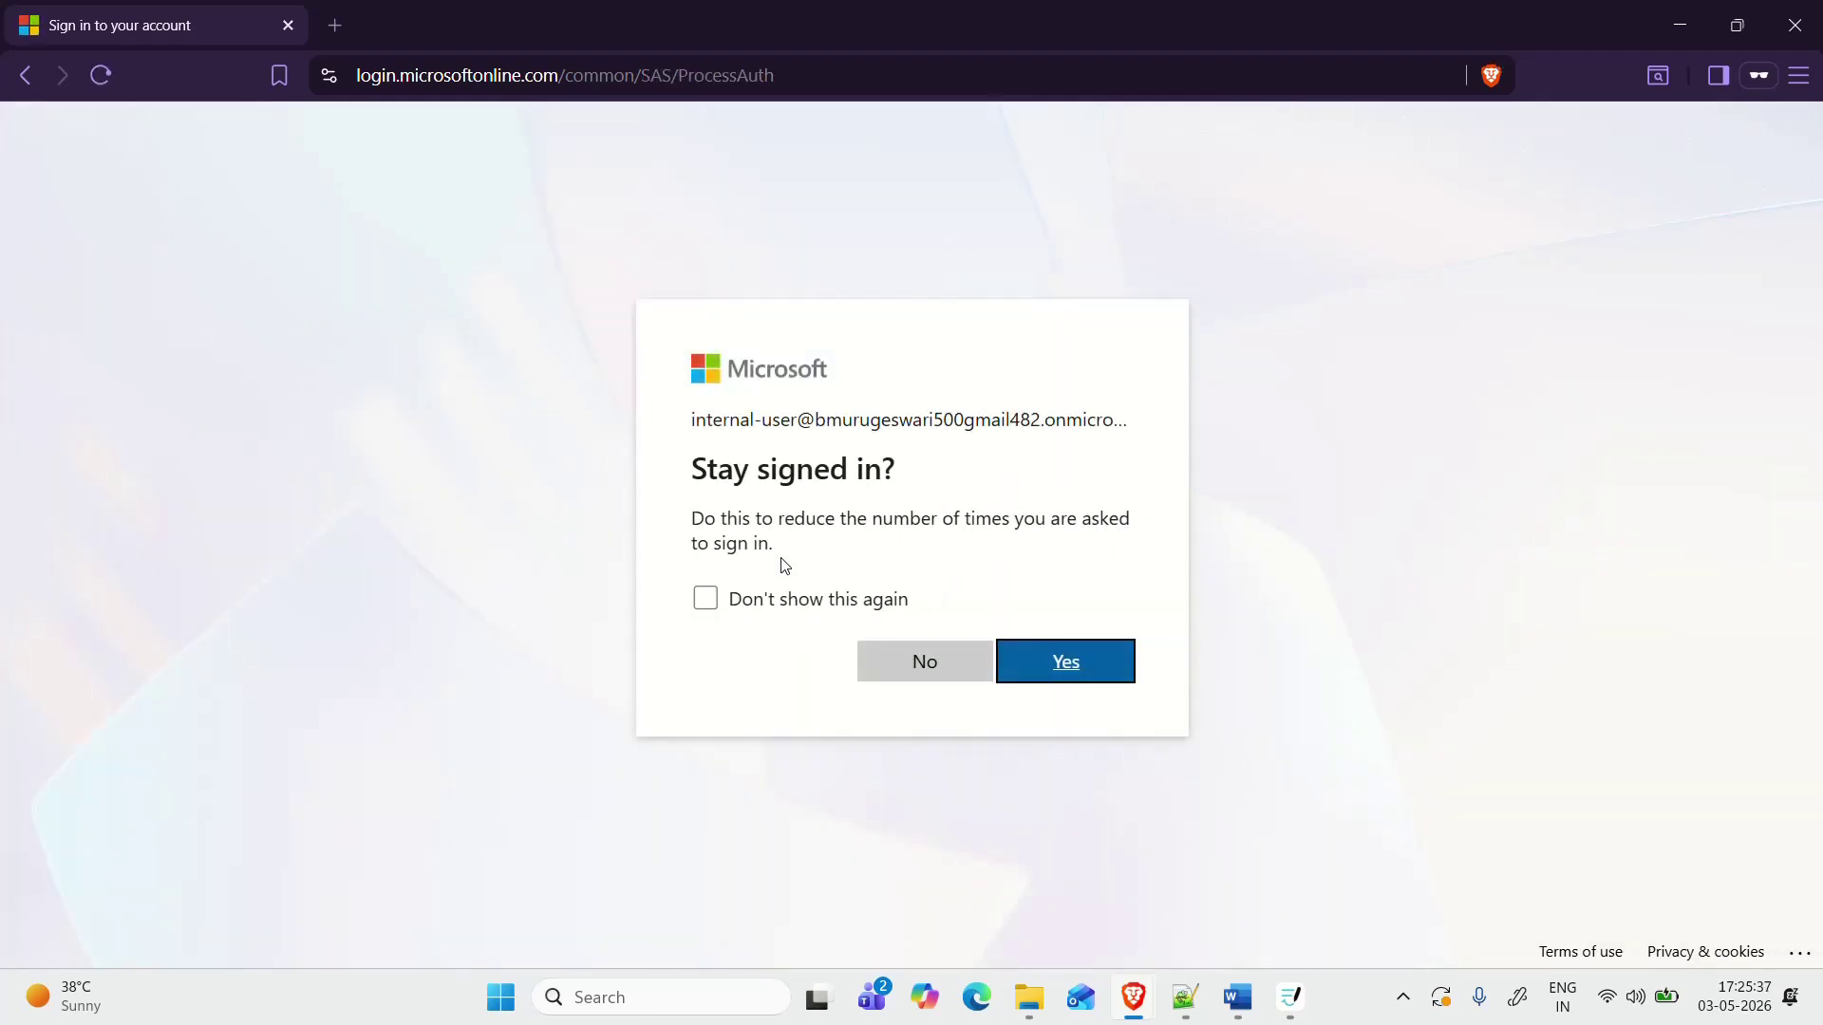
pyautogui.click(1070, 659)
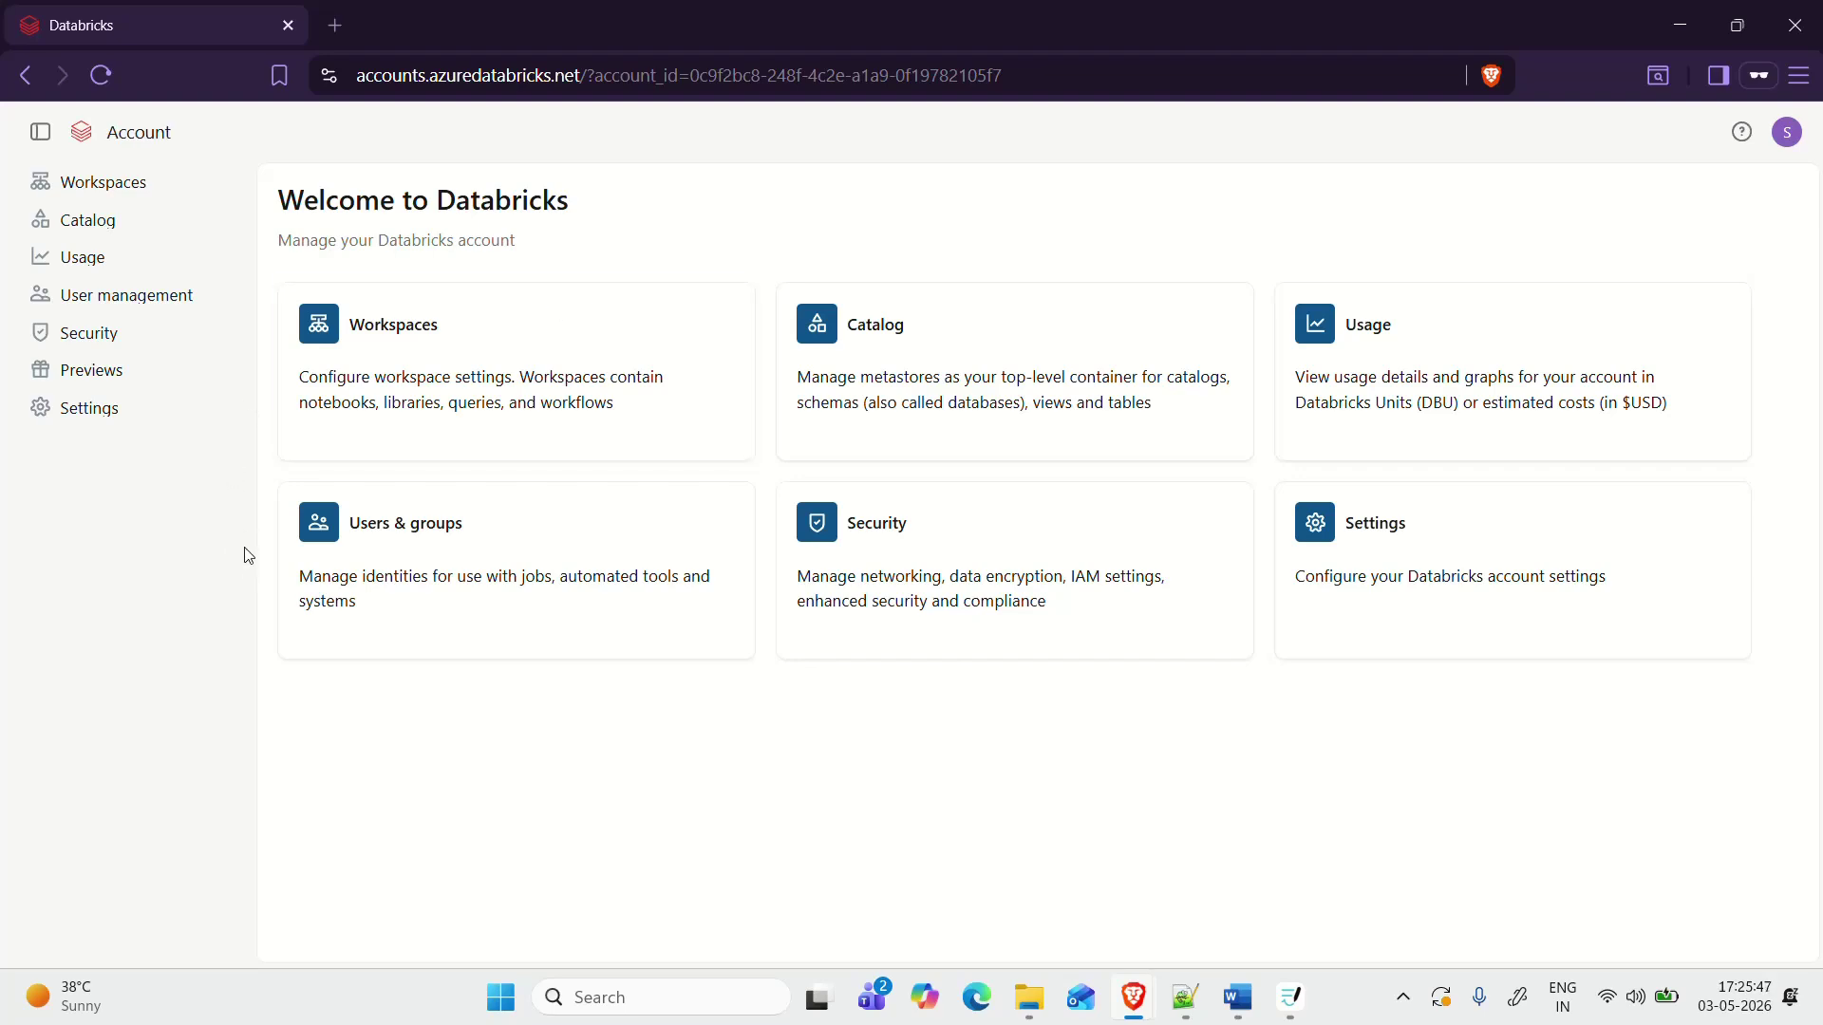
# Step: Return to the regular browser window and open account management from the databricks-01 workspace
pyautogui.click(1738, 25)
pyautogui.click(1659, 24)
pyautogui.click(1168, 25)
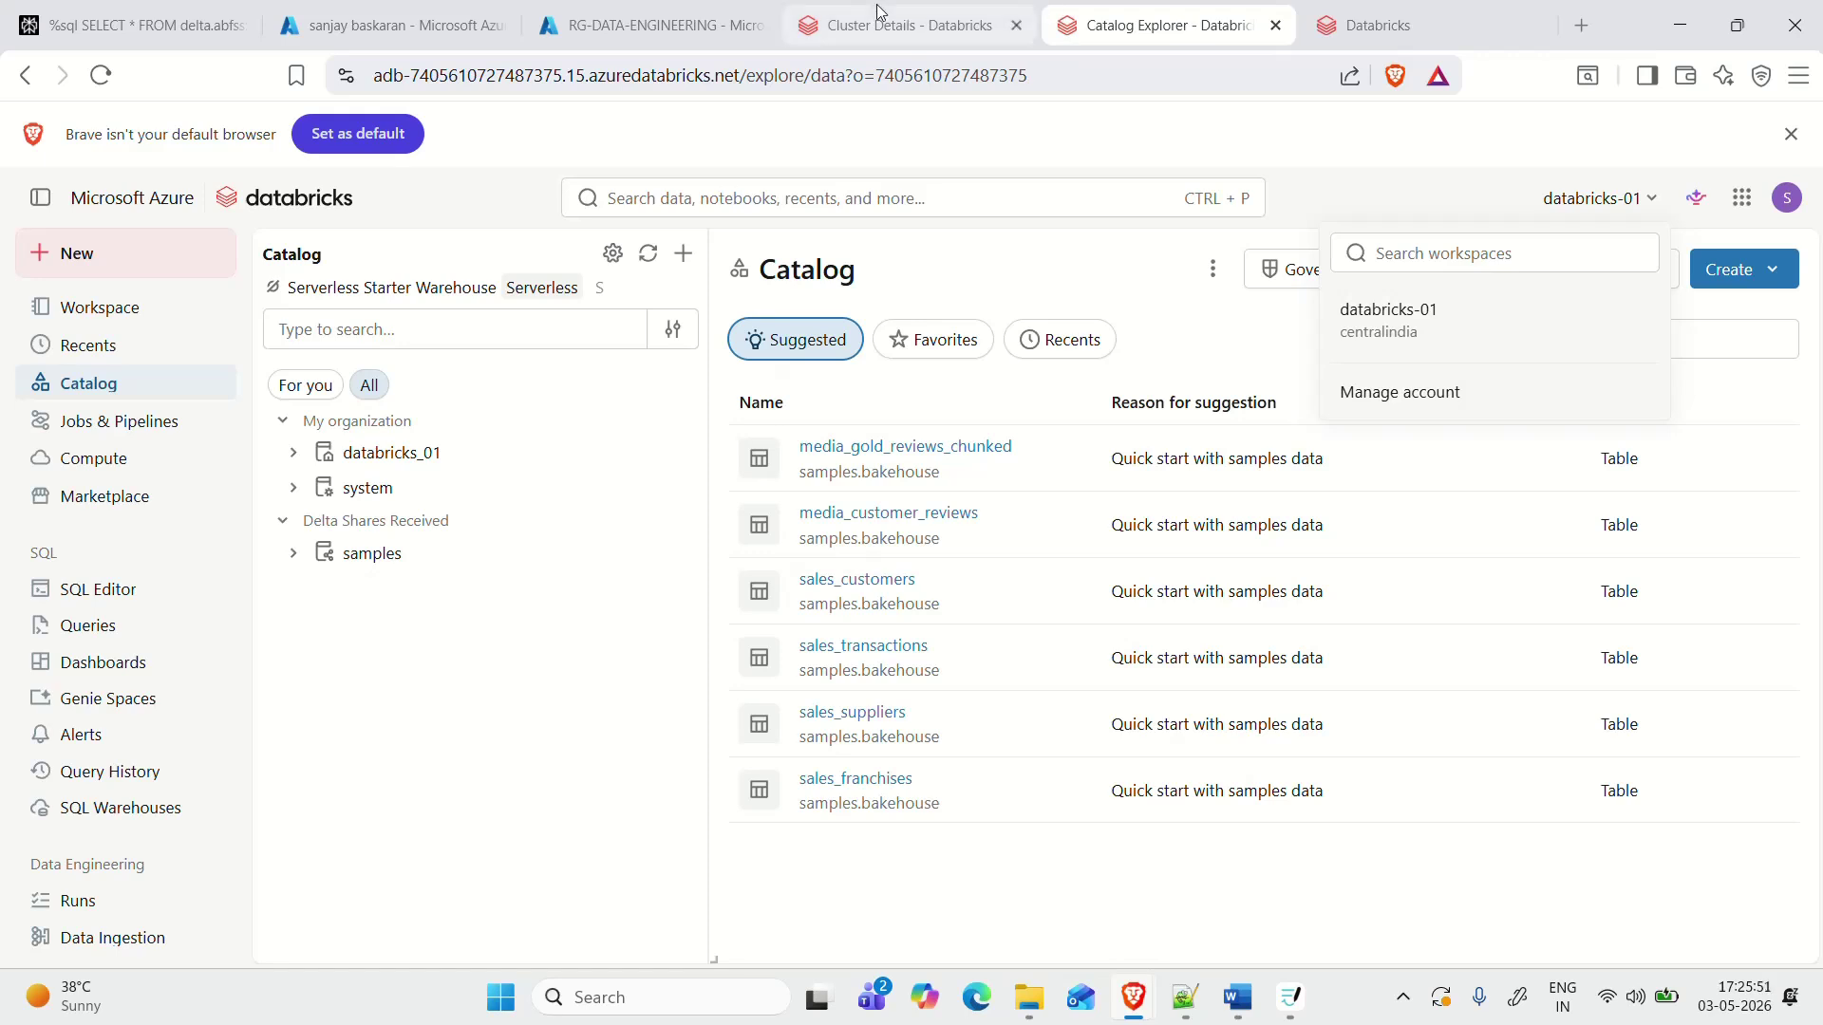
pyautogui.click(1174, 308)
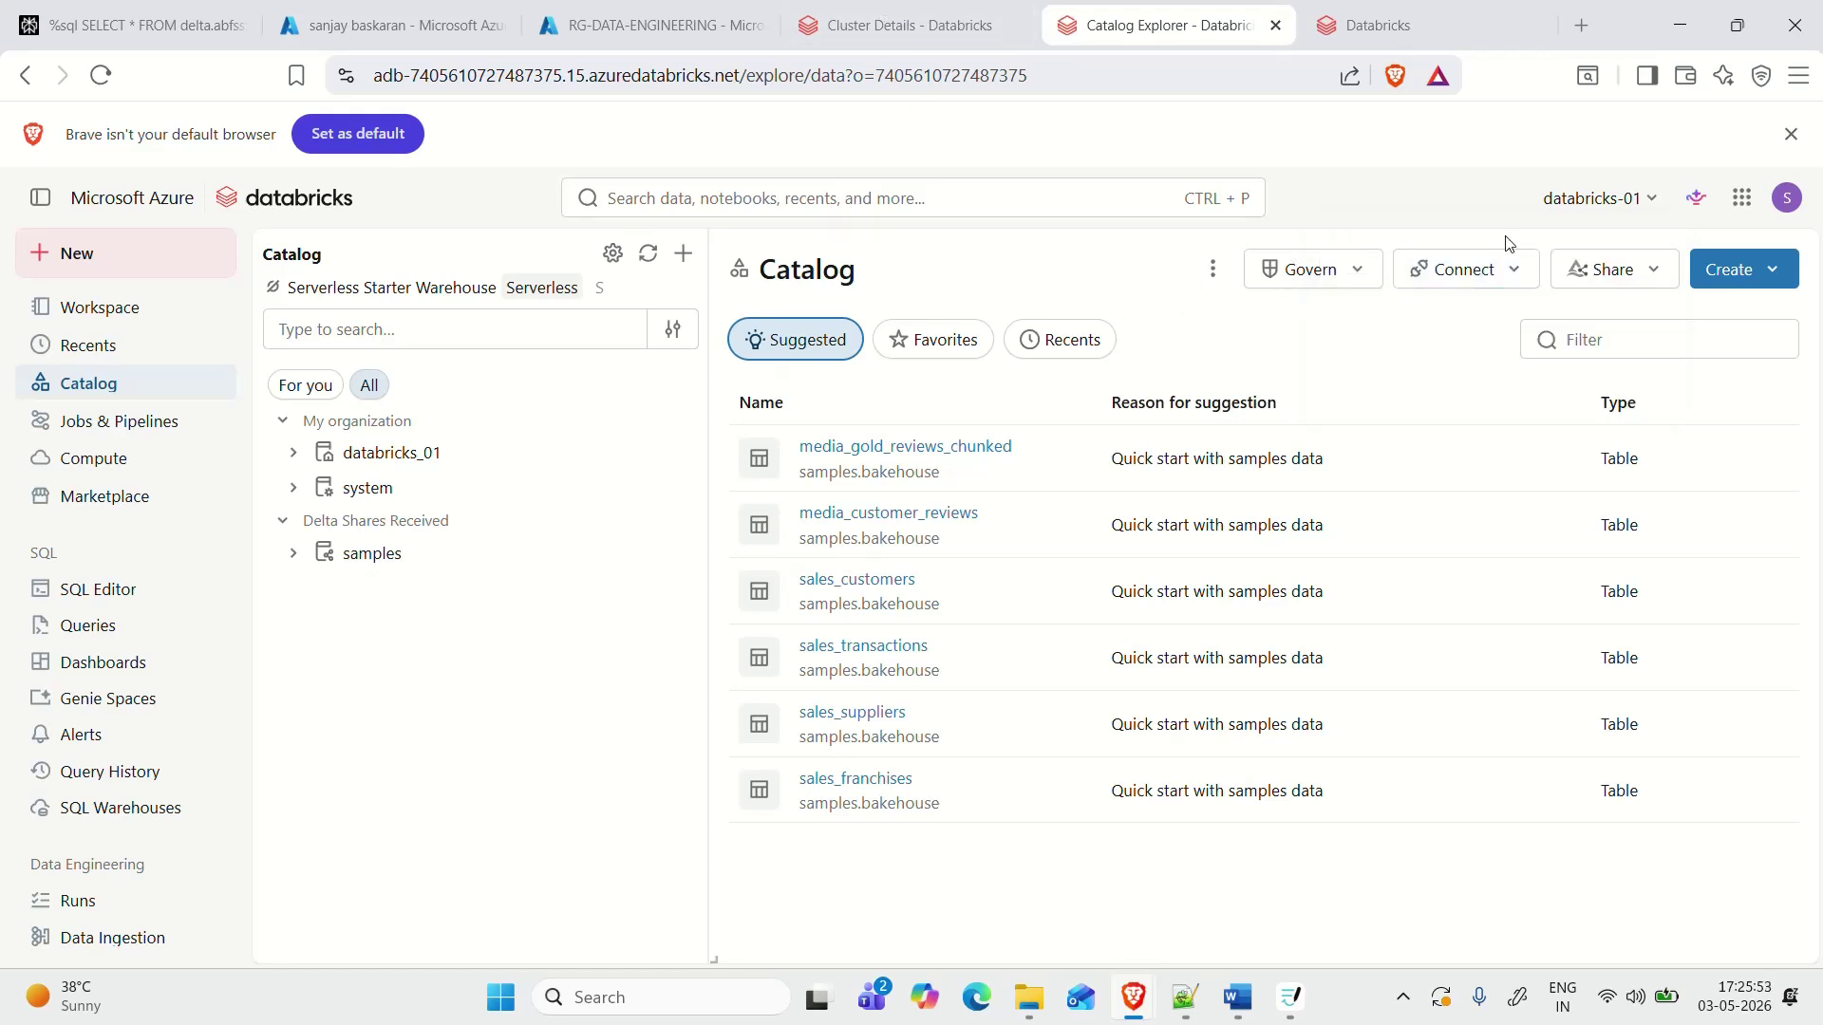
pyautogui.click(1654, 211)
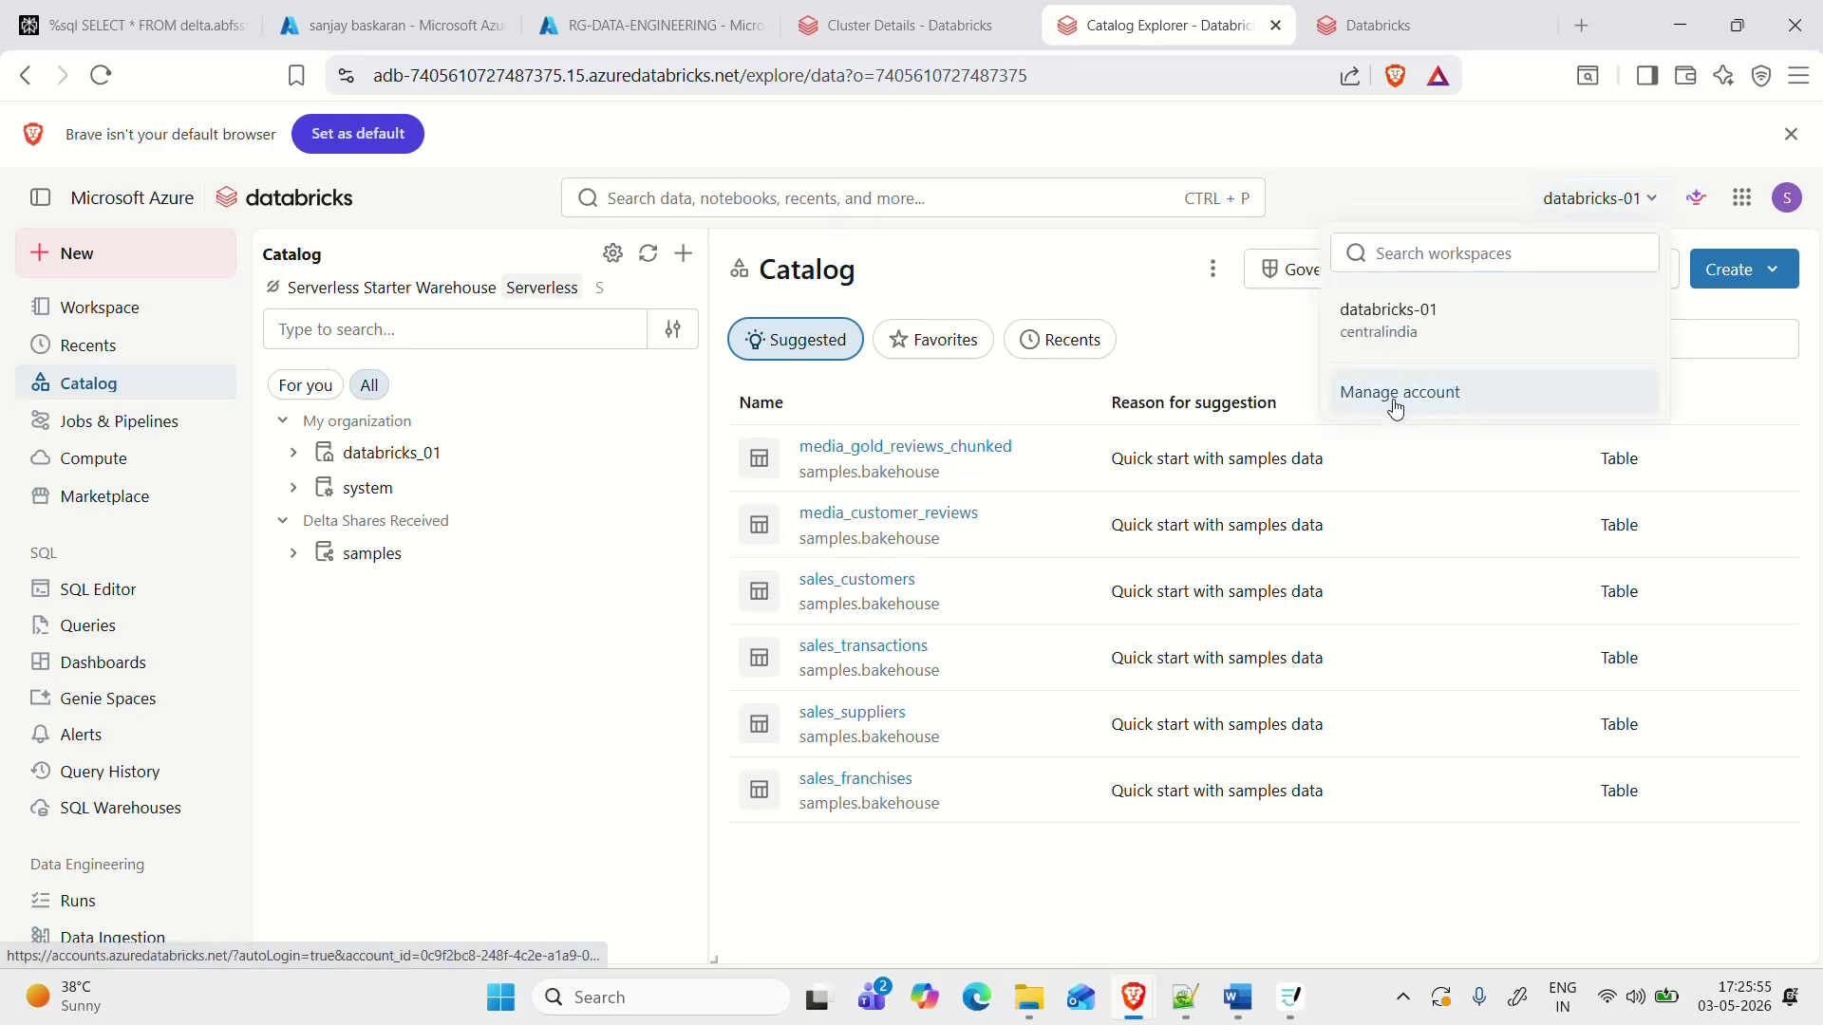
pyautogui.click(1395, 407)
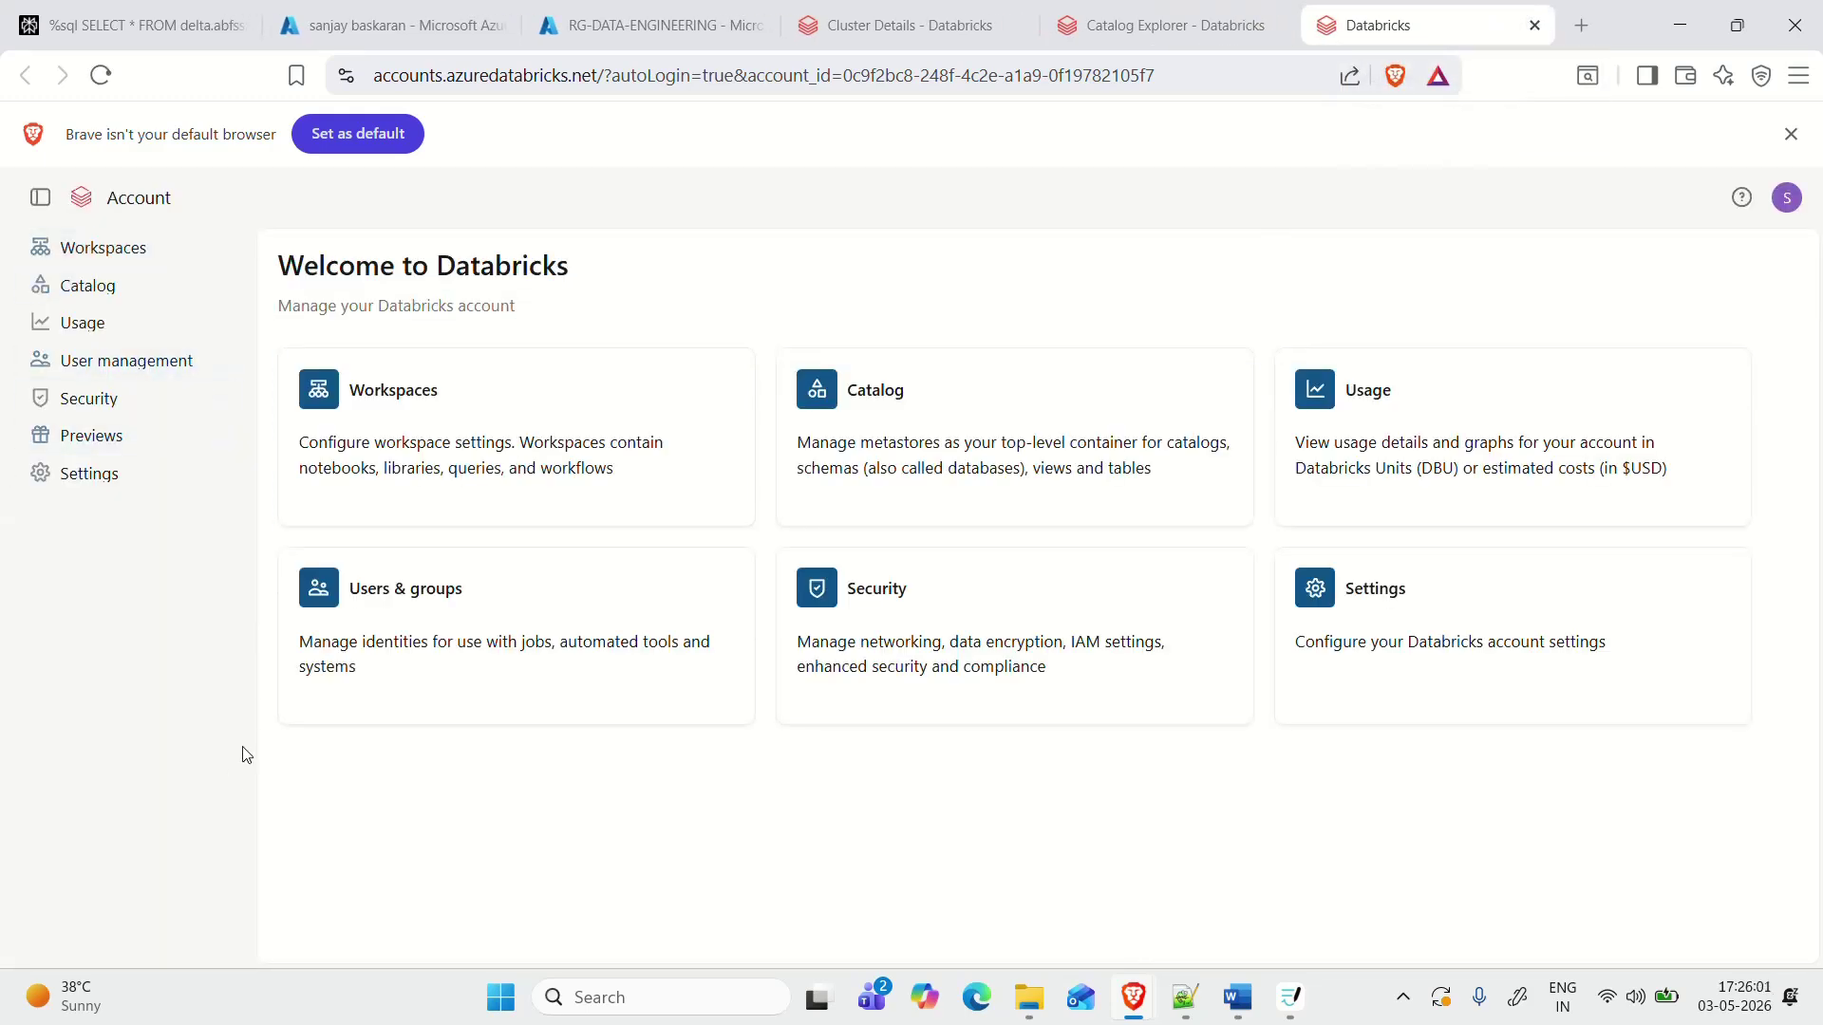
# Step: Delete the metastore metastore_azure_centralindia from the account's catalog, confirming the deletion with its name
pyautogui.click(116, 296)
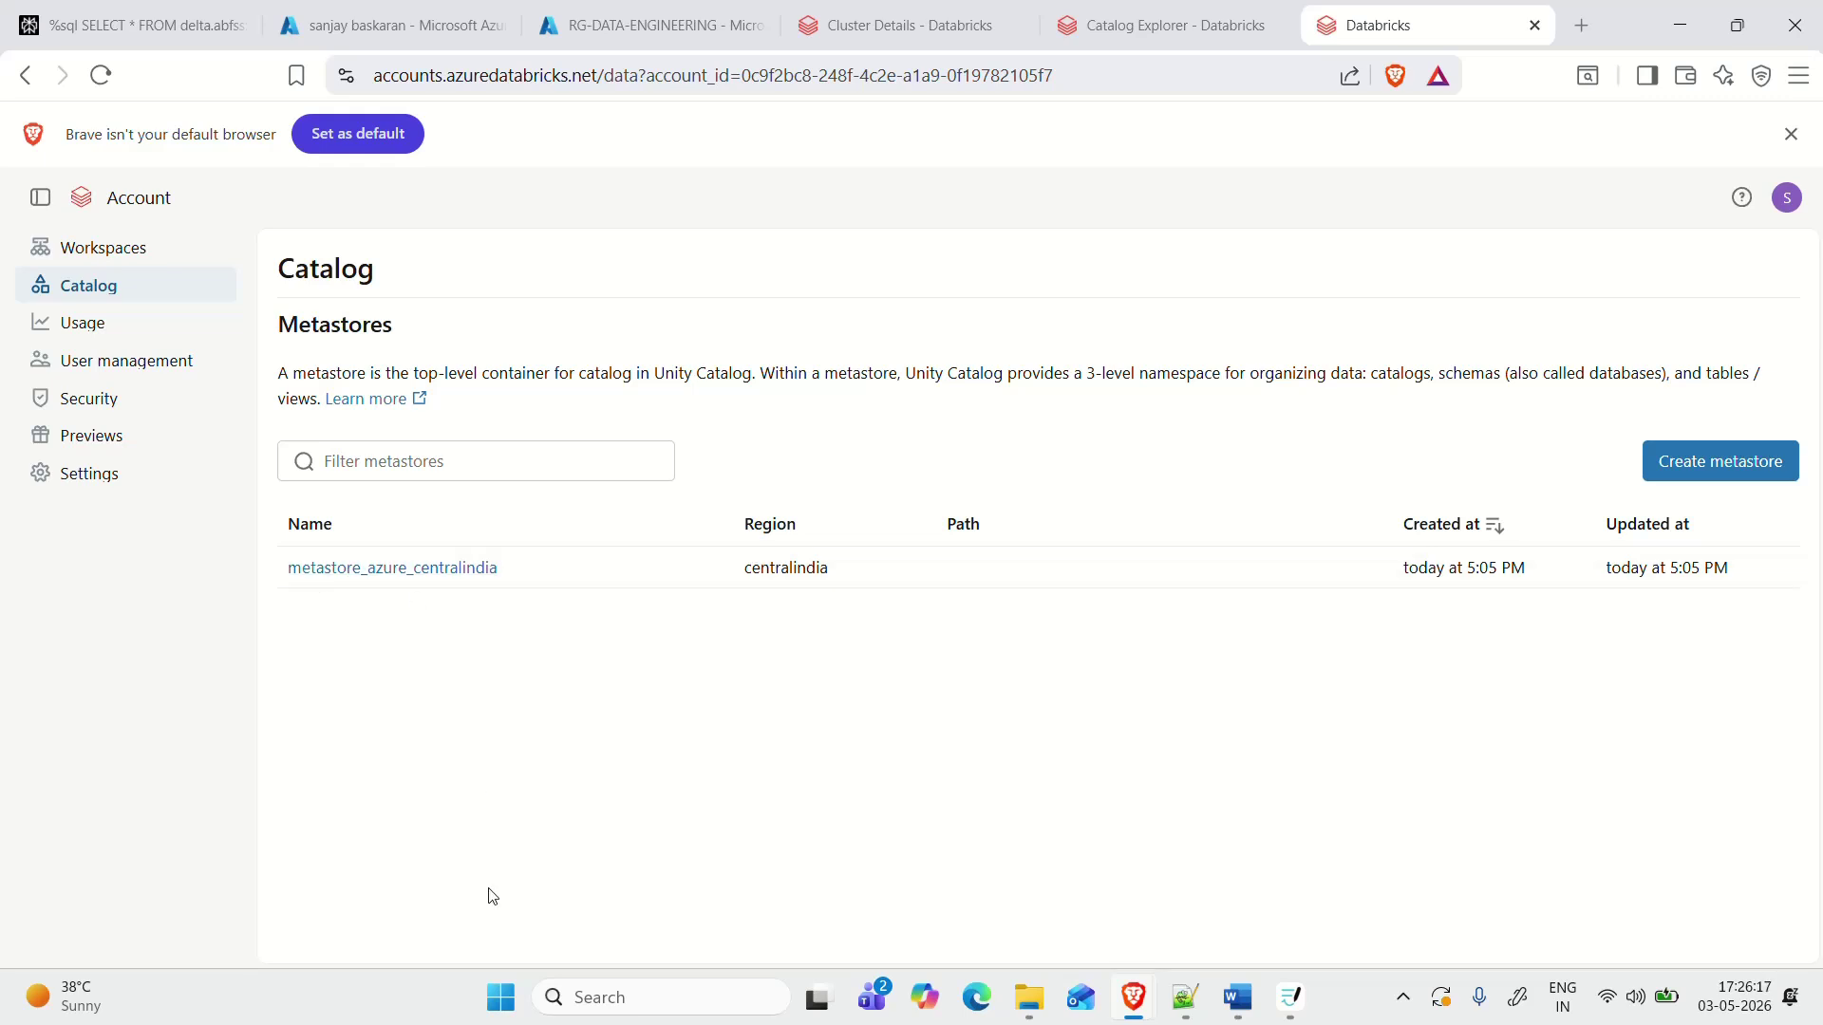
pyautogui.click(474, 573)
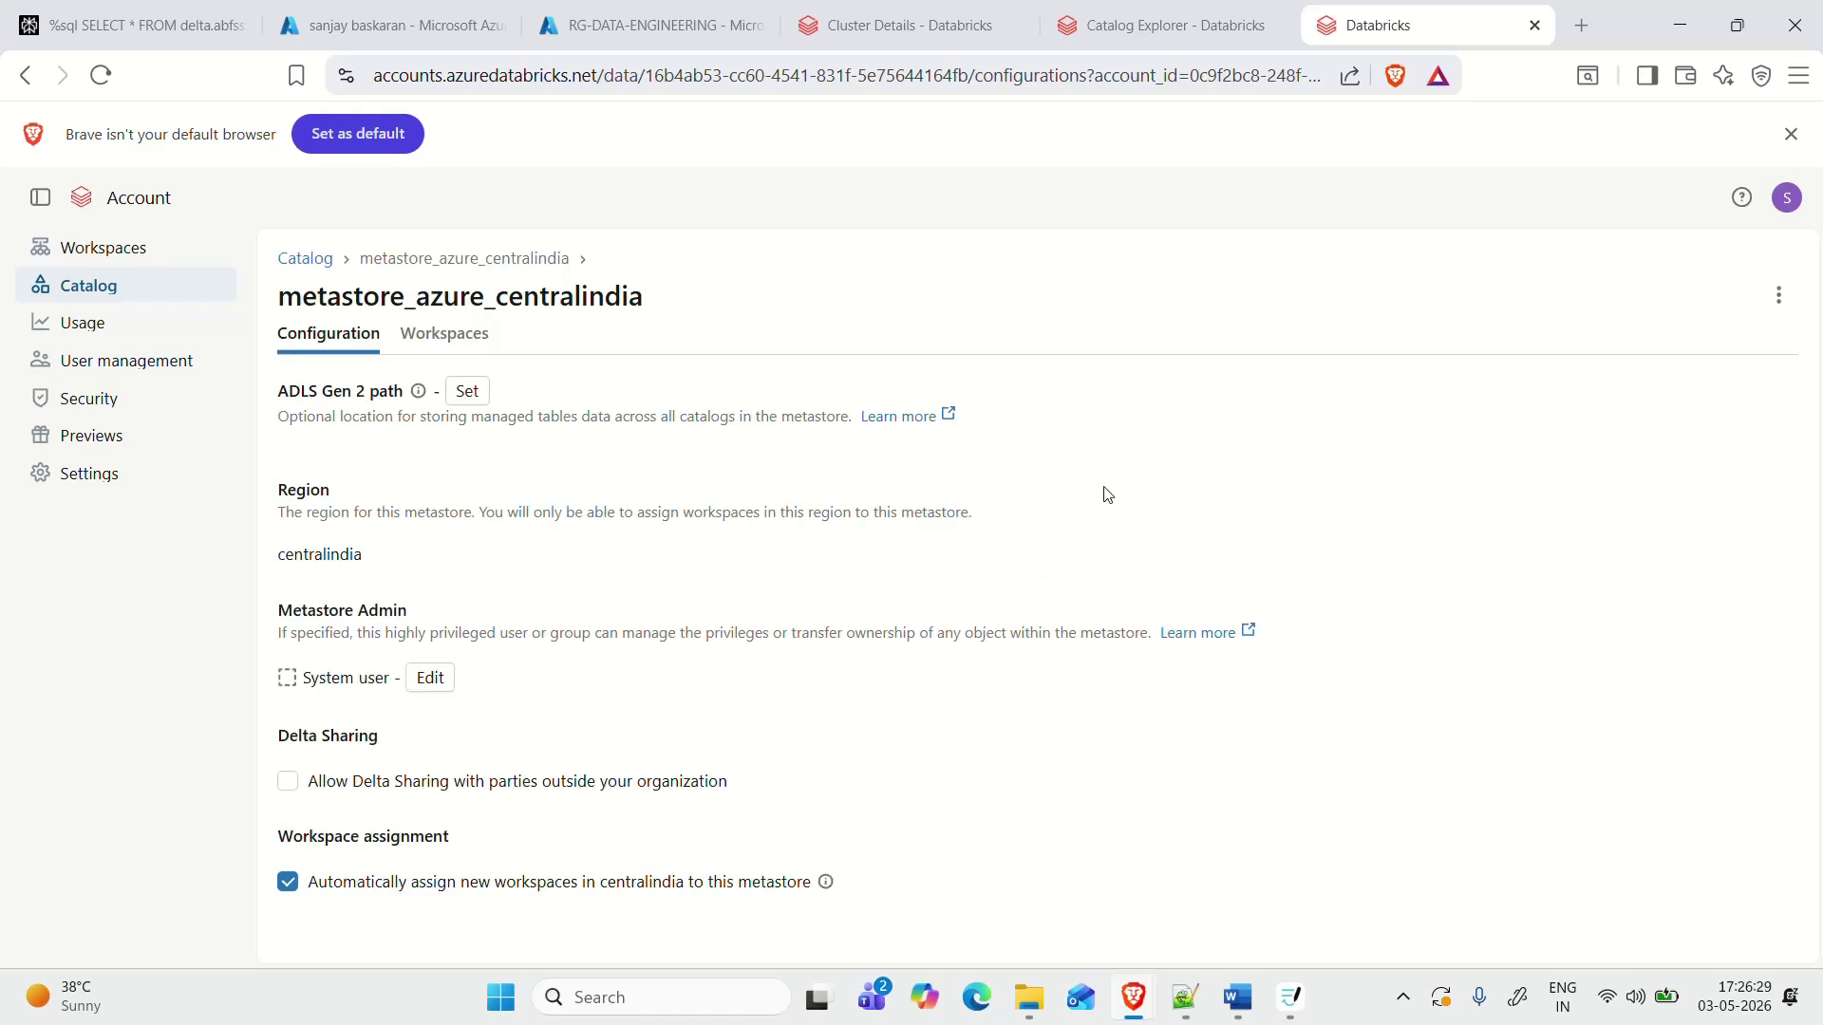
pyautogui.click(1778, 300)
pyautogui.click(1760, 354)
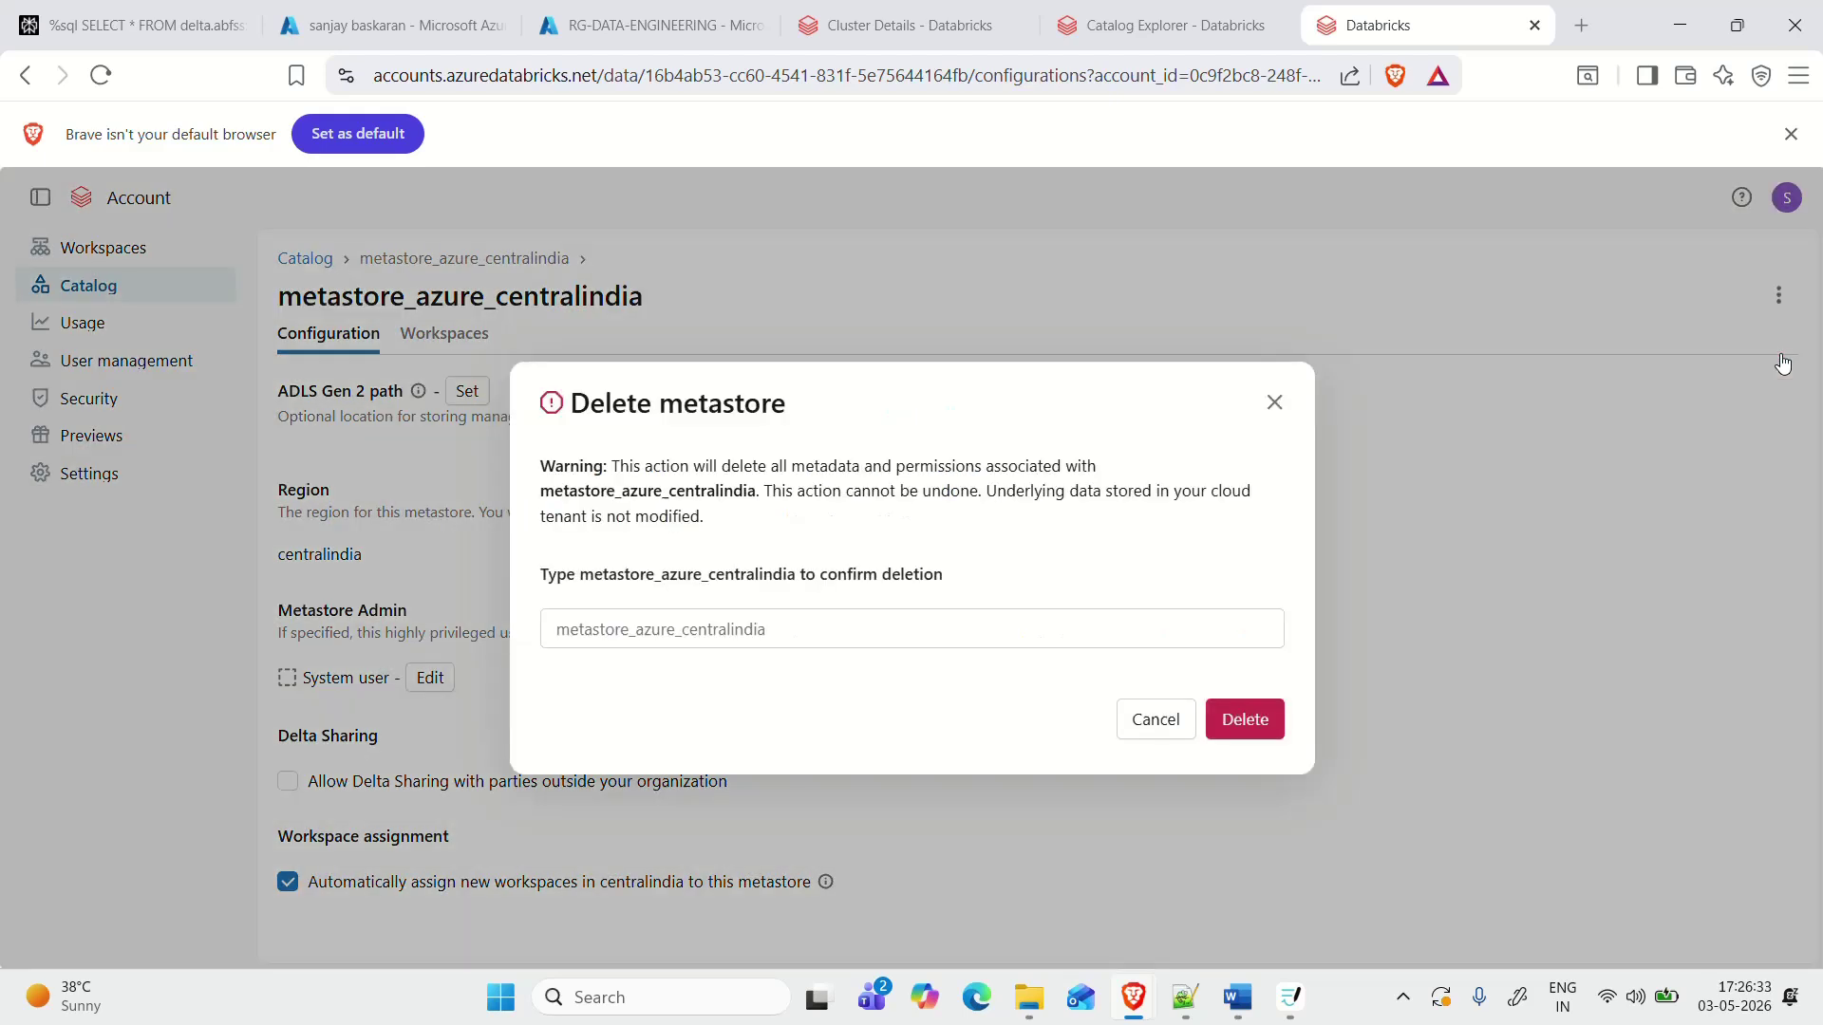
pyautogui.click(773, 627)
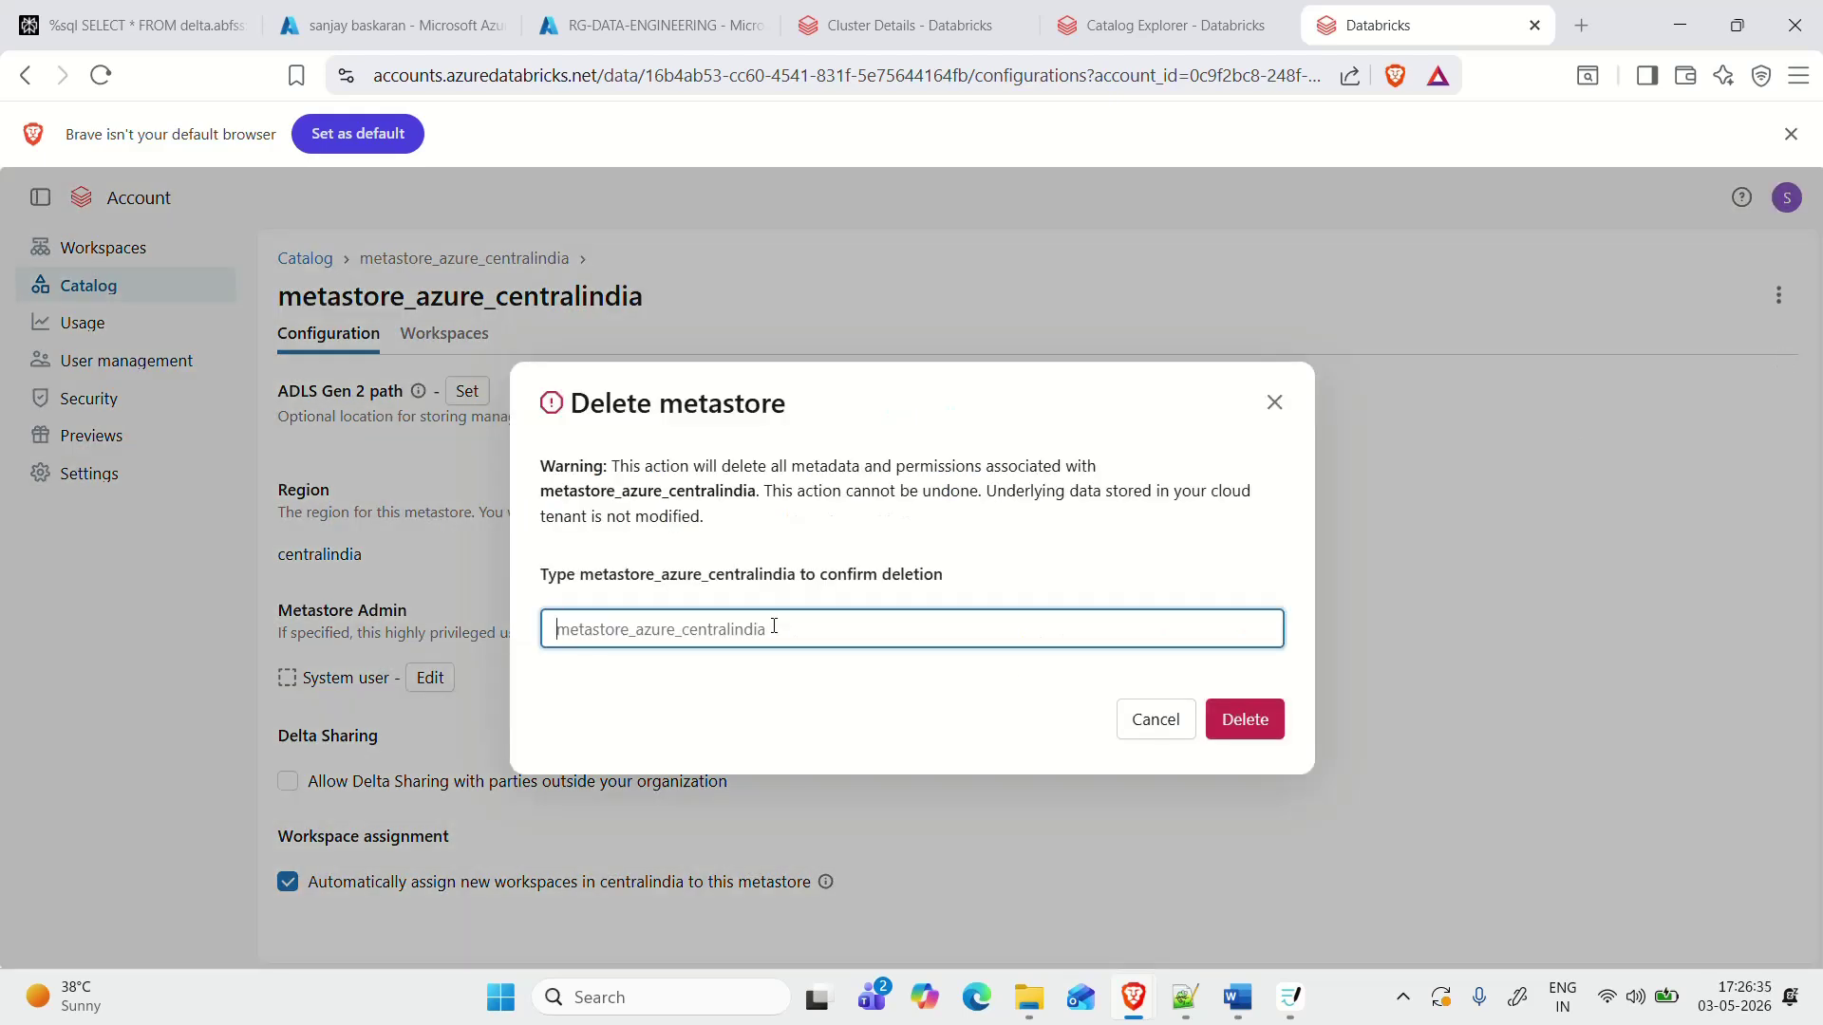
pyautogui.press('Tab')
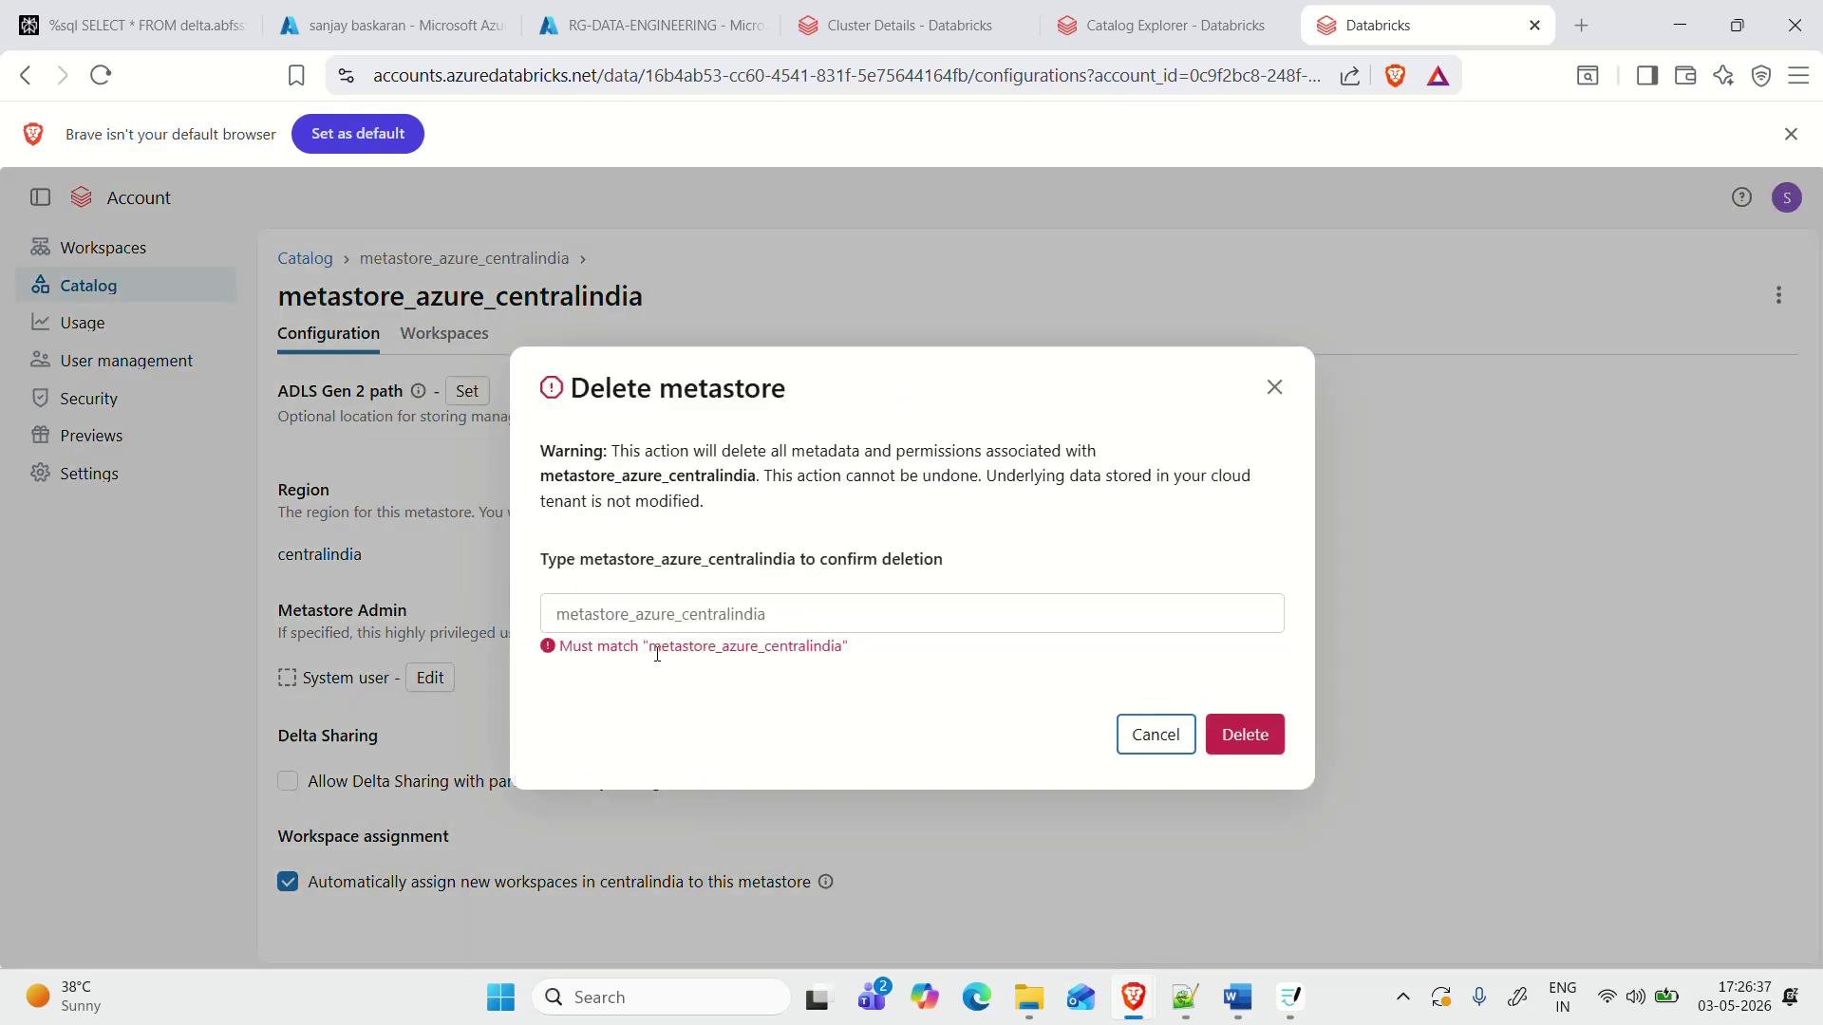
pyautogui.click(647, 648)
pyautogui.tripleClick(649, 647)
pyautogui.click(668, 653)
pyautogui.moveTo(653, 648); pyautogui.dragTo(844, 656)
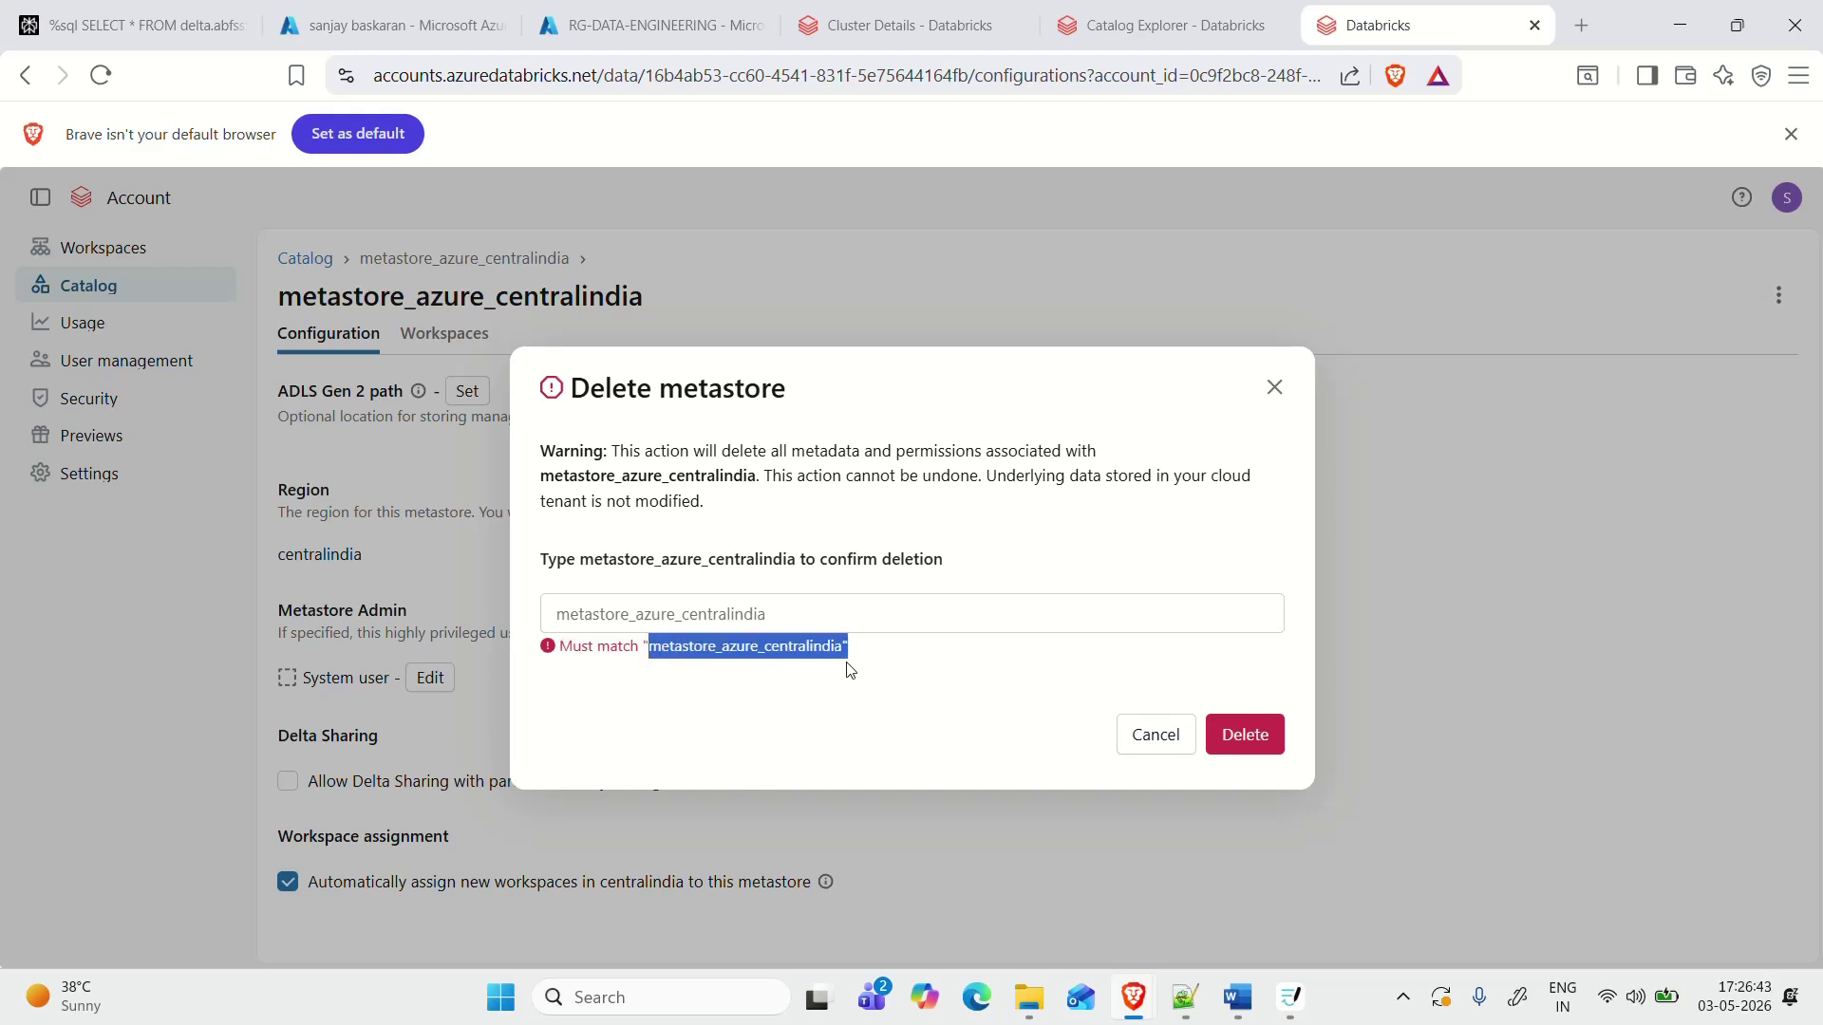
pyautogui.click(714, 604)
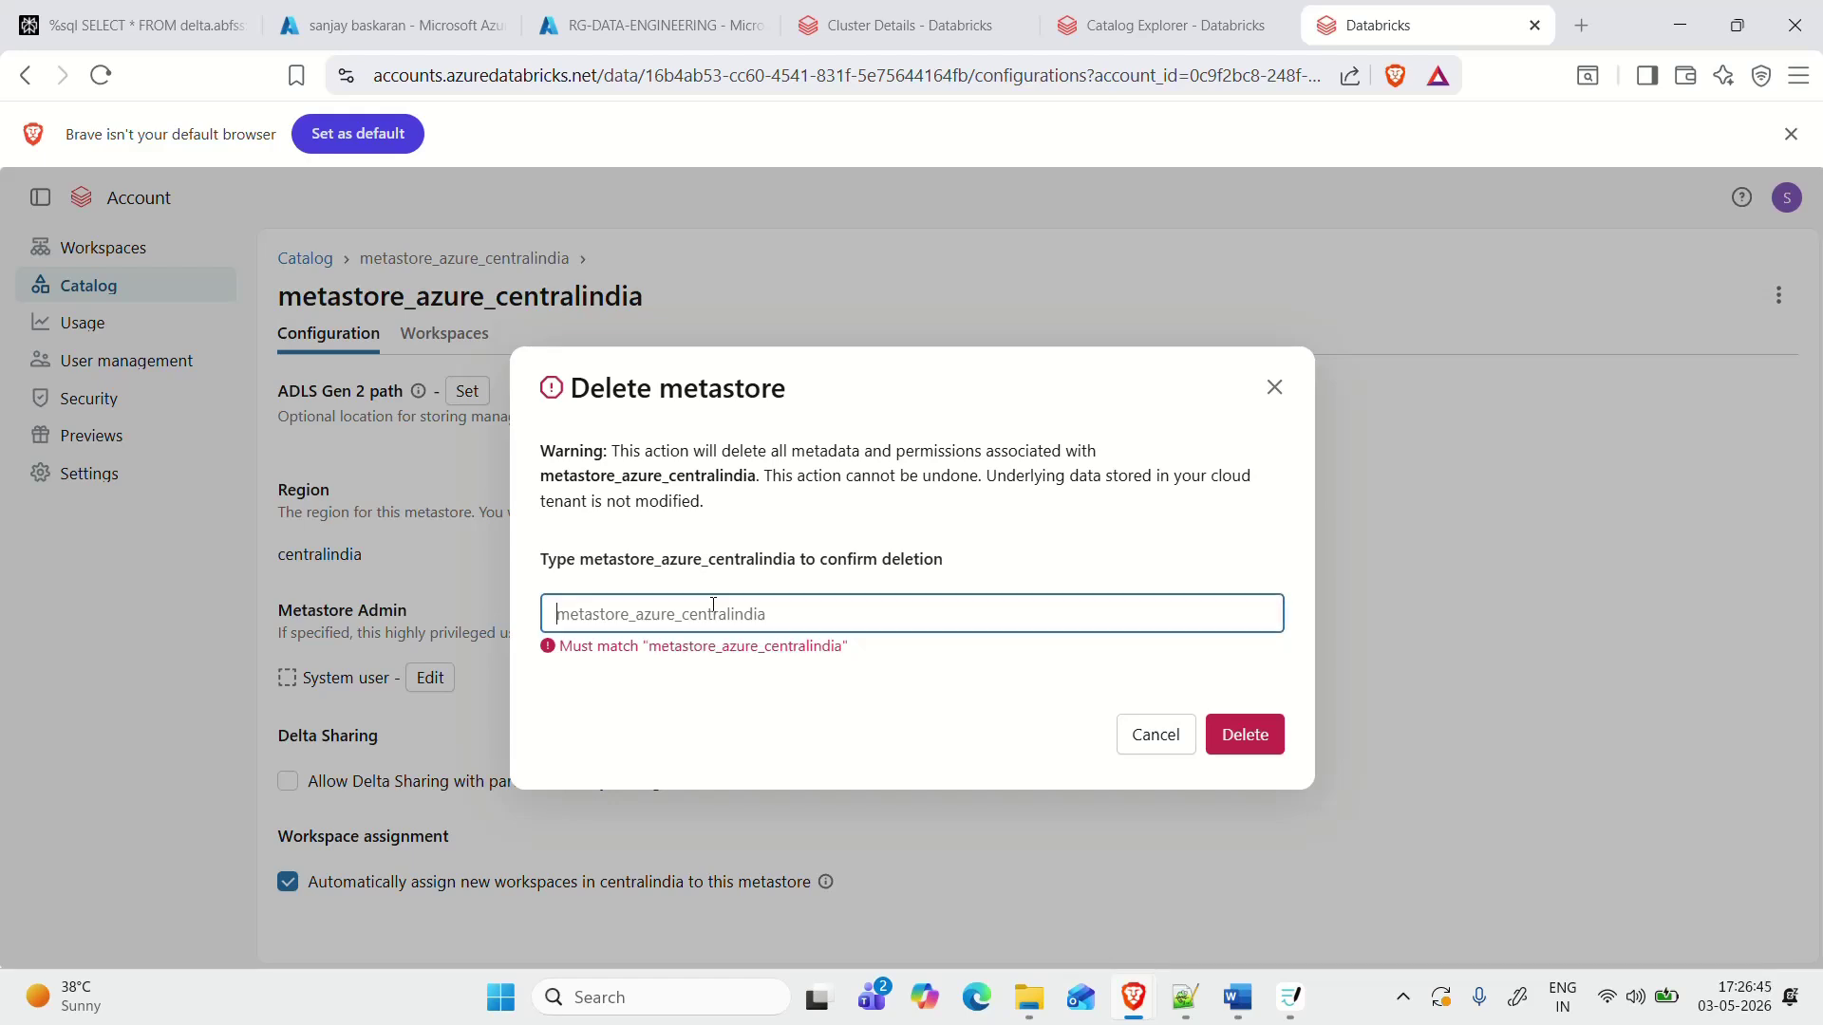
pyautogui.hotkey('ctrl', 'v')
pyautogui.click(1272, 718)
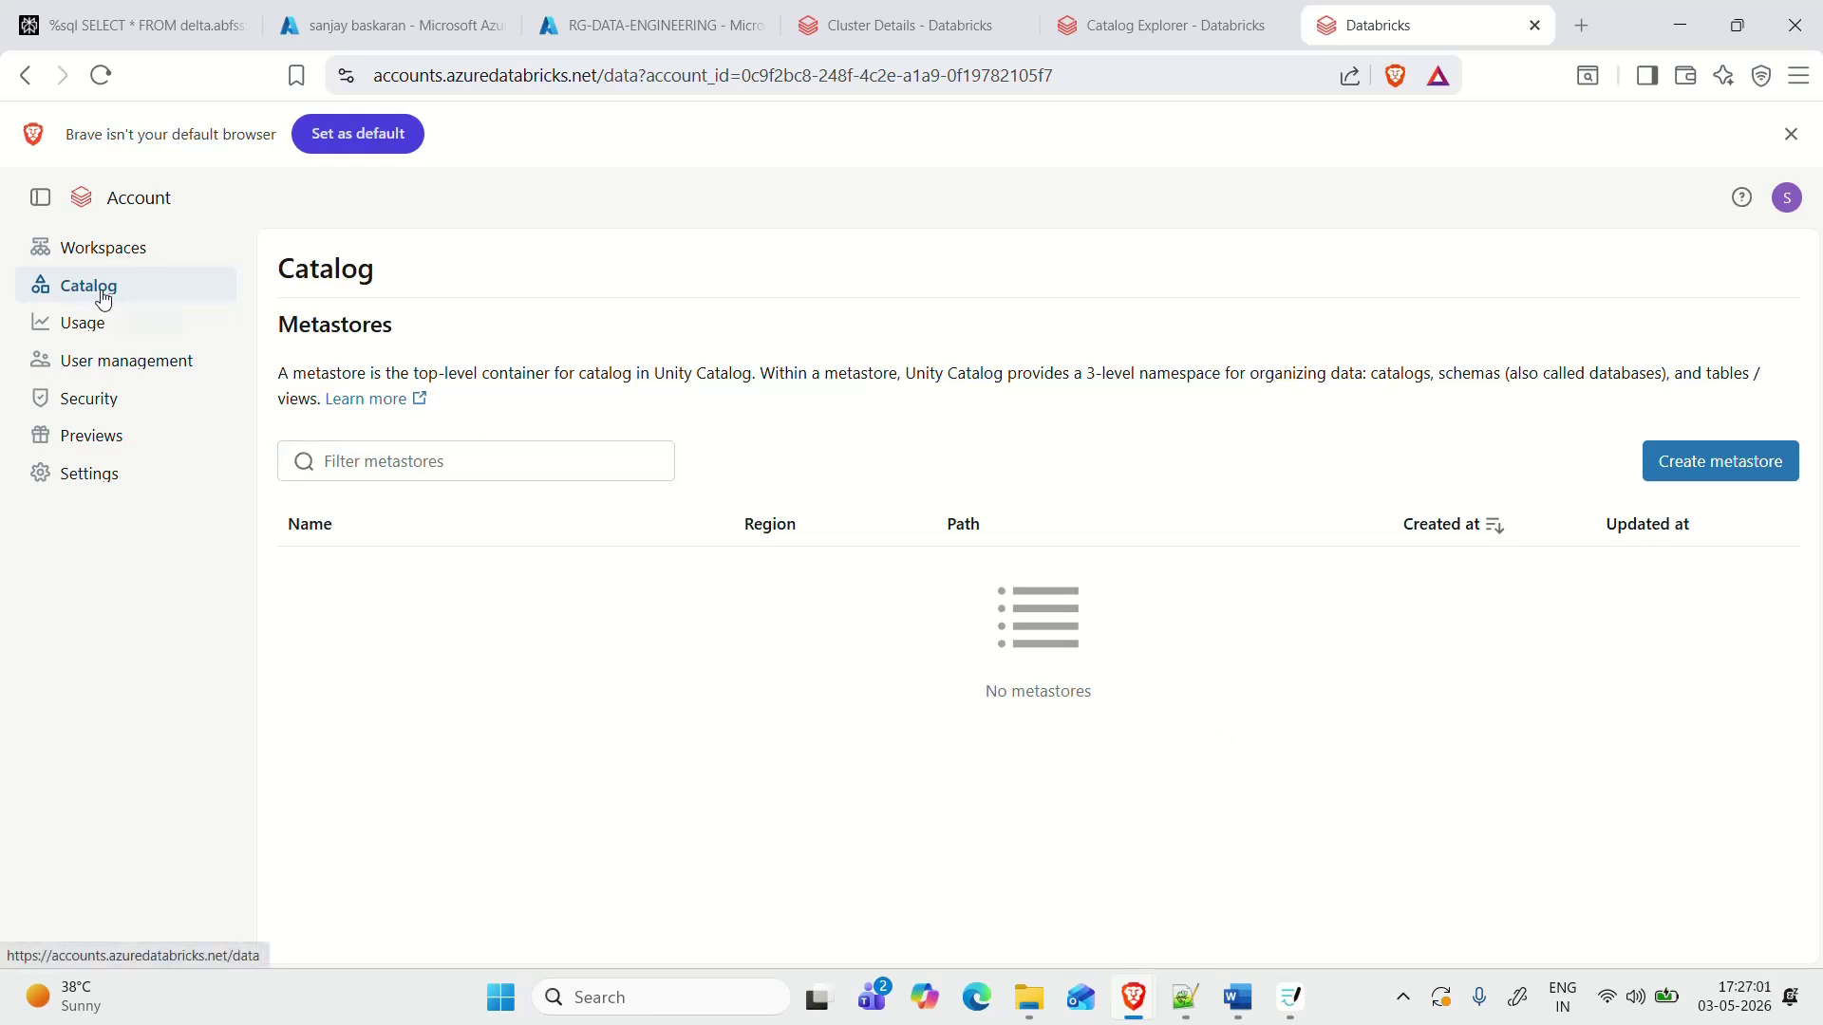
# Step: Start creating a metastore named metastore-01 in the centralindia region
pyautogui.click(1729, 477)
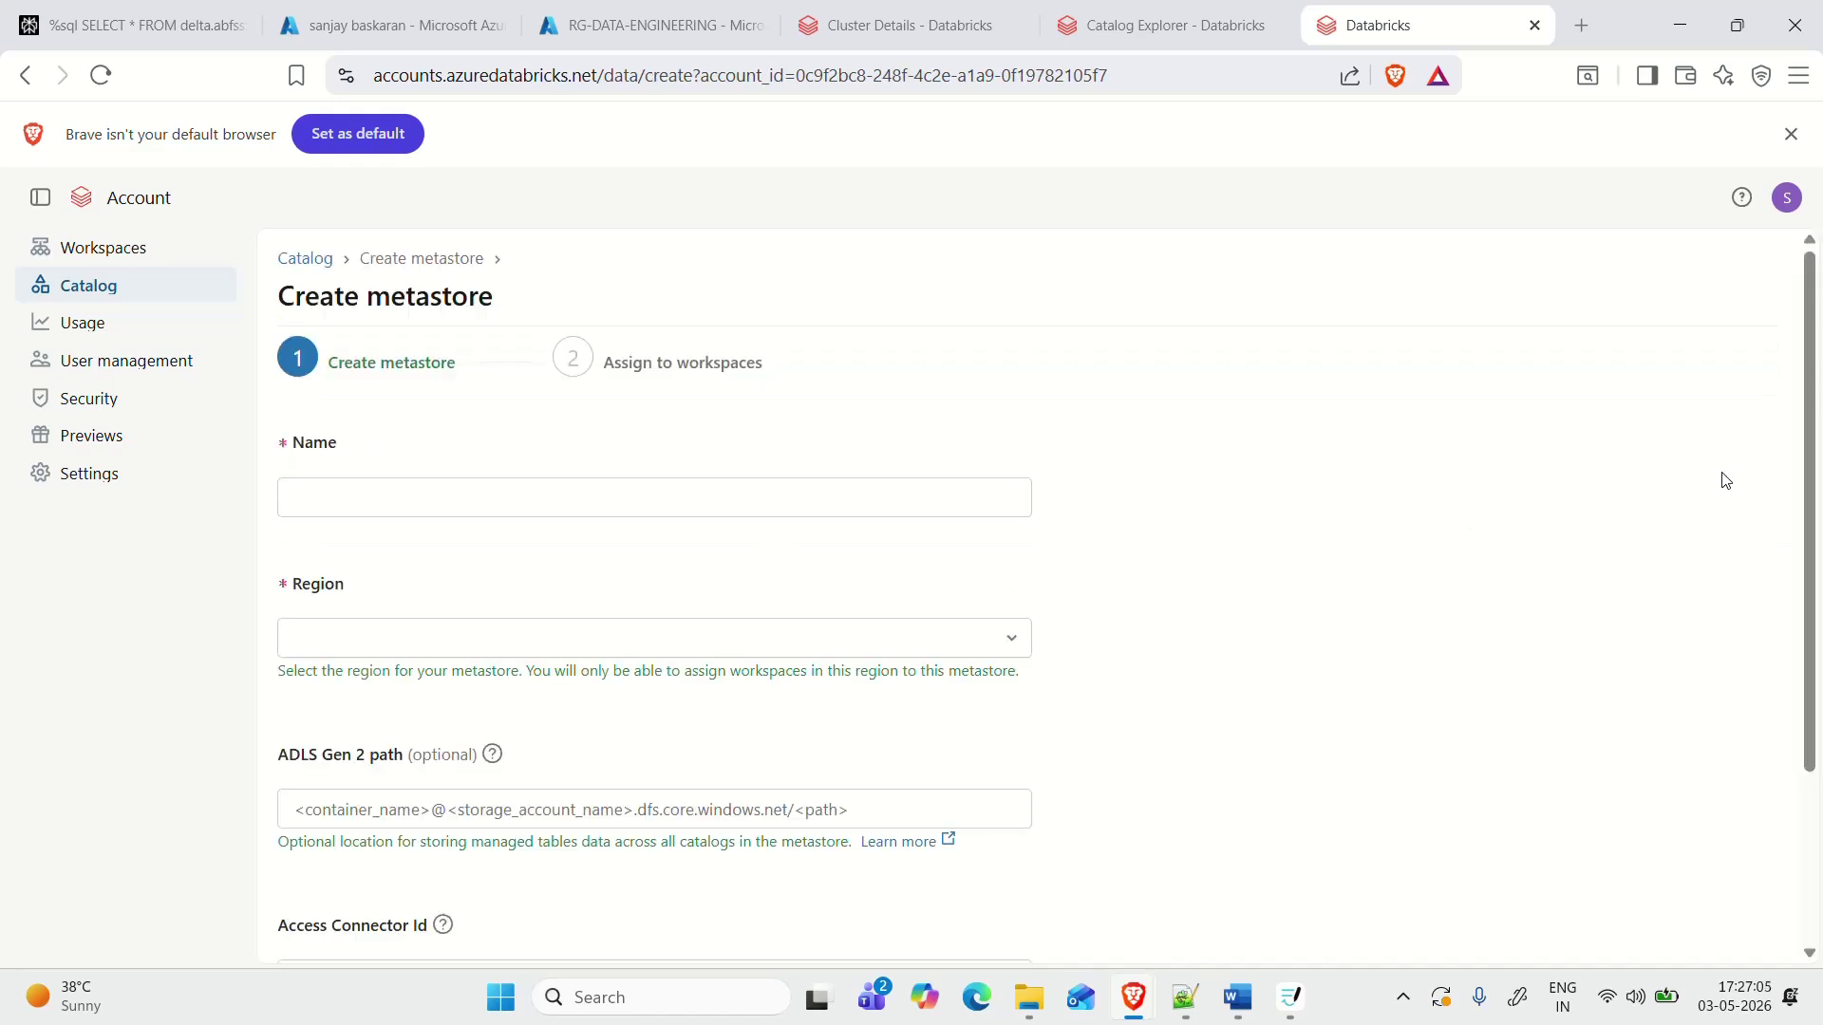
pyautogui.scroll(-3, 1726, 480)
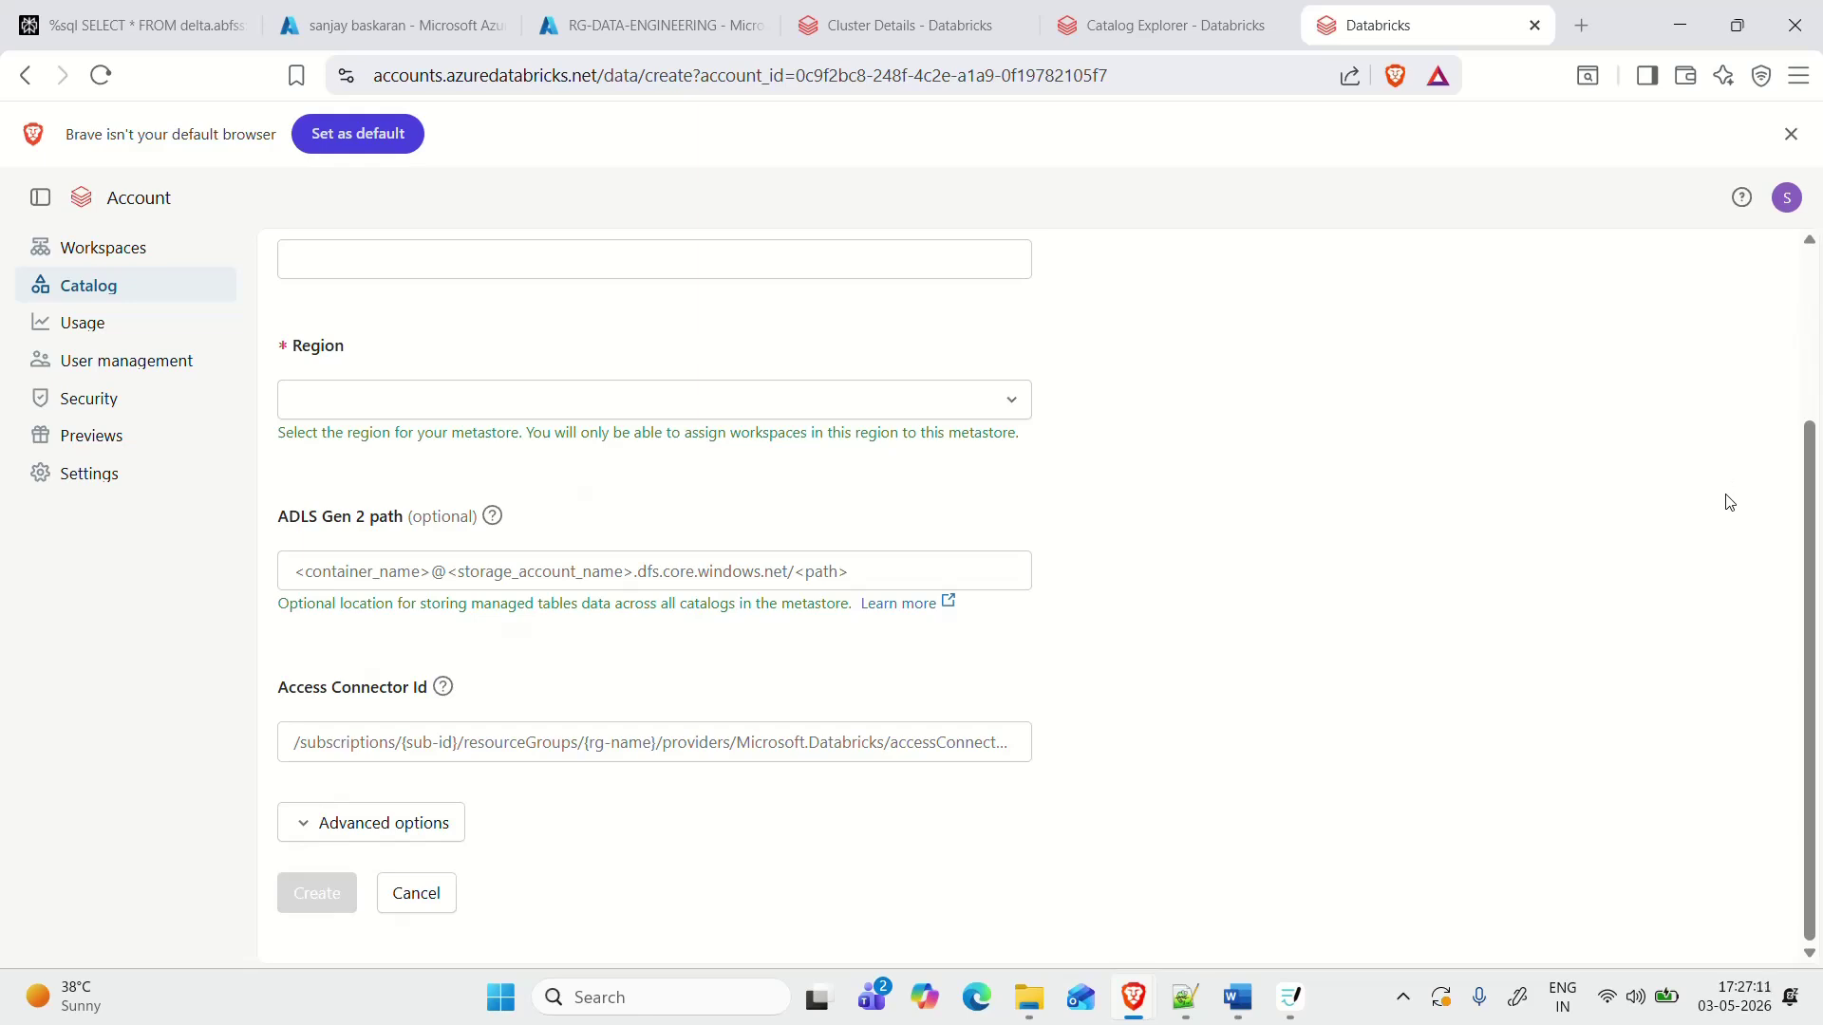
pyautogui.scroll(3, 1729, 500)
pyautogui.click(731, 498)
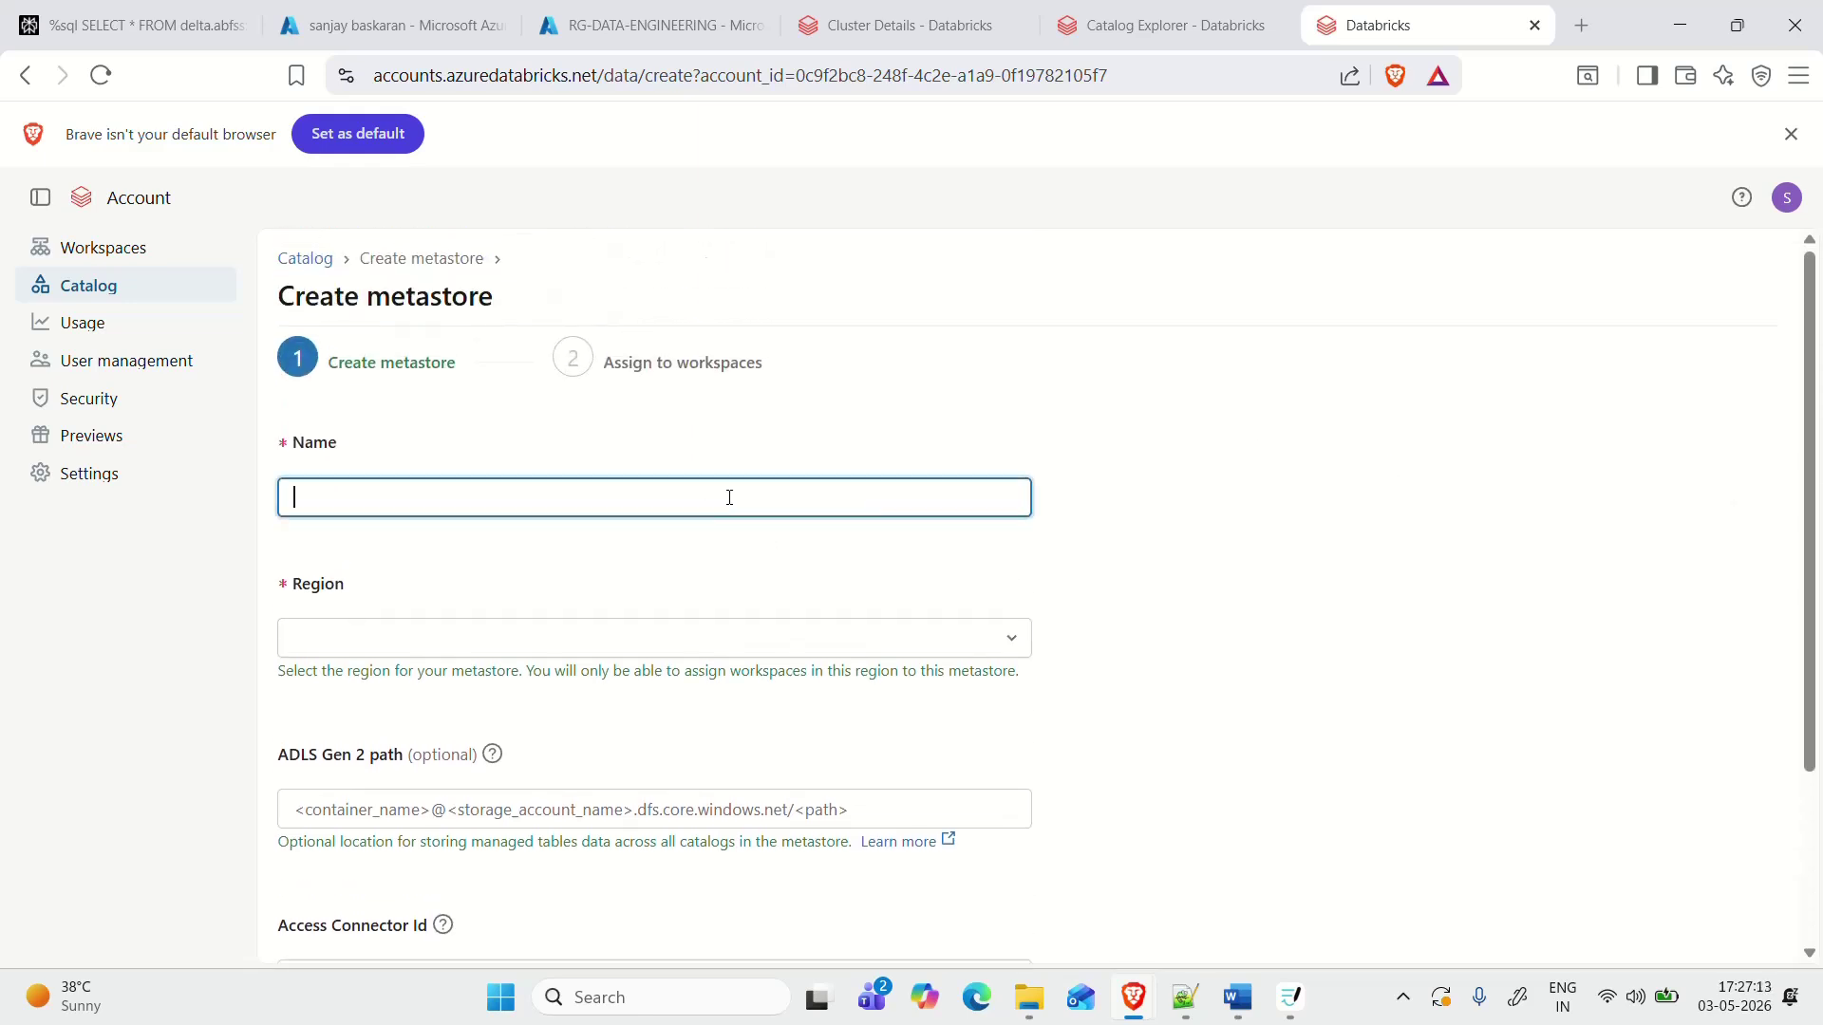
pyautogui.write('metastore-01')
pyautogui.click(741, 649)
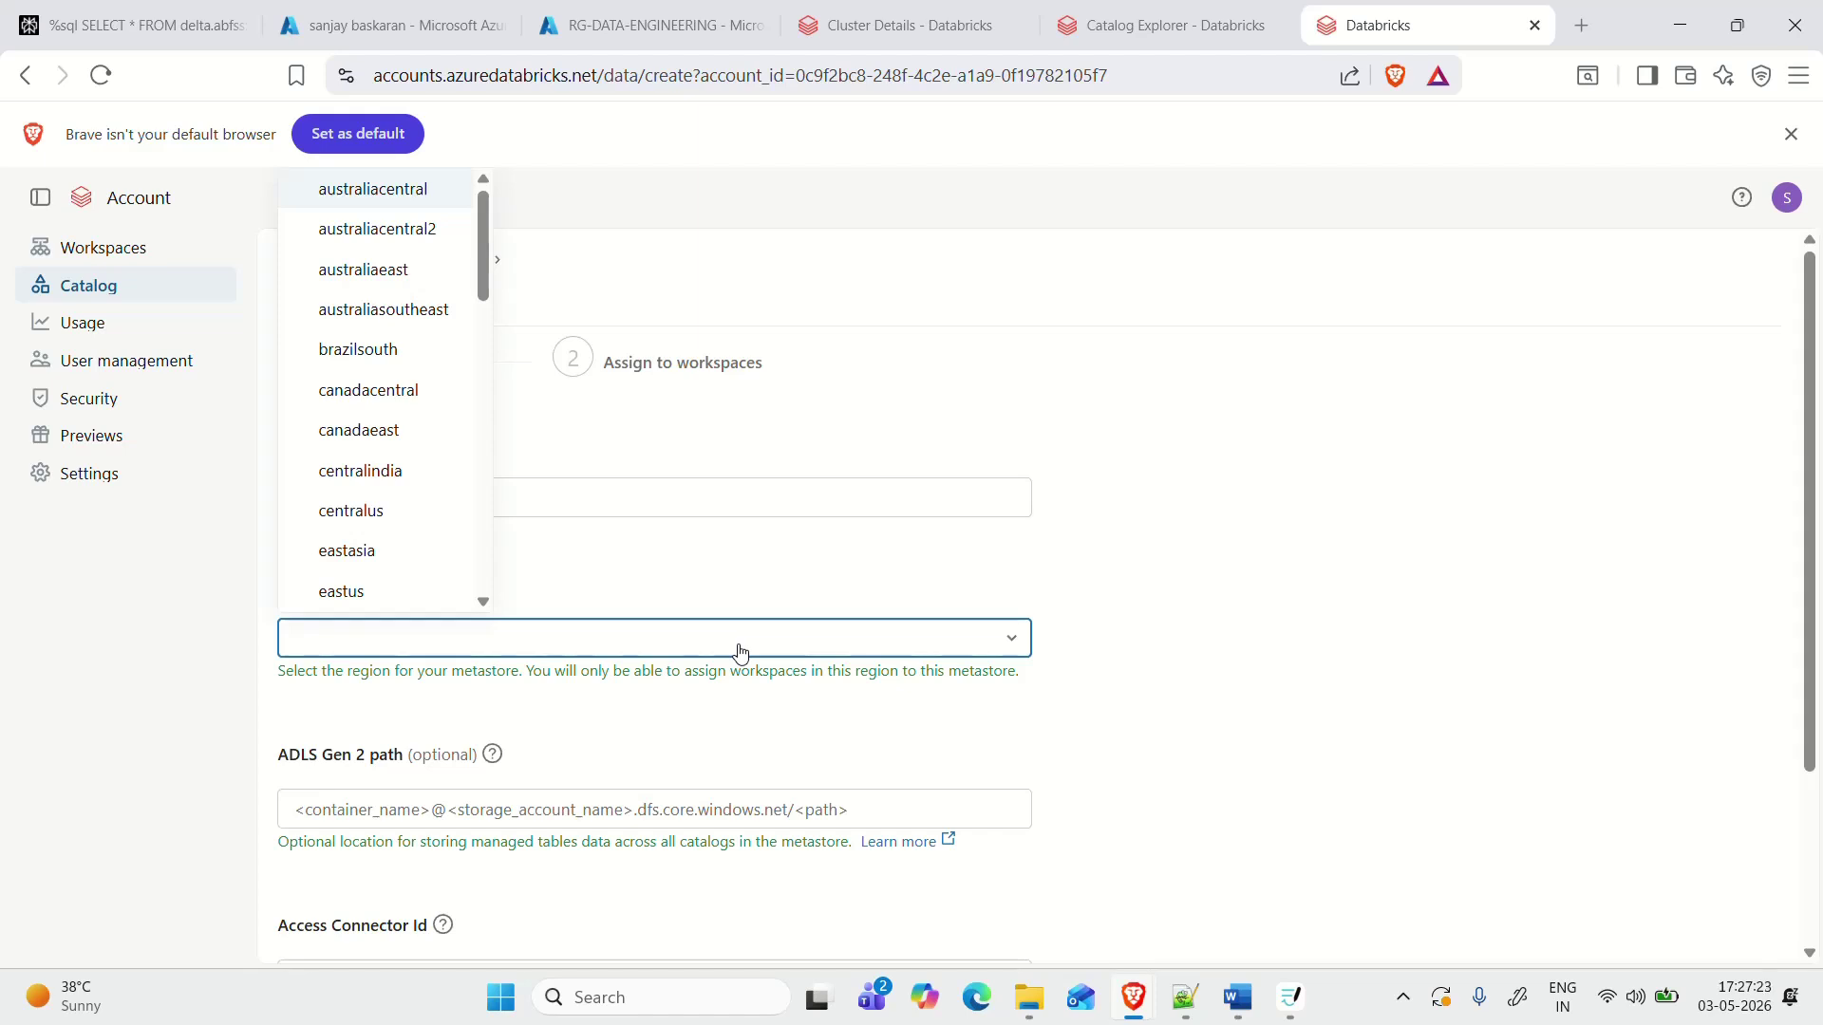
pyautogui.click(390, 473)
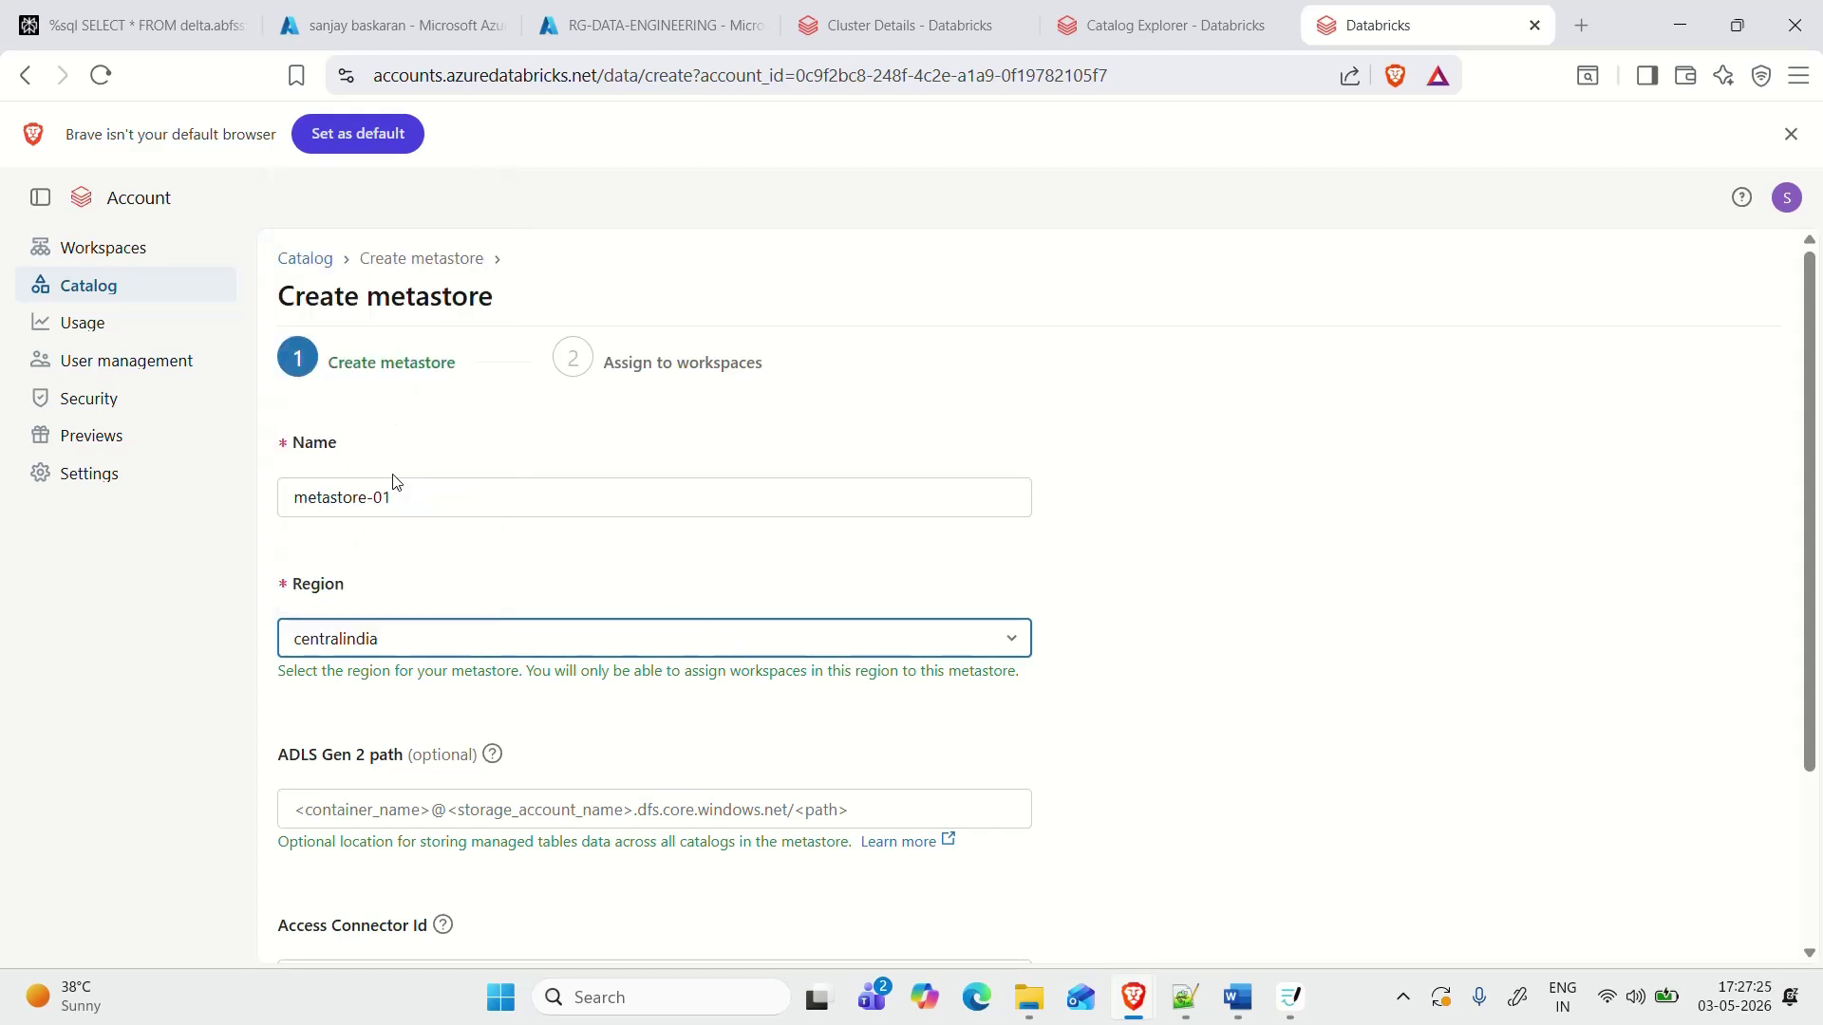
# Step: Check the location of databricks-01 in the RG-DATA-ENGINEERING resource group against the region chosen for the new metastore
pyautogui.click(901, 25)
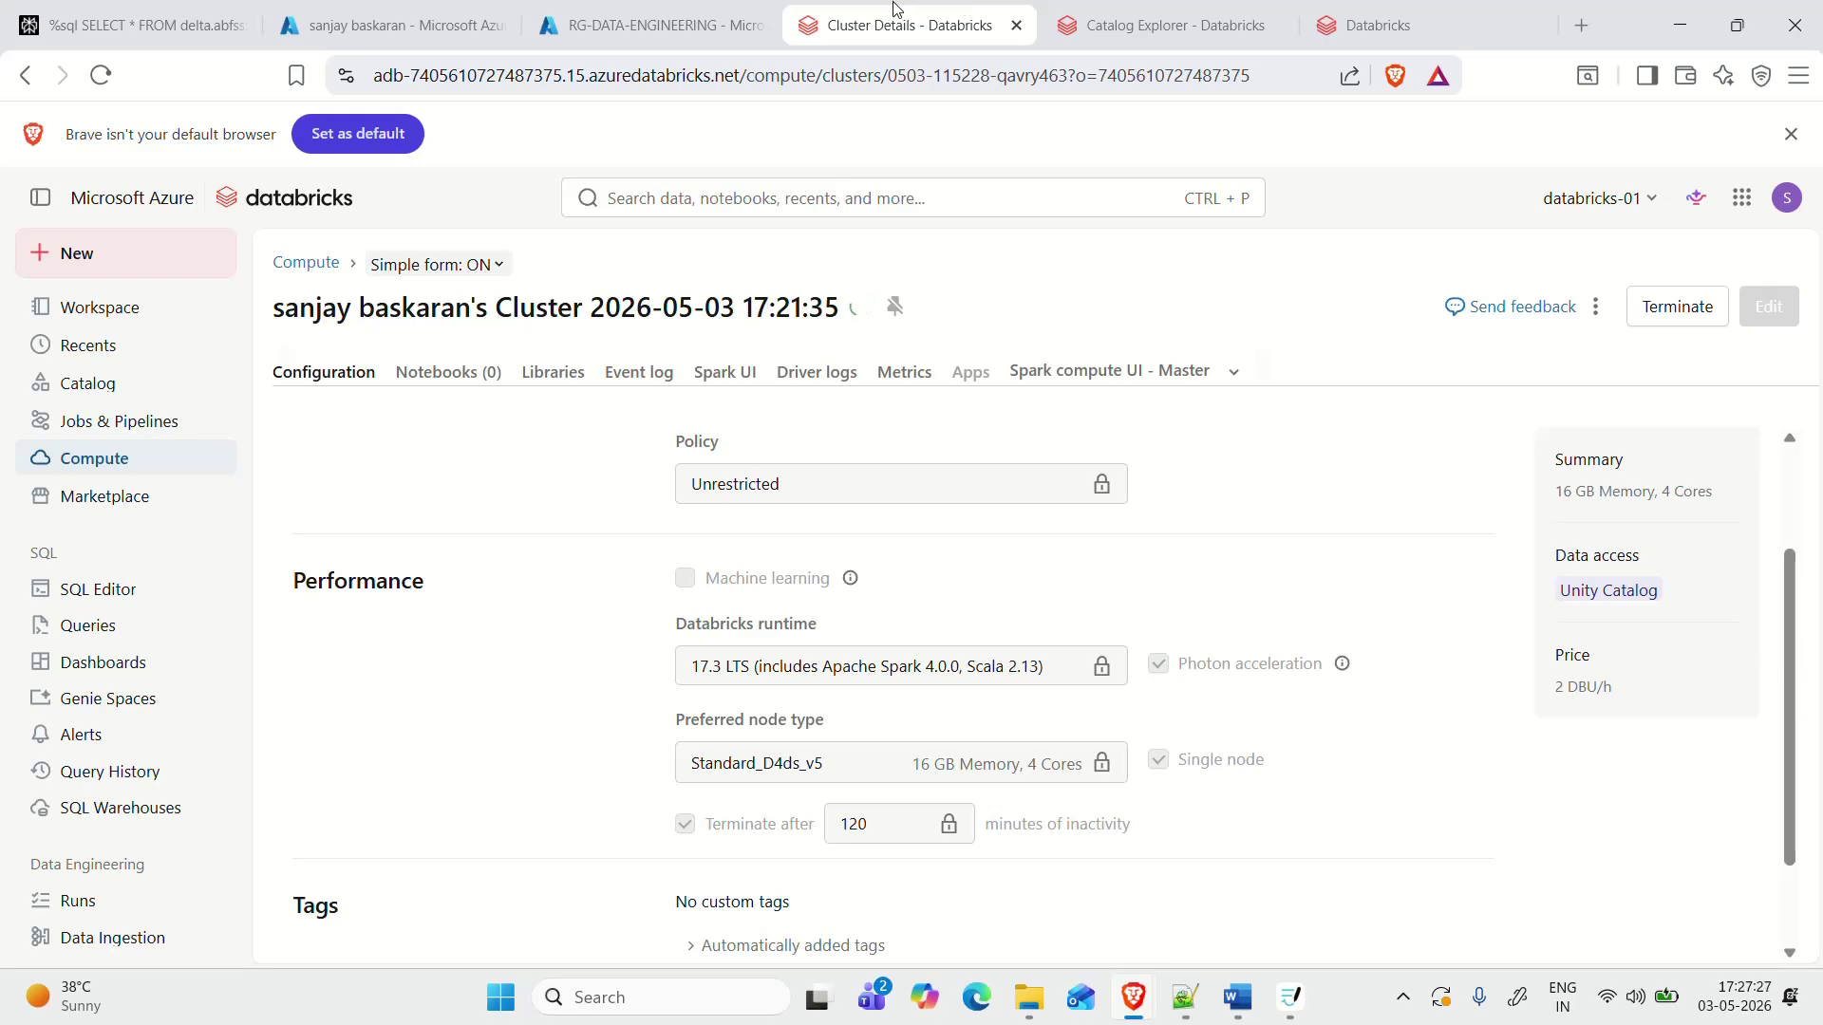
pyautogui.click(537, 8)
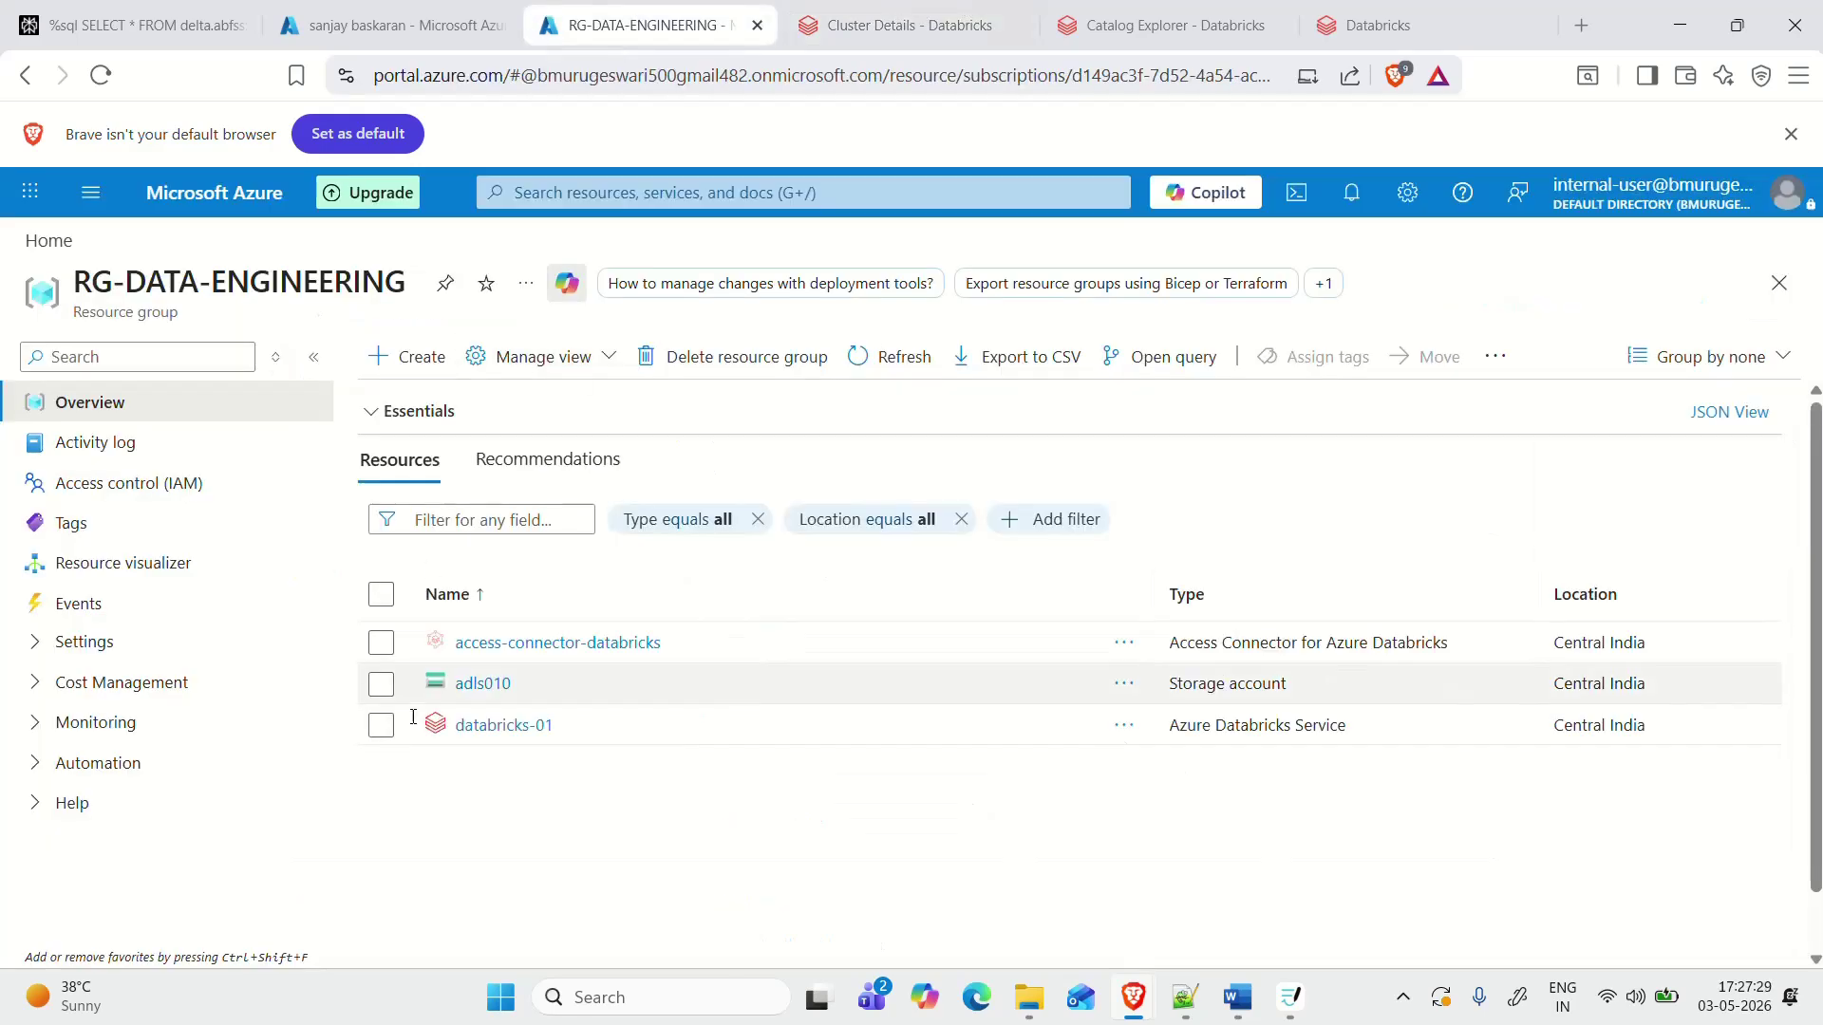
pyautogui.click(502, 727)
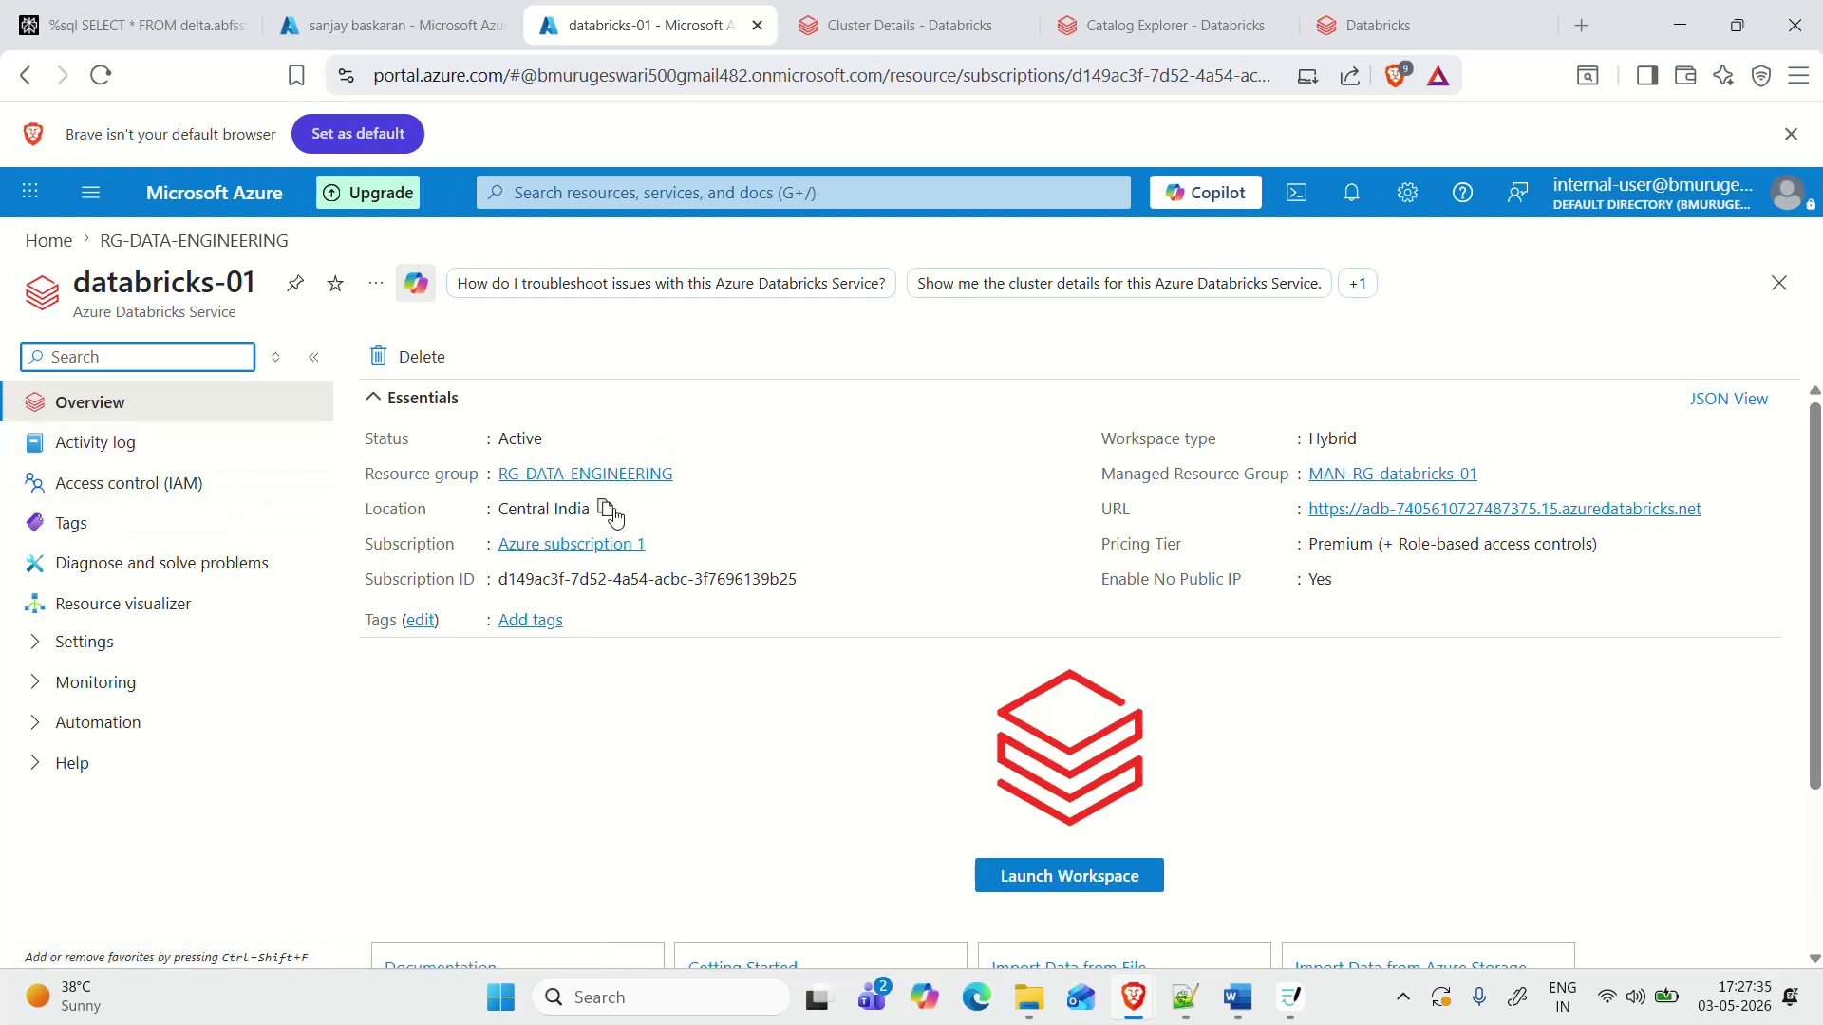
pyautogui.click(605, 510)
pyautogui.hotkey('ctrl', 'Tab')
pyautogui.hotkey('ctrl', 'Tab')
pyautogui.hotkey('ctrl', 'Tab')
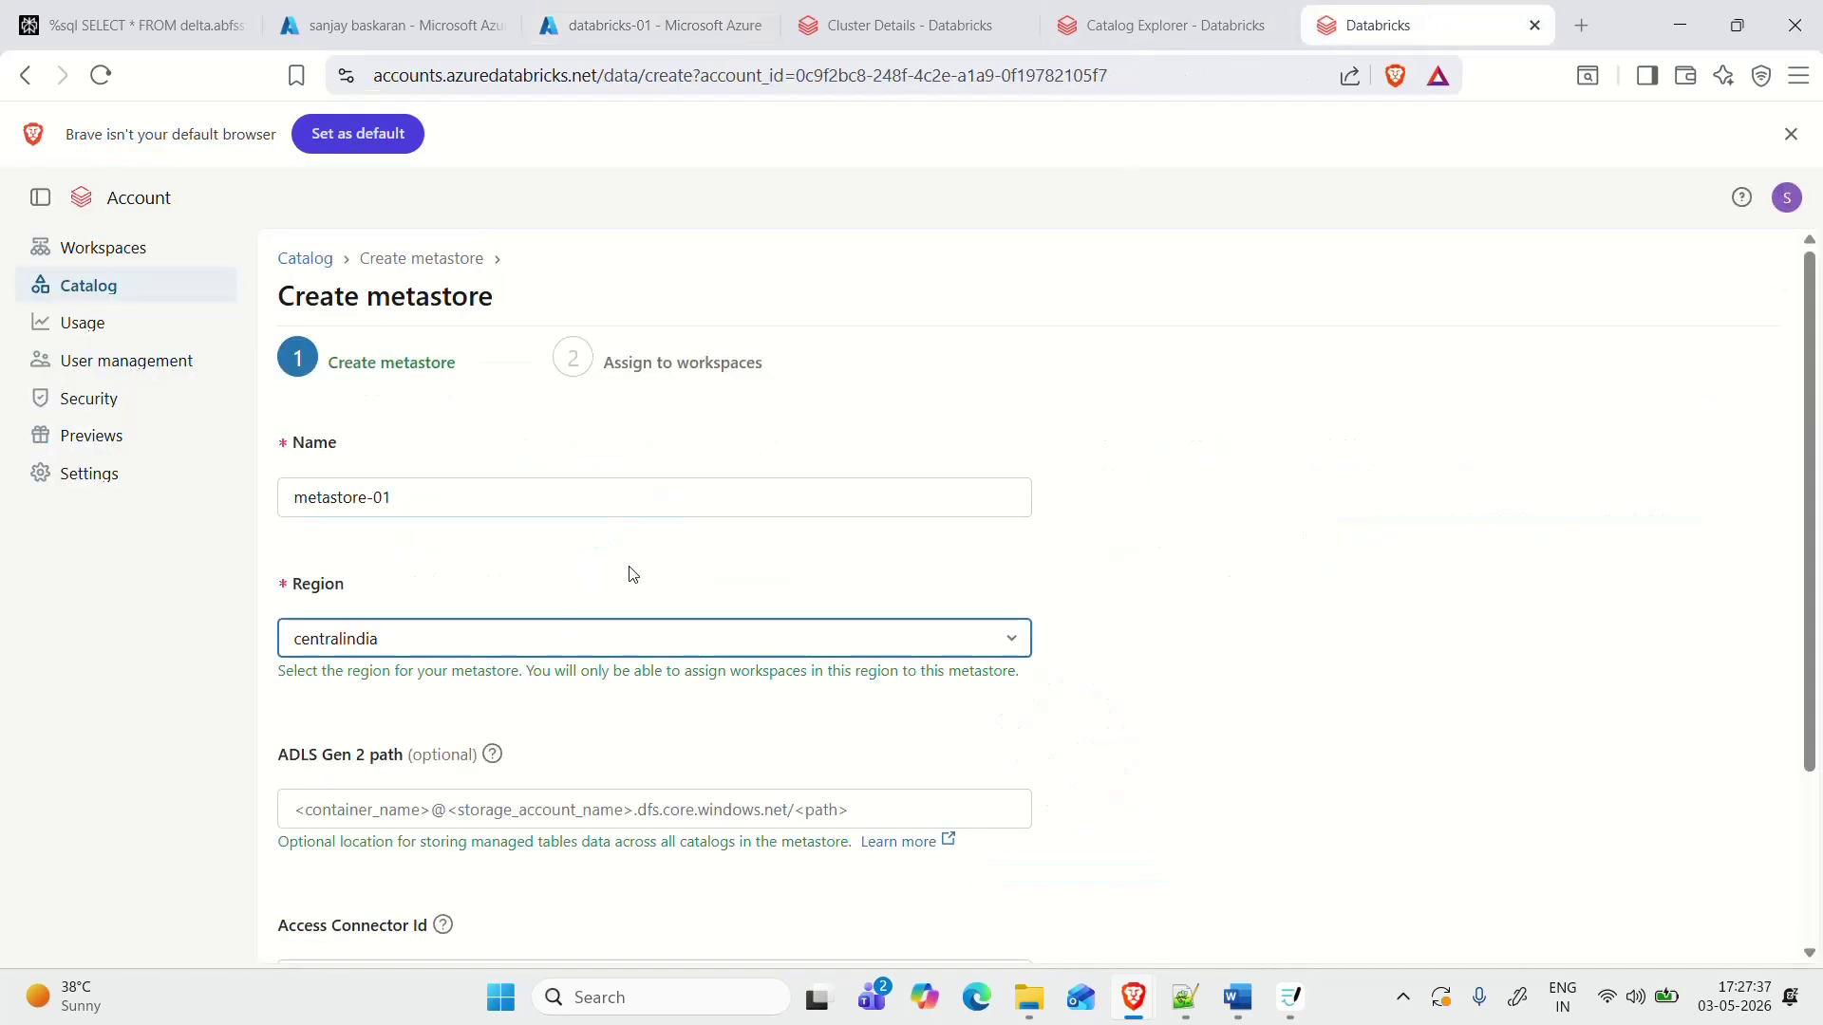
pyautogui.click(473, 655)
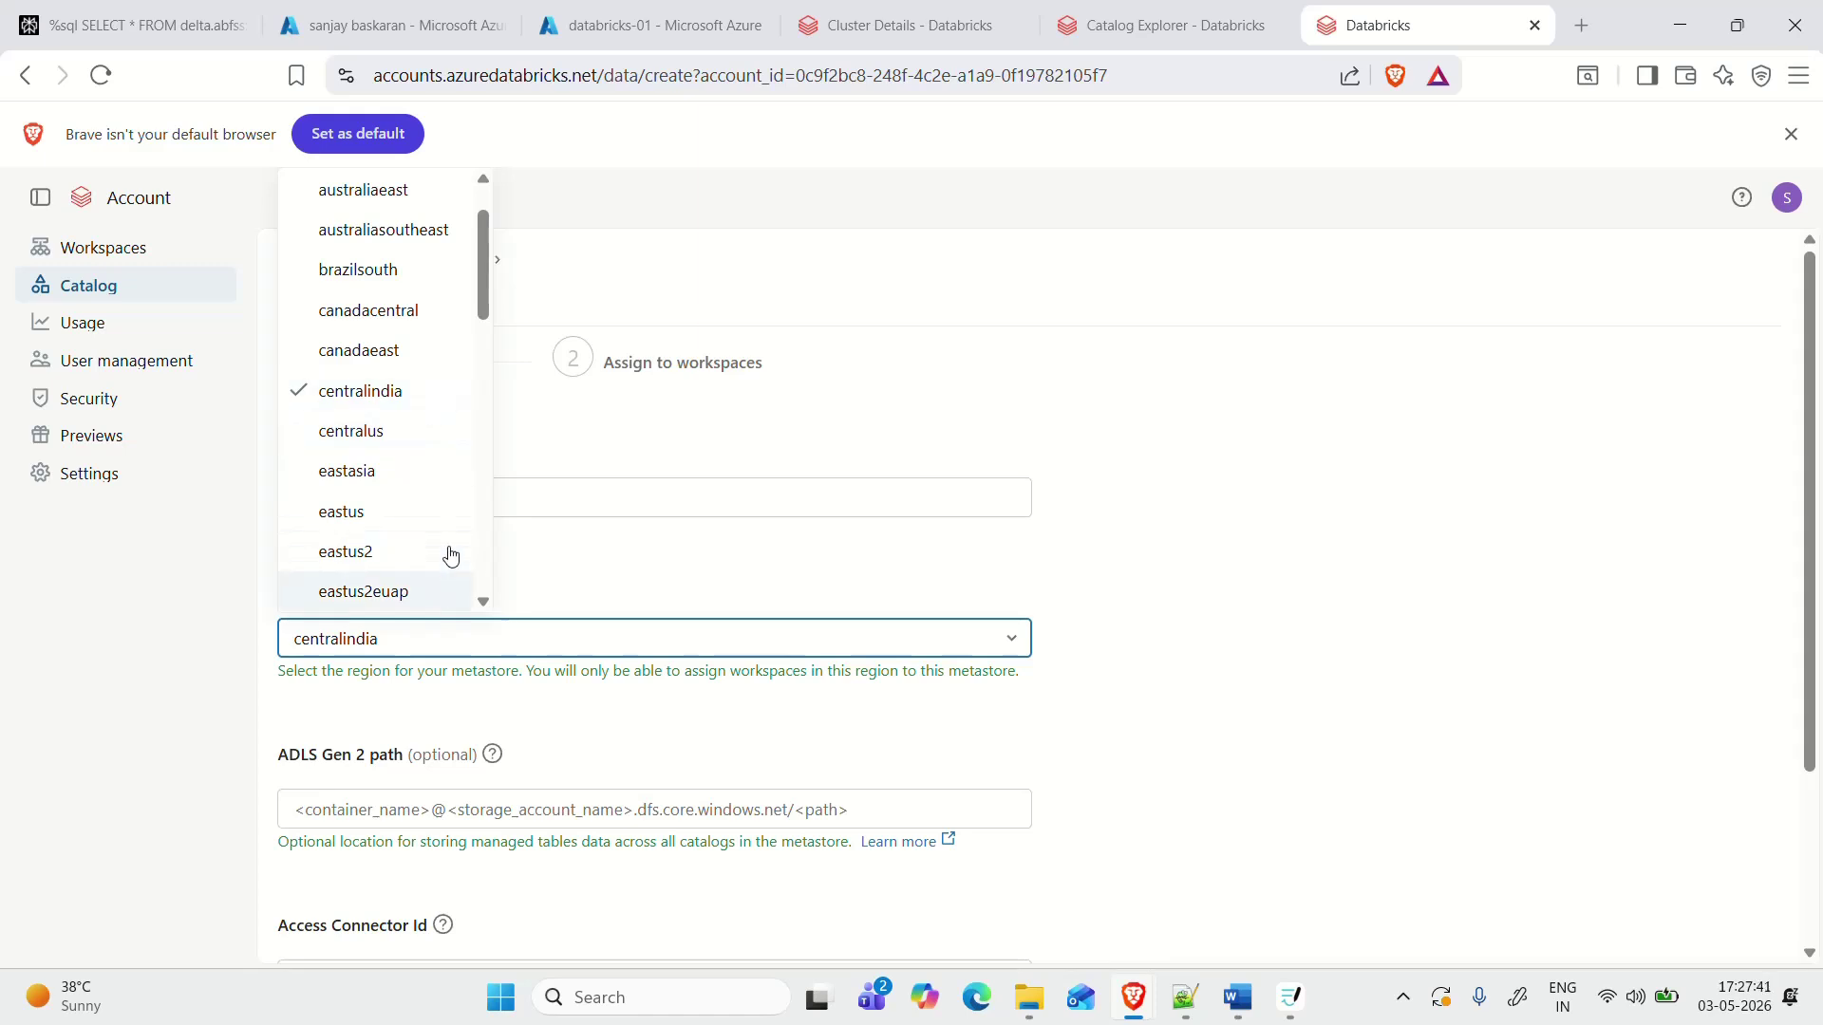
pyautogui.scroll(-2, 447, 531)
pyautogui.scroll(3, 438, 511)
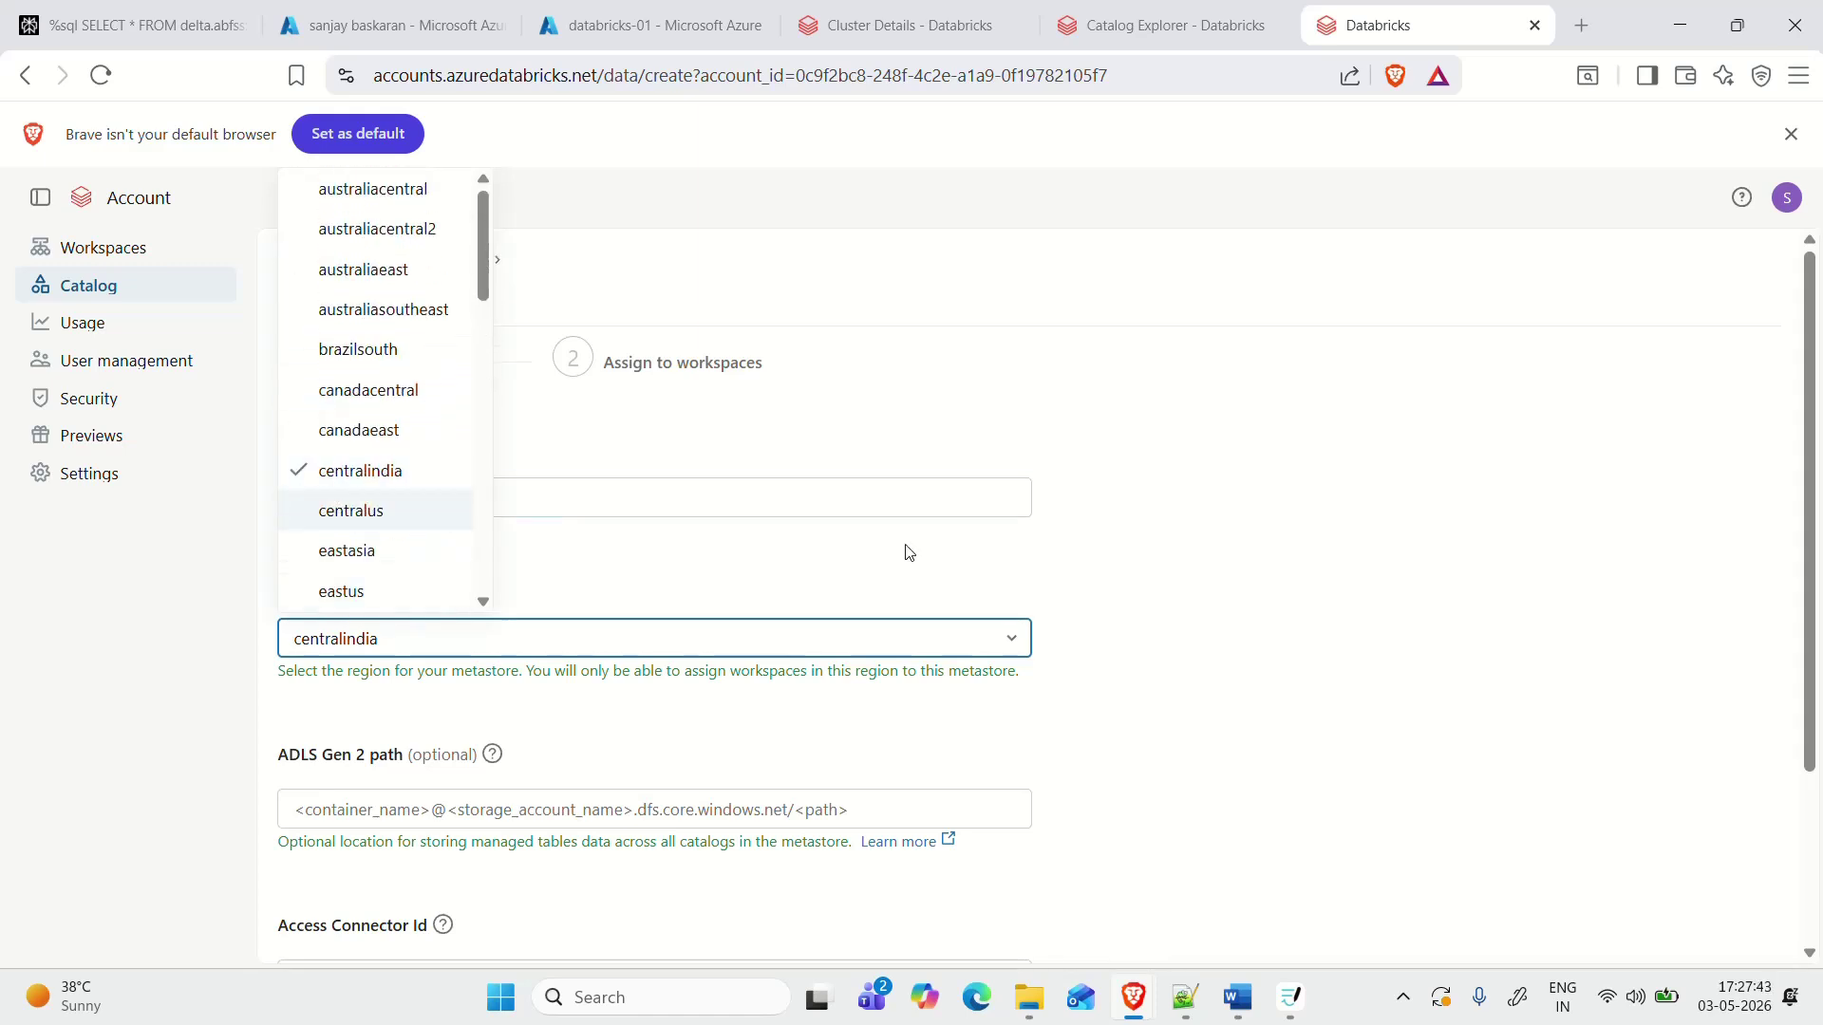
pyautogui.click(1239, 617)
# Step: Capture the ADLS Gen 2 path field of the metastore form and paste the image onto a new Goodnotes page
pyautogui.scroll(-2, 1239, 617)
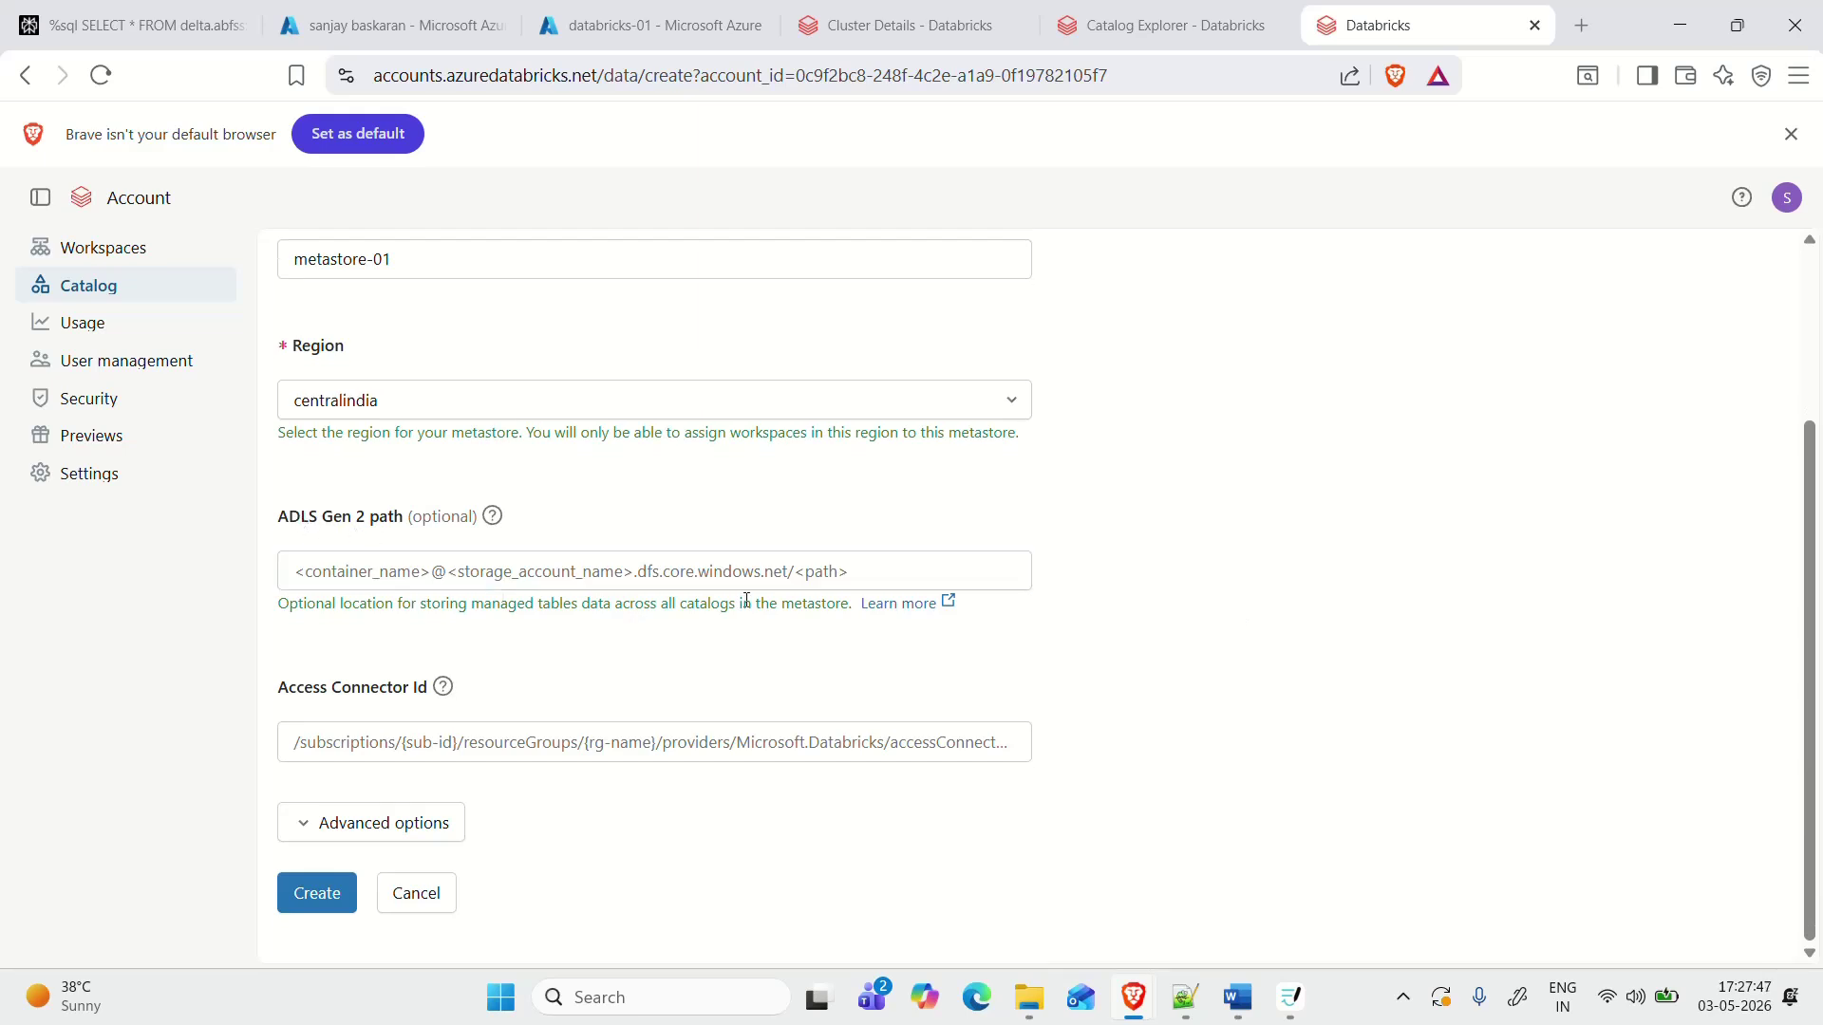
pyautogui.click(651, 560)
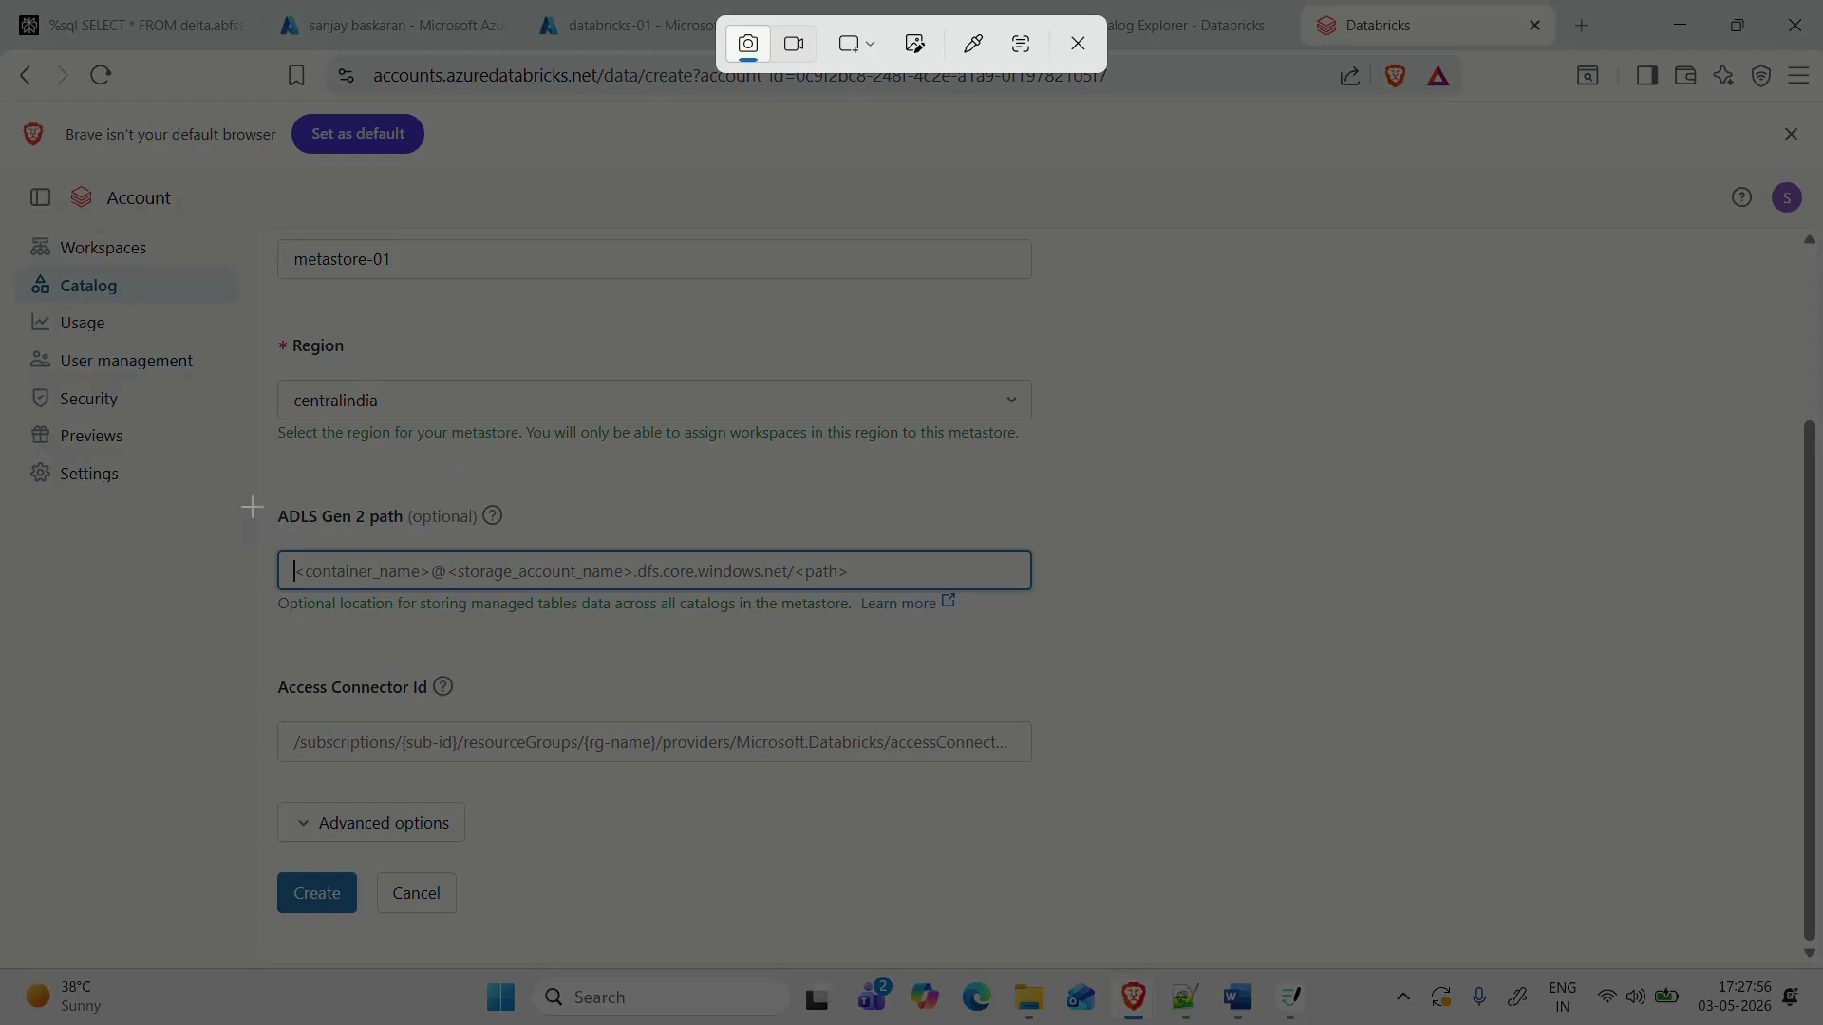
pyautogui.moveTo(251, 507); pyautogui.dragTo(1240, 662)
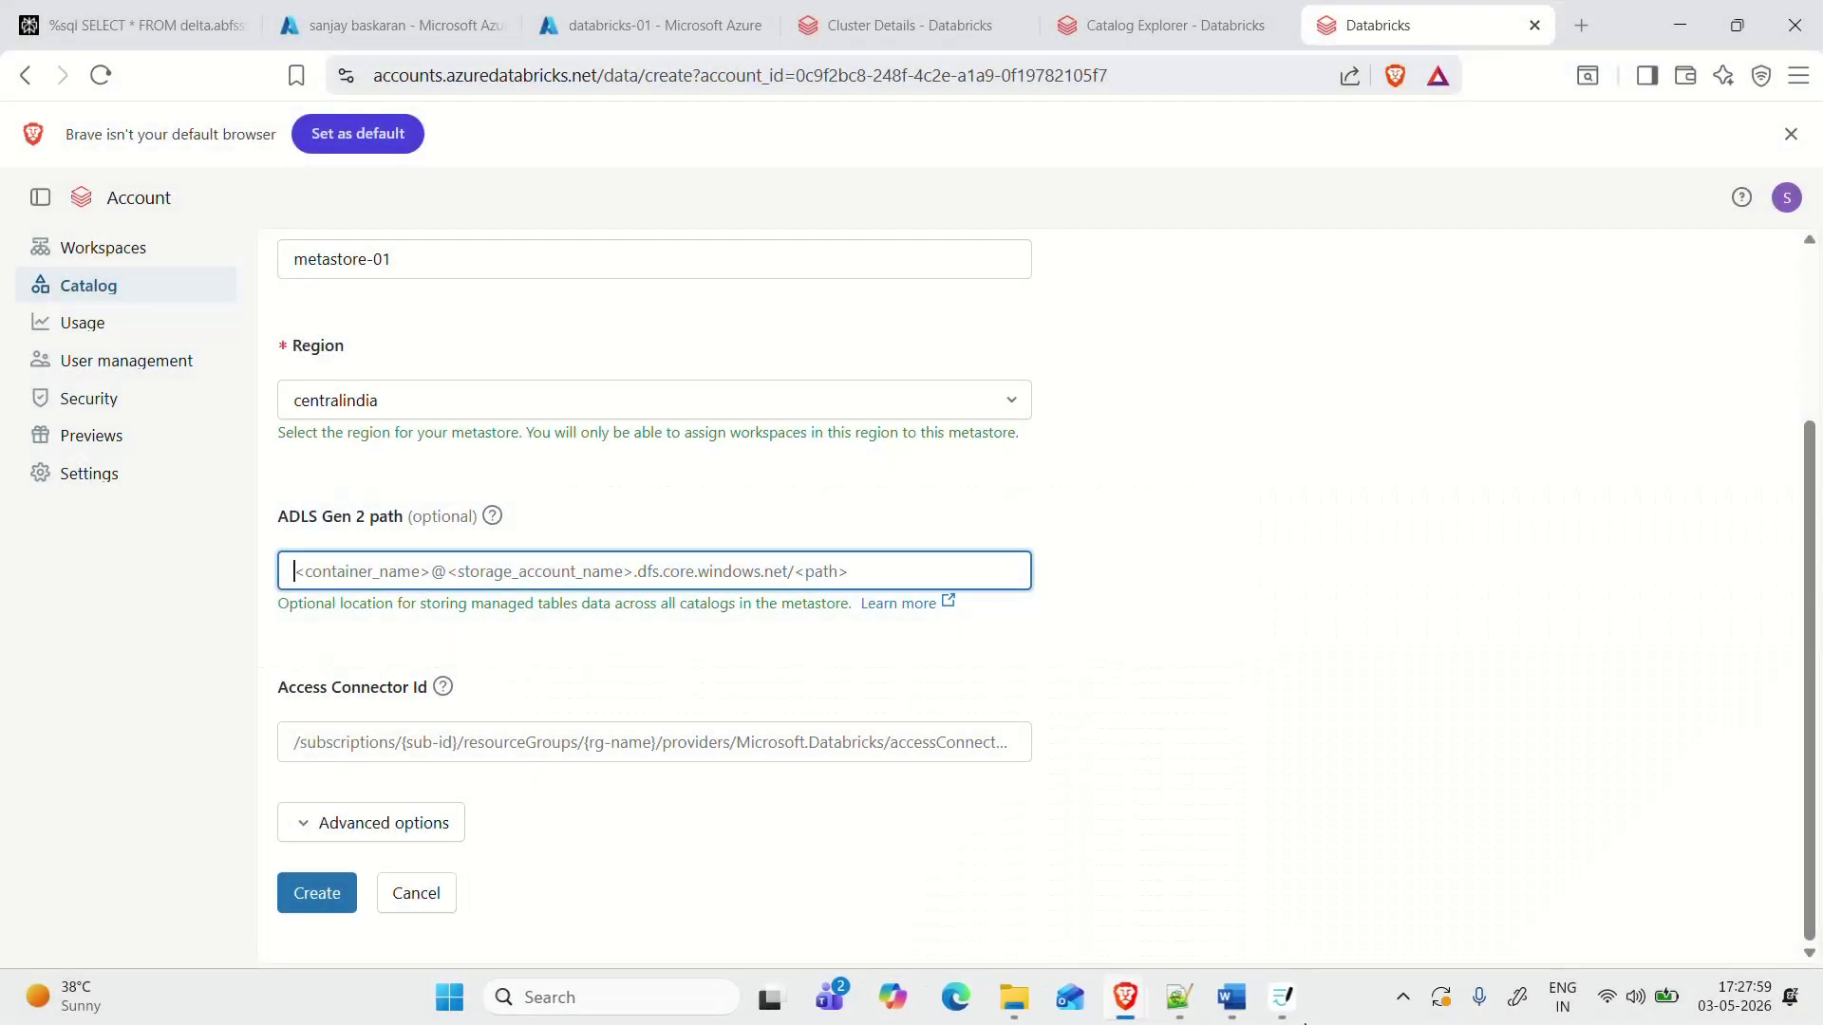
pyautogui.click(1296, 1006)
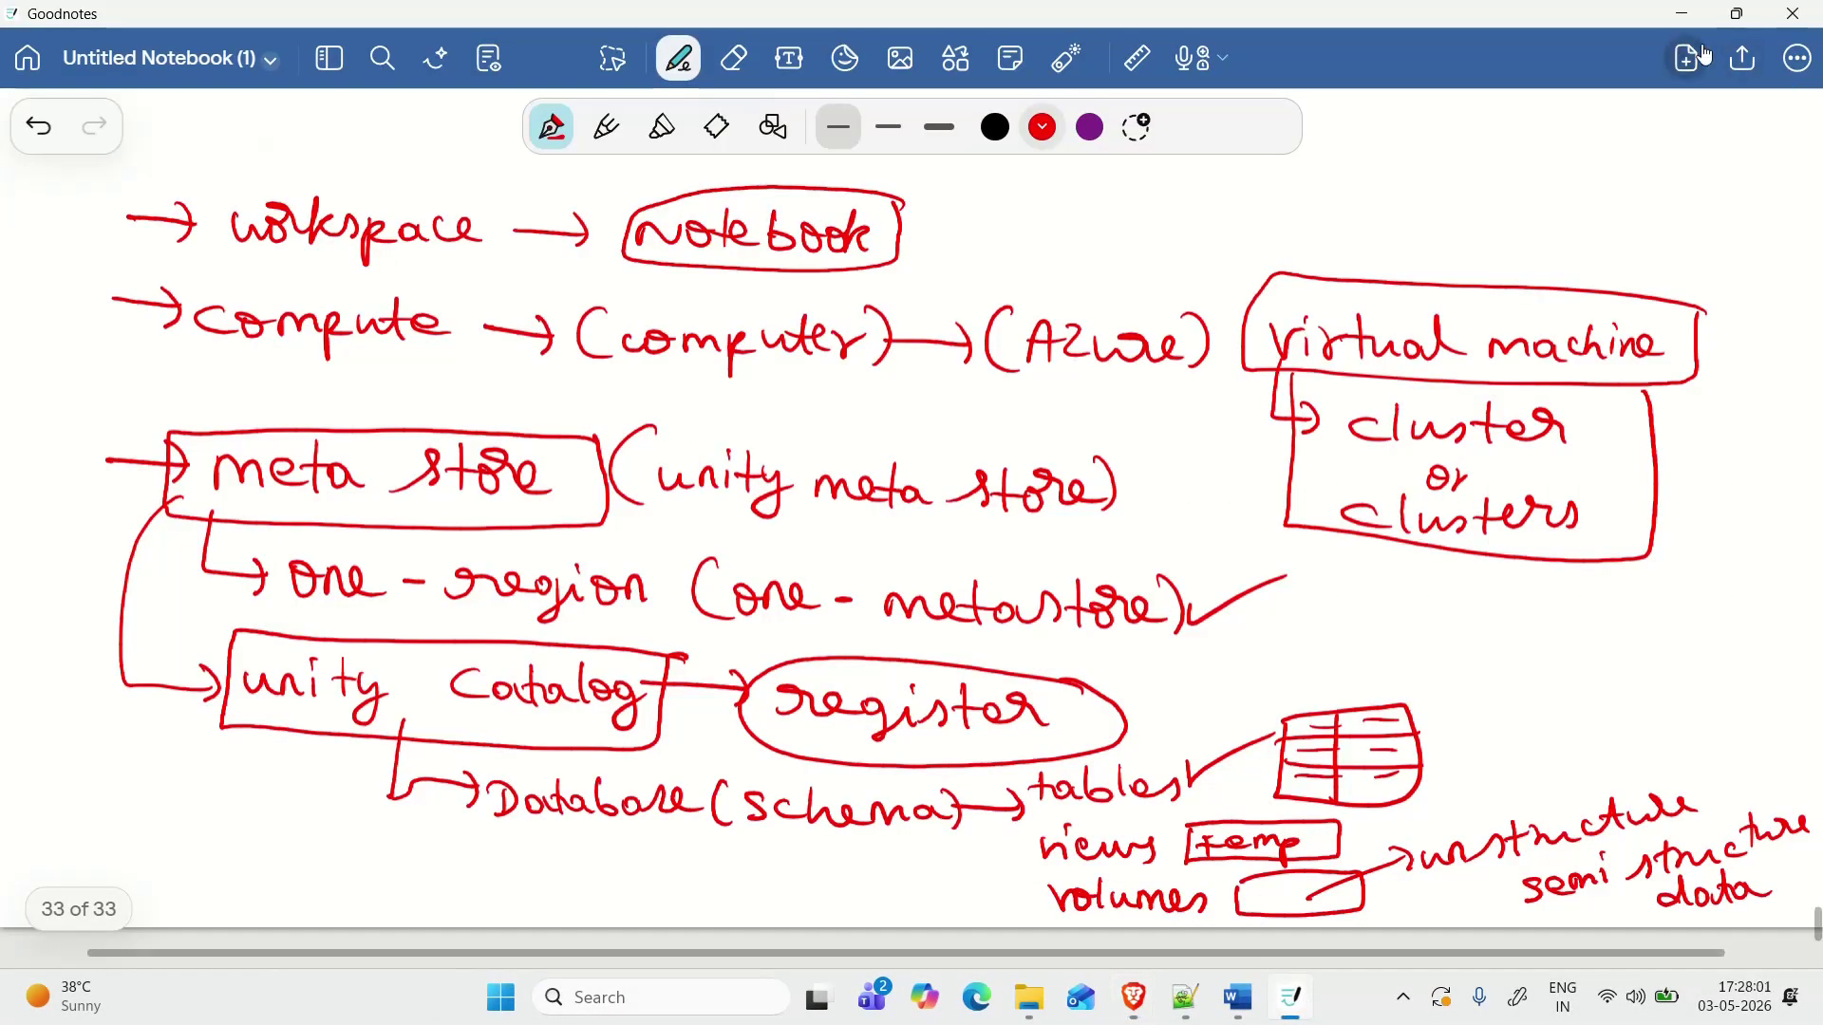
pyautogui.click(1691, 58)
pyautogui.click(1448, 427)
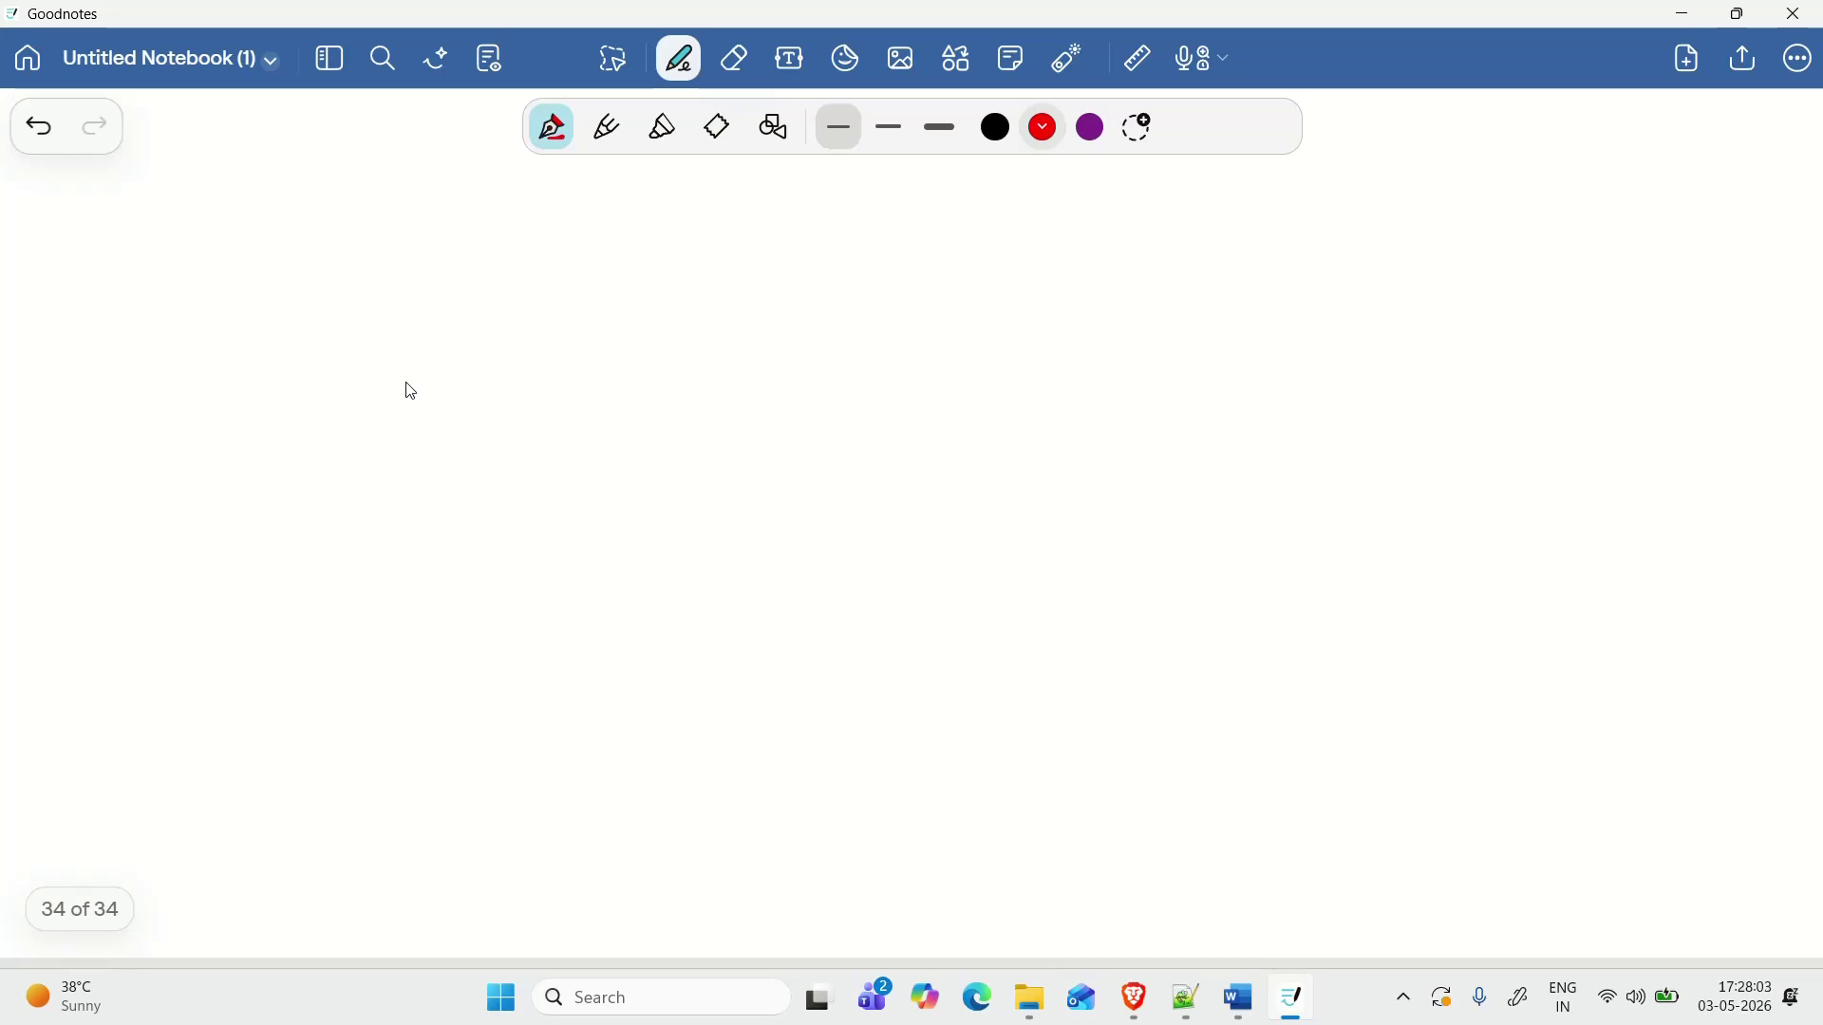
pyautogui.hotkey('ctrl', 'v')
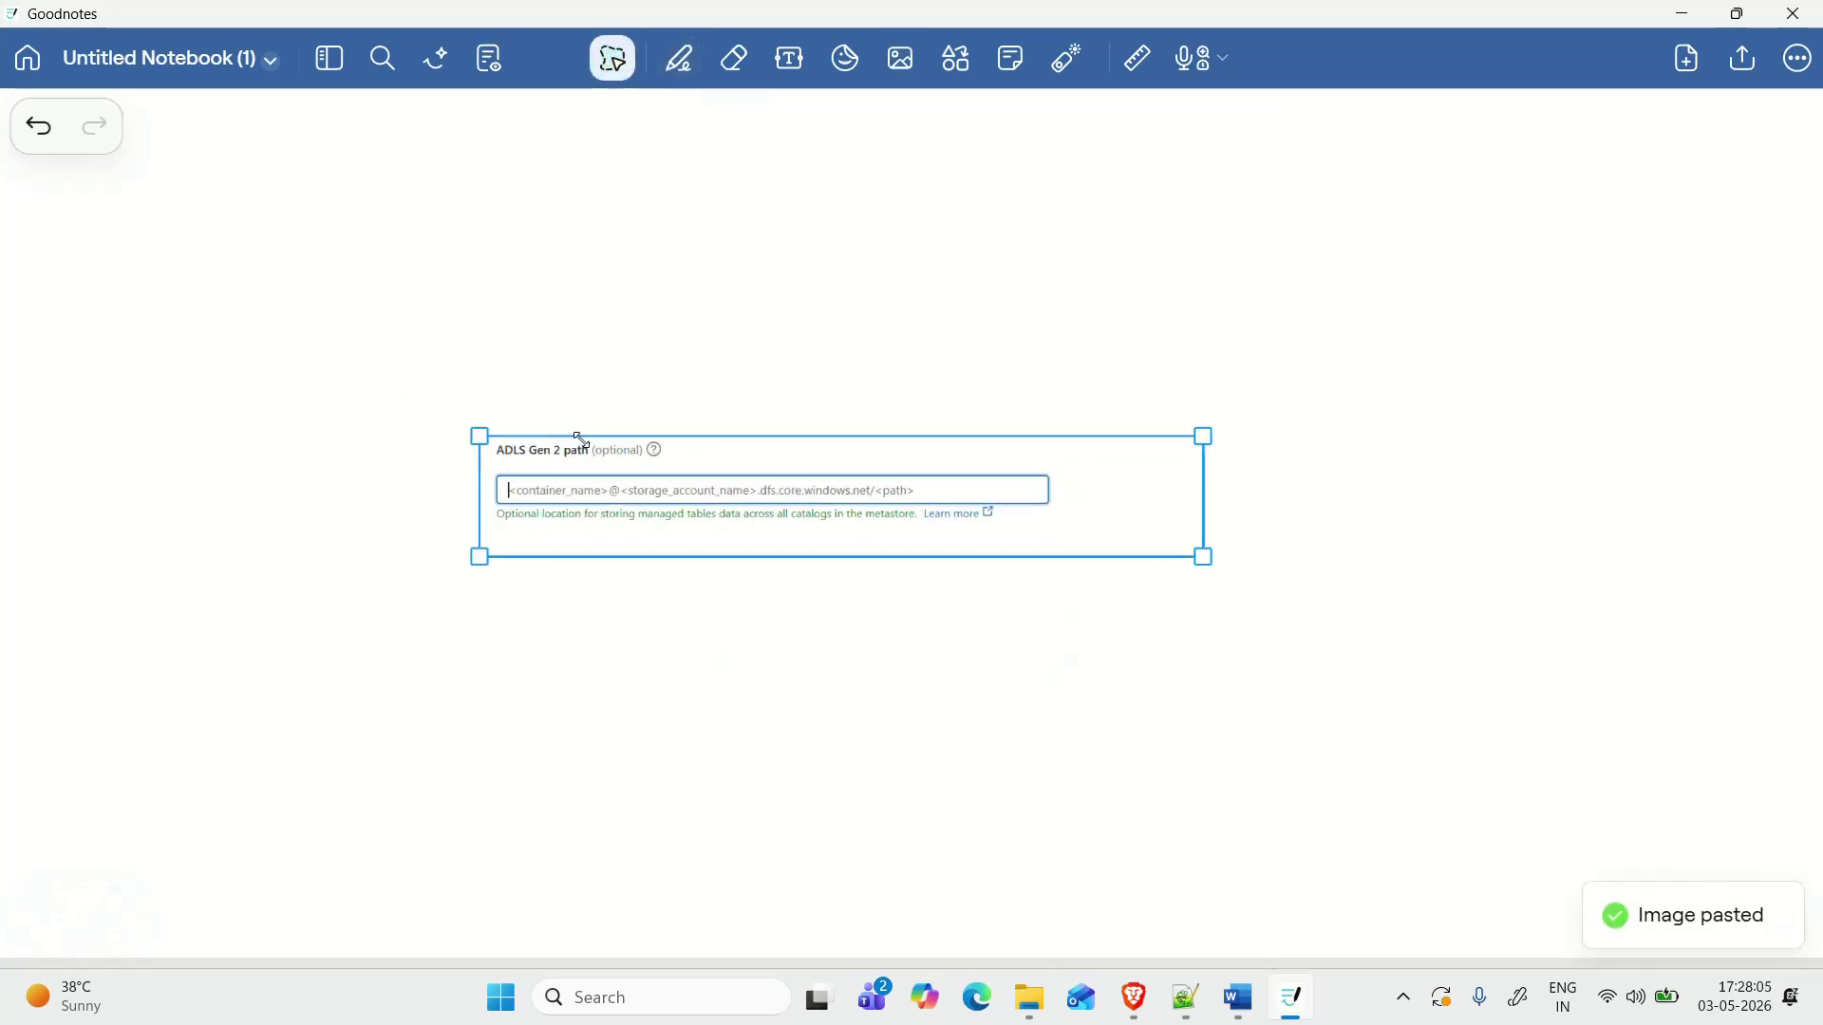
# Step: Enlarge the pasted ADLS Gen 2 path image, place it near the page's upper edge and activate the Pen tool
pyautogui.moveTo(581, 439); pyautogui.dragTo(435, 379)
pyautogui.moveTo(533, 548); pyautogui.dragTo(1029, 481)
pyautogui.click(778, 651)
pyautogui.click(680, 59)
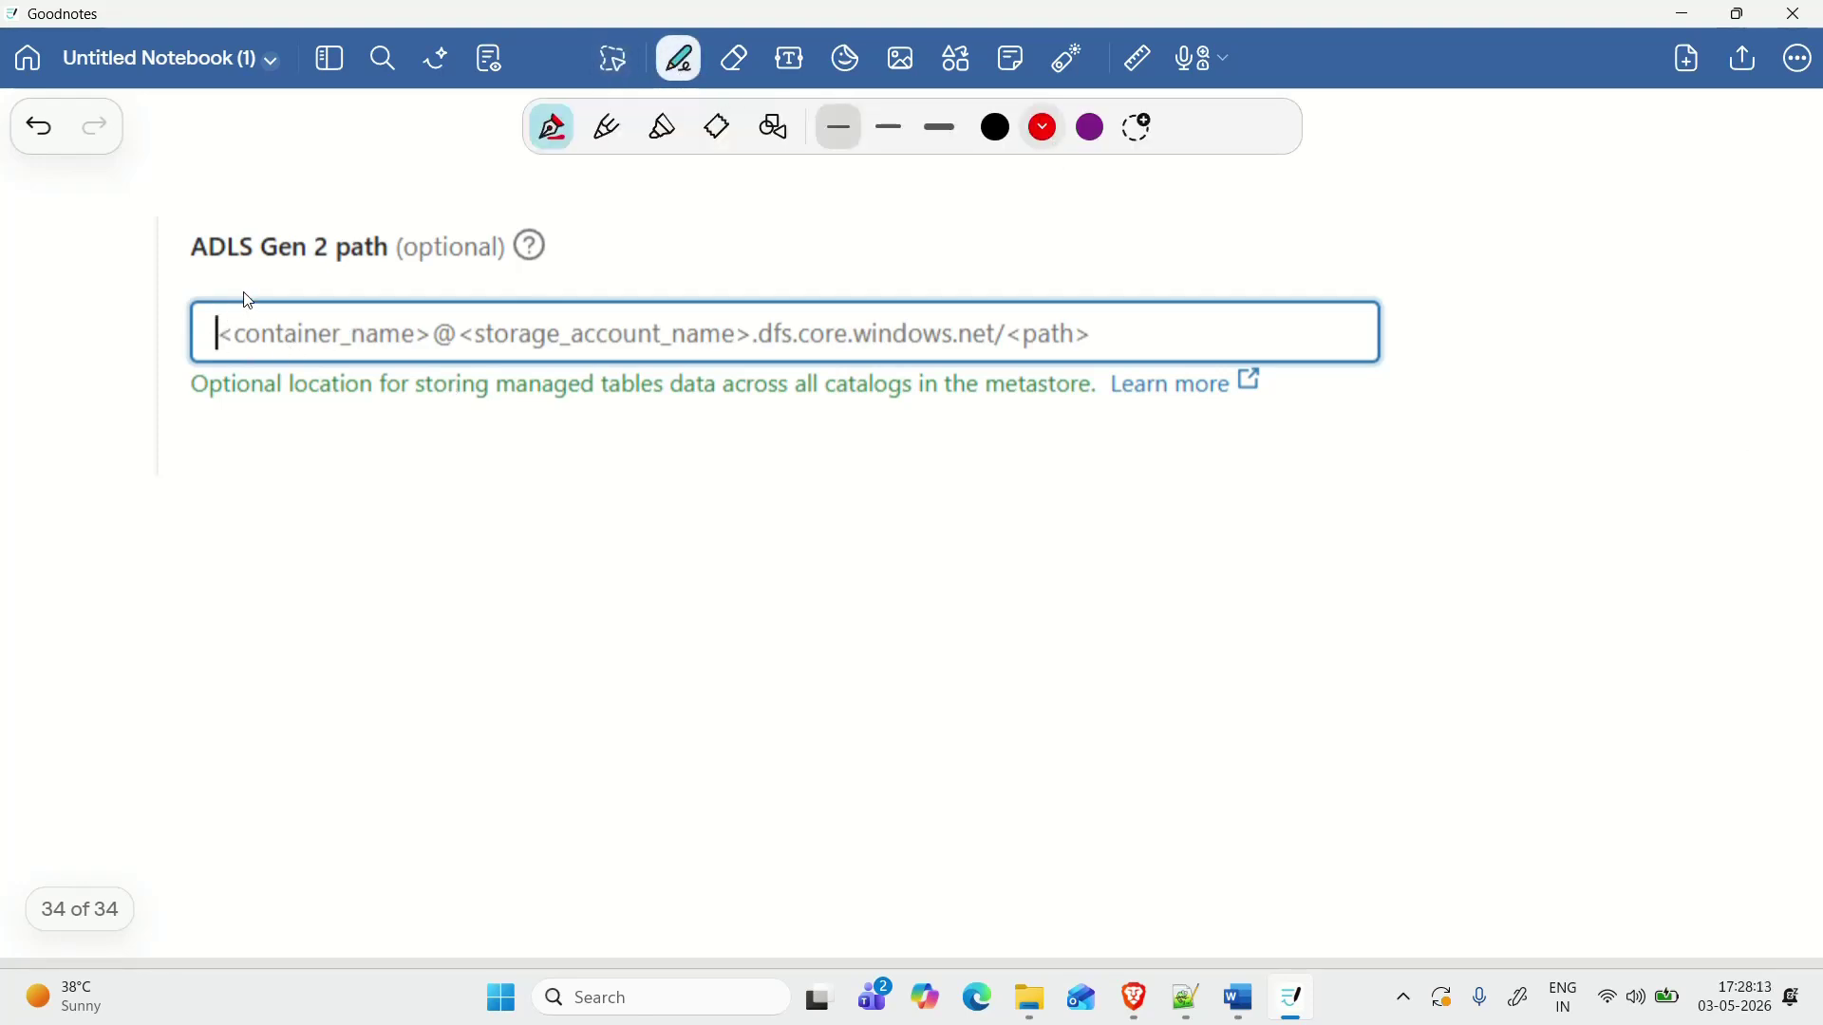
# Step: Circle <container_name> in the path image and link it to circled notes "data lake container", "meta store" and "dedicate"
pyautogui.moveTo(245, 294)
pyautogui.mouseDown()
pyautogui.moveTo(242, 361)
pyautogui.moveTo(381, 359)
pyautogui.mouseUp()
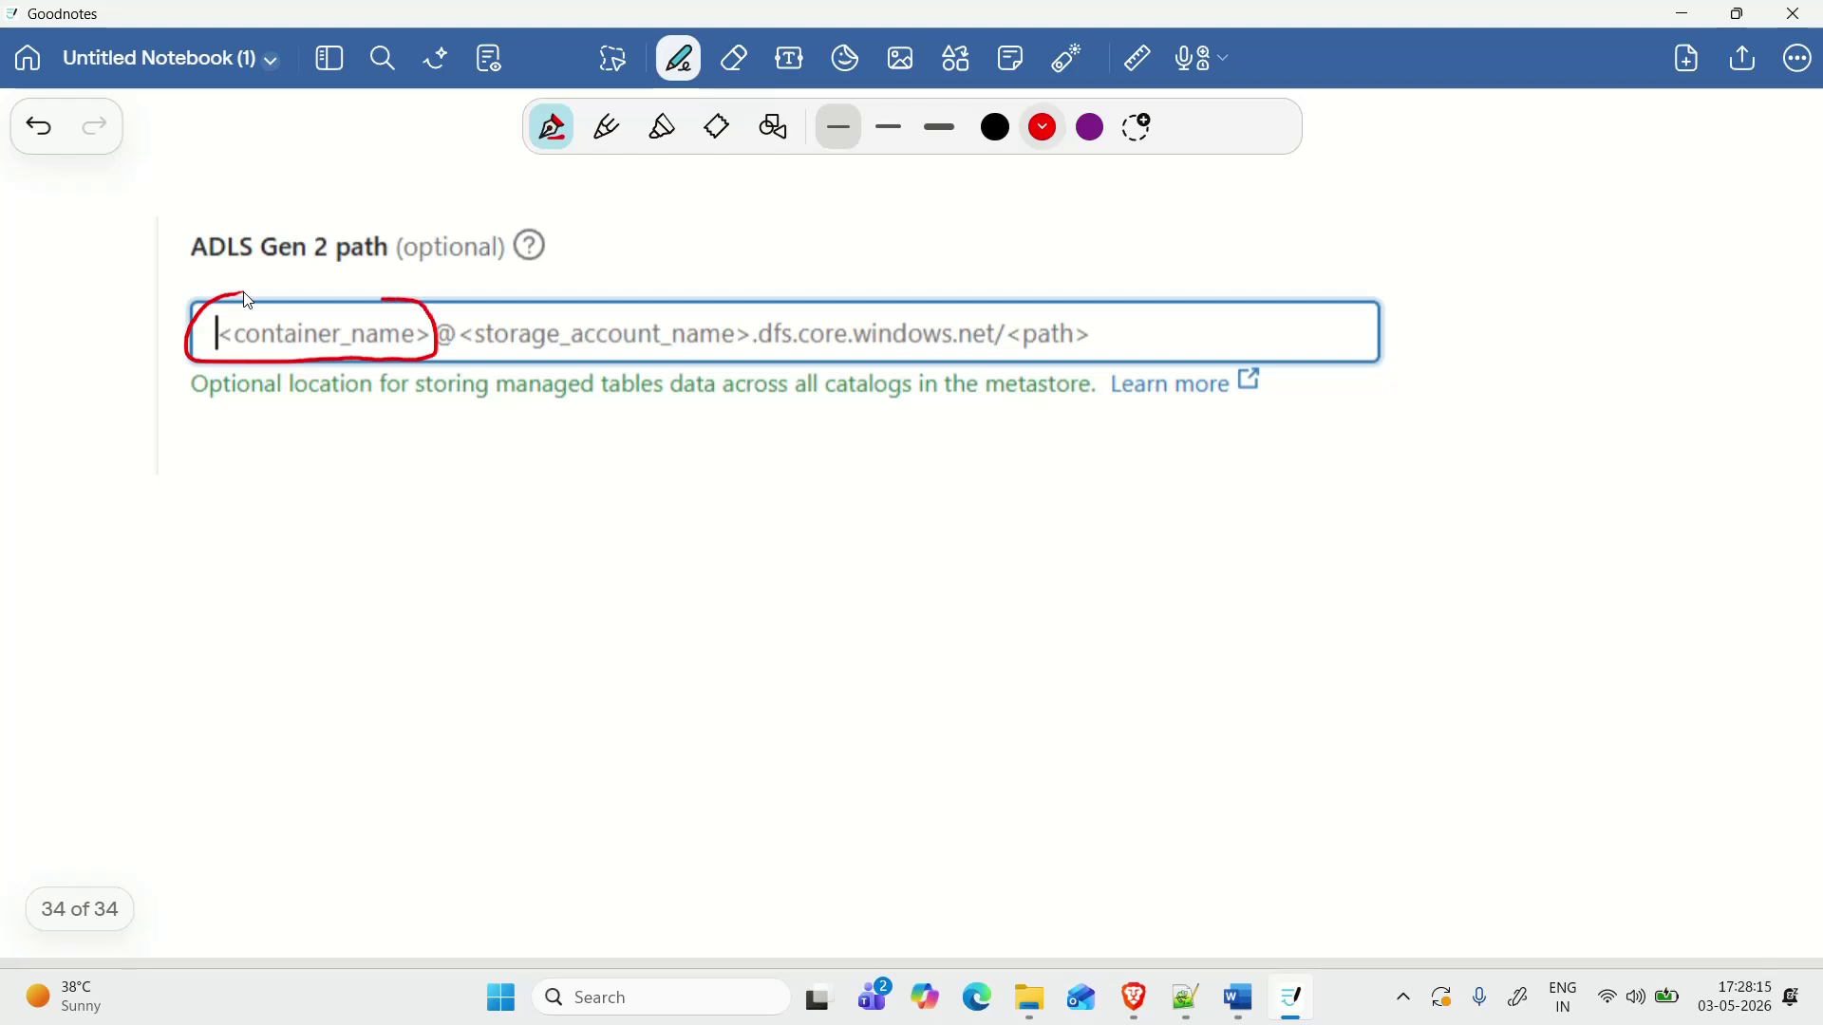
pyautogui.moveTo(249, 302)
pyautogui.mouseDown()
pyautogui.moveTo(139, 452)
pyautogui.moveTo(314, 480)
pyautogui.moveTo(587, 465)
pyautogui.moveTo(371, 425)
pyautogui.moveTo(128, 467)
pyautogui.moveTo(387, 510)
pyautogui.moveTo(604, 475)
pyautogui.moveTo(606, 438)
pyautogui.mouseUp()
pyautogui.moveTo(581, 470)
pyautogui.mouseDown()
pyautogui.moveTo(715, 484)
pyautogui.moveTo(752, 454)
pyautogui.moveTo(806, 486)
pyautogui.moveTo(816, 461)
pyautogui.moveTo(854, 484)
pyautogui.moveTo(909, 480)
pyautogui.mouseUp()
pyautogui.moveTo(945, 442)
pyautogui.mouseDown()
pyautogui.moveTo(664, 465)
pyautogui.moveTo(987, 504)
pyautogui.moveTo(948, 444)
pyautogui.moveTo(1139, 456)
pyautogui.moveTo(1198, 479)
pyautogui.moveTo(1219, 463)
pyautogui.moveTo(1258, 493)
pyautogui.moveTo(1300, 456)
pyautogui.moveTo(1384, 454)
pyautogui.moveTo(1071, 439)
pyautogui.moveTo(1270, 531)
pyautogui.moveTo(1427, 484)
pyautogui.moveTo(1384, 446)
pyautogui.mouseUp()
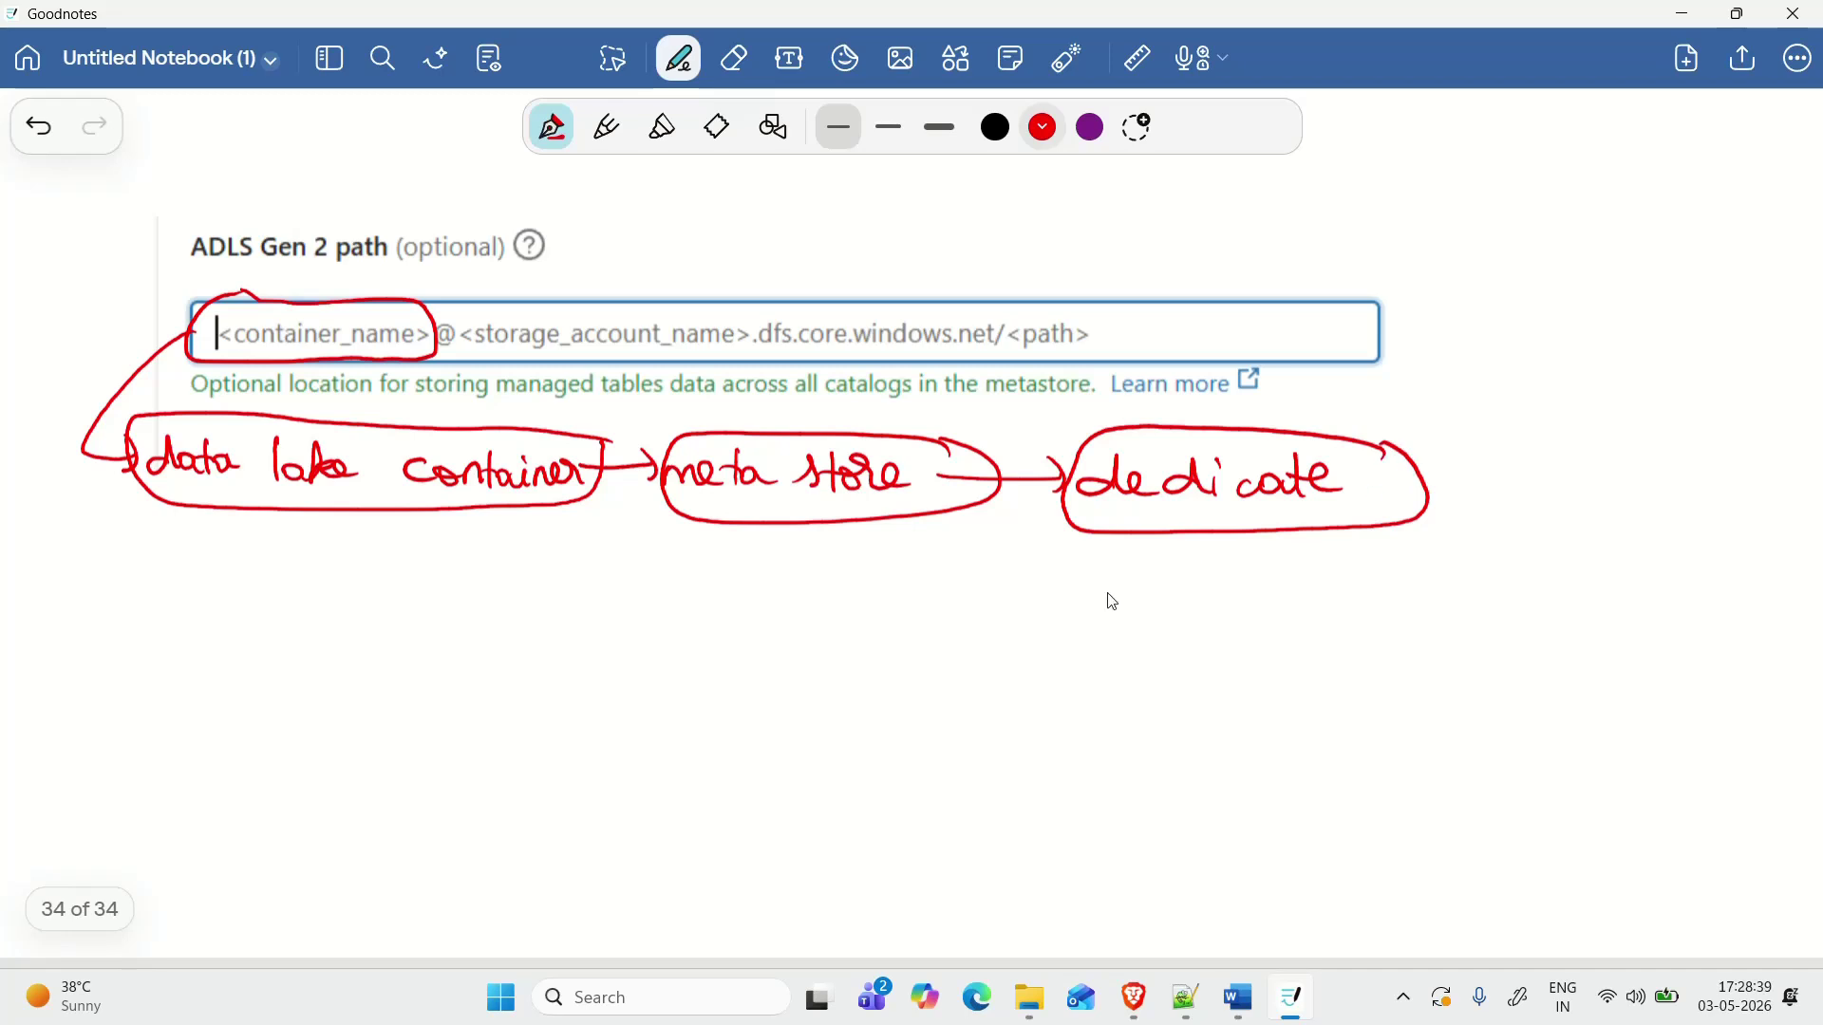
# Step: Write "delta table, views, volumes" leading to "location" and a boxed "container" and "folder", cross out that box and draw an arrow from it to "dedicate"
pyautogui.moveTo(238, 575)
pyautogui.mouseDown()
pyautogui.moveTo(291, 589)
pyautogui.moveTo(446, 571)
pyautogui.moveTo(525, 598)
pyautogui.moveTo(703, 610)
pyautogui.mouseUp()
pyautogui.moveTo(766, 613)
pyautogui.mouseDown()
pyautogui.moveTo(980, 615)
pyautogui.moveTo(521, 534)
pyautogui.moveTo(183, 545)
pyautogui.moveTo(561, 651)
pyautogui.moveTo(1019, 646)
pyautogui.moveTo(1100, 622)
pyautogui.moveTo(1255, 634)
pyautogui.moveTo(1350, 610)
pyautogui.moveTo(1102, 615)
pyautogui.moveTo(1353, 655)
pyautogui.moveTo(1348, 598)
pyautogui.moveTo(1458, 644)
pyautogui.moveTo(1585, 627)
pyautogui.moveTo(1441, 738)
pyautogui.moveTo(1506, 712)
pyautogui.moveTo(1614, 736)
pyautogui.mouseUp()
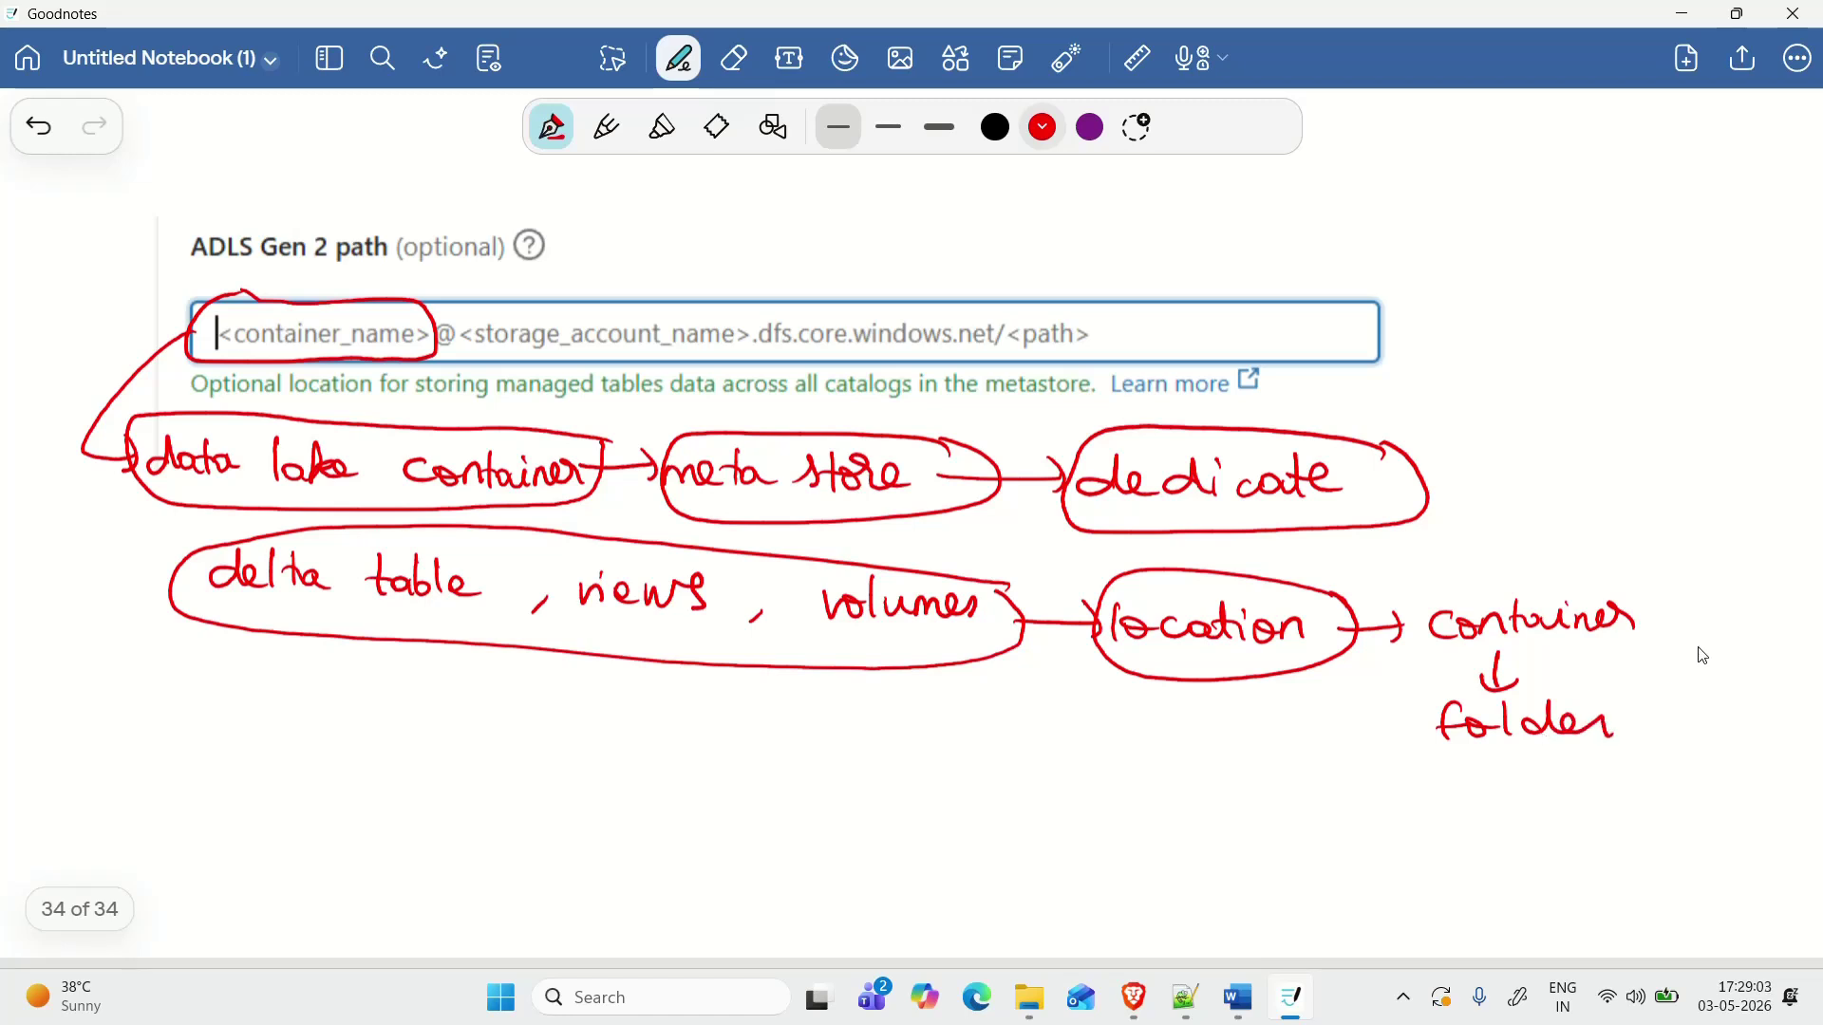
pyautogui.moveTo(1563, 573)
pyautogui.mouseDown()
pyautogui.moveTo(1704, 619)
pyautogui.moveTo(1393, 729)
pyautogui.moveTo(1706, 750)
pyautogui.moveTo(1699, 609)
pyautogui.mouseUp()
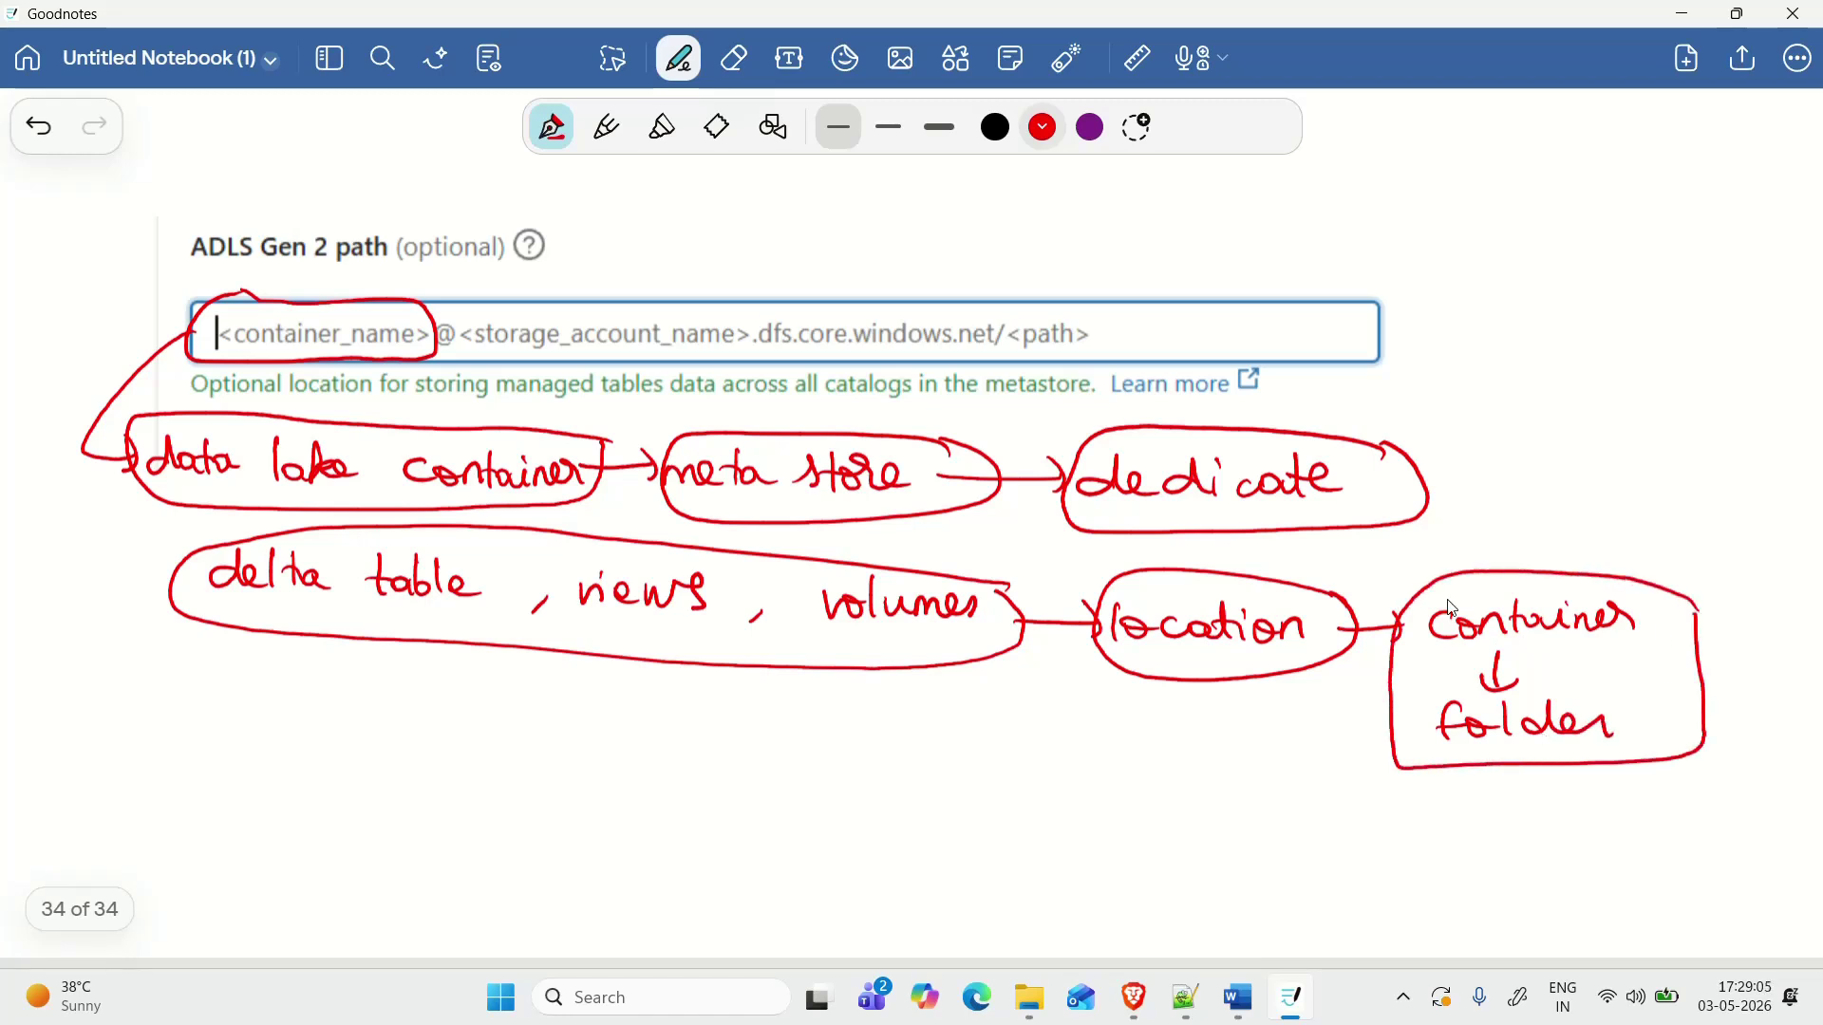
pyautogui.moveTo(1449, 600); pyautogui.dragTo(1652, 756)
pyautogui.moveTo(1429, 731); pyautogui.dragTo(1699, 605)
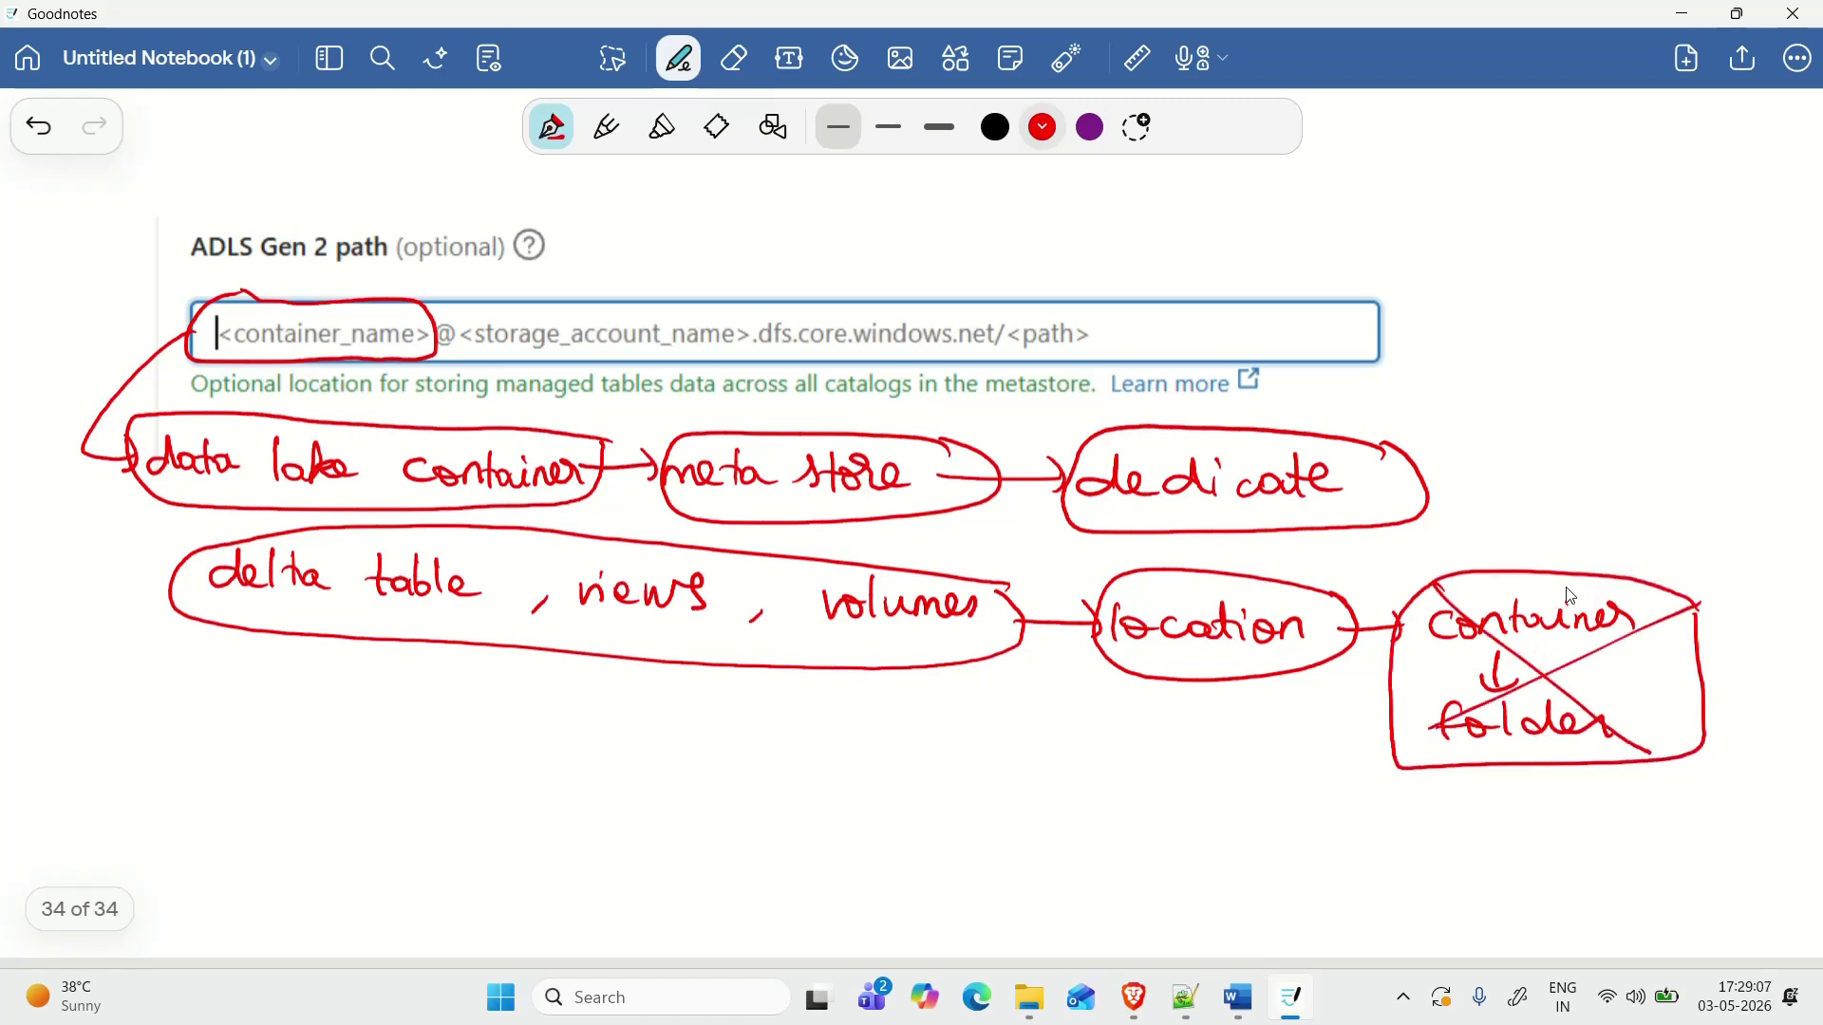
pyautogui.moveTo(1571, 596)
pyautogui.mouseDown()
pyautogui.moveTo(1624, 508)
pyautogui.moveTo(1435, 482)
pyautogui.moveTo(1378, 499)
pyautogui.moveTo(1396, 489)
pyautogui.moveTo(1398, 512)
pyautogui.mouseUp()
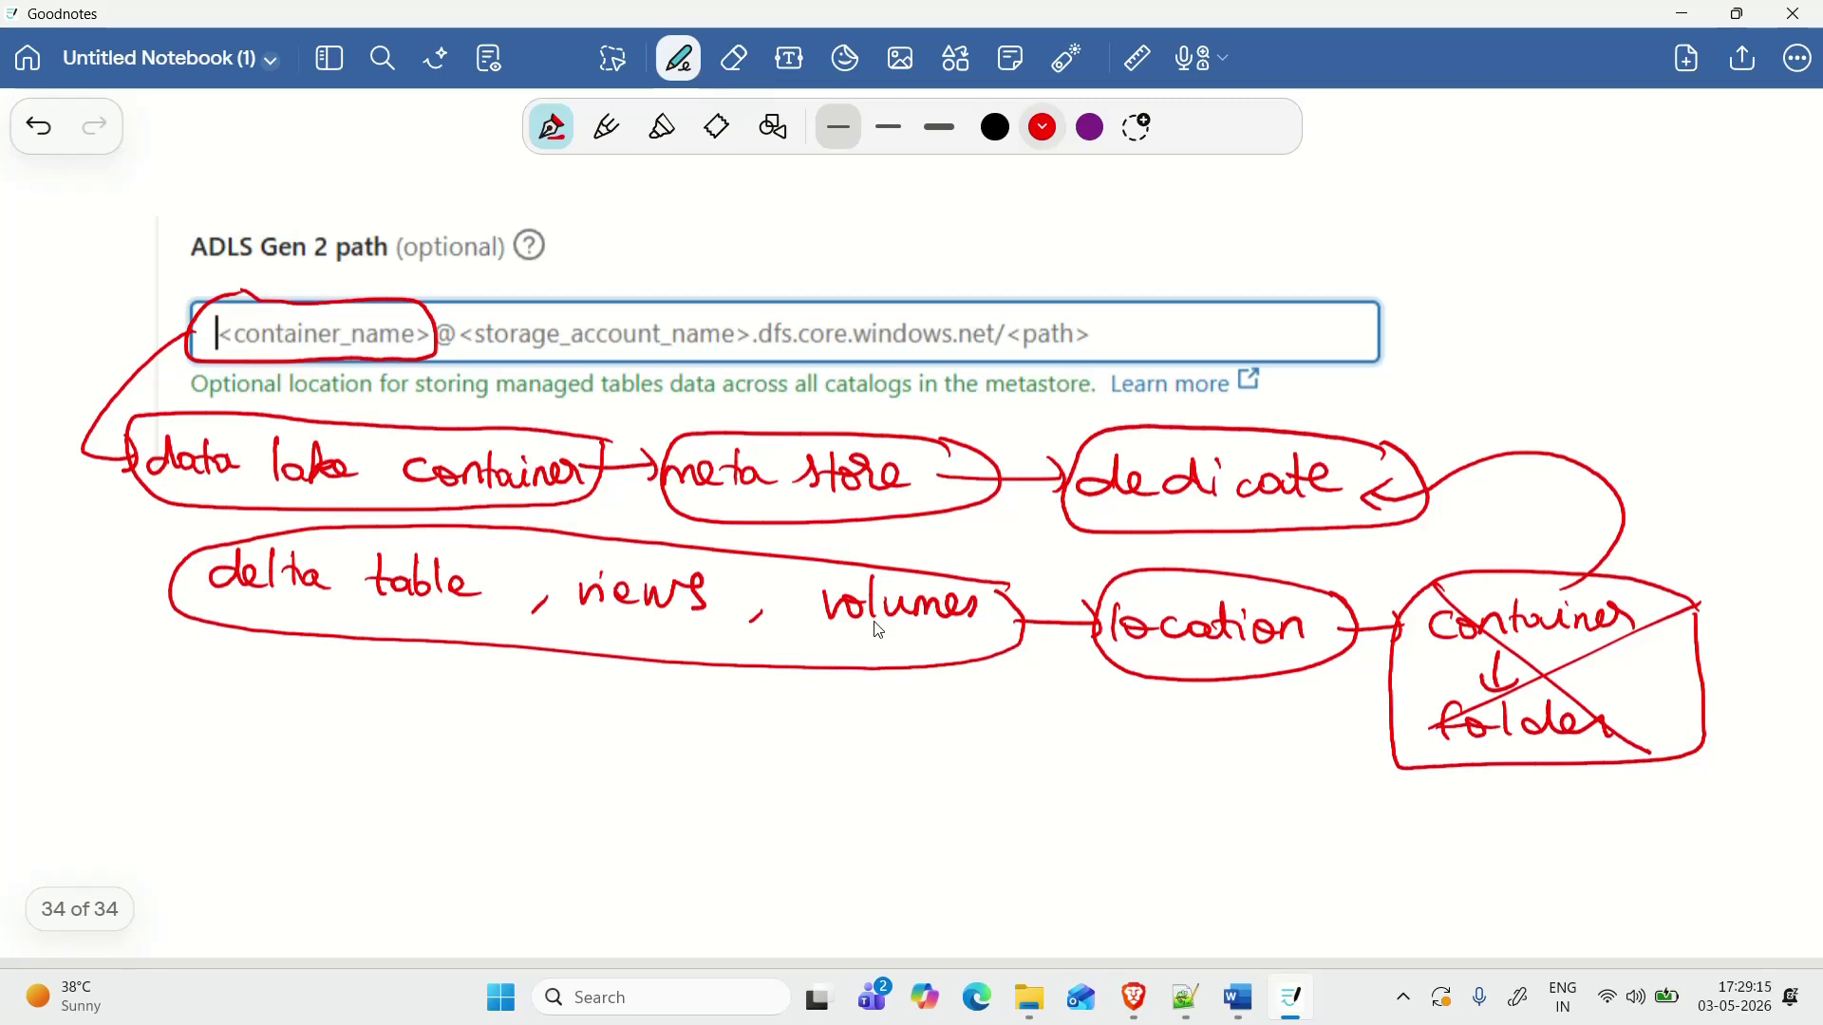
# Step: Circle "table", "views" and "volumes" and join them to a boxed note "hero of unity catalog" pointing to a circled "Databricks"
pyautogui.moveTo(397, 522)
pyautogui.mouseDown()
pyautogui.moveTo(422, 629)
pyautogui.moveTo(365, 525)
pyautogui.mouseUp()
pyautogui.moveTo(622, 545)
pyautogui.mouseDown()
pyautogui.moveTo(588, 644)
pyautogui.moveTo(635, 533)
pyautogui.mouseUp()
pyautogui.moveTo(859, 550)
pyautogui.mouseDown()
pyautogui.moveTo(791, 617)
pyautogui.moveTo(883, 549)
pyautogui.mouseUp()
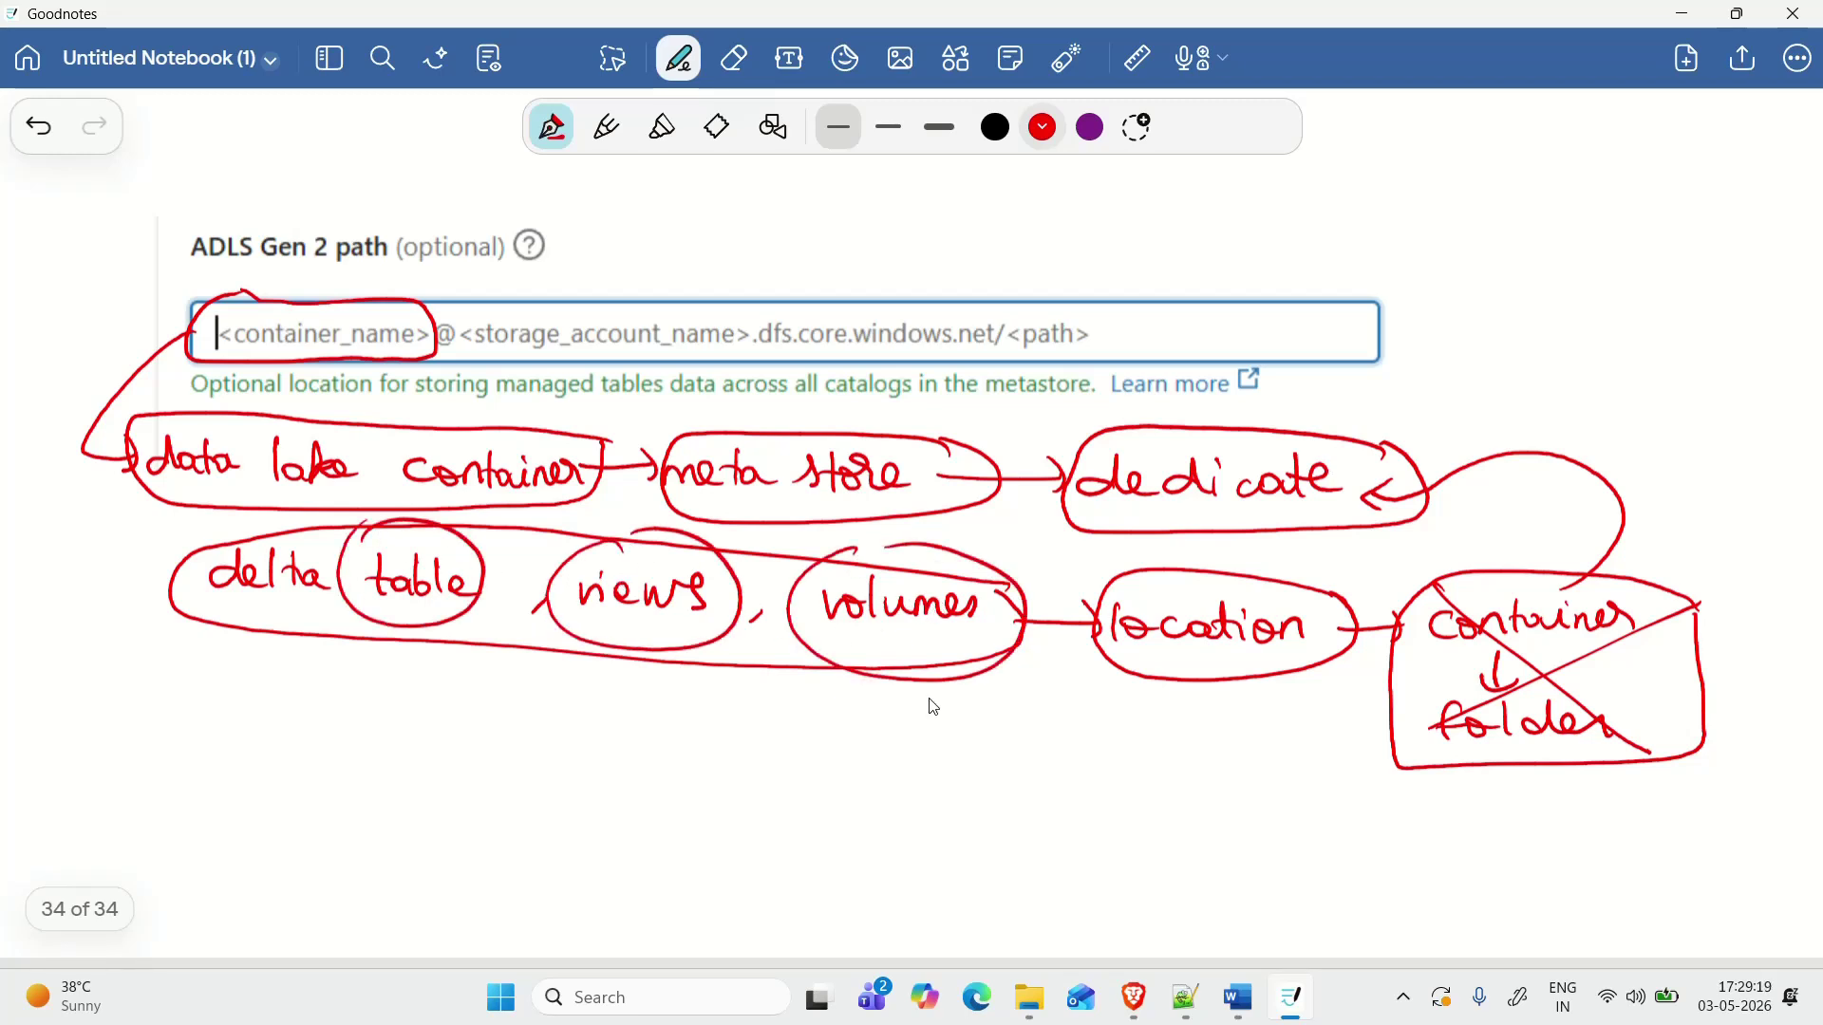
pyautogui.moveTo(429, 612)
pyautogui.mouseDown()
pyautogui.moveTo(584, 743)
pyautogui.moveTo(673, 627)
pyautogui.mouseUp()
pyautogui.moveTo(584, 746); pyautogui.dragTo(826, 651)
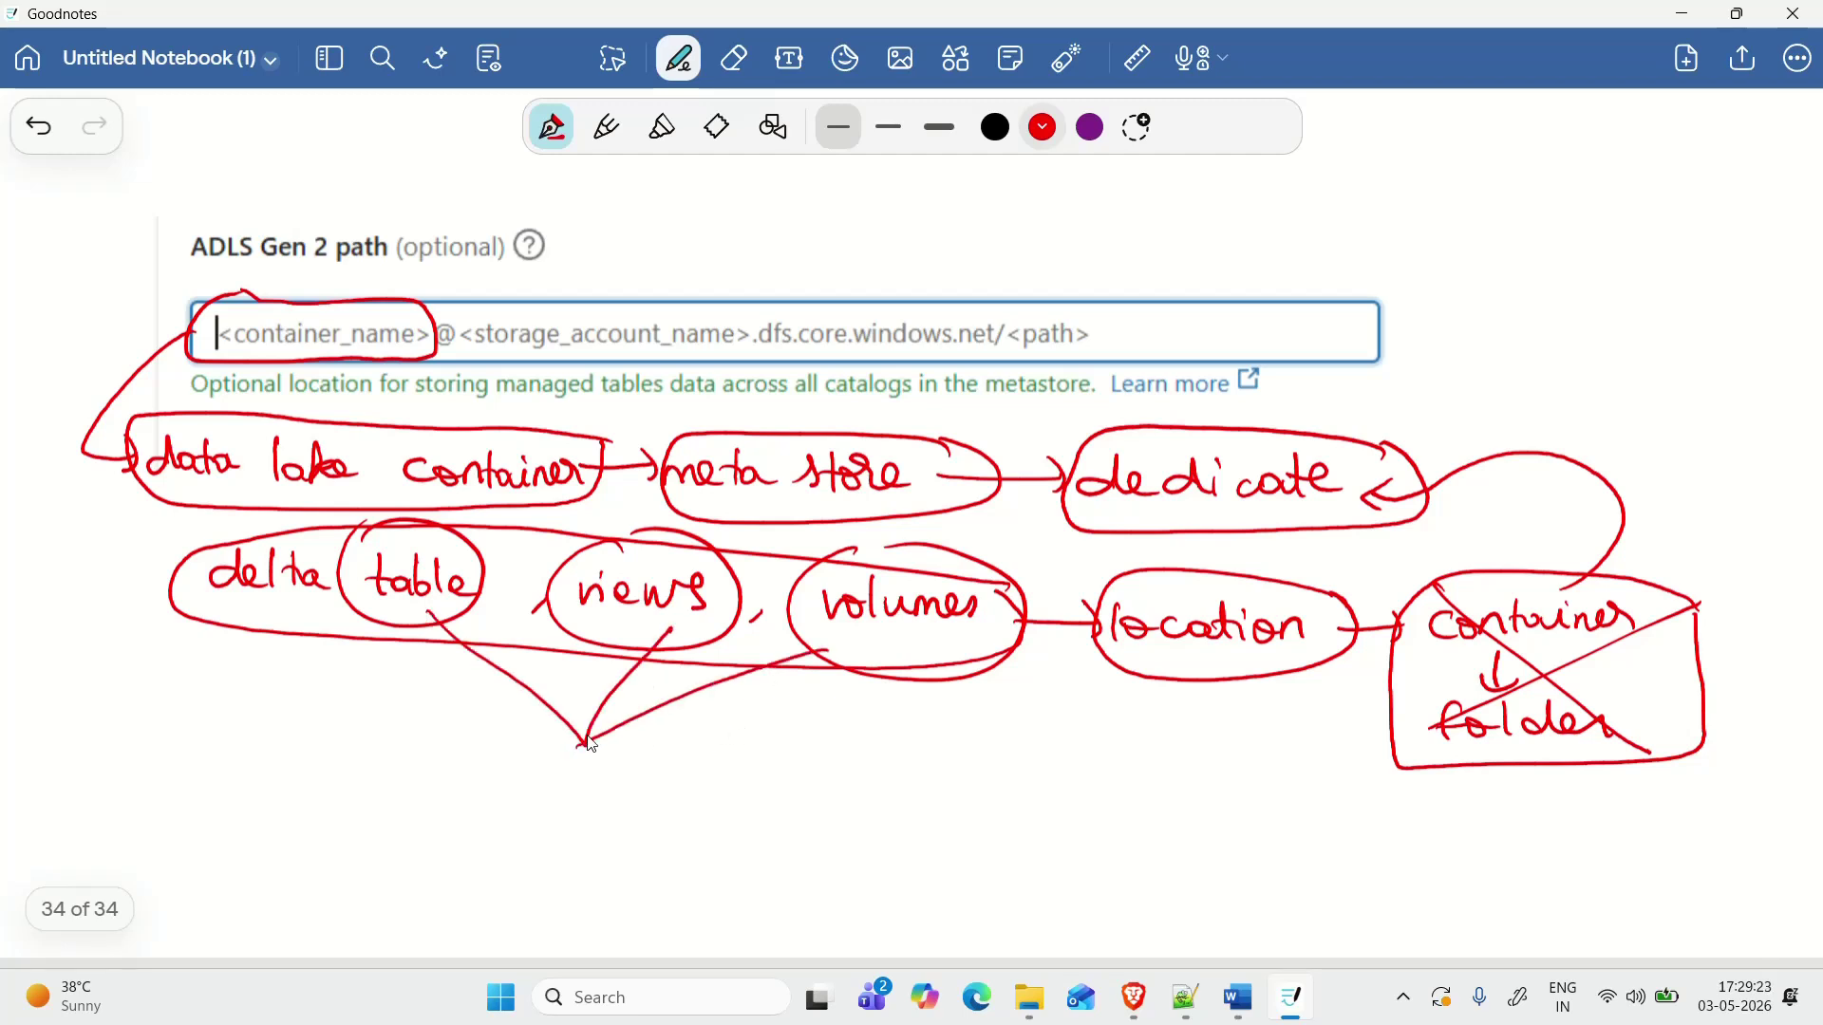
pyautogui.moveTo(583, 746)
pyautogui.mouseDown()
pyautogui.moveTo(707, 780)
pyautogui.moveTo(691, 805)
pyautogui.mouseUp()
pyautogui.moveTo(740, 759)
pyautogui.mouseDown()
pyautogui.moveTo(745, 784)
pyautogui.moveTo(824, 812)
pyautogui.moveTo(974, 824)
pyautogui.moveTo(1065, 803)
pyautogui.moveTo(1071, 822)
pyautogui.moveTo(1172, 822)
pyautogui.moveTo(1234, 797)
pyautogui.moveTo(1331, 824)
pyautogui.moveTo(889, 745)
pyautogui.moveTo(698, 836)
pyautogui.moveTo(1328, 869)
pyautogui.moveTo(1372, 774)
pyautogui.moveTo(1462, 831)
pyautogui.moveTo(1510, 822)
pyautogui.moveTo(1528, 843)
pyautogui.moveTo(1677, 824)
pyautogui.mouseUp()
pyautogui.moveTo(1699, 793)
pyautogui.mouseDown()
pyautogui.moveTo(1495, 783)
pyautogui.moveTo(1687, 868)
pyautogui.moveTo(1724, 807)
pyautogui.mouseUp()
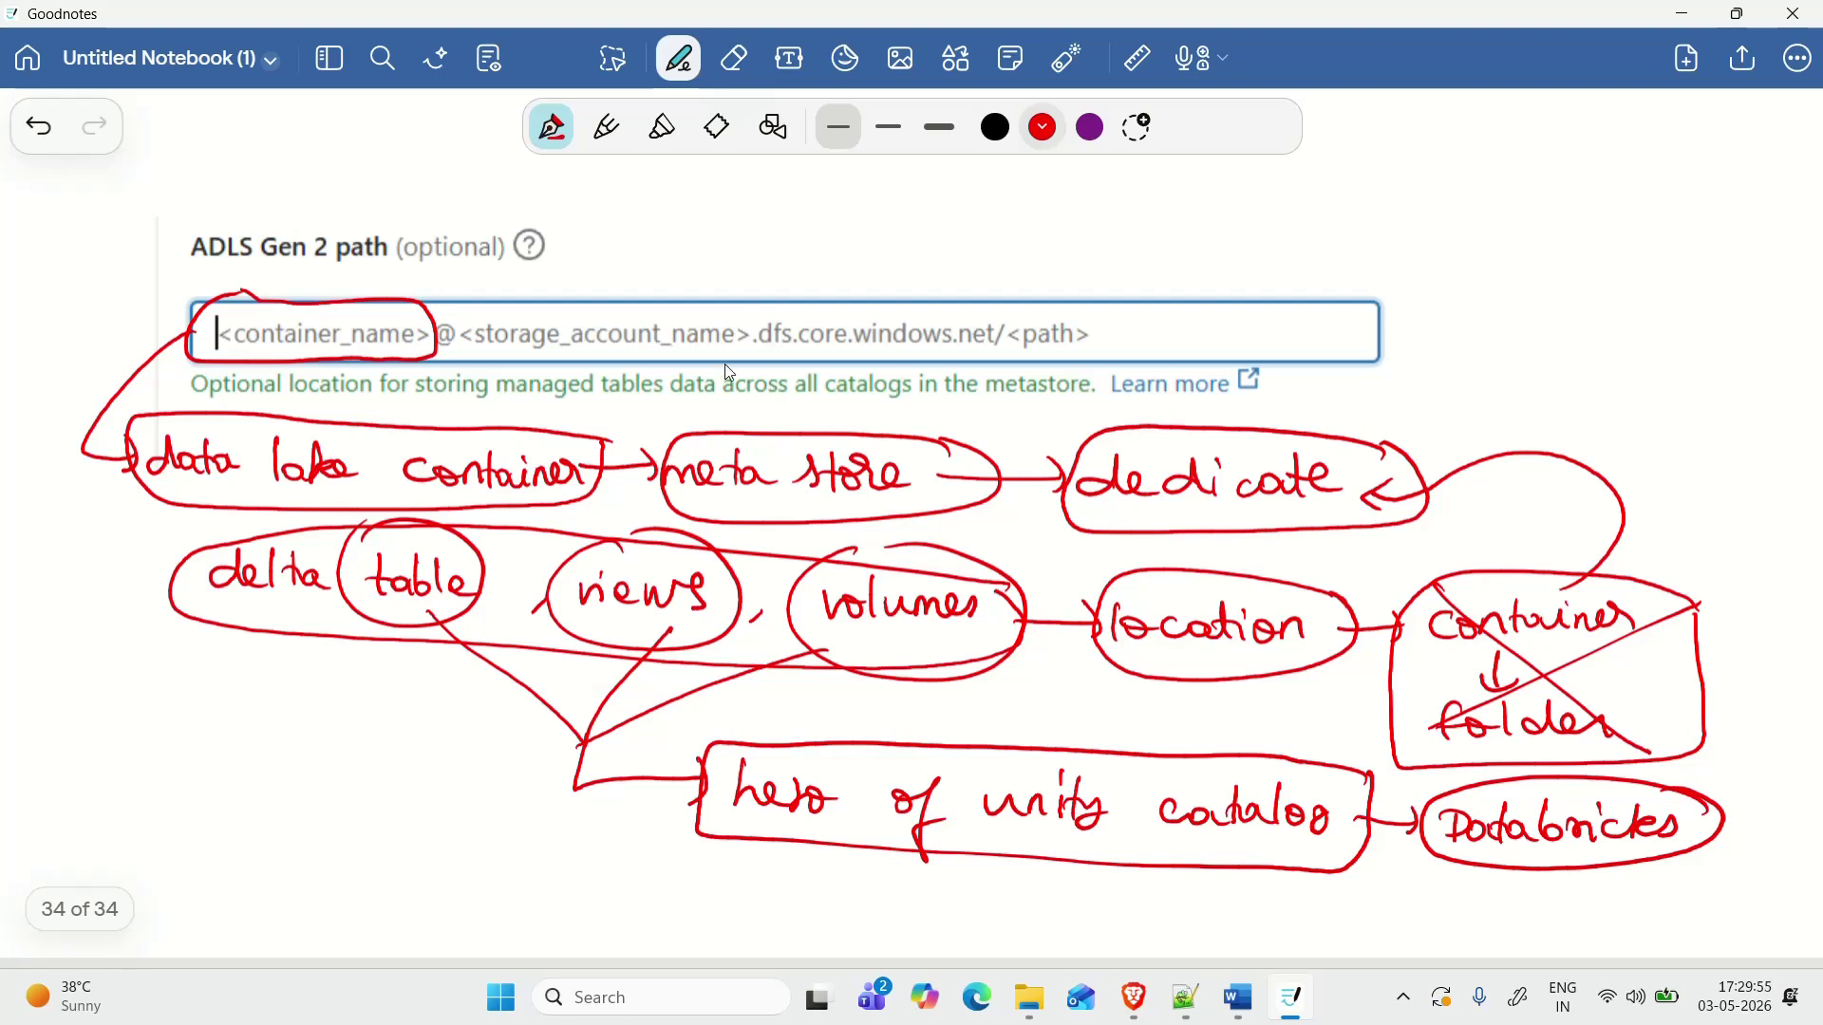
# Step: Label <storage_account_name> as "Adls" and <path> as "folder", and connect "folder" to a small "con" written above "dedicate"
pyautogui.moveTo(467, 305)
pyautogui.mouseDown()
pyautogui.moveTo(460, 365)
pyautogui.moveTo(643, 361)
pyautogui.moveTo(755, 334)
pyautogui.moveTo(560, 306)
pyautogui.moveTo(744, 228)
pyautogui.moveTo(762, 252)
pyautogui.mouseUp()
pyautogui.moveTo(803, 214)
pyautogui.mouseDown()
pyautogui.moveTo(719, 188)
pyautogui.moveTo(804, 220)
pyautogui.mouseUp()
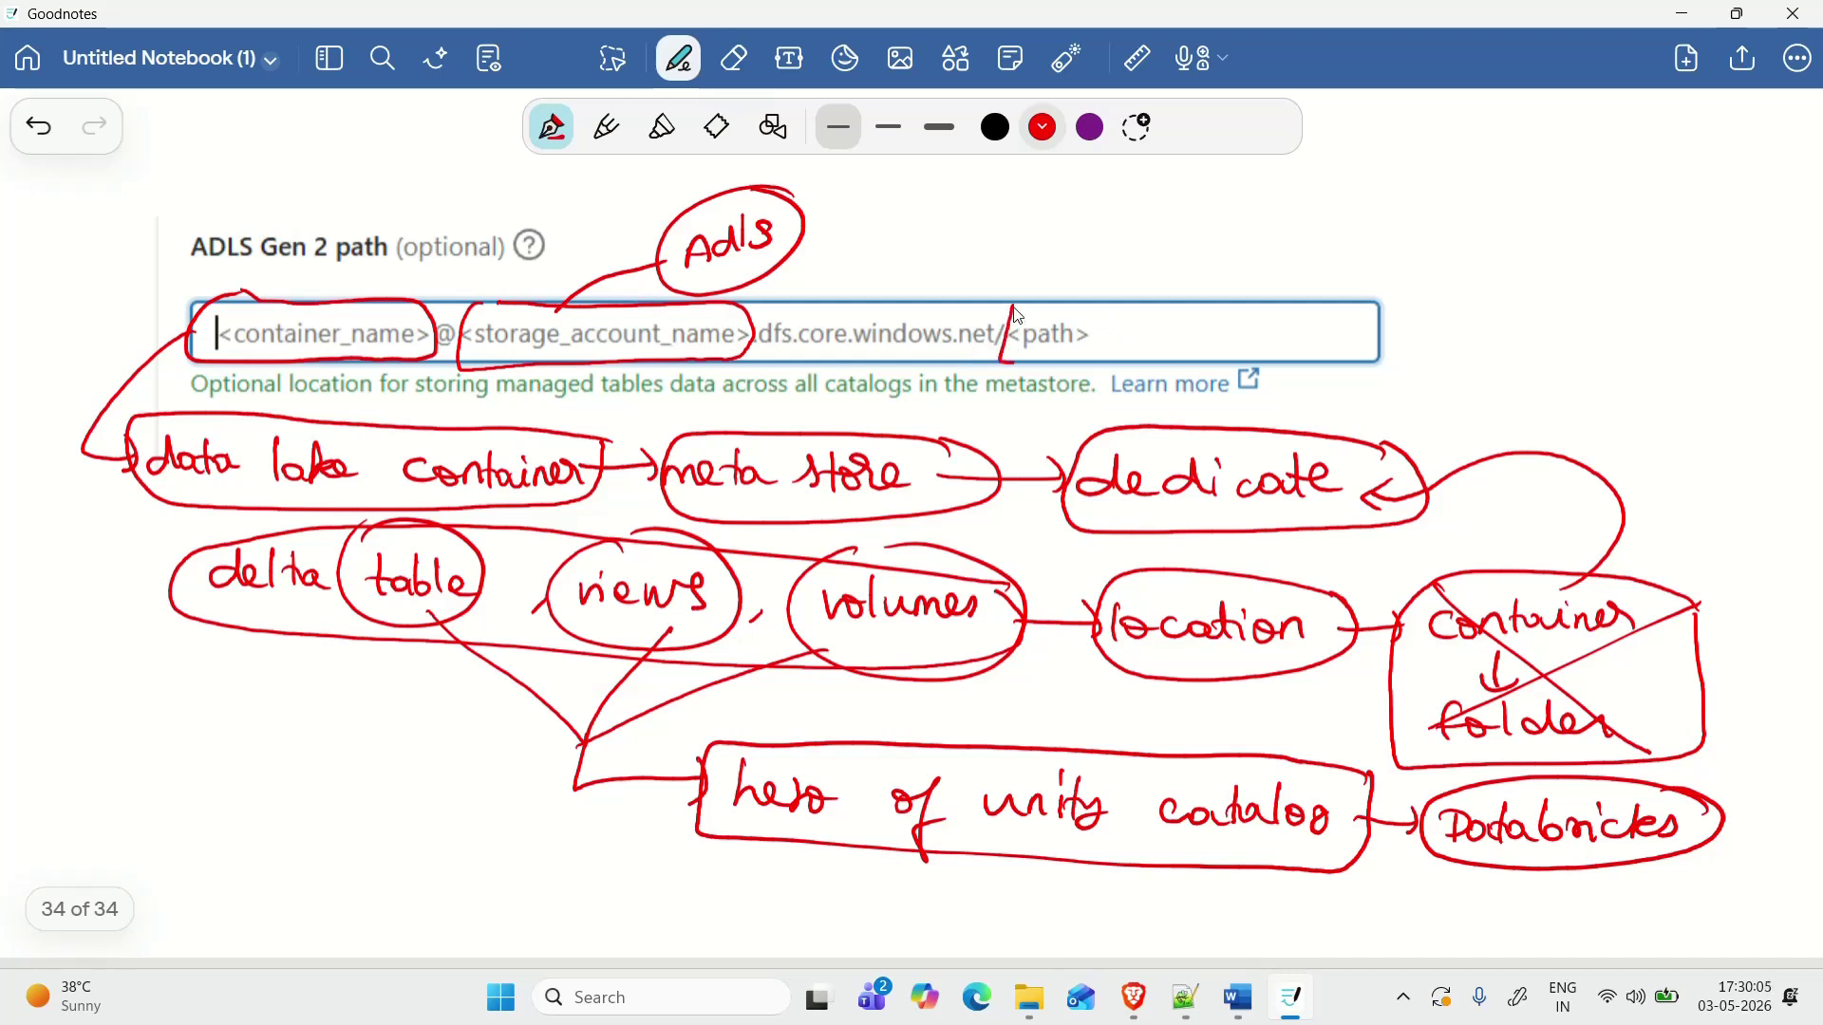
pyautogui.moveTo(1004, 360)
pyautogui.mouseDown()
pyautogui.moveTo(1125, 285)
pyautogui.moveTo(1007, 299)
pyautogui.moveTo(1315, 249)
pyautogui.moveTo(1367, 214)
pyautogui.moveTo(1272, 281)
pyautogui.moveTo(1396, 190)
pyautogui.mouseUp()
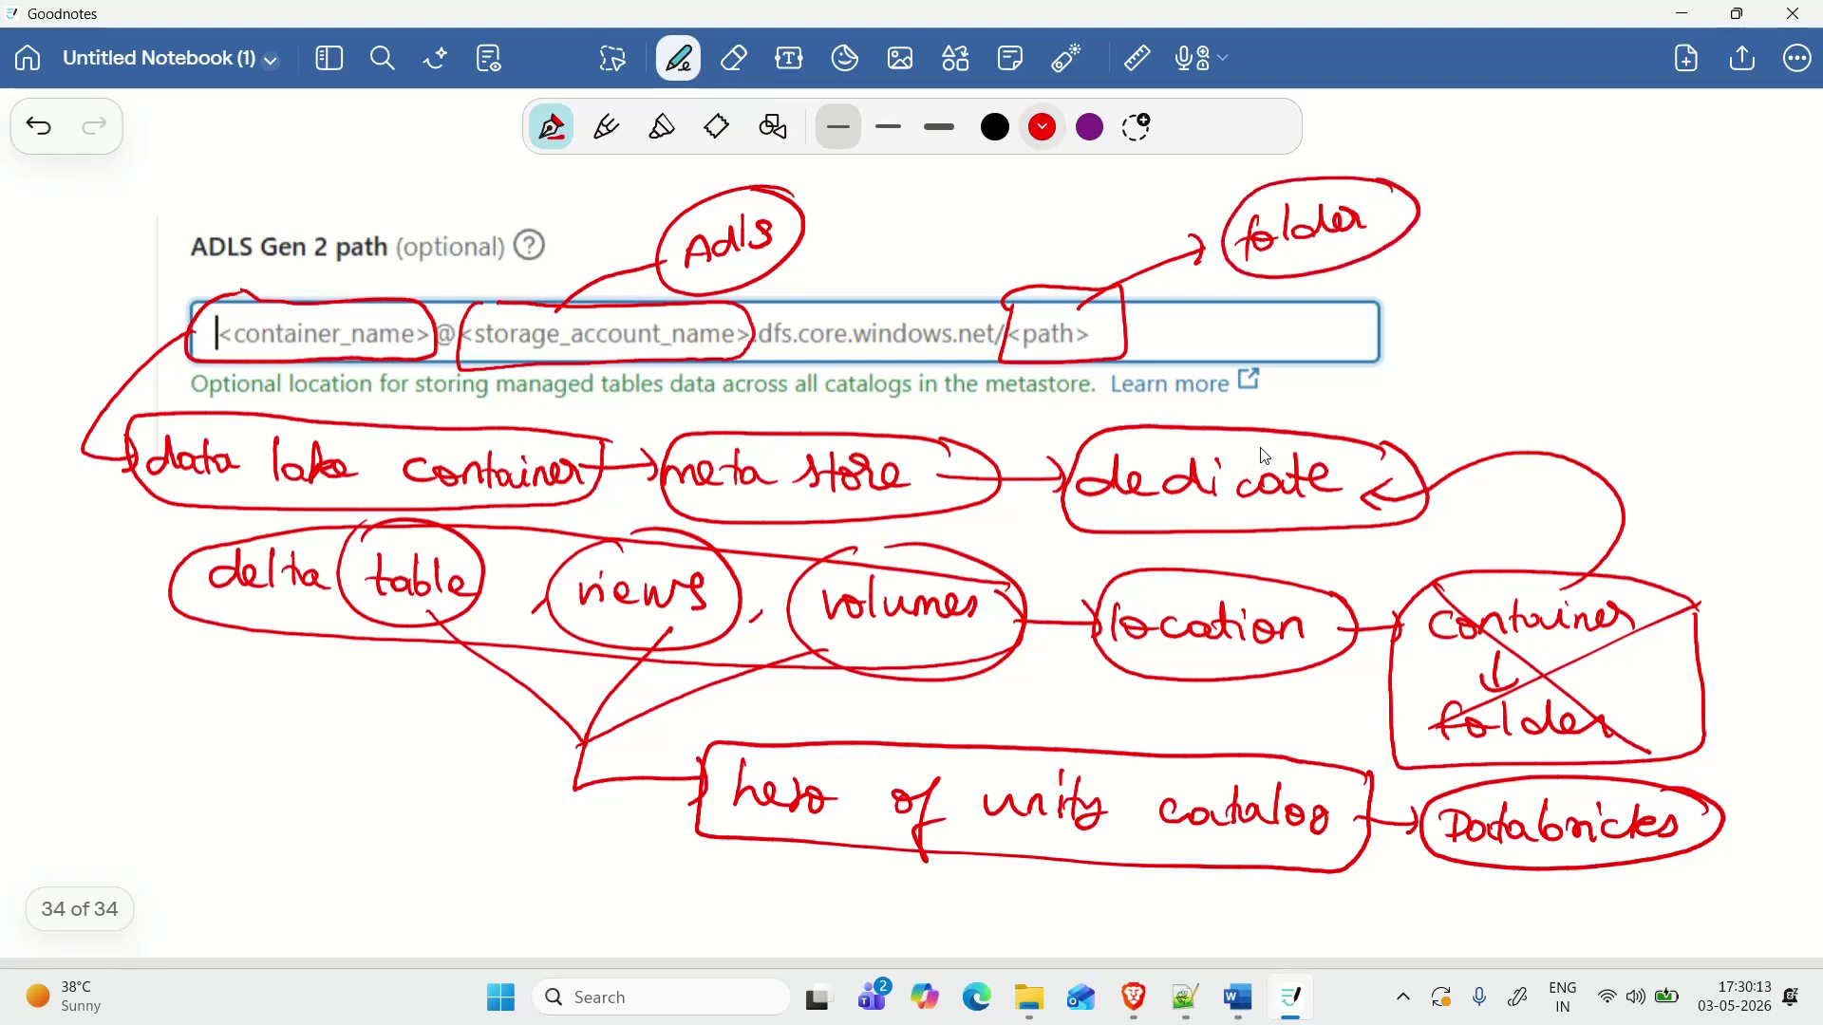
pyautogui.moveTo(1265, 457)
pyautogui.mouseDown()
pyautogui.moveTo(1331, 375)
pyautogui.moveTo(1364, 249)
pyautogui.mouseUp()
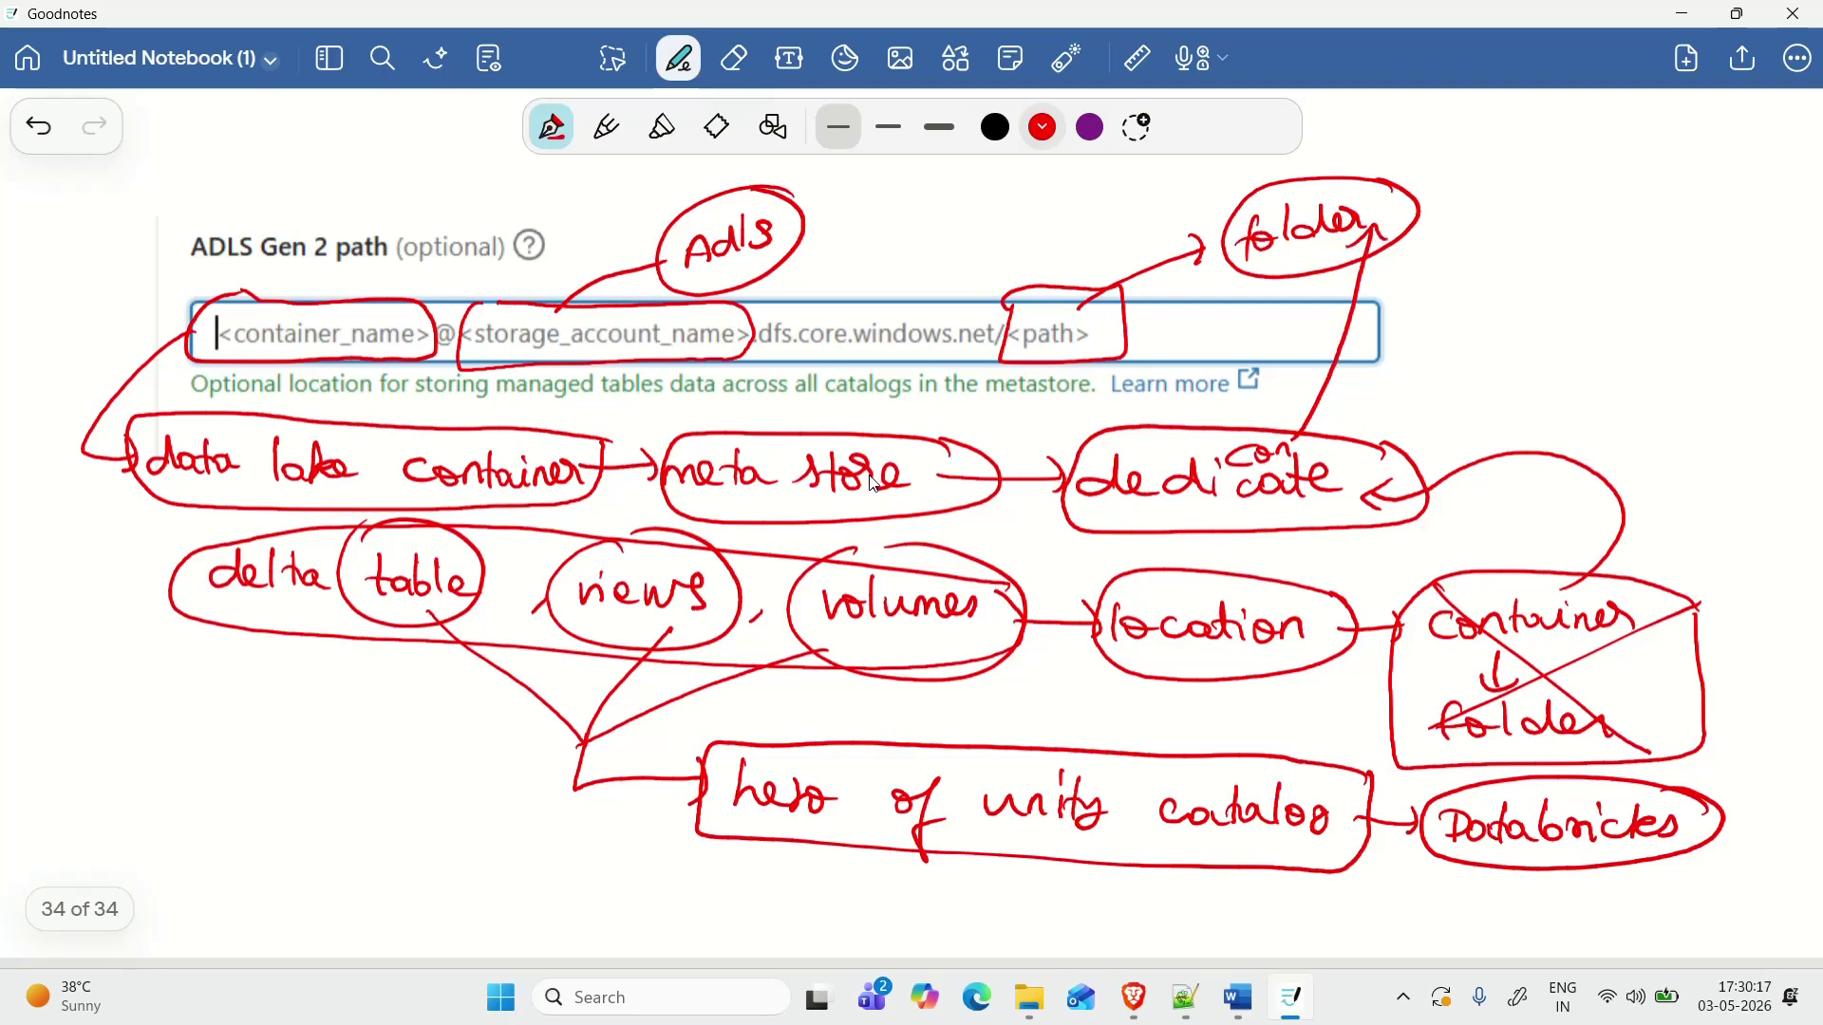
pyautogui.scroll(-6, 875, 484)
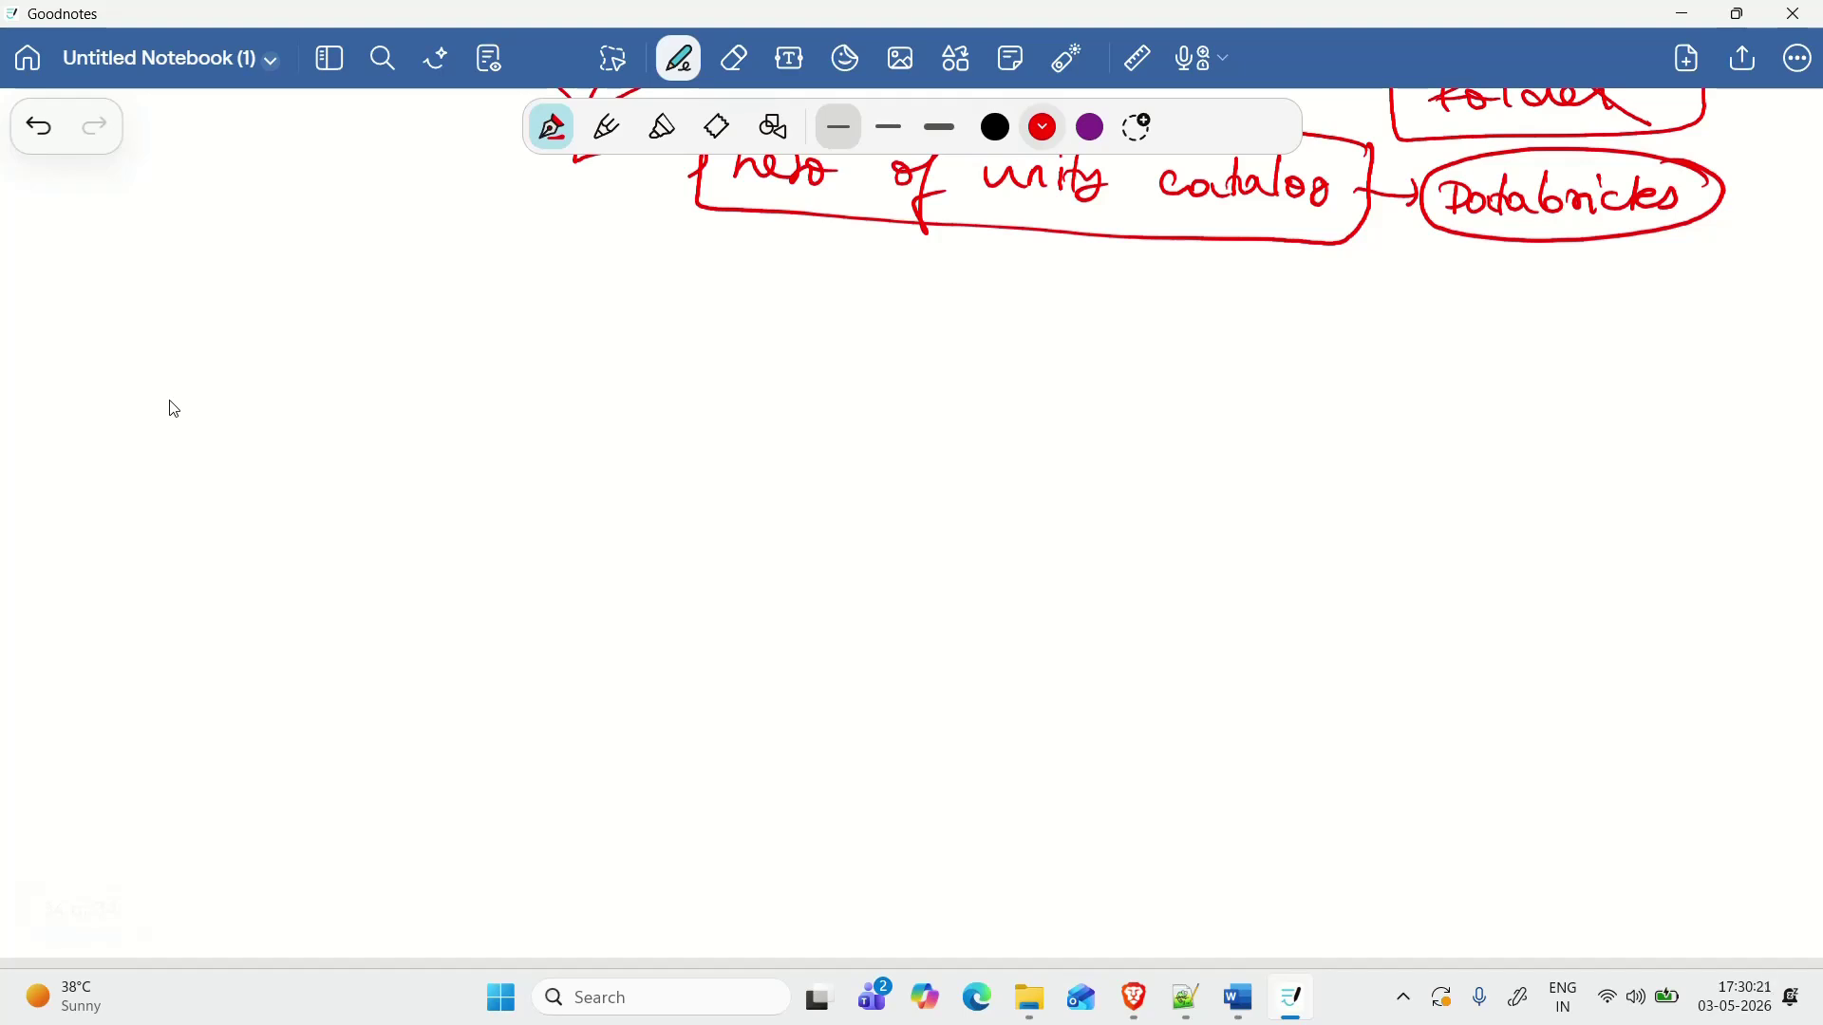
pyautogui.moveTo(183, 399)
pyautogui.mouseDown()
pyautogui.moveTo(179, 423)
pyautogui.moveTo(213, 397)
pyautogui.moveTo(230, 415)
pyautogui.moveTo(273, 395)
pyautogui.moveTo(293, 413)
pyautogui.moveTo(523, 410)
pyautogui.moveTo(752, 443)
pyautogui.moveTo(814, 415)
pyautogui.moveTo(987, 434)
pyautogui.mouseUp()
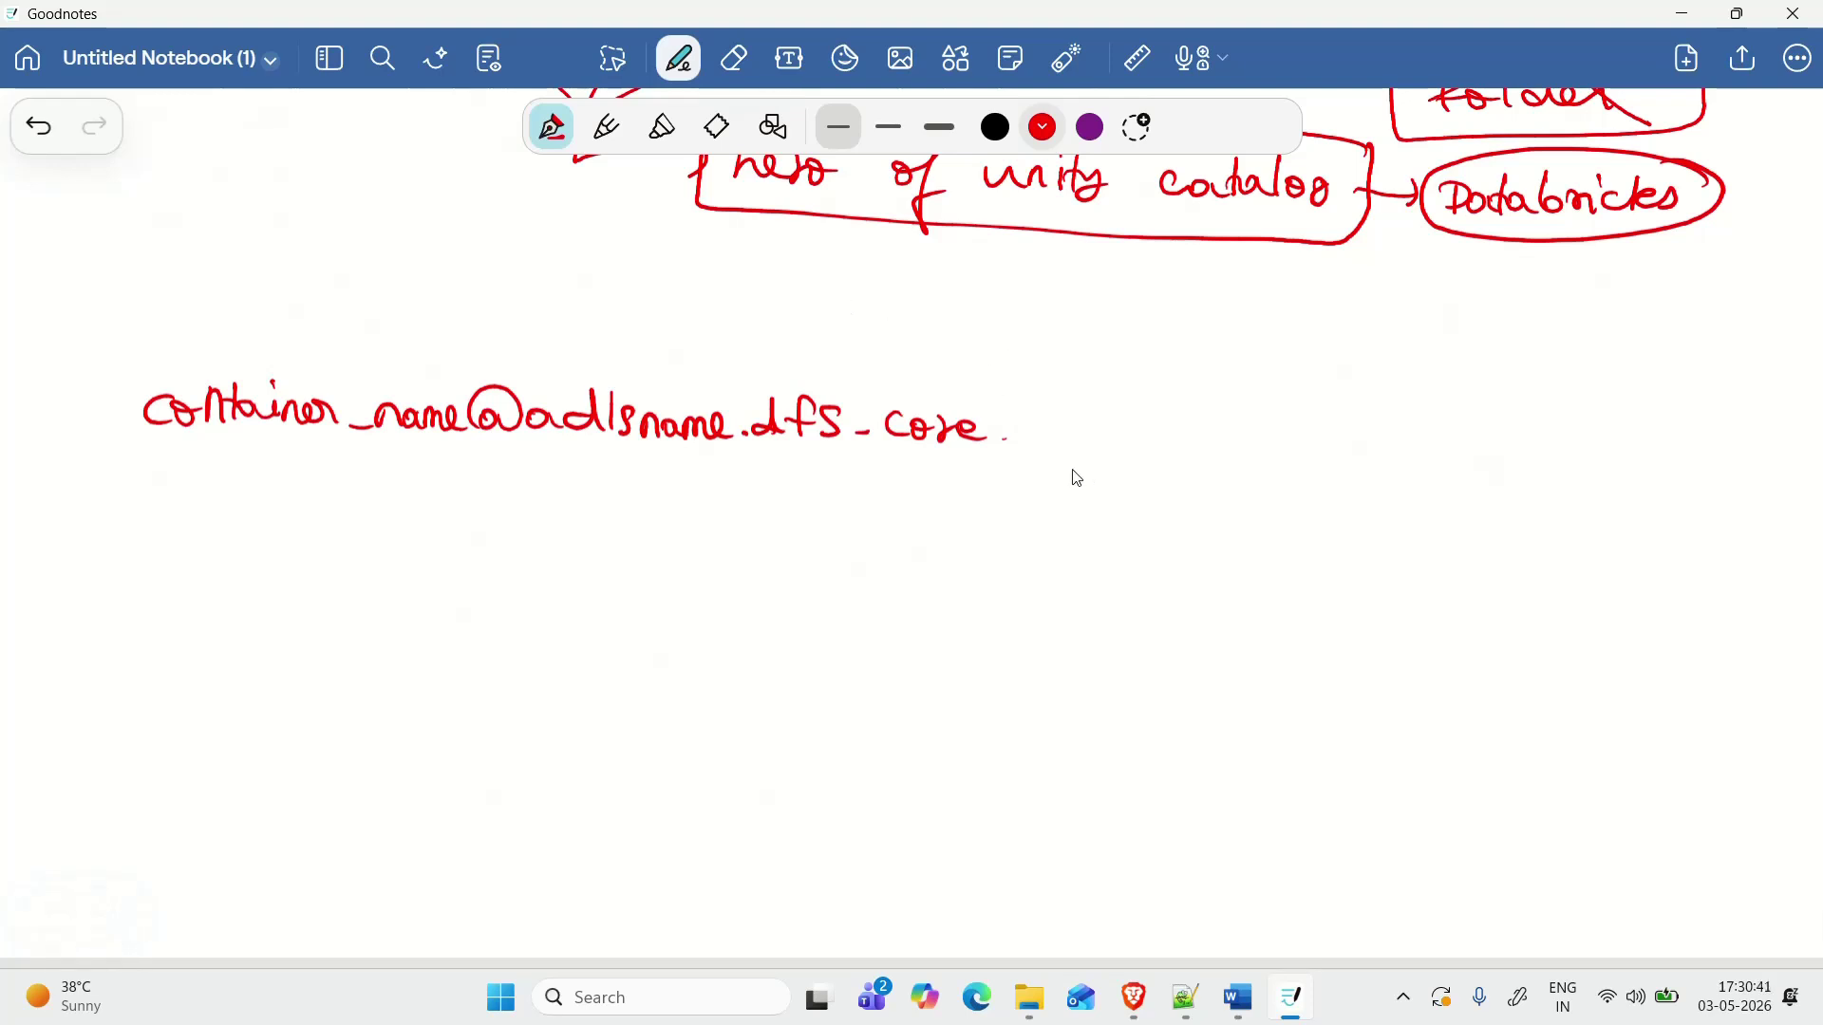
pyautogui.moveTo(1023, 427); pyautogui.dragTo(1062, 436)
pyautogui.click(1006, 438)
pyautogui.moveTo(1068, 442)
pyautogui.mouseDown()
pyautogui.moveTo(1311, 419)
pyautogui.moveTo(1317, 446)
pyautogui.moveTo(1437, 411)
pyautogui.moveTo(1444, 446)
pyautogui.moveTo(1492, 426)
pyautogui.moveTo(1526, 451)
pyautogui.moveTo(1547, 413)
pyautogui.moveTo(1571, 431)
pyautogui.mouseUp()
pyautogui.moveTo(1602, 432)
pyautogui.mouseDown()
pyautogui.moveTo(1595, 396)
pyautogui.moveTo(1384, 384)
pyautogui.moveTo(1377, 470)
pyautogui.moveTo(1657, 382)
pyautogui.moveTo(807, 332)
pyautogui.moveTo(95, 359)
pyautogui.moveTo(590, 517)
pyautogui.moveTo(1726, 548)
pyautogui.moveTo(1663, 406)
pyautogui.mouseUp()
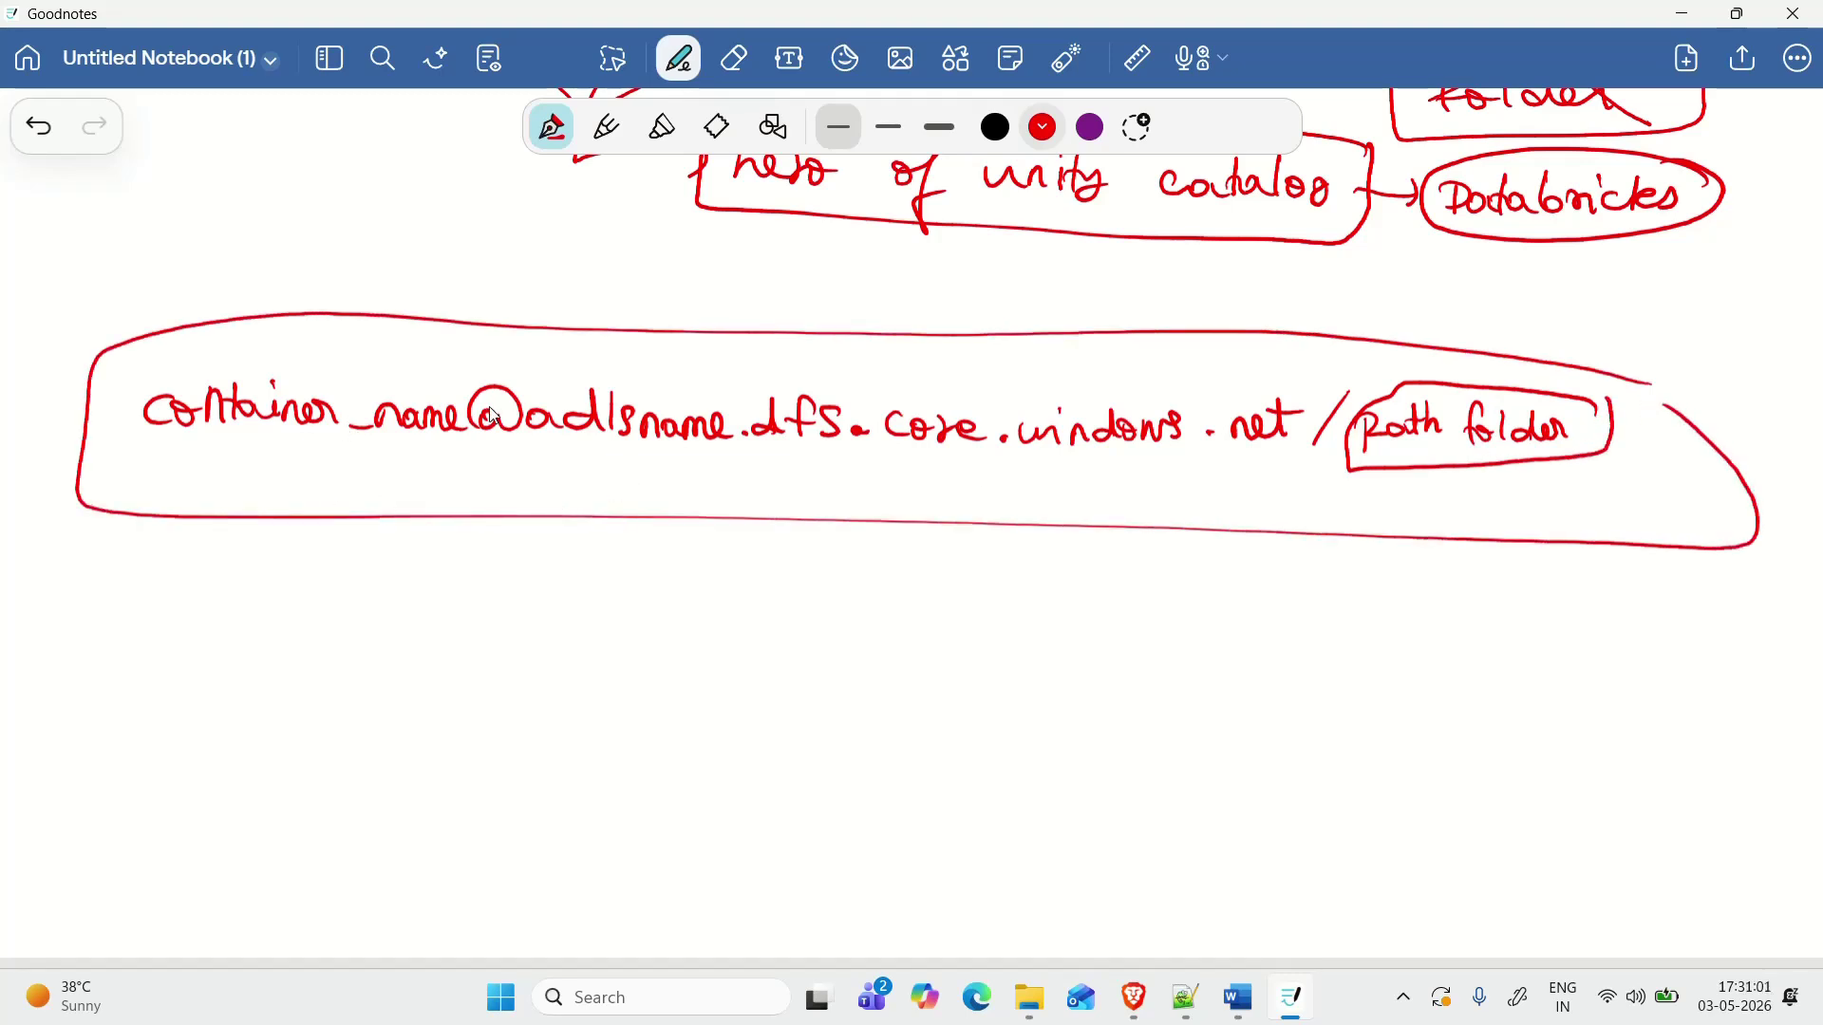
# Step: Box "adlsname" in the handwritten path and put tick marks under "container_name" and "path folder"
pyautogui.moveTo(552, 373)
pyautogui.mouseDown()
pyautogui.moveTo(621, 498)
pyautogui.moveTo(750, 486)
pyautogui.moveTo(669, 358)
pyautogui.moveTo(538, 368)
pyautogui.mouseUp()
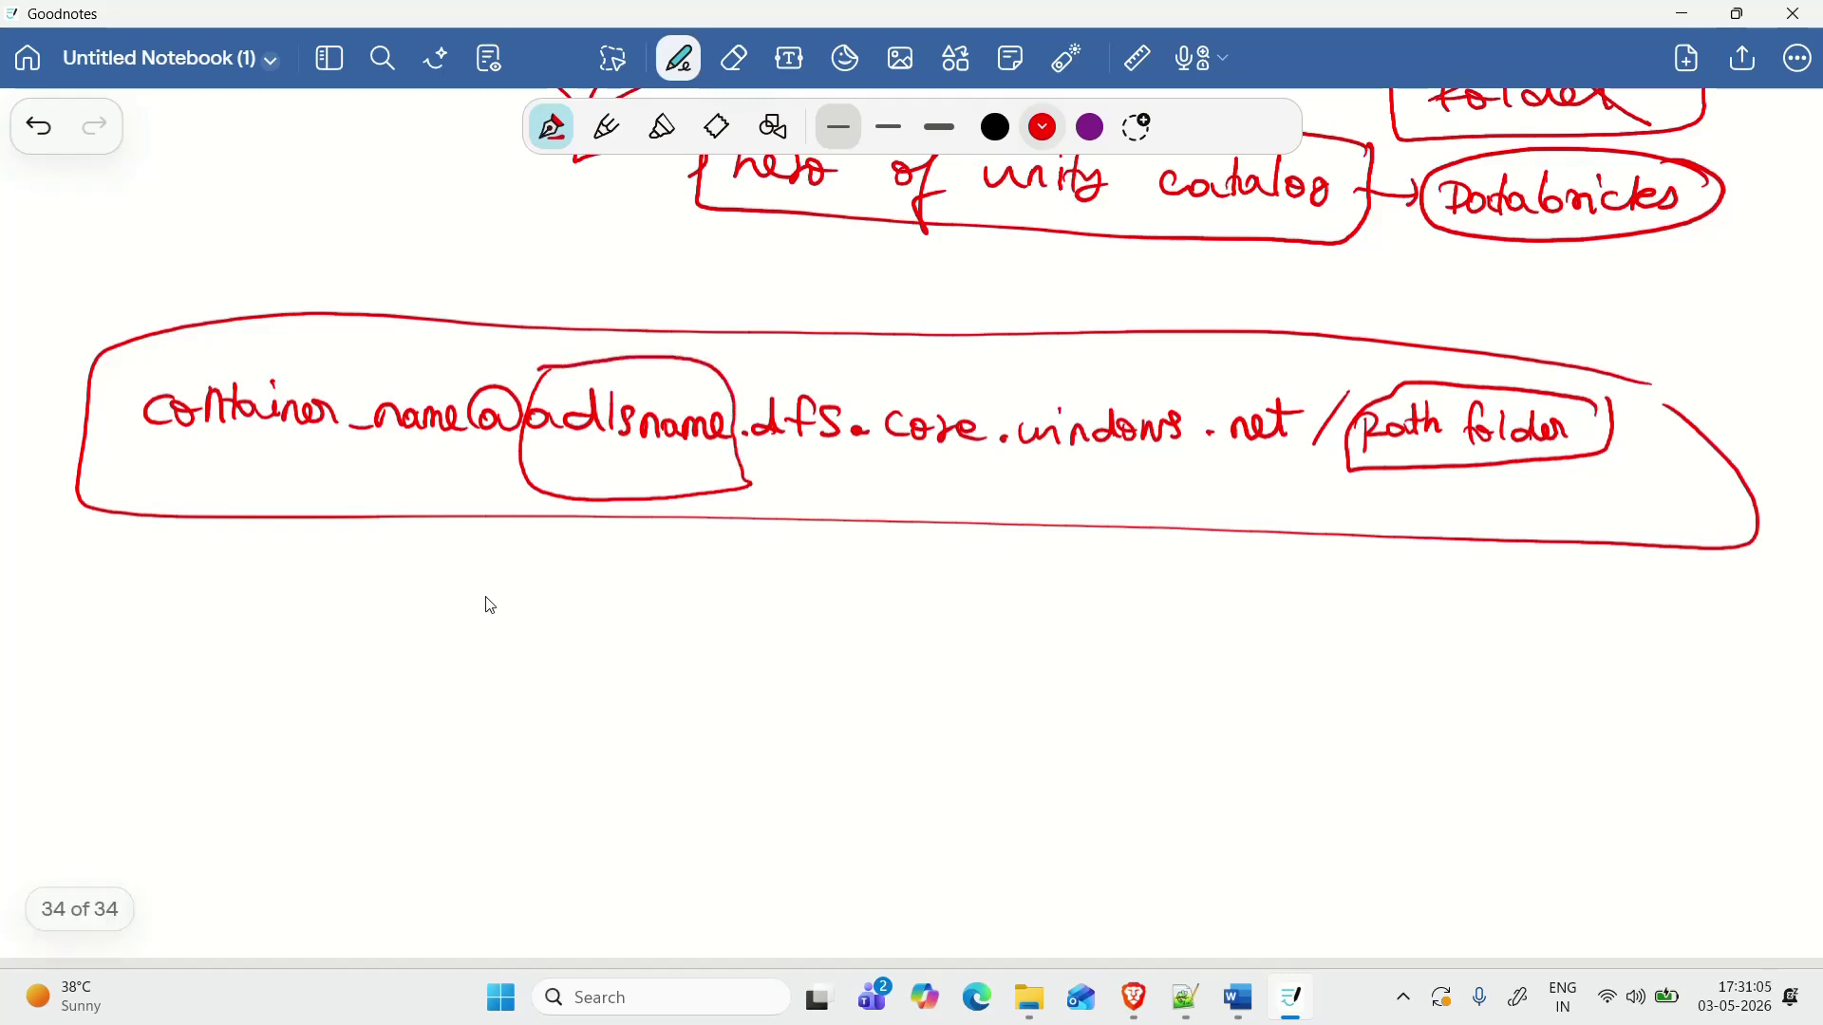
pyautogui.moveTo(228, 448); pyautogui.dragTo(334, 419)
pyautogui.moveTo(1486, 479); pyautogui.dragTo(1593, 457)
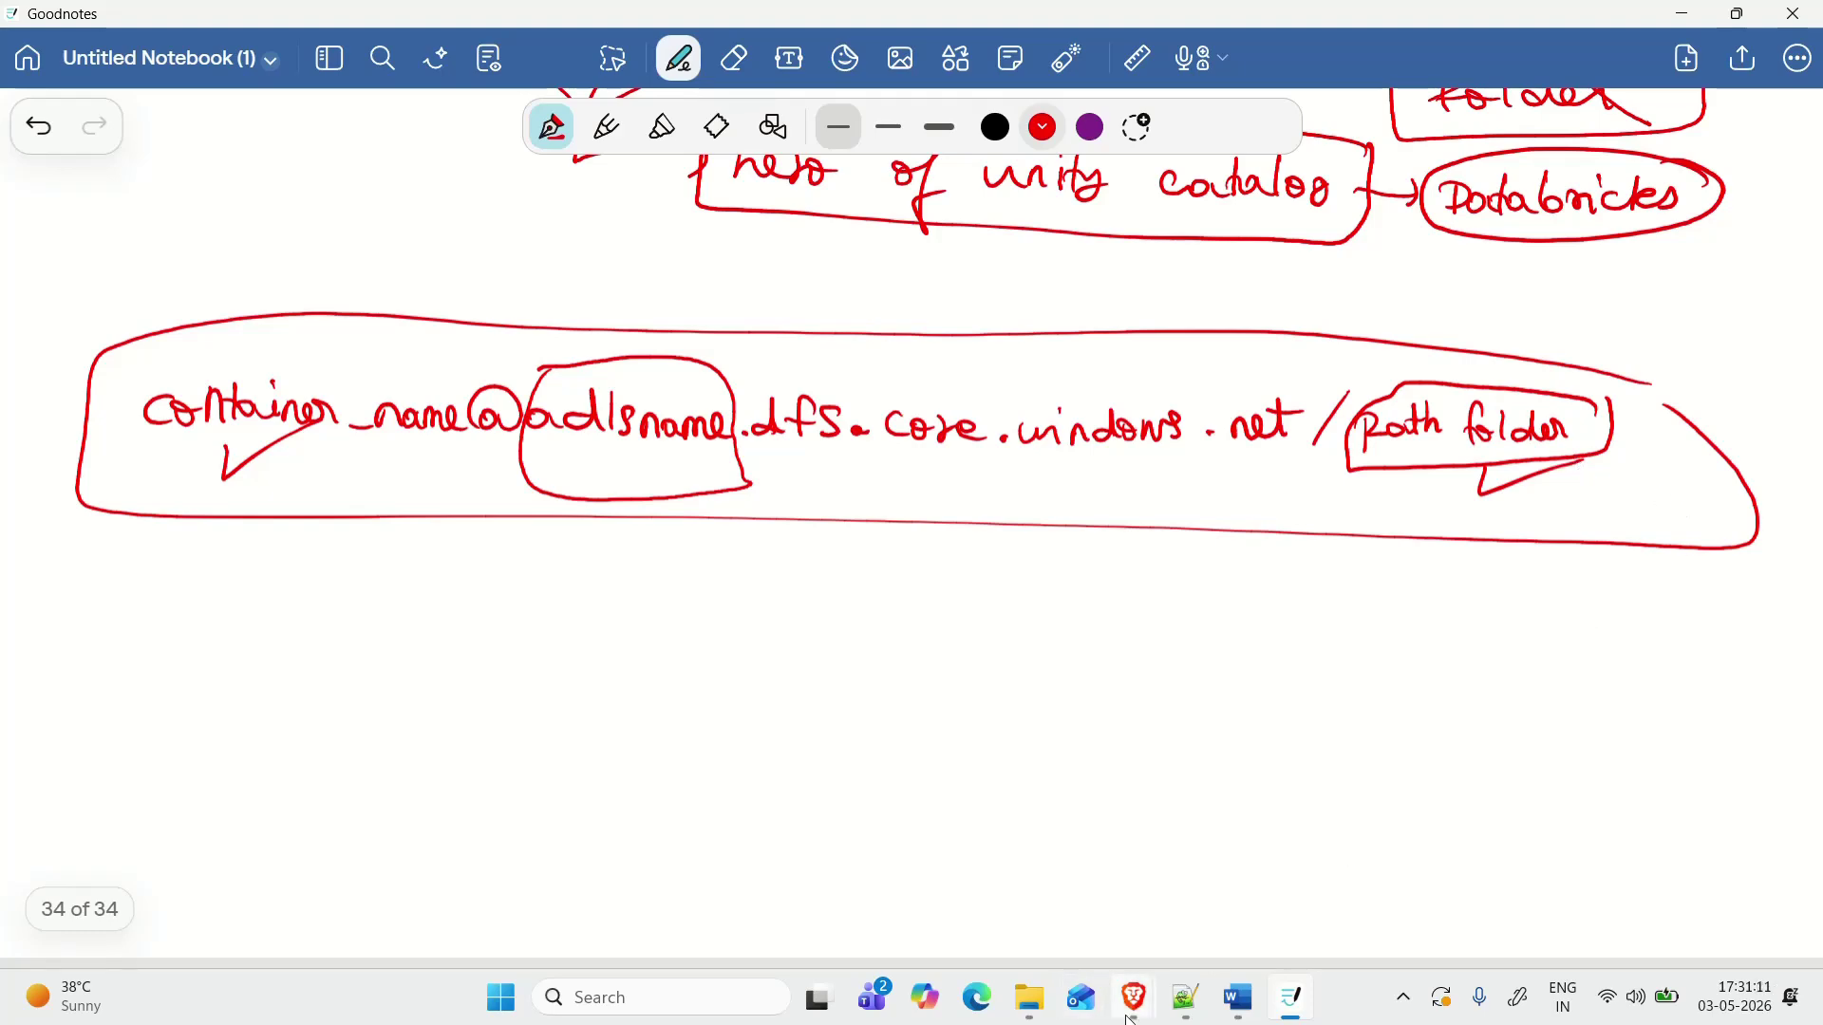
# Step: Switch to the Azure portal in the browser and open the containers list of storage account adls010 in RG-DATA-ENGINEERING
pyautogui.moveTo(1133, 1001)
pyautogui.click(1059, 898)
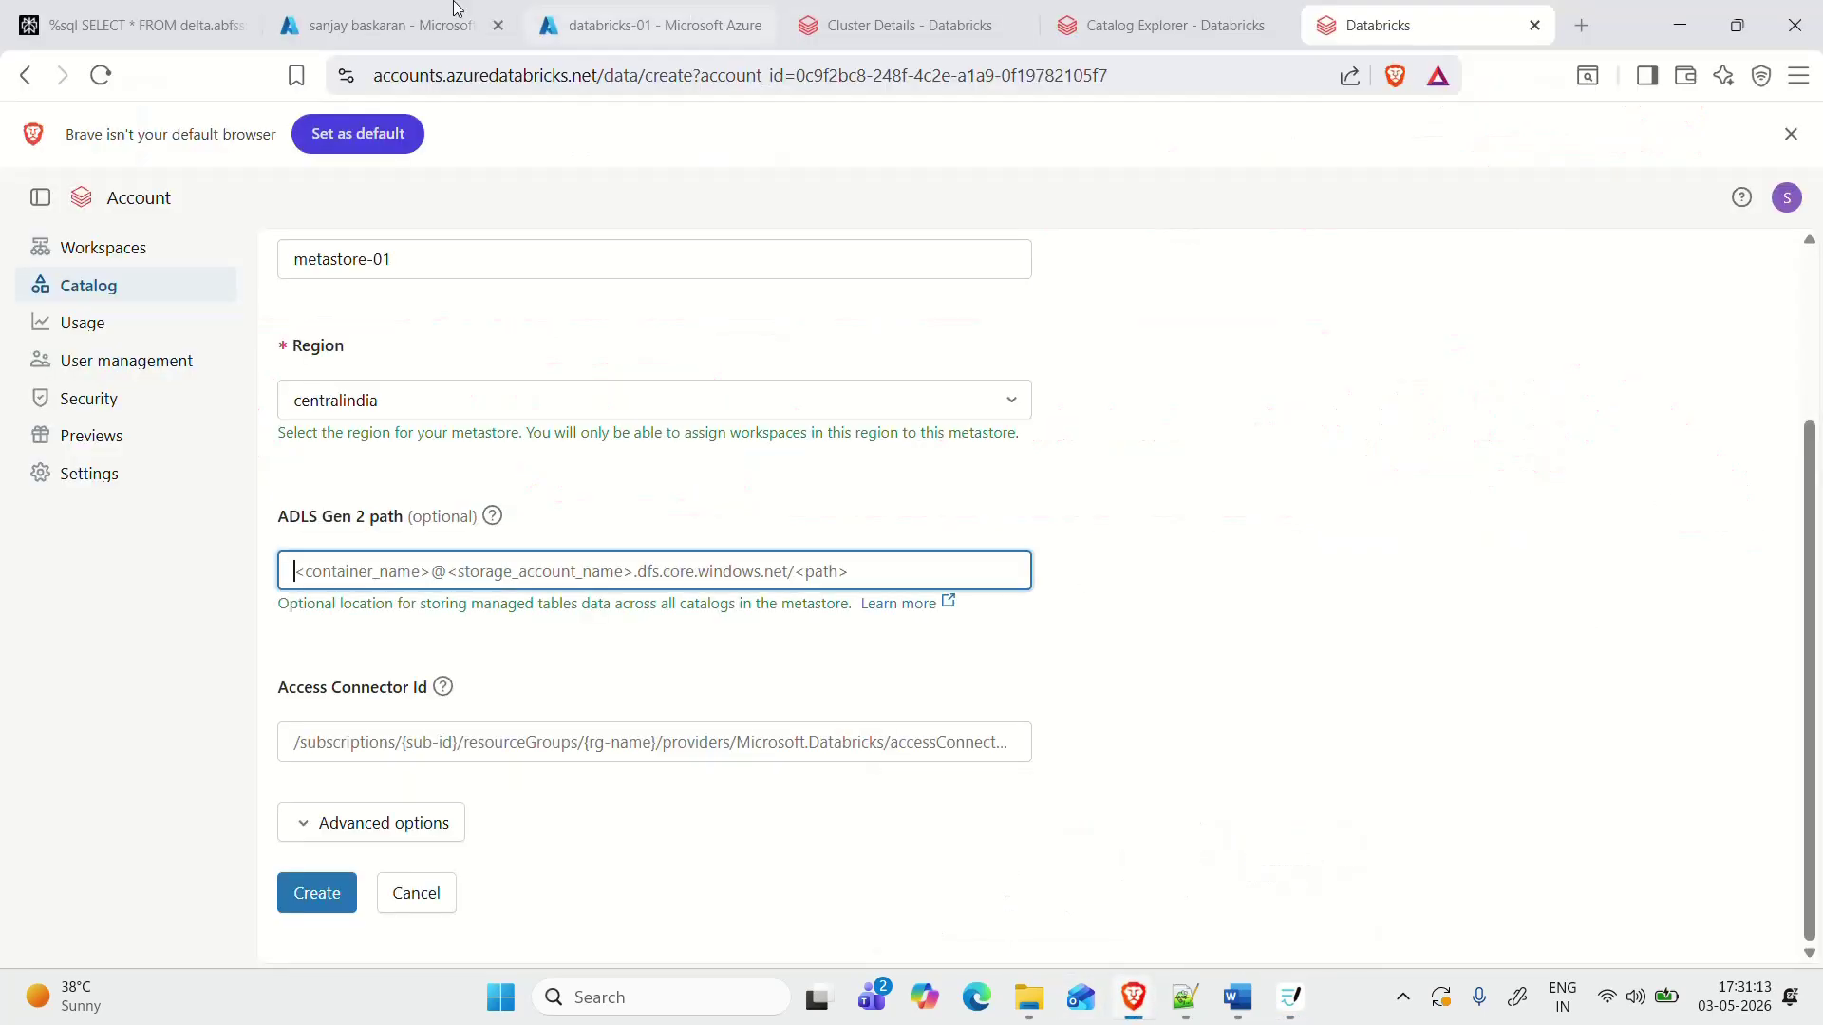
pyautogui.click(390, 20)
pyautogui.click(619, 7)
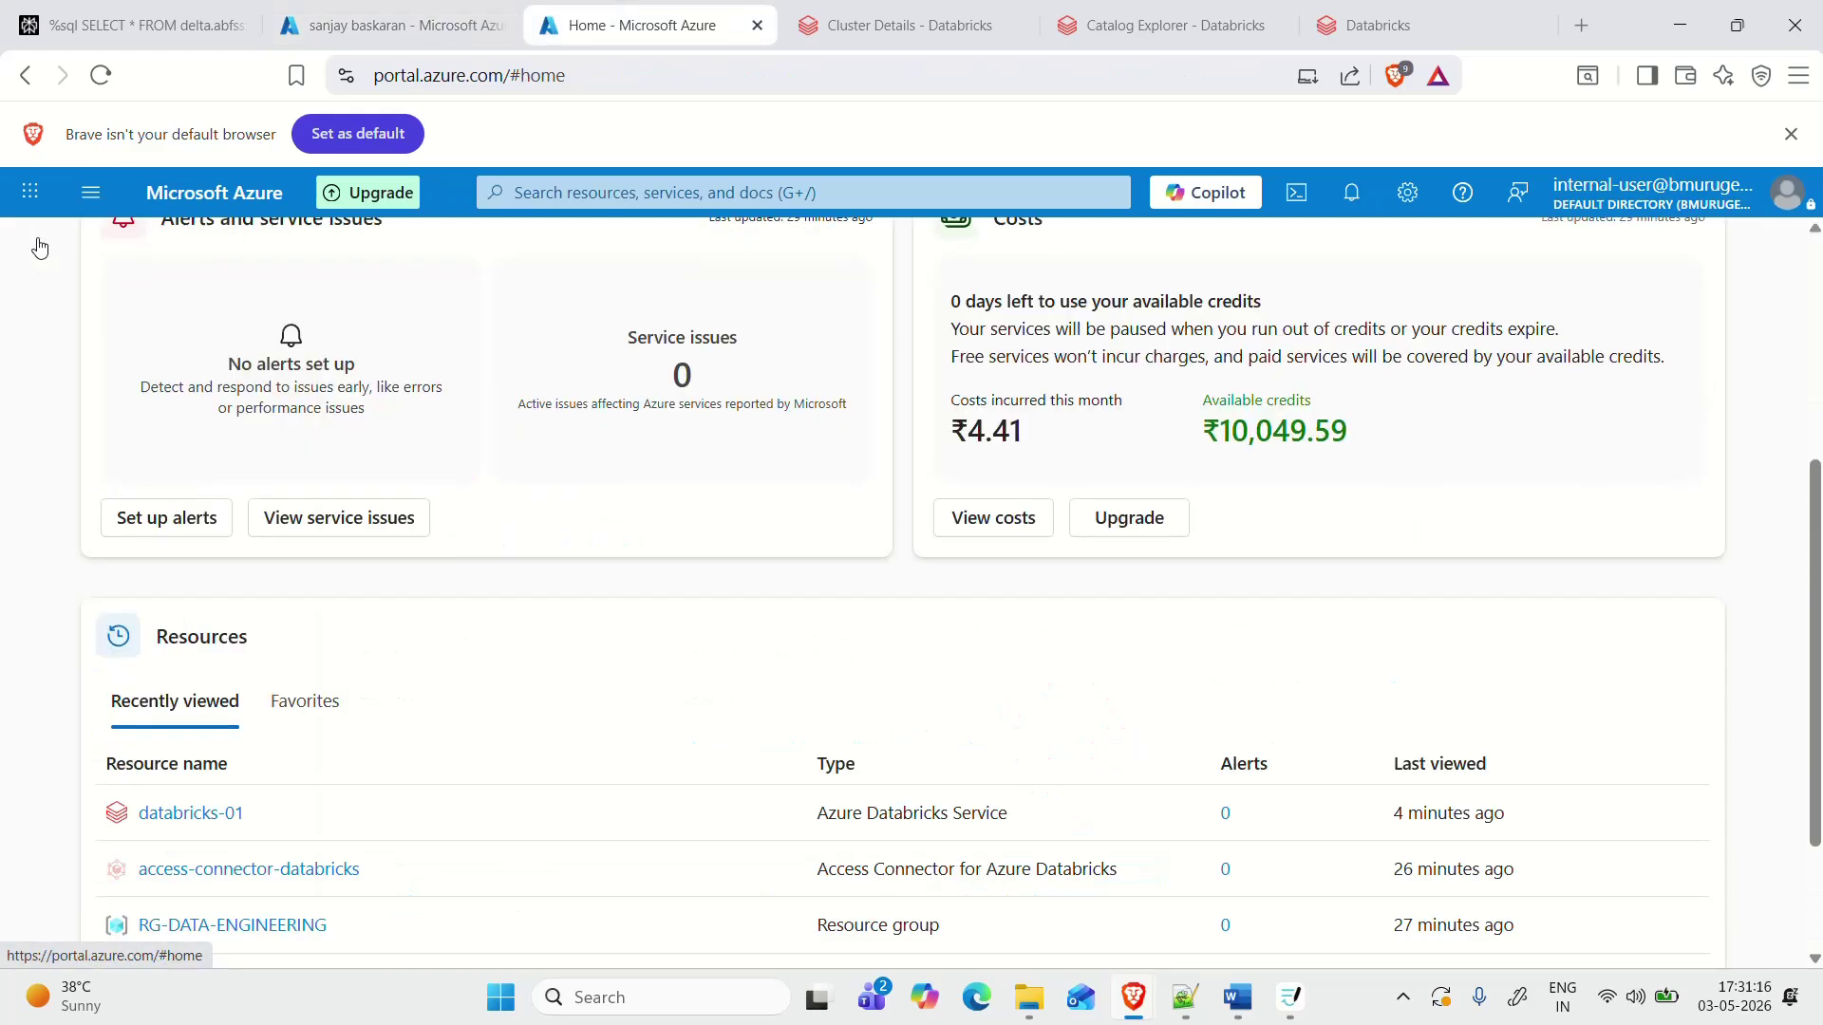
pyautogui.scroll(-2, 252, 765)
pyautogui.click(253, 739)
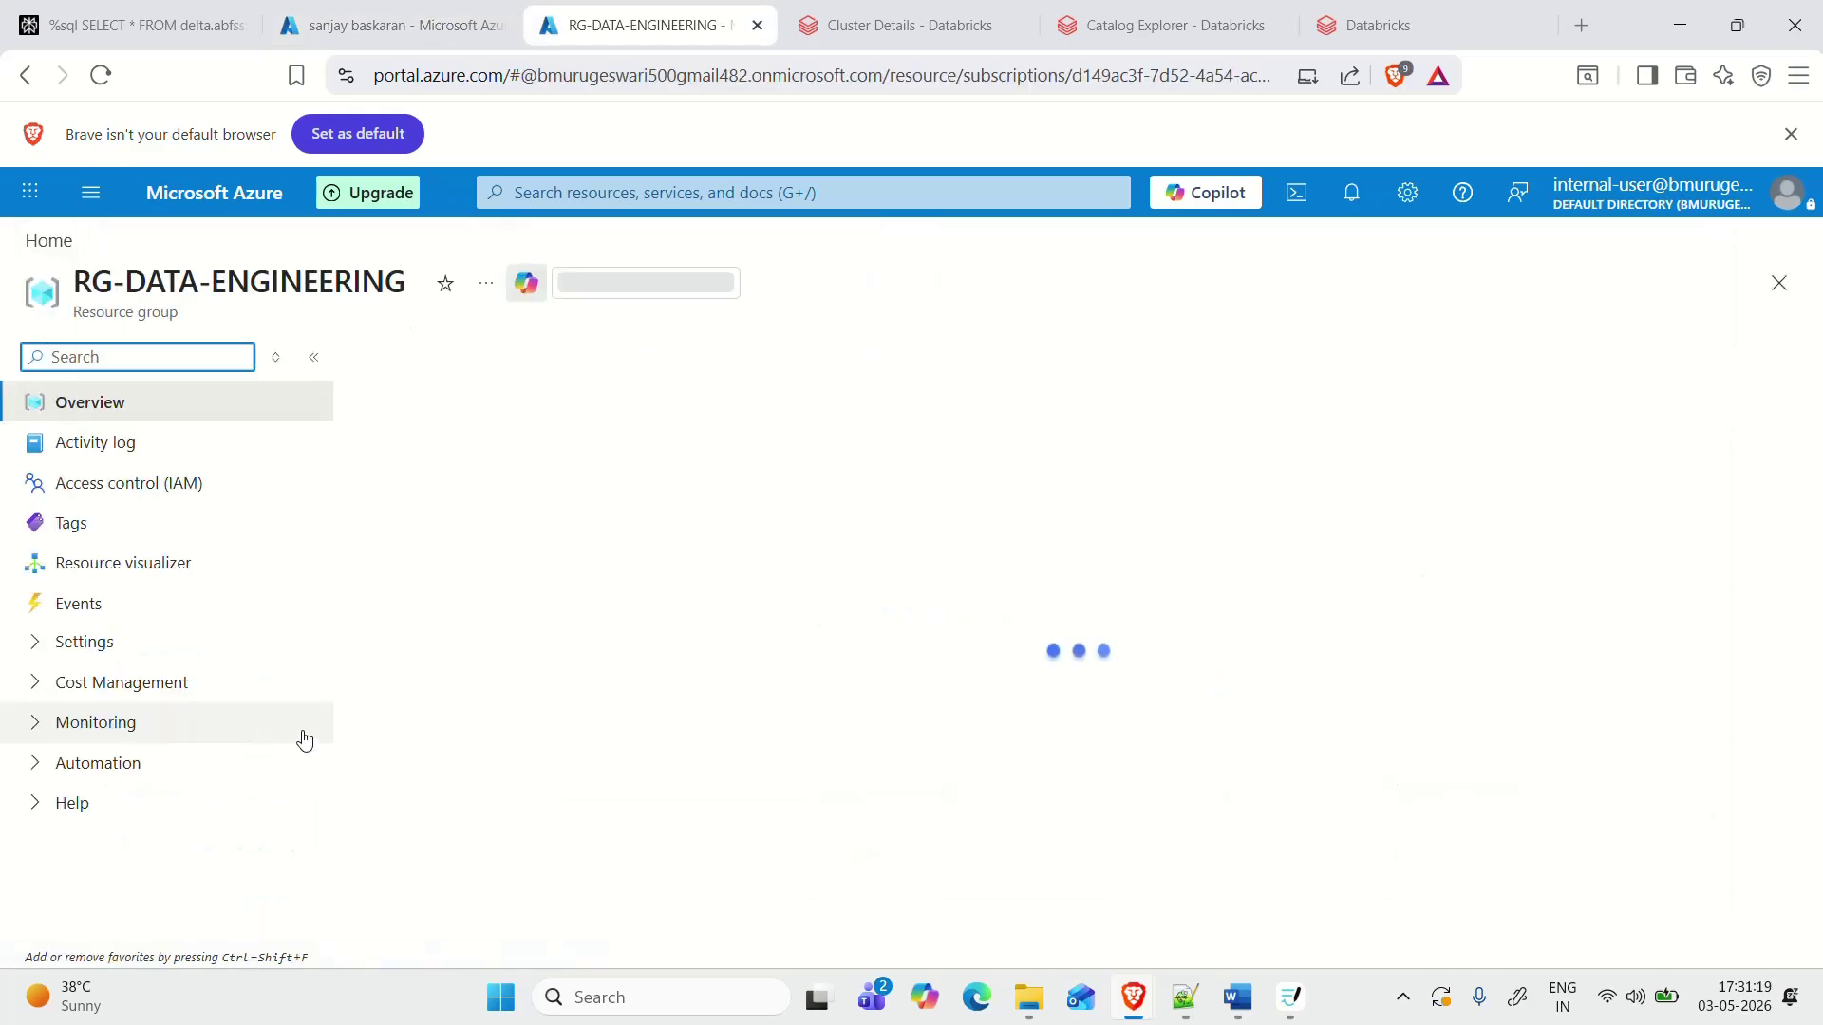
pyautogui.click(313, 357)
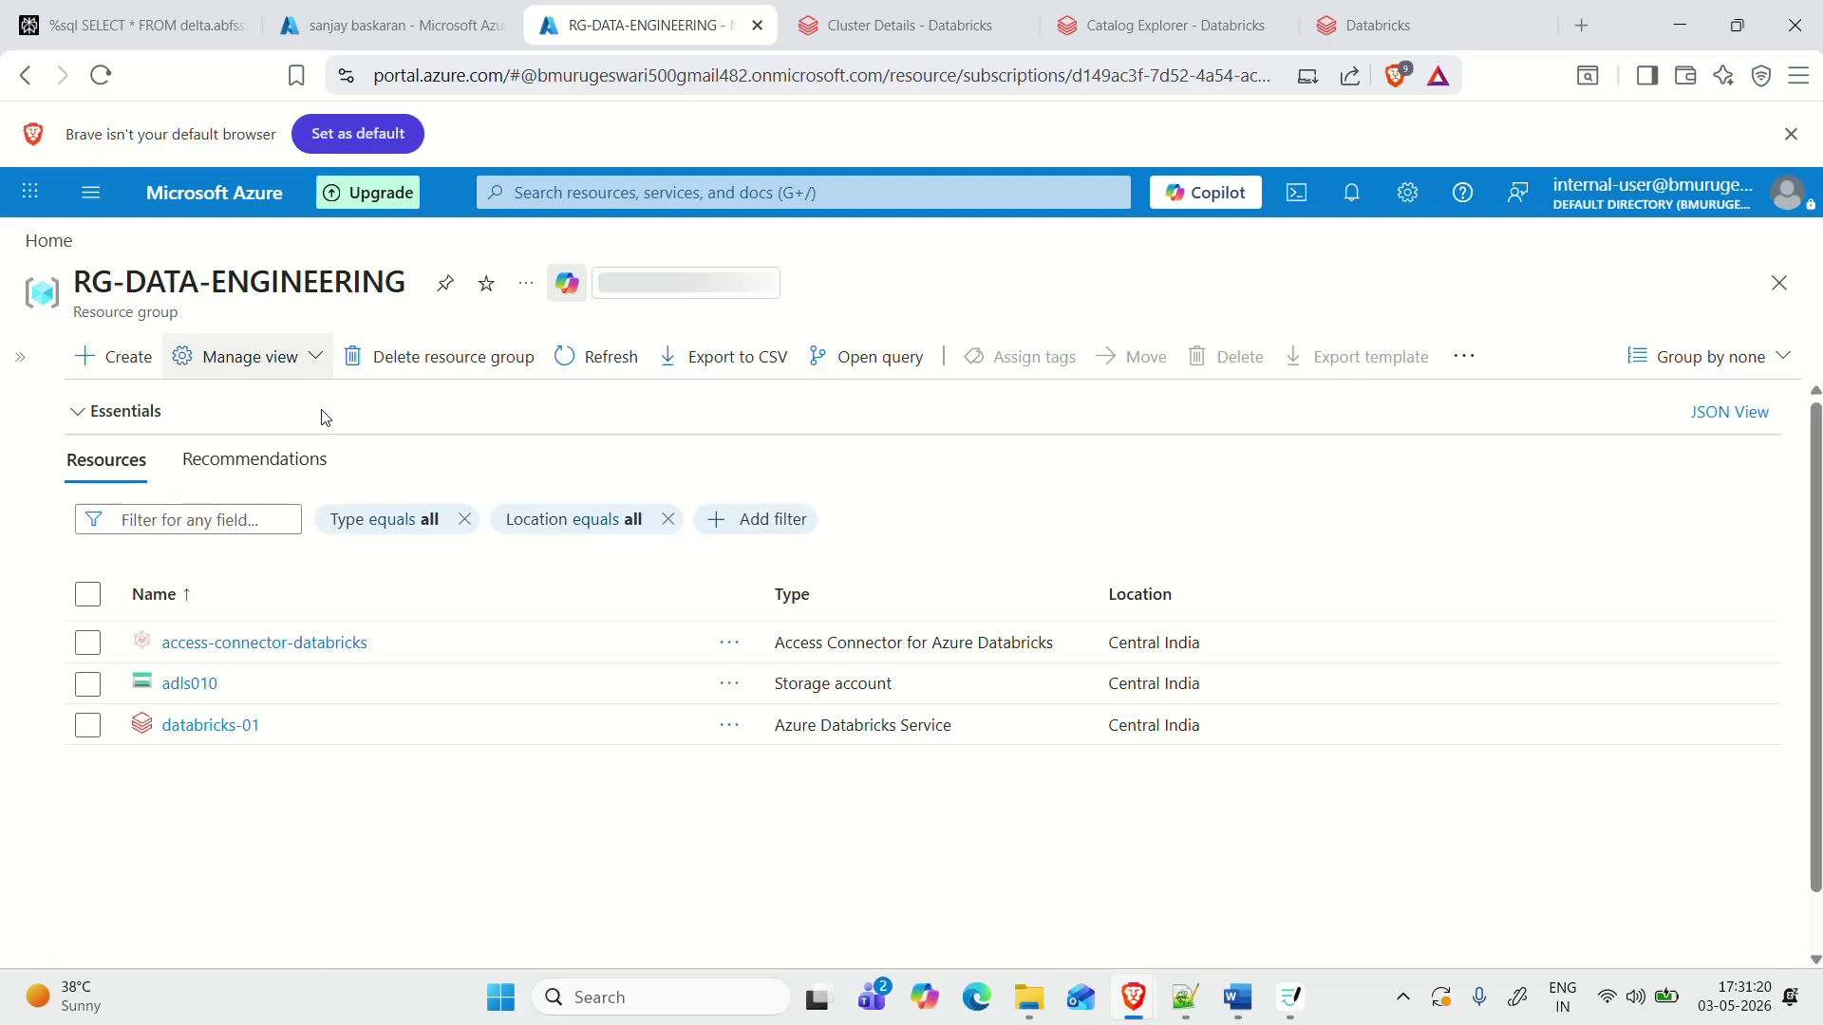
pyautogui.click(182, 683)
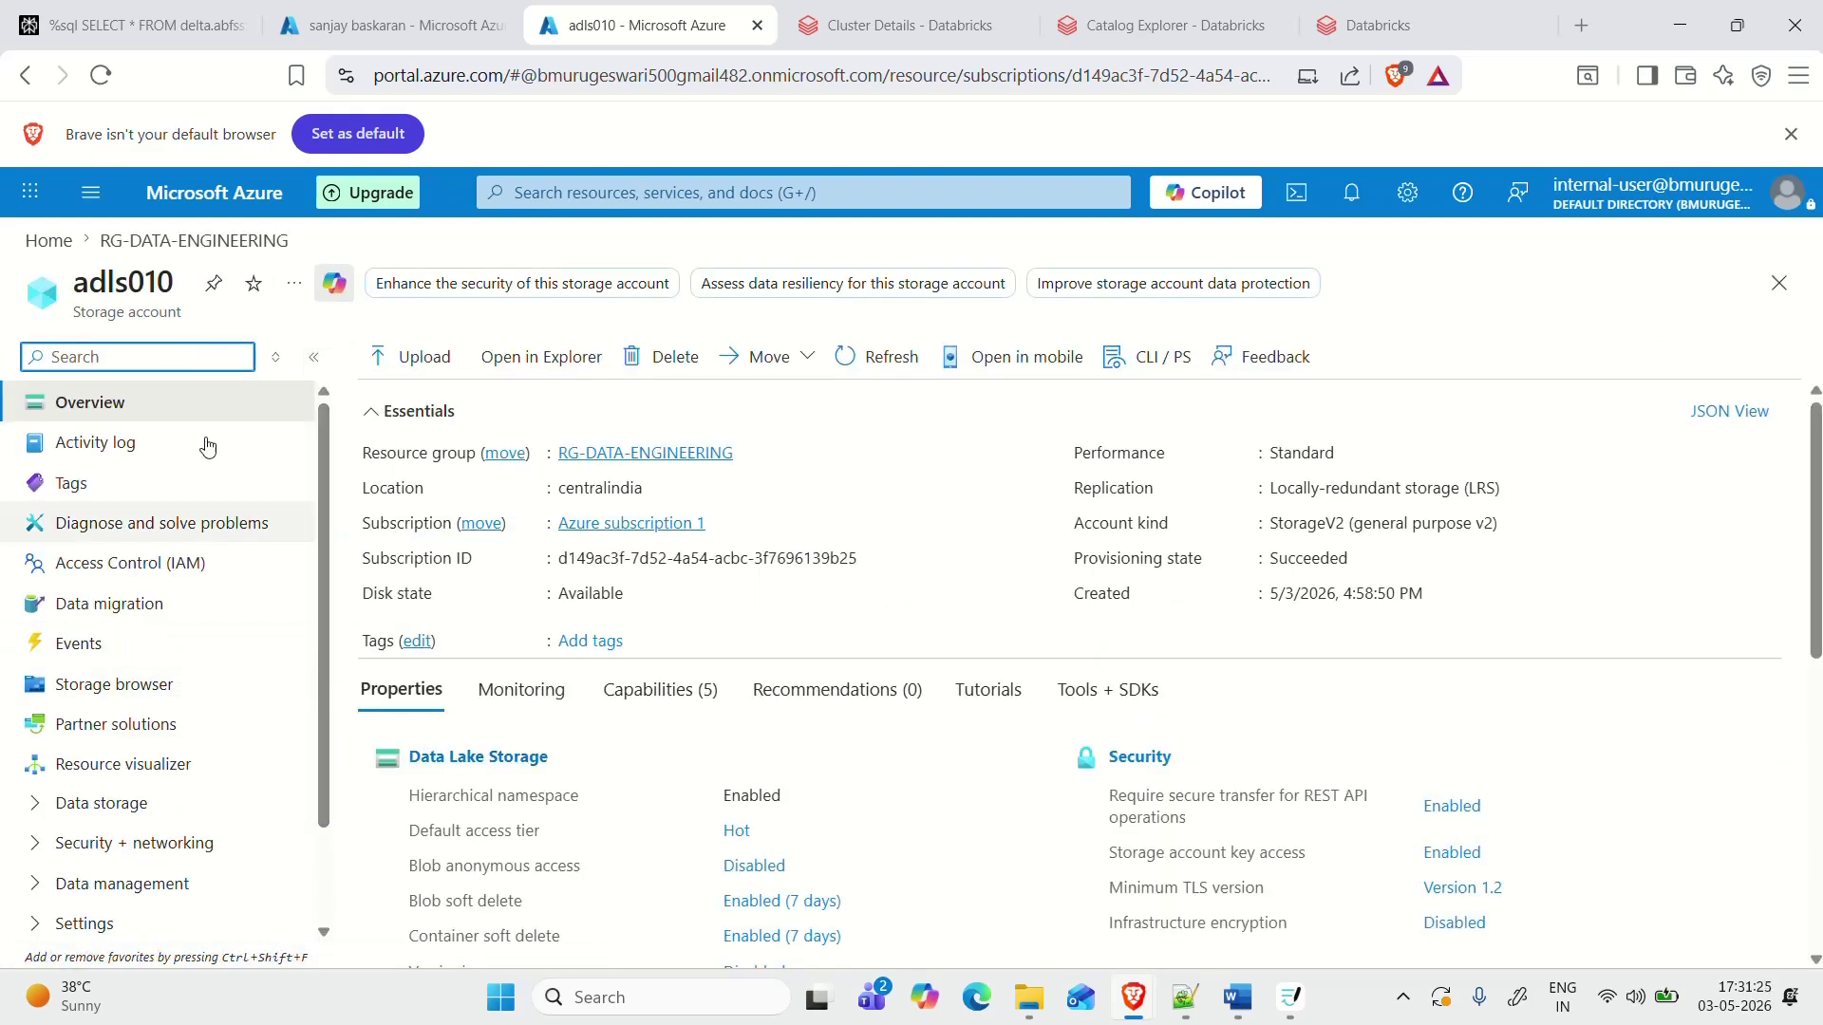
pyautogui.click(484, 760)
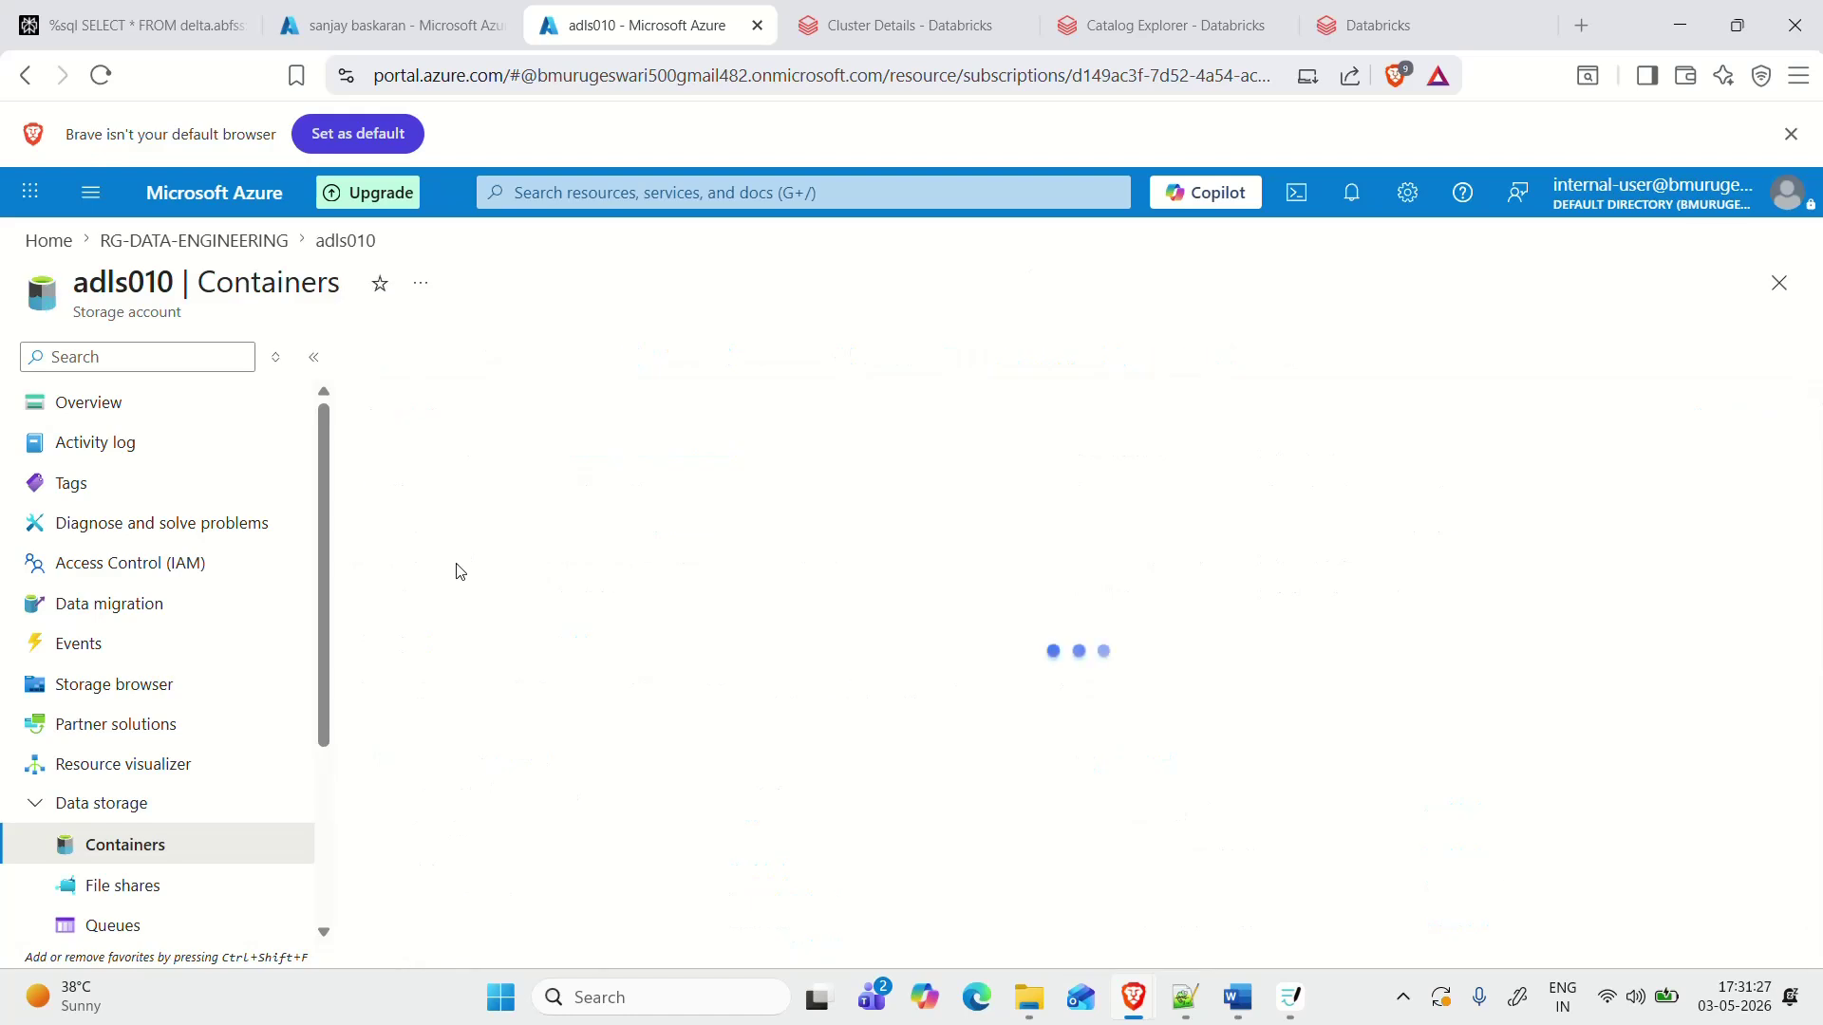
pyautogui.click(316, 360)
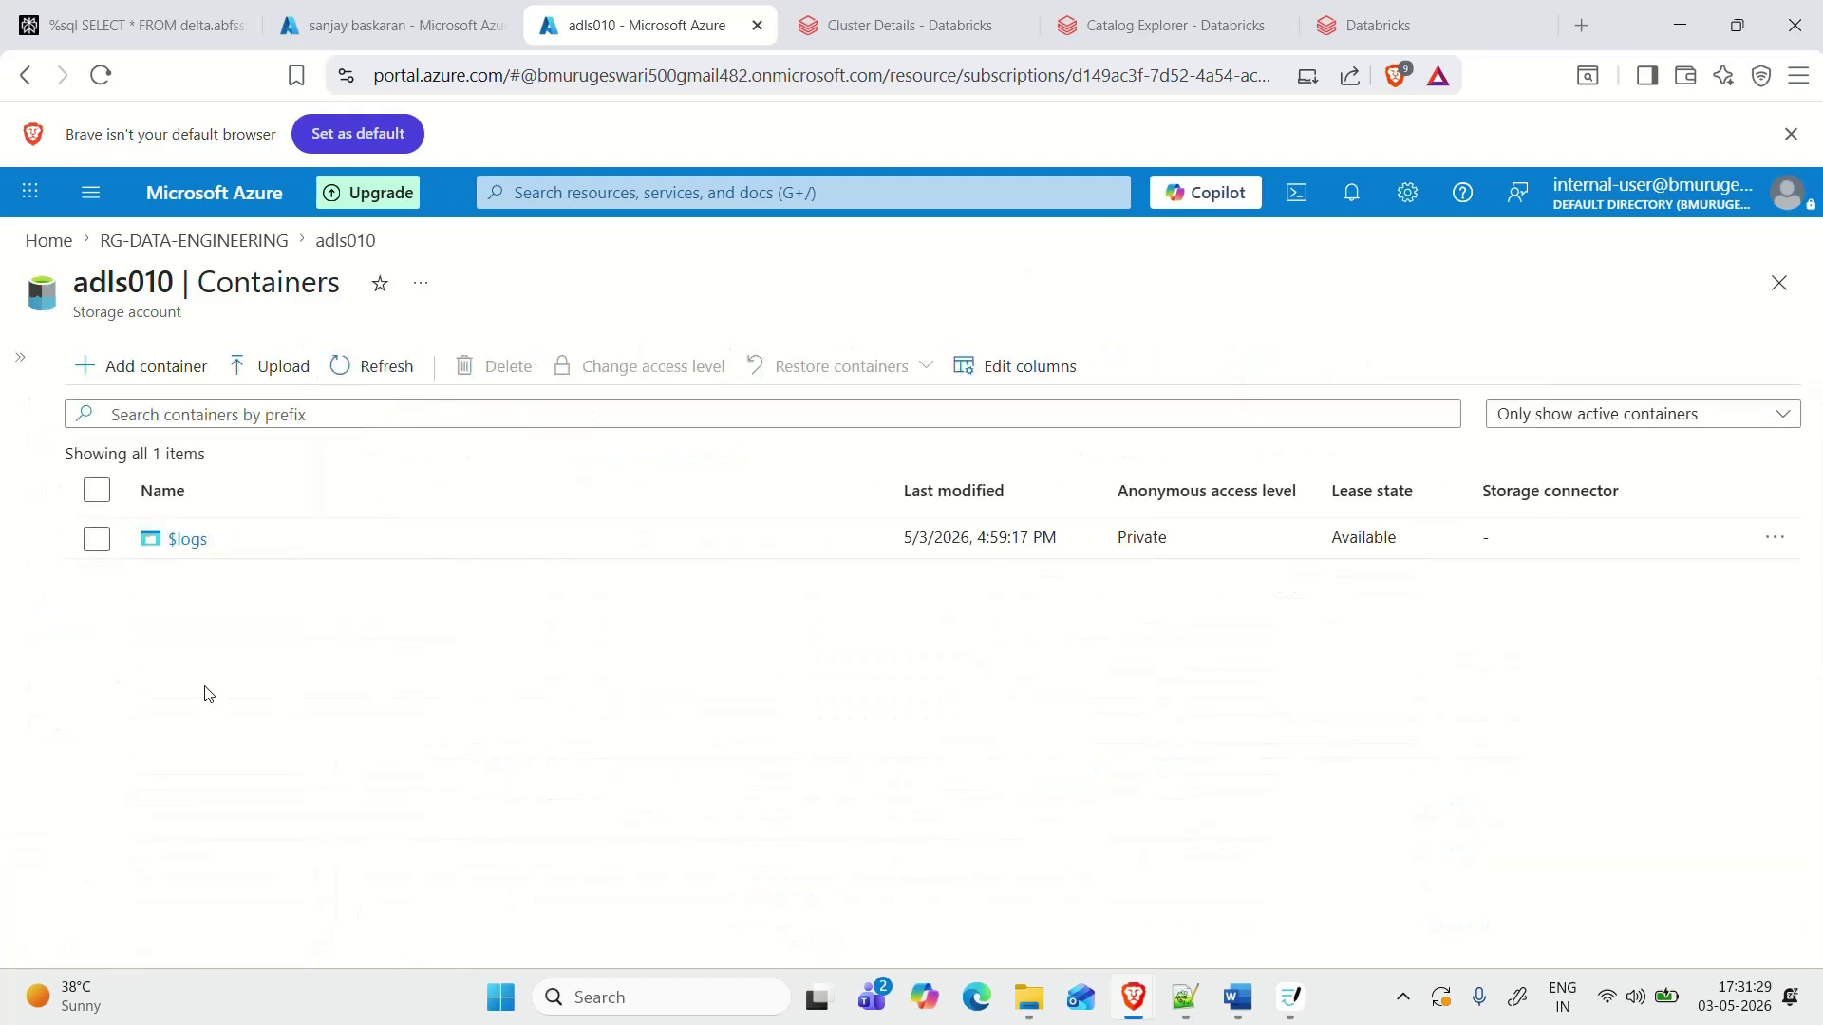
# Step: Create a container named metastore-root-container in the adls010 storage account
pyautogui.click(144, 366)
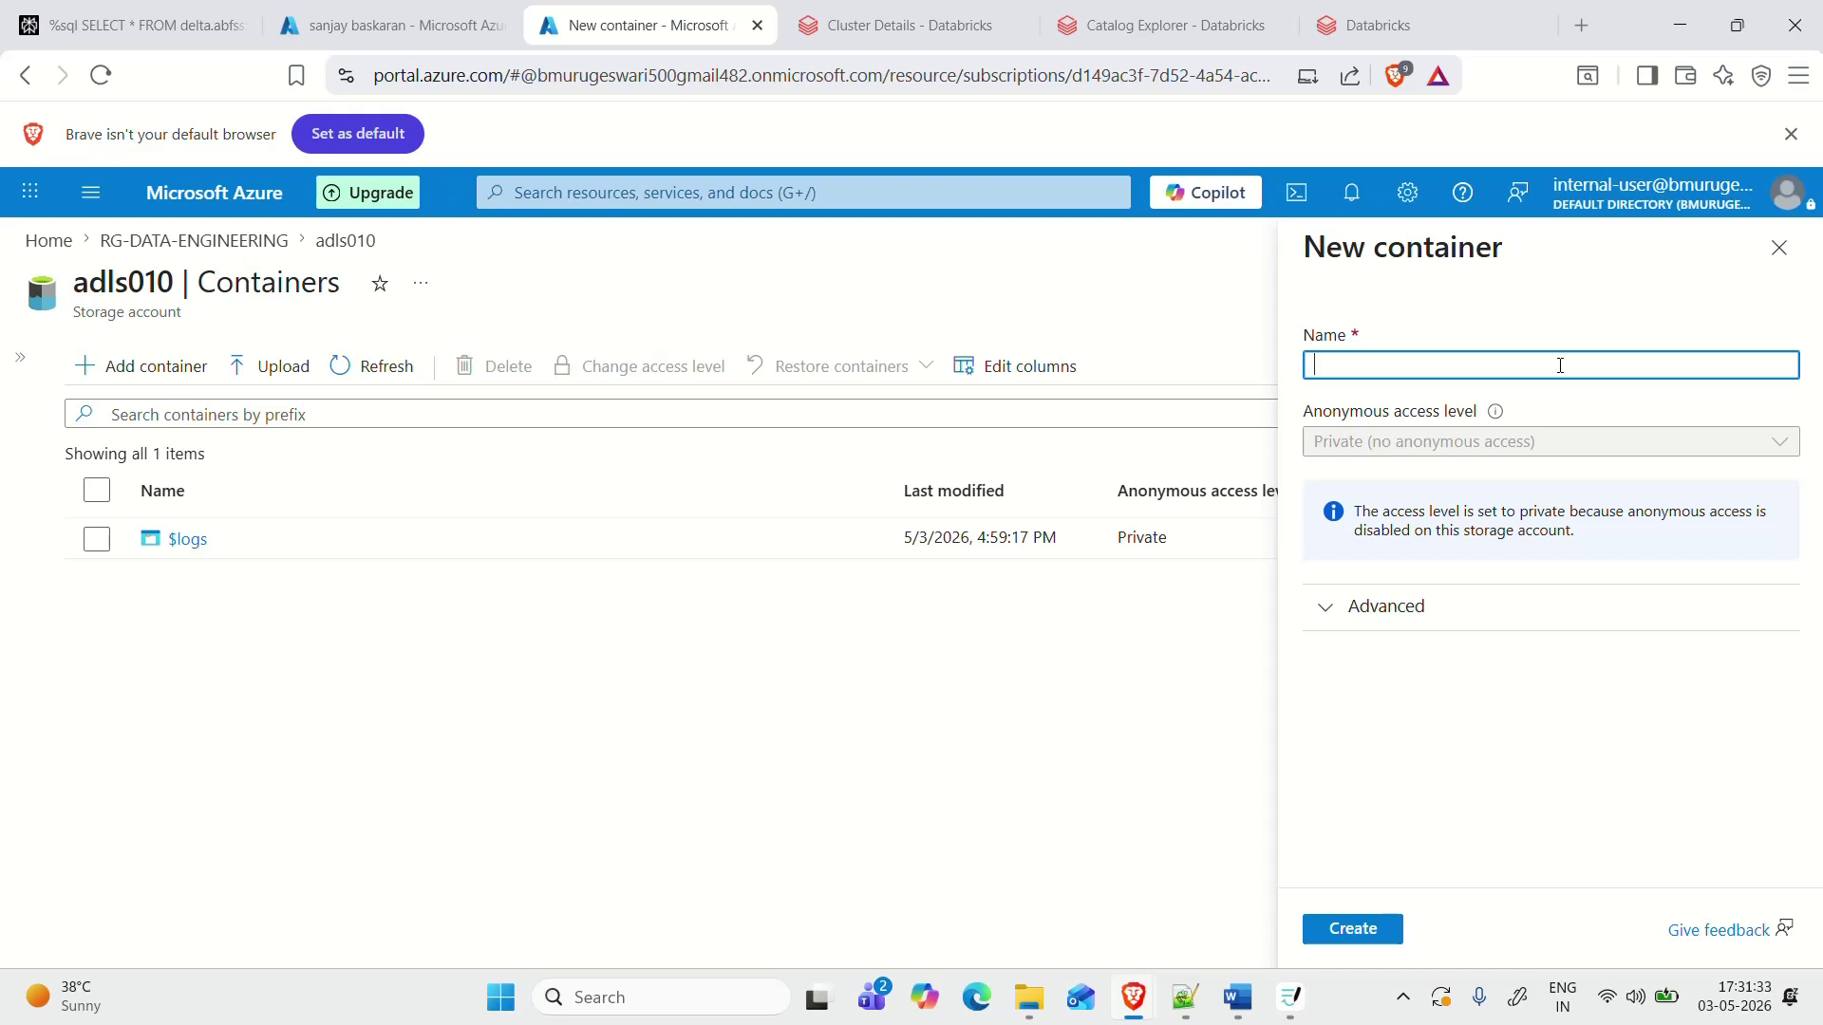
pyautogui.write('metastore-root-container')
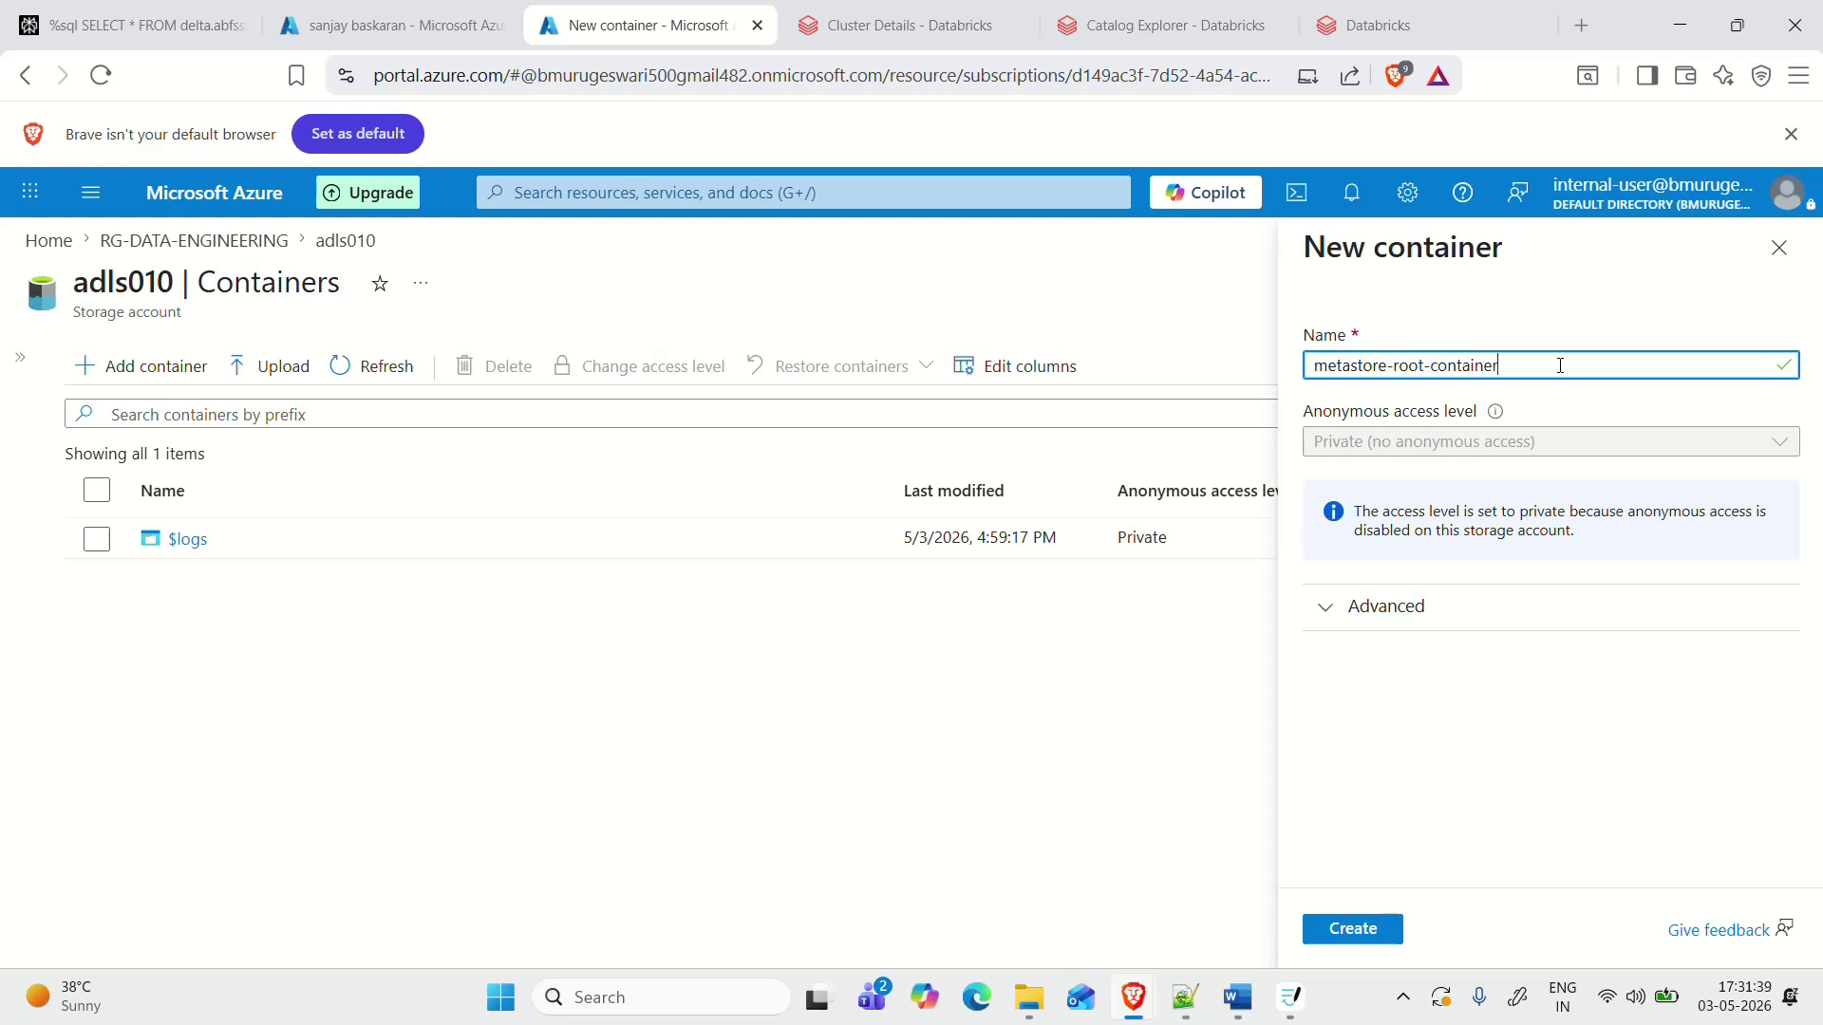
pyautogui.click(1367, 930)
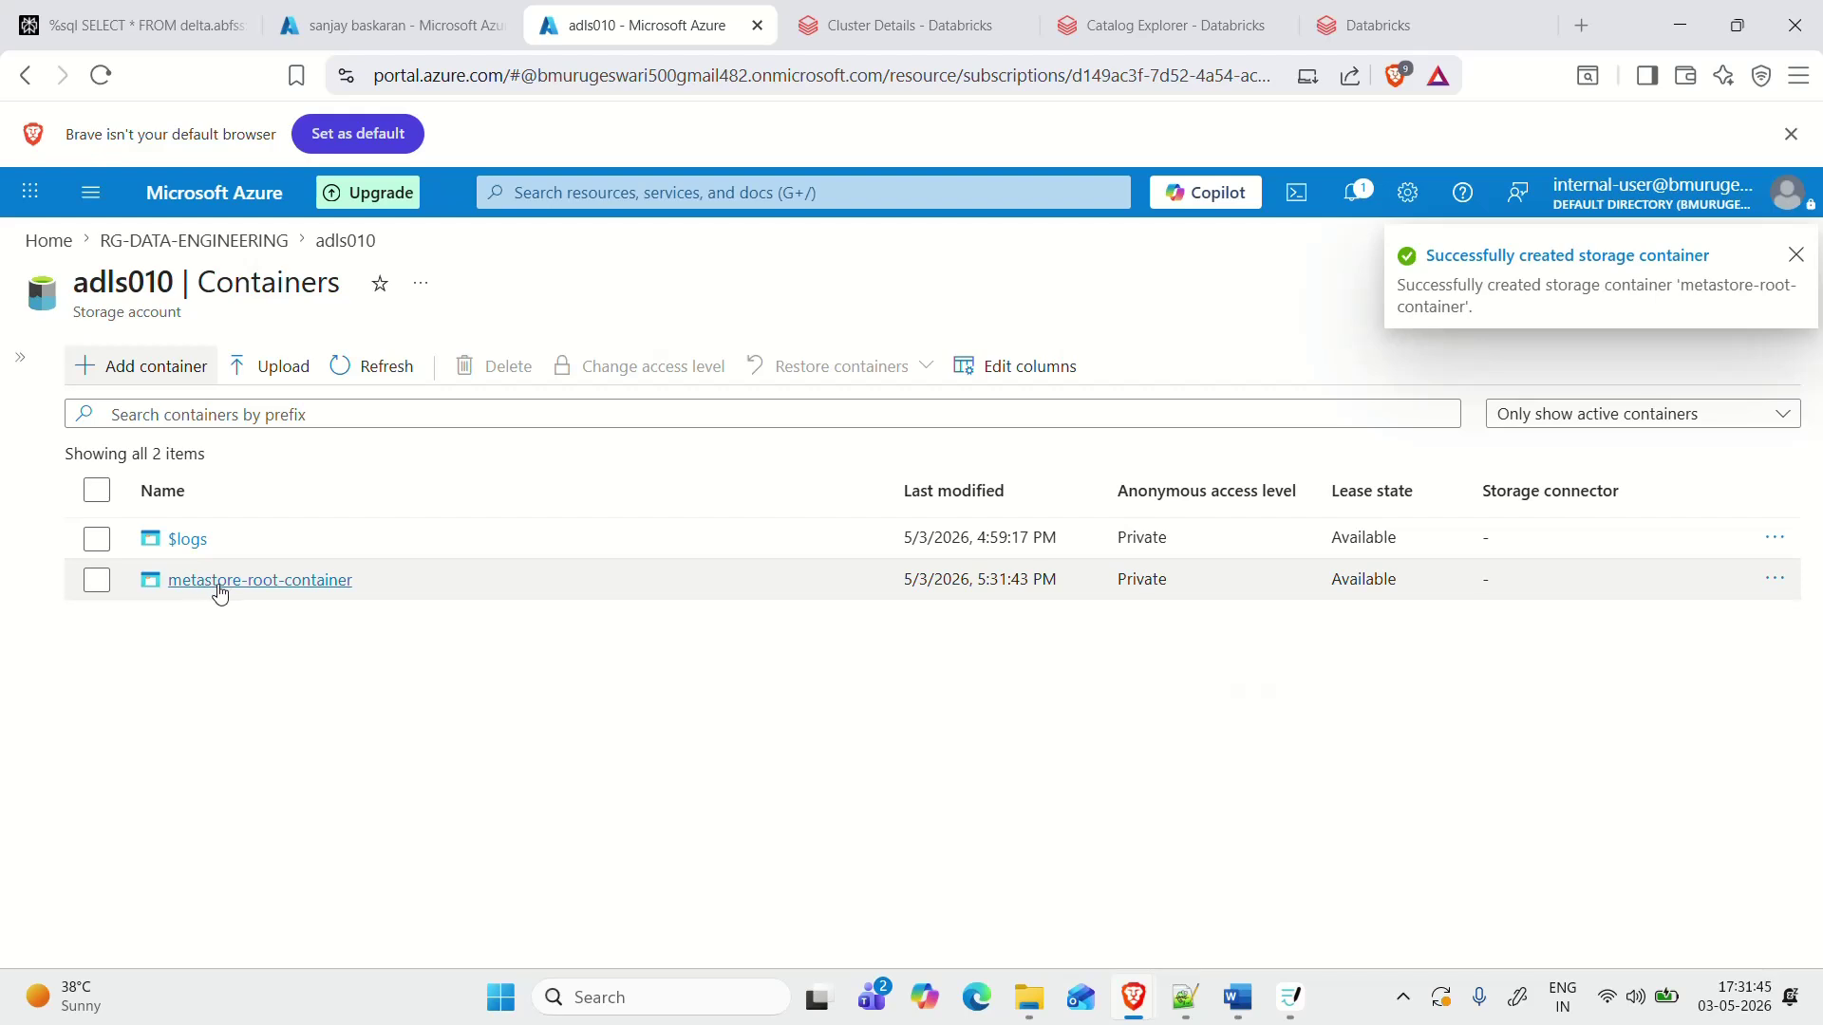
# Step: Add a directory named managed_tables inside metastore-root-container
pyautogui.click(326, 581)
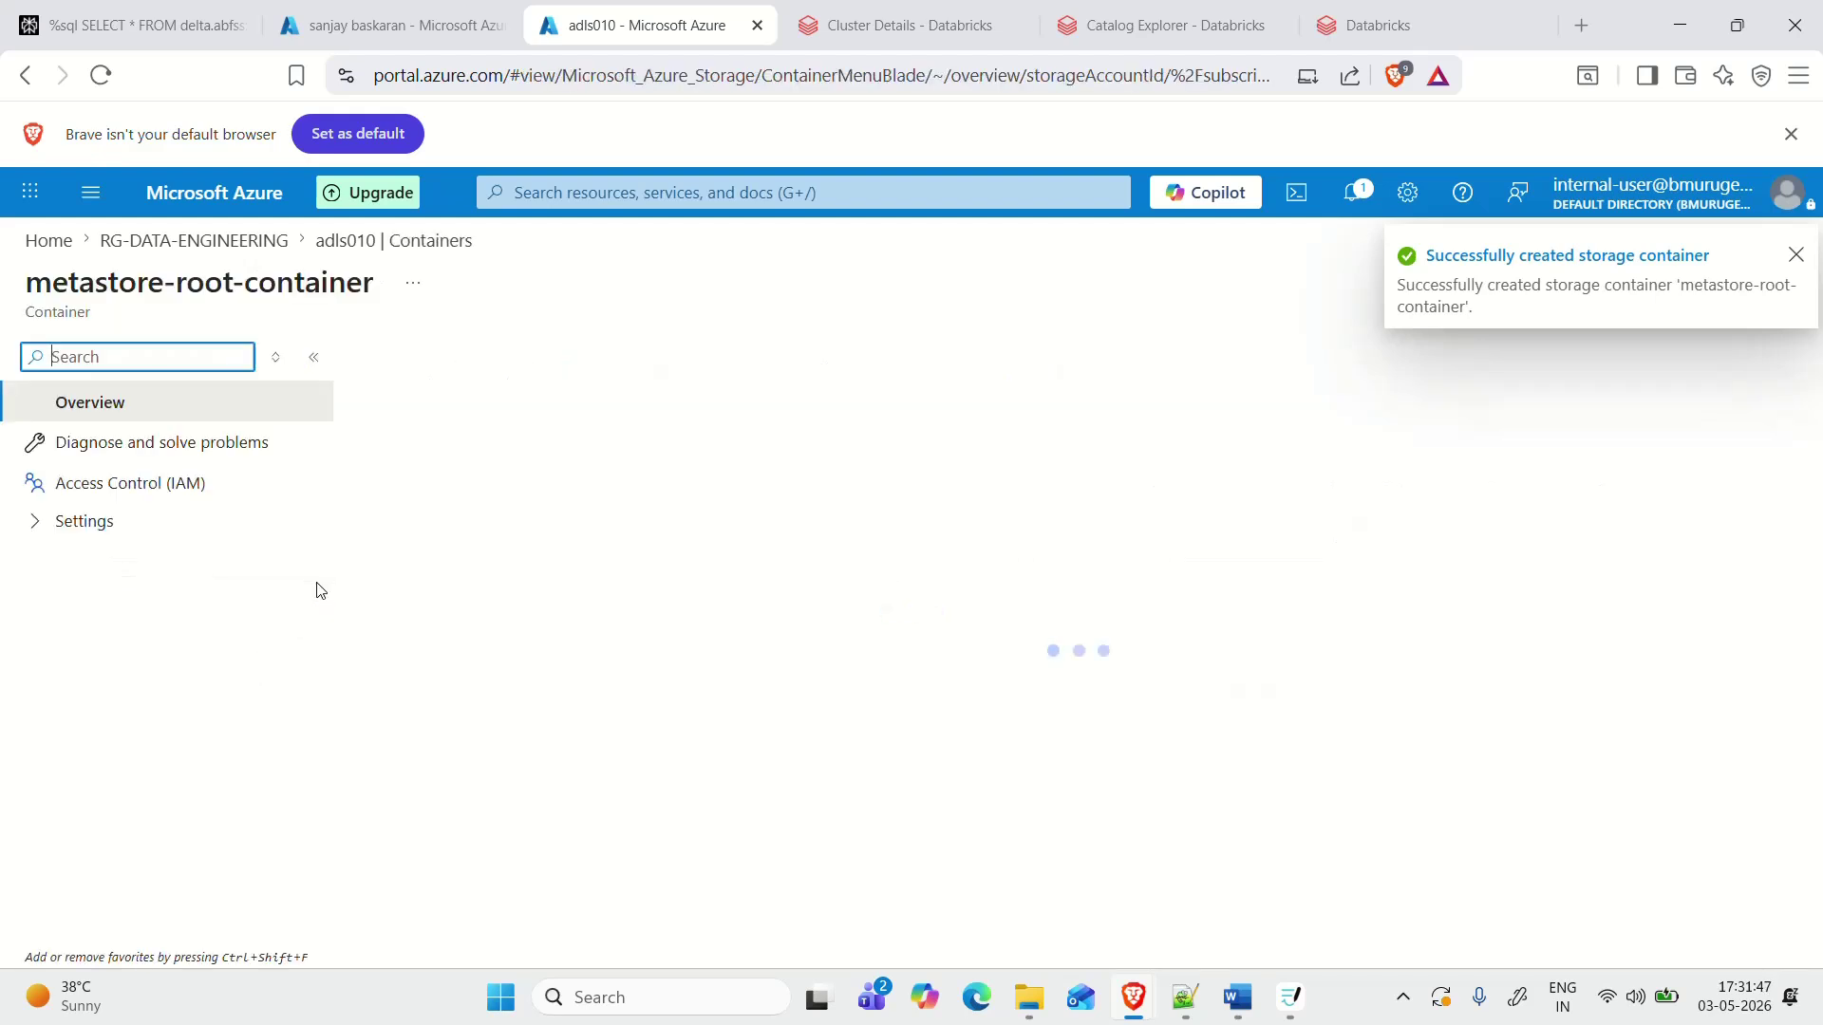
pyautogui.click(448, 377)
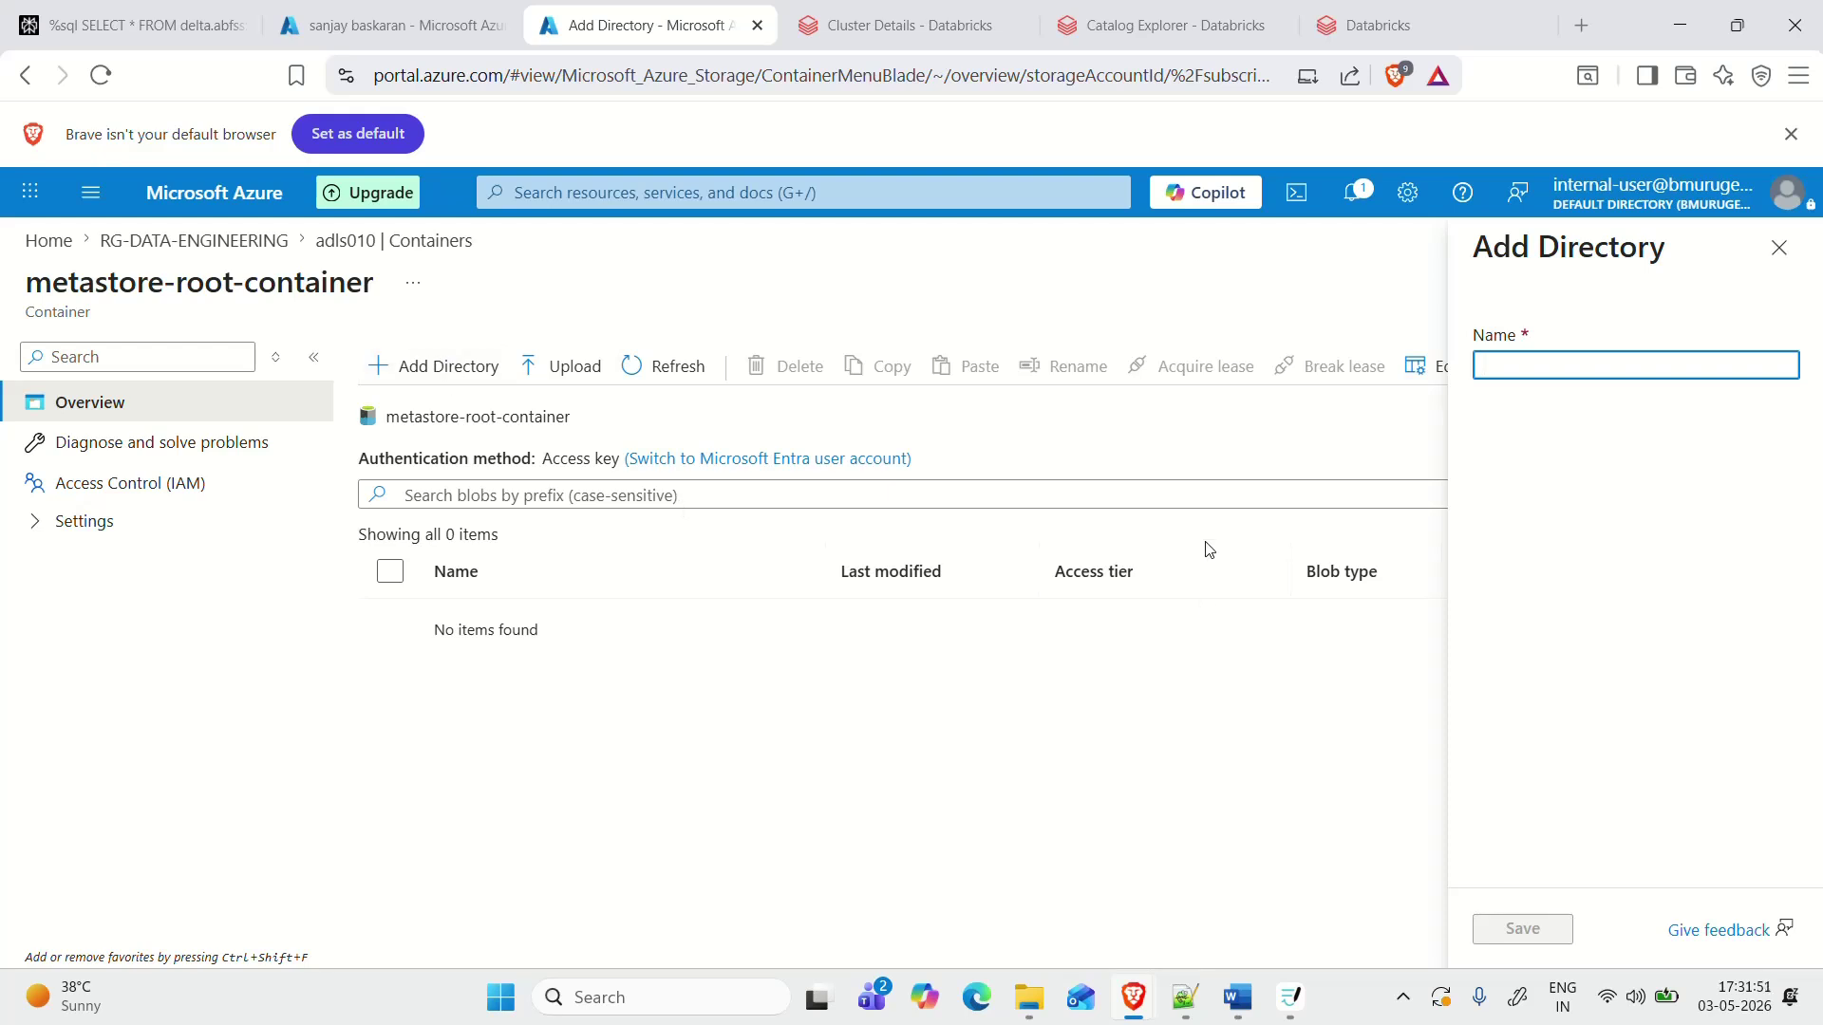
pyautogui.write('managed')
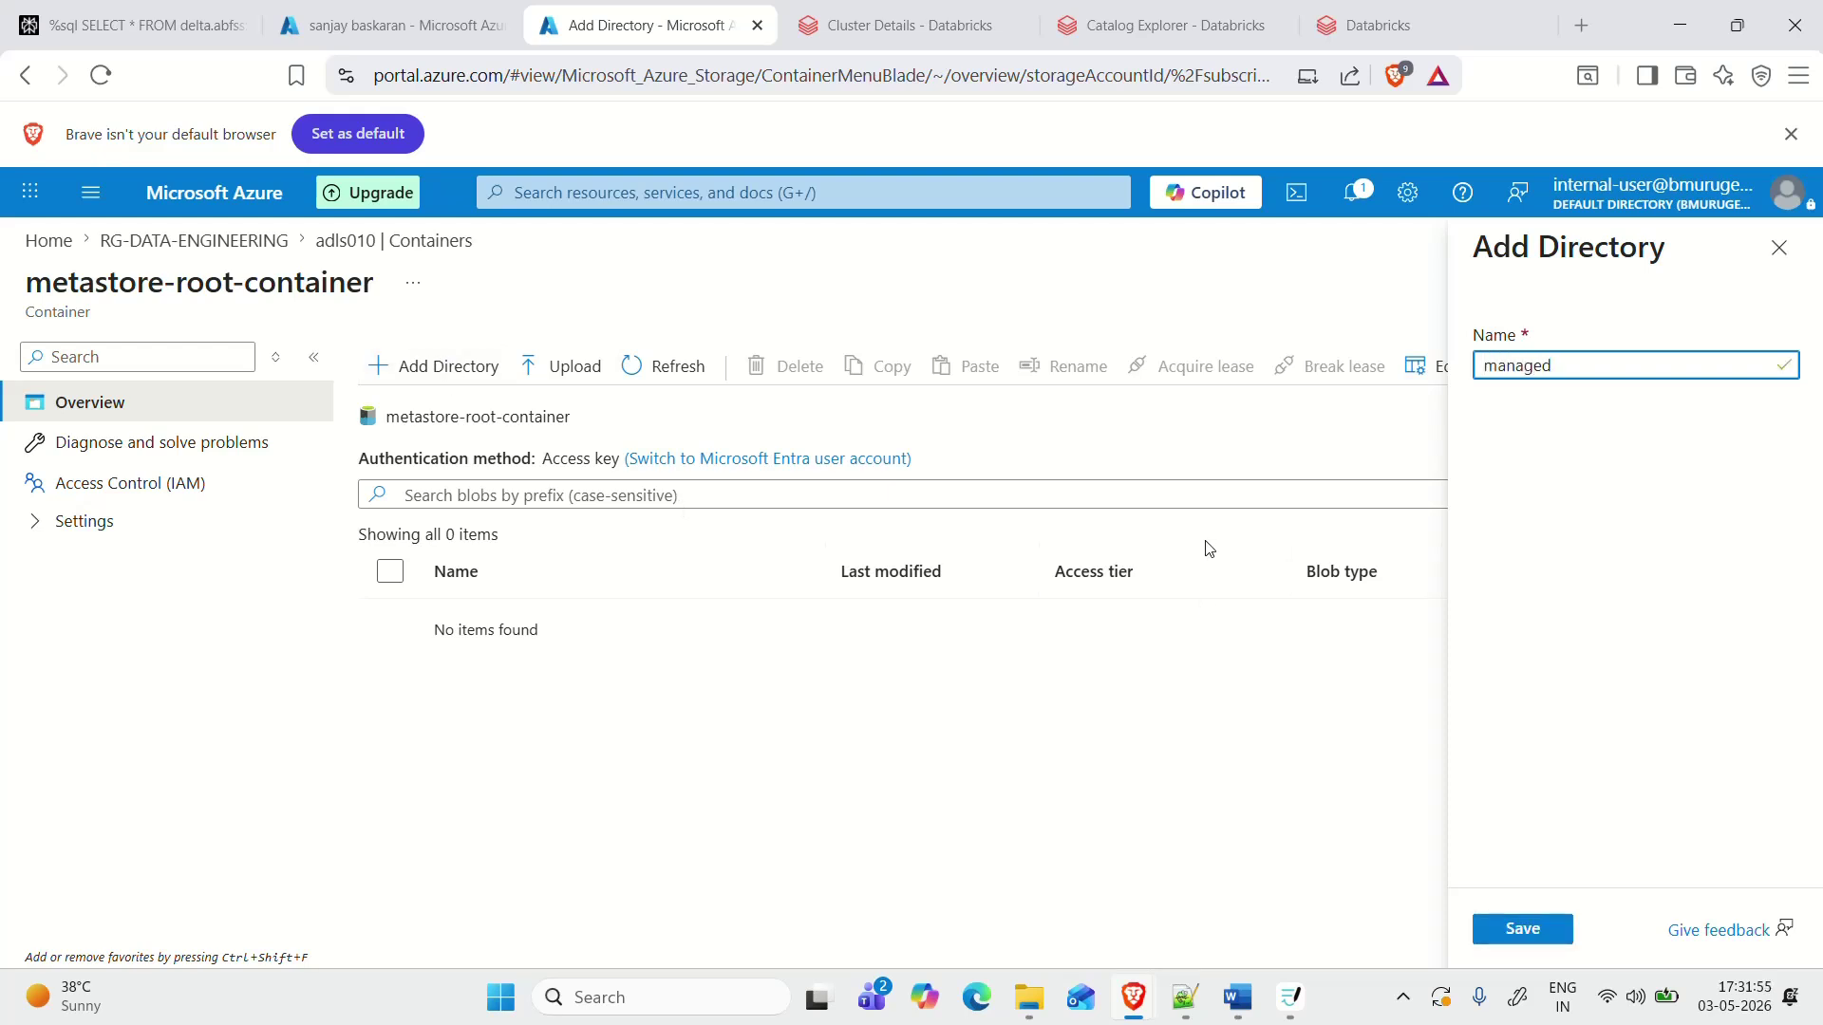
pyautogui.write('_tables')
pyautogui.click(1523, 931)
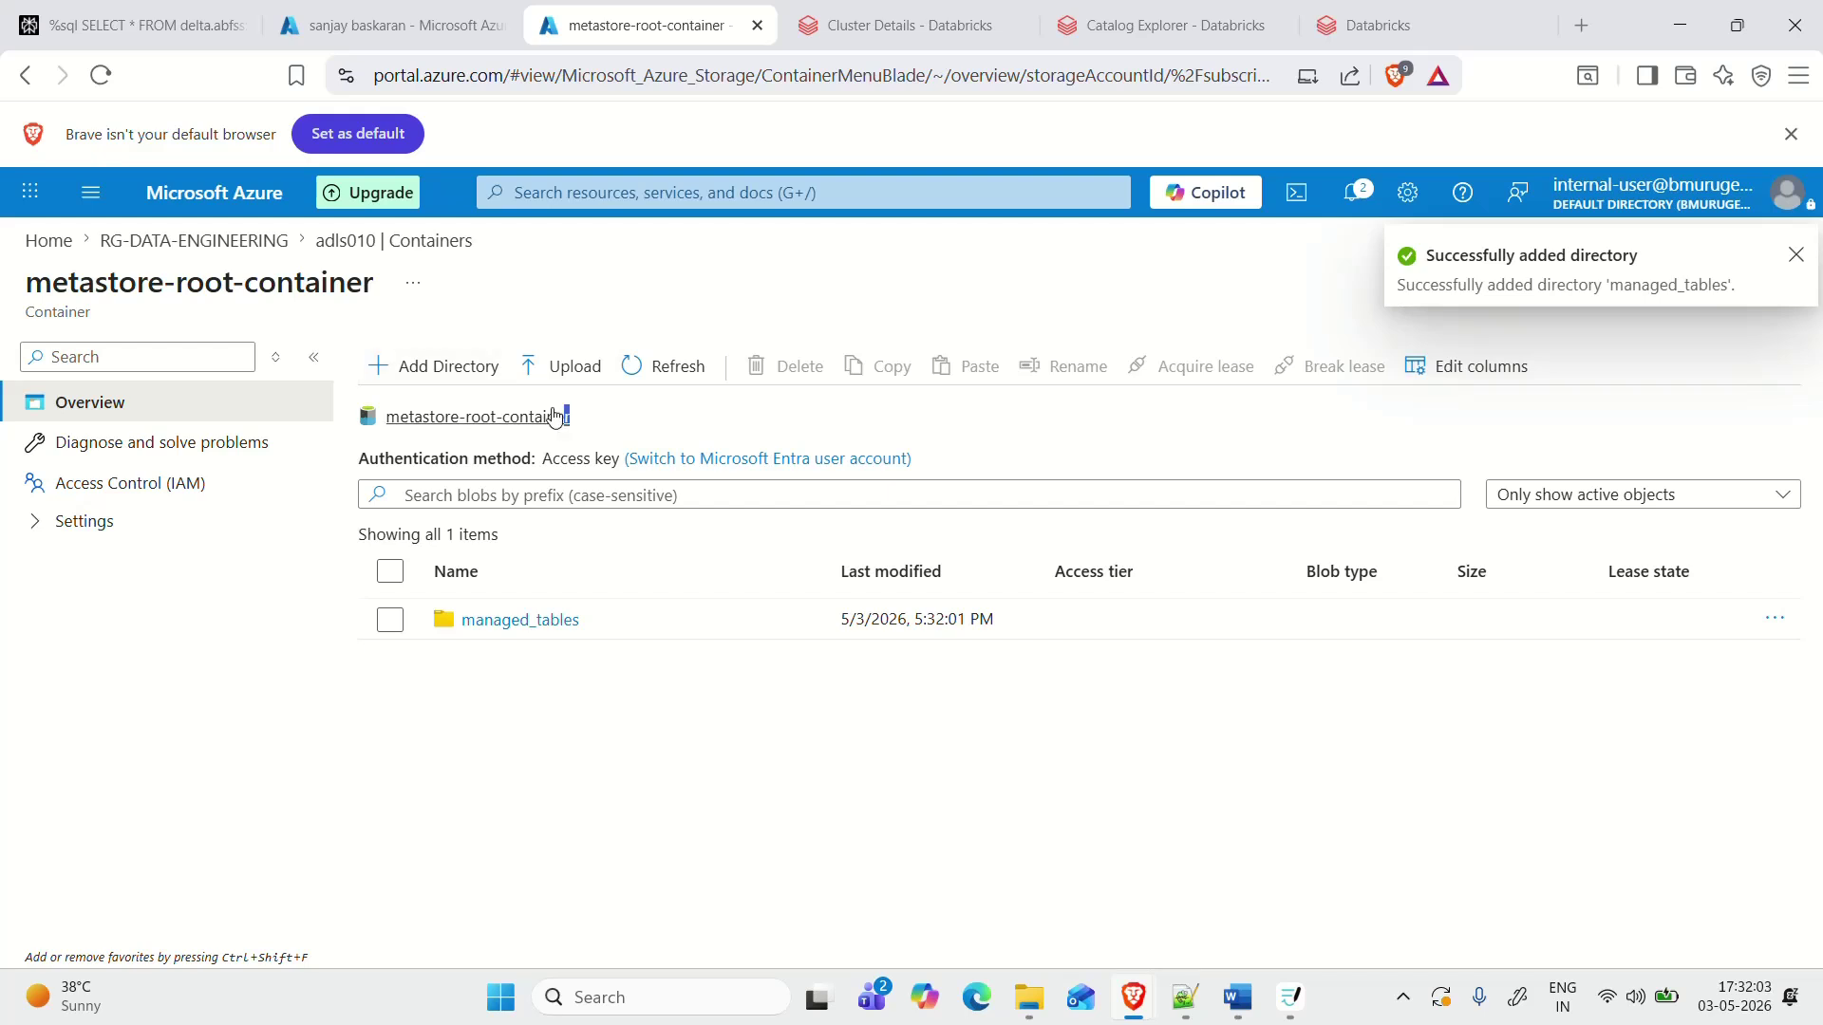
# Step: Copy the container name metastore-root-container and highlight the managed_tables directory name
pyautogui.moveTo(582, 418); pyautogui.dragTo(382, 408)
pyautogui.press('super+c')
pyautogui.click(477, 784)
pyautogui.click(590, 619)
pyautogui.moveTo(590, 619); pyautogui.dragTo(459, 615)
pyautogui.click(499, 759)
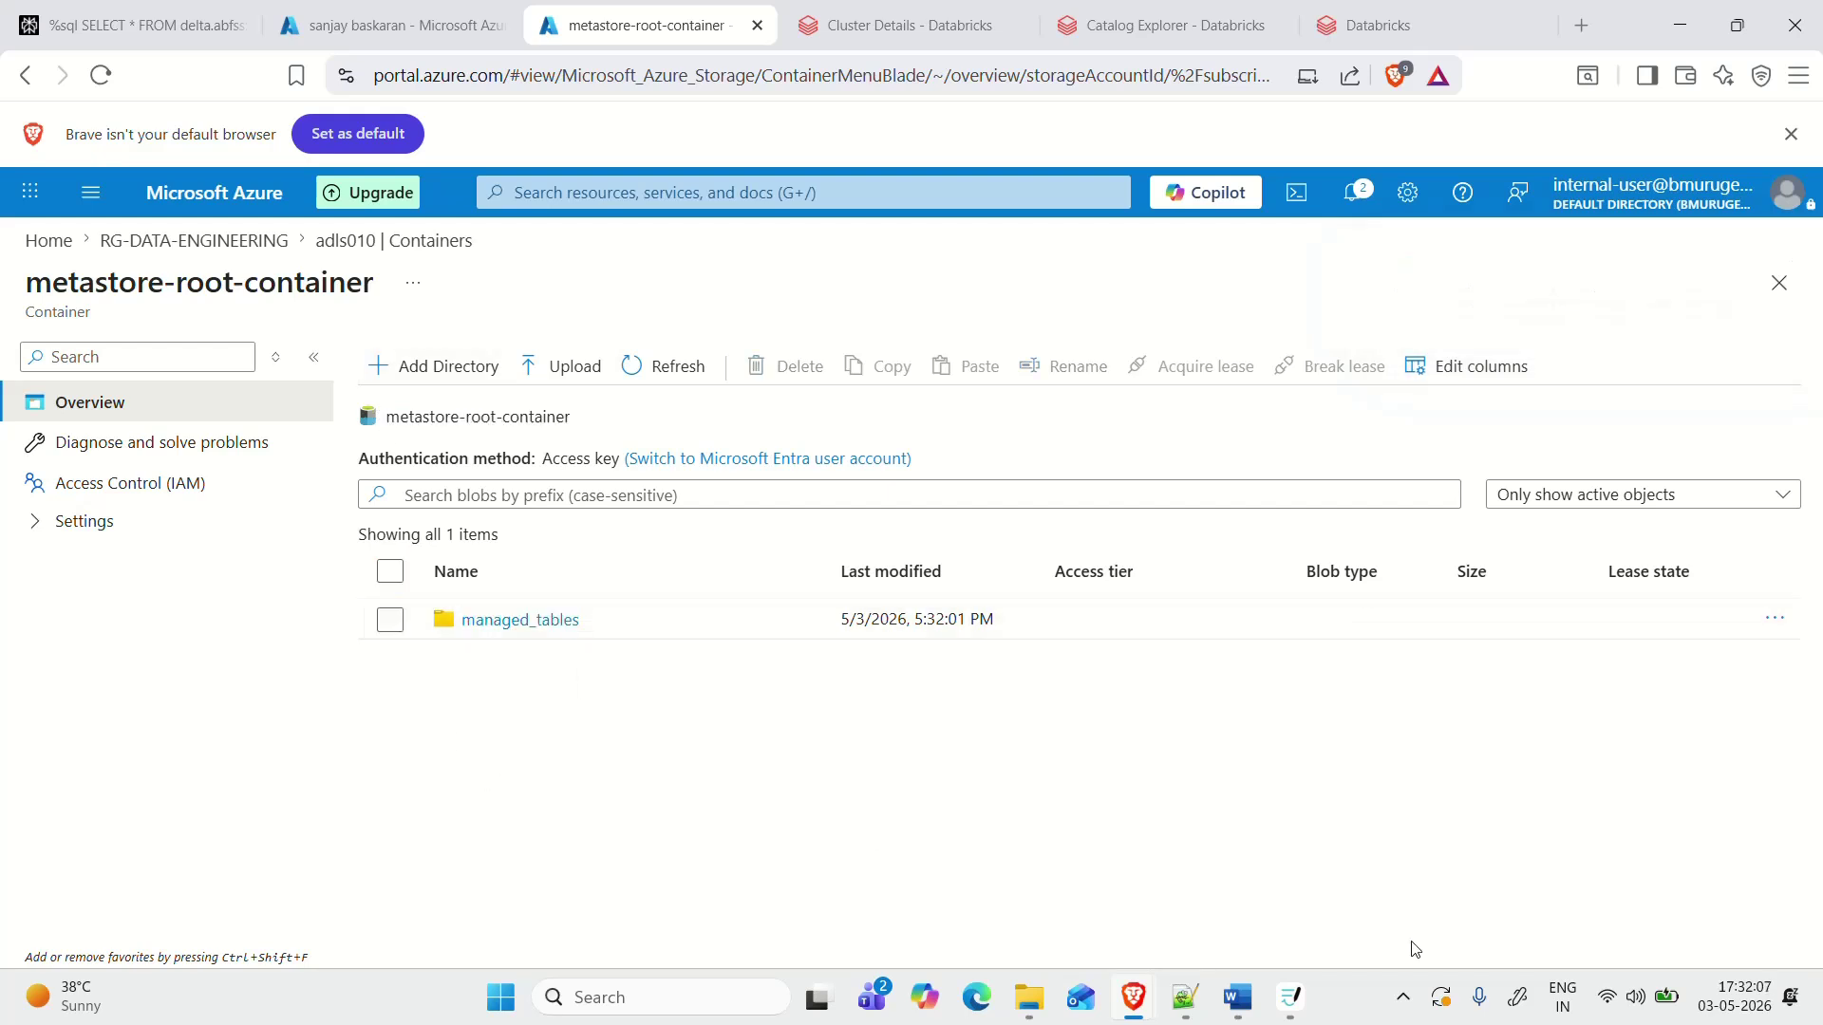
# Step: Check the handwritten path format in Goodnotes and return to the metastore-01 form in the Databricks account console
pyautogui.click(1296, 1006)
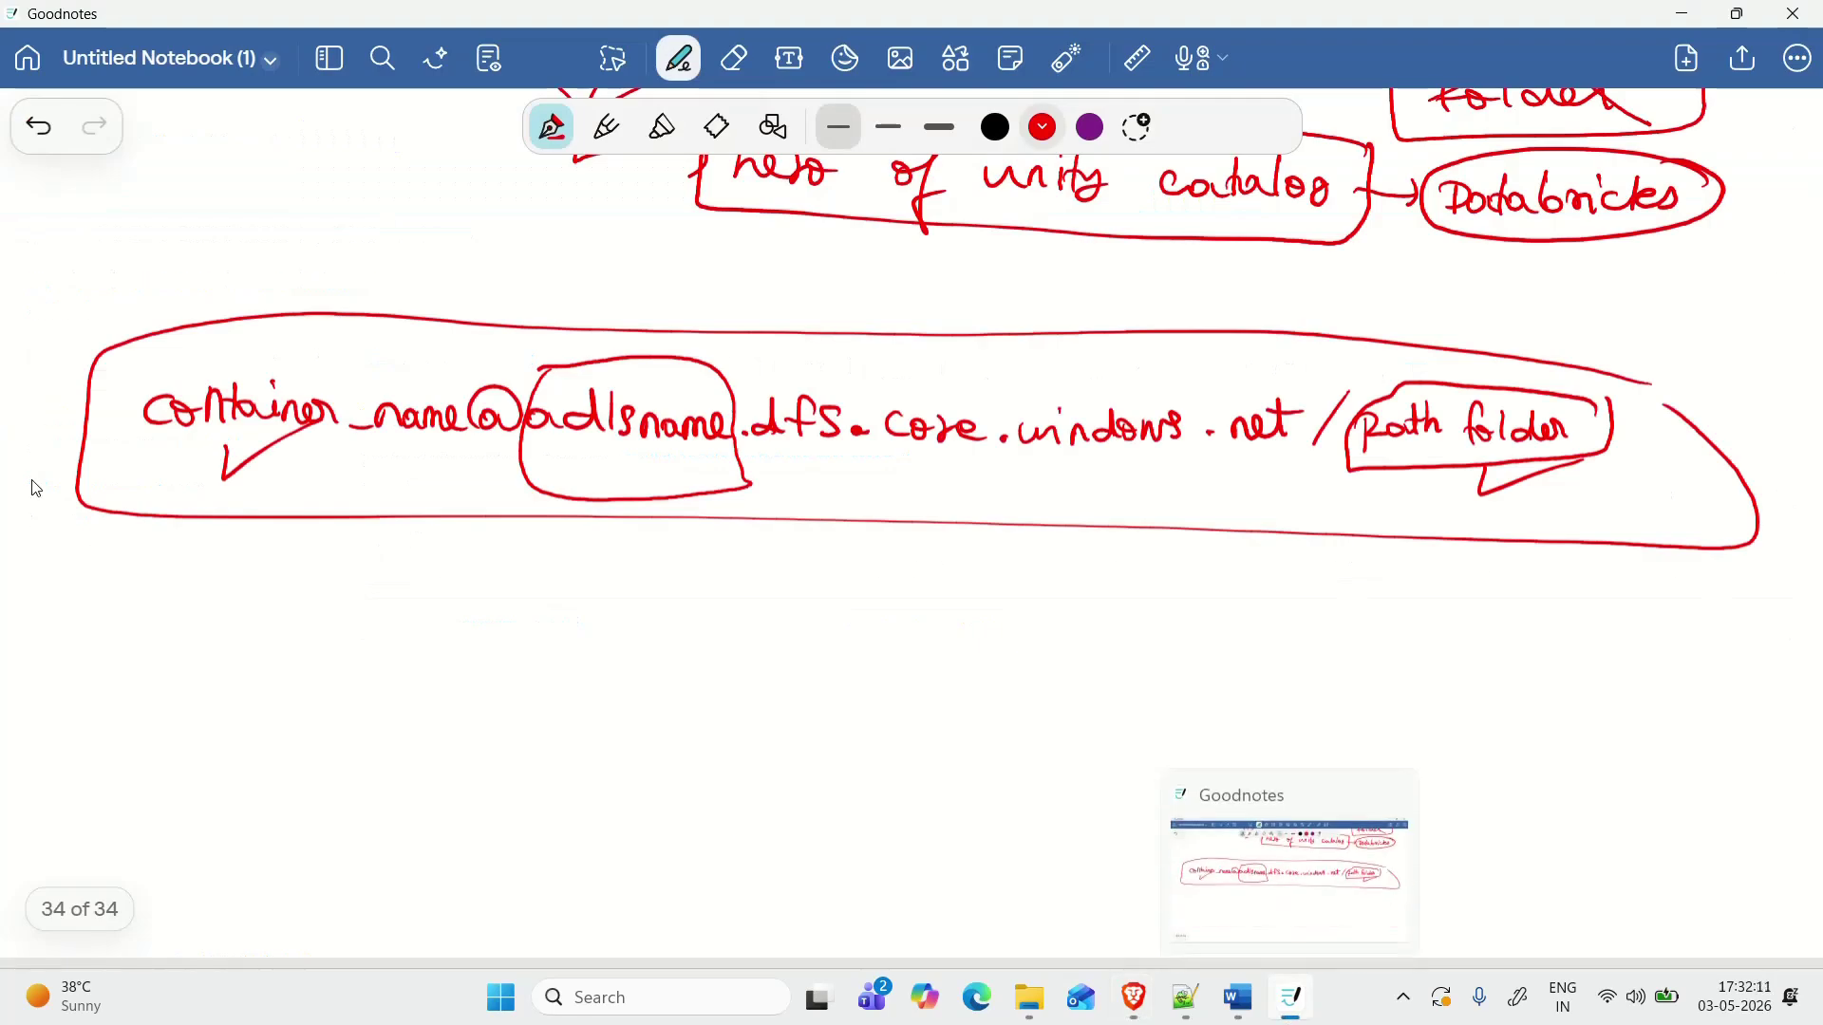
pyautogui.moveTo(1152, 986)
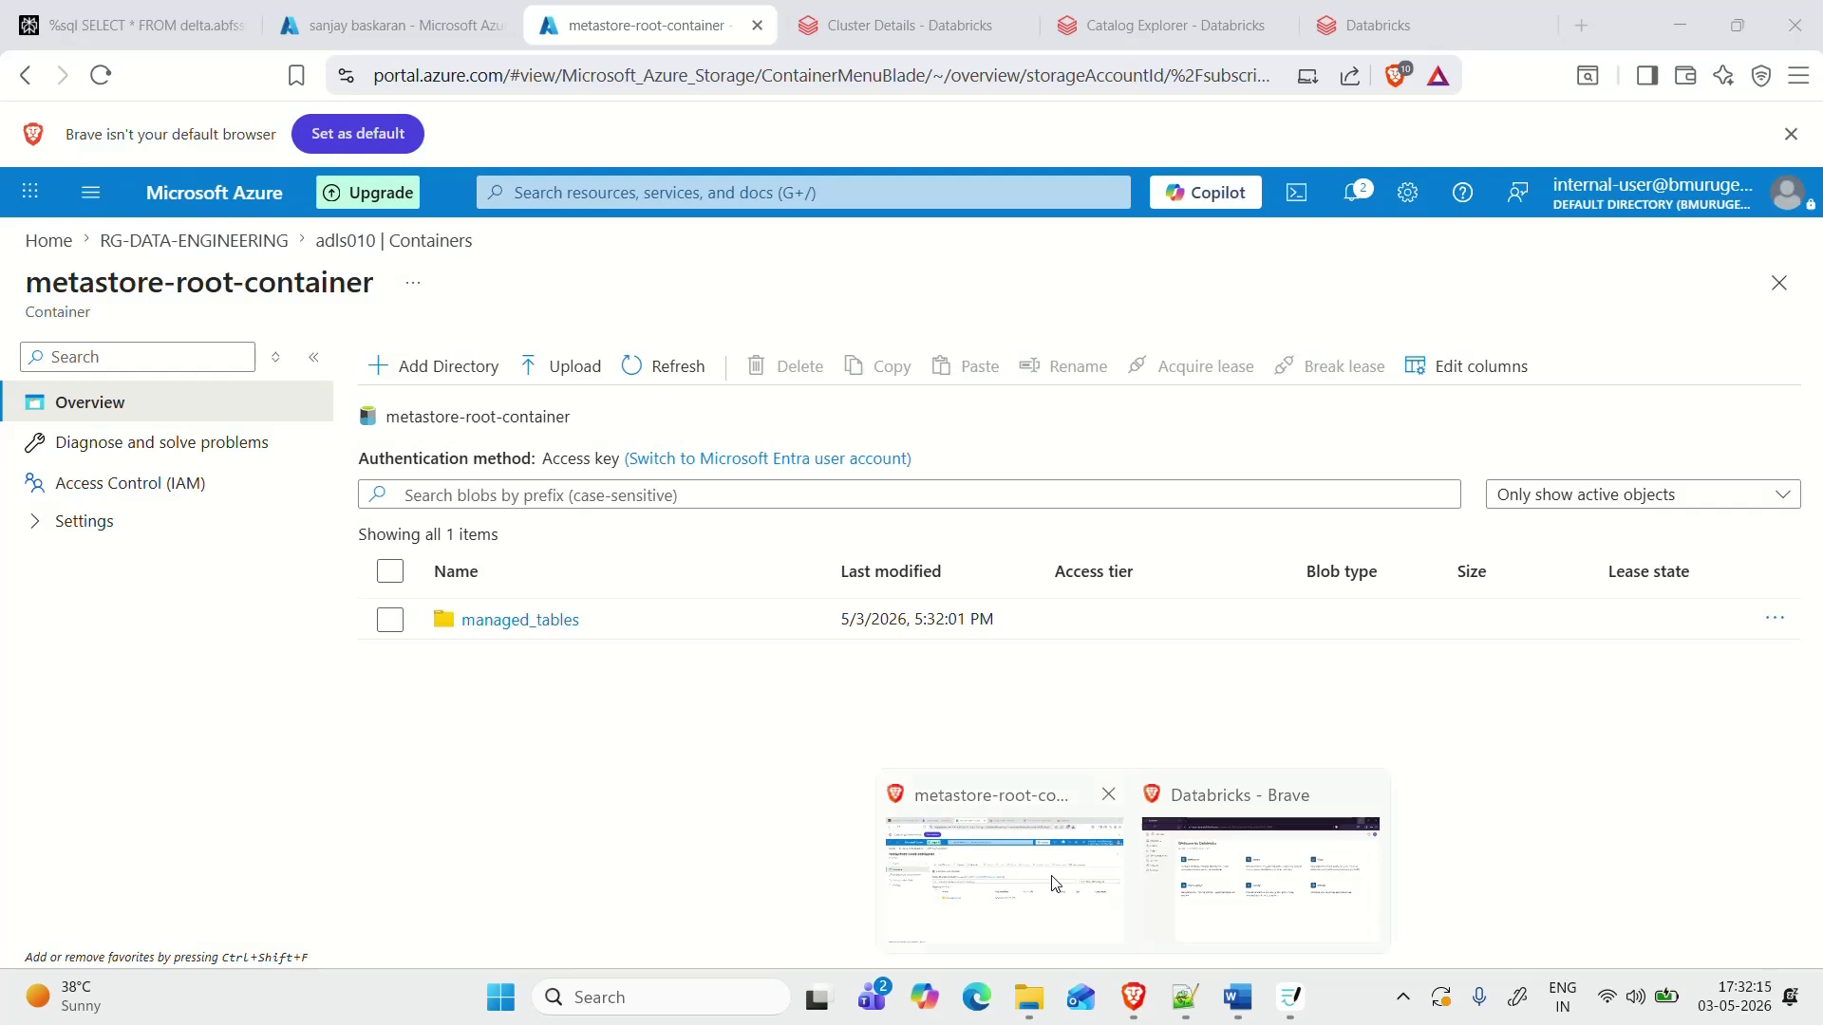
pyautogui.click(1391, 19)
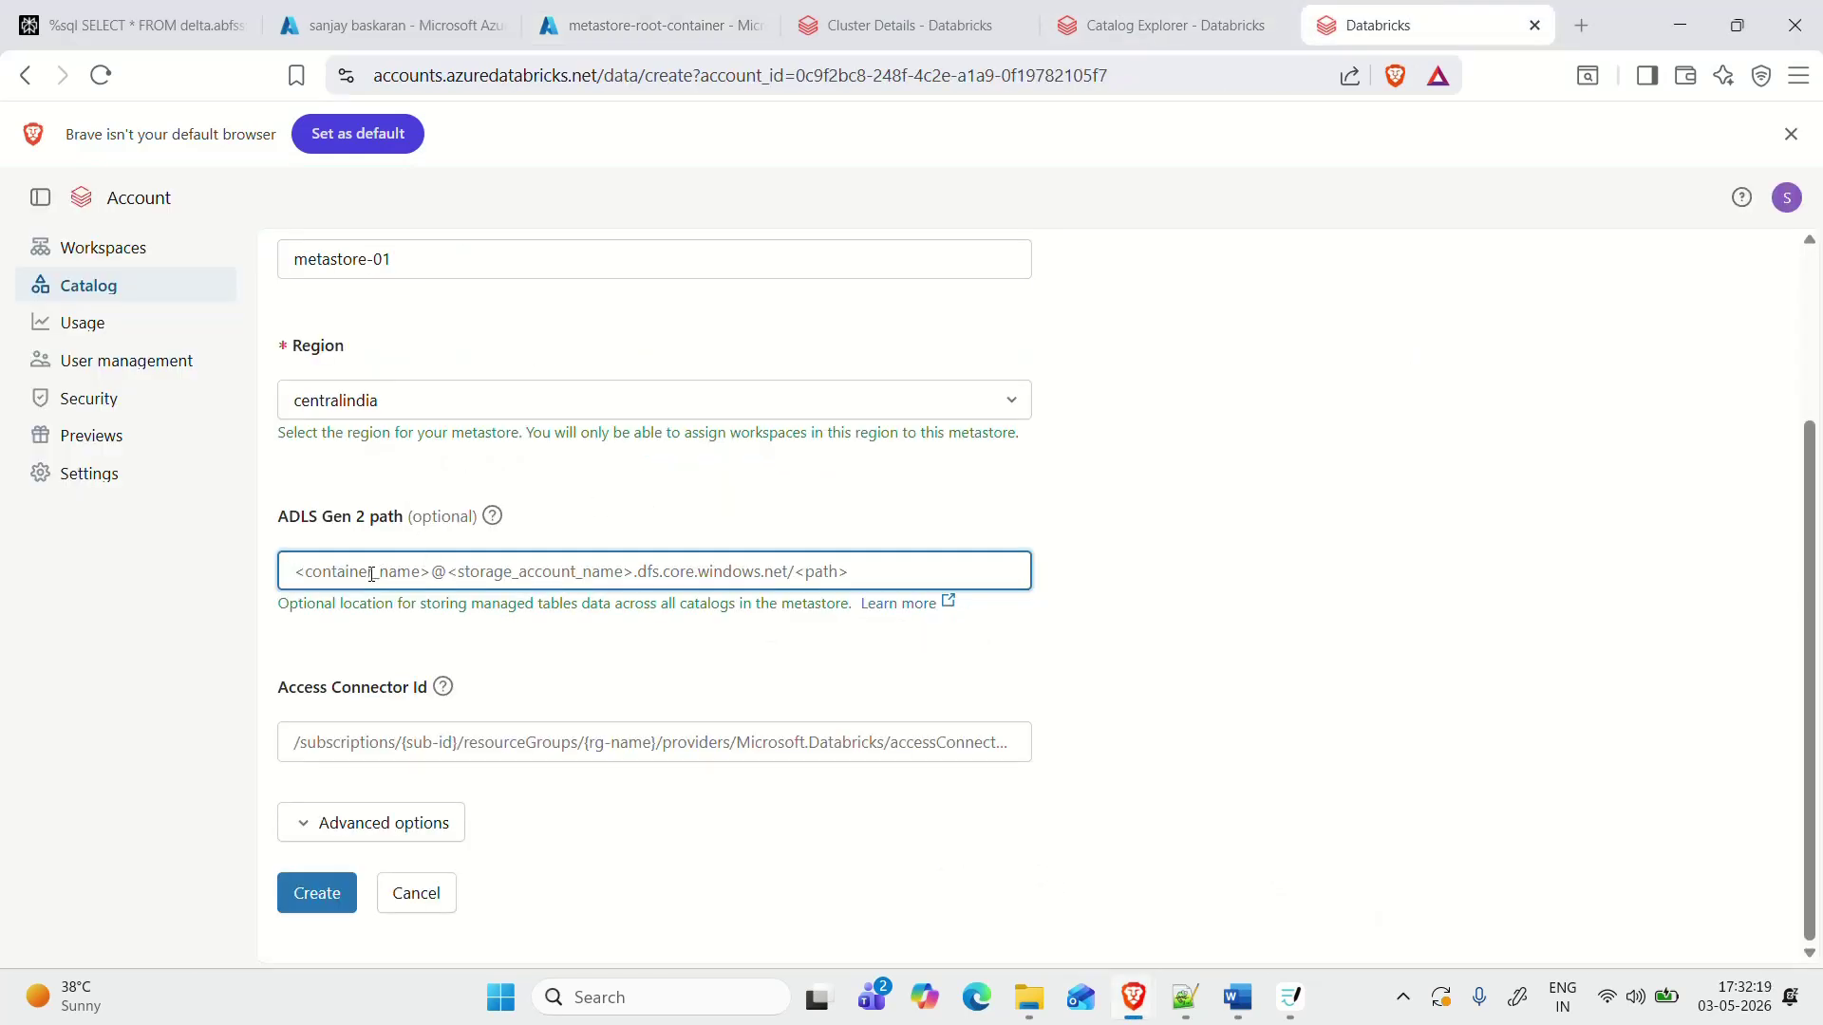
pyautogui.press('super+v')
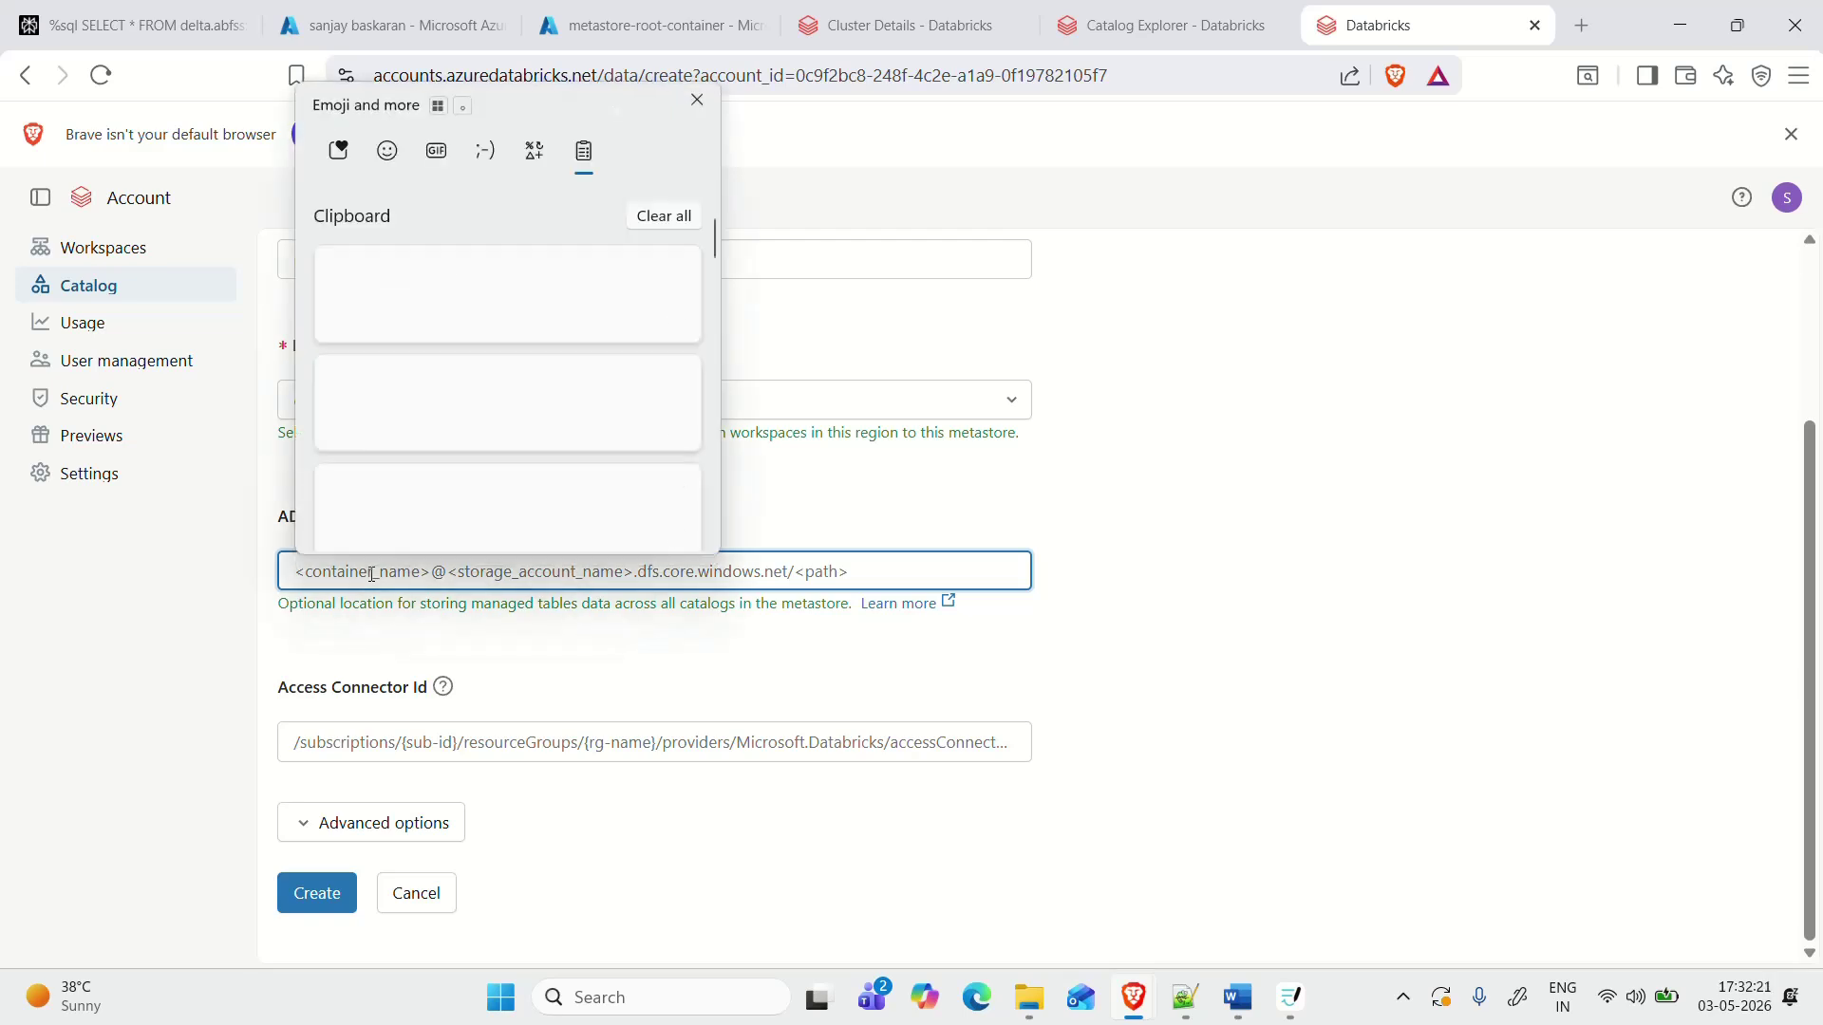
pyautogui.click(480, 397)
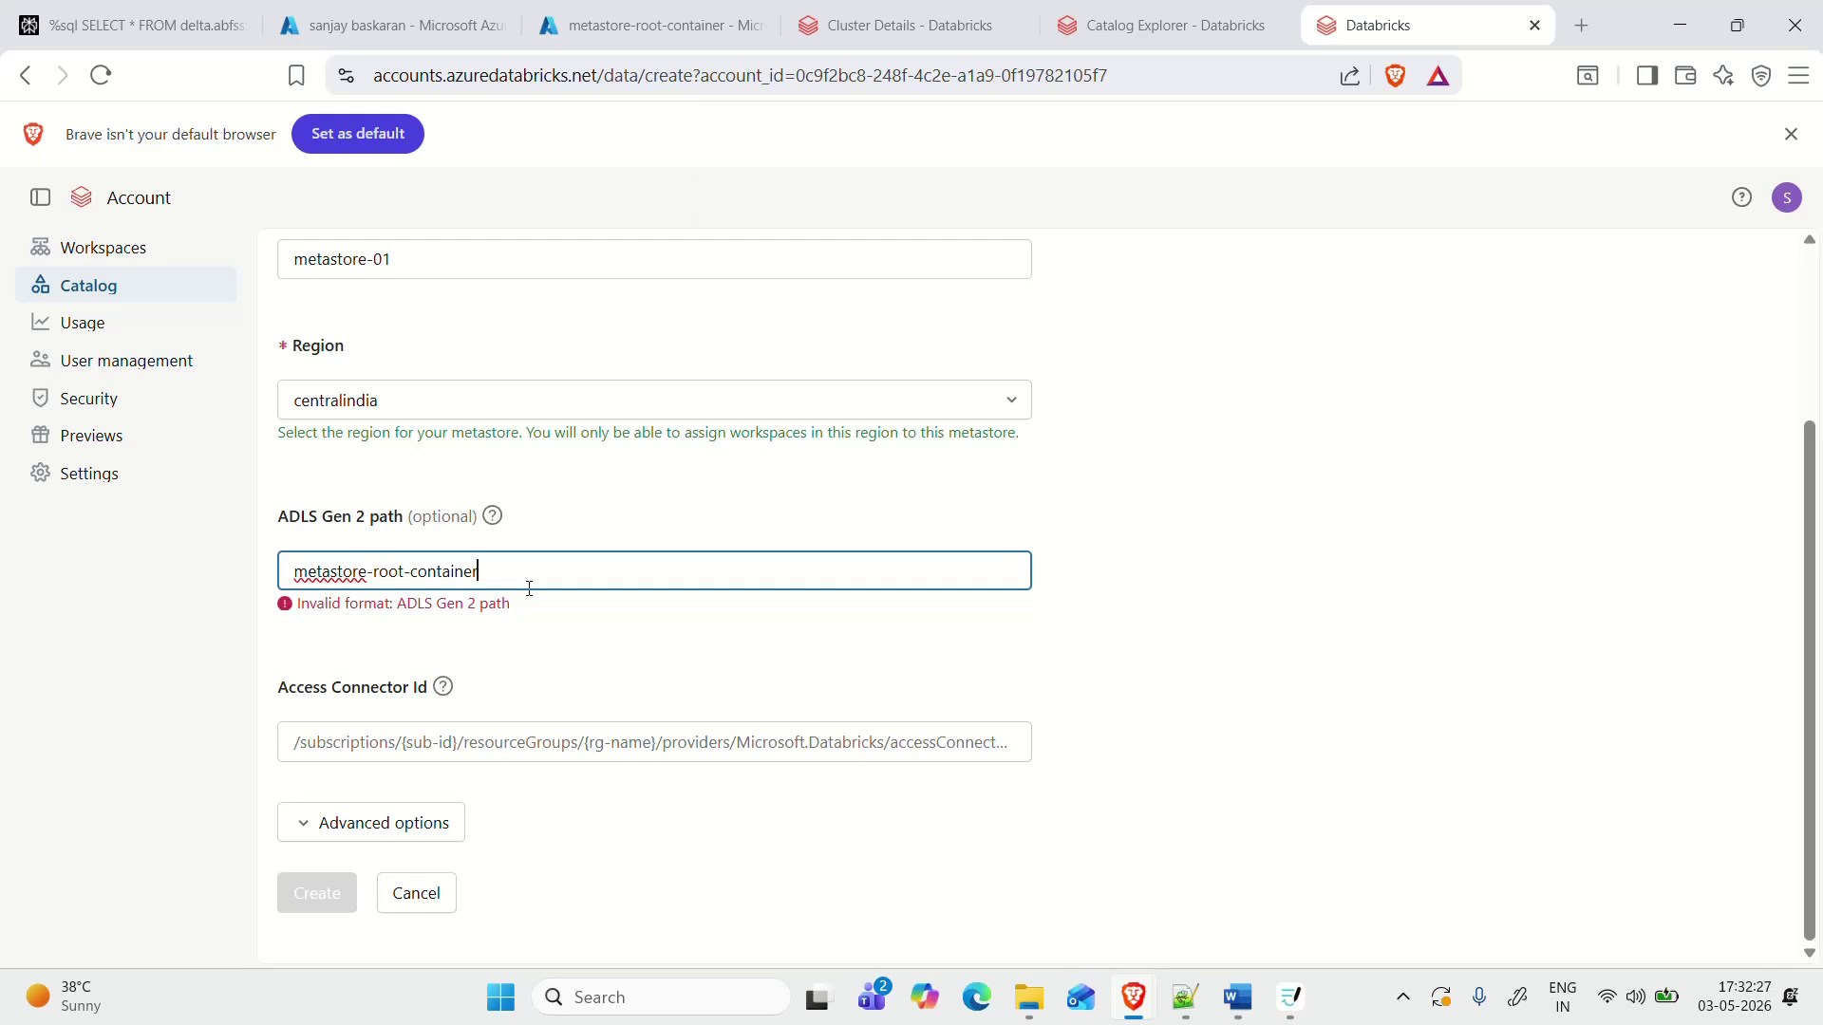
pyautogui.write('@adls010')
pyautogui.click(589, 10)
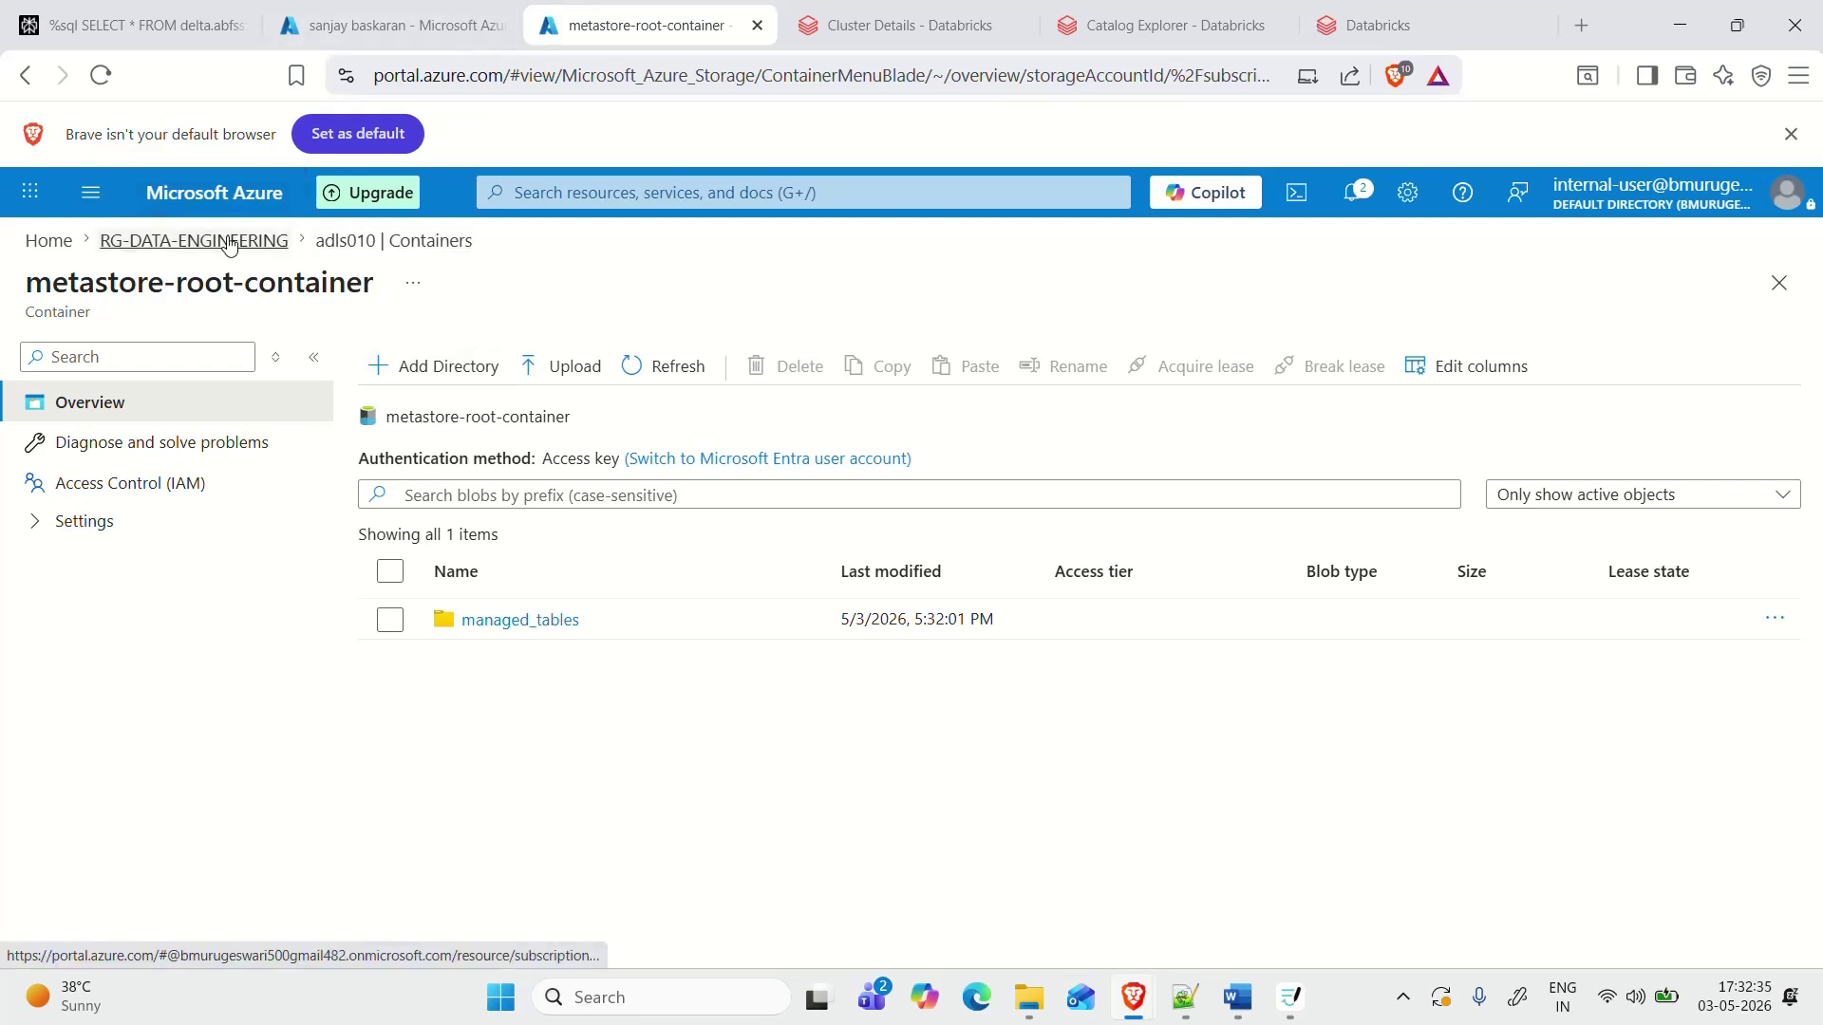
pyautogui.click(351, 249)
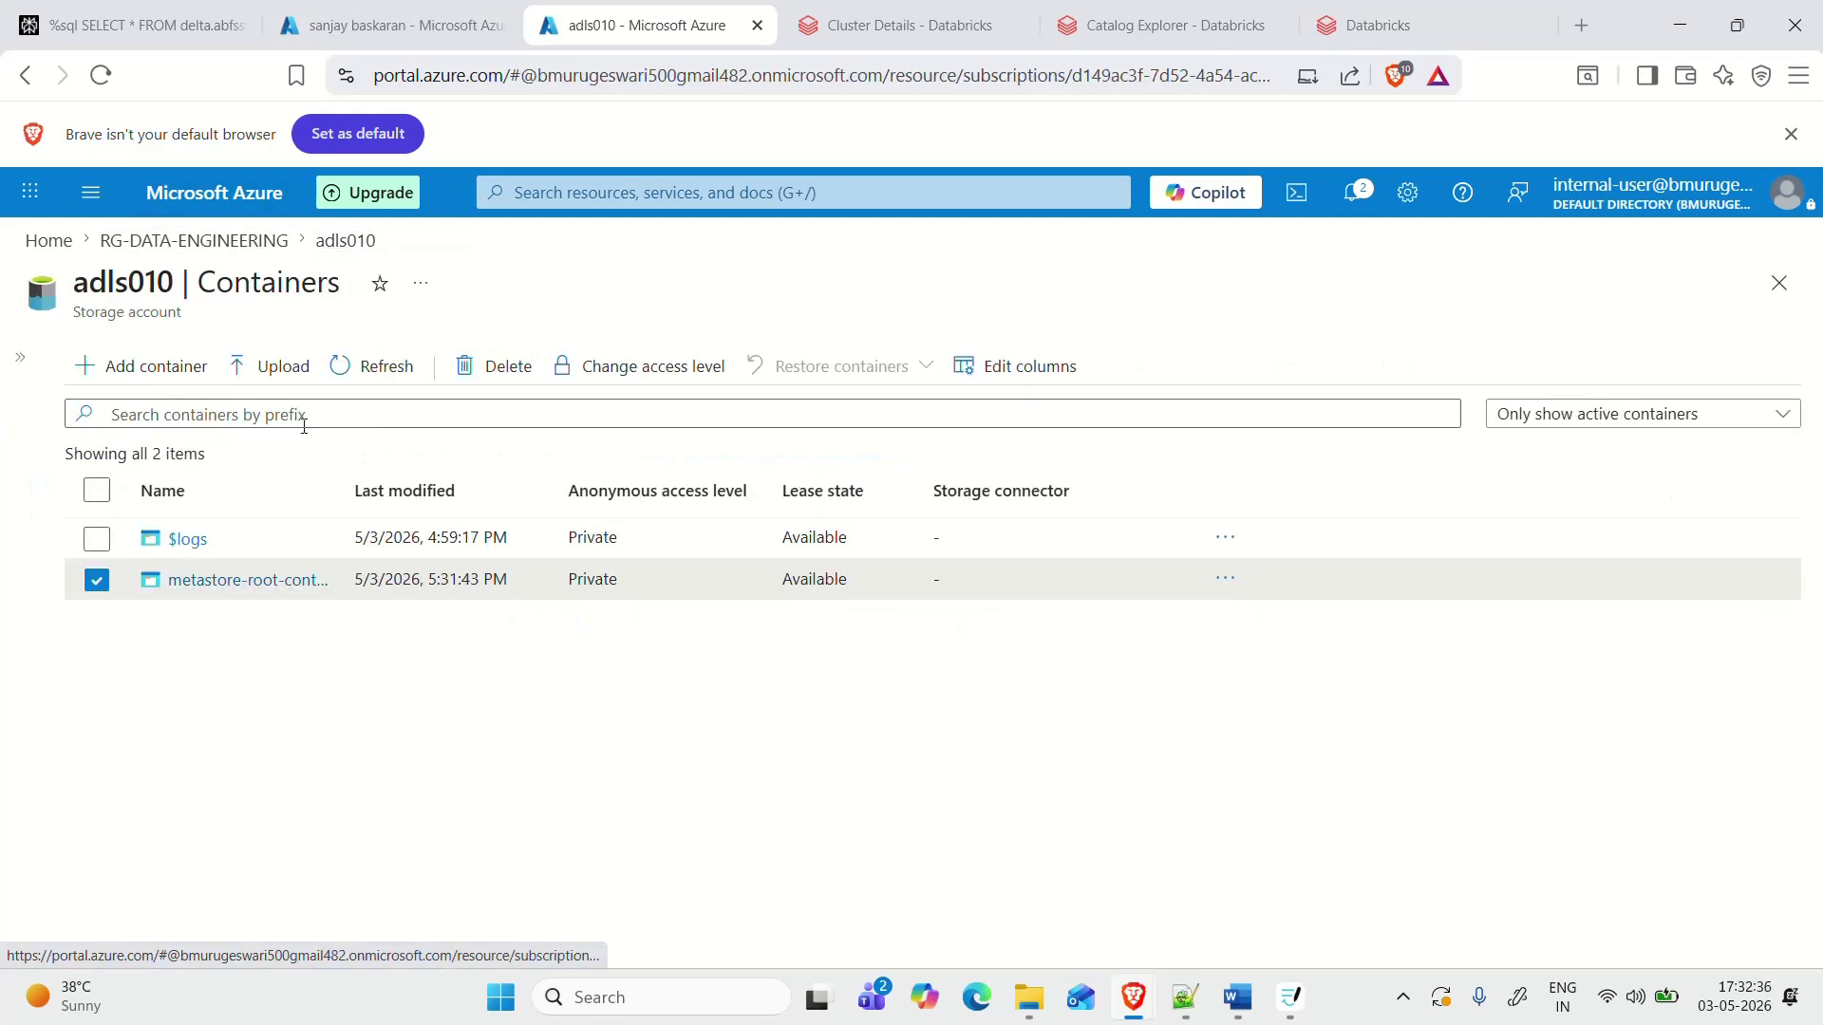
pyautogui.doubleClick(152, 282)
pyautogui.click(1378, 21)
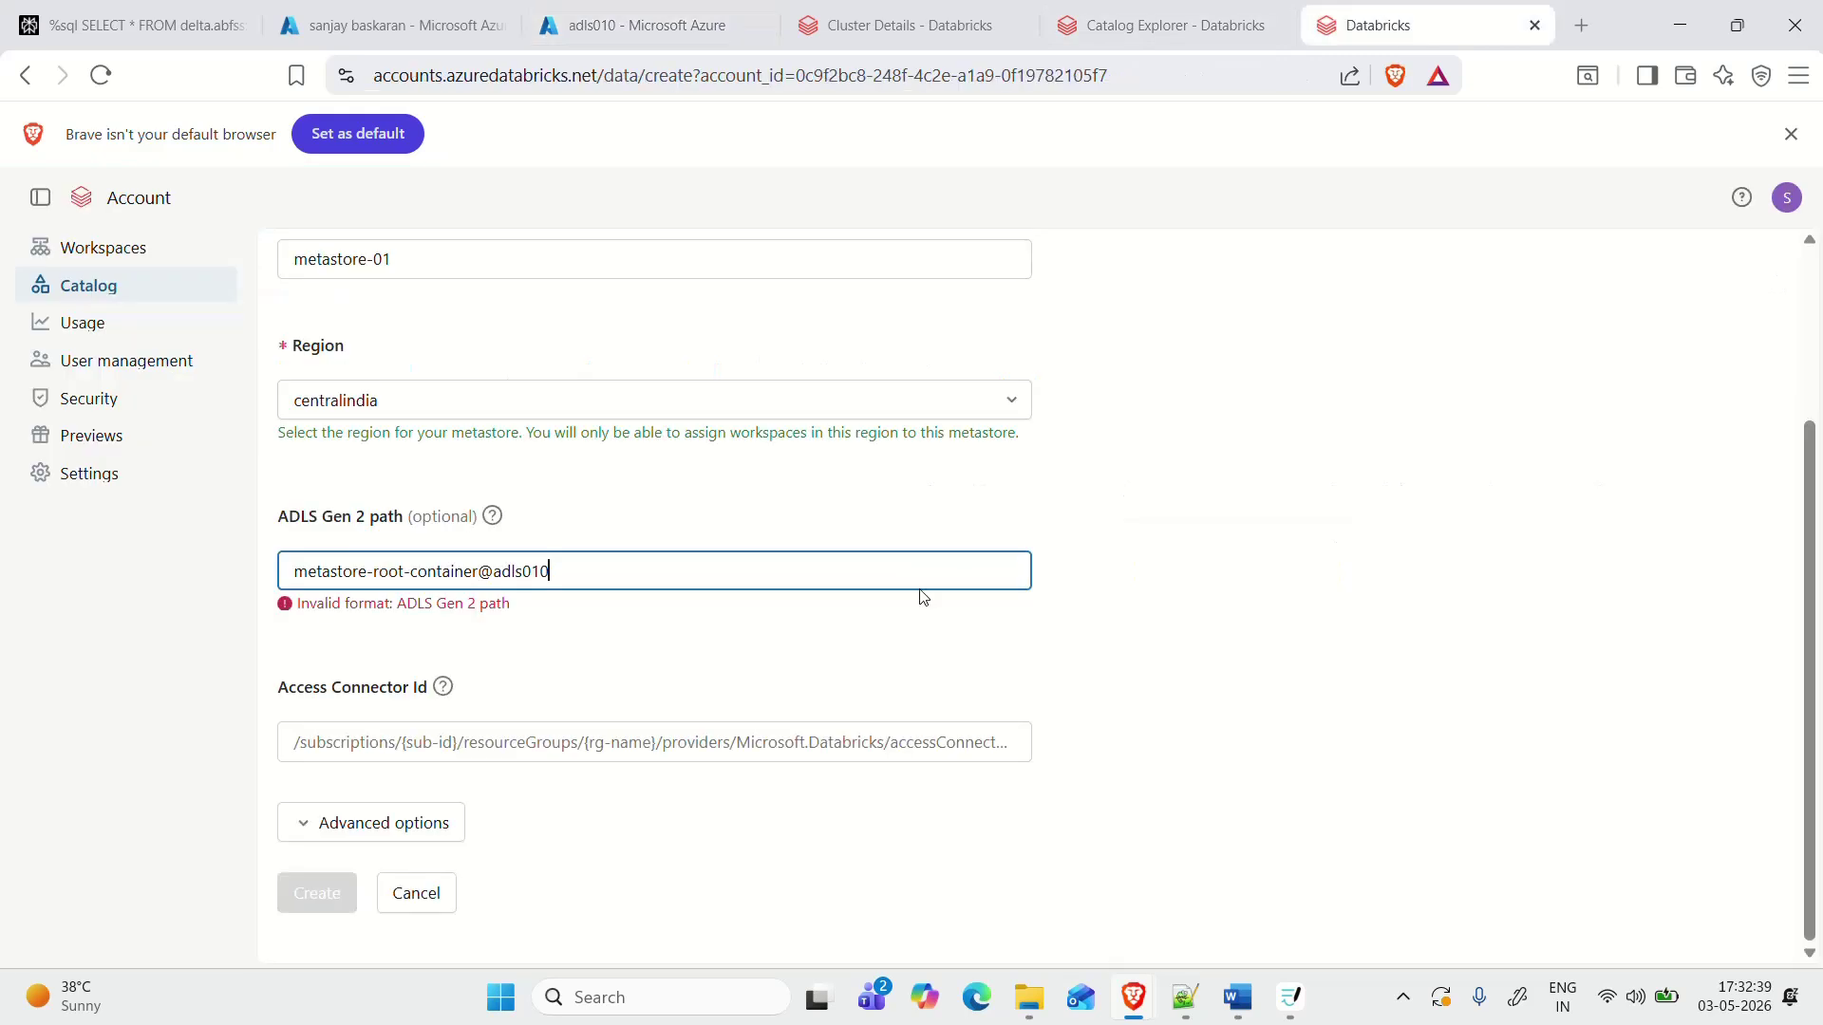
pyautogui.click(602, 578)
pyautogui.write('.dfs.core.windows.net/')
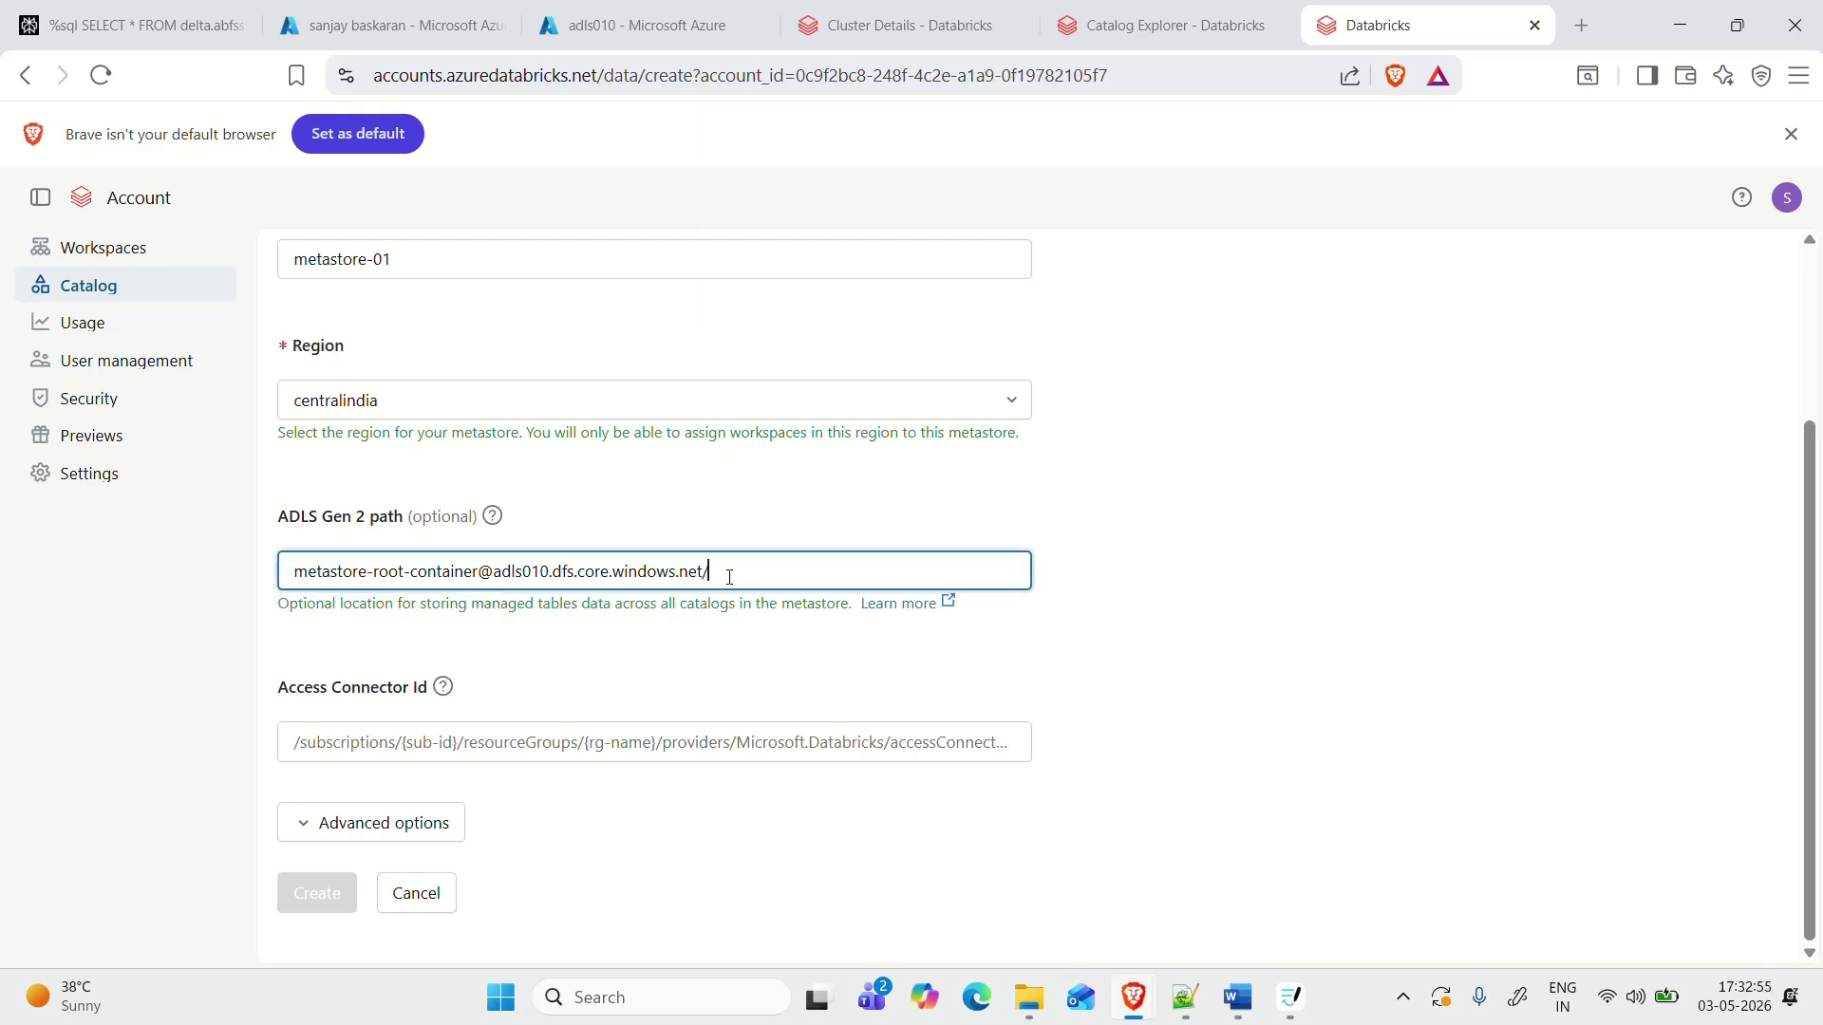
# Step: Check the directory name inside metastore-root-container and append managed_tables to the ADLS Gen 2 path
pyautogui.click(399, 25)
pyautogui.click(636, 24)
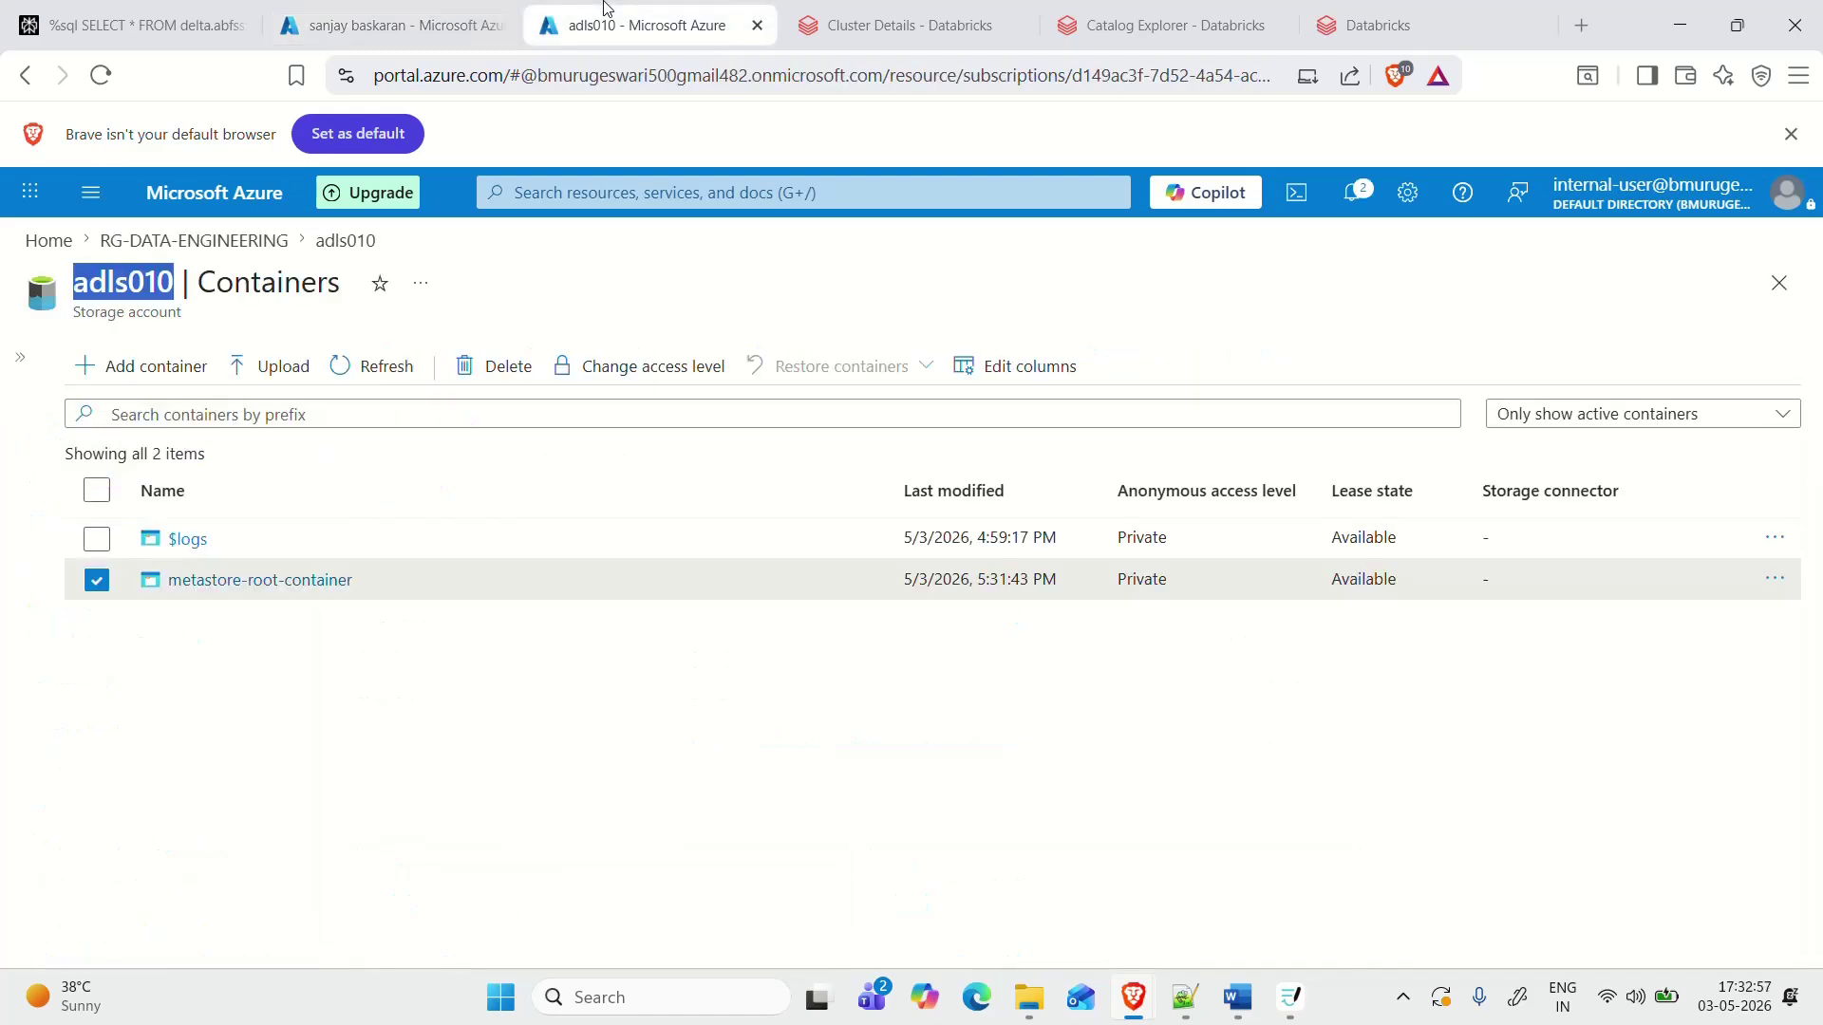
pyautogui.click(275, 581)
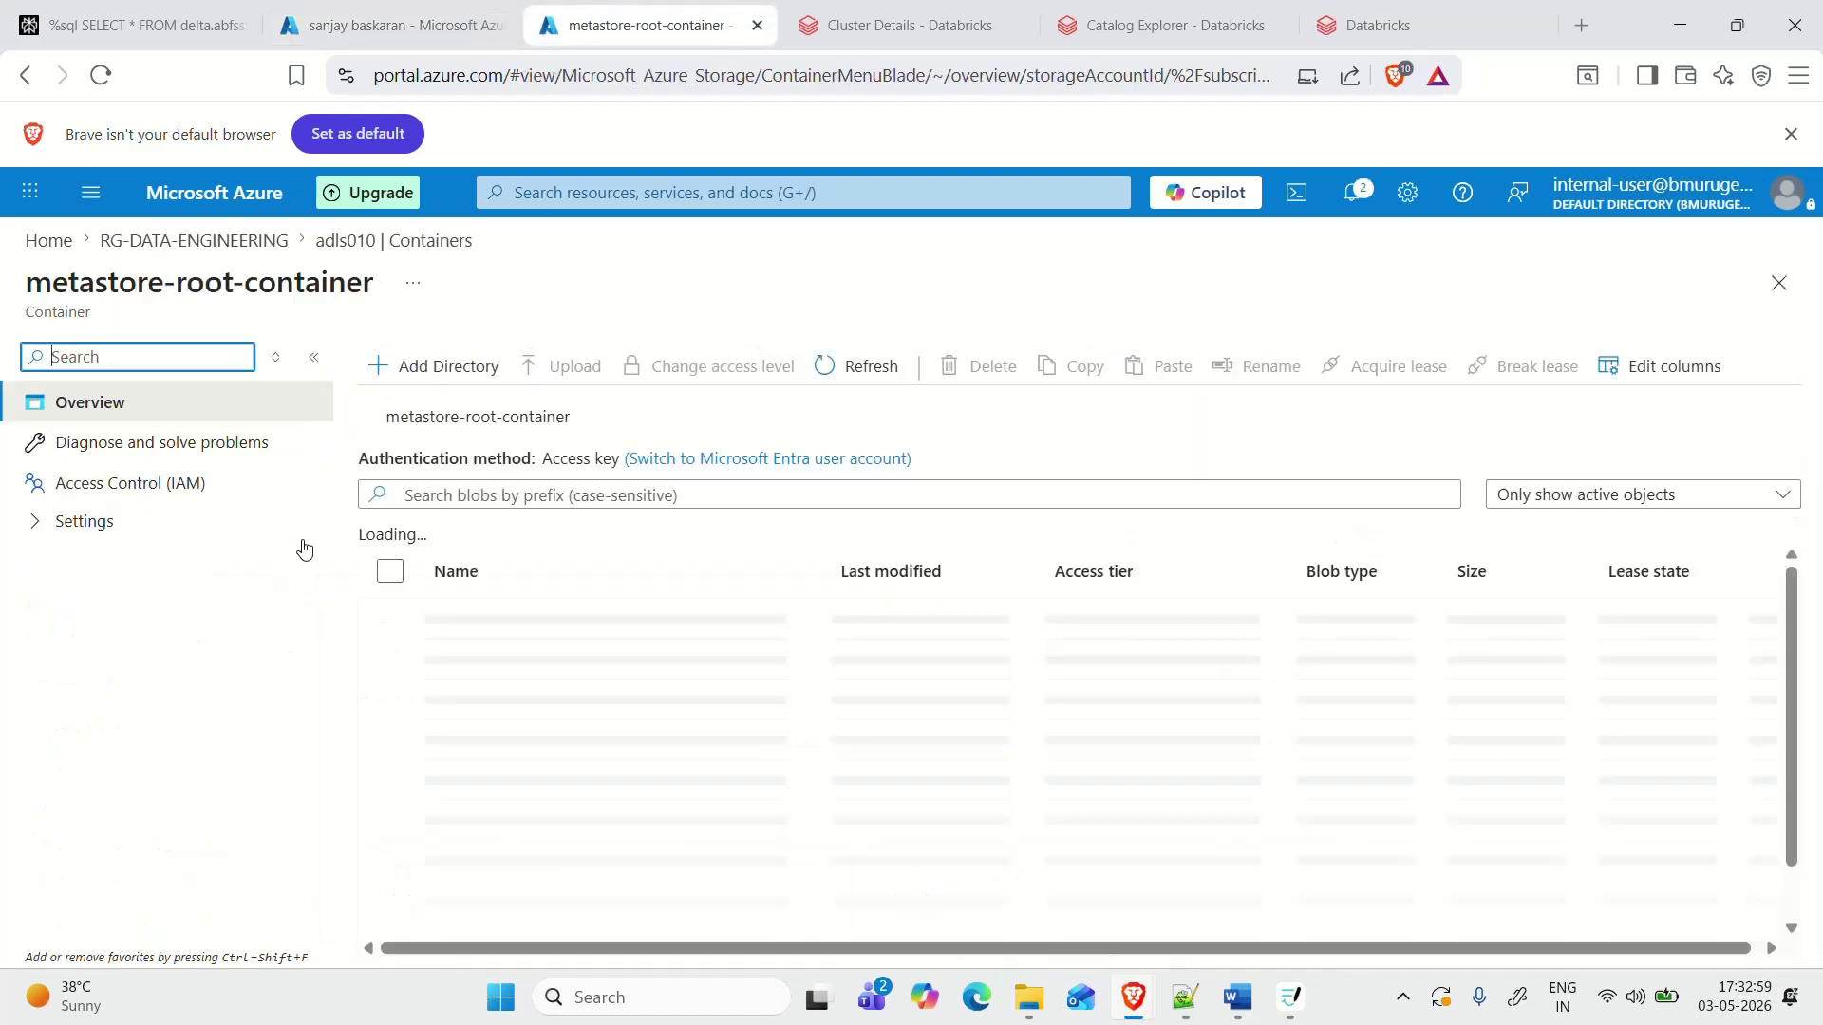
pyautogui.doubleClick(557, 627)
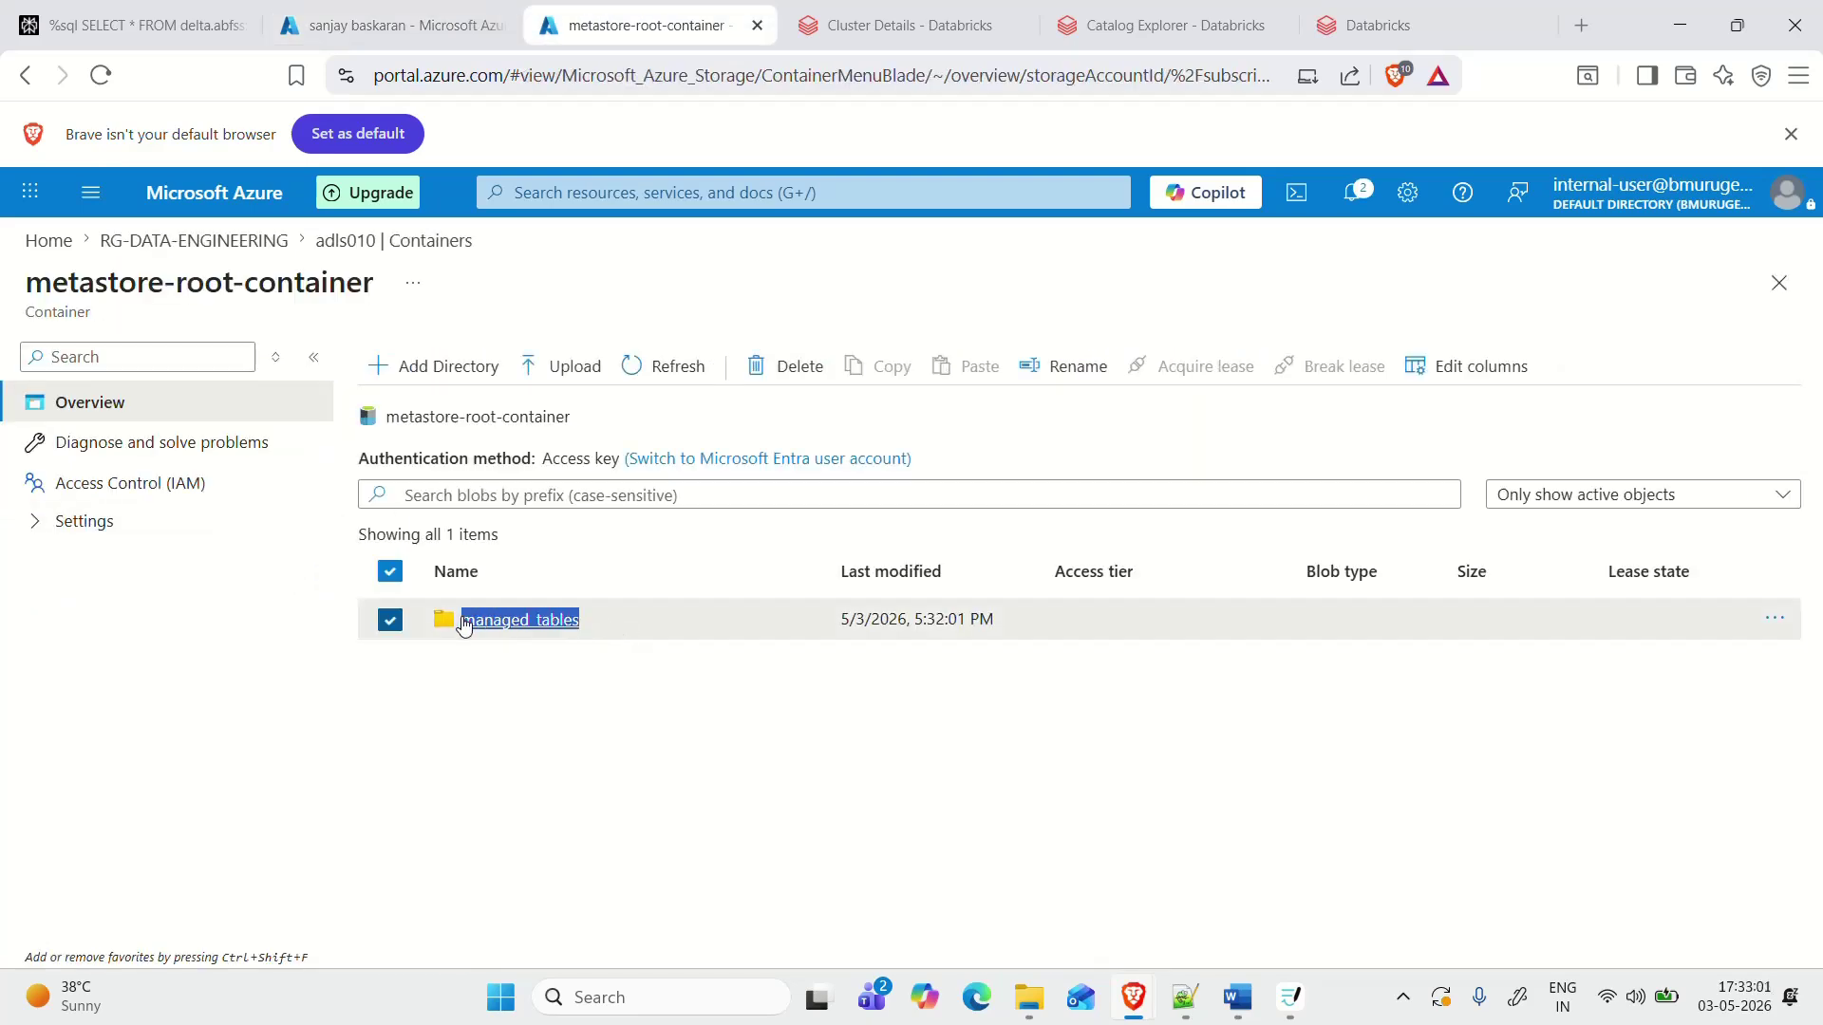
pyautogui.click(594, 732)
pyautogui.click(1424, 25)
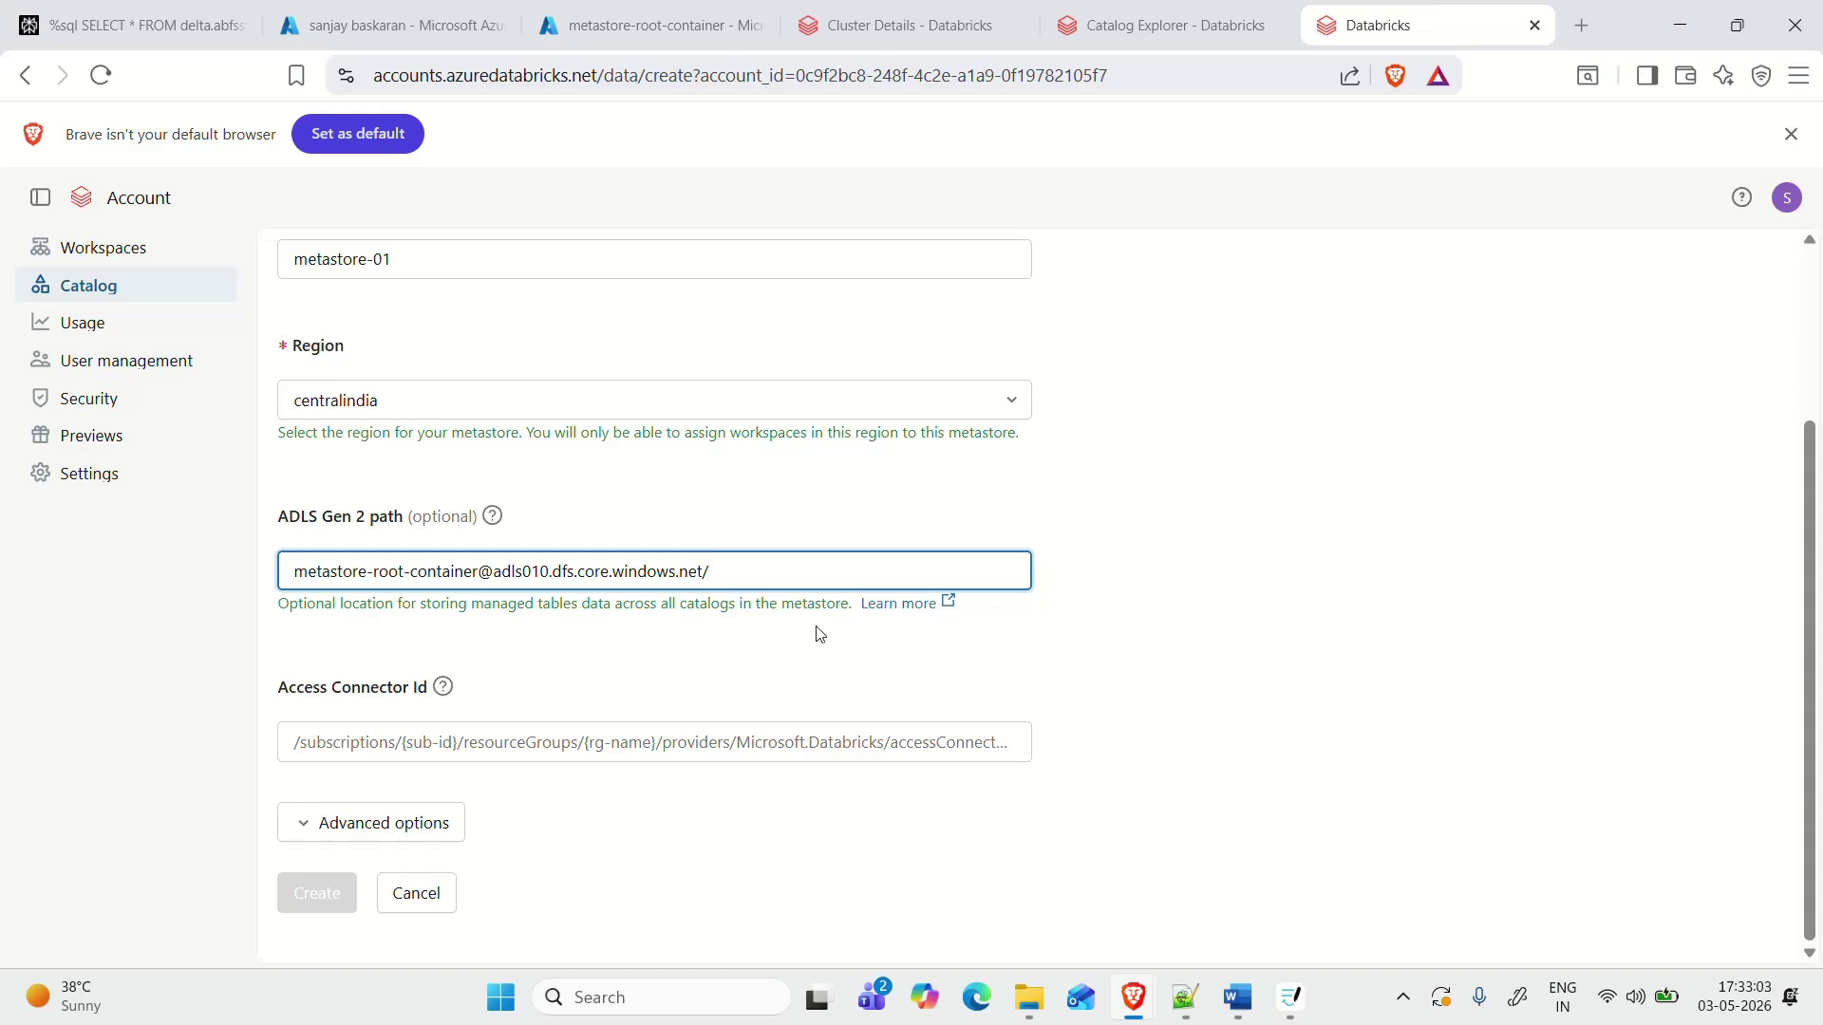
pyautogui.moveTo(311, 574)
pyautogui.mouseDown()
pyautogui.moveTo(563, 575)
pyautogui.moveTo(291, 560)
pyautogui.mouseUp()
pyautogui.click(797, 570)
pyautogui.write('managed_tables')
pyautogui.moveTo(826, 571); pyautogui.dragTo(709, 577)
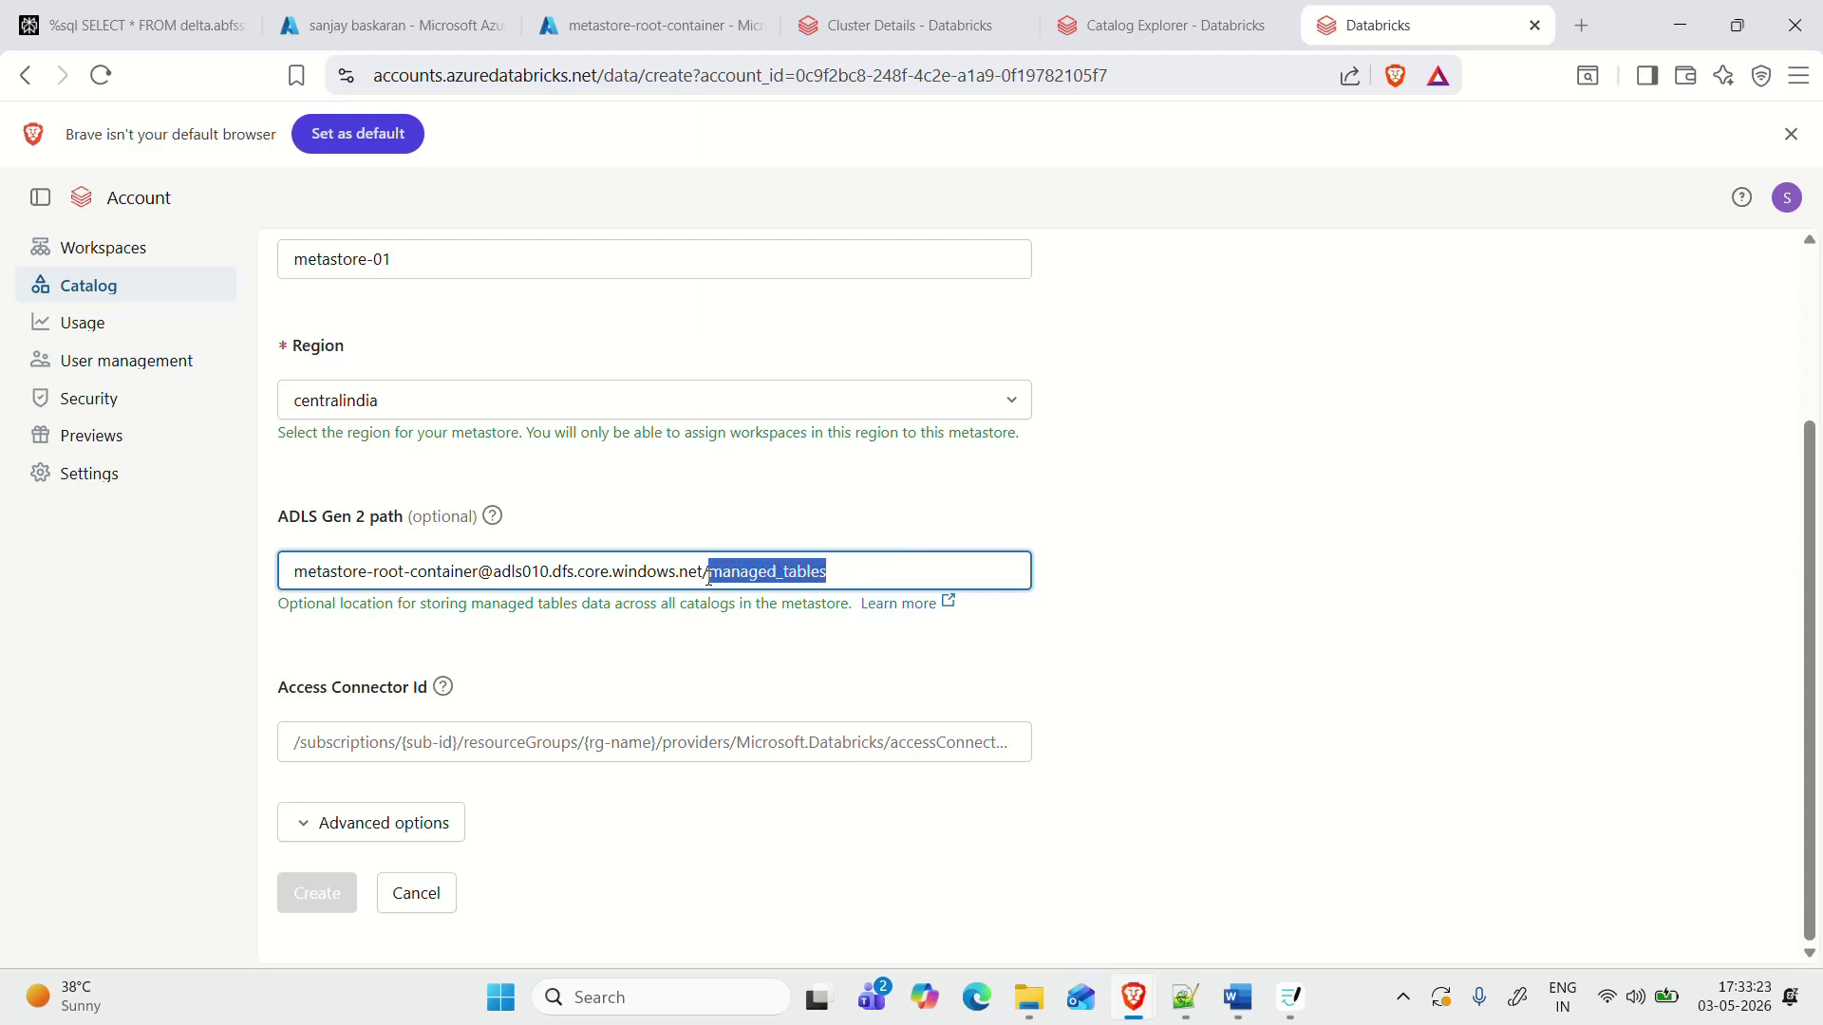
# Step: Point out the Access Connector Id field and copy the resource ID of access-connector-databricks from the RG-DATA-ENGINEERING resource group in Azure
pyautogui.click(446, 745)
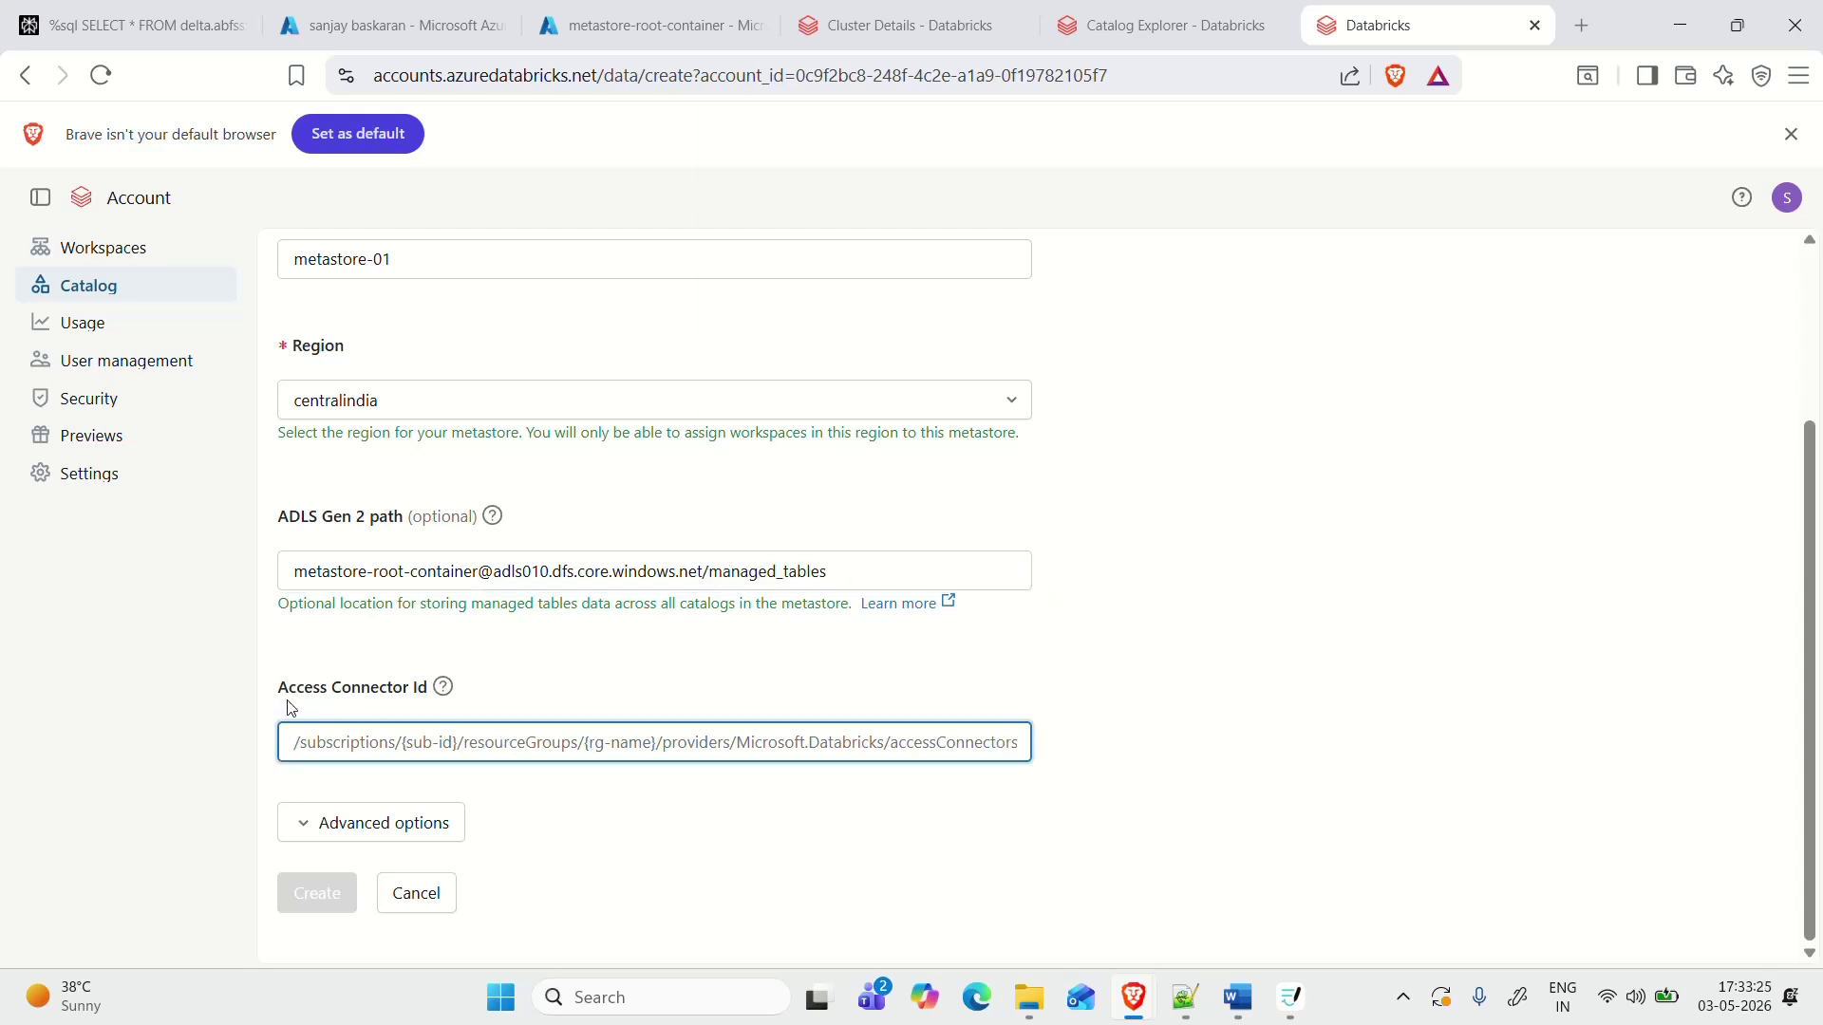
pyautogui.moveTo(289, 702); pyautogui.dragTo(427, 712)
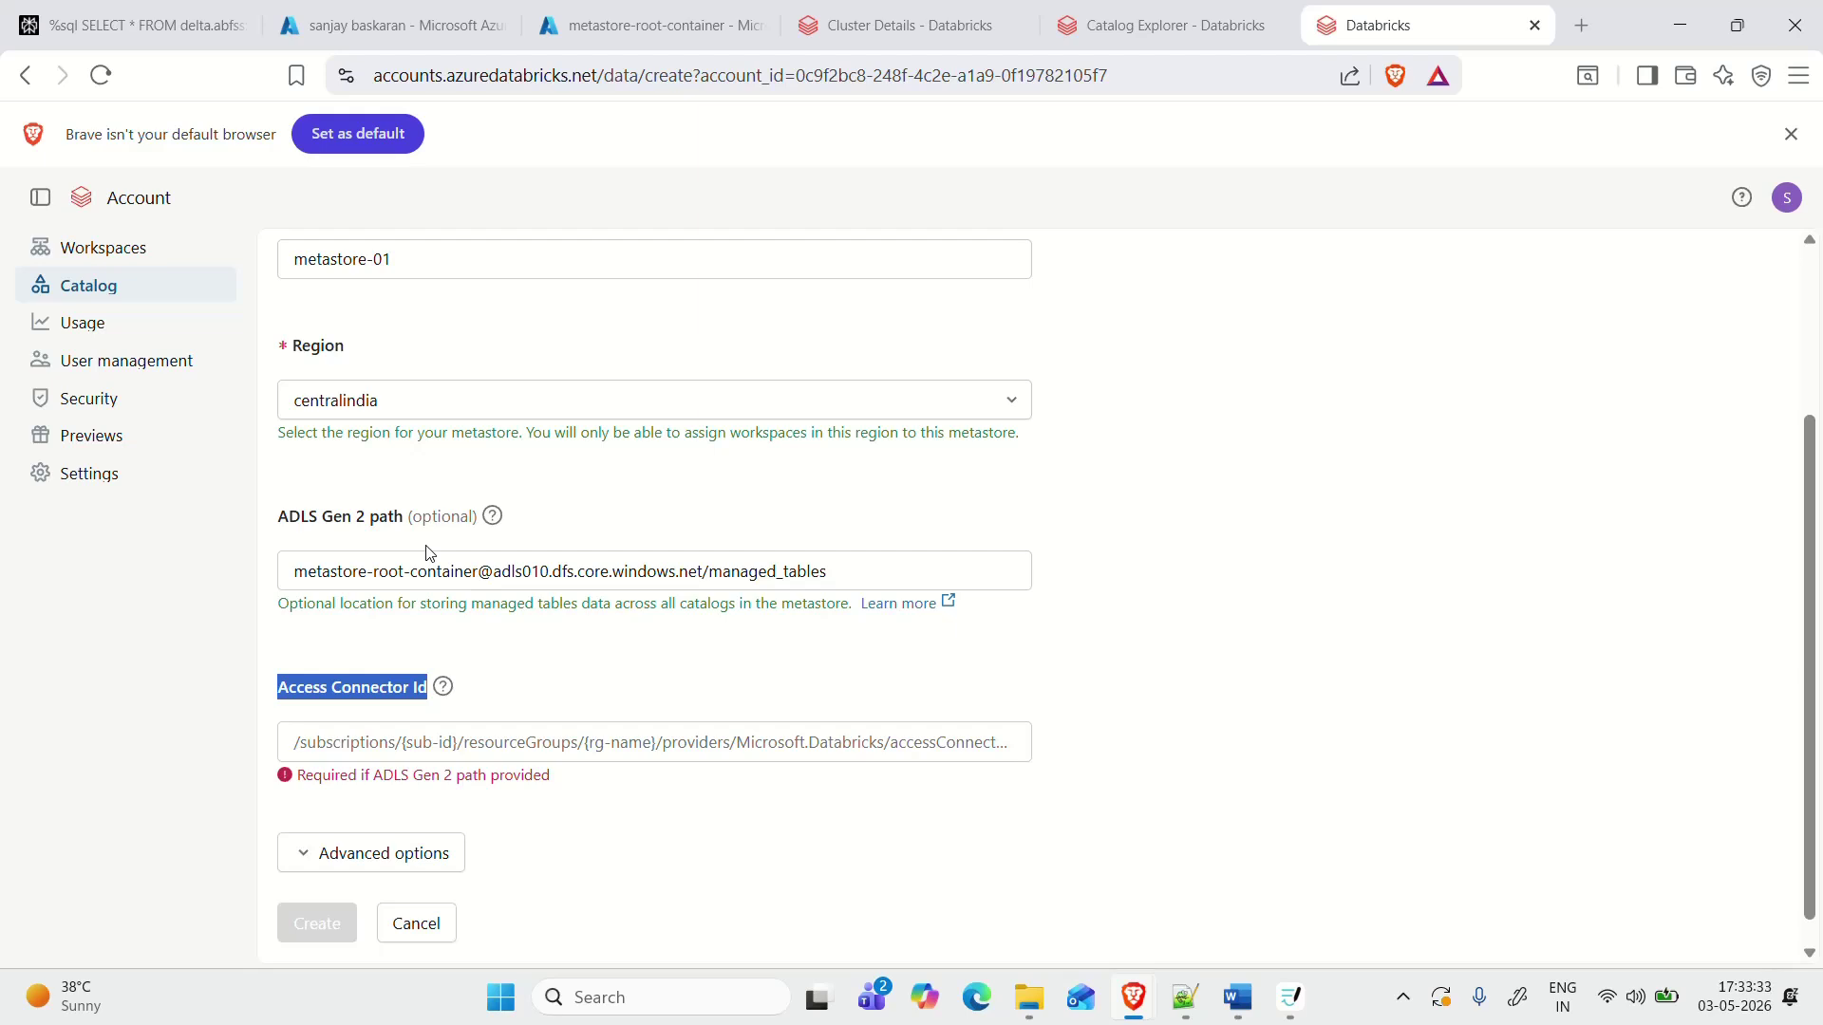
pyautogui.click(450, 742)
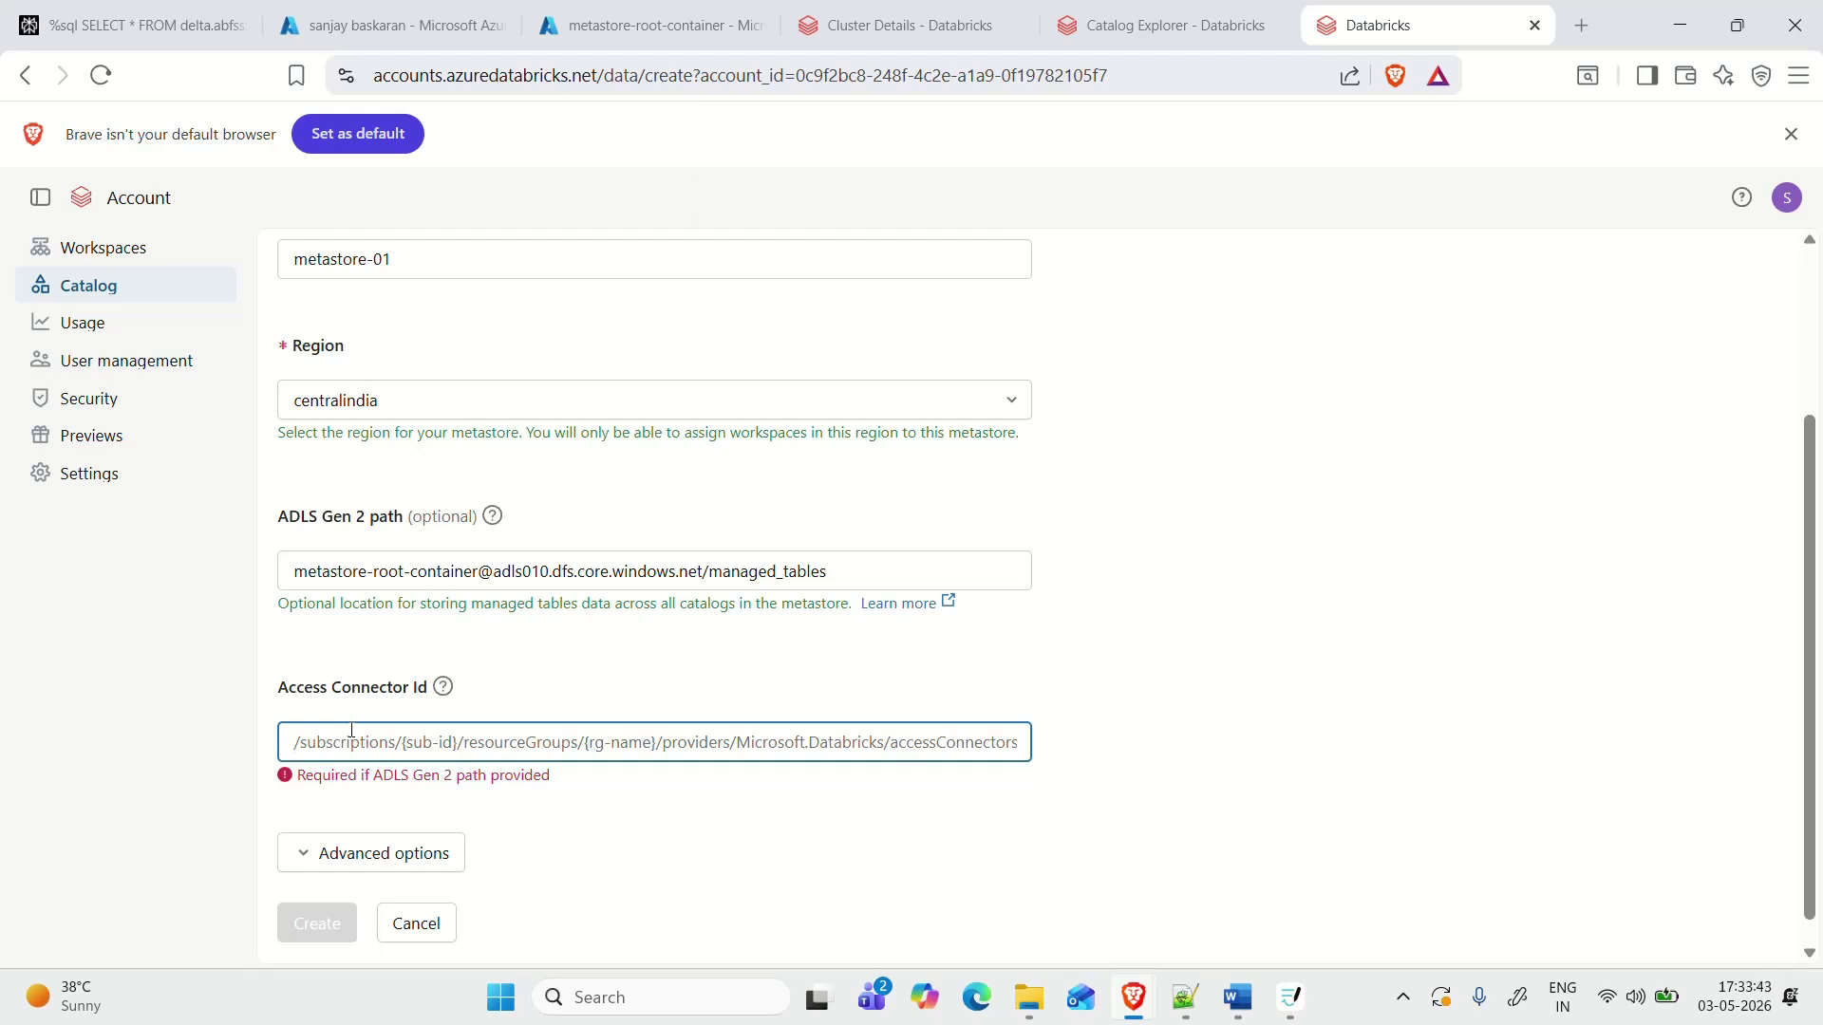
pyautogui.click(684, 14)
pyautogui.click(324, 14)
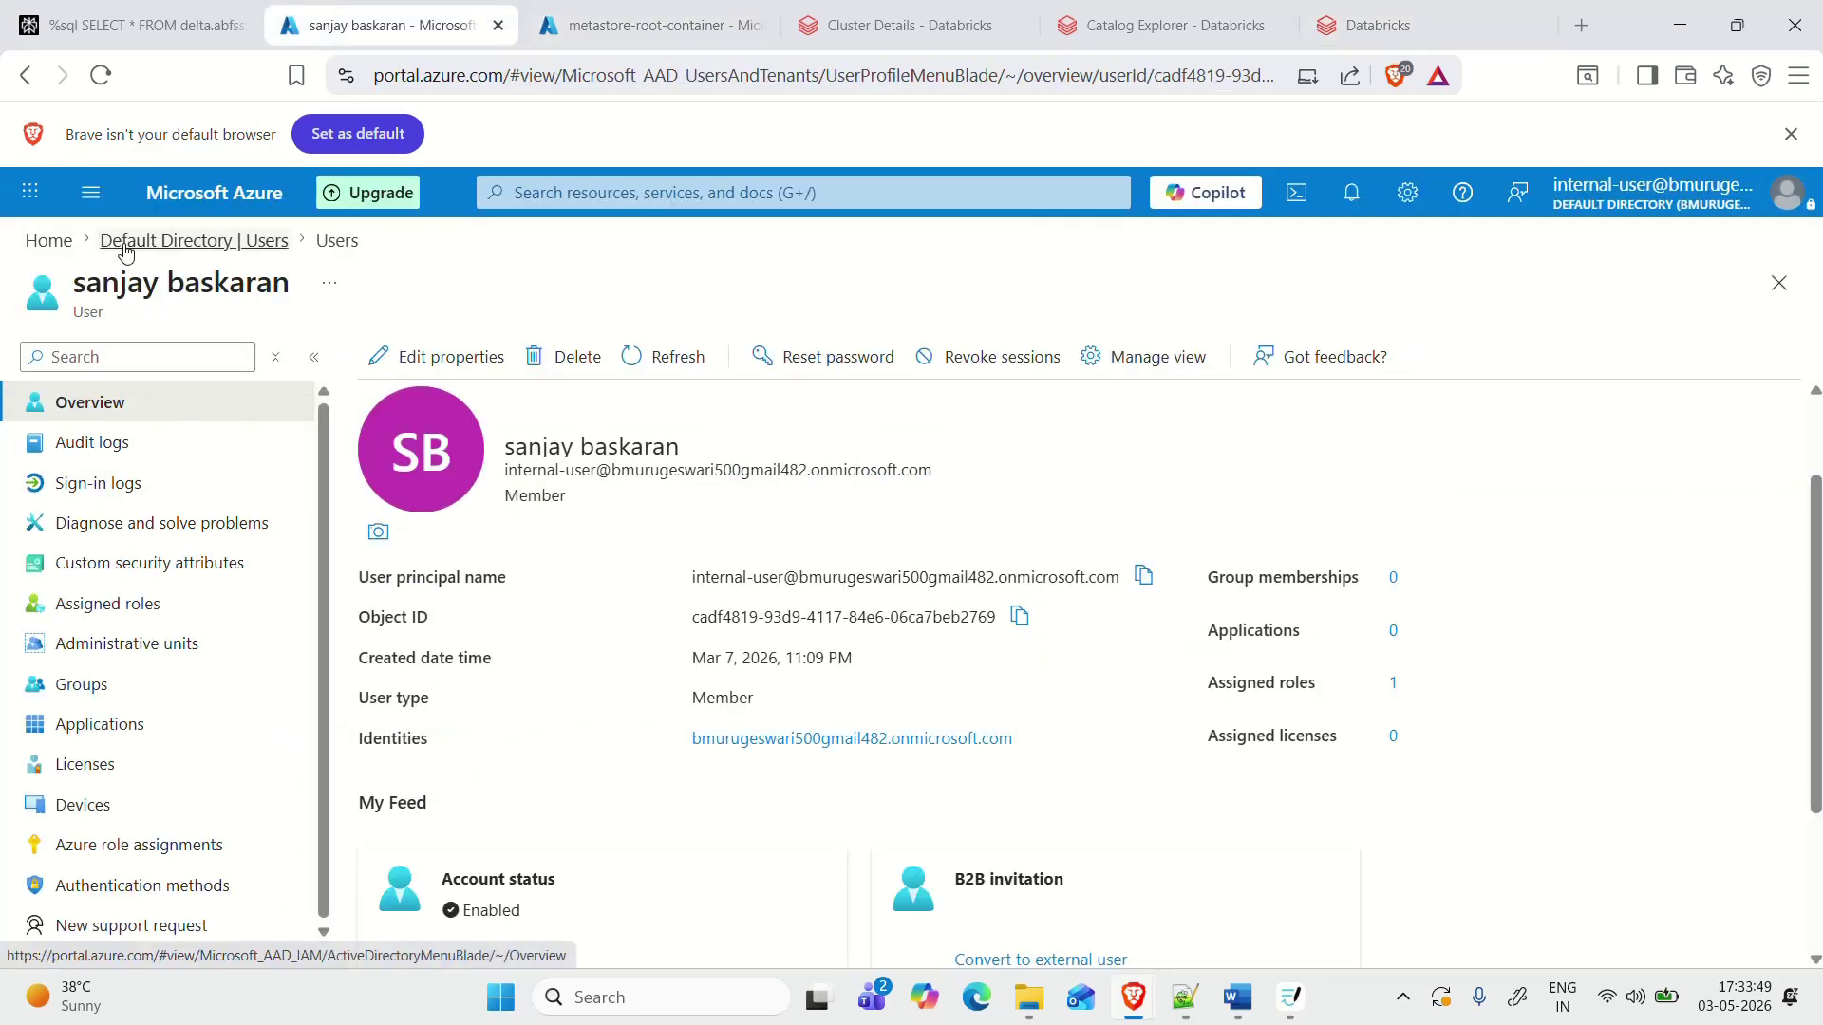
pyautogui.click(646, 24)
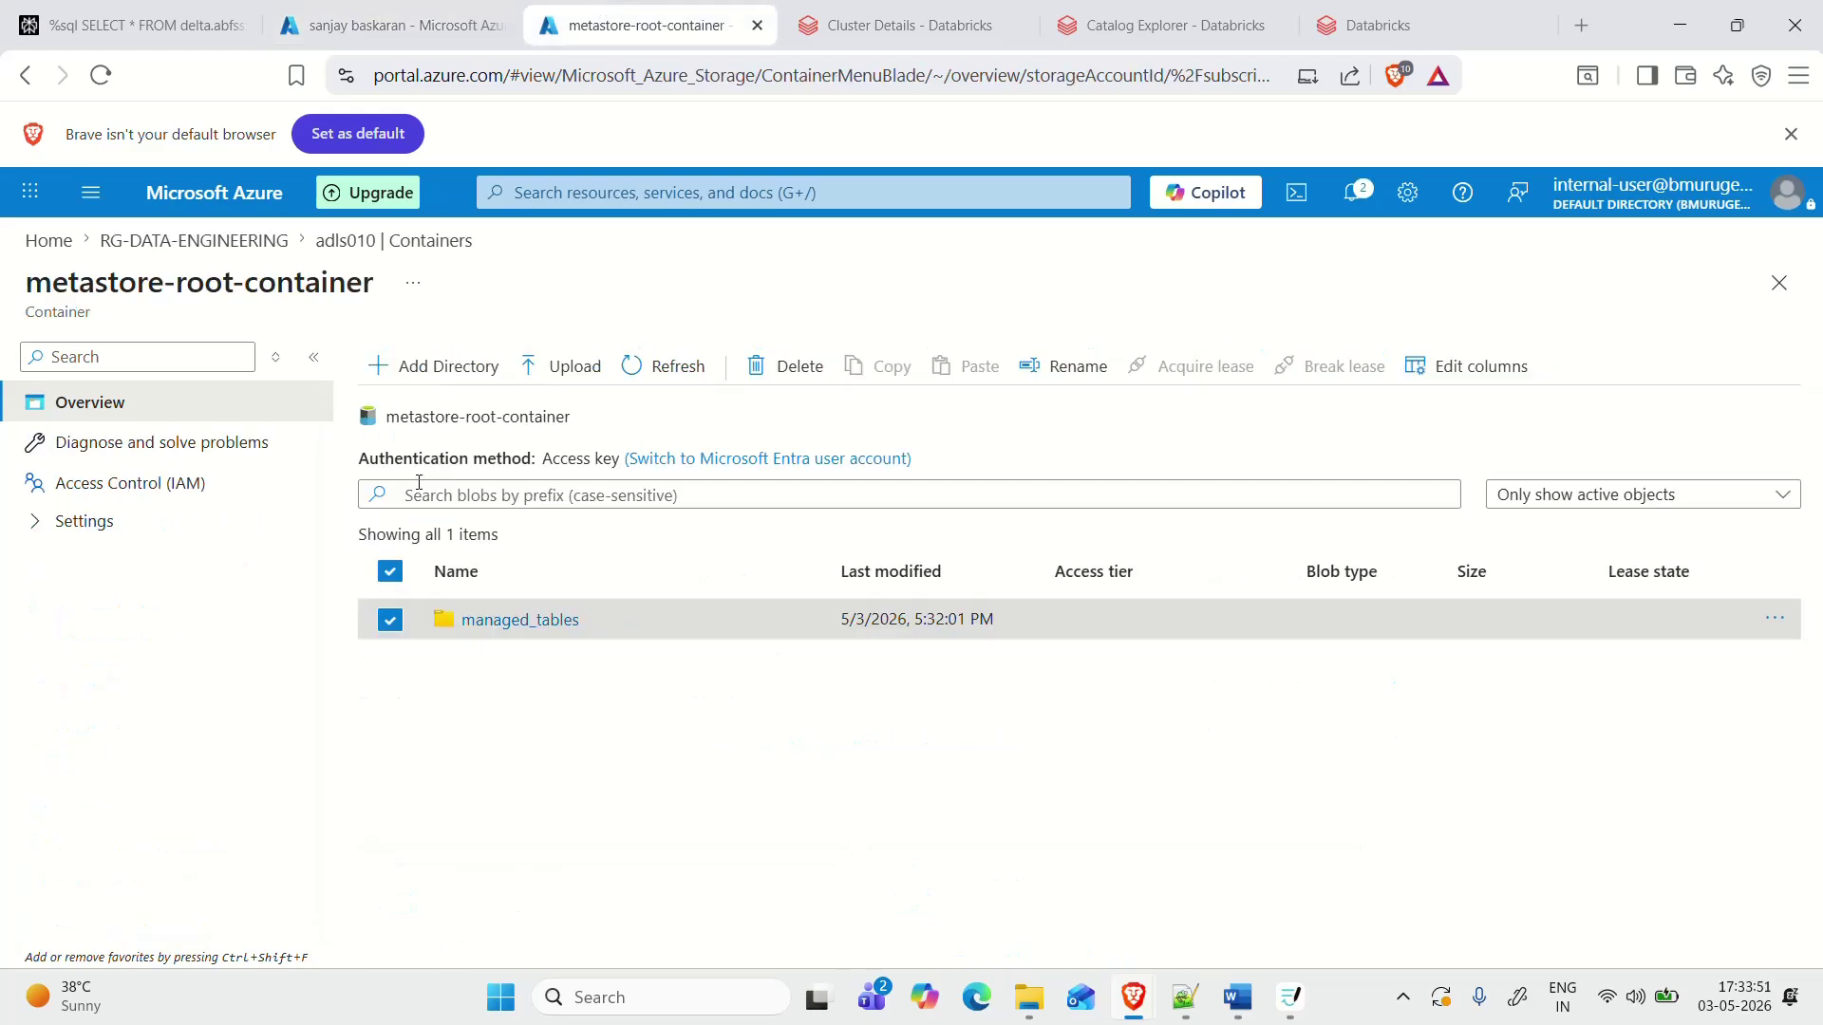
pyautogui.click(134, 243)
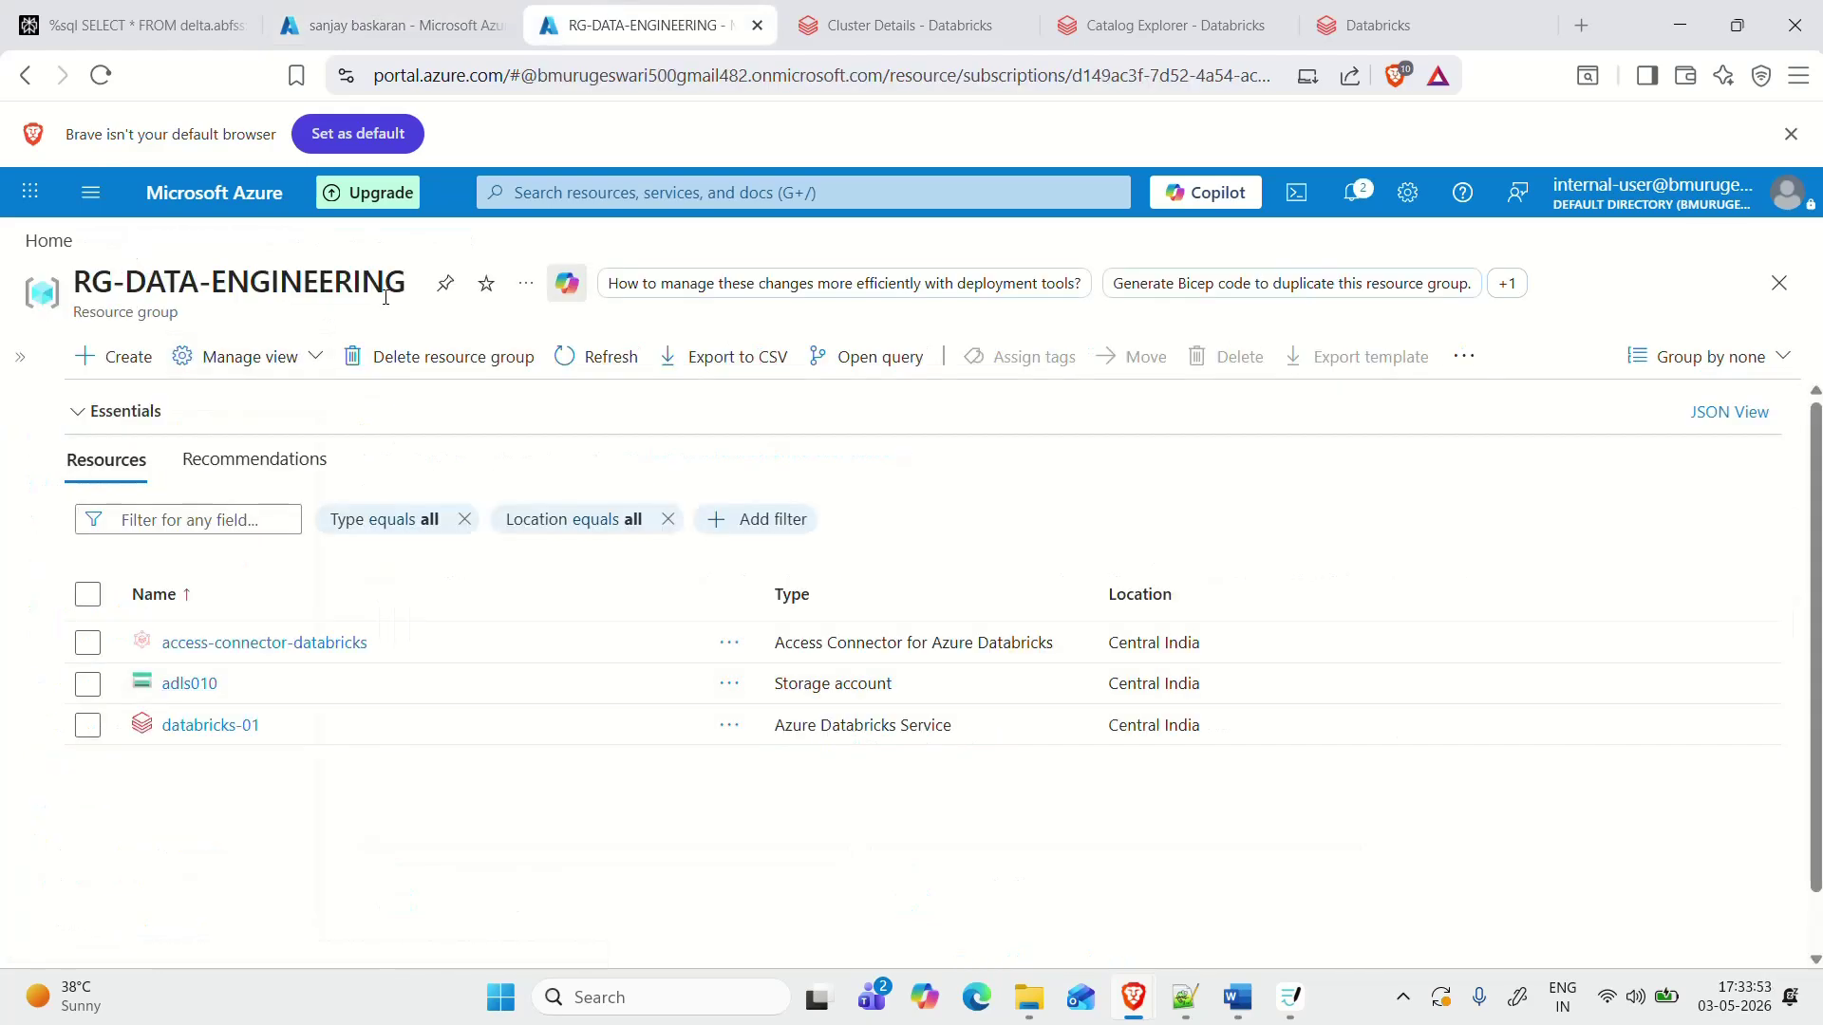
pyautogui.click(239, 645)
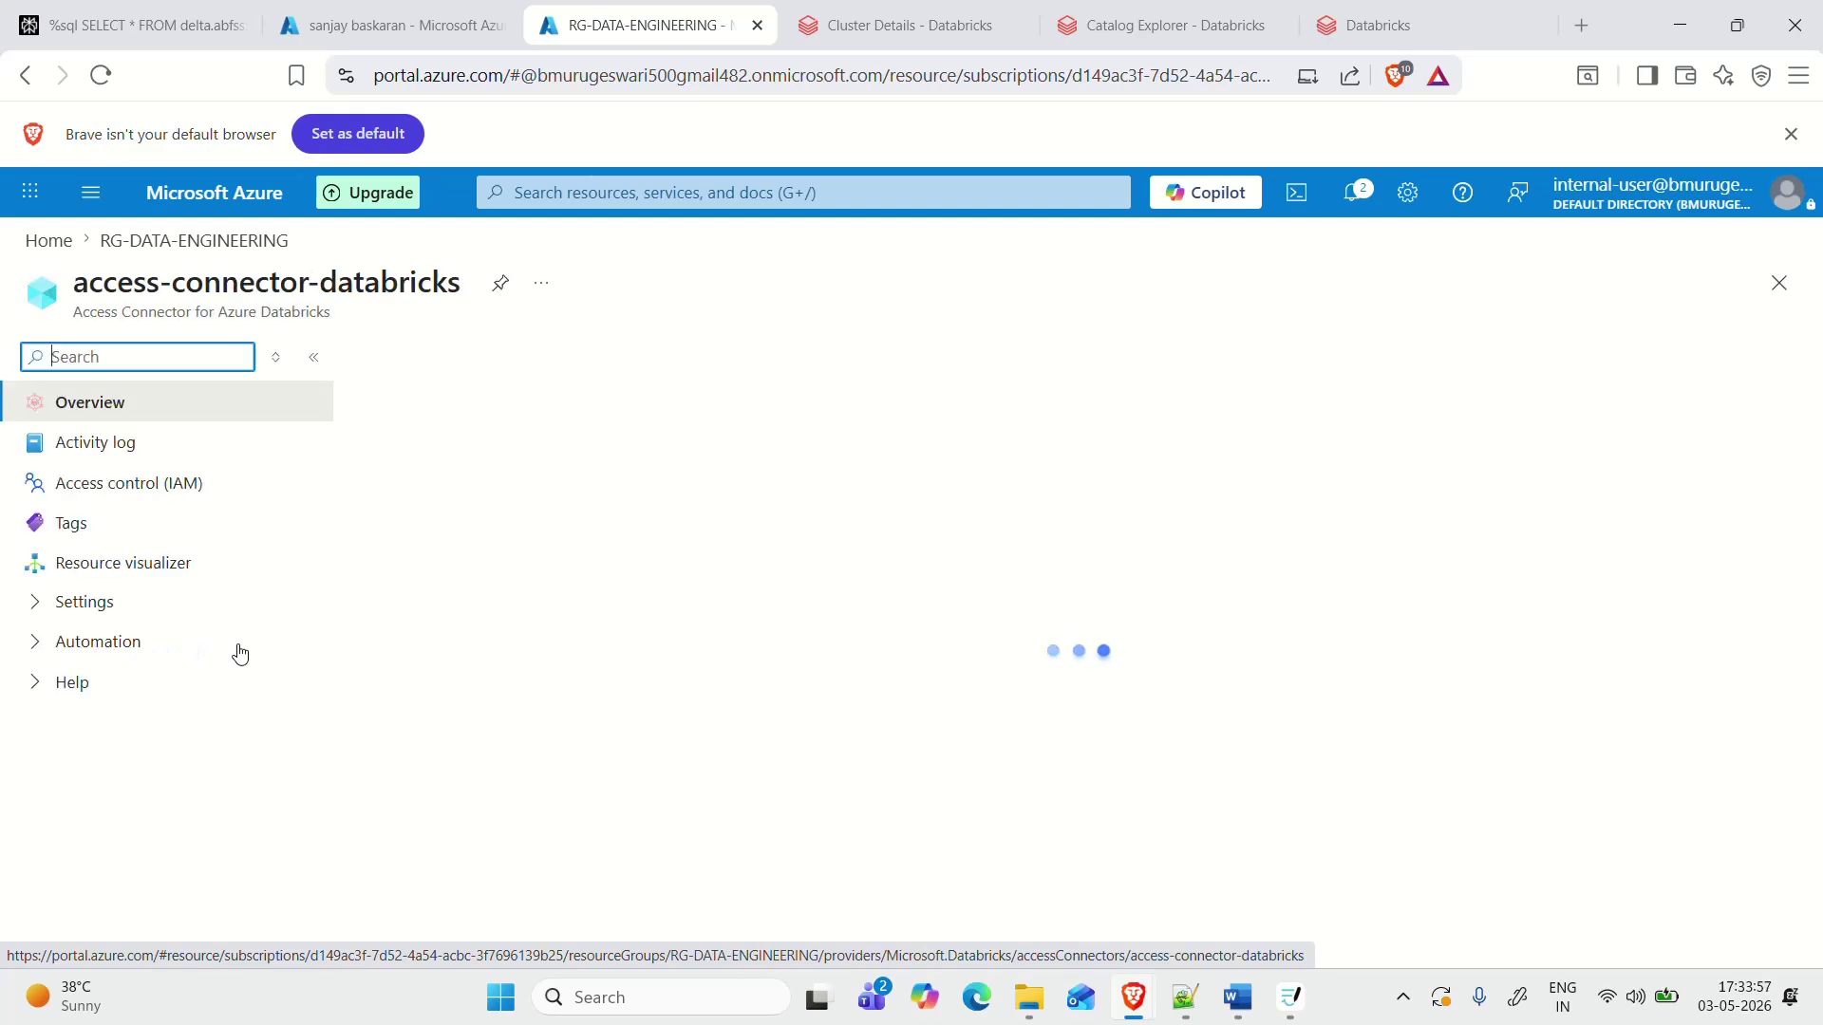
pyautogui.click(314, 357)
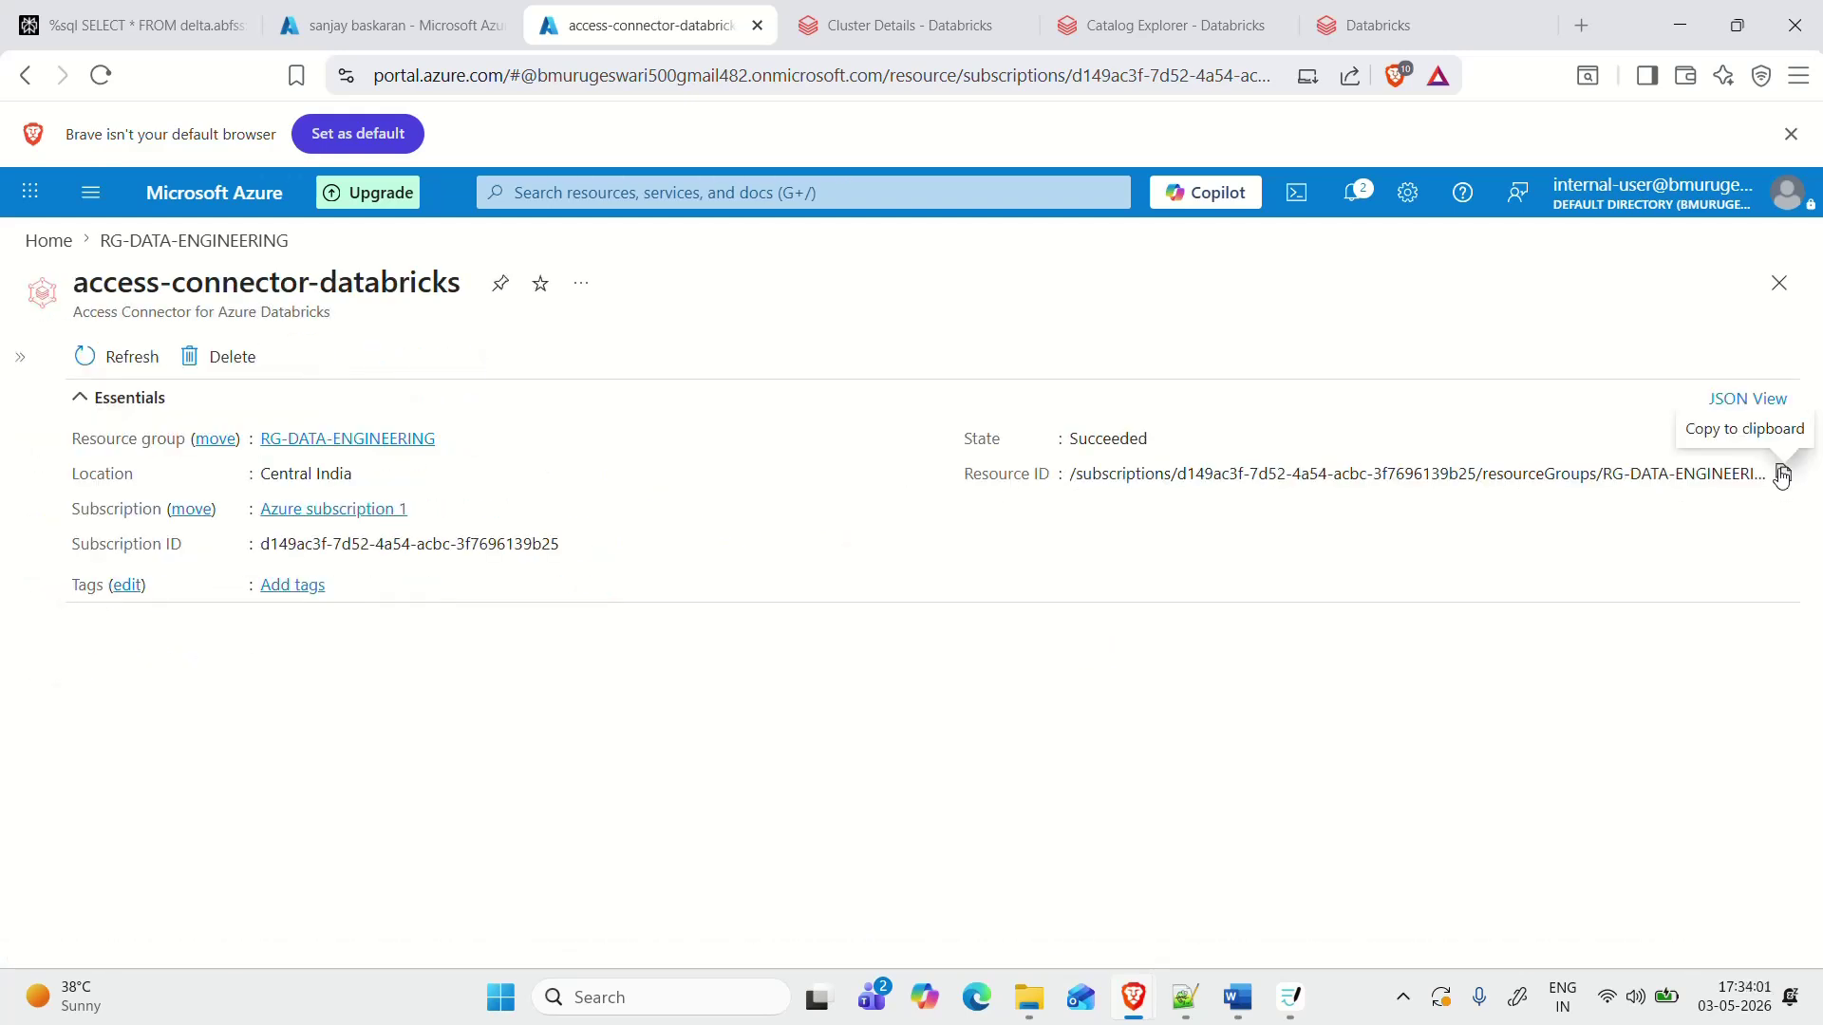
pyautogui.click(1783, 474)
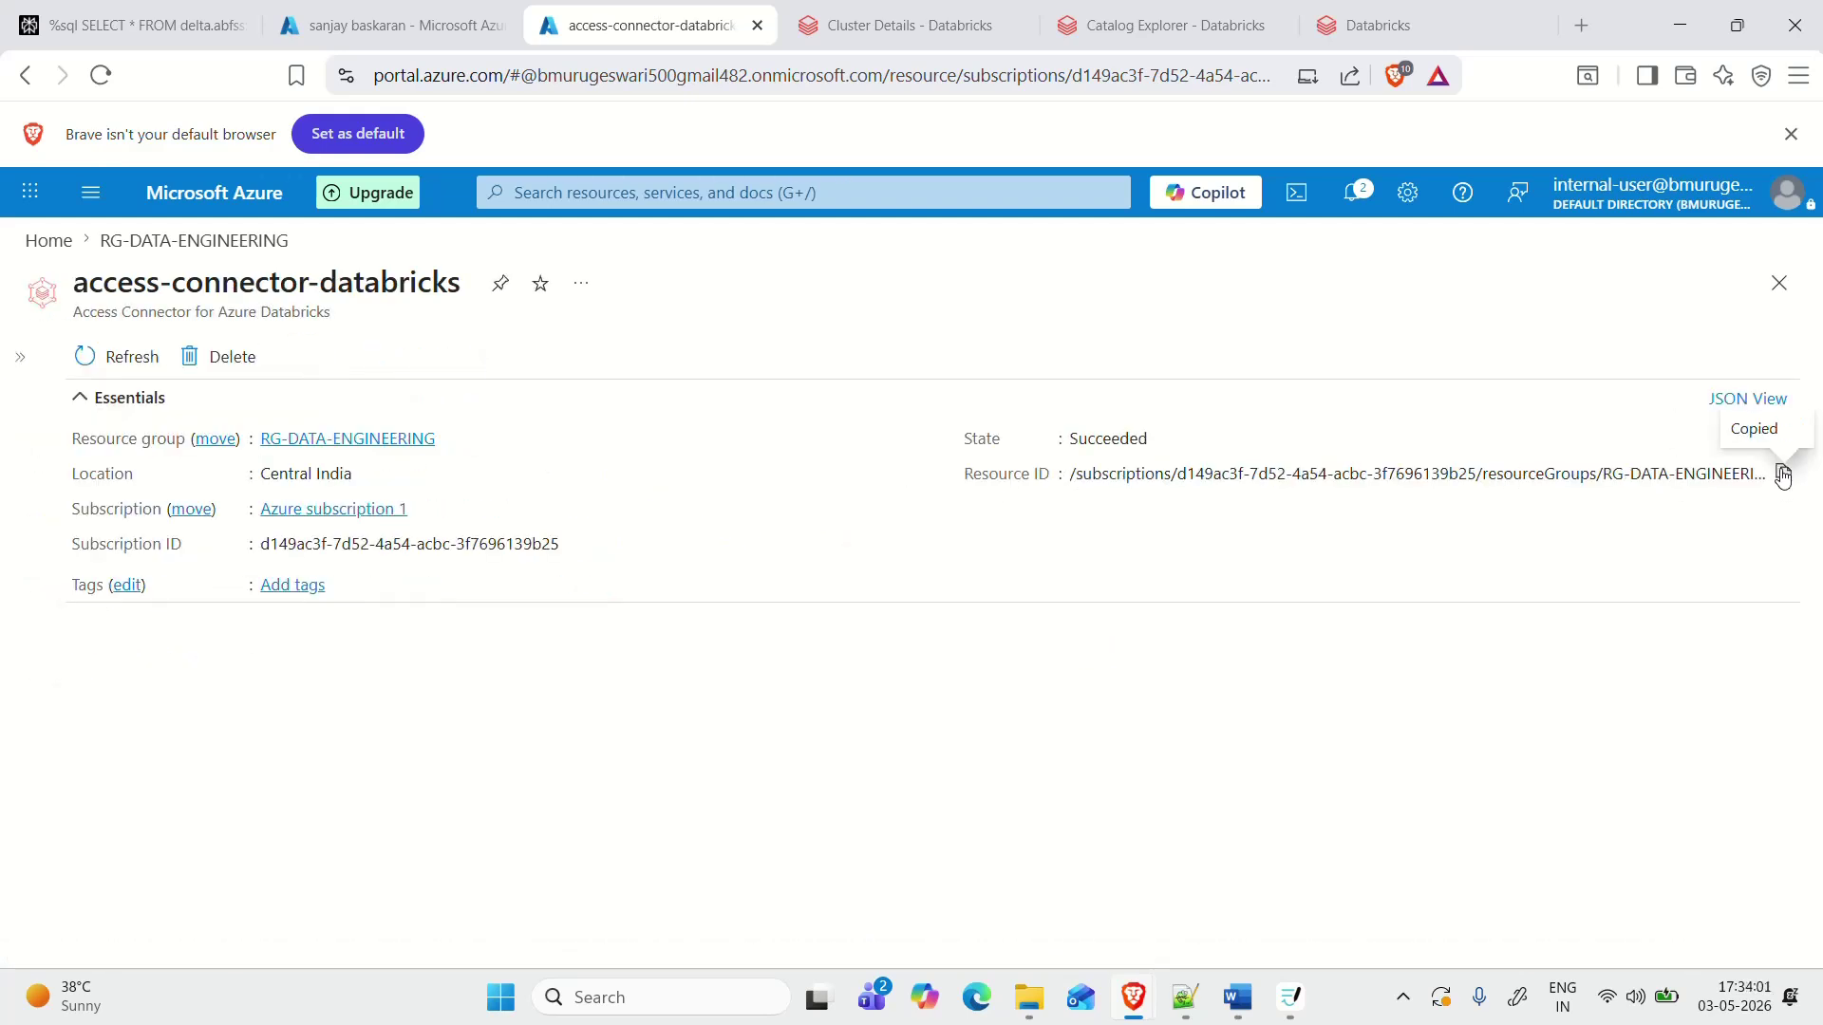
# Step: Paste the copied resource ID as the Access Connector Id in the Databricks account console and create the metastore
pyautogui.click(1372, 23)
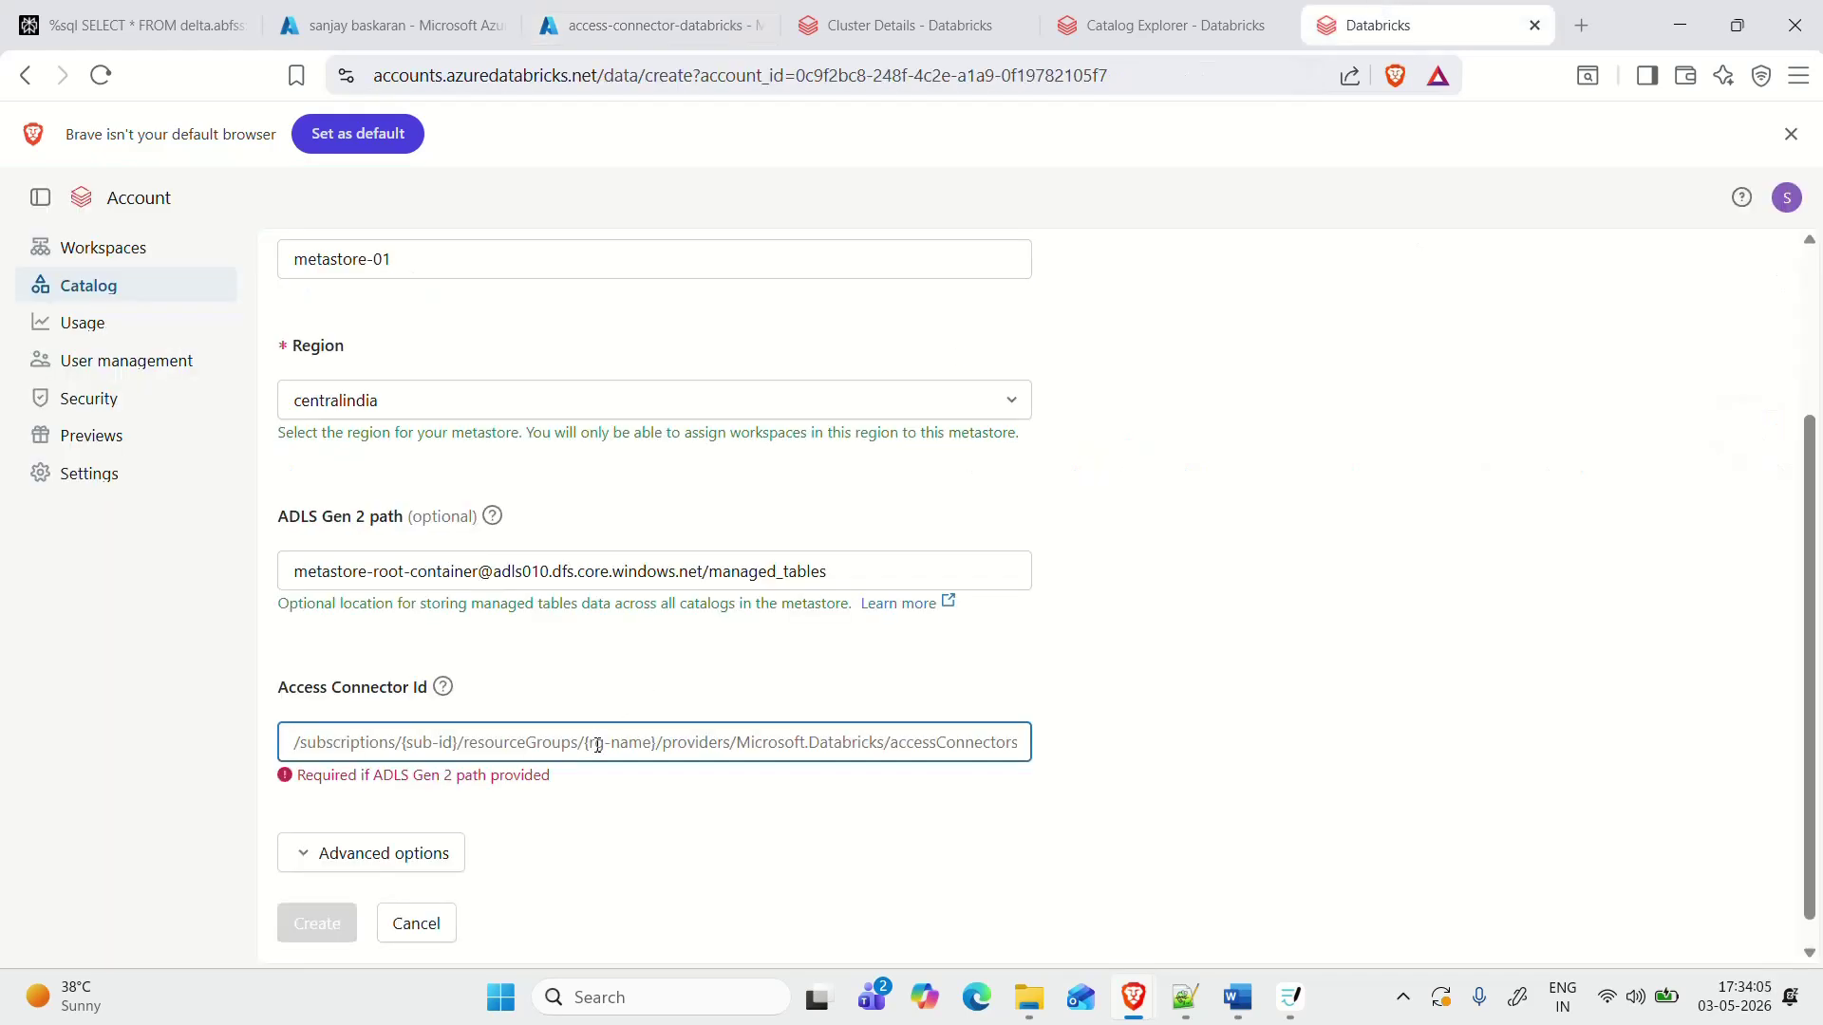
pyautogui.hotkey('ctrl', 'v')
pyautogui.click(734, 806)
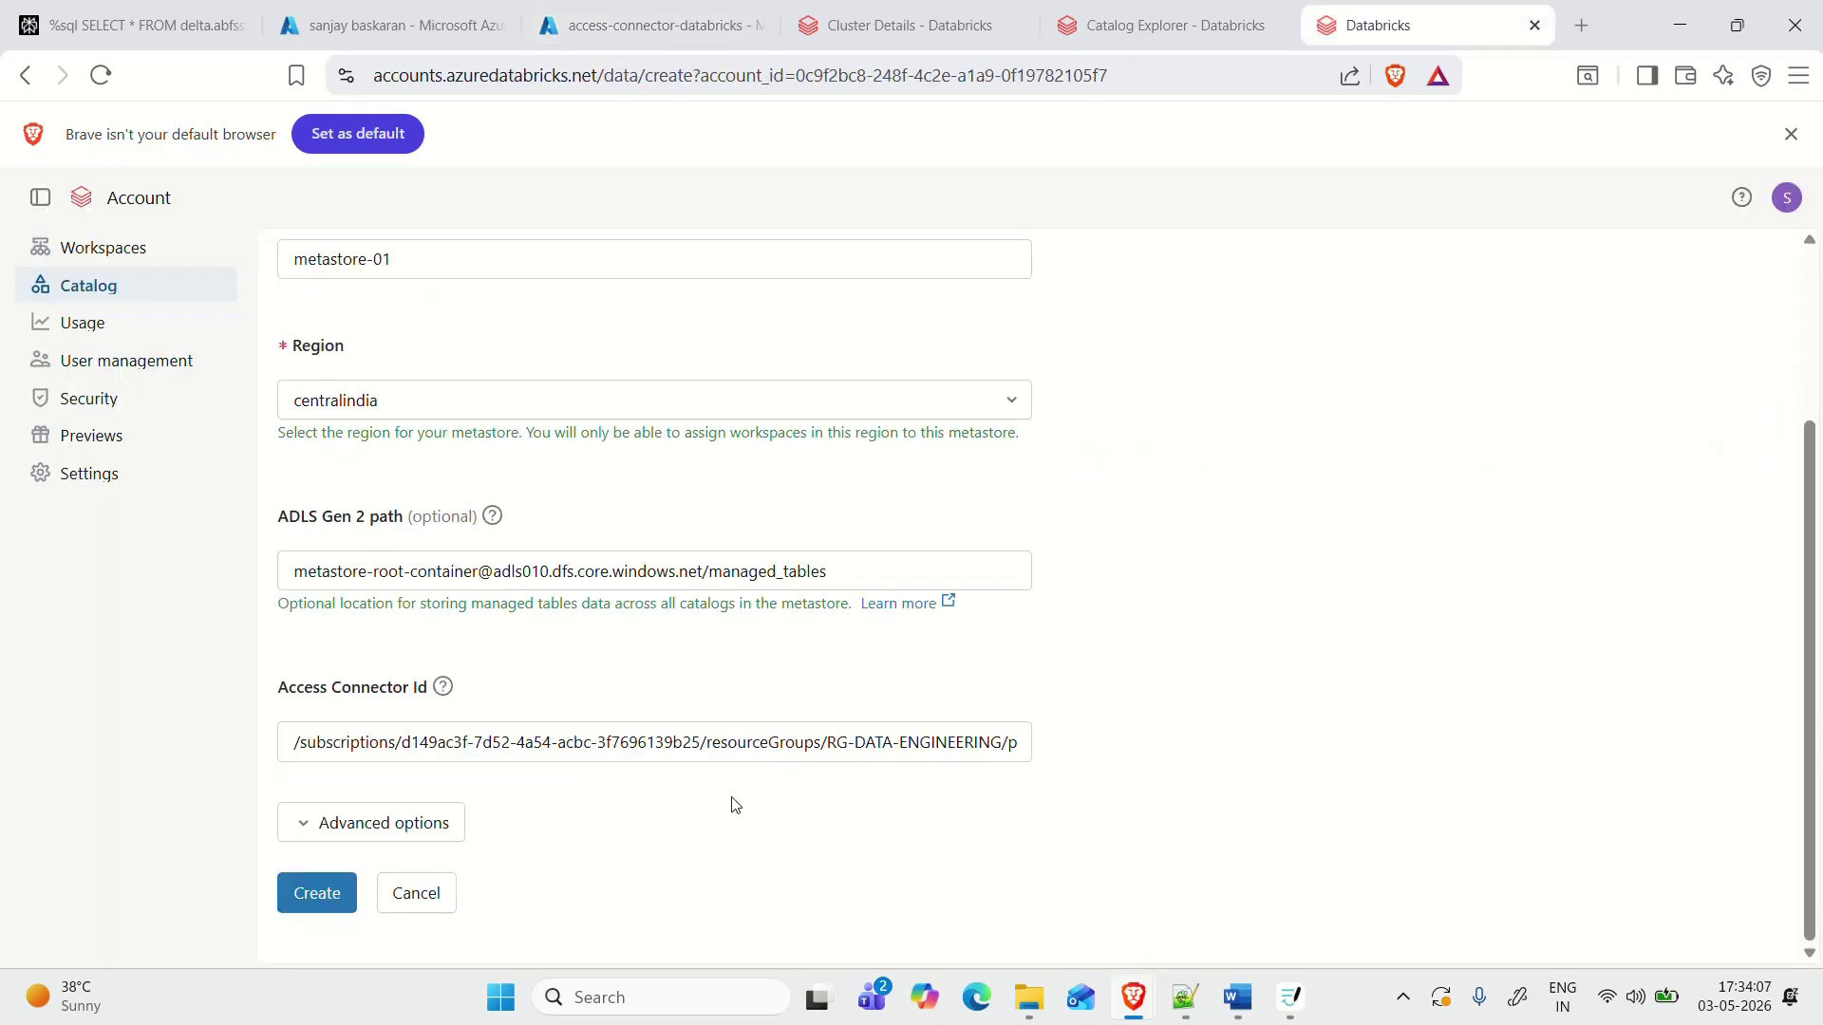
pyautogui.click(300, 897)
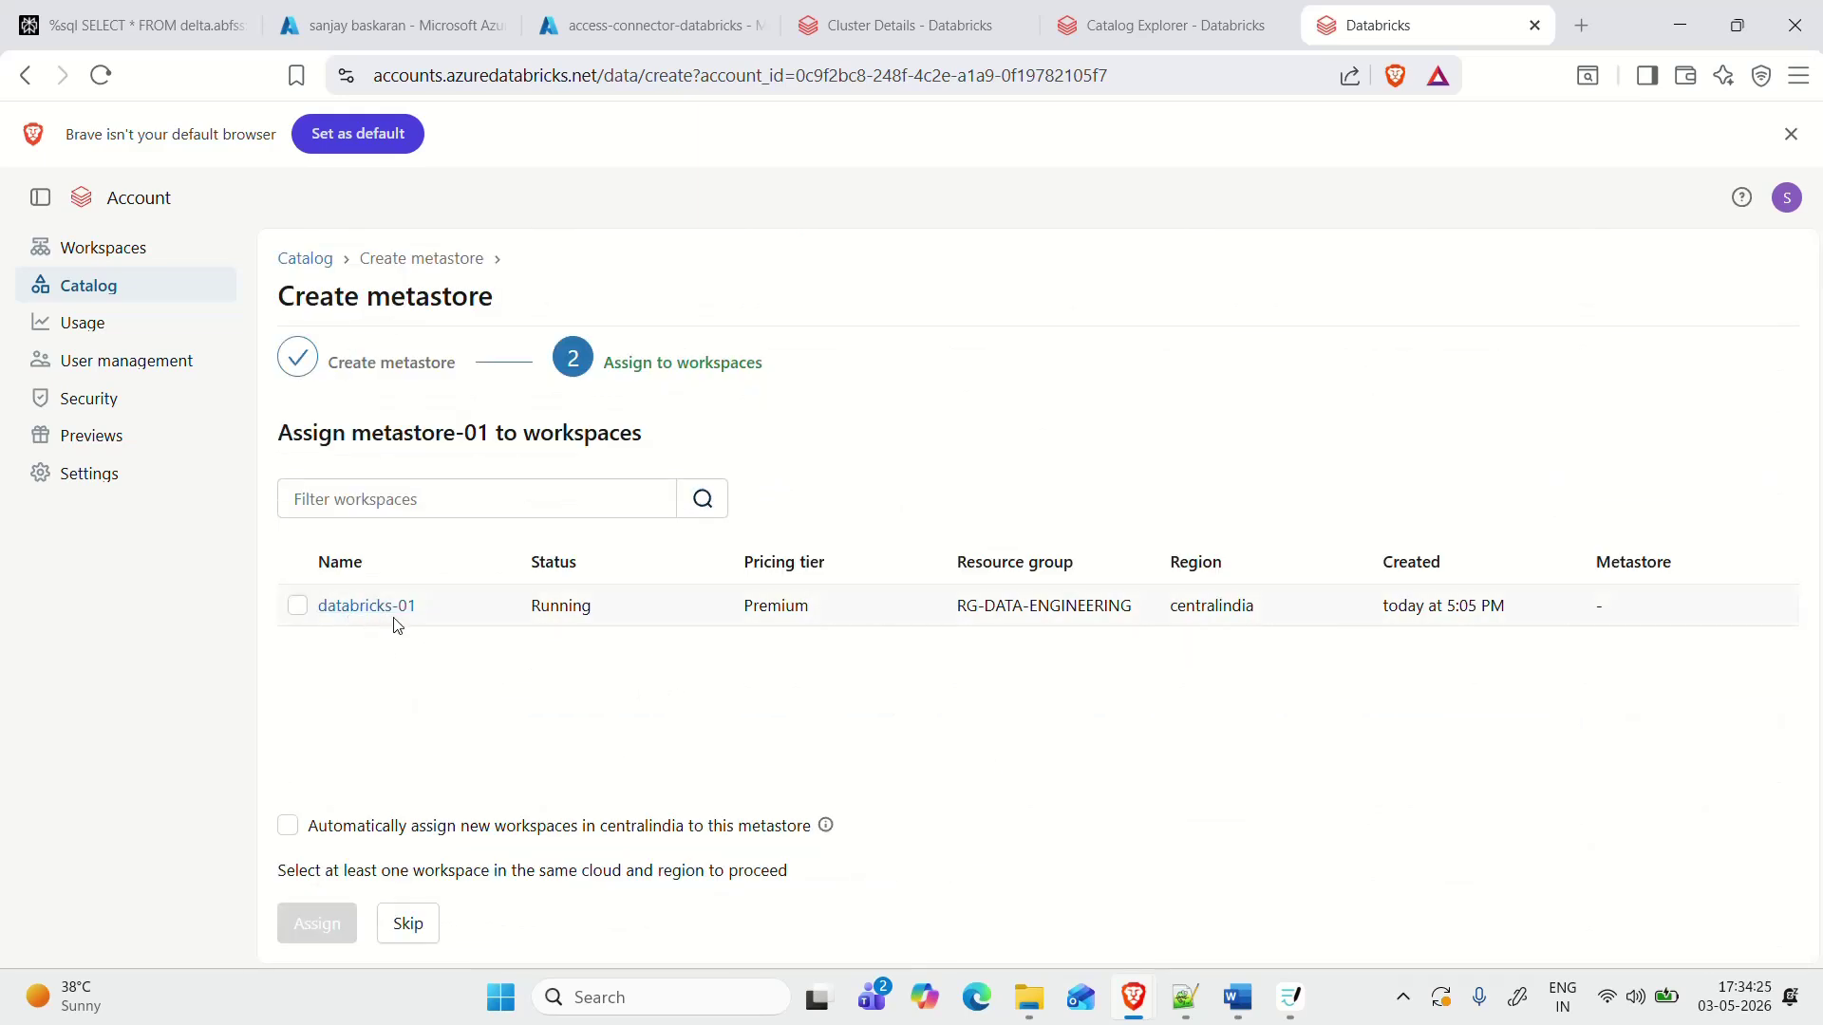
# Step: Examine the databricks-01 workspace in the RG-DATA-ENGINEERING resource group and compare it with the workspace offered for metastore assignment
pyautogui.click(608, 26)
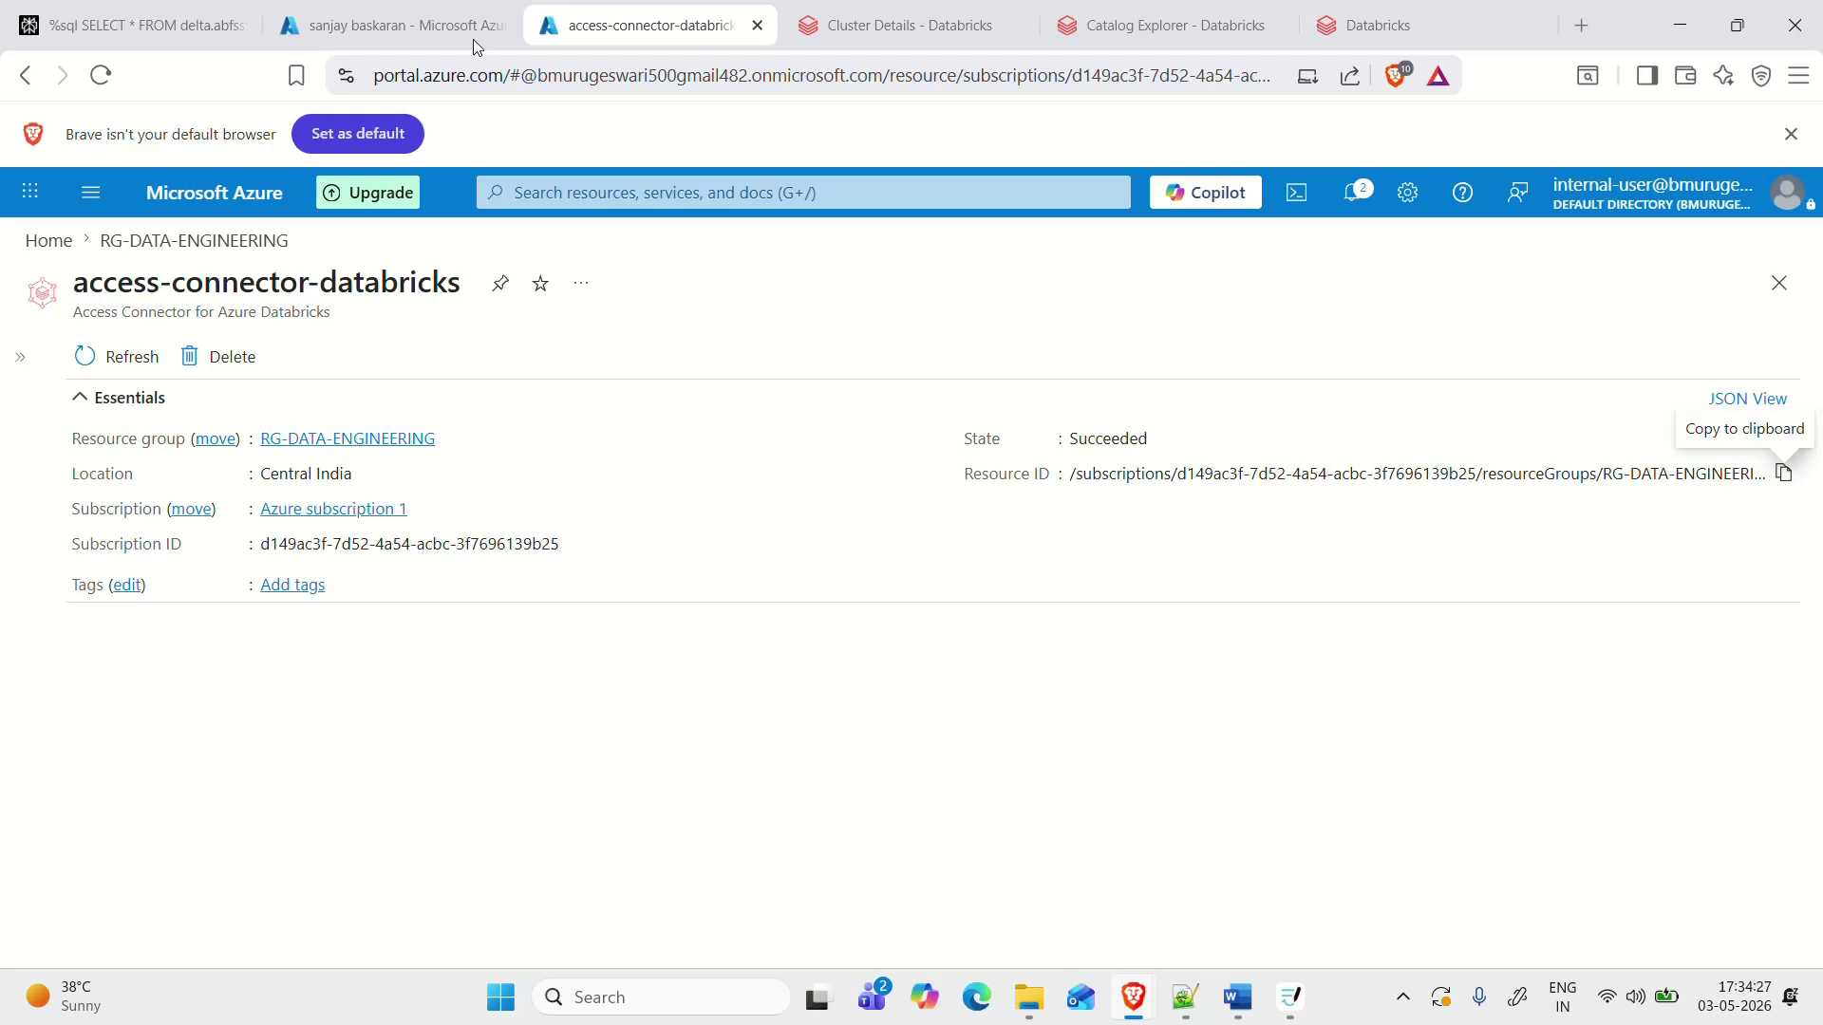
pyautogui.click(159, 249)
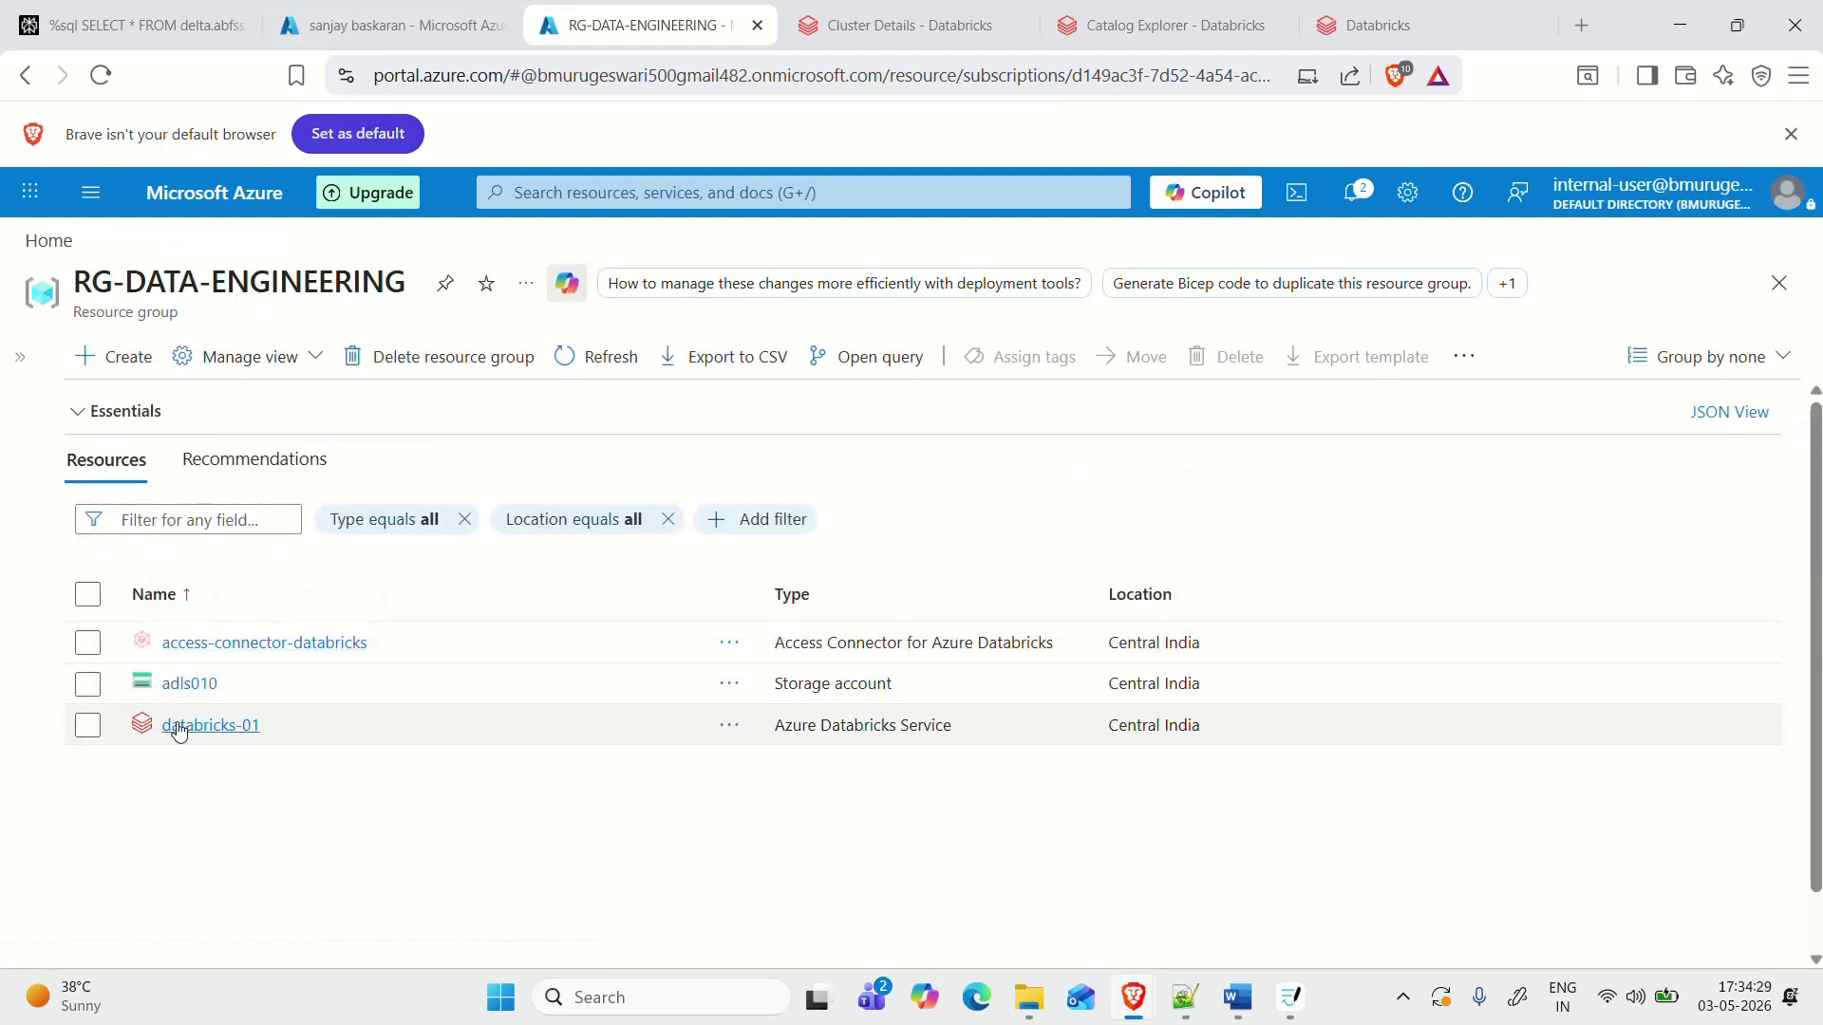
pyautogui.moveTo(280, 726); pyautogui.dragTo(162, 727)
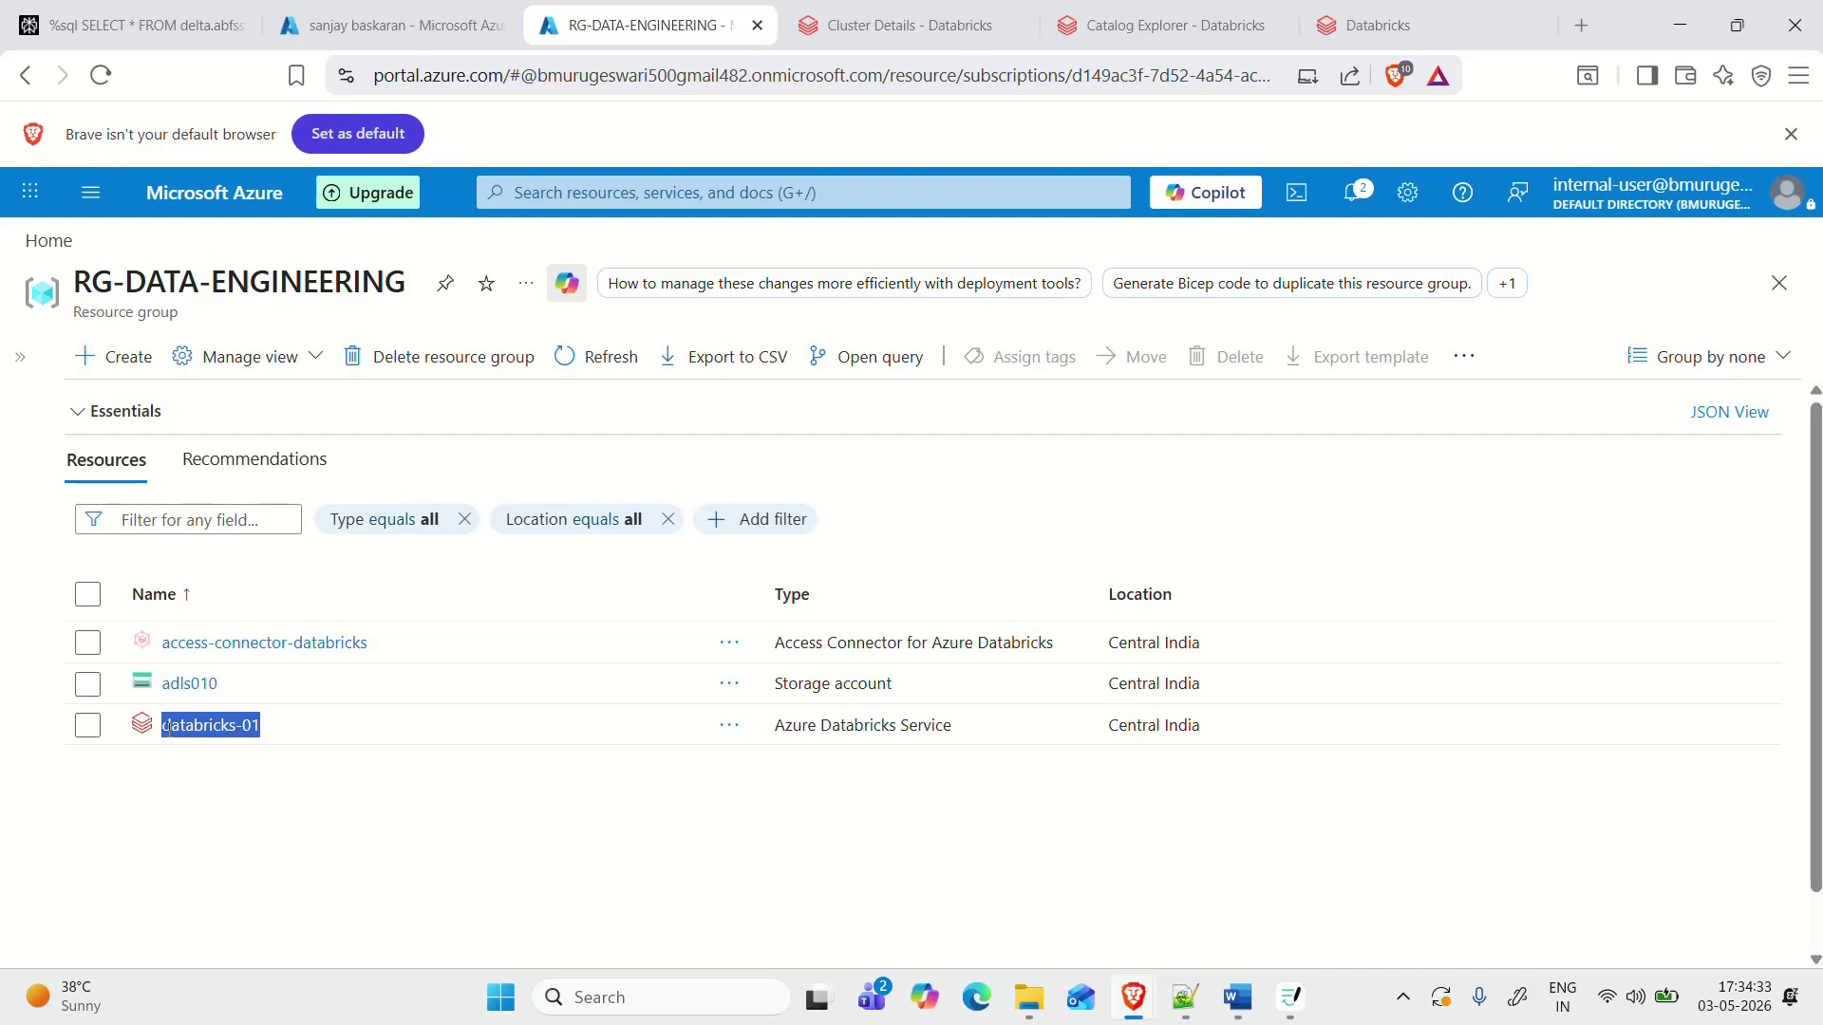
pyautogui.click(302, 805)
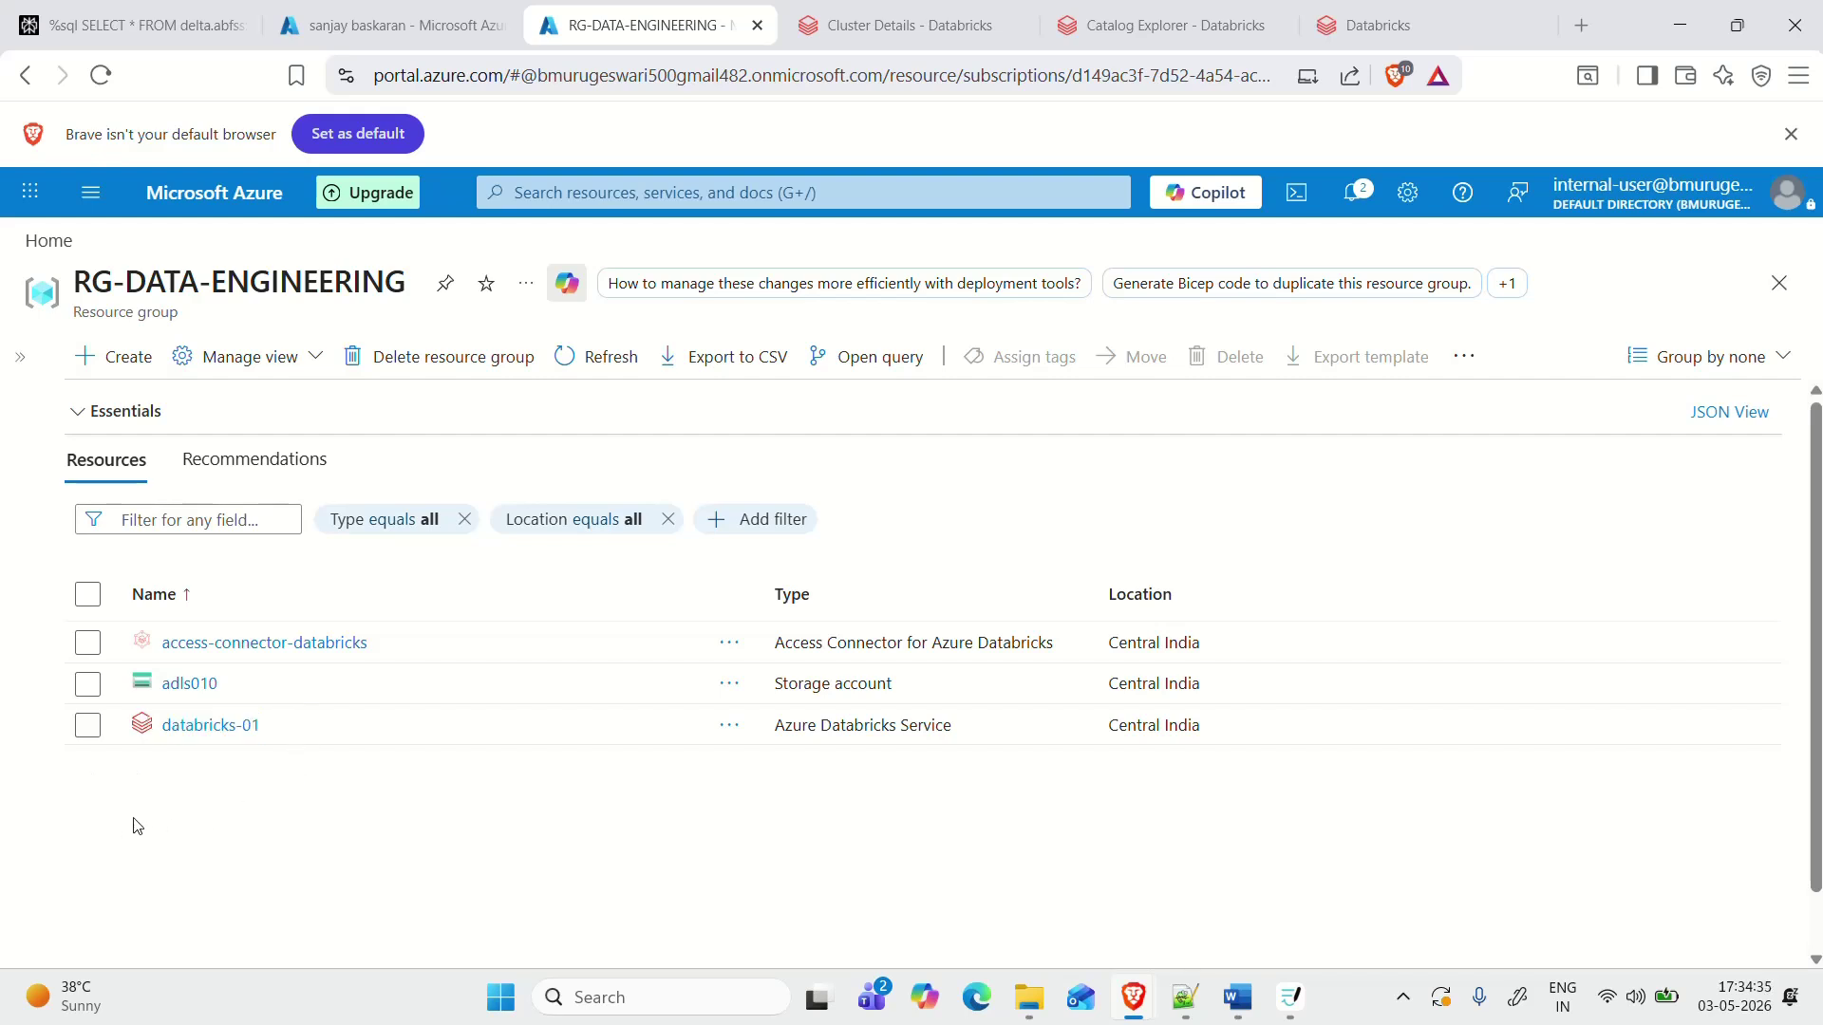
pyautogui.click(1480, 10)
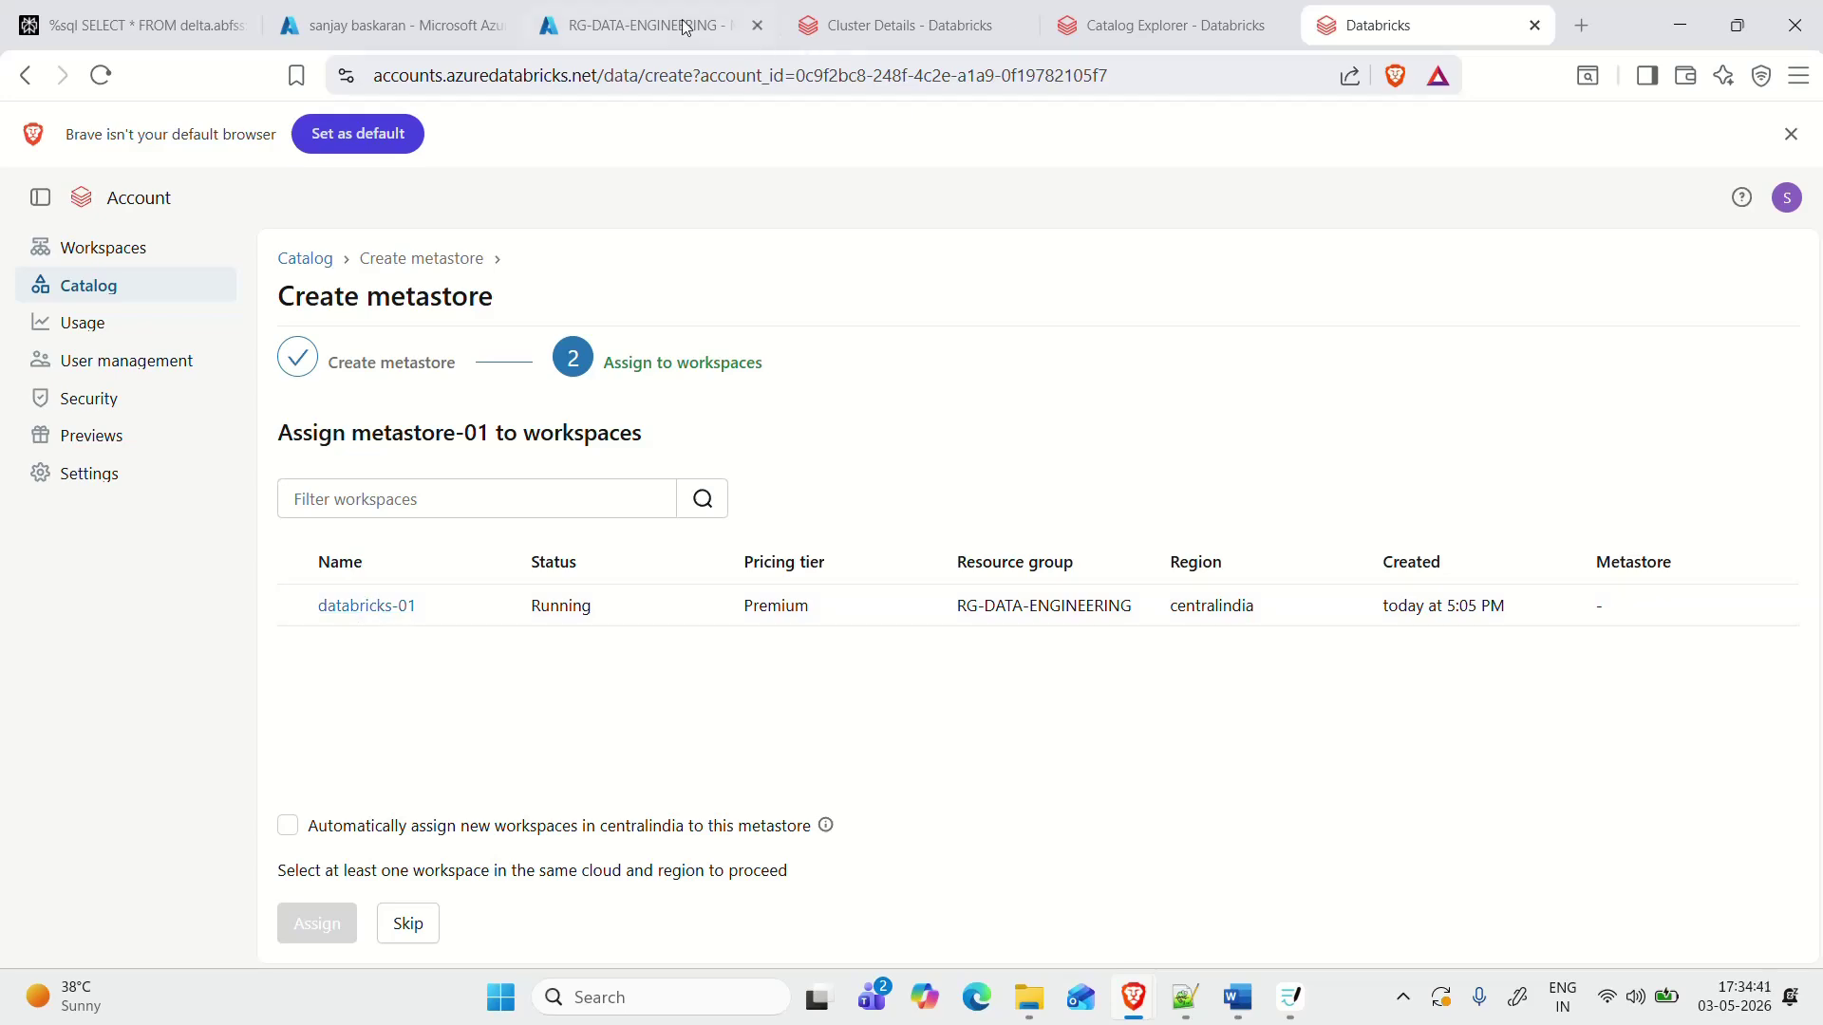
pyautogui.click(469, 19)
pyautogui.click(615, 13)
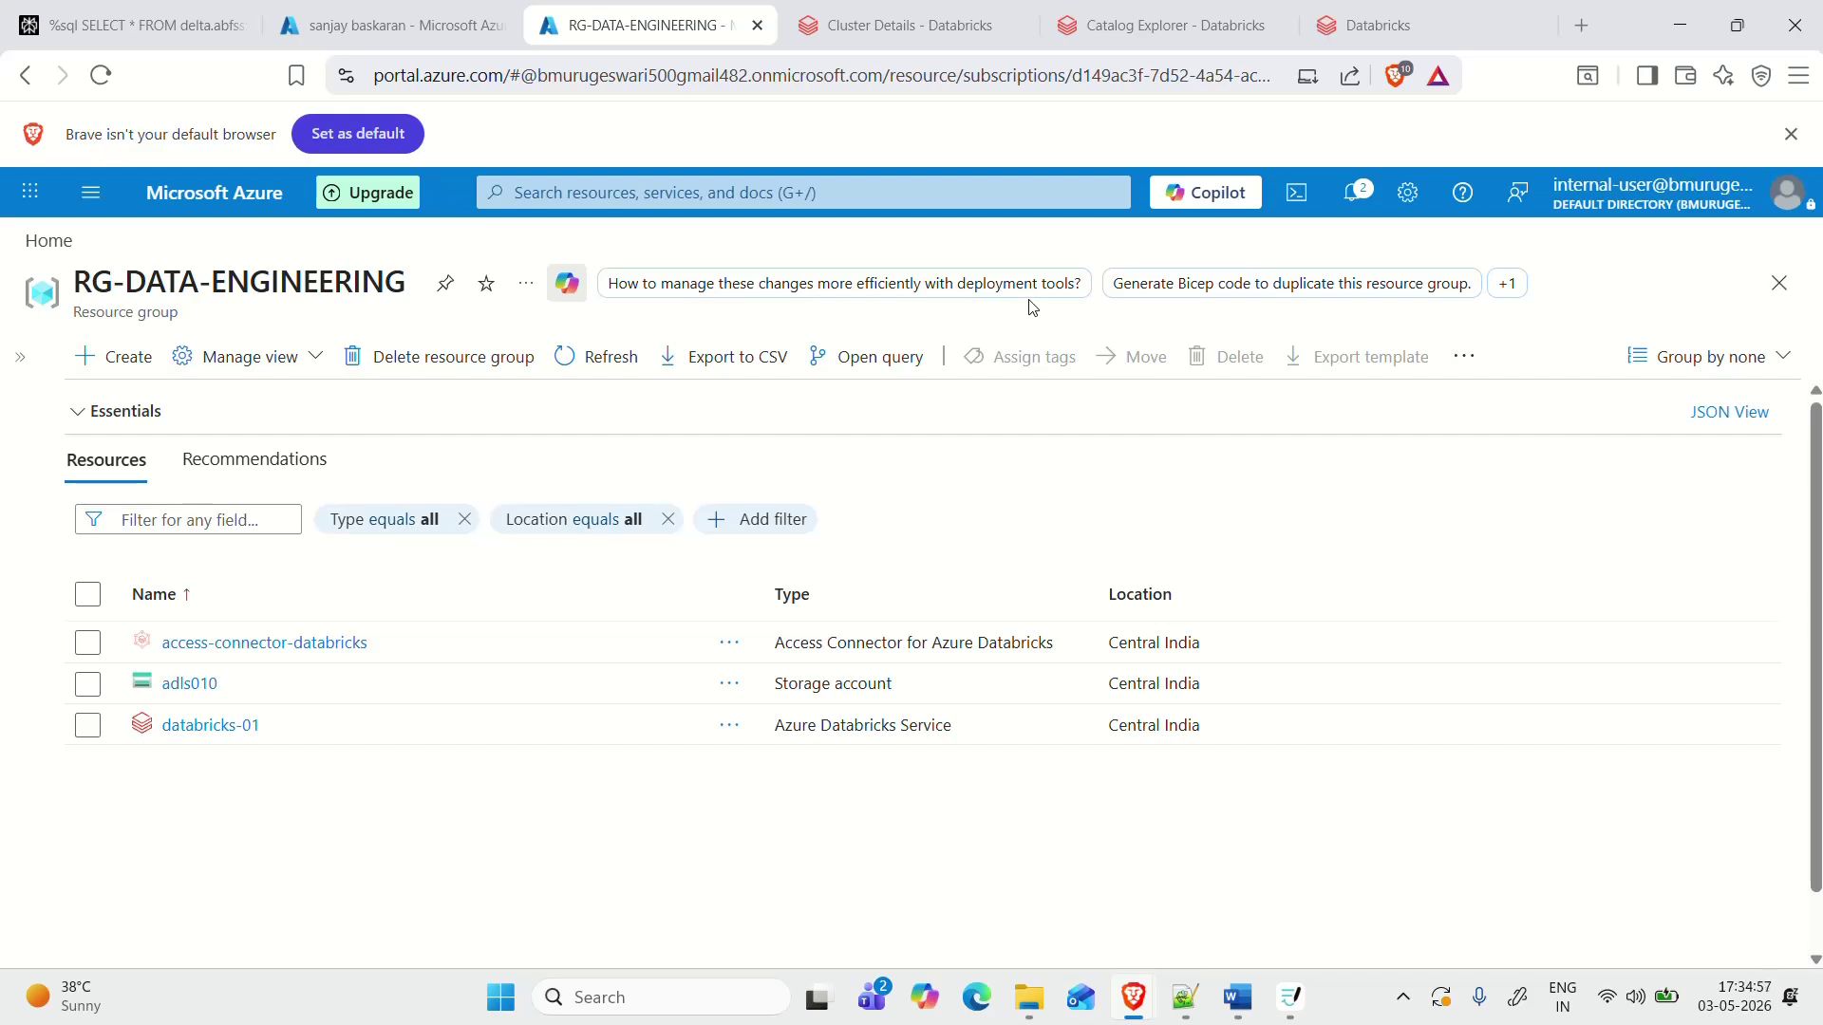
# Step: Assign metastore-01 to the databricks-01 workspace in the Databricks account console and confirm the assignment
pyautogui.click(1346, 8)
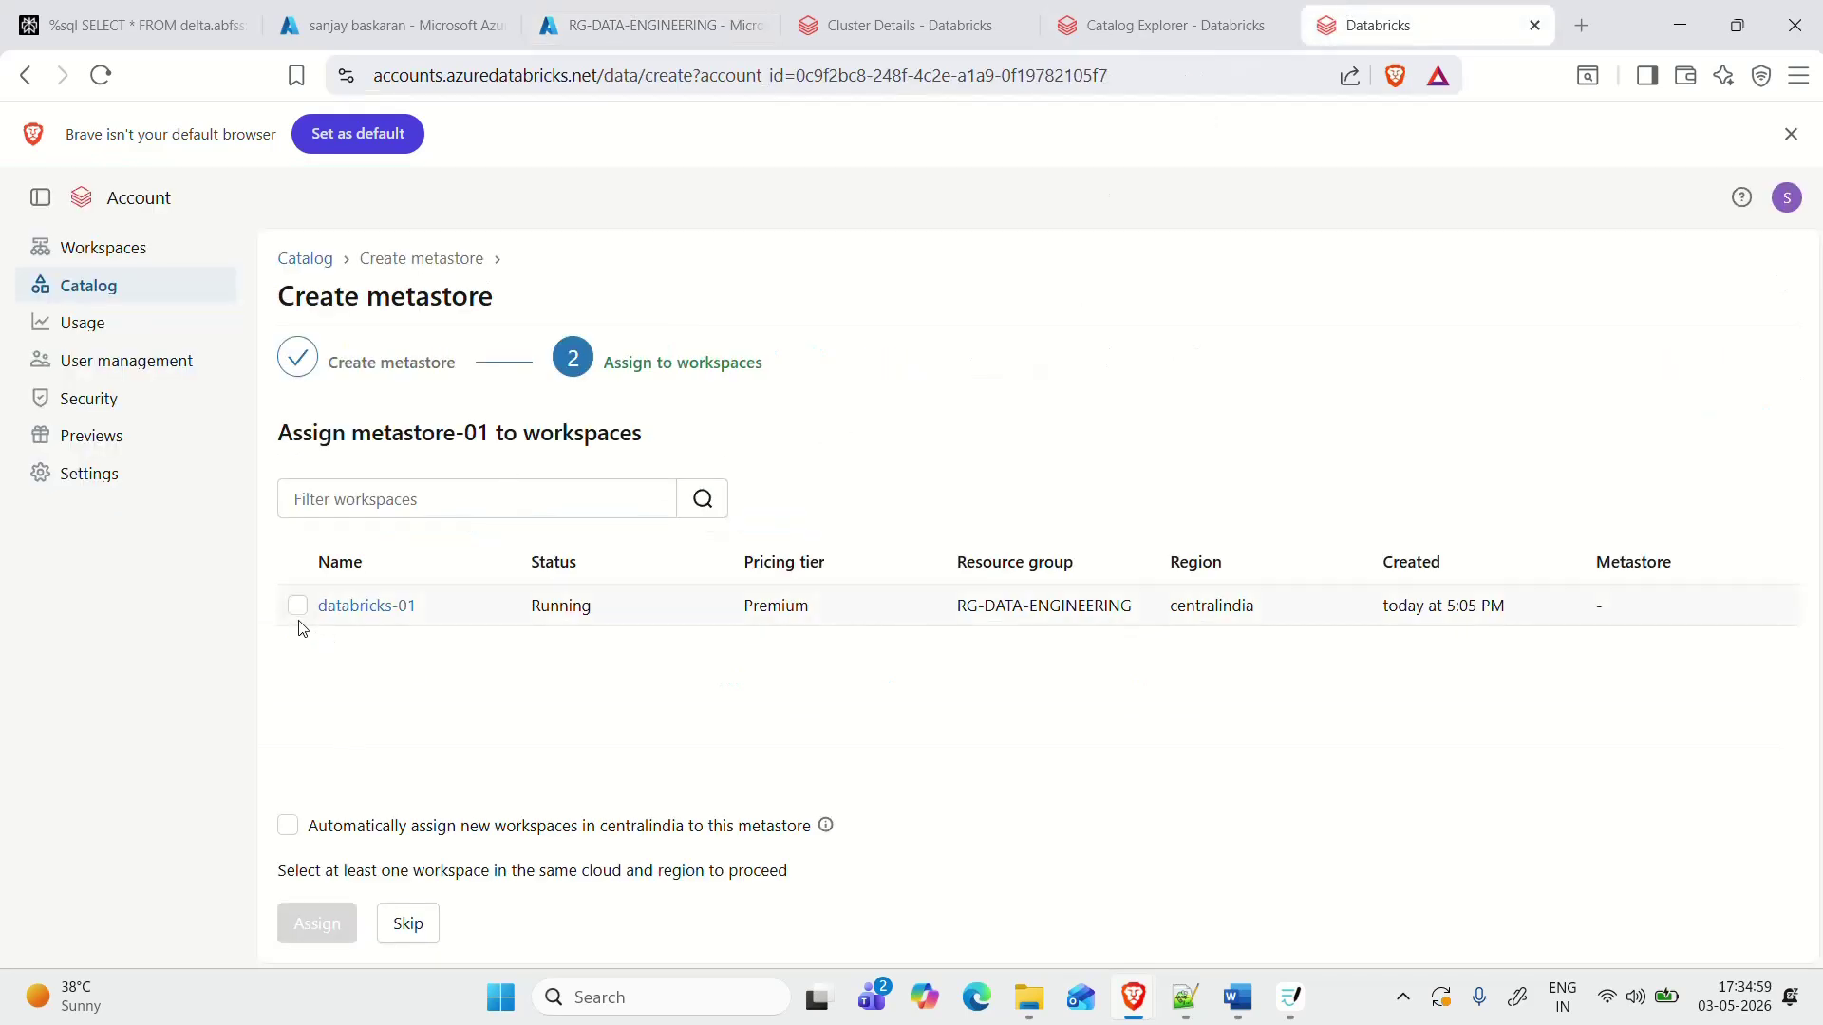
pyautogui.click(297, 607)
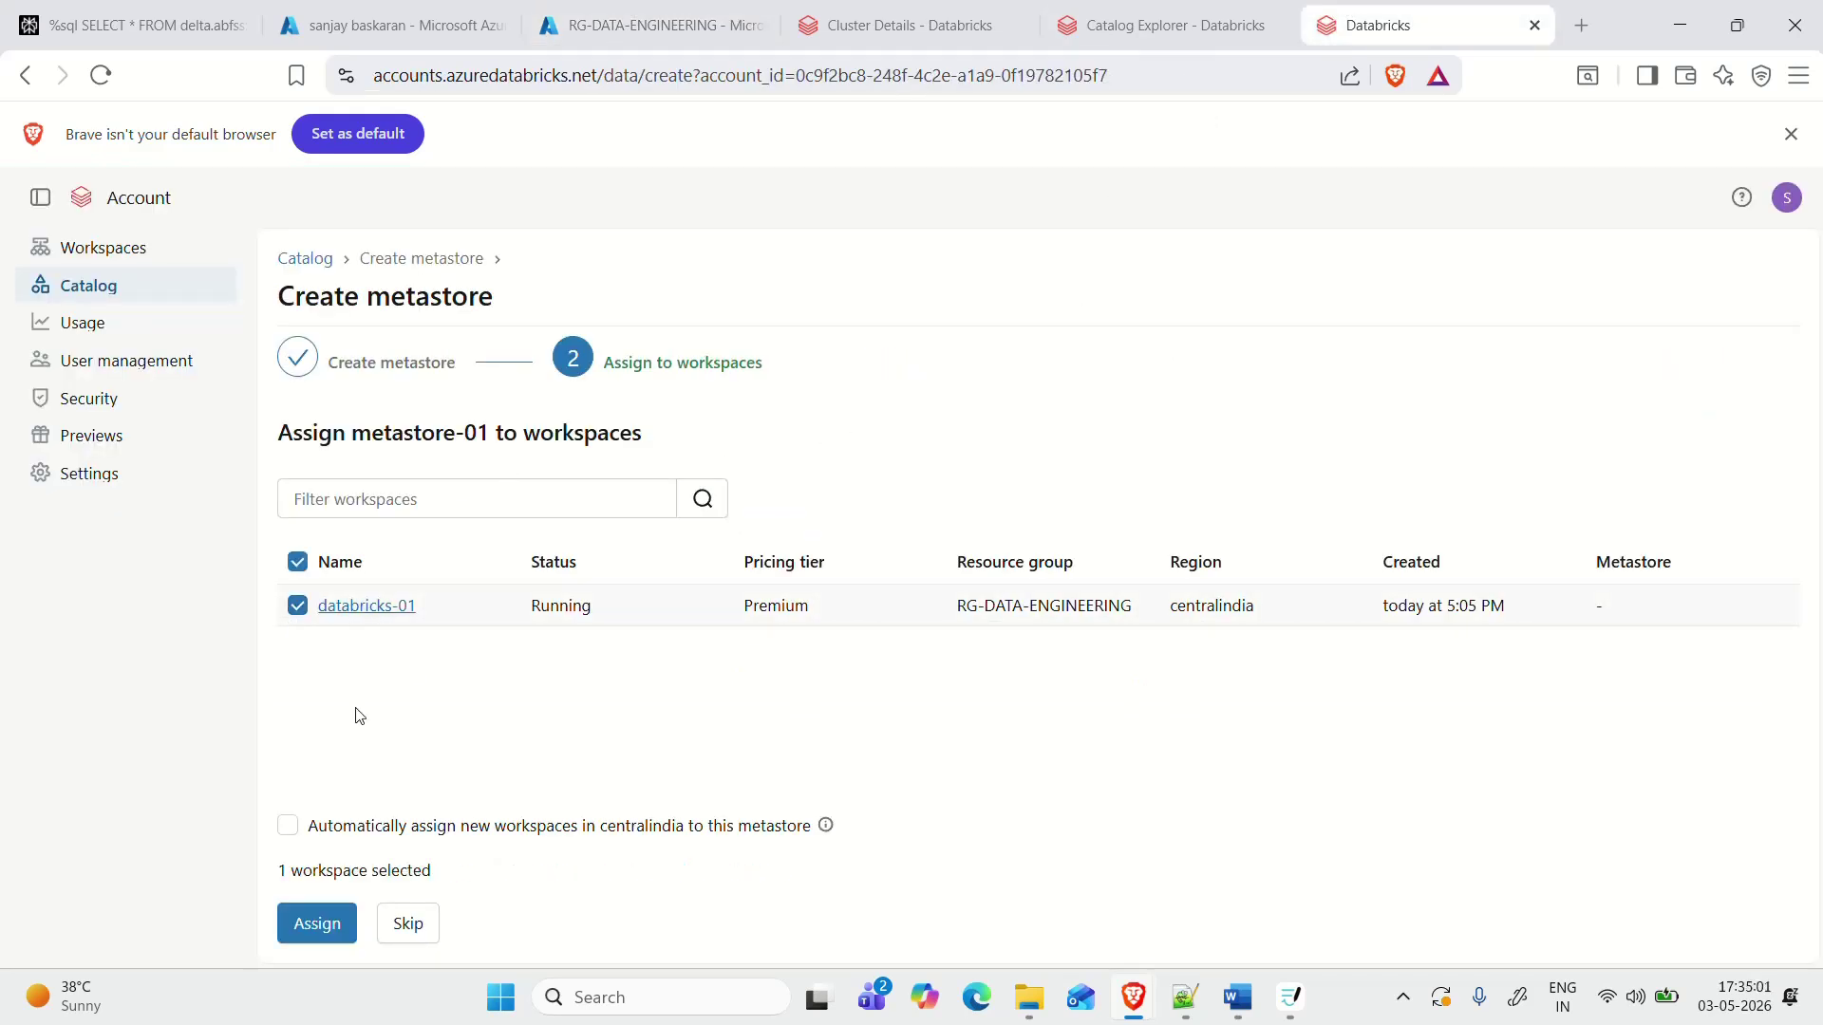
pyautogui.click(337, 937)
pyautogui.click(1250, 758)
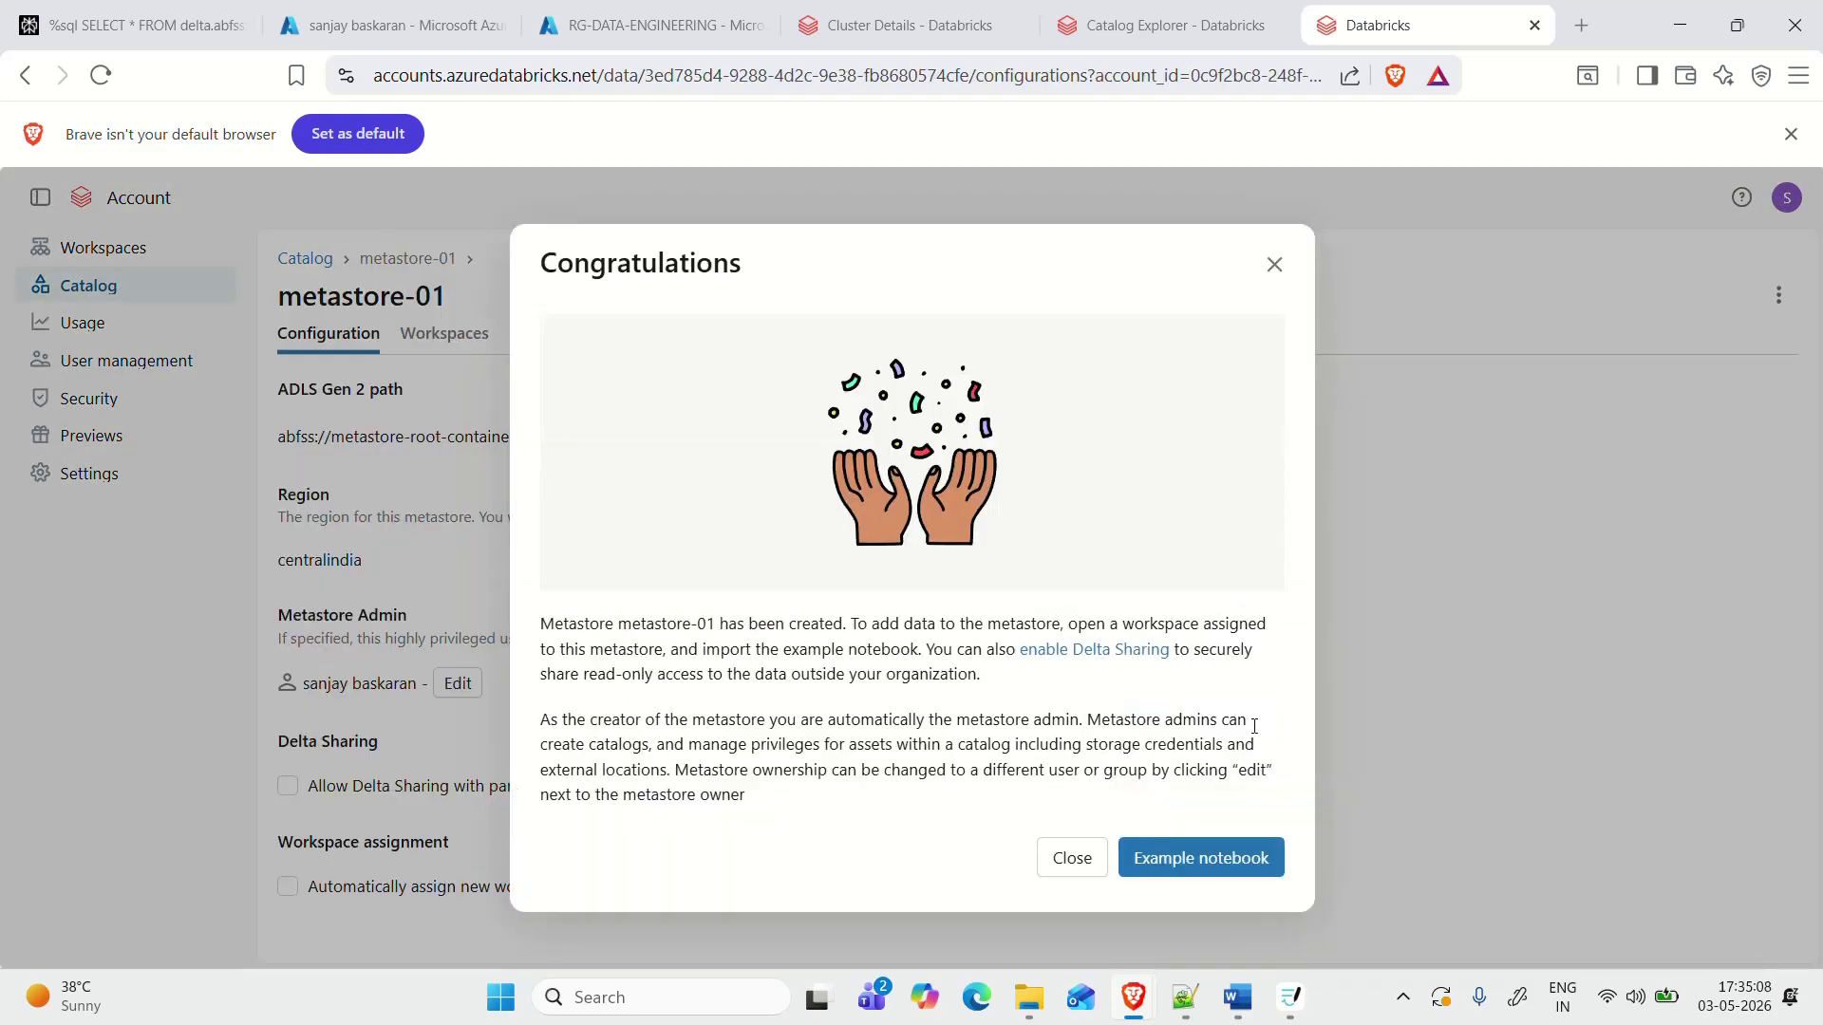
# Step: Dismiss the congratulations message and return to the account's list of metastores
pyautogui.moveTo(1236, 997)
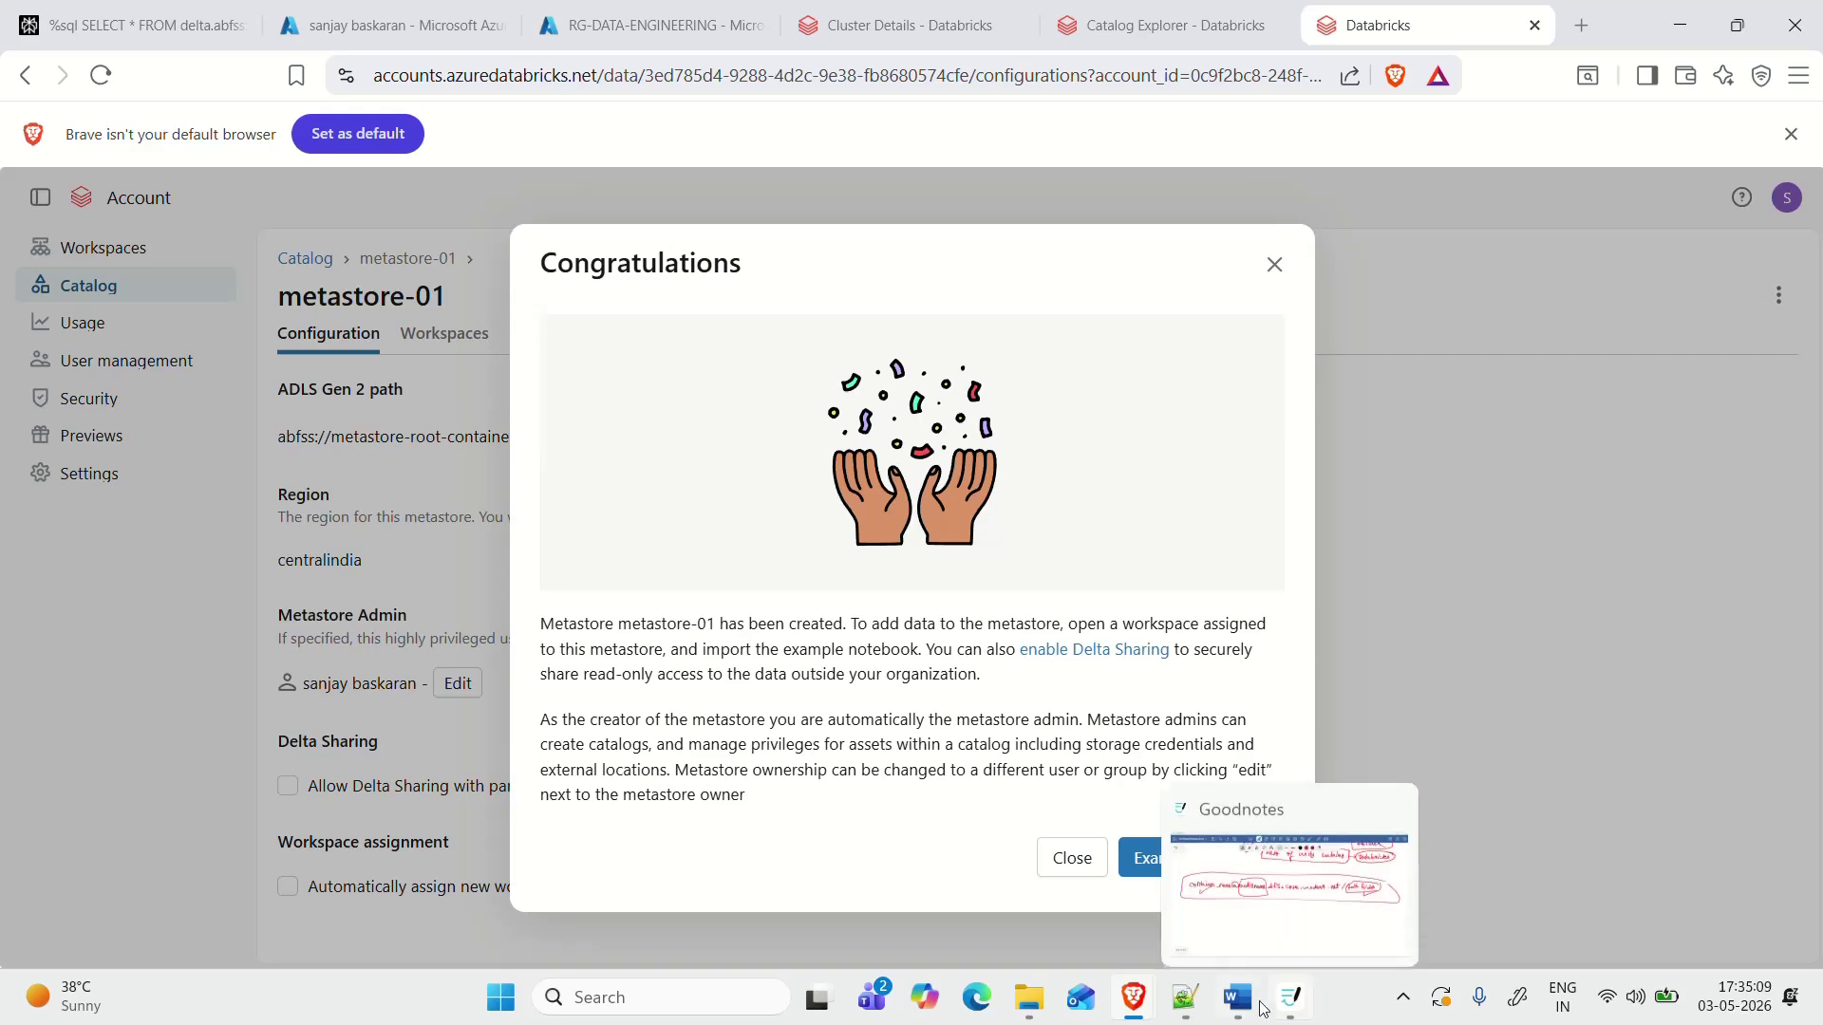
pyautogui.click(1438, 533)
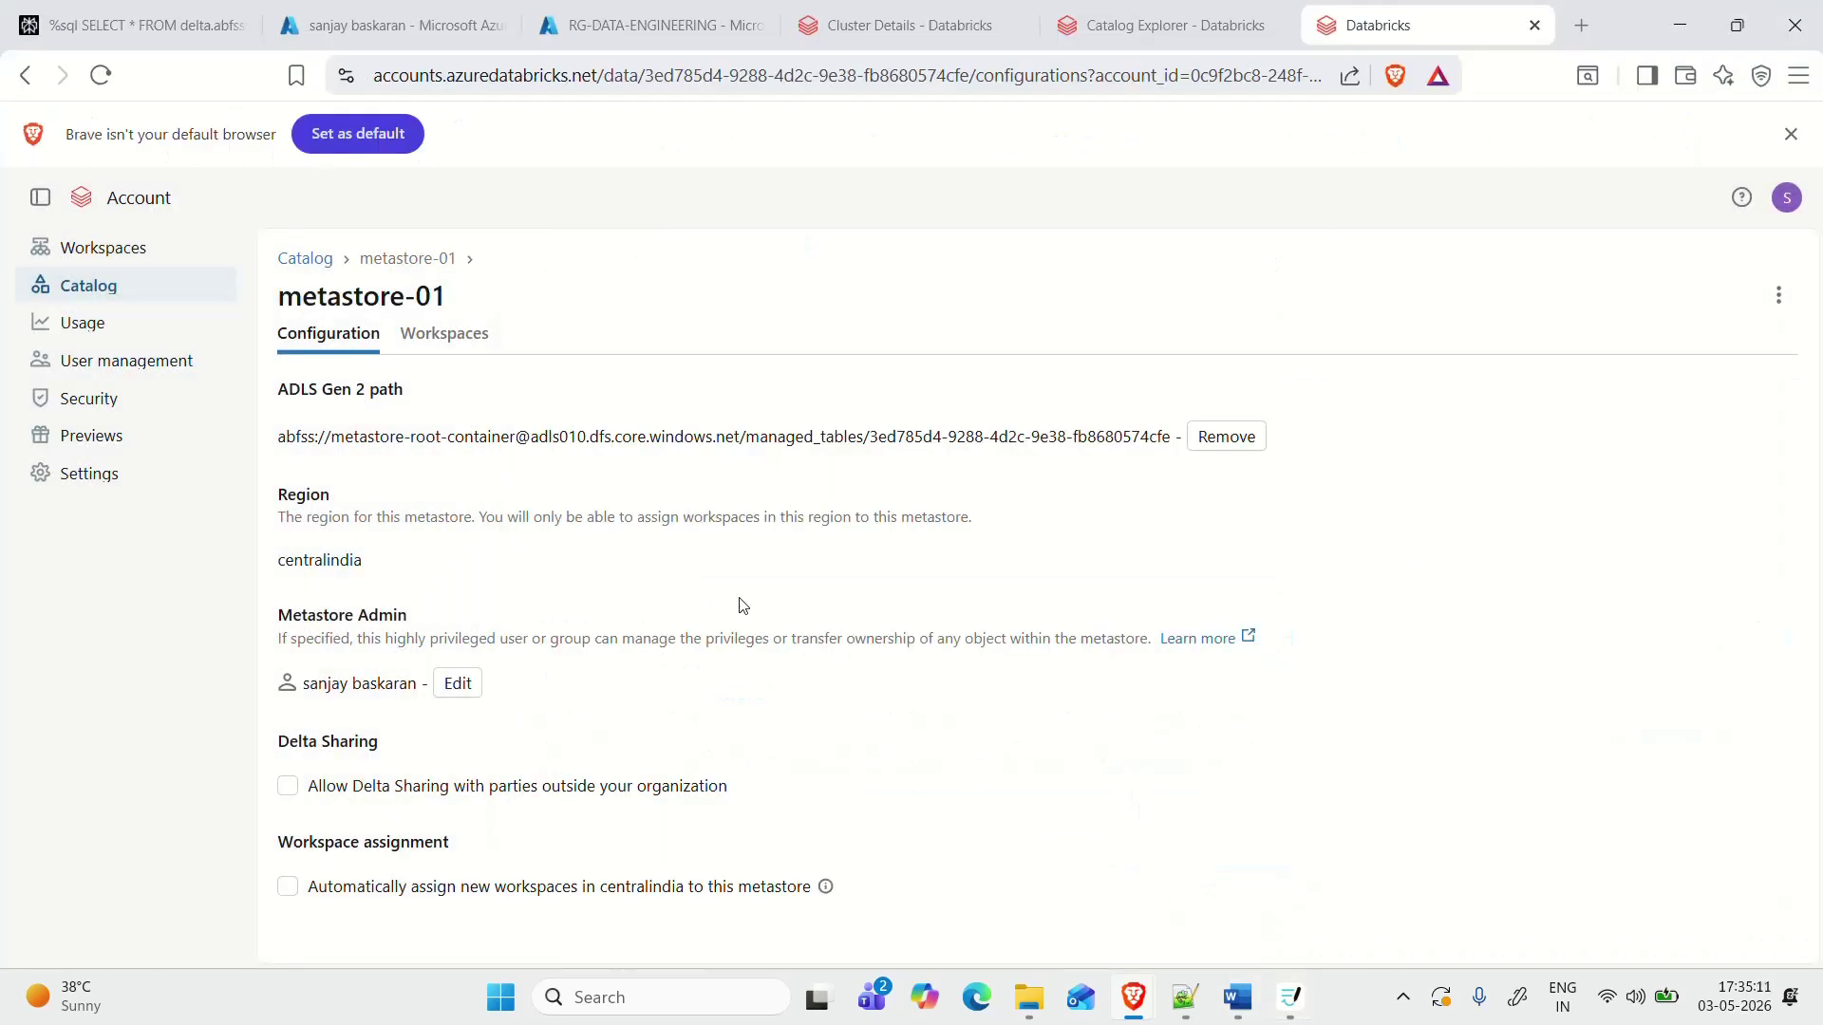
pyautogui.click(71, 298)
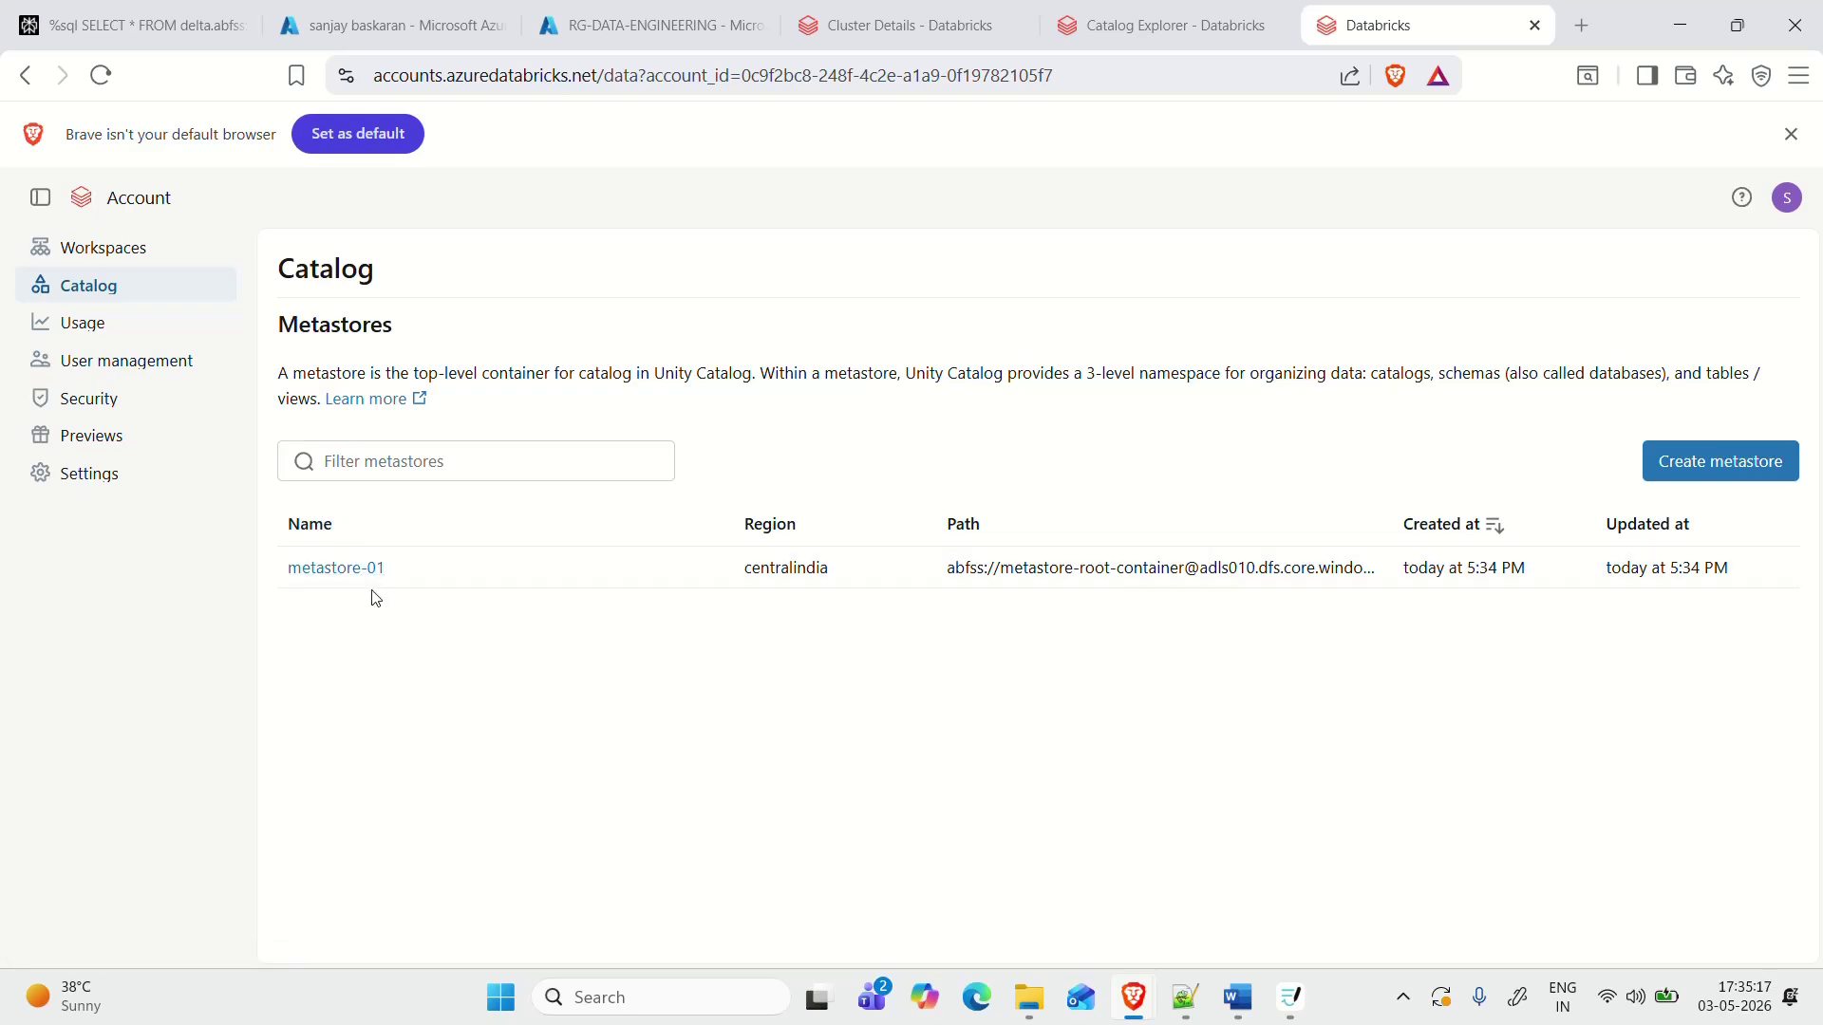
# Step: Review the running cluster's configuration in the databricks-01 workspace and return to the list of all-purpose compute
pyautogui.click(1163, 8)
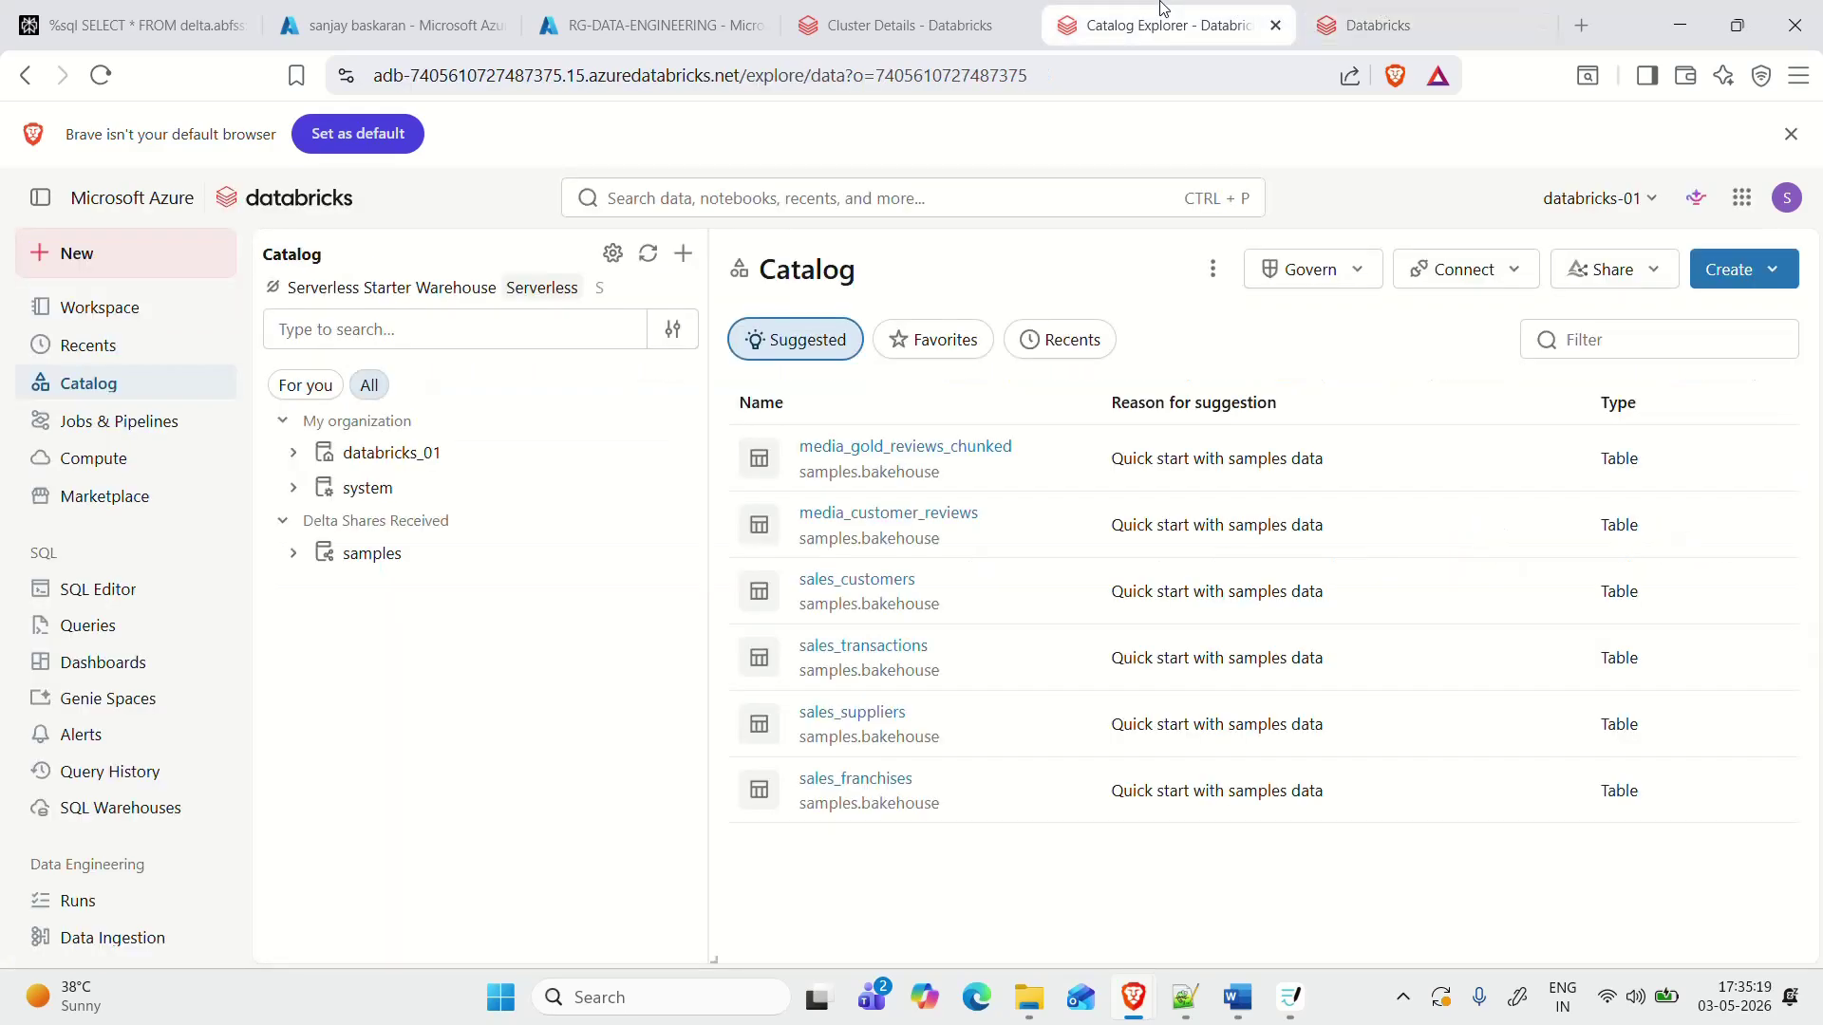
pyautogui.click(866, 13)
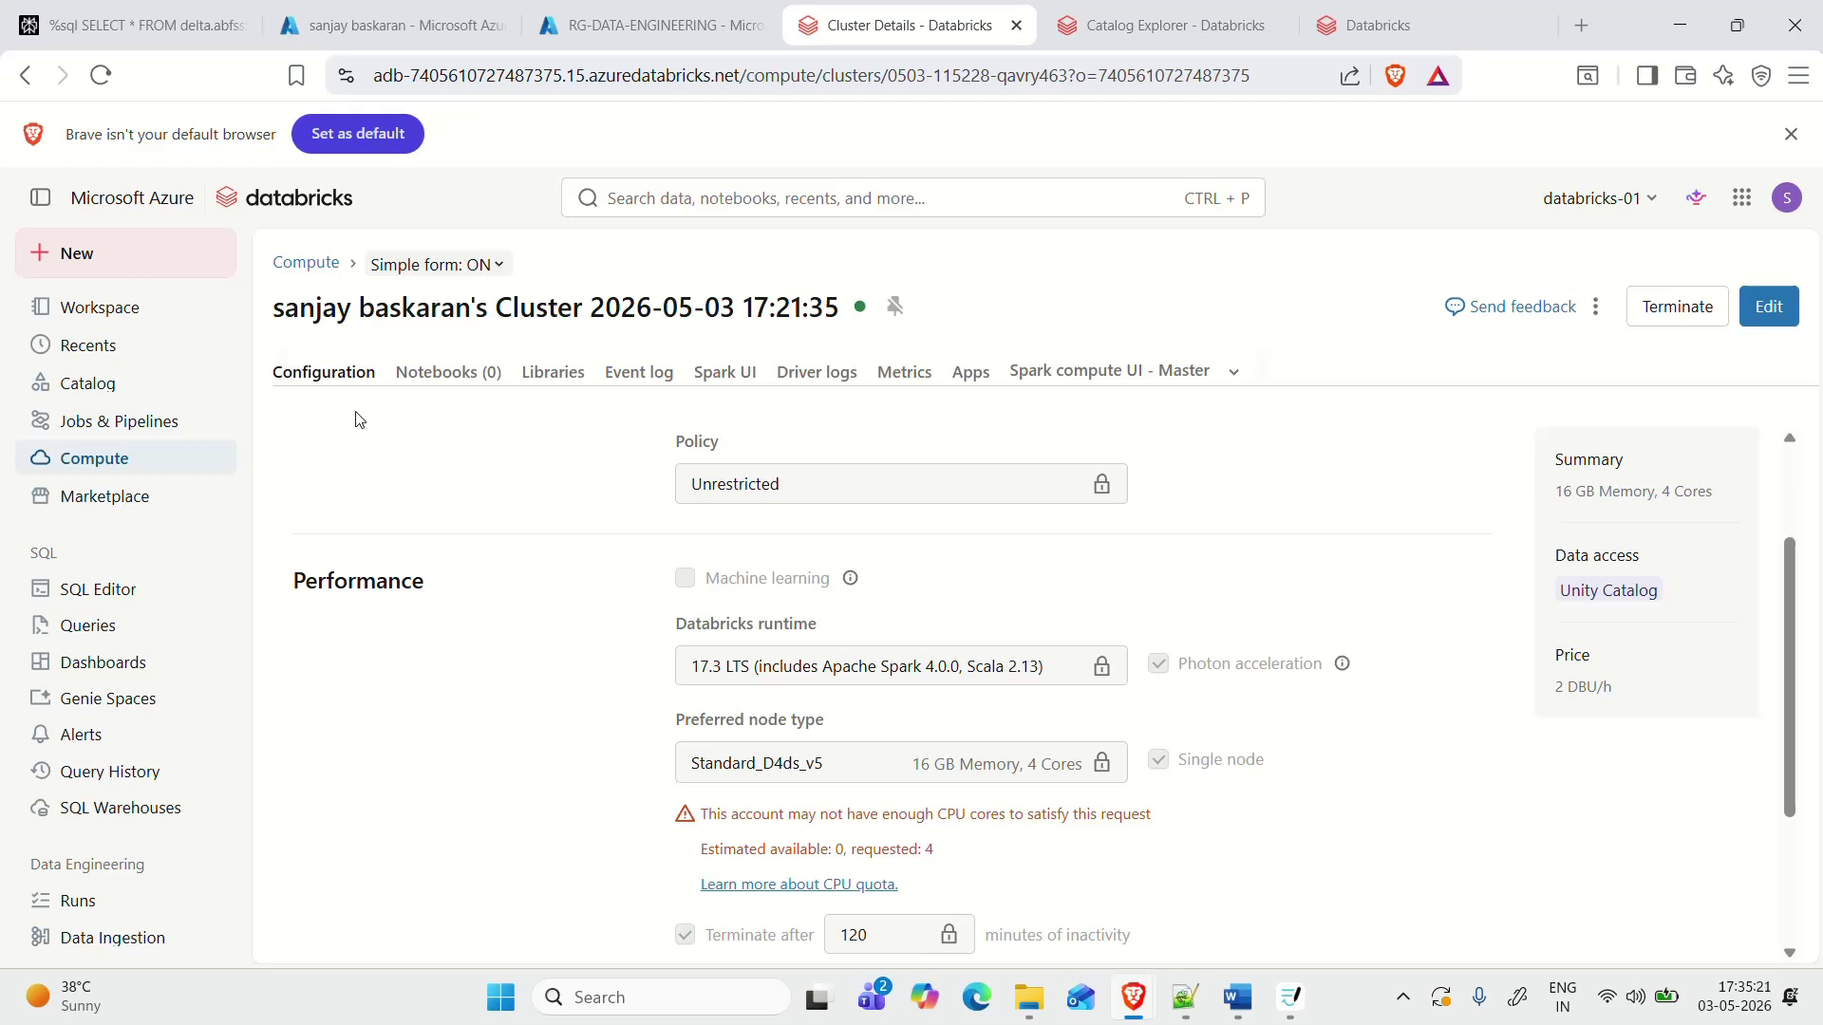
pyautogui.scroll(-1, 528, 674)
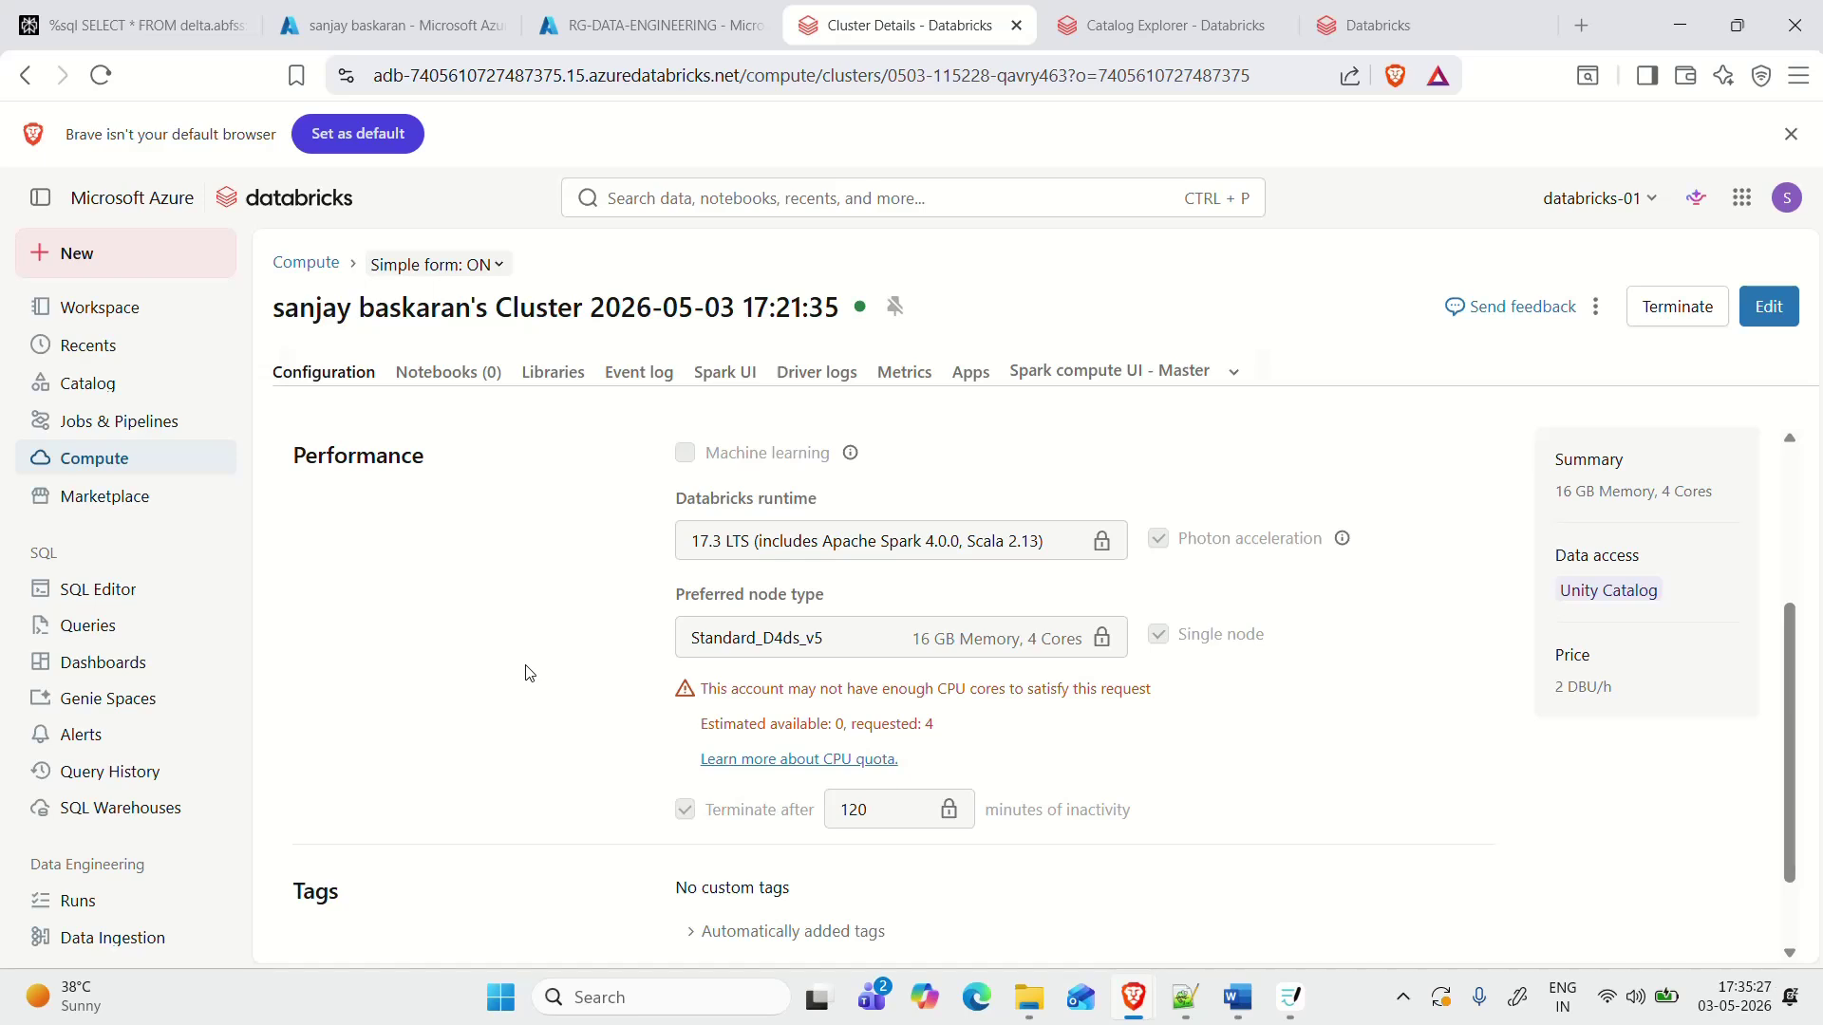
pyautogui.scroll(-1, 527, 674)
pyautogui.scroll(3, 525, 675)
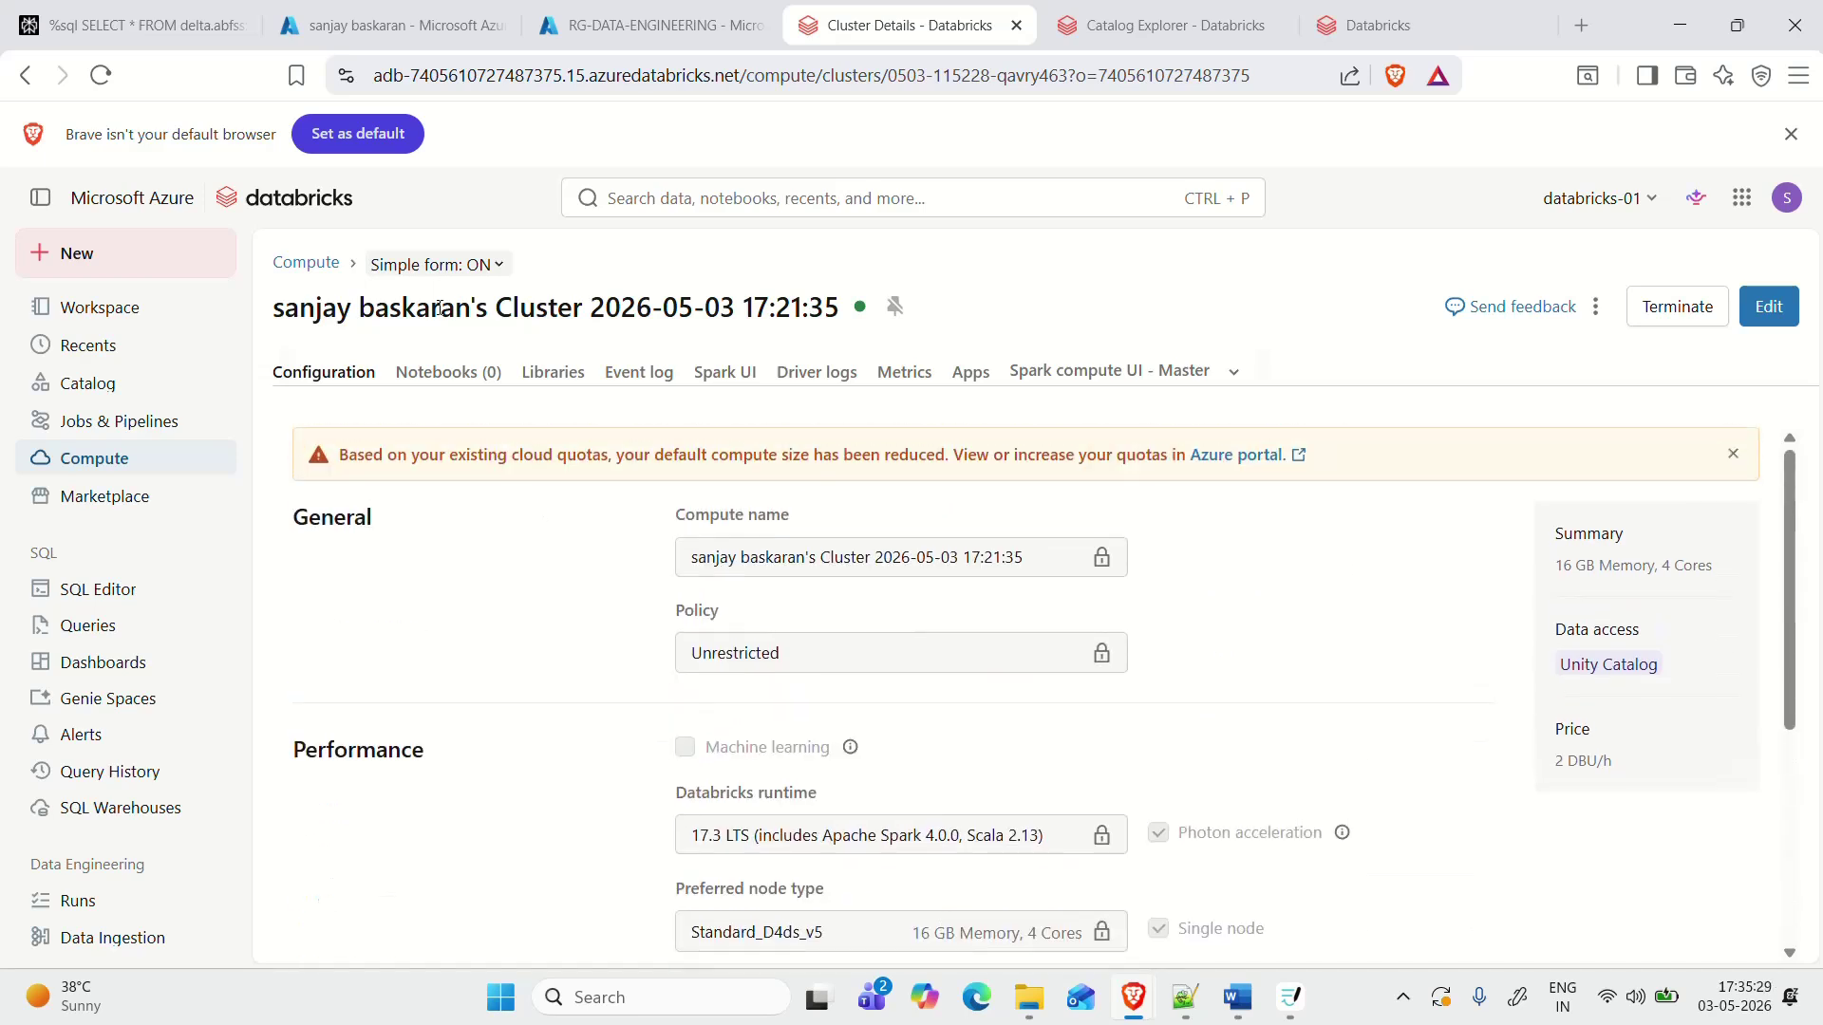
pyautogui.click(288, 275)
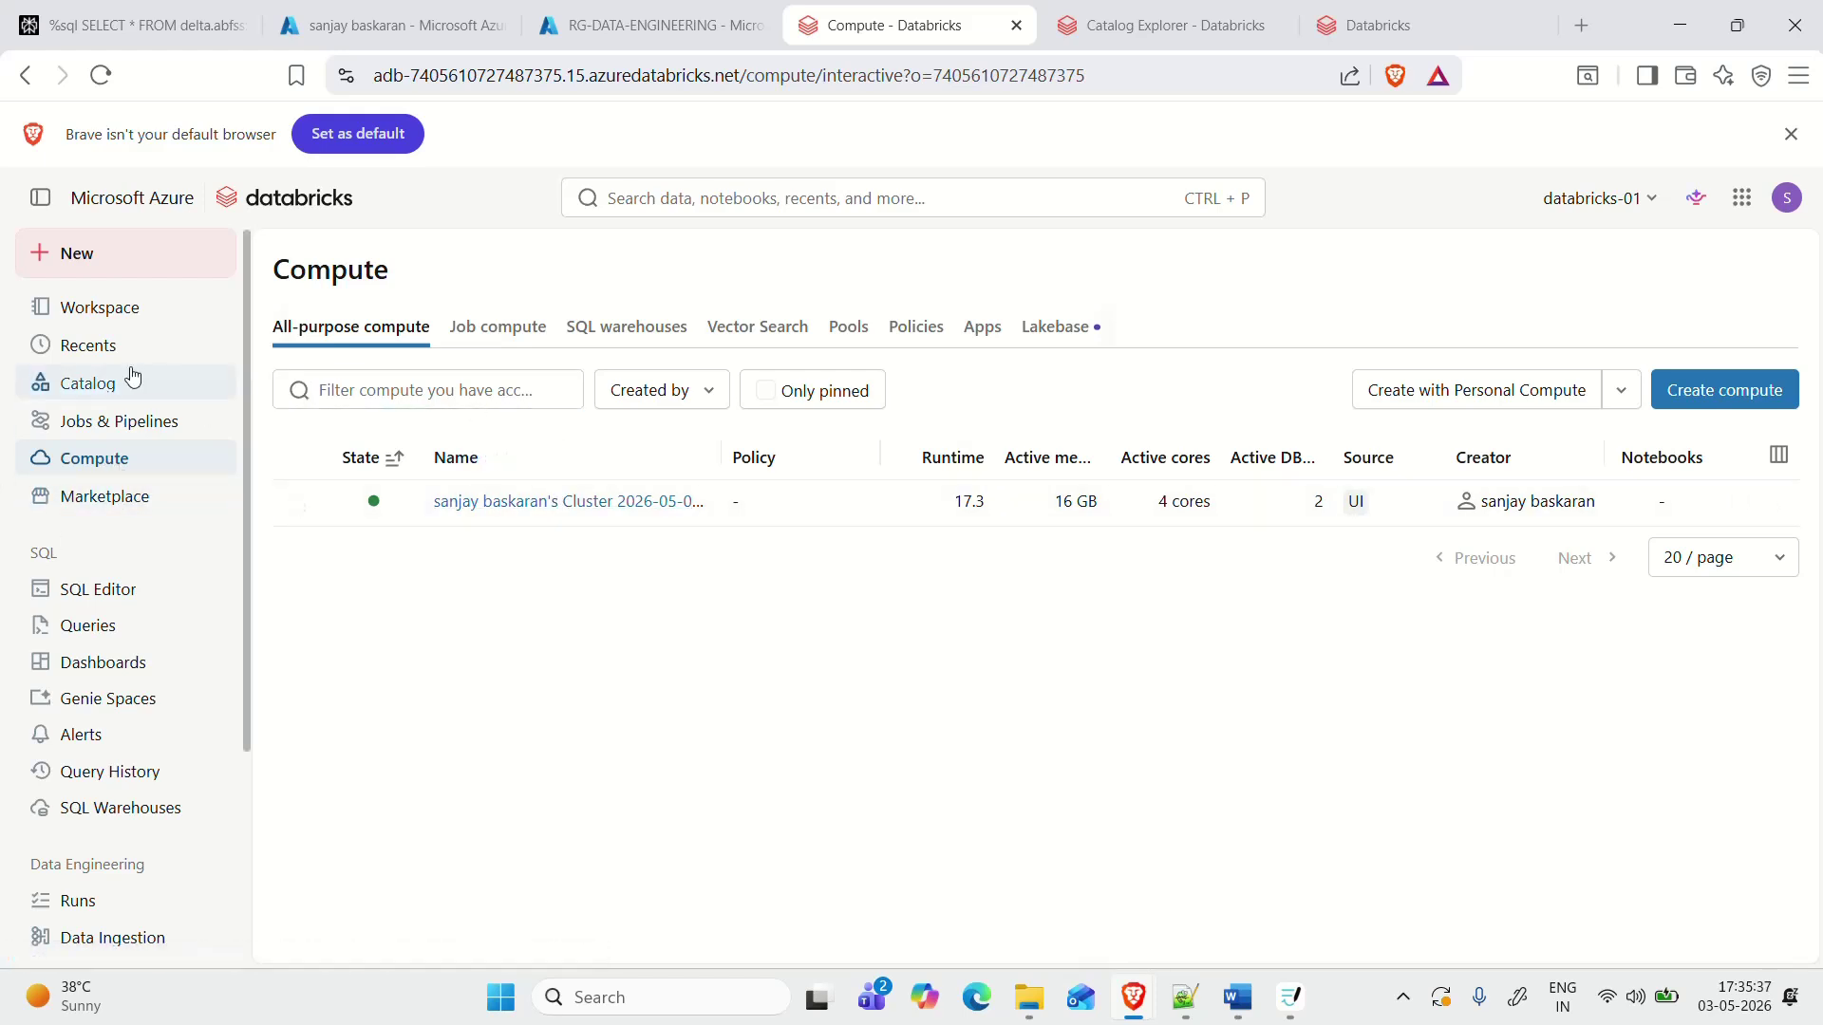
# Step: Browse the databricks-01 workspace's catalogs, expanding and collapsing the system and main catalogs
pyautogui.click(90, 385)
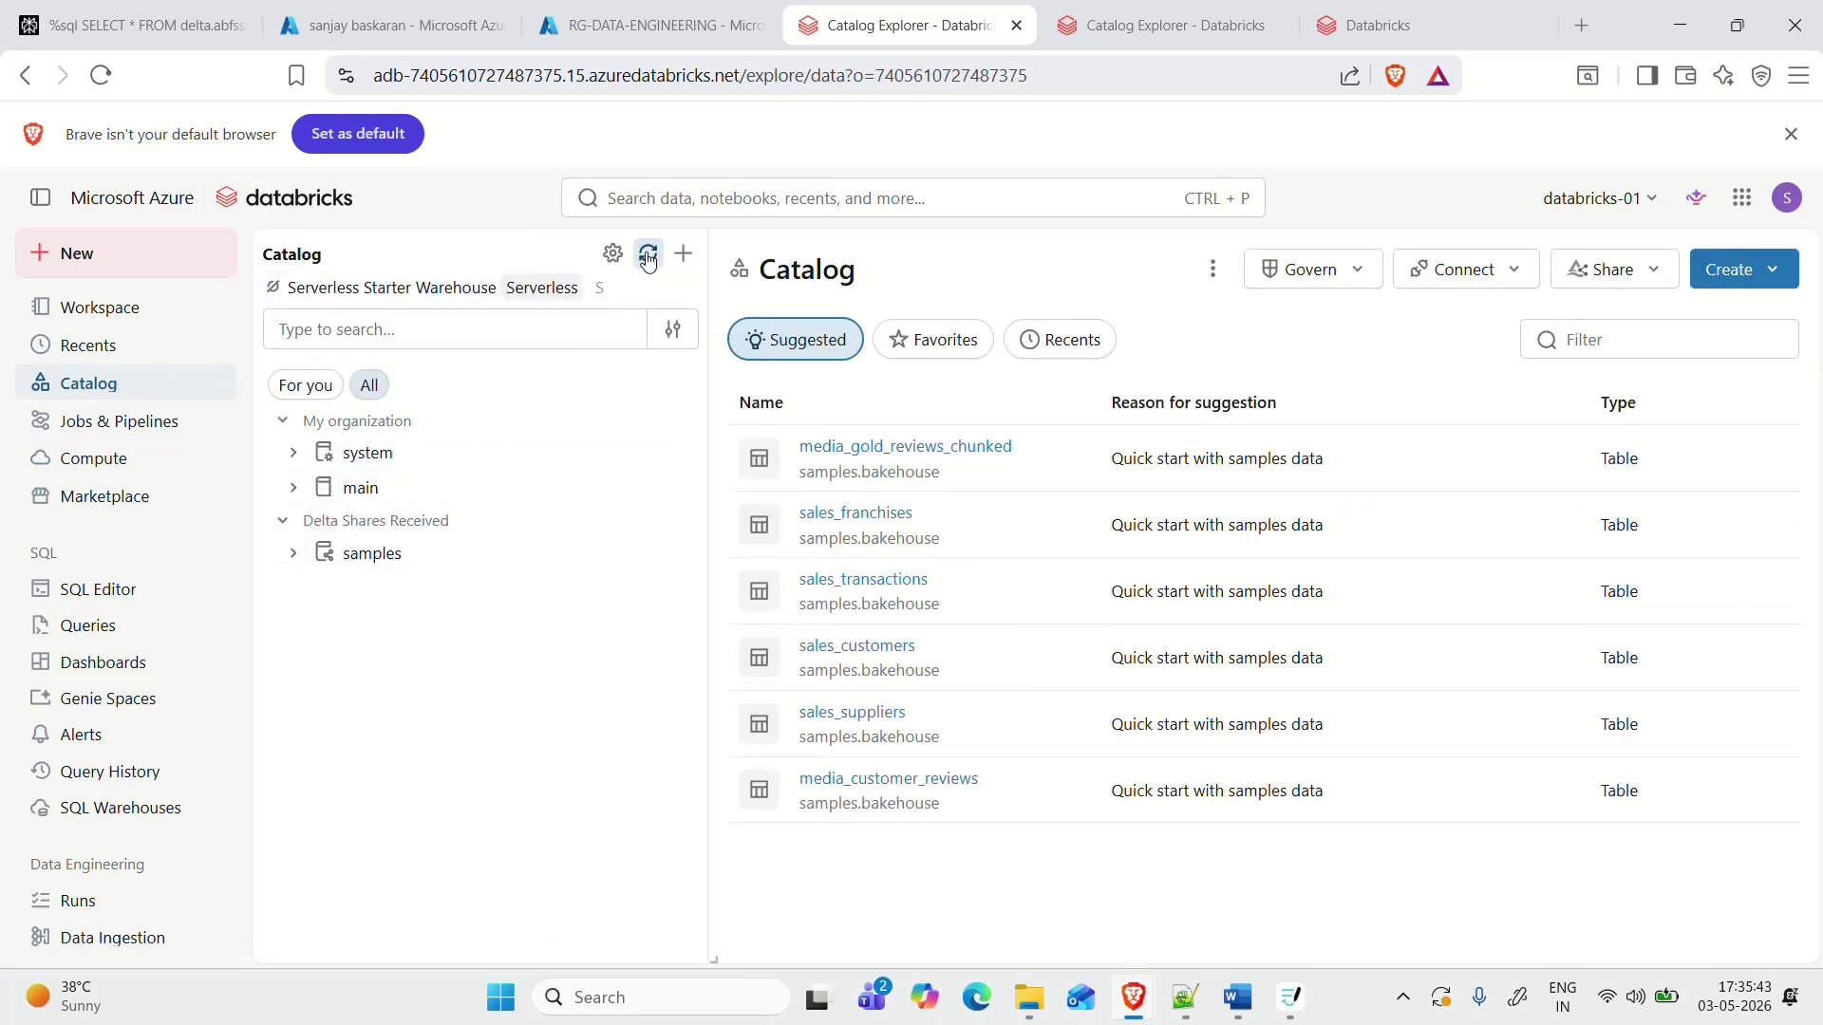
pyautogui.click(295, 454)
pyautogui.click(295, 454)
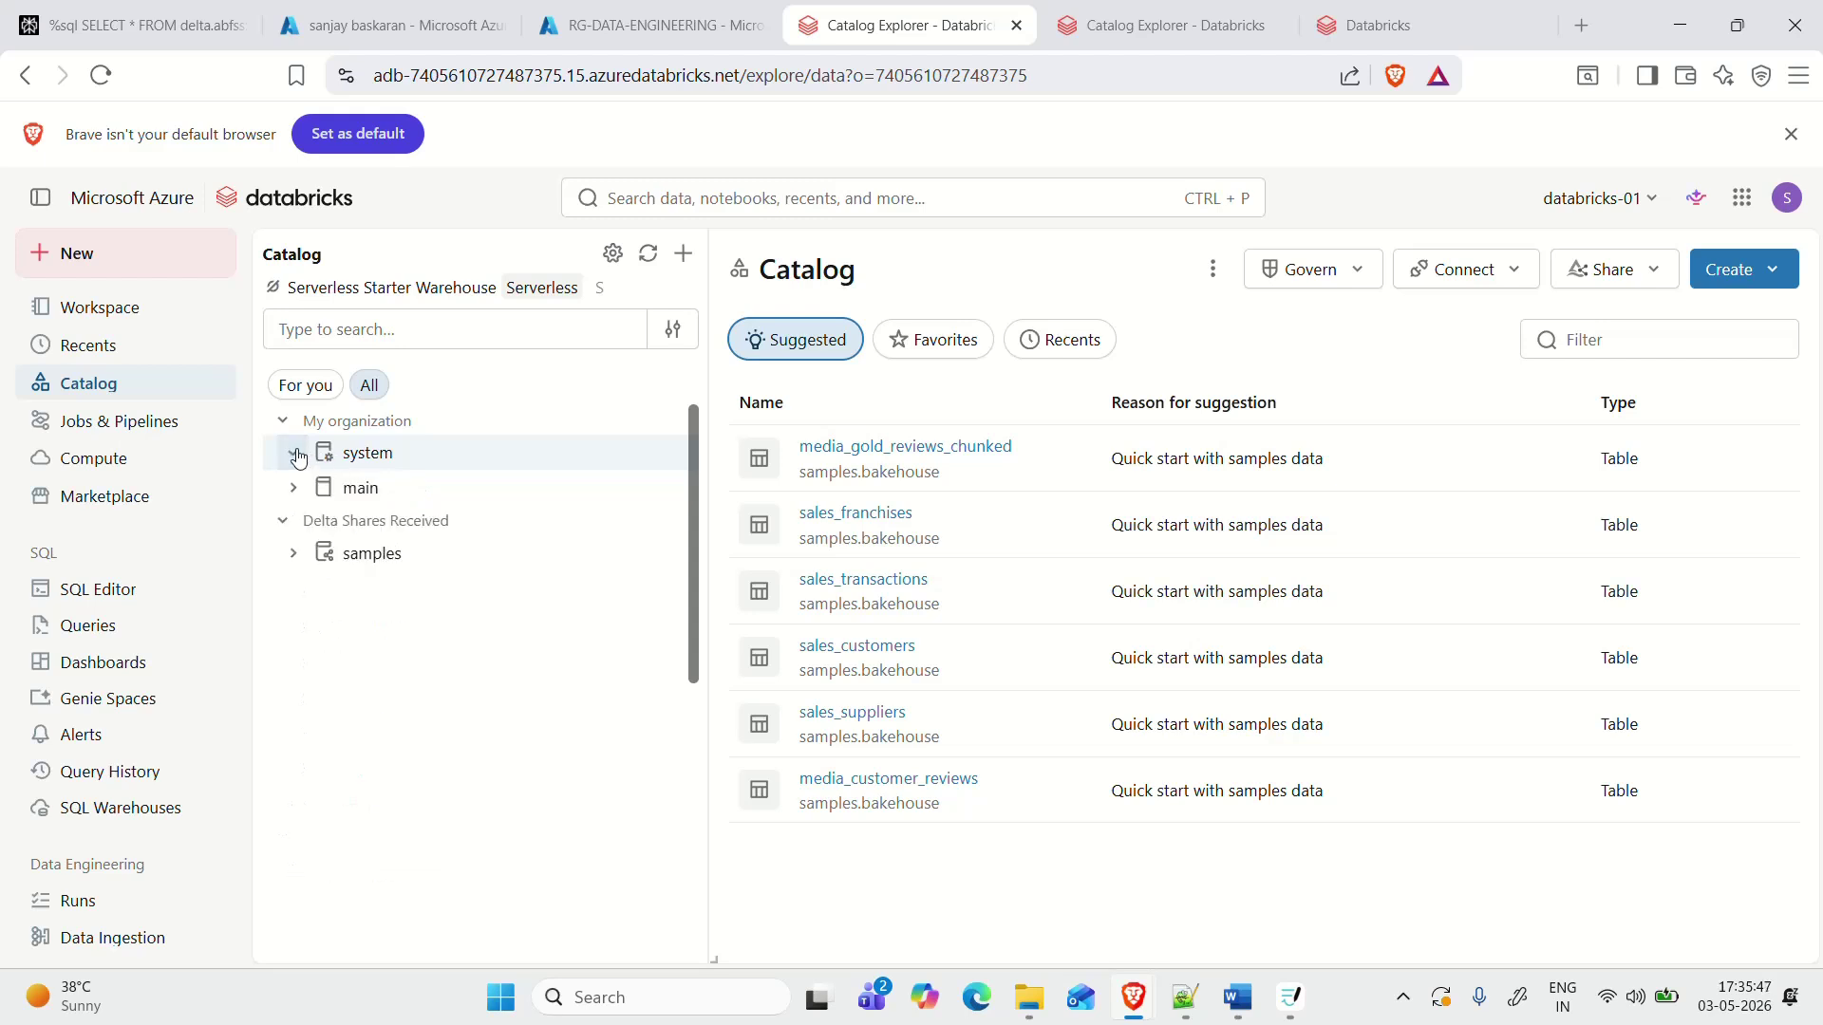
pyautogui.click(296, 490)
pyautogui.click(295, 490)
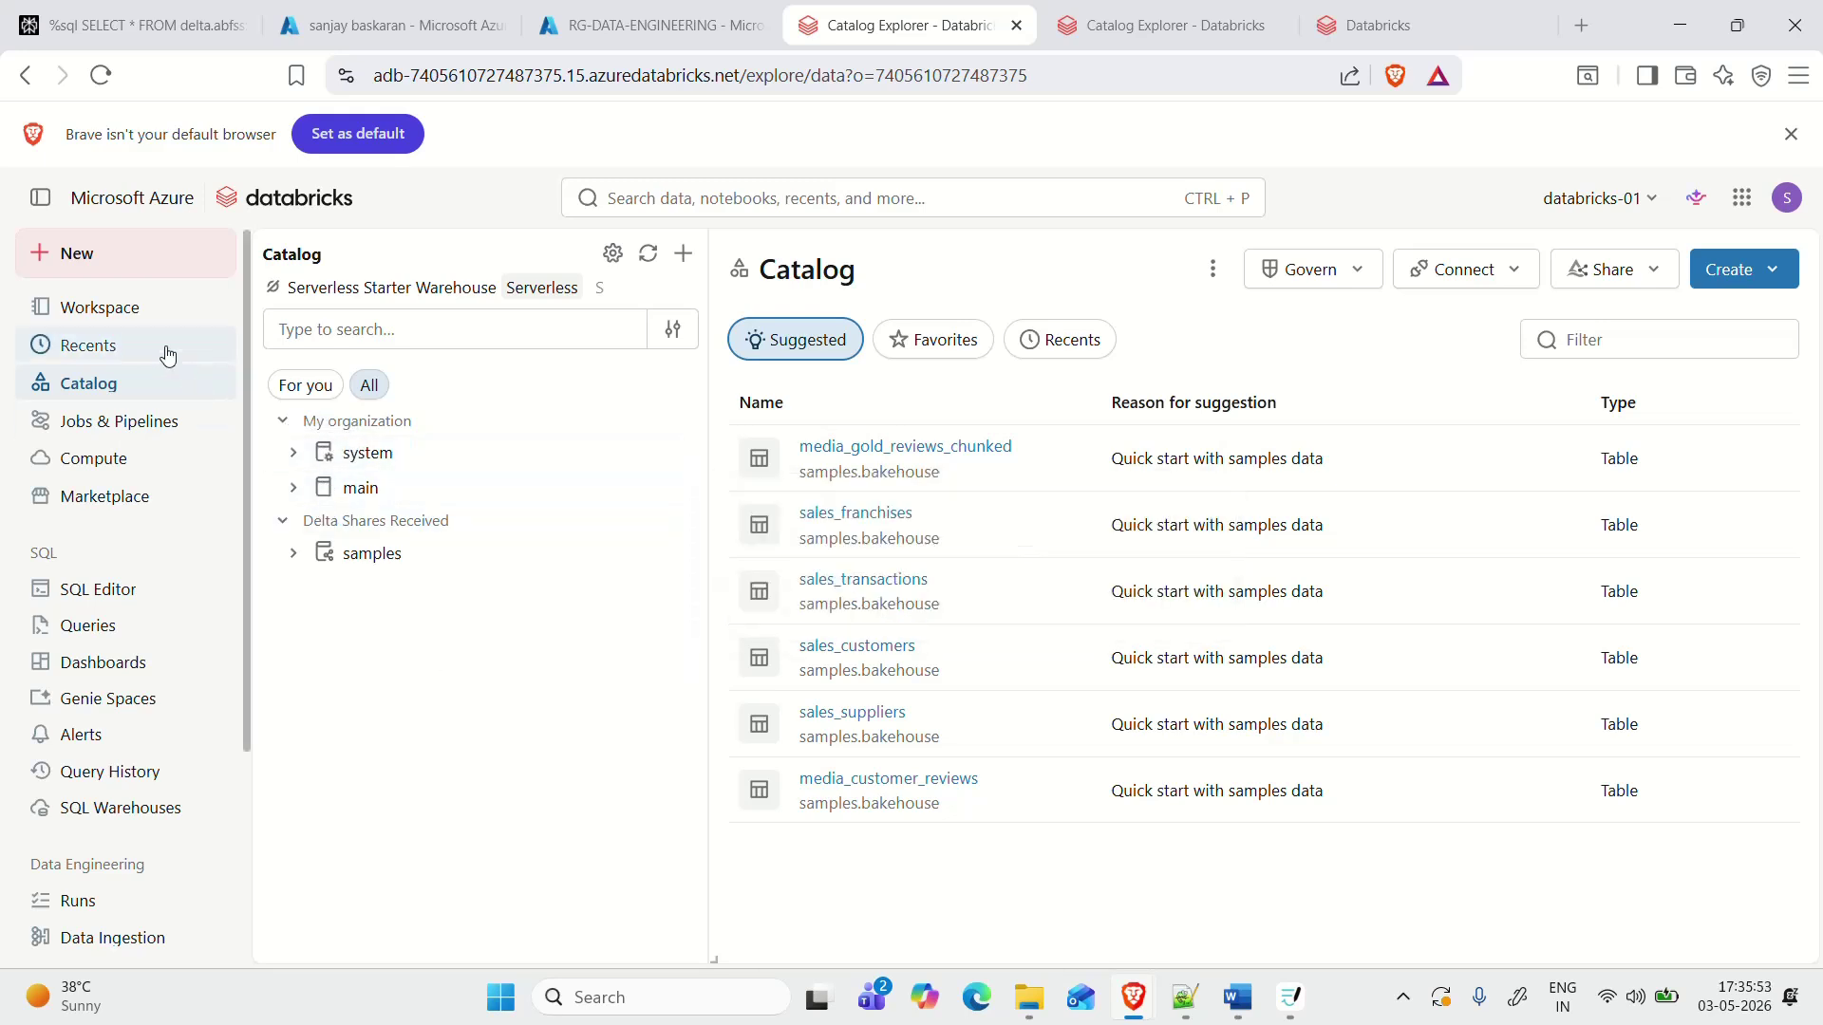
# Step: Create a folder named data-engineering-tutorial in the root Workspace folder
pyautogui.click(84, 318)
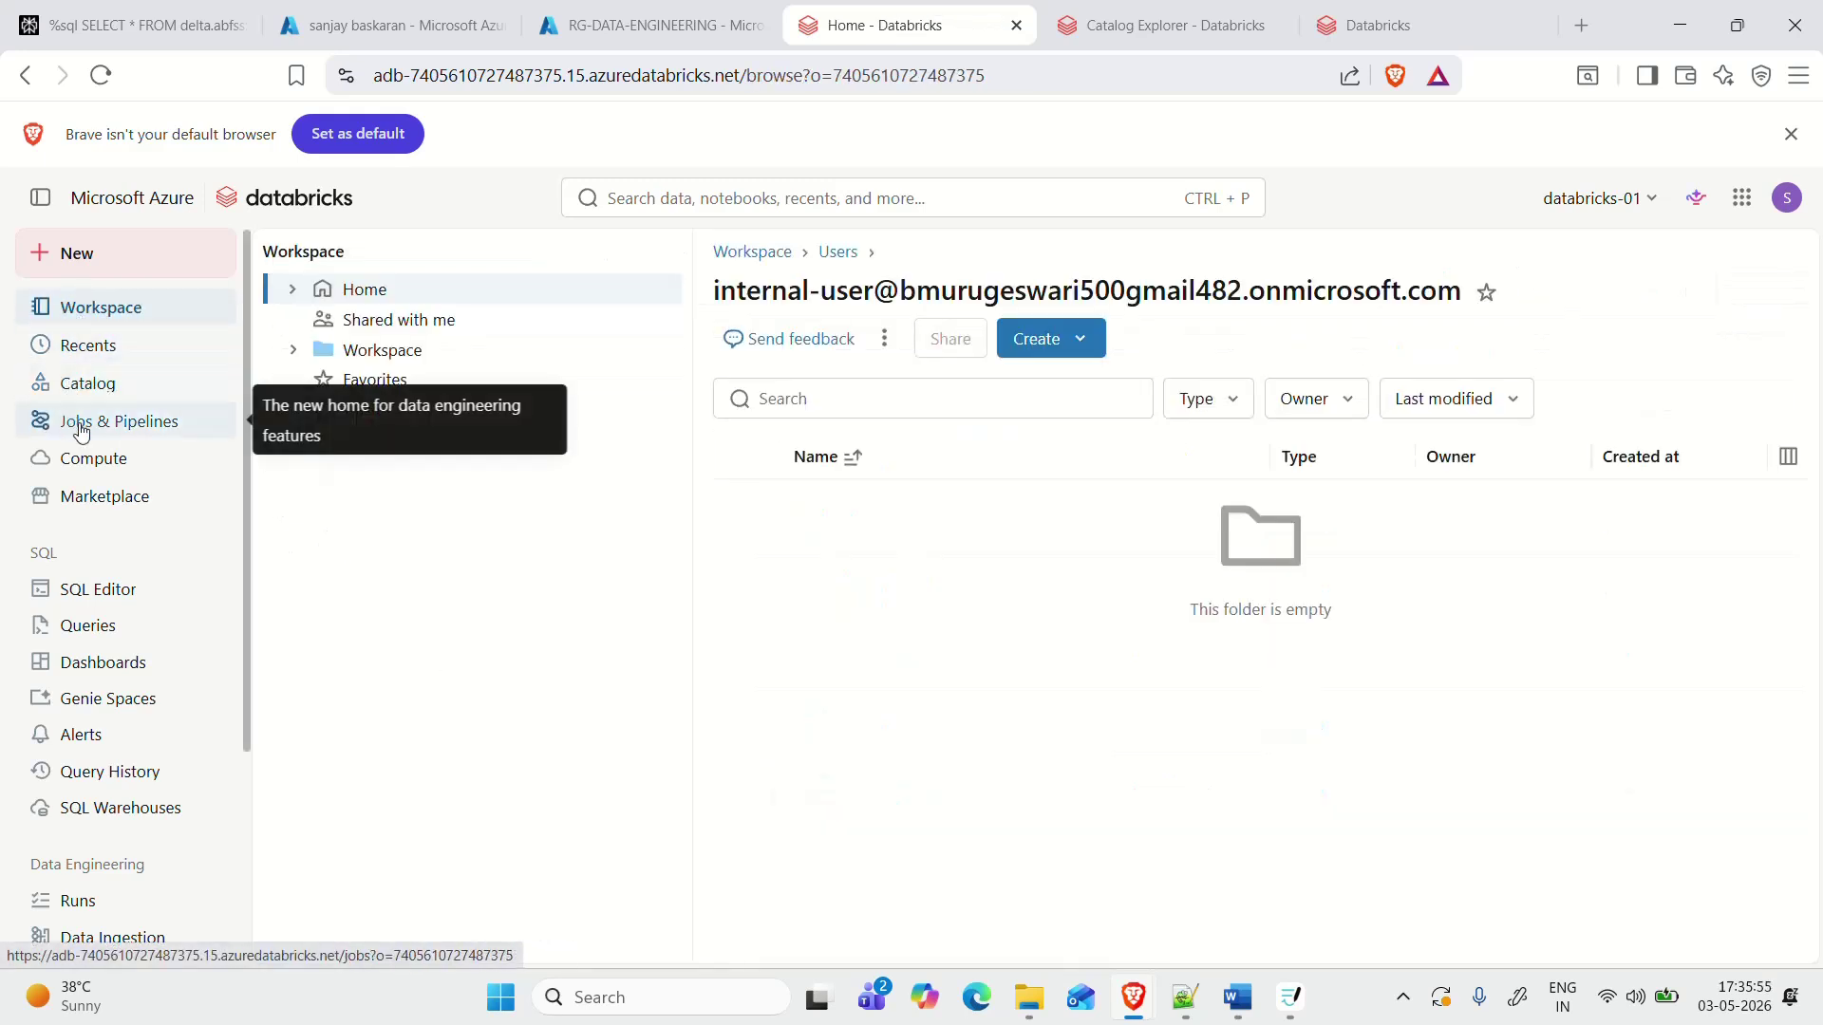
pyautogui.click(303, 357)
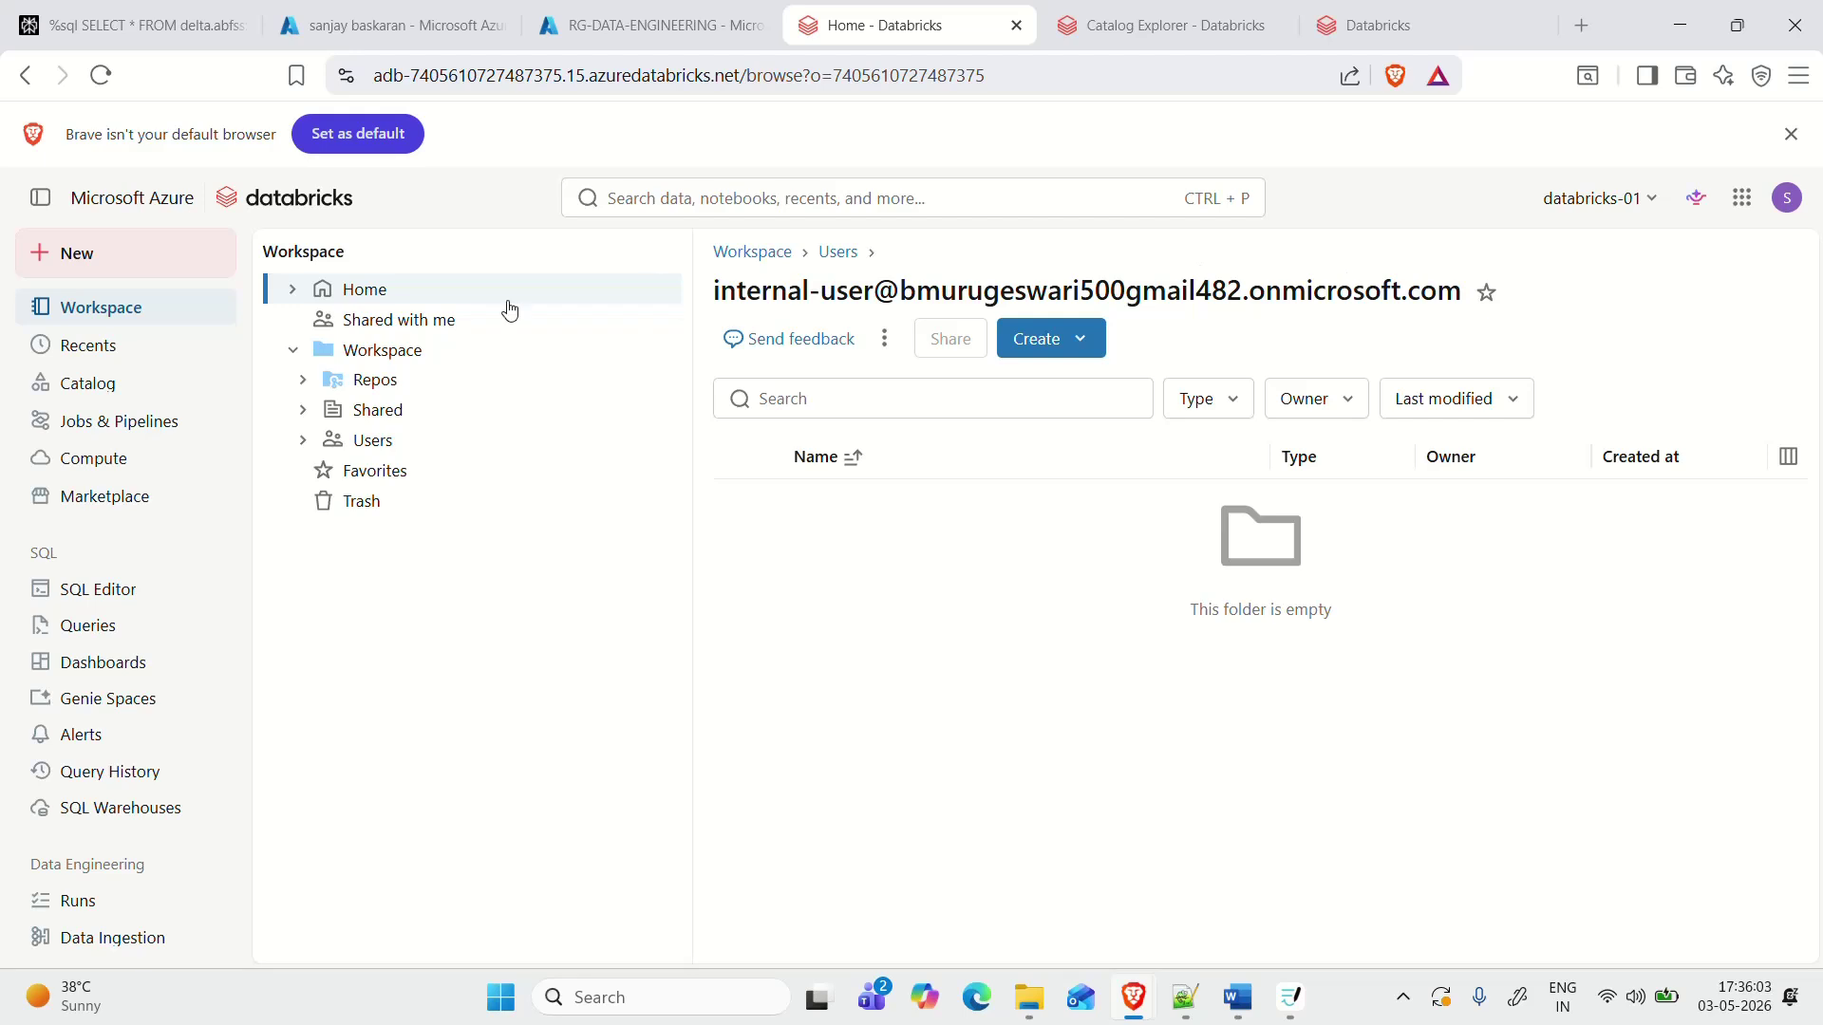
pyautogui.click(380, 360)
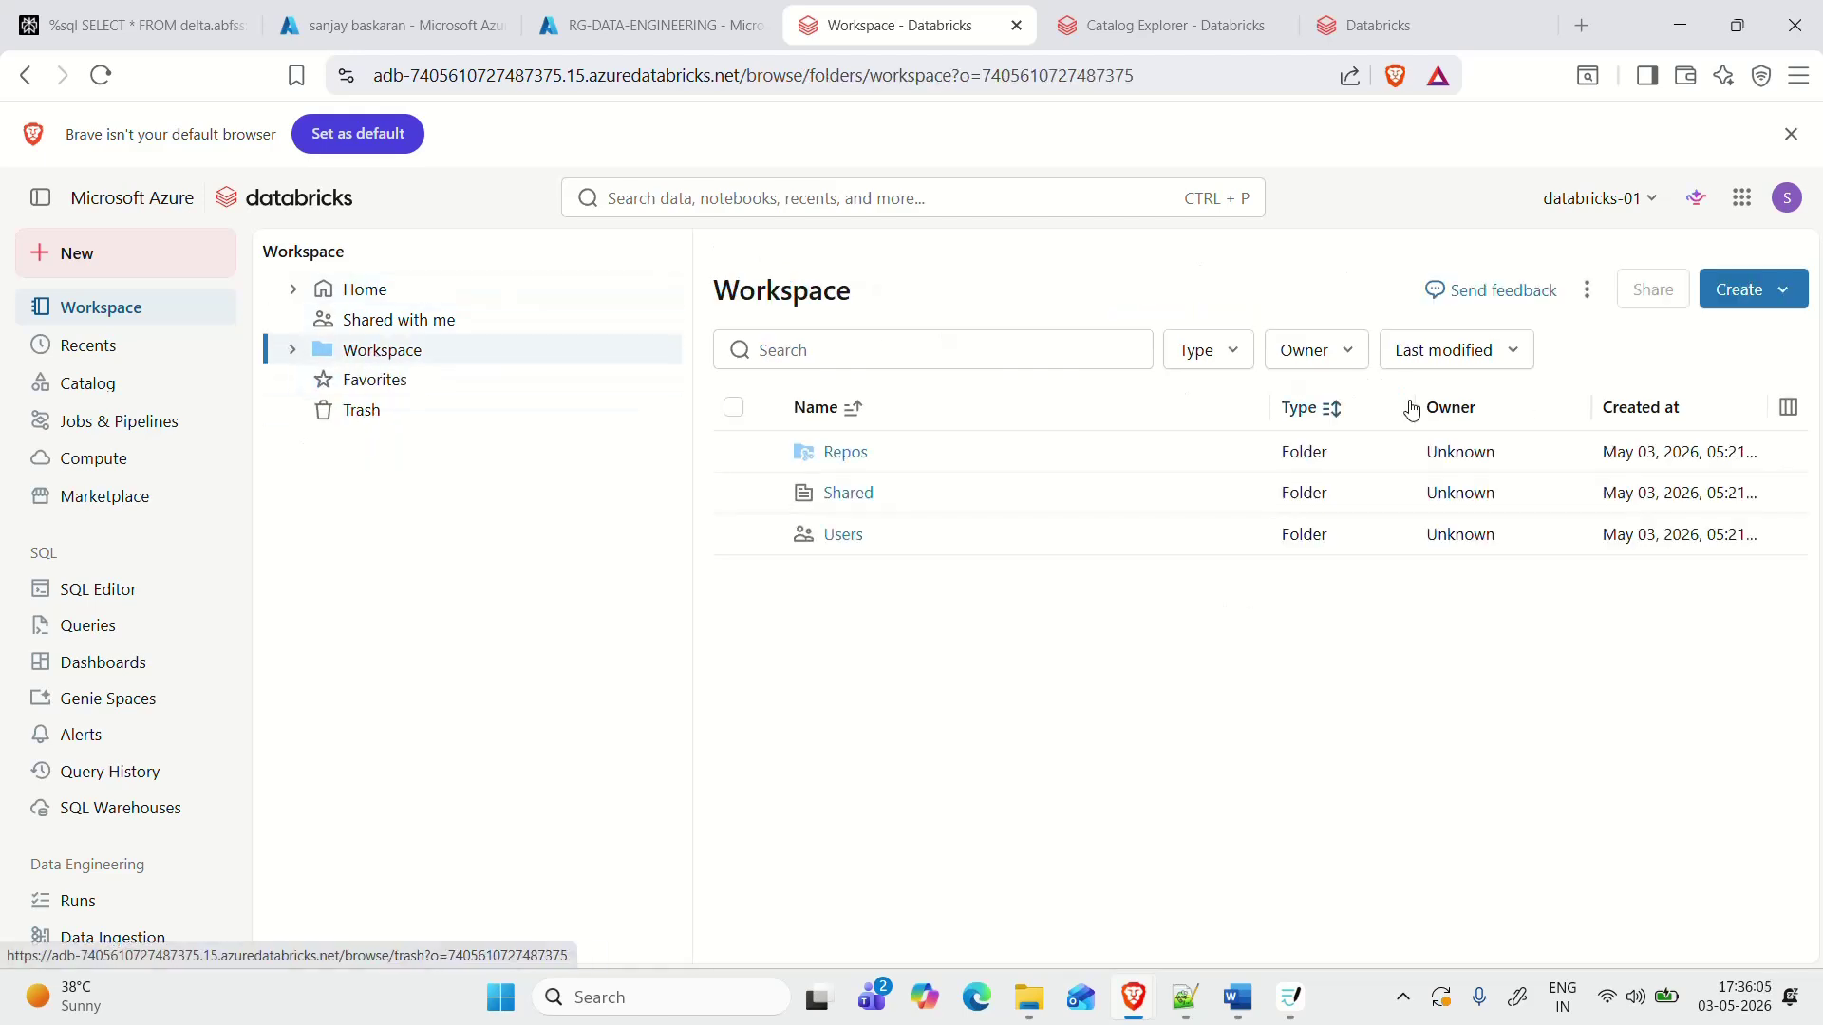
pyautogui.click(1800, 296)
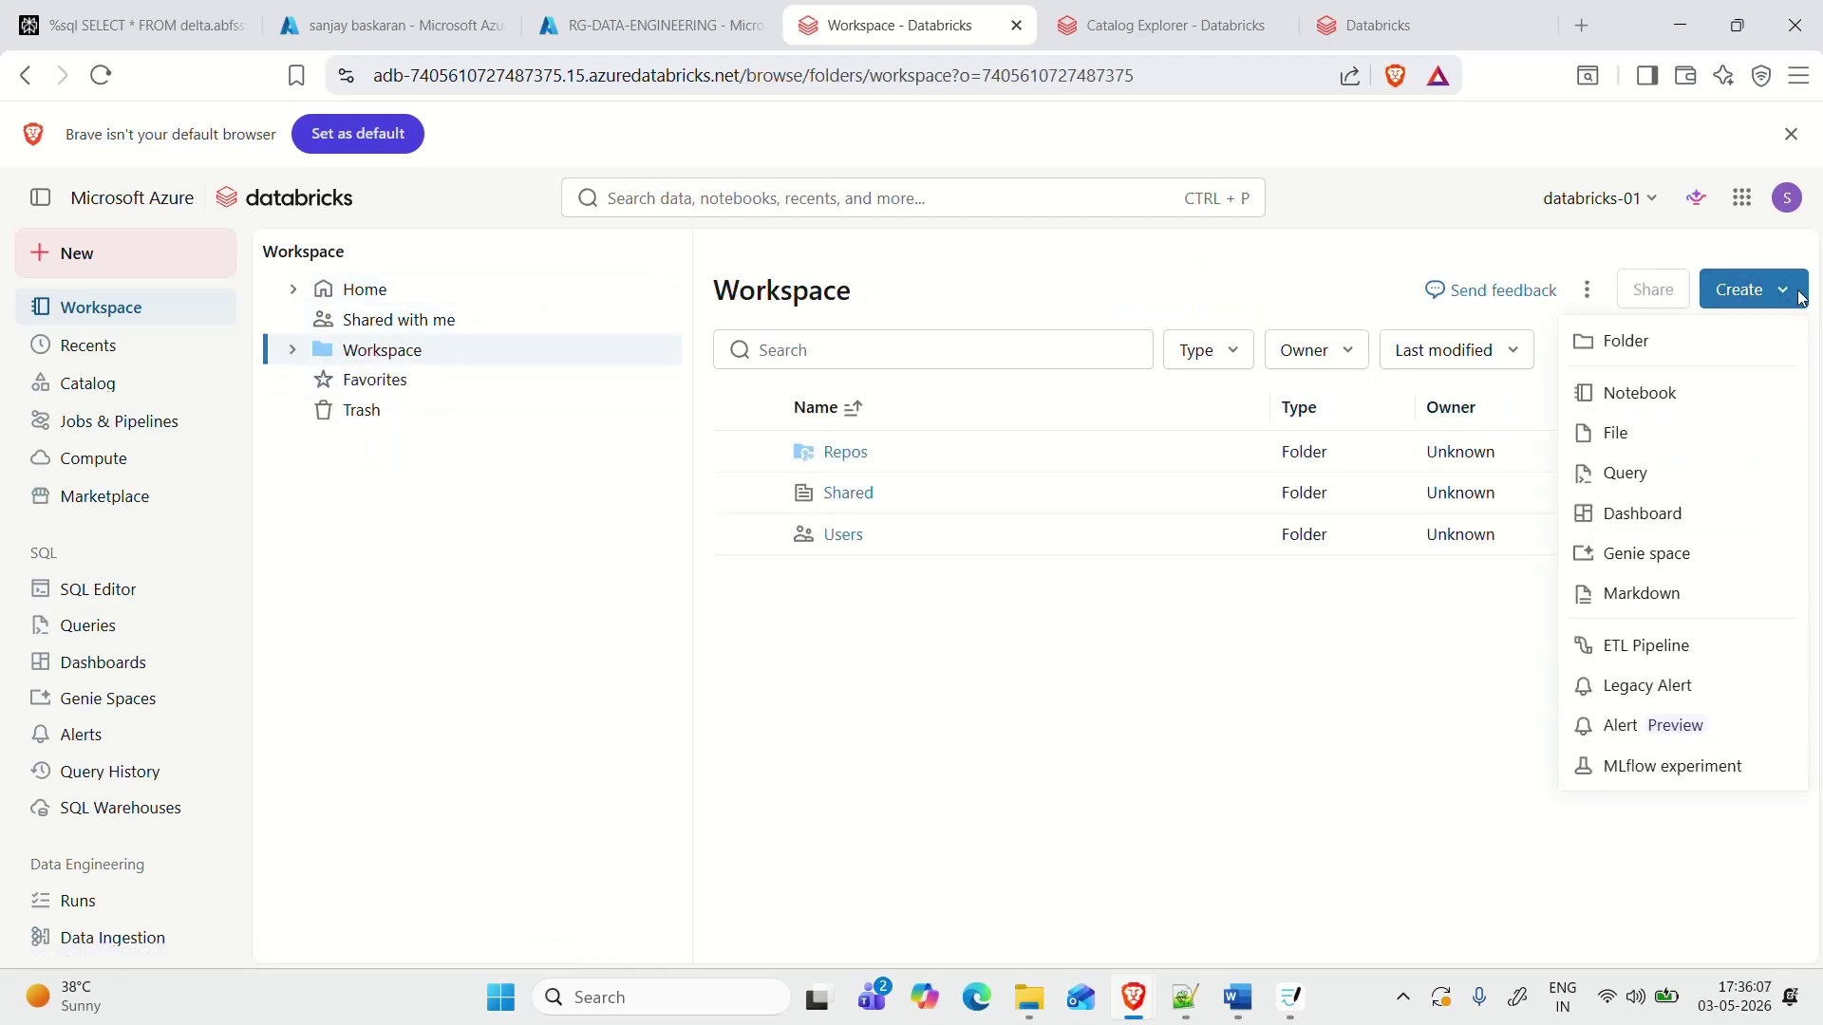
pyautogui.click(1625, 342)
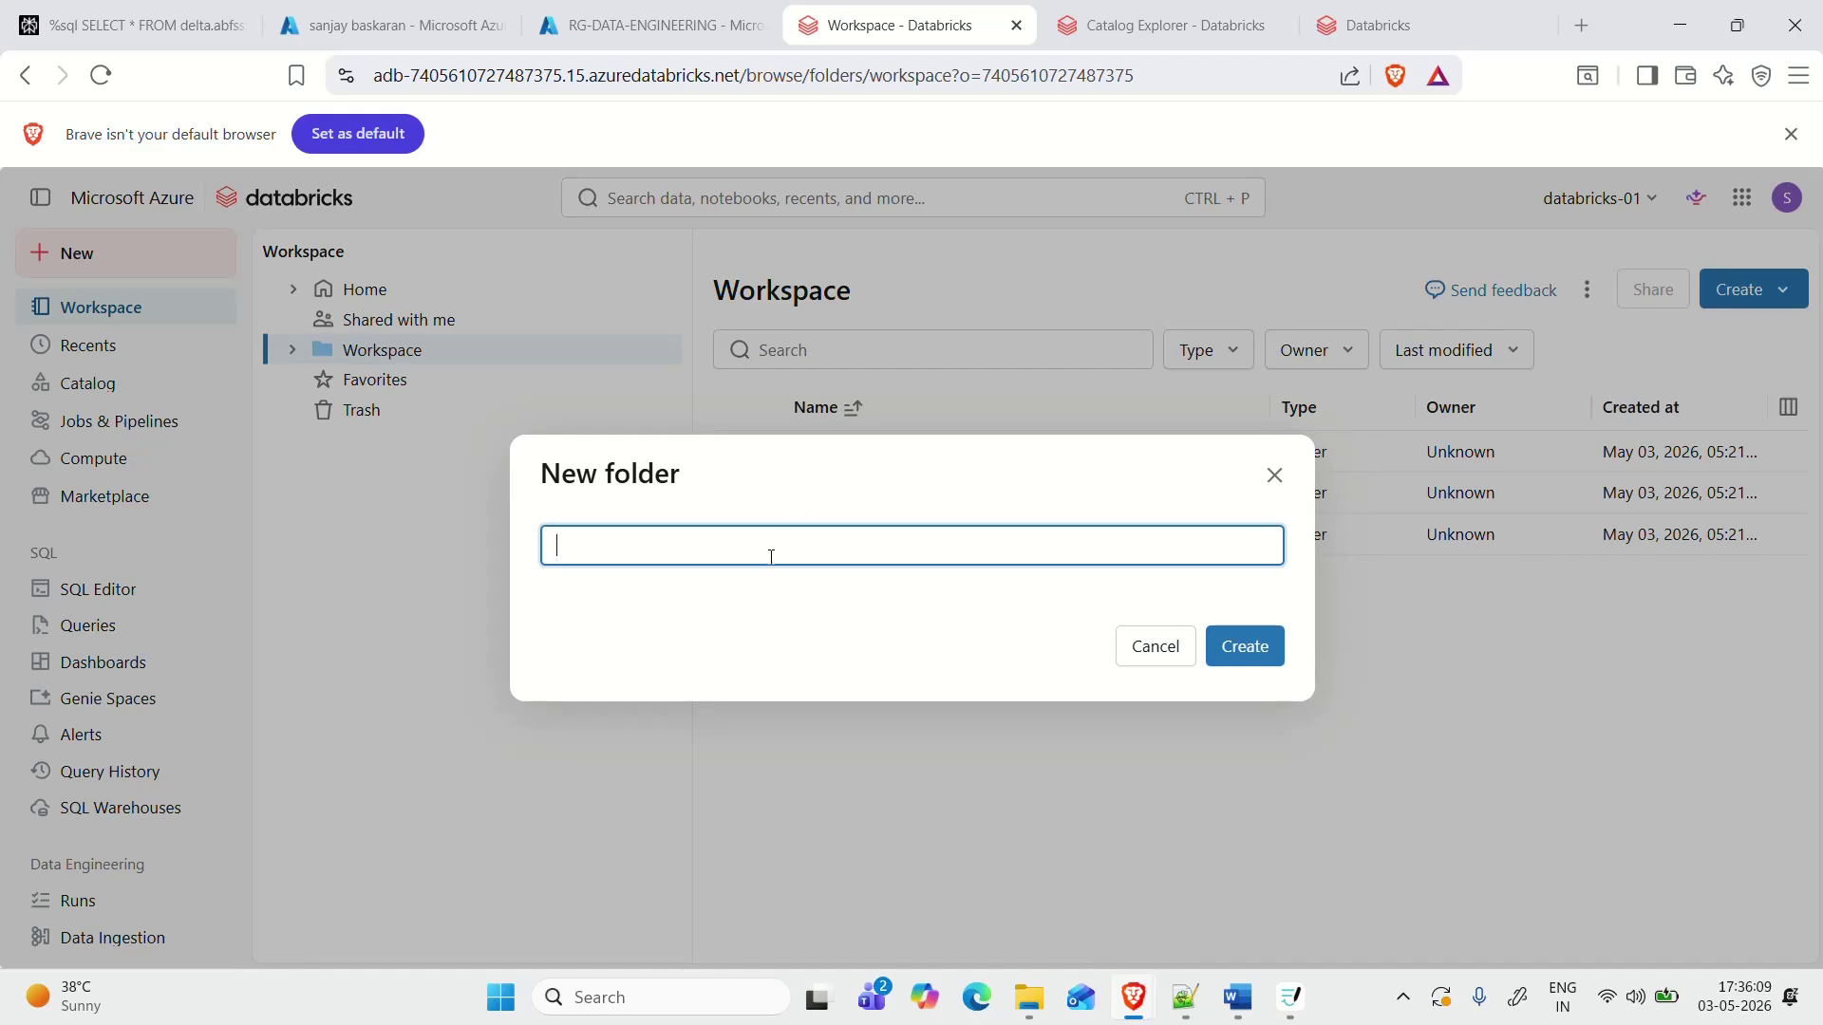
pyautogui.write('data-engineering-tutorial')
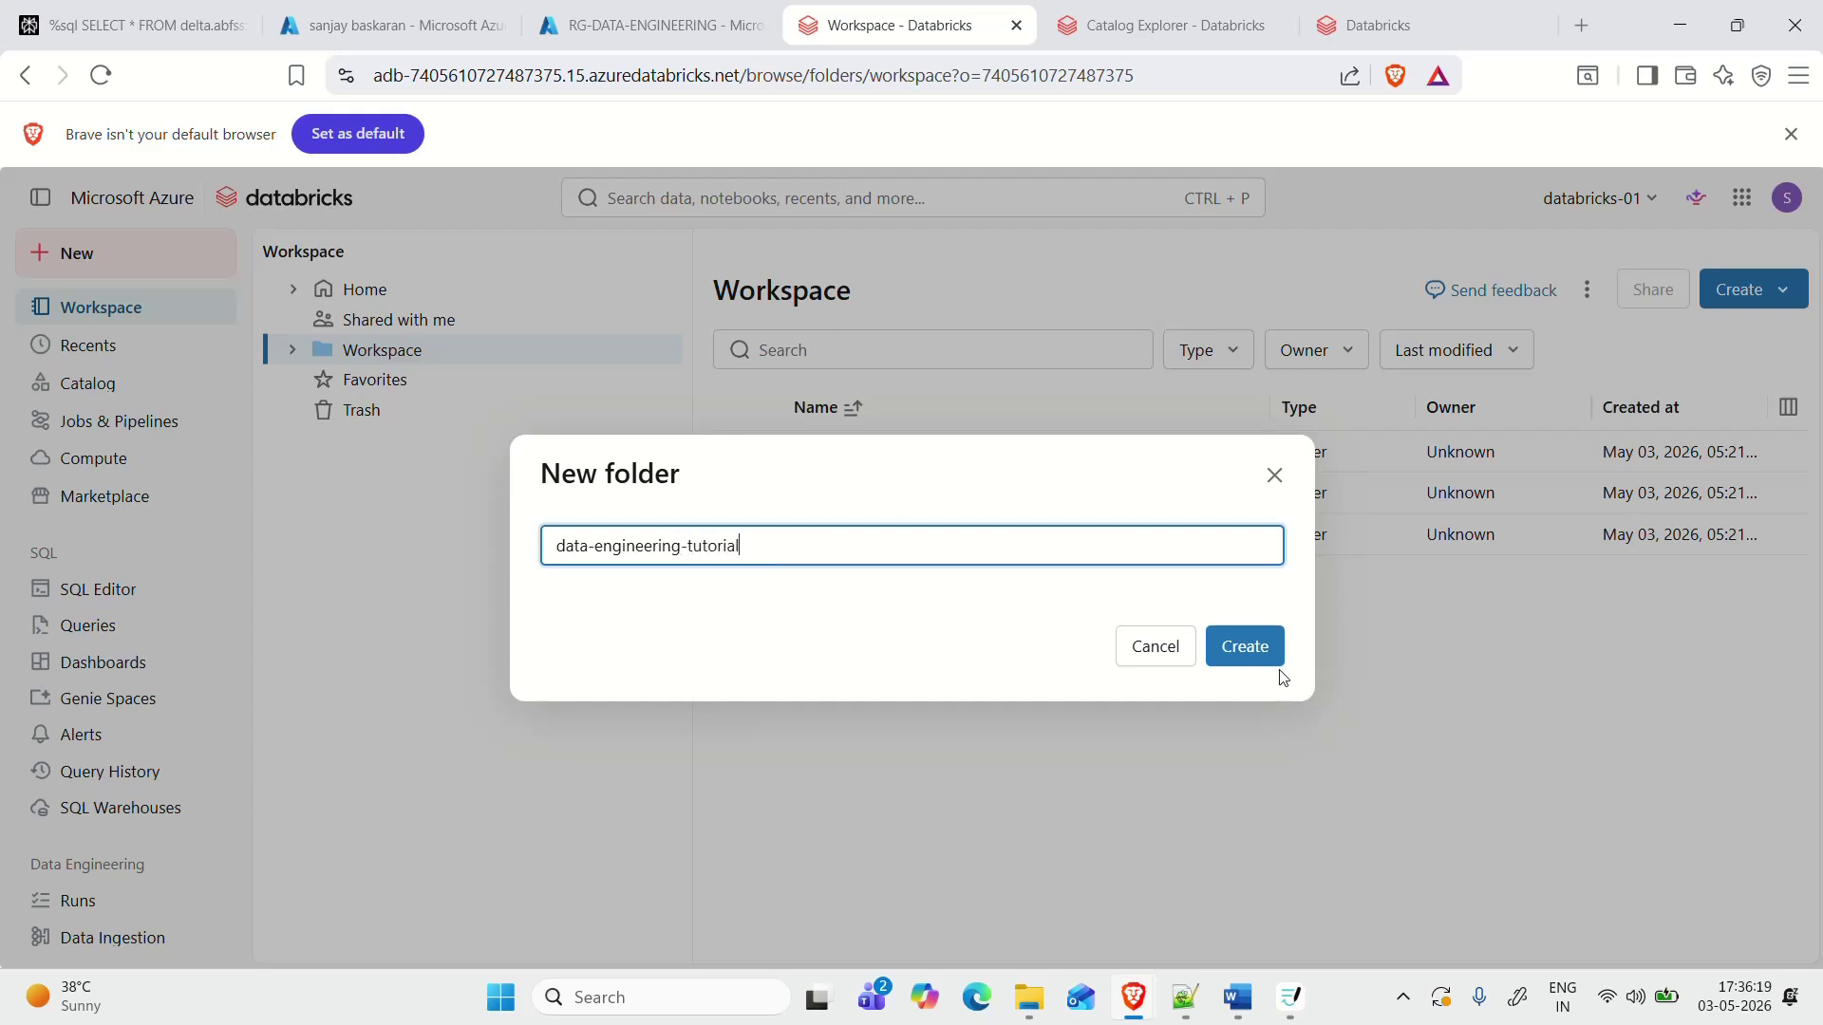
pyautogui.click(1270, 662)
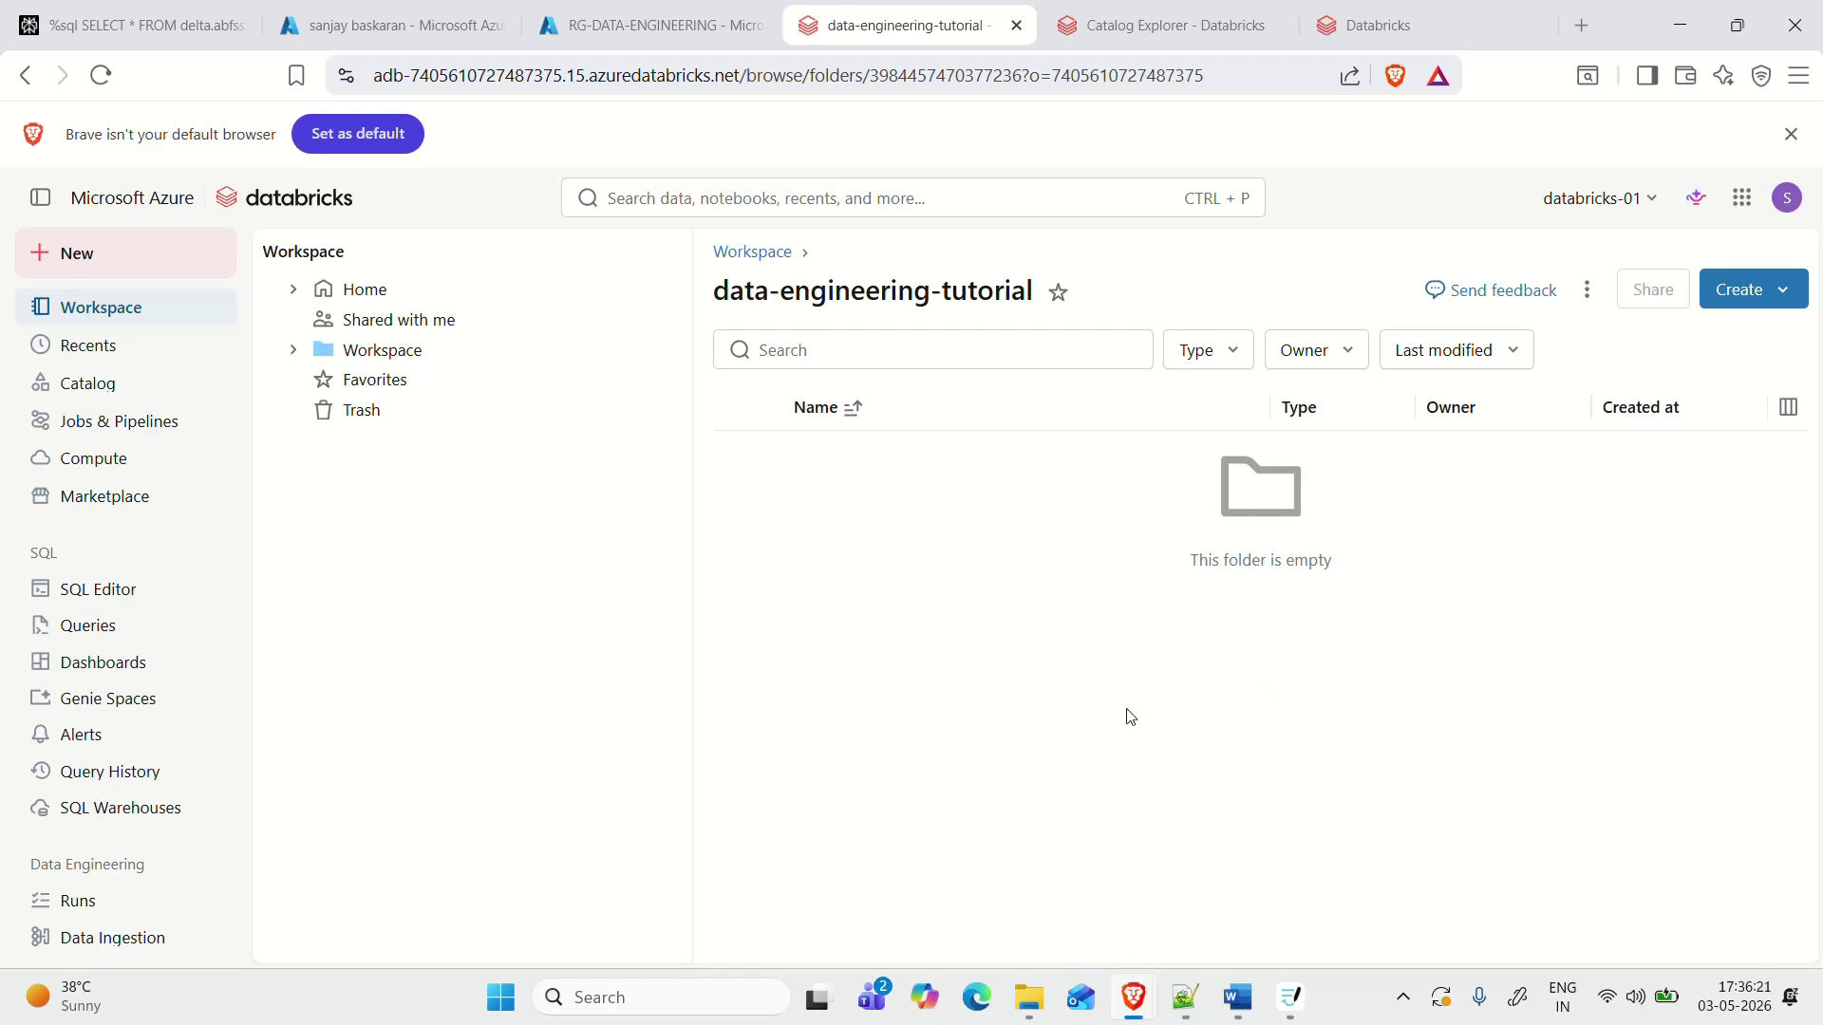
# Step: Create a notebook in the data-engineering-tutorial folder and rename it my-first-notebook
pyautogui.click(1784, 292)
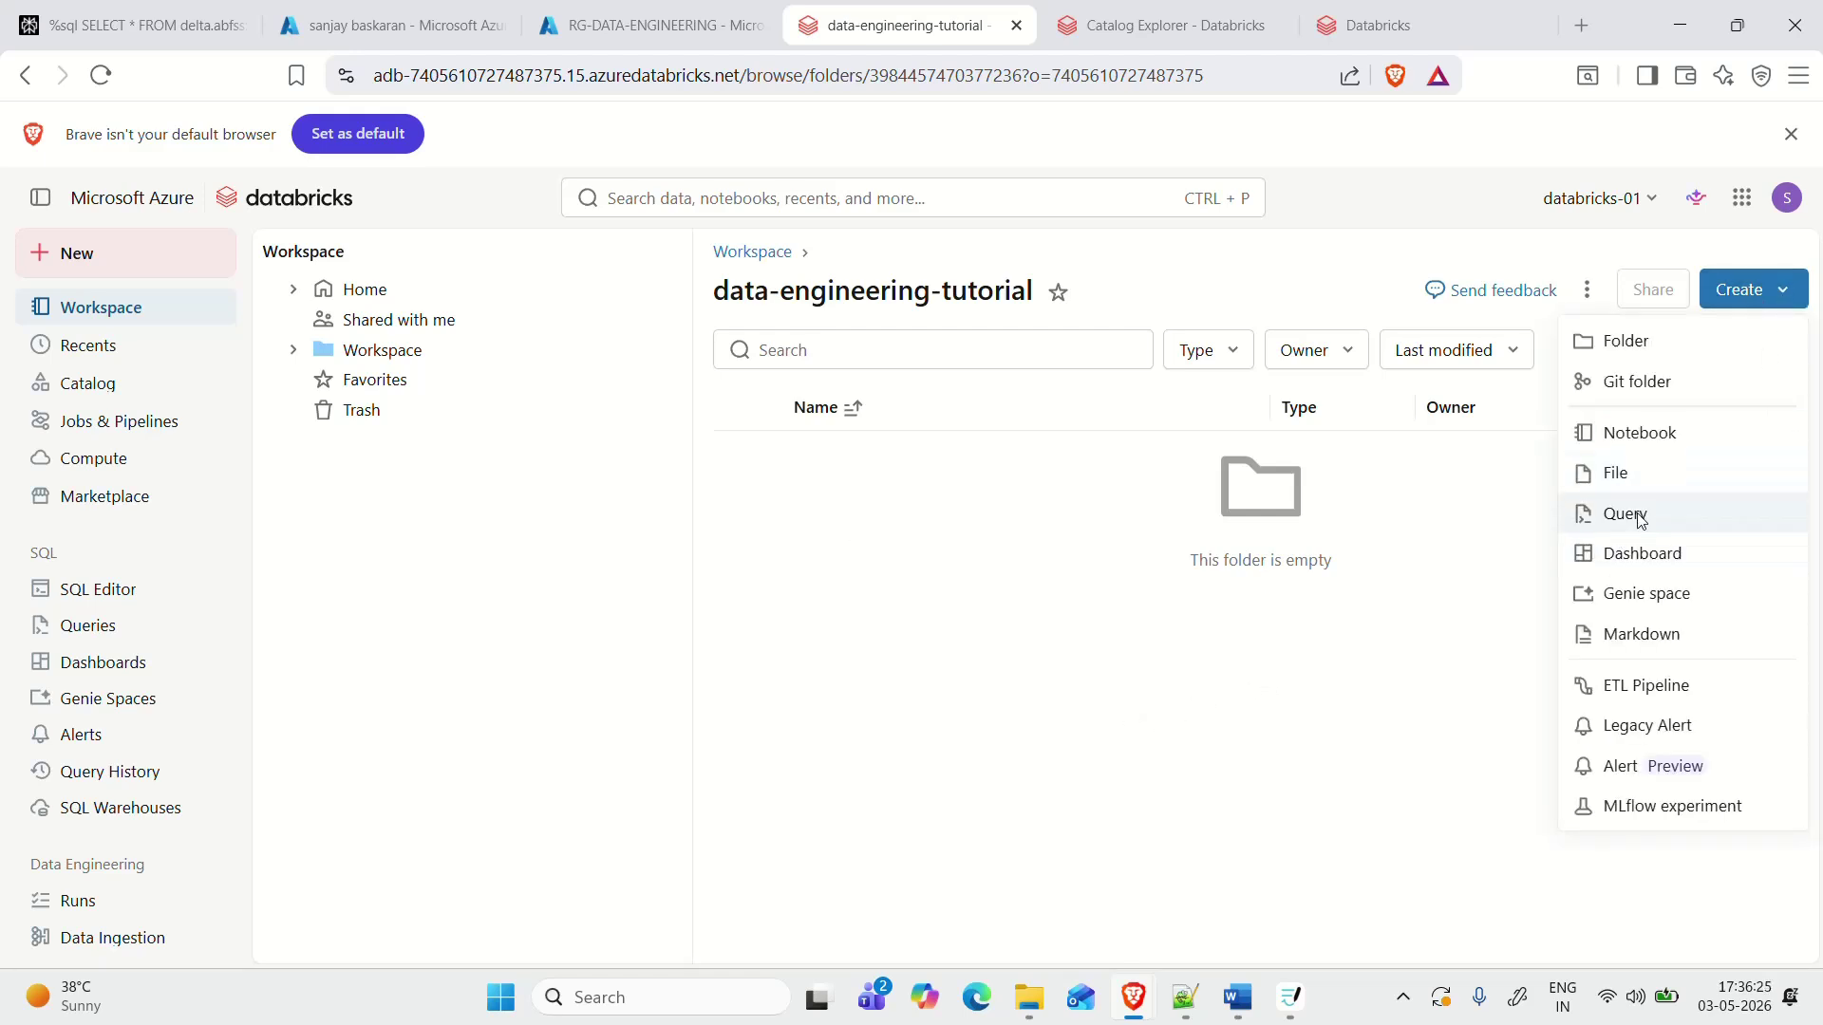
pyautogui.click(1639, 446)
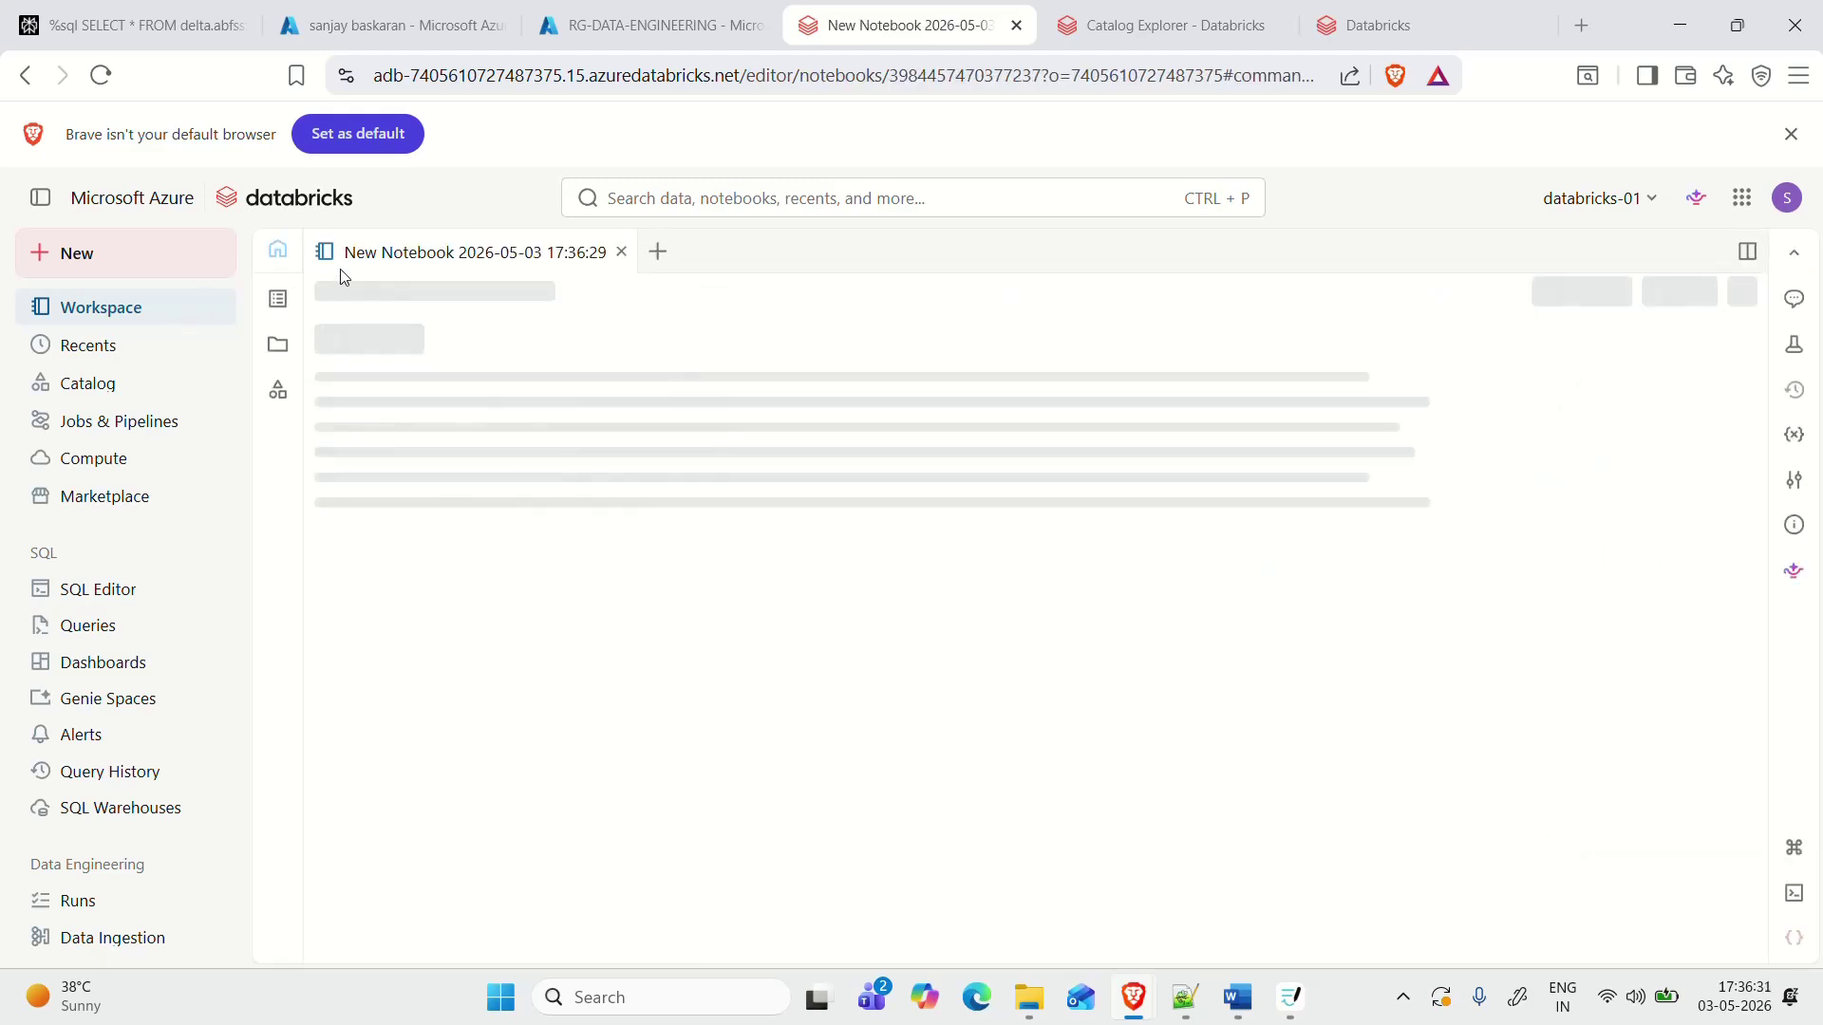
pyautogui.click(450, 255)
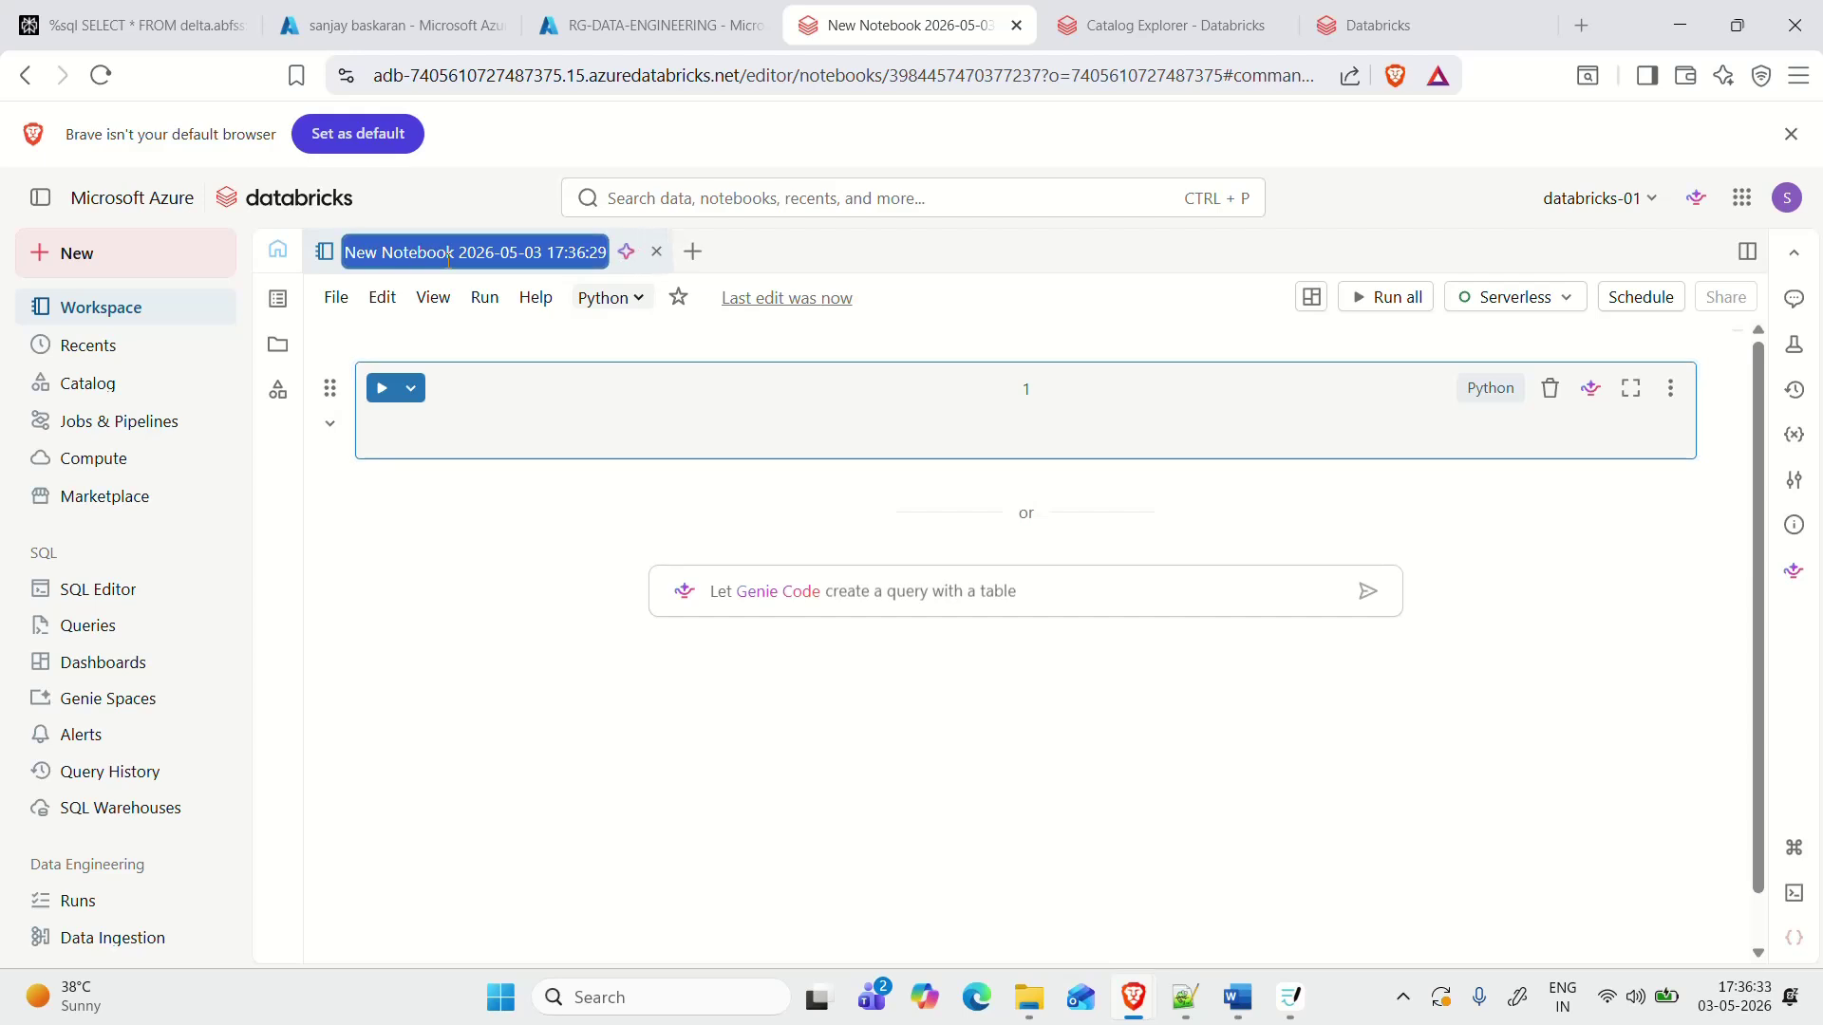
pyautogui.write('my-f')
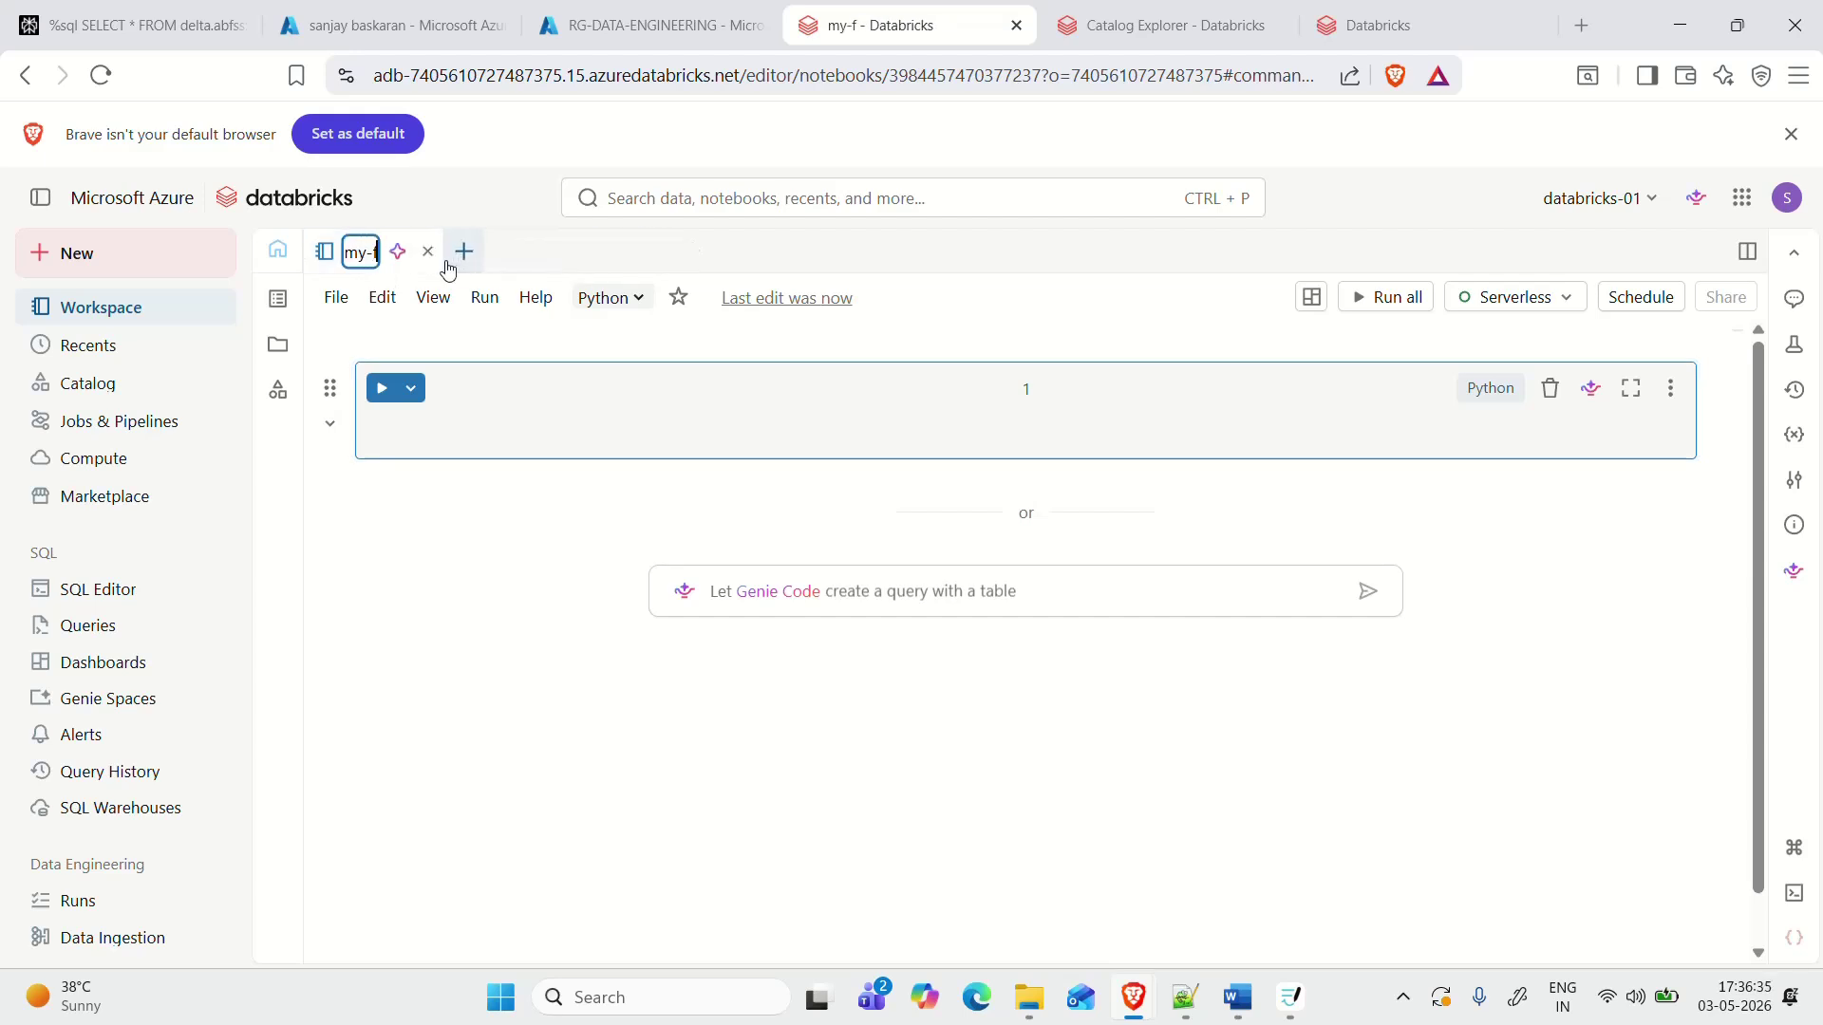
pyautogui.write('irst-')
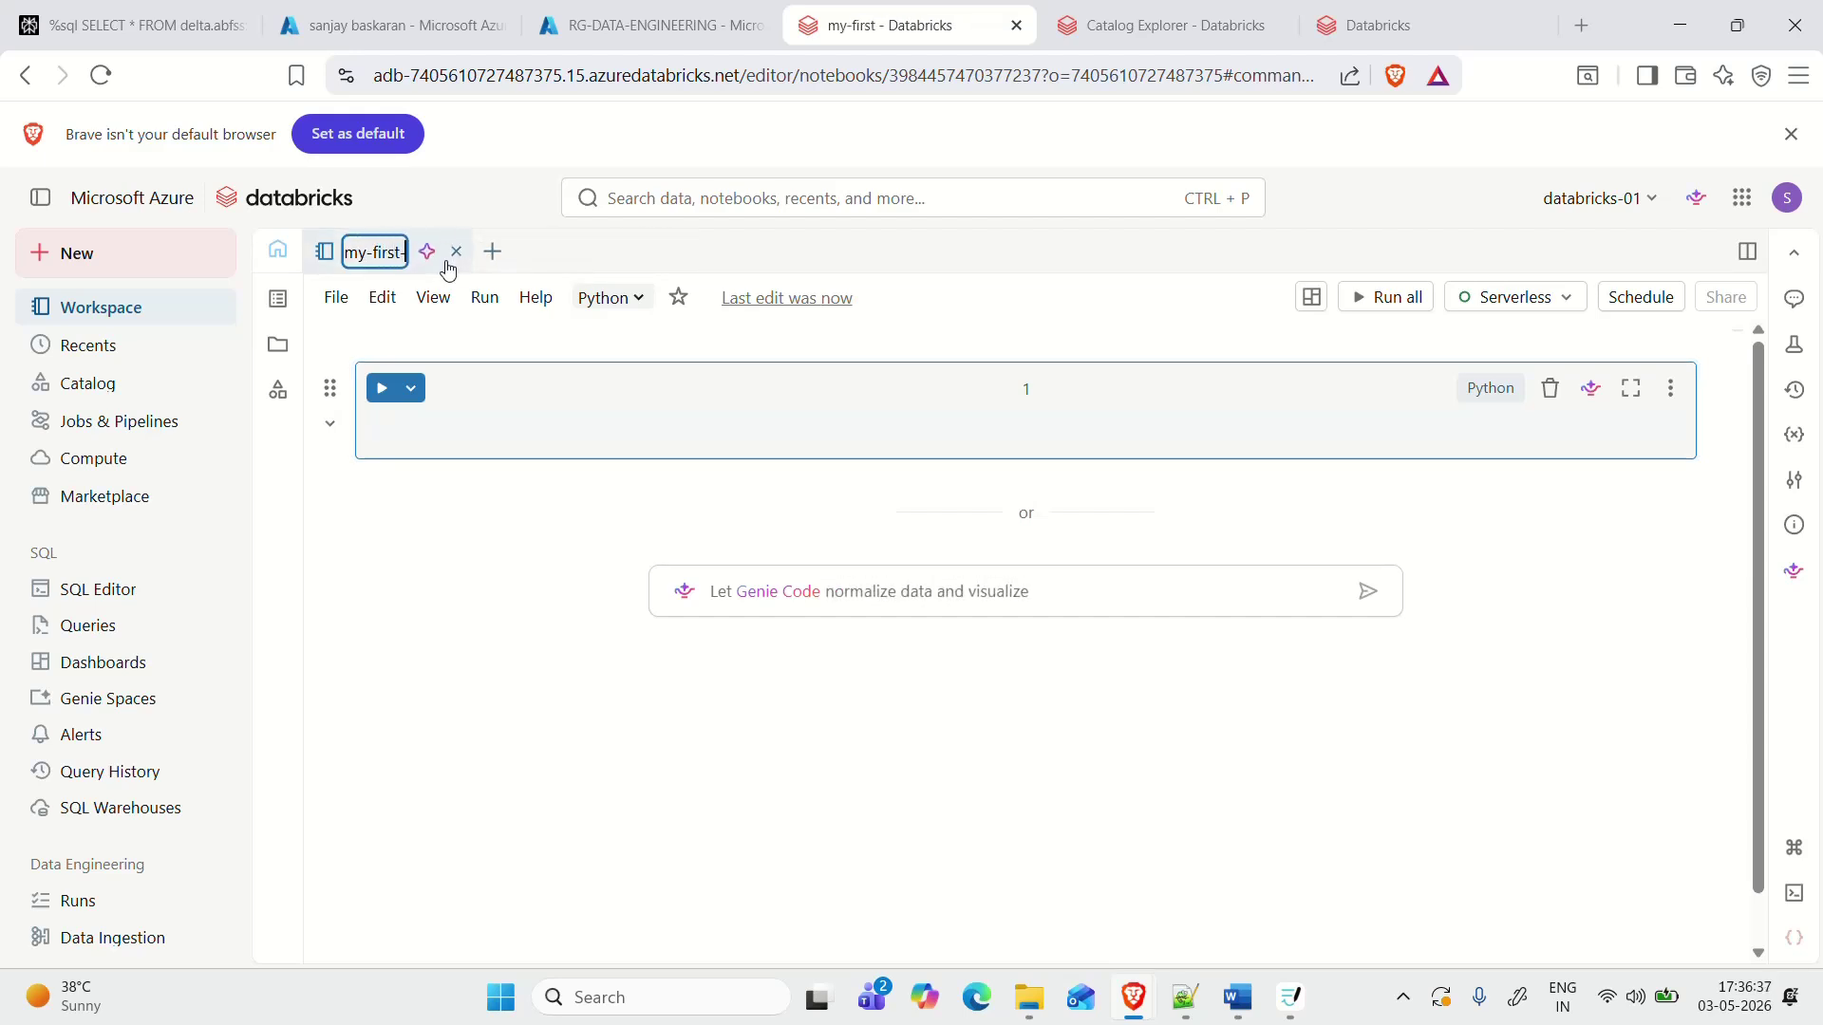
pyautogui.write('notebook')
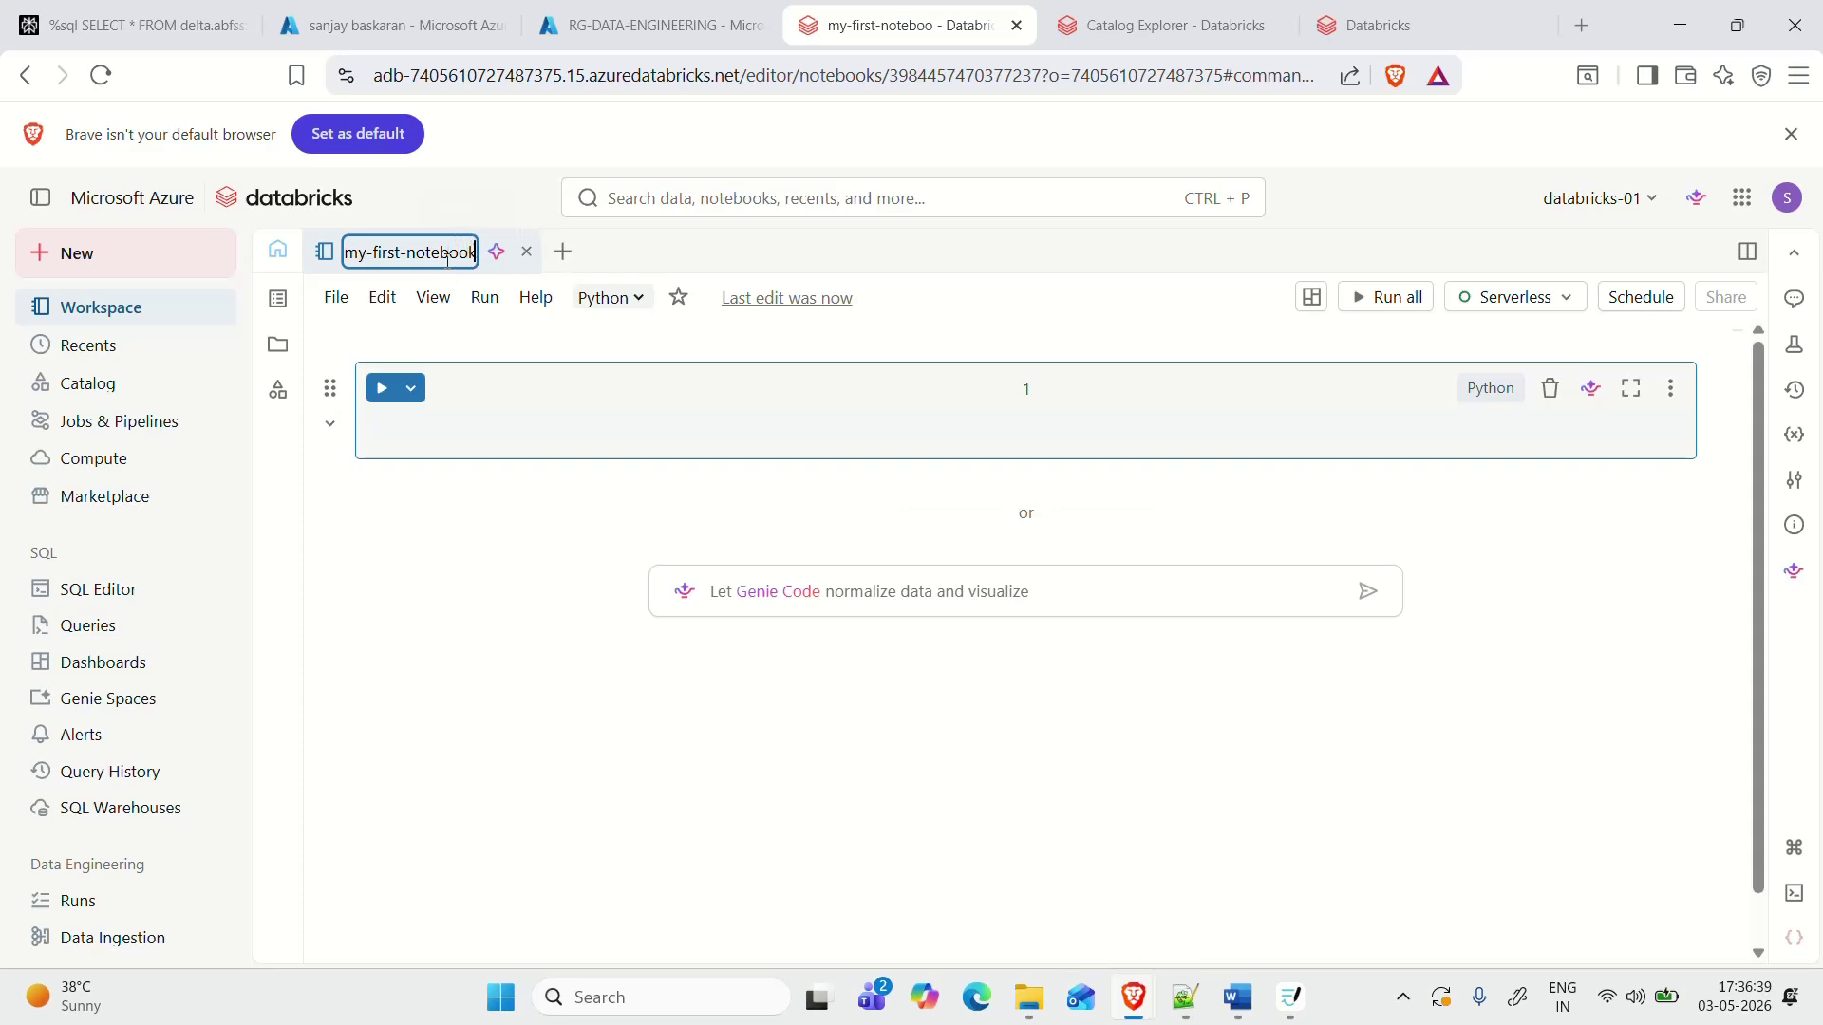
pyautogui.click(503, 424)
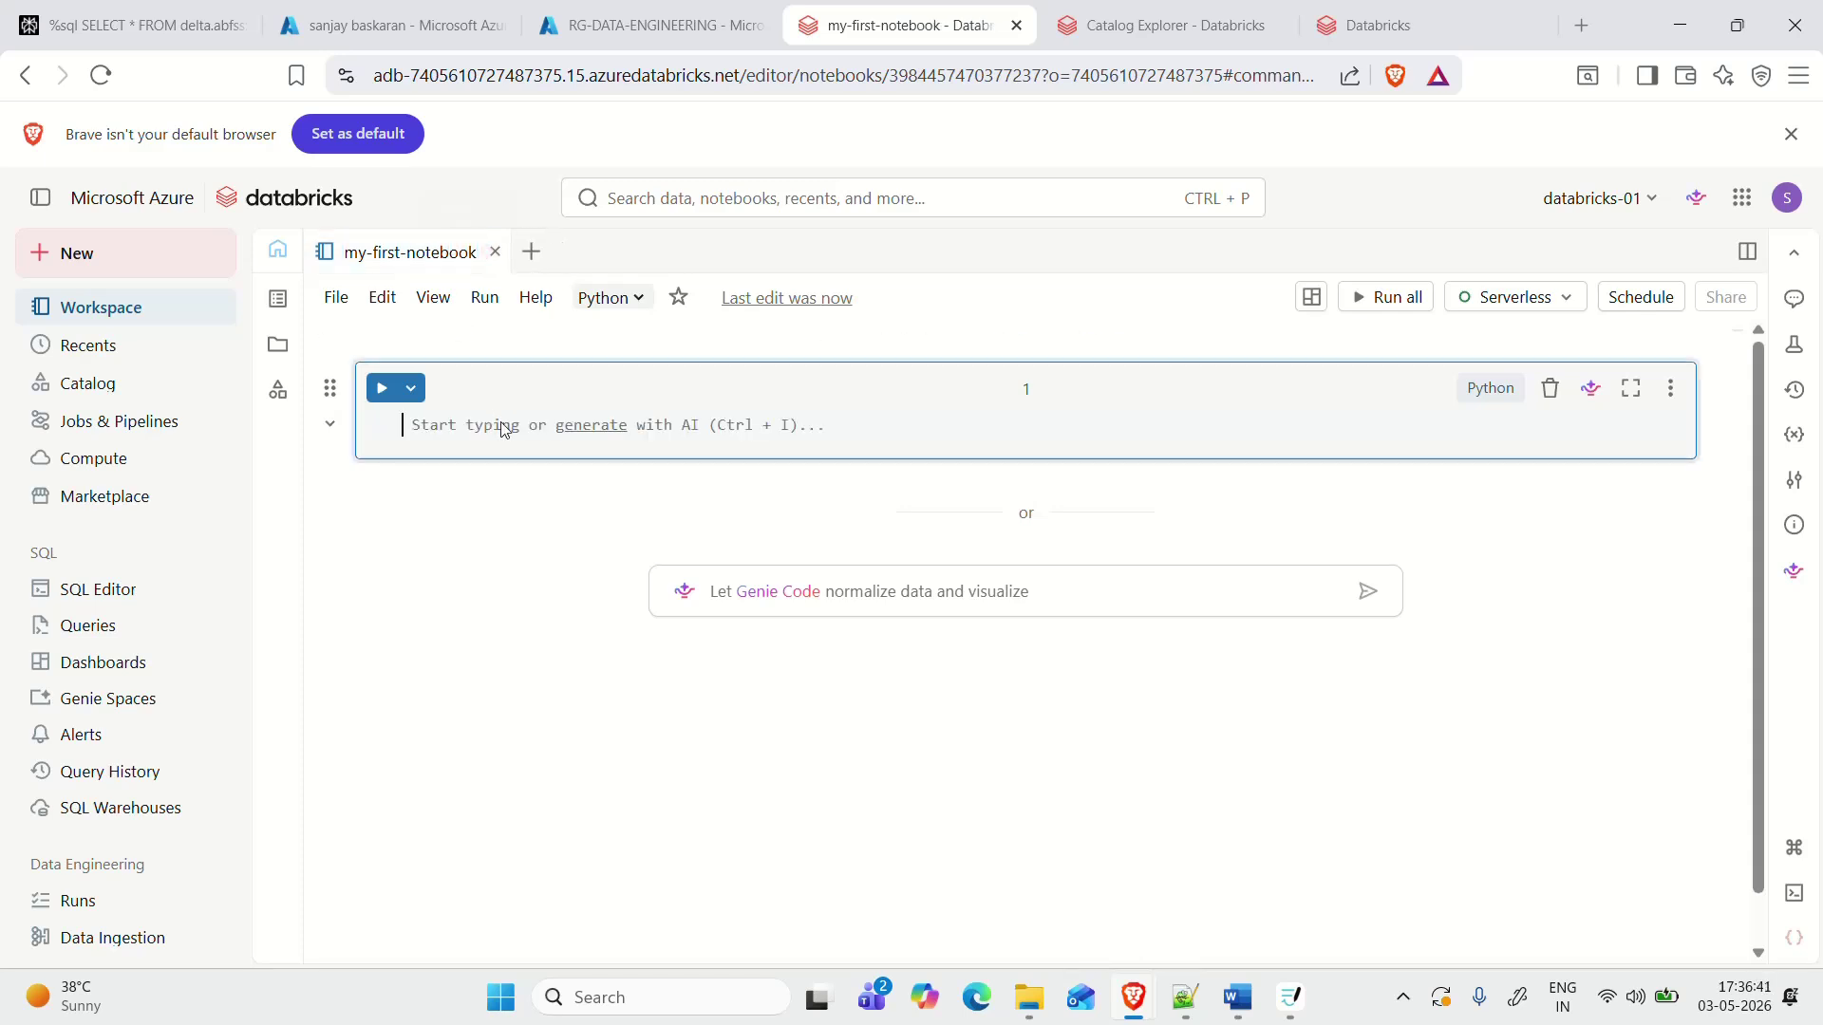
# Step: Collapse the main navigation and show the catalog browser beside the notebook's first cell
pyautogui.click(40, 197)
pyautogui.click(31, 389)
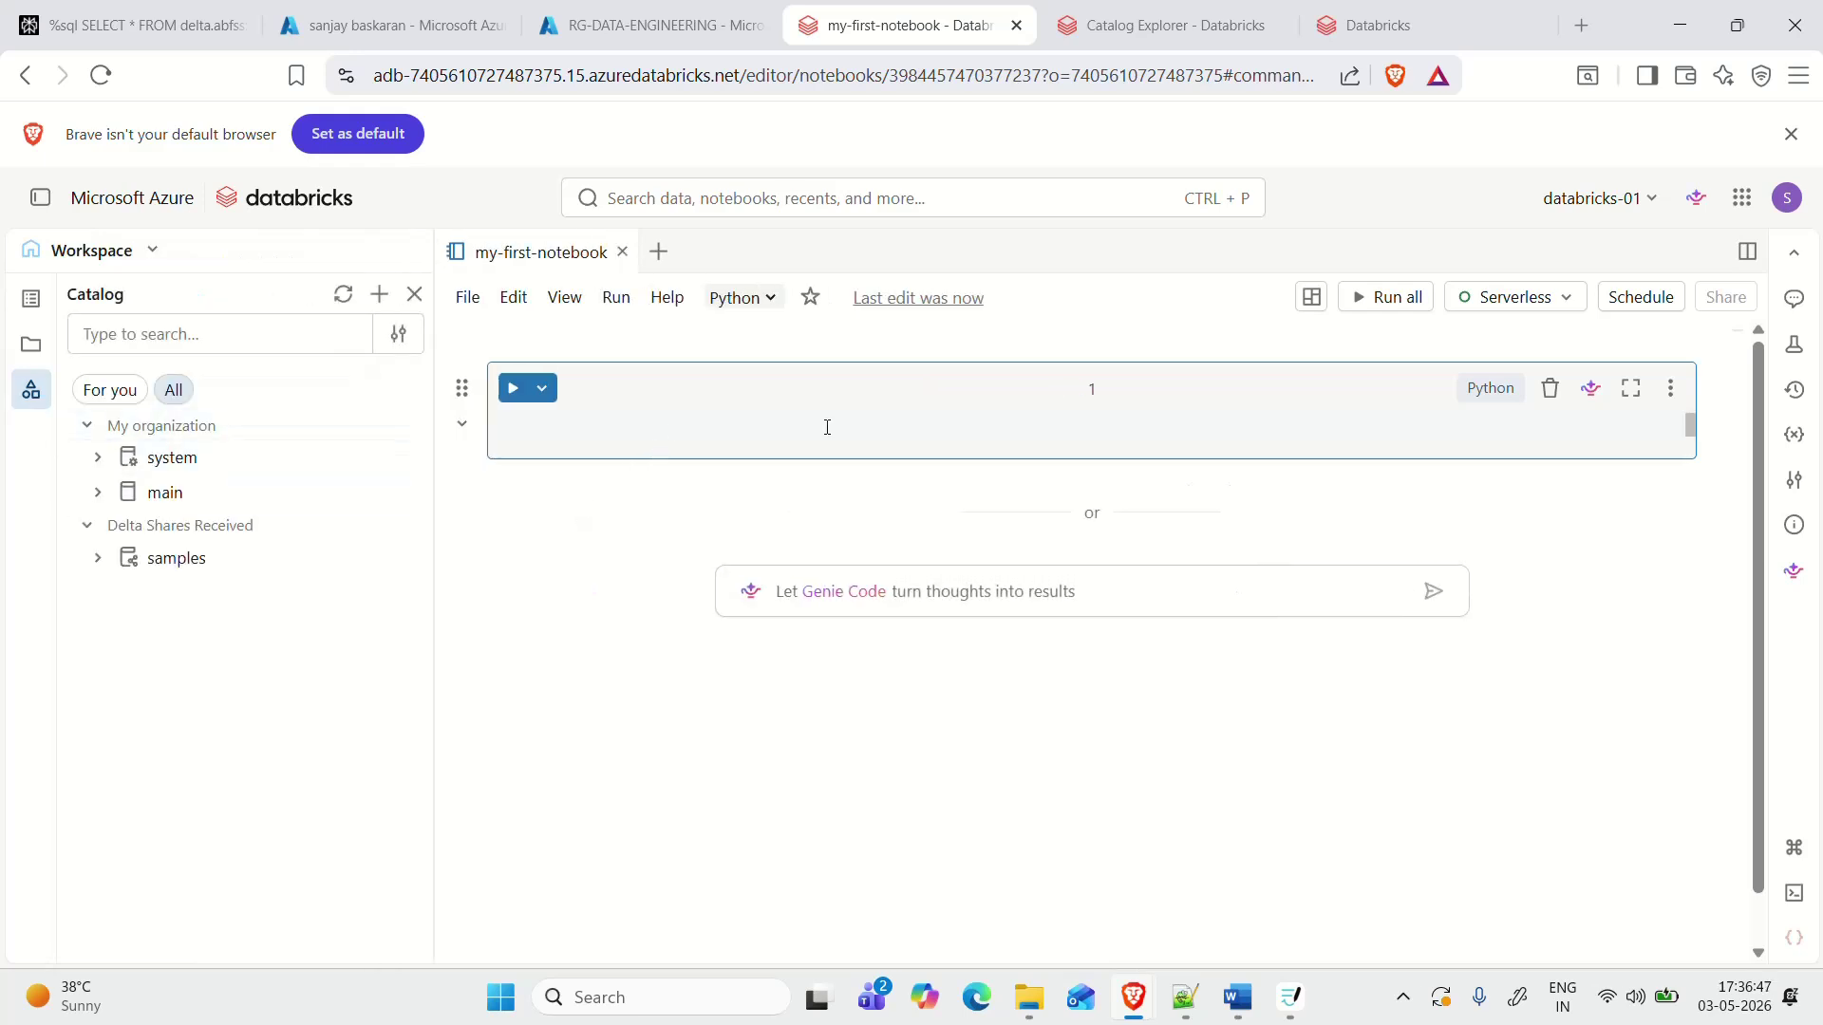
pyautogui.click(716, 419)
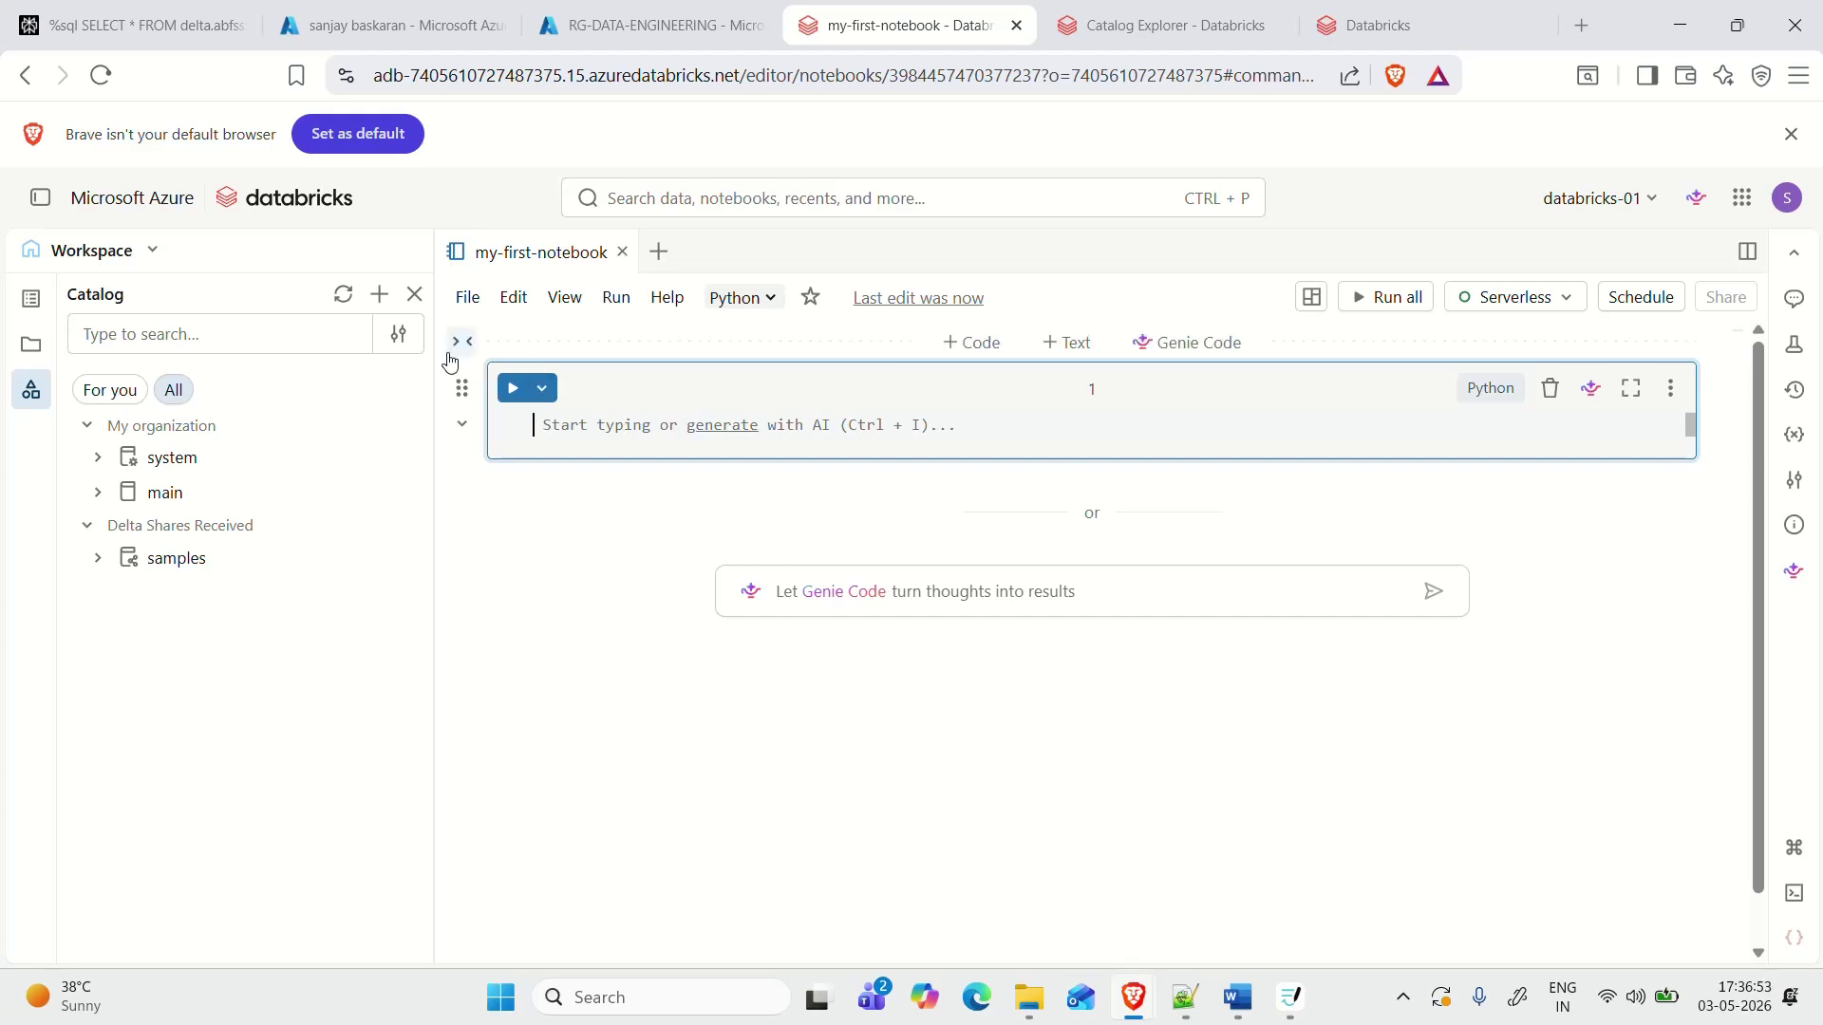
# Step: View the first cell's language choices, keeping Python, and attach the notebook to the active all-purpose cluster instead of Serverless
pyautogui.click(1501, 399)
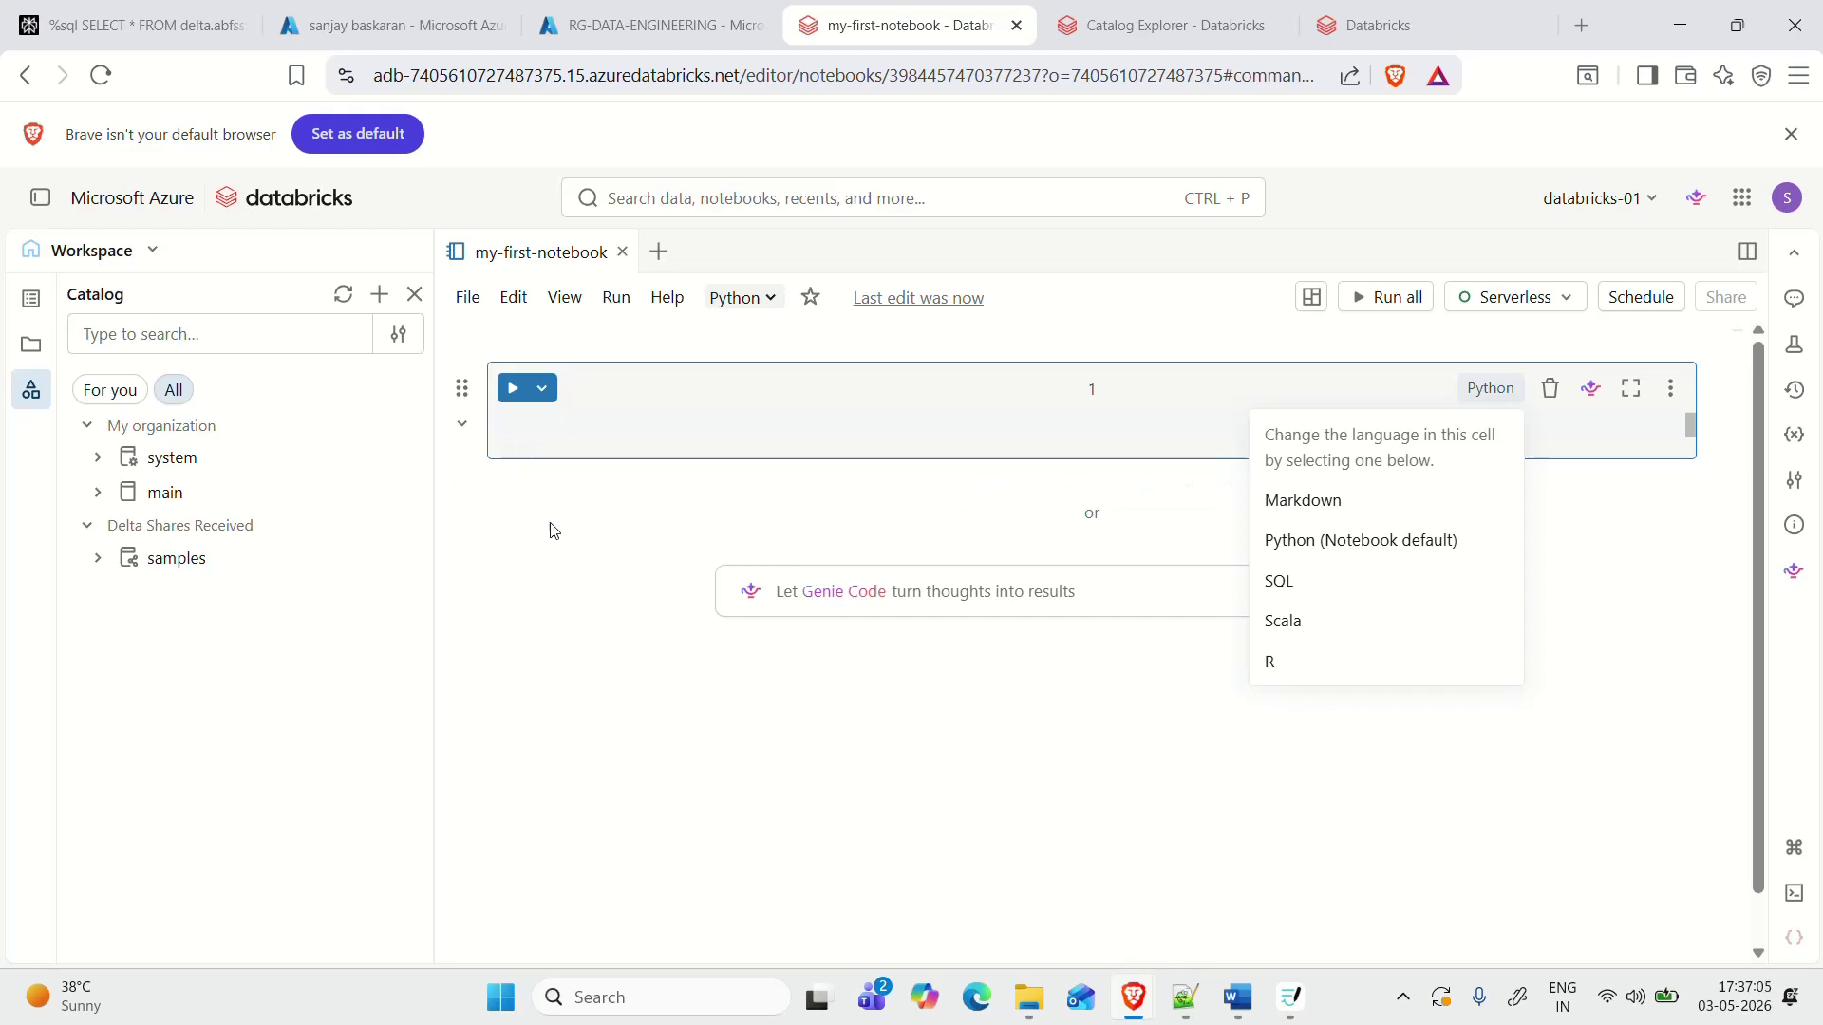
pyautogui.click(596, 430)
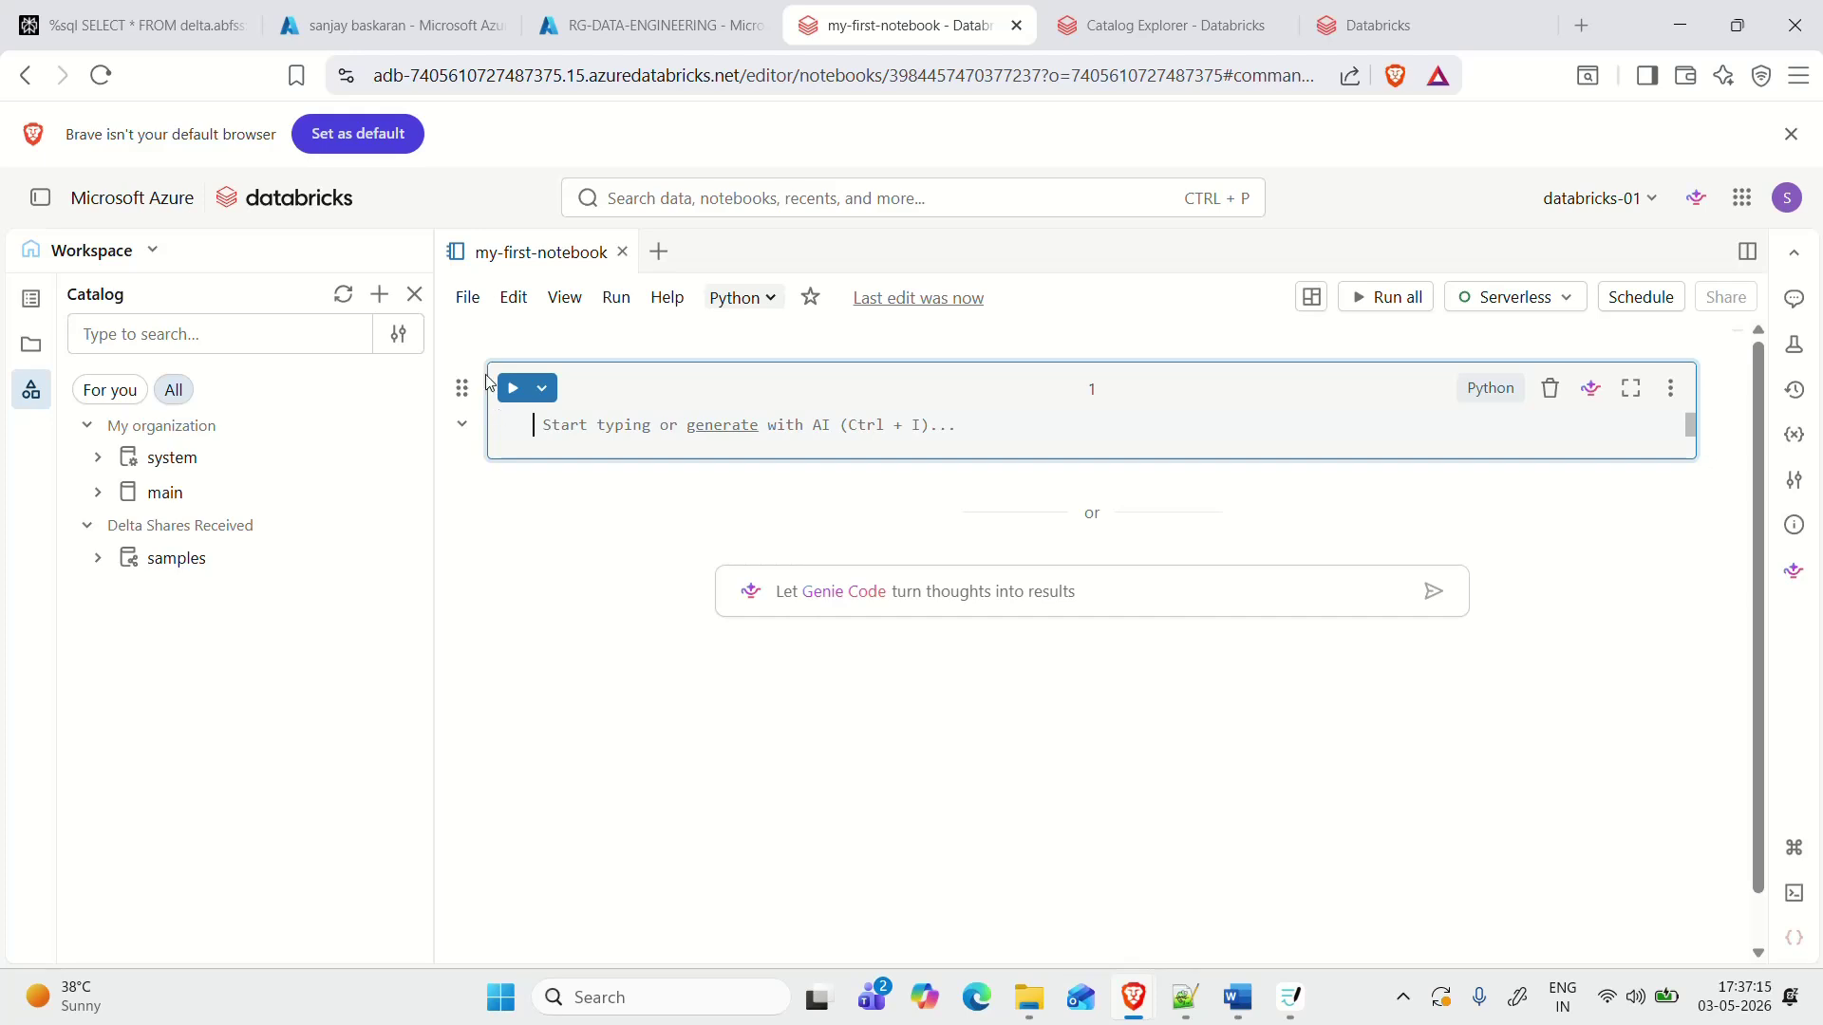
pyautogui.click(1571, 302)
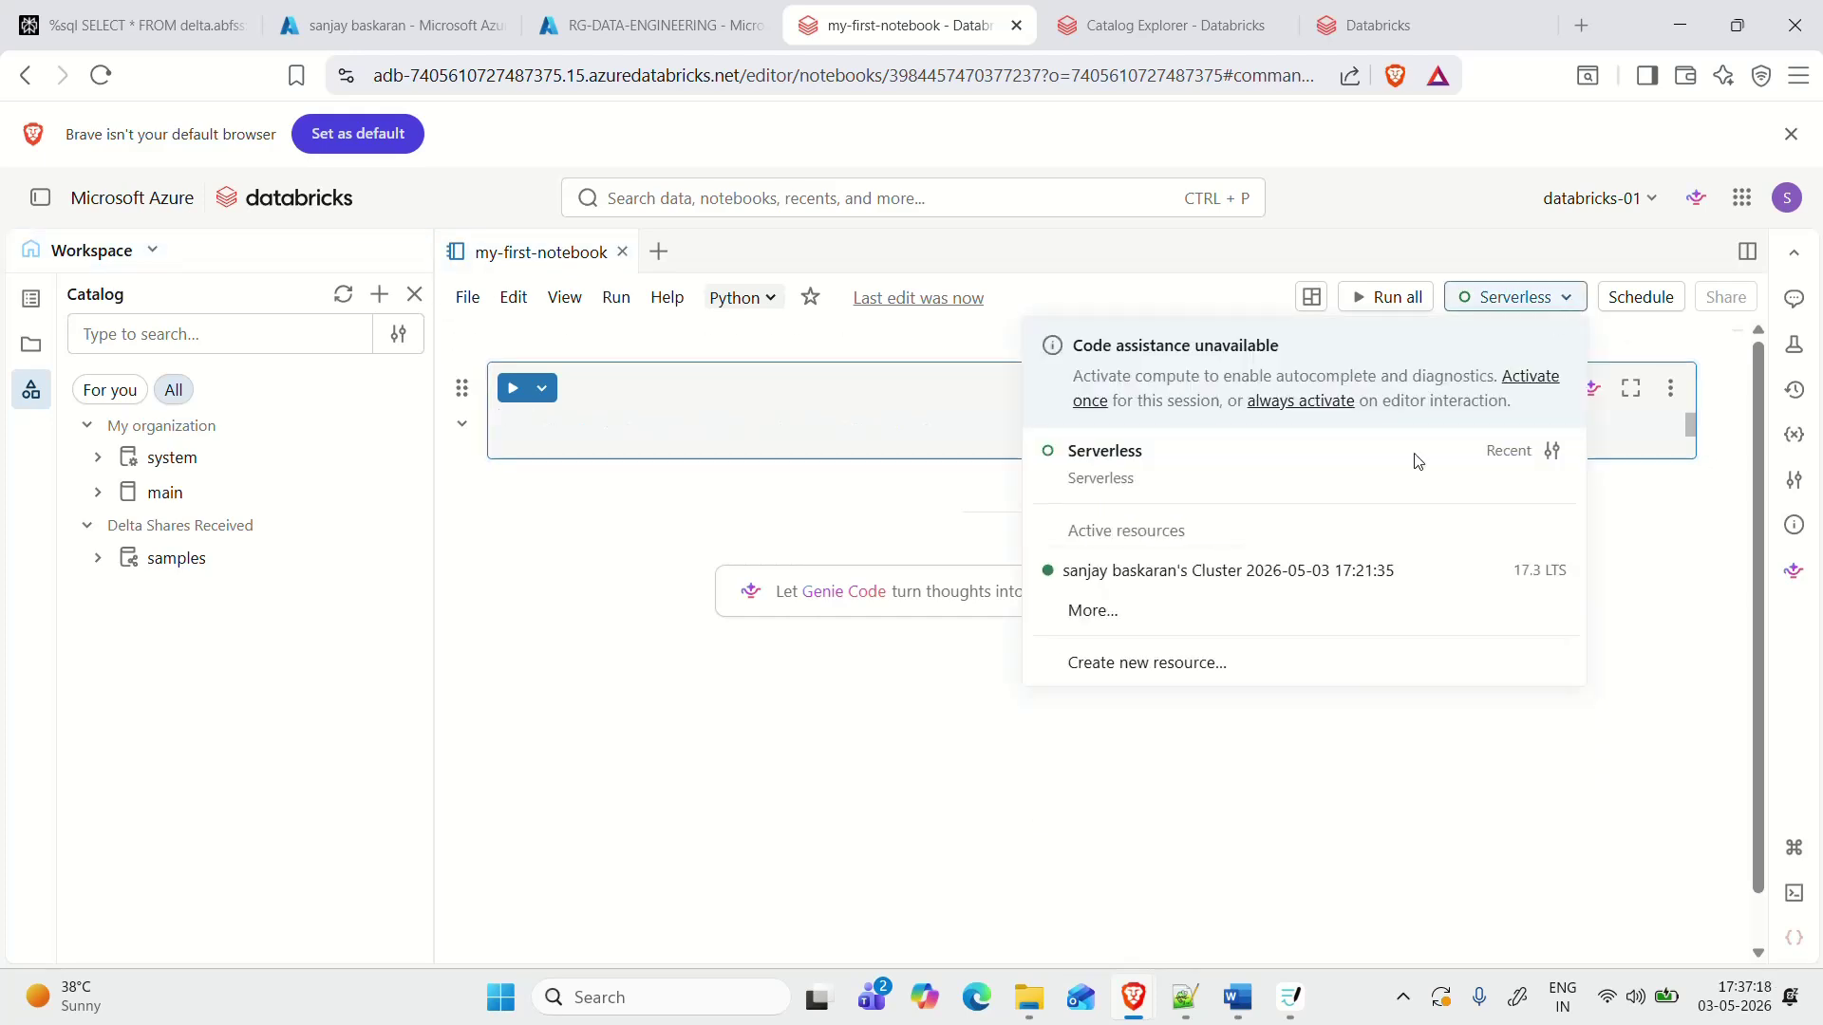
pyautogui.click(1175, 572)
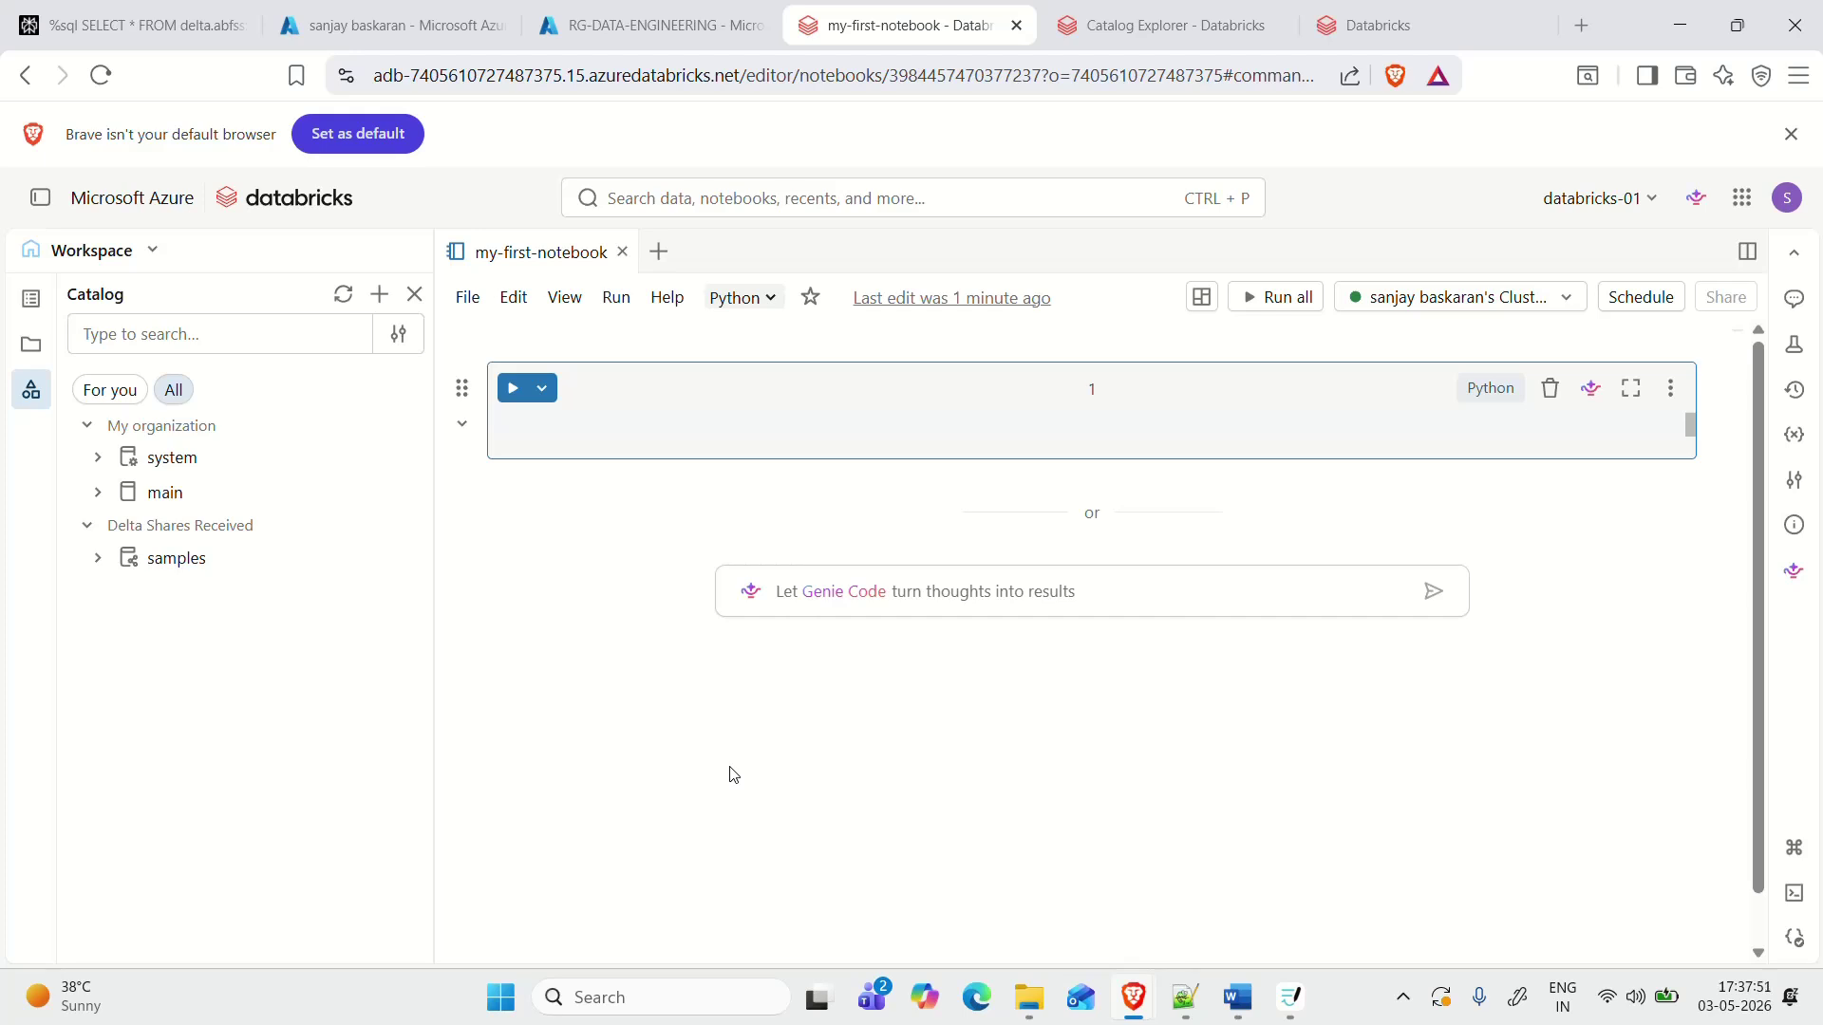
pyautogui.click(1403, 999)
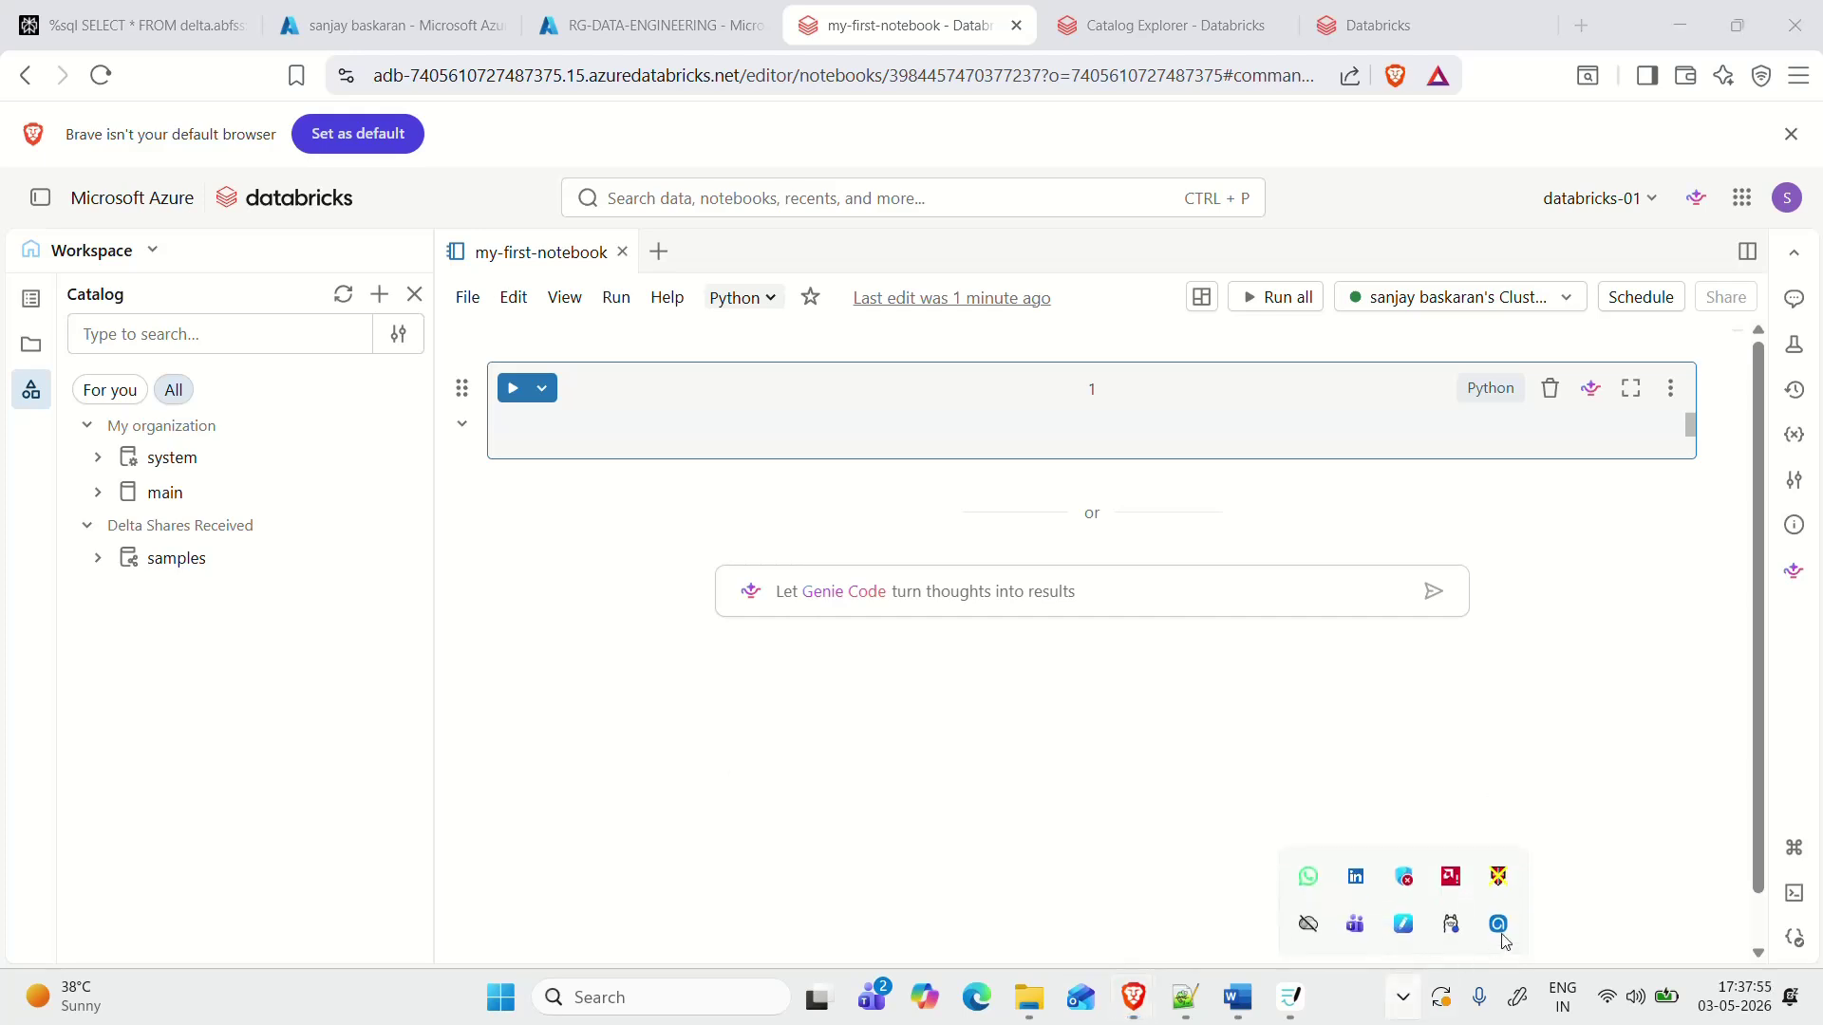